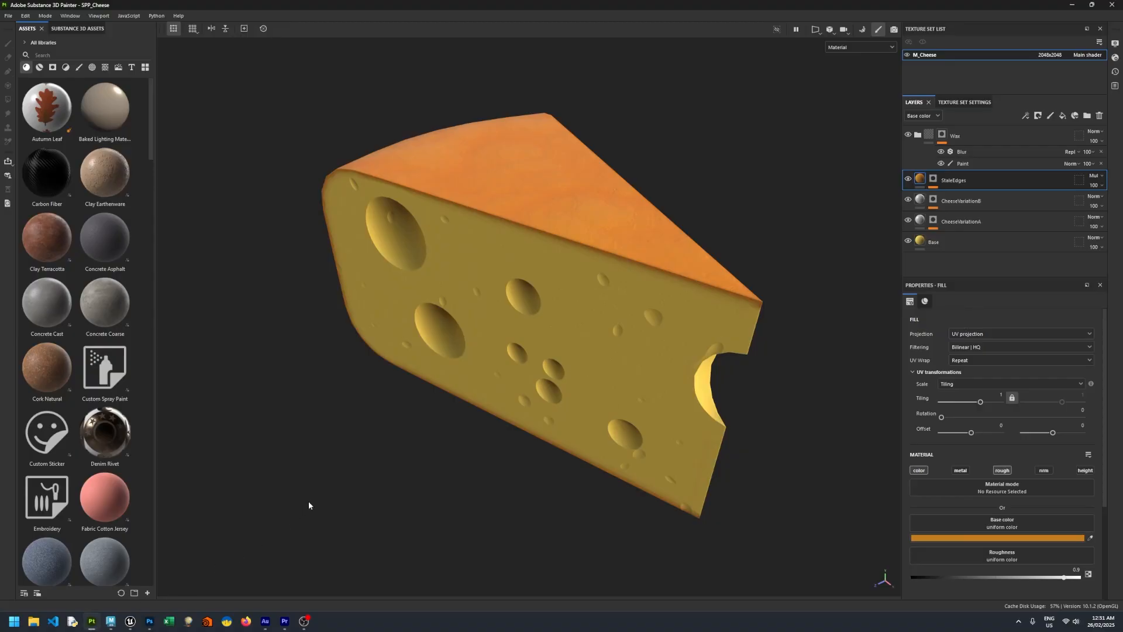
- Switch to Unreal Engine and inspect the finished cheese wedge from other angles
{"action": "left_click", "coordinate": [130, 621]}
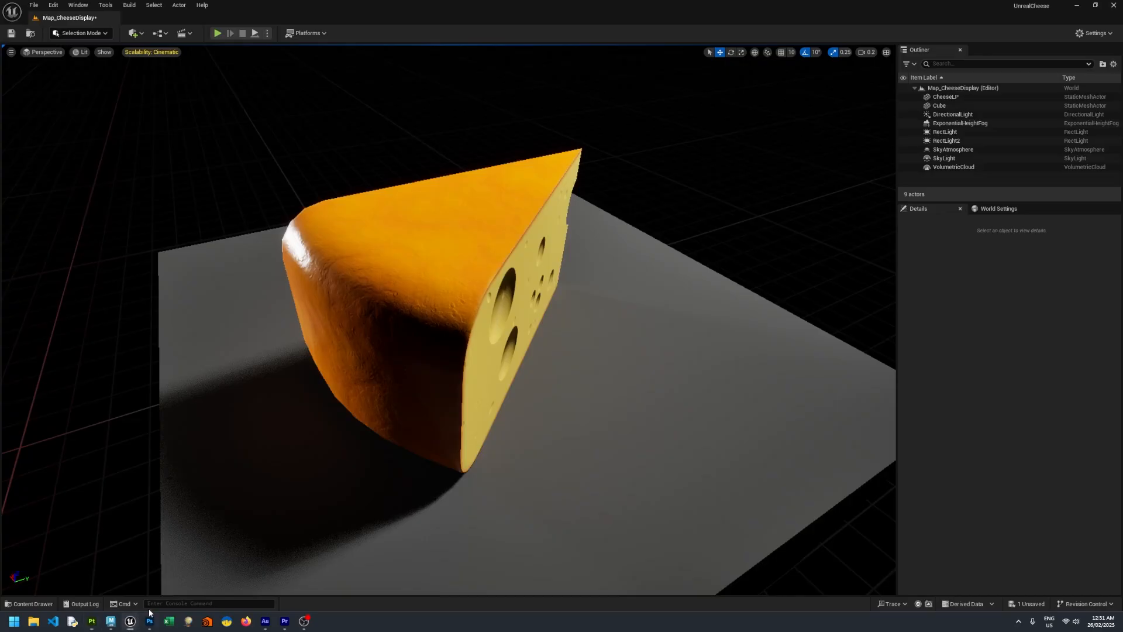
{"action": "left_click_drag", "start_coordinate": [376, 431], "coordinate": [280, 431], "text": "alt"}
{"action": "right_click_drag", "start_coordinate": [370, 415], "coordinate": [323, 424]}
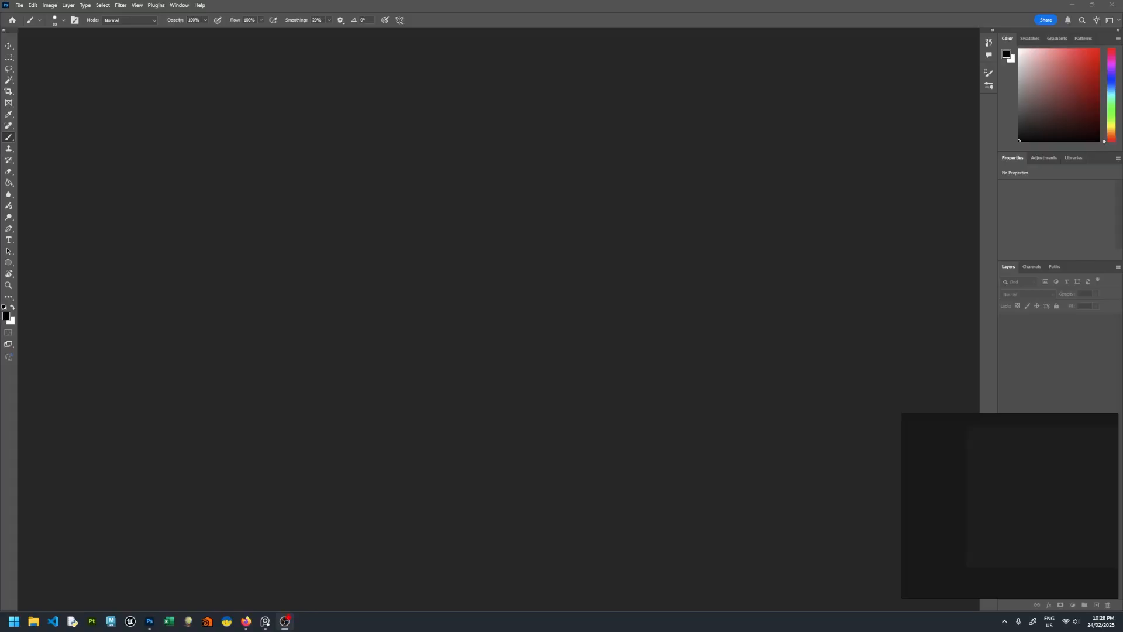
- Switch to the browser and search Google Images for "swiss cheese wedge"
{"action": "left_click_drag", "start_coordinate": [1122, 35], "coordinate": [790, 122]}
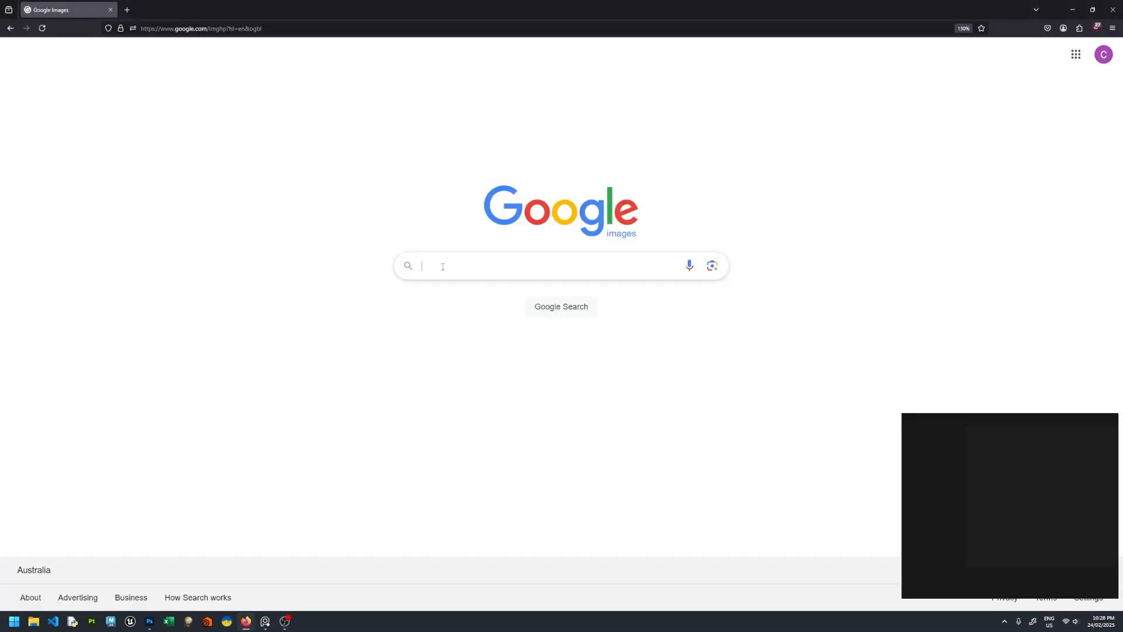
{"action": "type", "text": "swiss cheese we"}
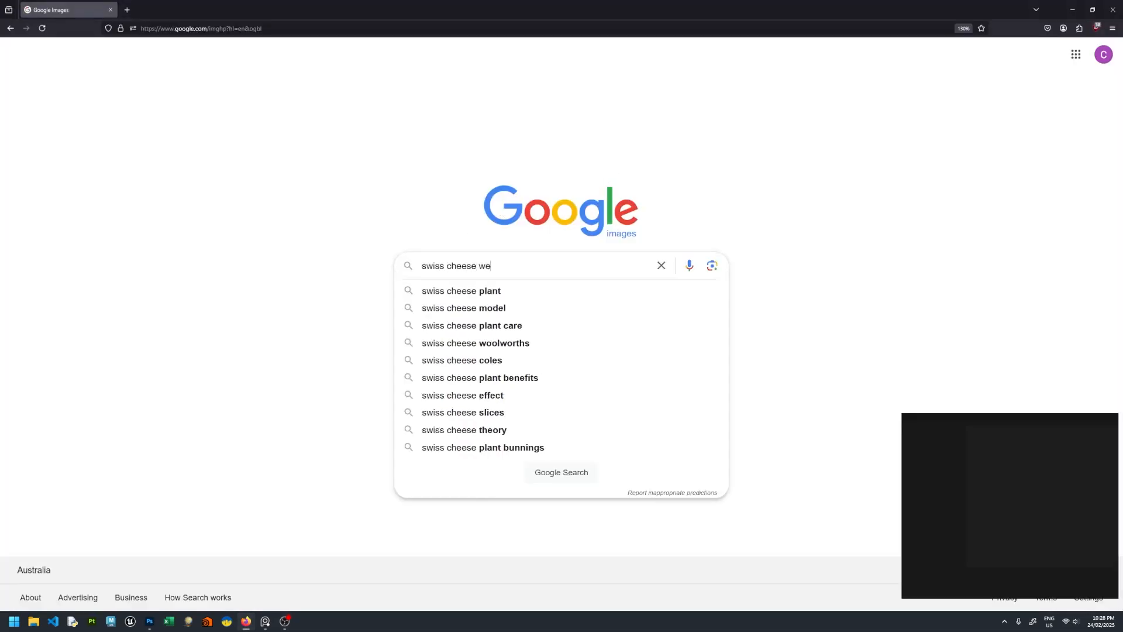
{"action": "type", "text": "dge"}
{"action": "key", "text": "Return"}
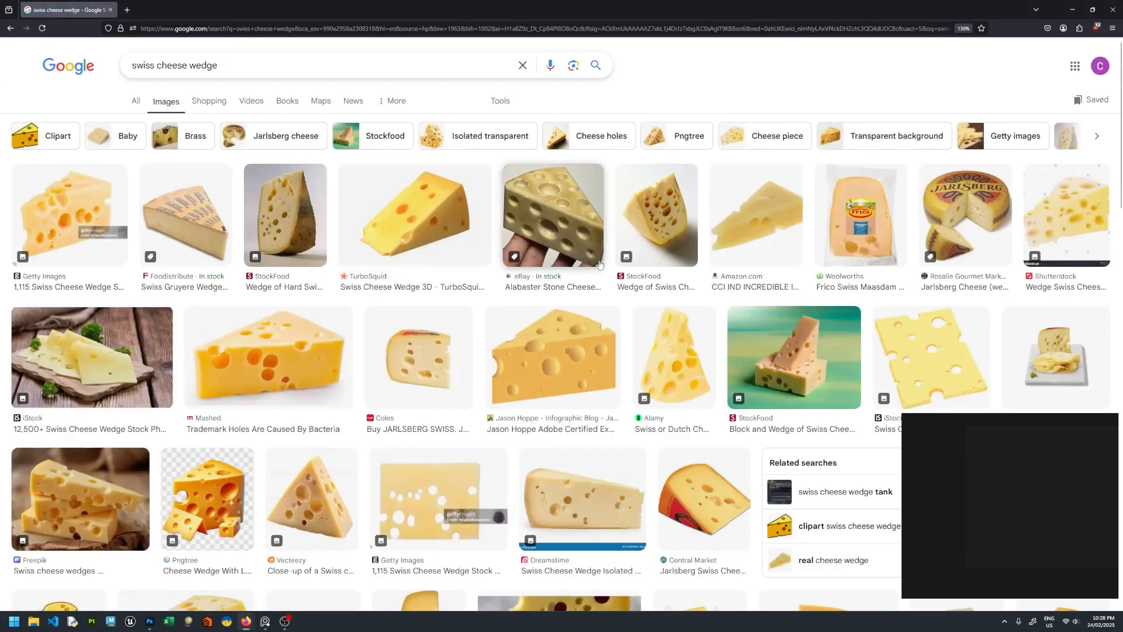
- Add the Central Market image of the red-rinded Jarlsberg wedge to the reference board and place it in the board's upper corner
{"action": "scroll", "coordinate": [600, 264], "scroll_direction": "down", "scroll_amount": 2}
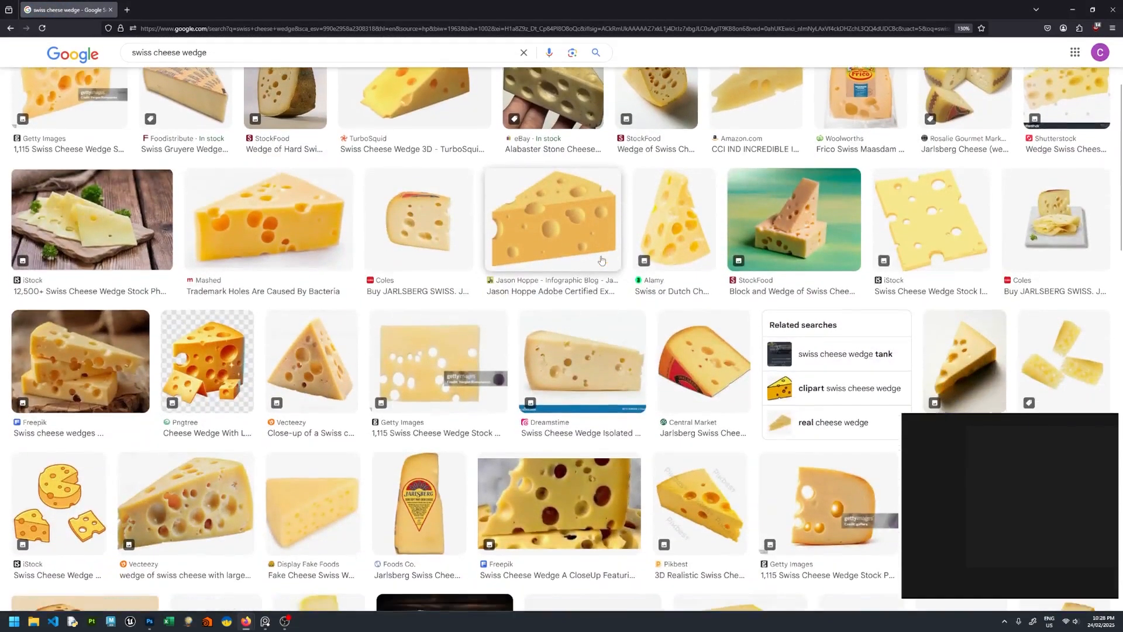
{"action": "scroll", "coordinate": [601, 261], "scroll_direction": "down", "scroll_amount": 1}
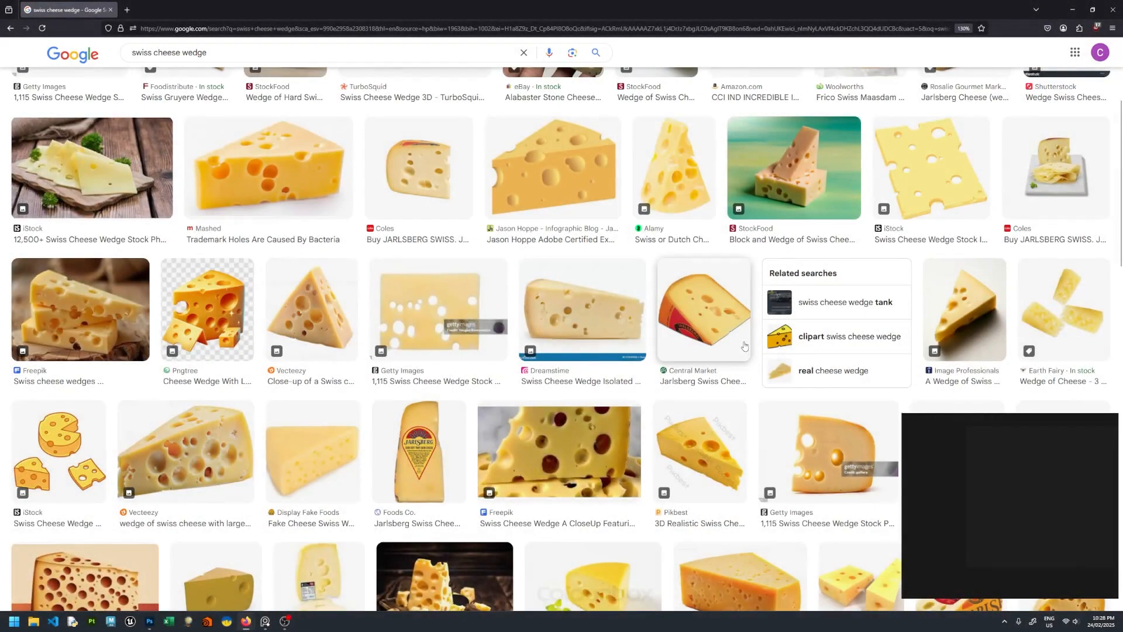
{"action": "left_click_drag", "start_coordinate": [744, 346], "coordinate": [1053, 526]}
{"action": "left_click_drag", "start_coordinate": [1002, 497], "coordinate": [947, 477]}
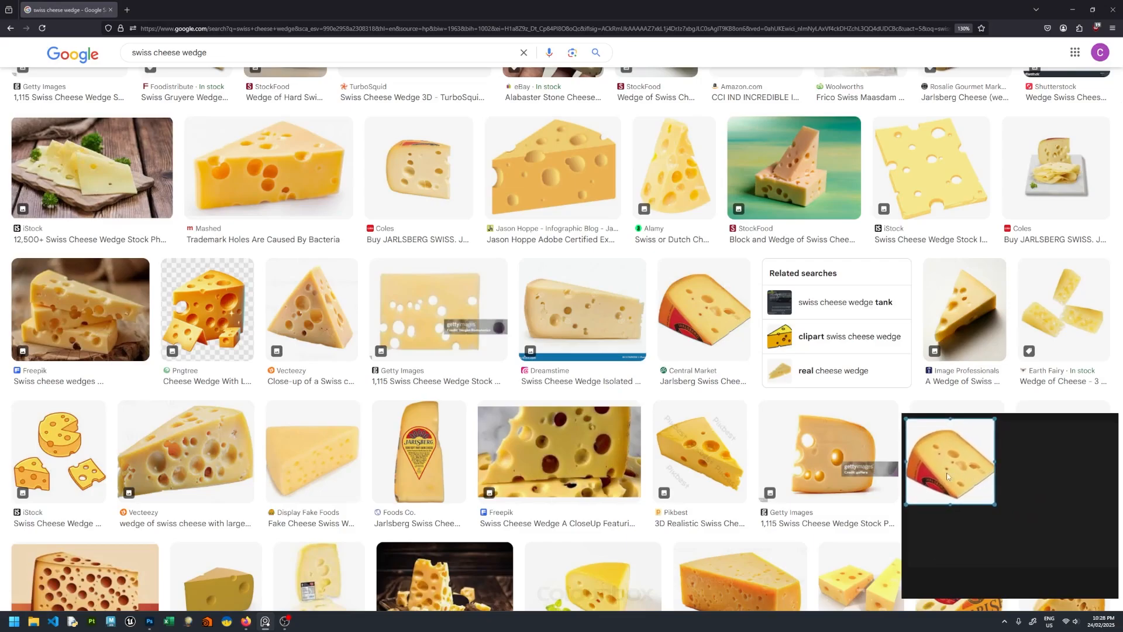
- Browse the image results for another cheese wedge photo showing a clear side view
{"action": "scroll", "coordinate": [409, 327], "scroll_direction": "down", "scroll_amount": 3}
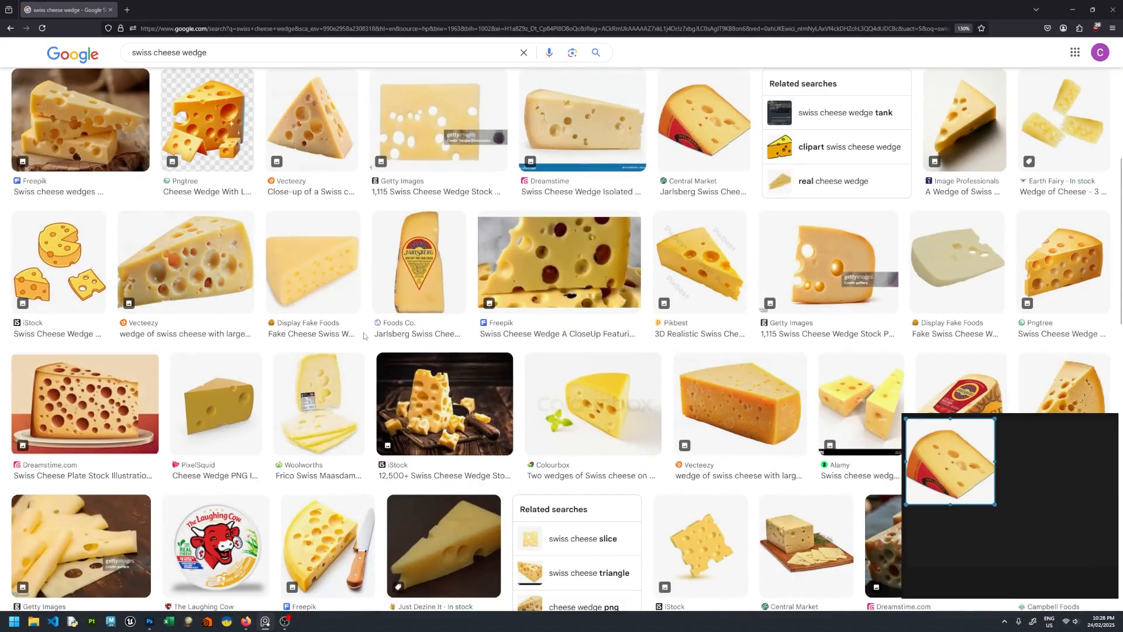
{"action": "scroll", "coordinate": [364, 334], "scroll_direction": "down", "scroll_amount": 3}
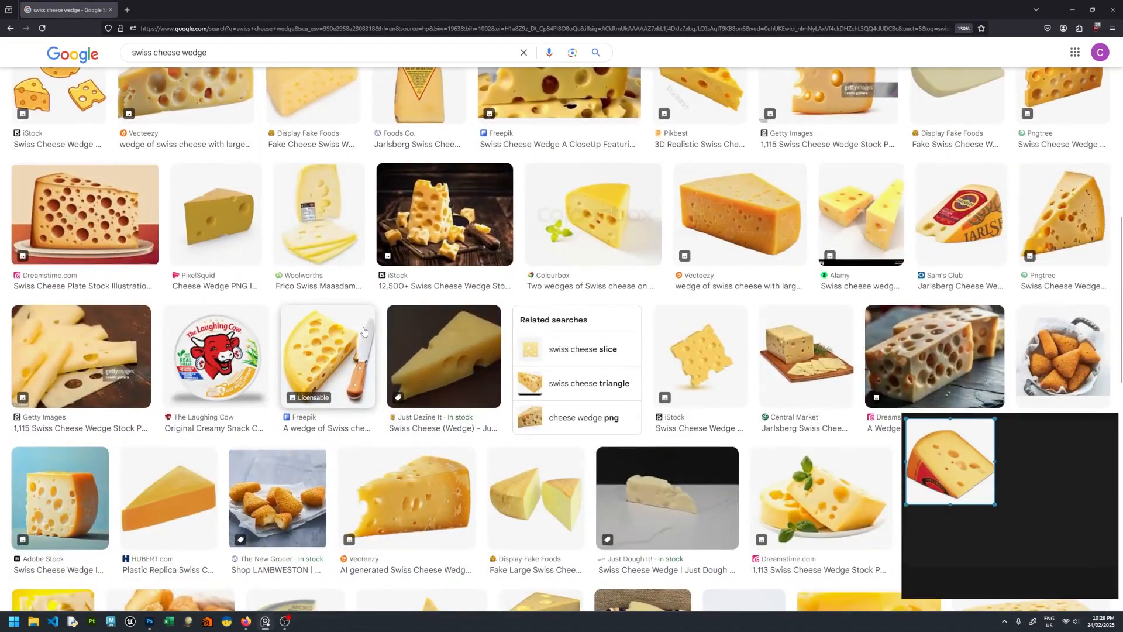
{"action": "scroll", "coordinate": [363, 331], "scroll_direction": "down", "scroll_amount": 1}
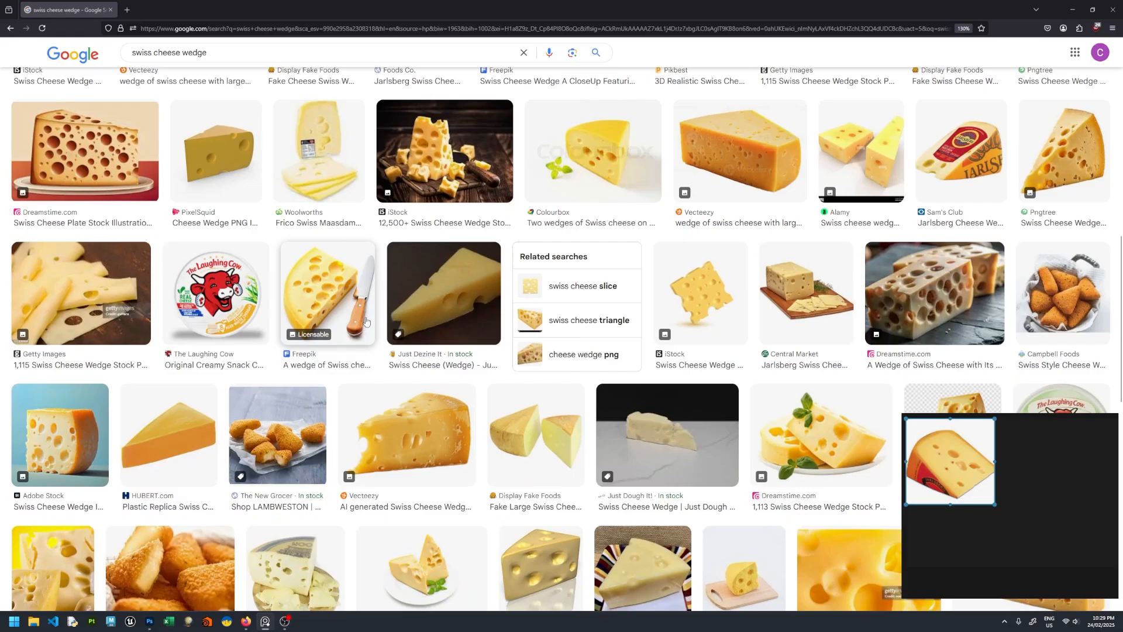
{"action": "scroll", "coordinate": [366, 320], "scroll_direction": "down", "scroll_amount": 2}
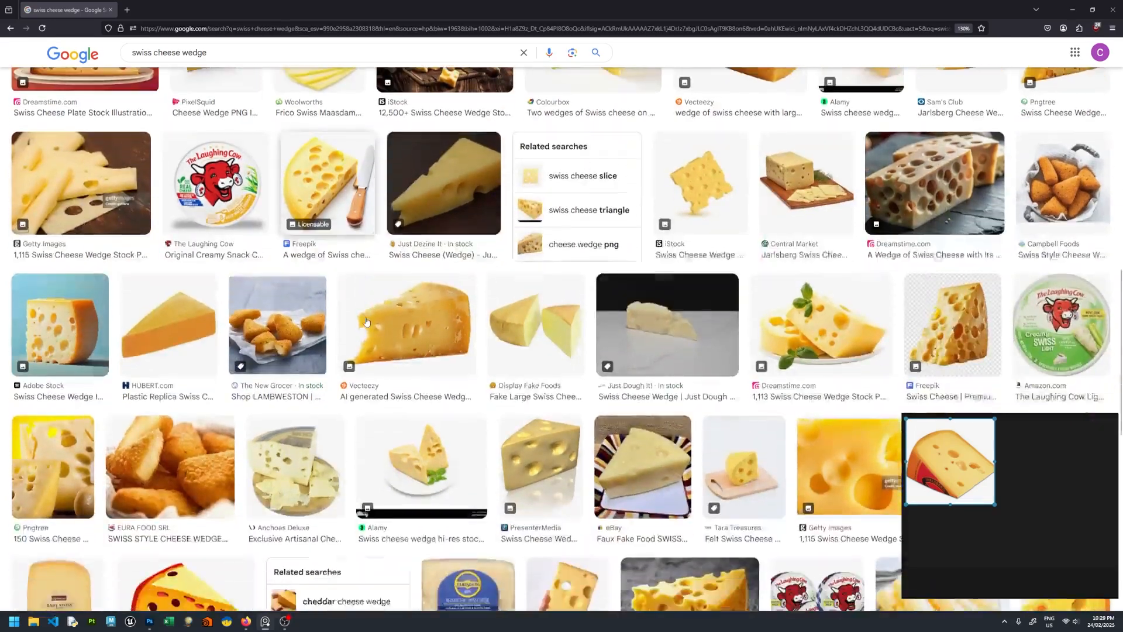
{"action": "scroll", "coordinate": [367, 320], "scroll_direction": "up", "scroll_amount": 5}
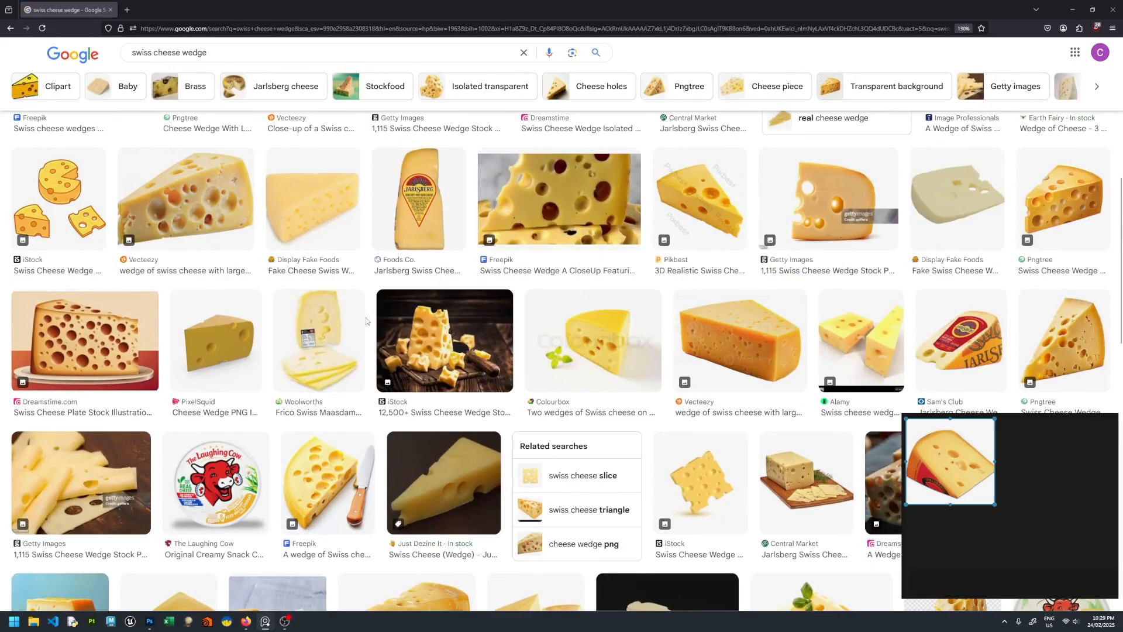
{"action": "scroll", "coordinate": [366, 321], "scroll_direction": "up", "scroll_amount": 3}
{"action": "scroll", "coordinate": [366, 321], "scroll_direction": "up", "scroll_amount": 1}
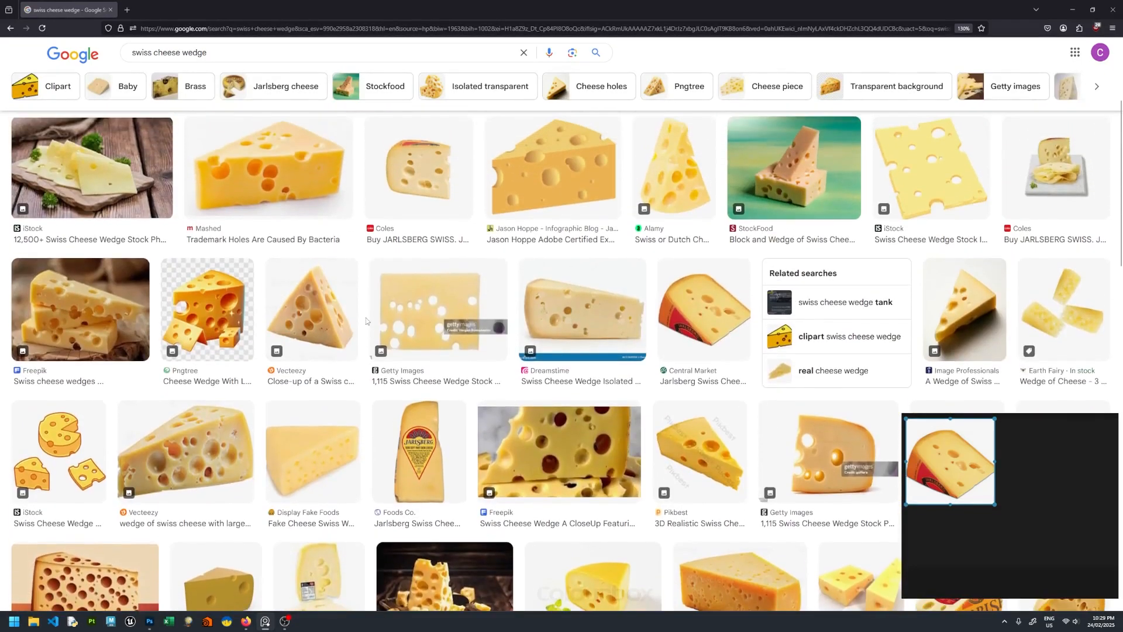
{"action": "scroll", "coordinate": [368, 321], "scroll_direction": "up", "scroll_amount": 1}
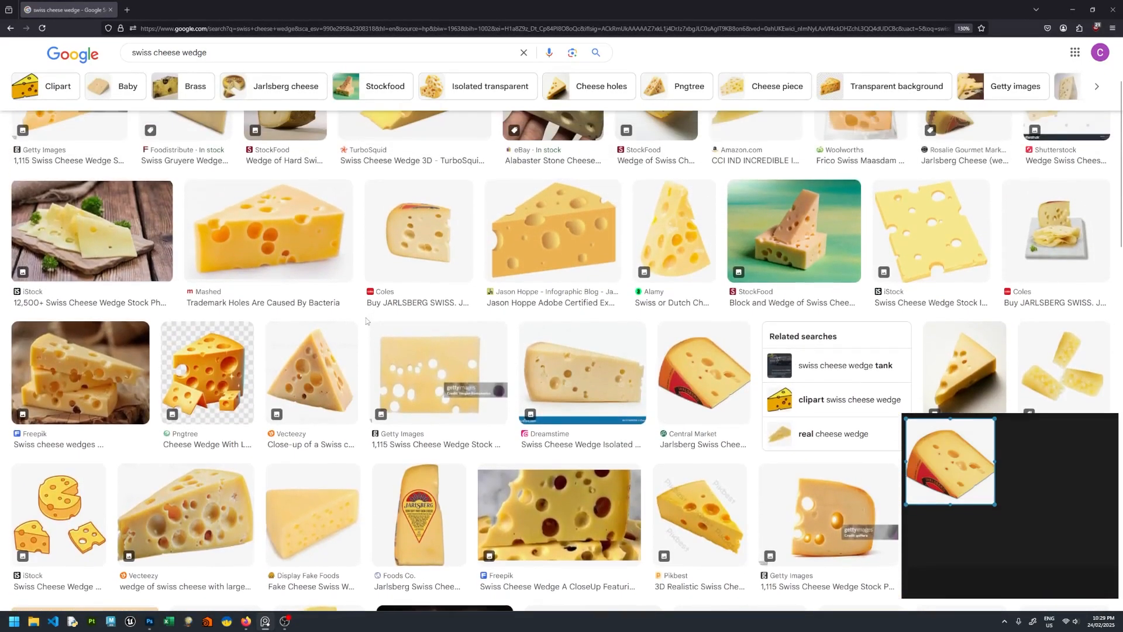
{"action": "scroll", "coordinate": [366, 321], "scroll_direction": "up", "scroll_amount": 1}
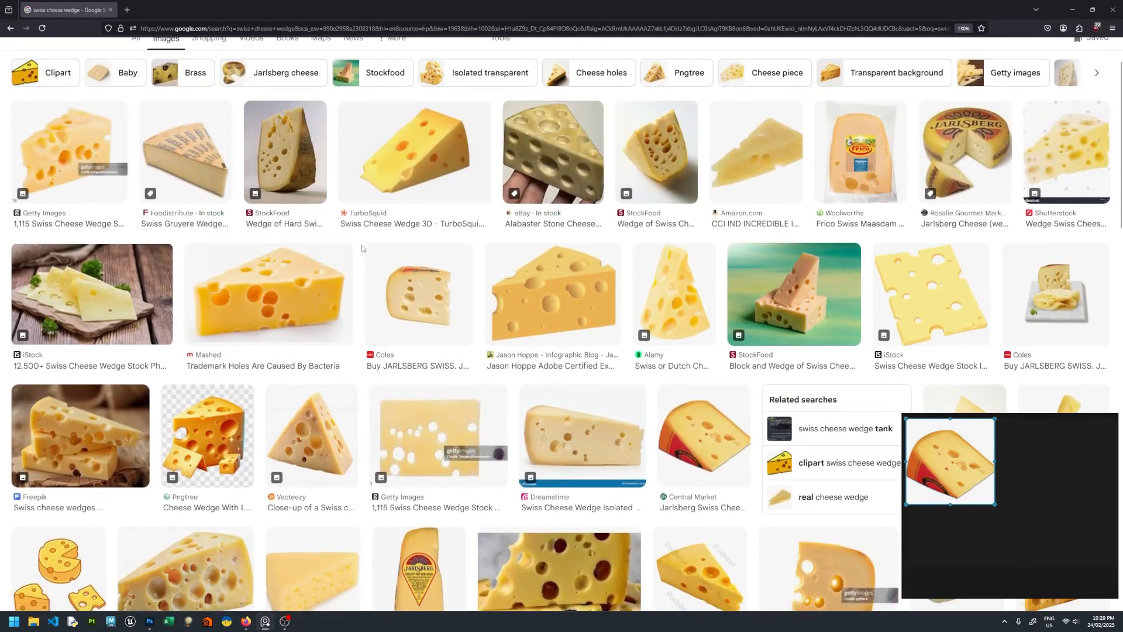
- Capture the Coles Jarlsberg wedge image as a screen snip and paste it into the reference board
{"action": "key", "text": "super+shift+s"}
{"action": "left_click_drag", "start_coordinate": [369, 250], "coordinate": [462, 343]}
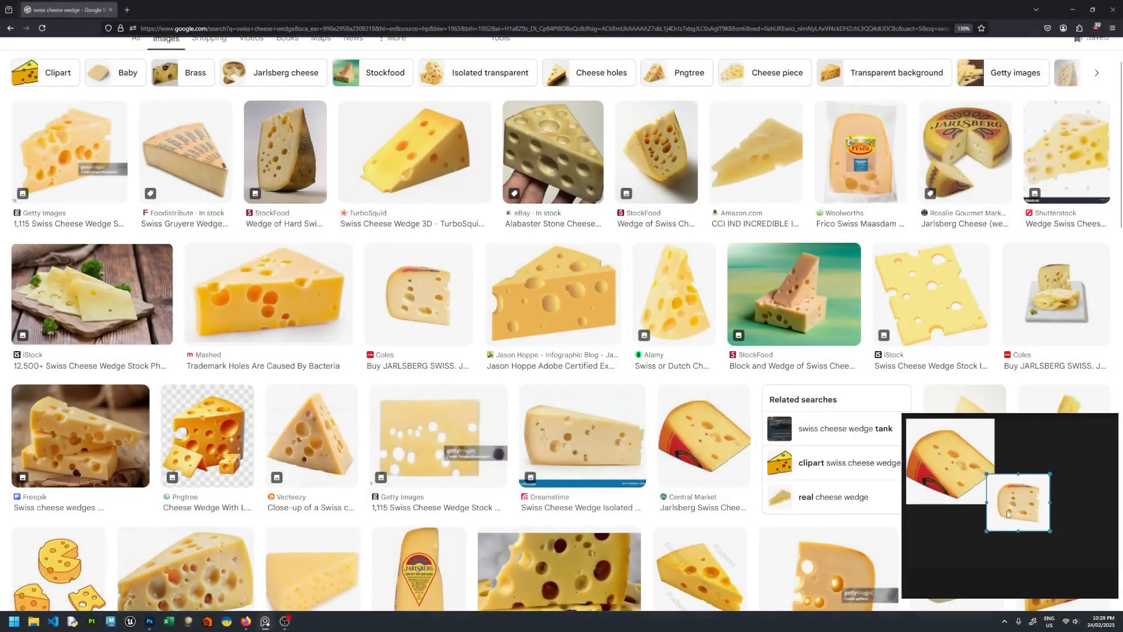
{"action": "key", "text": "ctrl+v"}
- Enlarge both cheese images on the reference board and arrange them diagonally beside each other
{"action": "left_click_drag", "start_coordinate": [1020, 502], "coordinate": [1100, 544]}
{"action": "left_click_drag", "start_coordinate": [1076, 498], "coordinate": [1071, 540]}
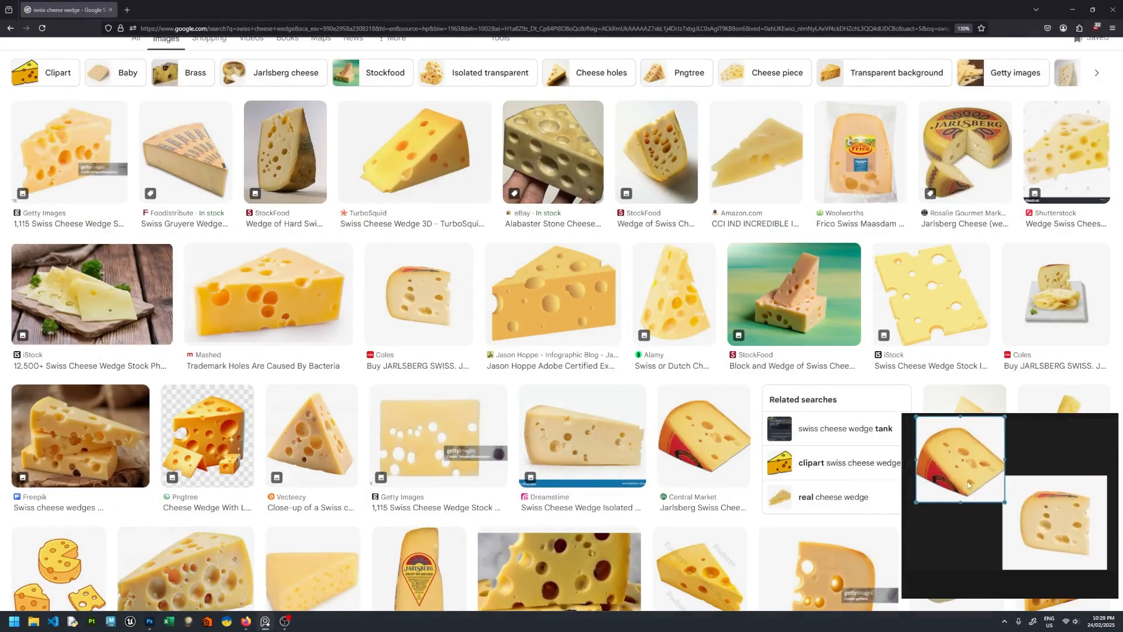
{"action": "left_click", "coordinate": [967, 482]}
{"action": "left_click_drag", "start_coordinate": [997, 504], "coordinate": [1014, 521]}
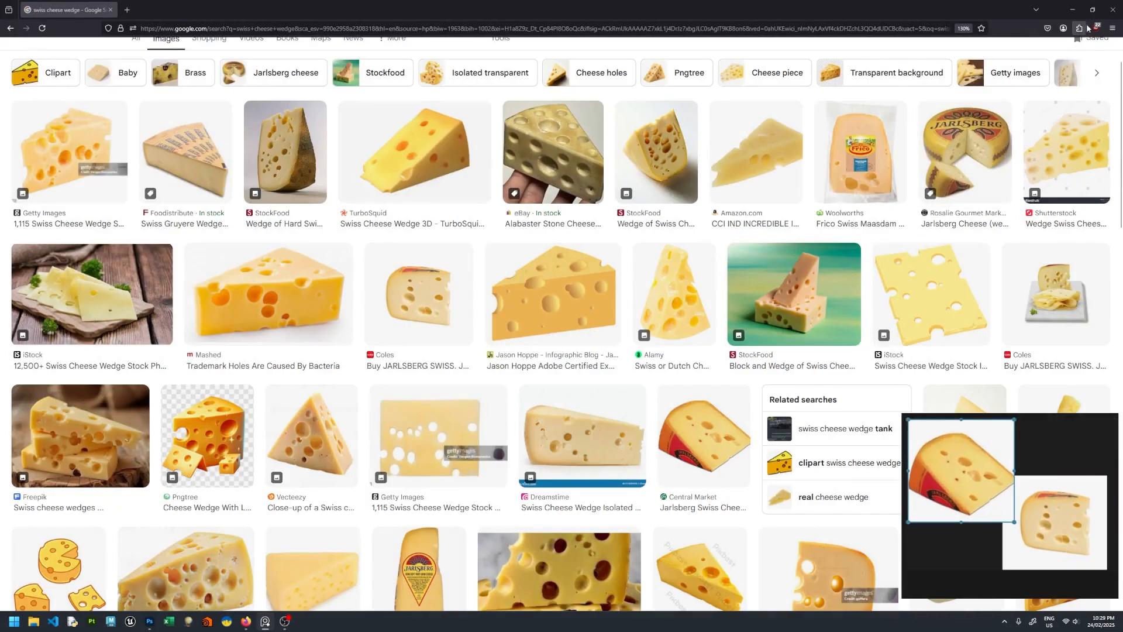
- Return to Photoshop and create a 2048 x 2048 px document at 300 ppi with an empty layer above the background
{"action": "left_click", "coordinate": [1105, 16]}
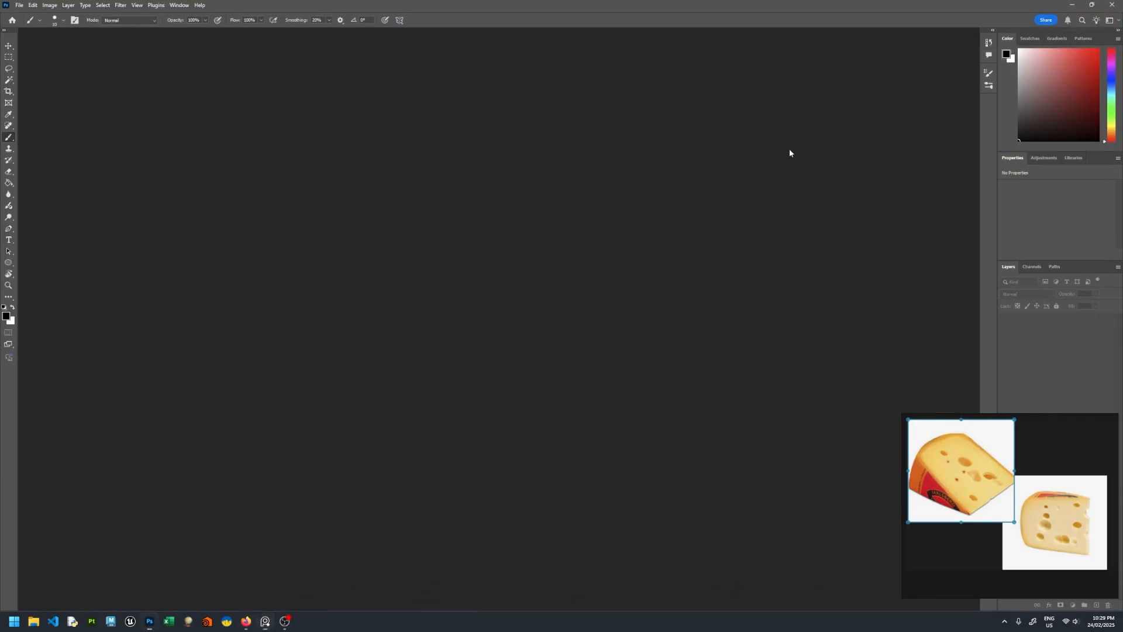
{"action": "left_click", "coordinate": [20, 5]}
{"action": "left_click", "coordinate": [26, 16]}
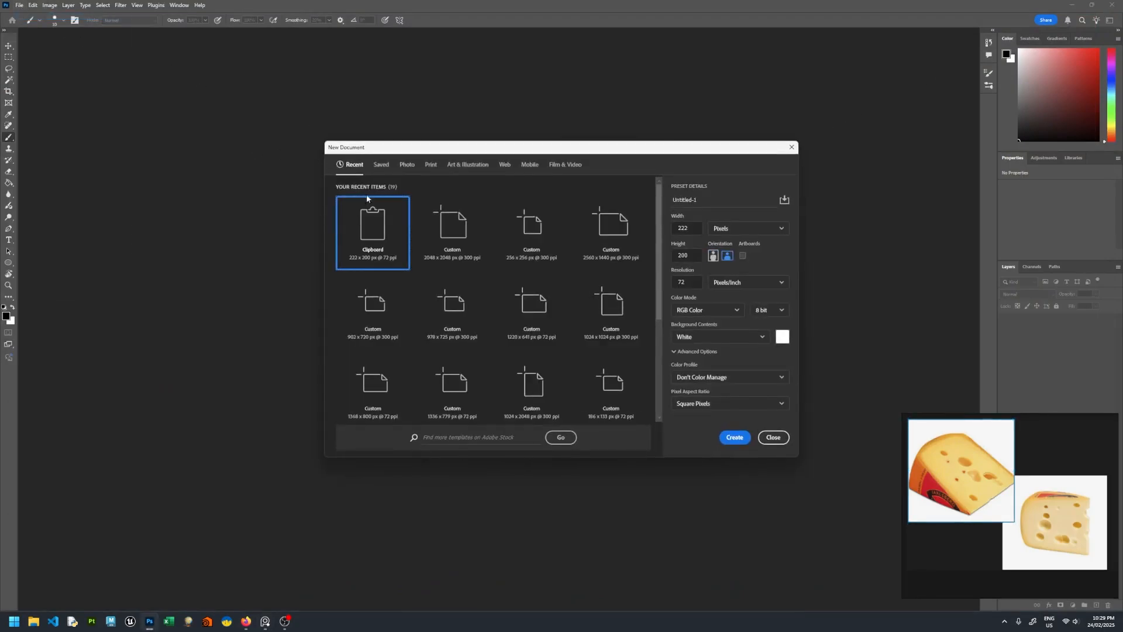
{"action": "left_click", "coordinate": [437, 244]}
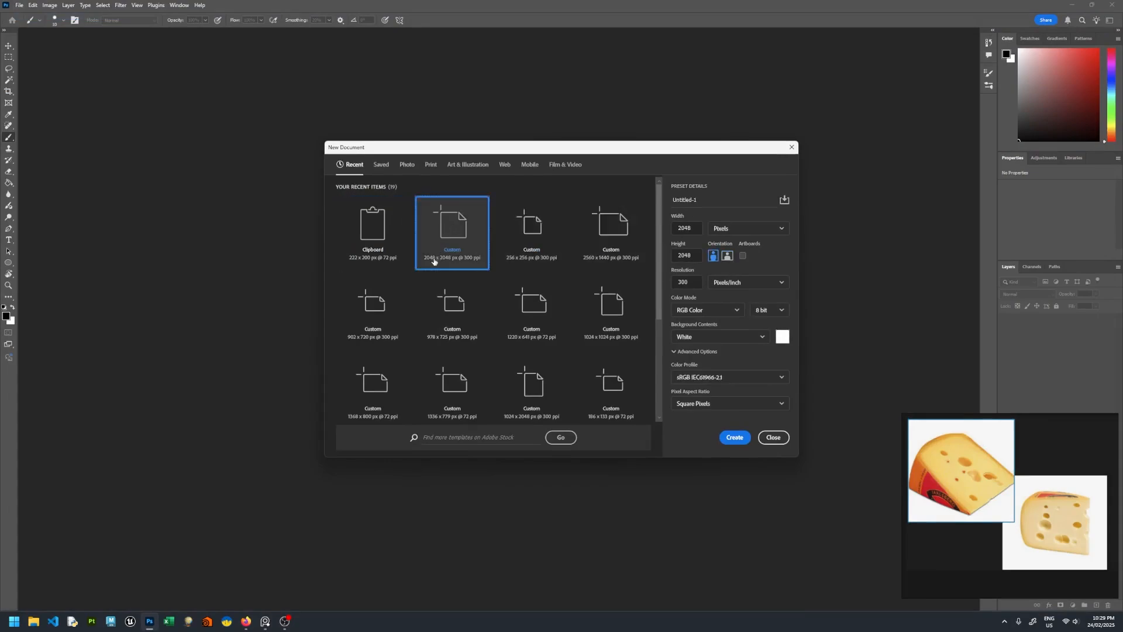
{"action": "left_click", "coordinate": [734, 437]}
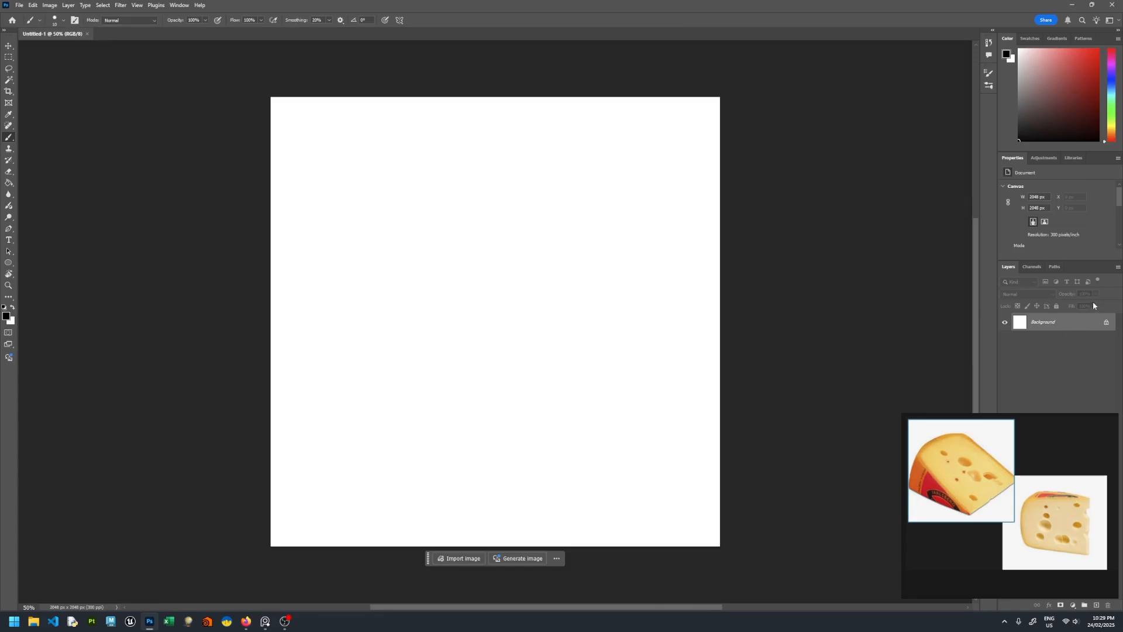
{"action": "left_click", "coordinate": [1095, 605]}
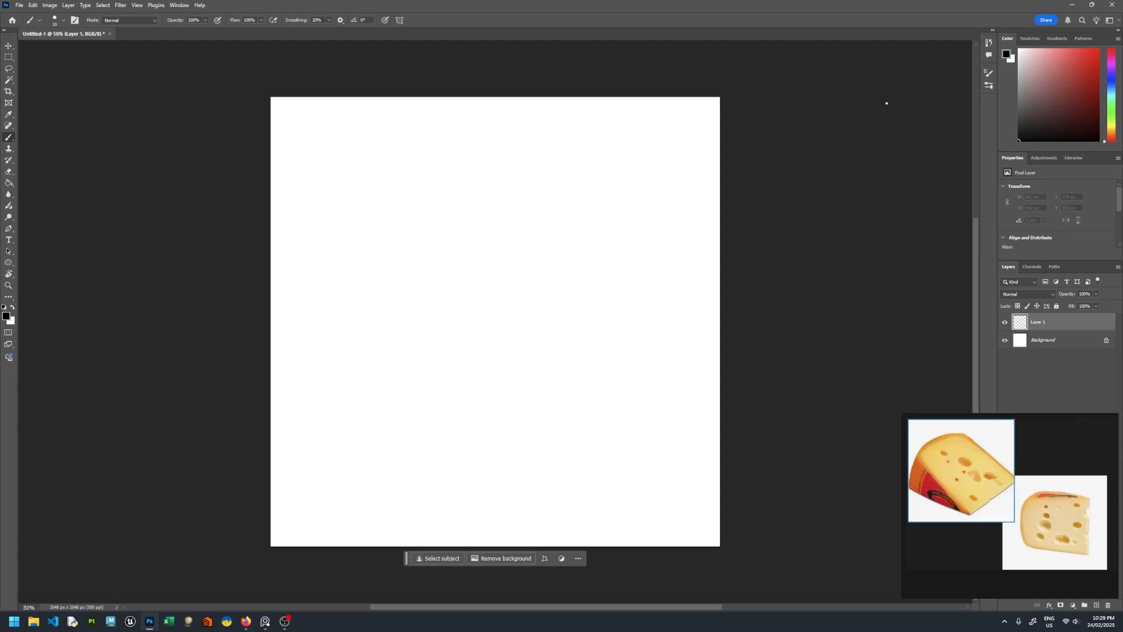
- Review the brush's tip shape and Shape Dynamics settings
{"action": "left_click", "coordinate": [989, 73]}
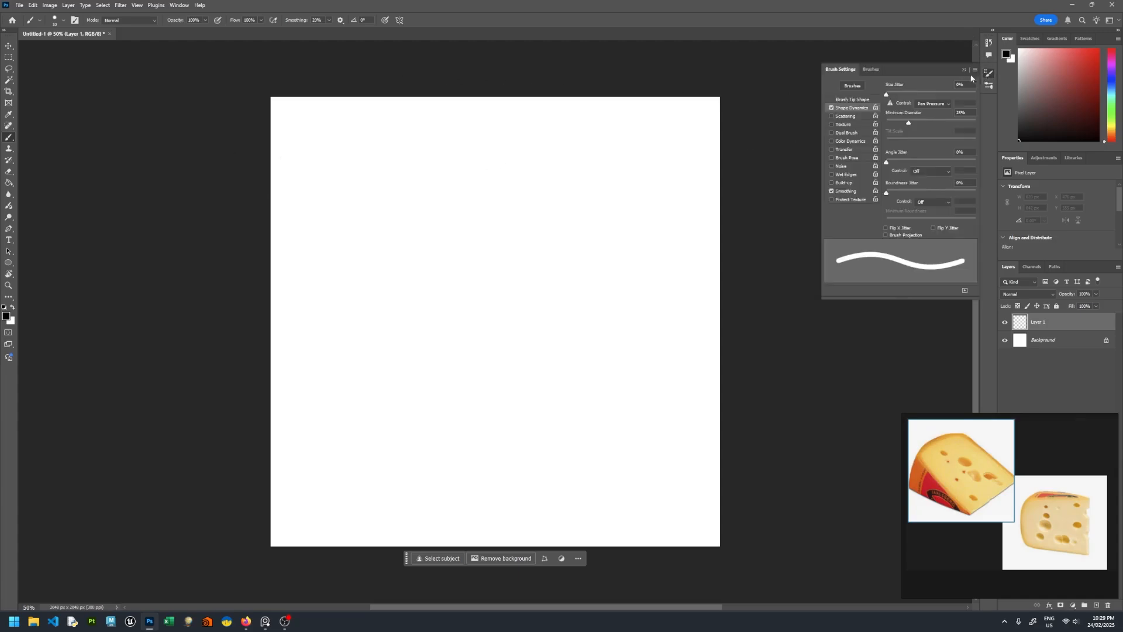
{"action": "left_click", "coordinate": [853, 100]}
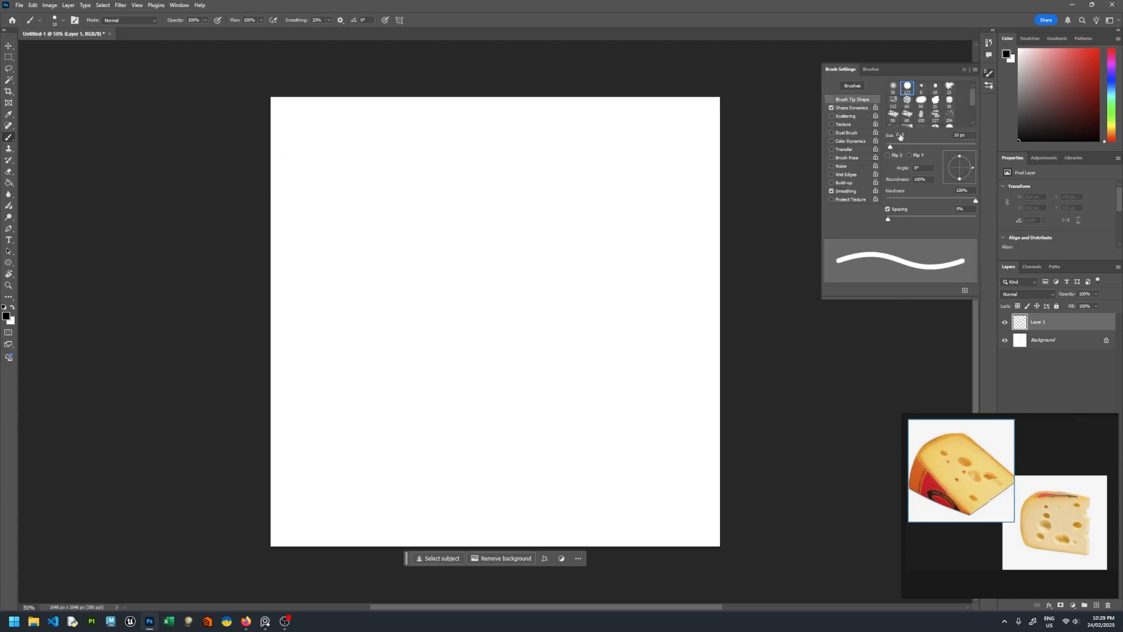
{"action": "left_click", "coordinate": [846, 110]}
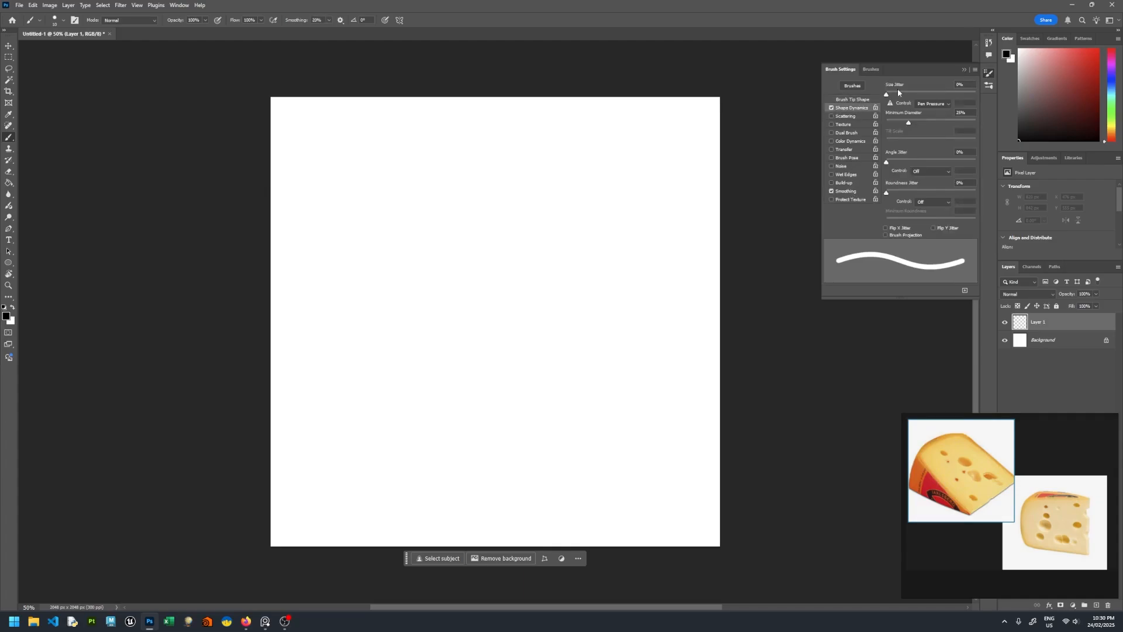
{"action": "left_click", "coordinate": [964, 69]}
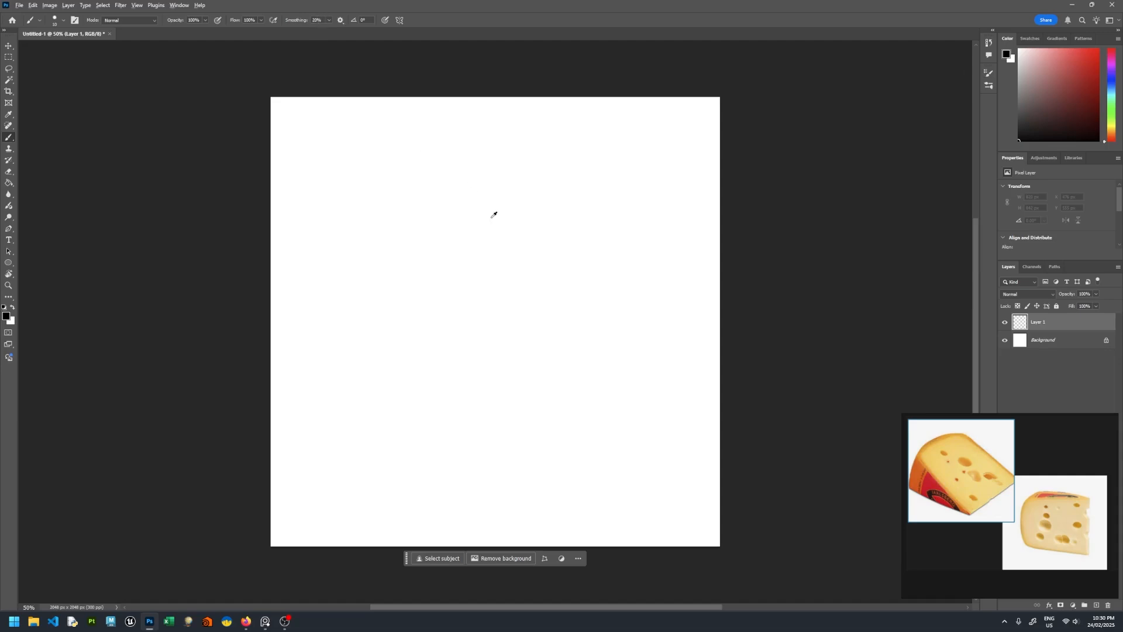
- Sketch the wedge's triangular top face, about 850 px wide and 480 px tall, with a curved rind edge at the back
{"action": "scroll", "coordinate": [492, 218], "scroll_direction": "up", "scroll_amount": 2, "text": "alt"}
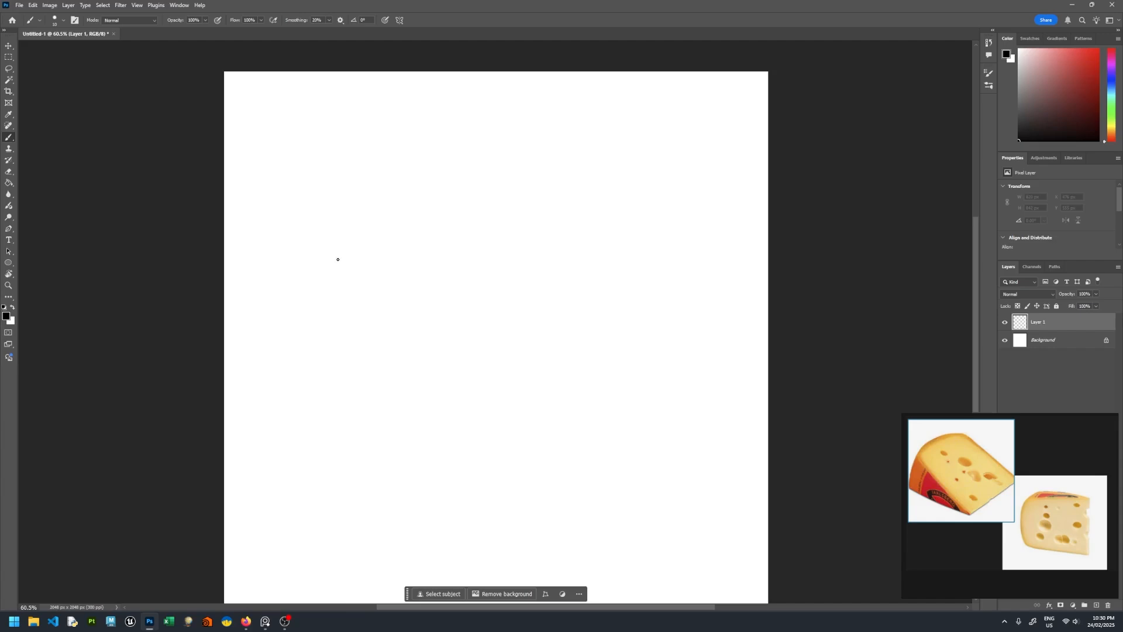
{"action": "left_click_drag", "start_coordinate": [336, 261], "coordinate": [556, 269]}
{"action": "key", "text": "ctrl+z"}
{"action": "left_click_drag", "start_coordinate": [334, 257], "coordinate": [539, 279]}
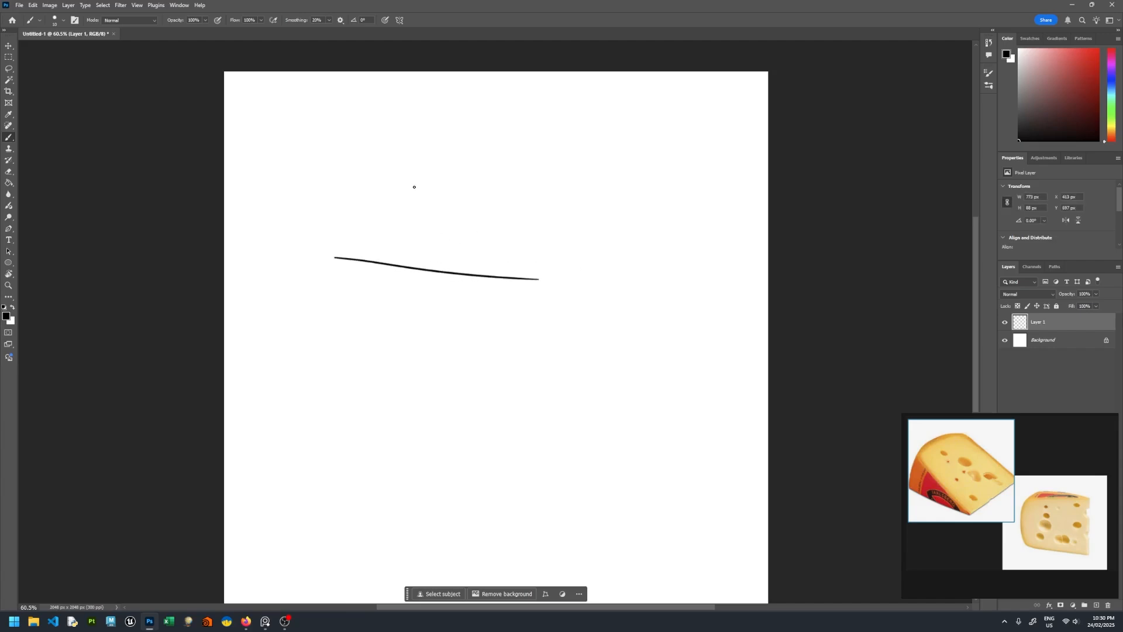
{"action": "left_click_drag", "start_coordinate": [446, 188], "coordinate": [565, 269]}
{"action": "key", "text": "ctrl+z"}
{"action": "mouse_move", "coordinate": [335, 257]}
{"action": "left_mouse_down"}
{"action": "mouse_move", "coordinate": [346, 234]}
{"action": "mouse_move", "coordinate": [455, 159]}
{"action": "mouse_move", "coordinate": [559, 285]}
{"action": "left_mouse_up"}
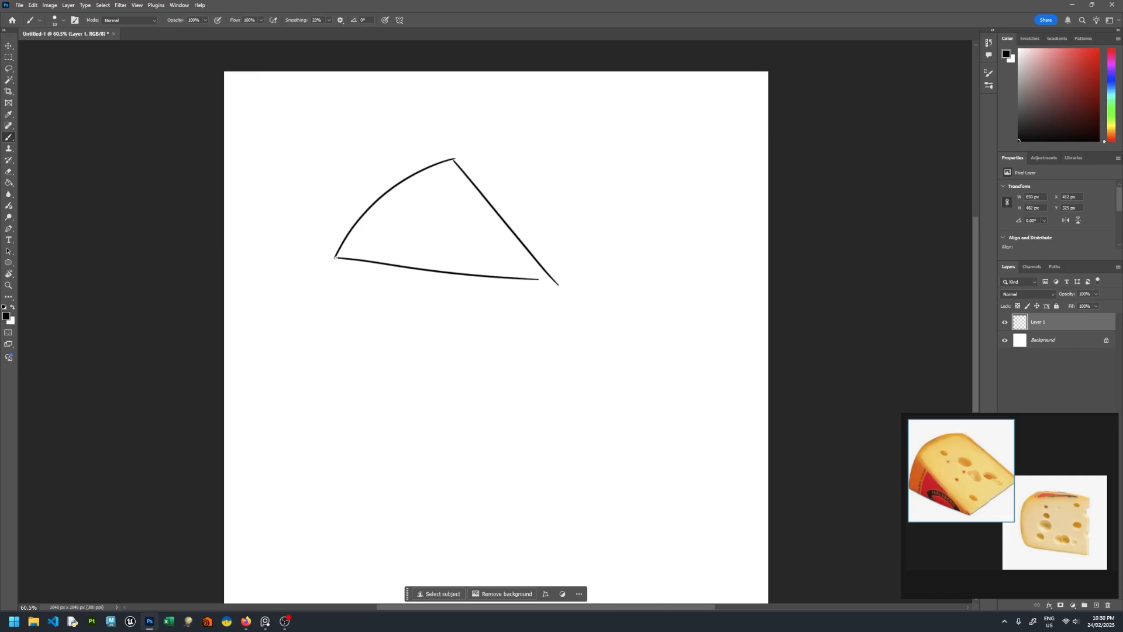
- Sketch the wedge's front face below the top face with two side edges and a nearly horizontal bottom edge
{"action": "left_click_drag", "start_coordinate": [335, 258], "coordinate": [343, 462]}
{"action": "key", "text": "ctrl+z"}
{"action": "mouse_move", "coordinate": [335, 258]}
{"action": "left_mouse_down"}
{"action": "mouse_move", "coordinate": [365, 407]}
{"action": "mouse_move", "coordinate": [544, 380]}
{"action": "left_mouse_up"}
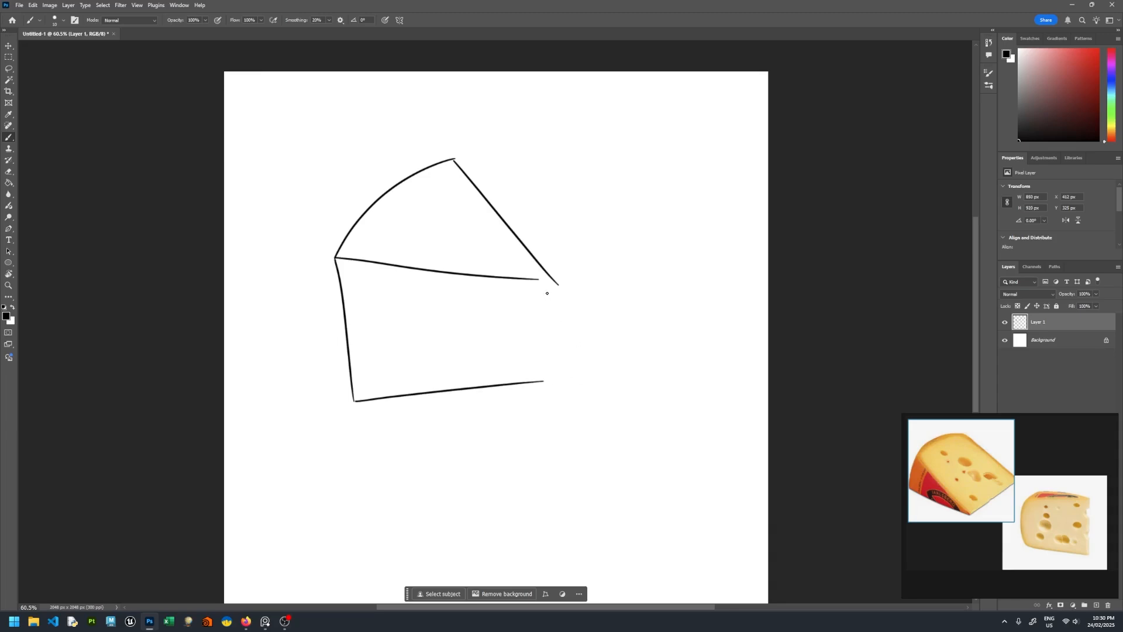
{"action": "key", "text": "ctrl+z"}
{"action": "left_click_drag", "start_coordinate": [355, 403], "coordinate": [544, 401]}
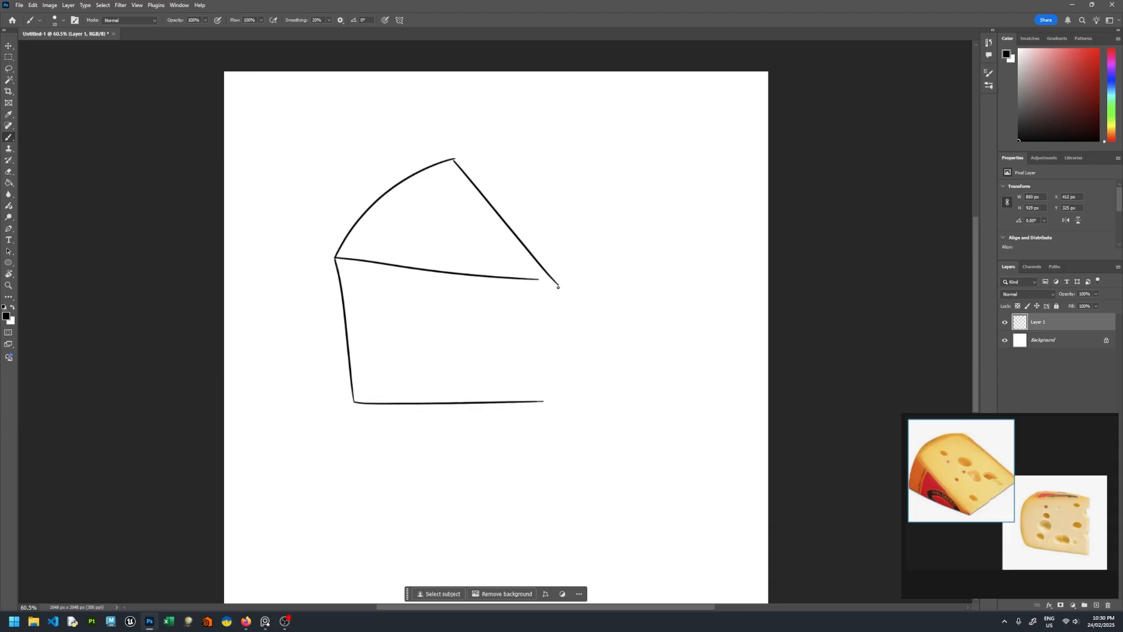
{"action": "left_click_drag", "start_coordinate": [558, 288], "coordinate": [551, 407]}
- Round the upper and lower rind-side corners of the wedge's front face, cleaning up the sharp lower corner
{"action": "left_click_drag", "start_coordinate": [341, 268], "coordinate": [342, 286]}
{"action": "left_click_drag", "start_coordinate": [352, 390], "coordinate": [375, 404]}
{"action": "key", "text": "ctrl+z"}
{"action": "mouse_move", "coordinate": [354, 398]}
{"action": "left_mouse_down"}
{"action": "mouse_move", "coordinate": [358, 406]}
{"action": "mouse_move", "coordinate": [349, 389]}
{"action": "mouse_move", "coordinate": [364, 403]}
{"action": "left_mouse_up"}
{"action": "key", "text": "e"}
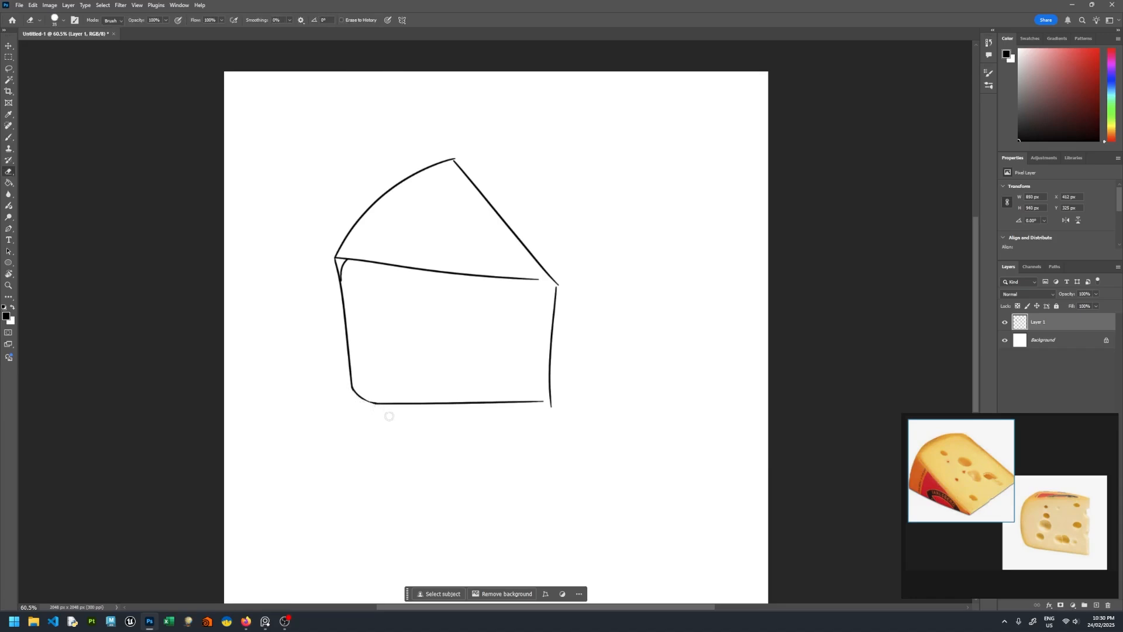
{"action": "key", "text": "b"}
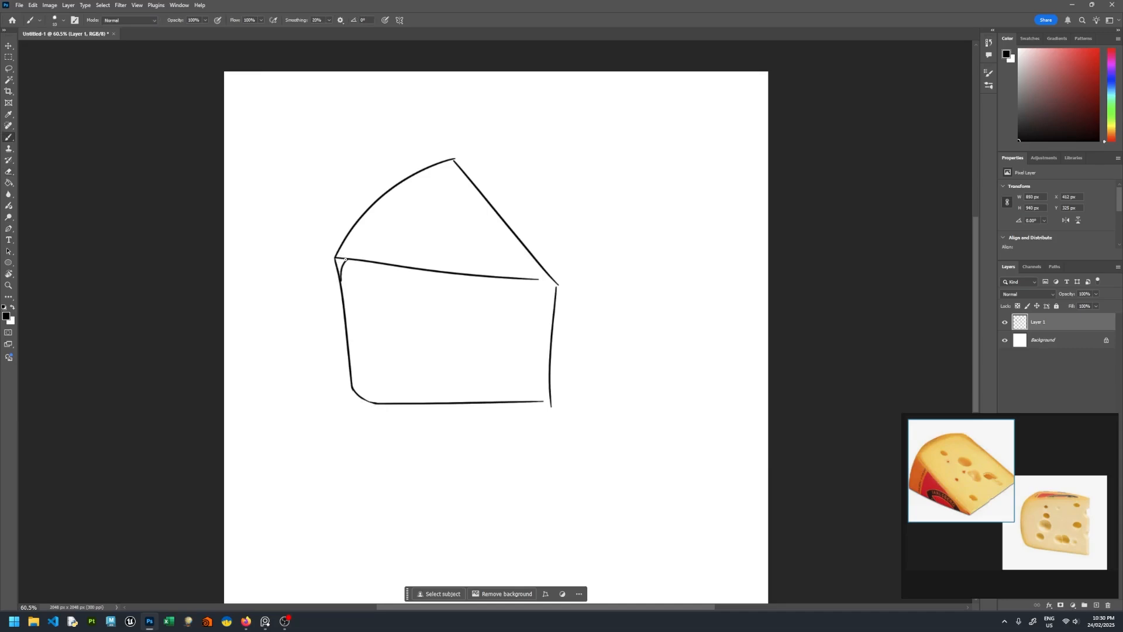
- Redraw the lower part of the wedge's curved rind edge slightly further inward and erase the old outer line
{"action": "left_click_drag", "start_coordinate": [345, 260], "coordinate": [368, 212]}
{"action": "key", "text": "ctrl+z"}
{"action": "left_click_drag", "start_coordinate": [345, 261], "coordinate": [388, 192]}
{"action": "key", "text": "e"}
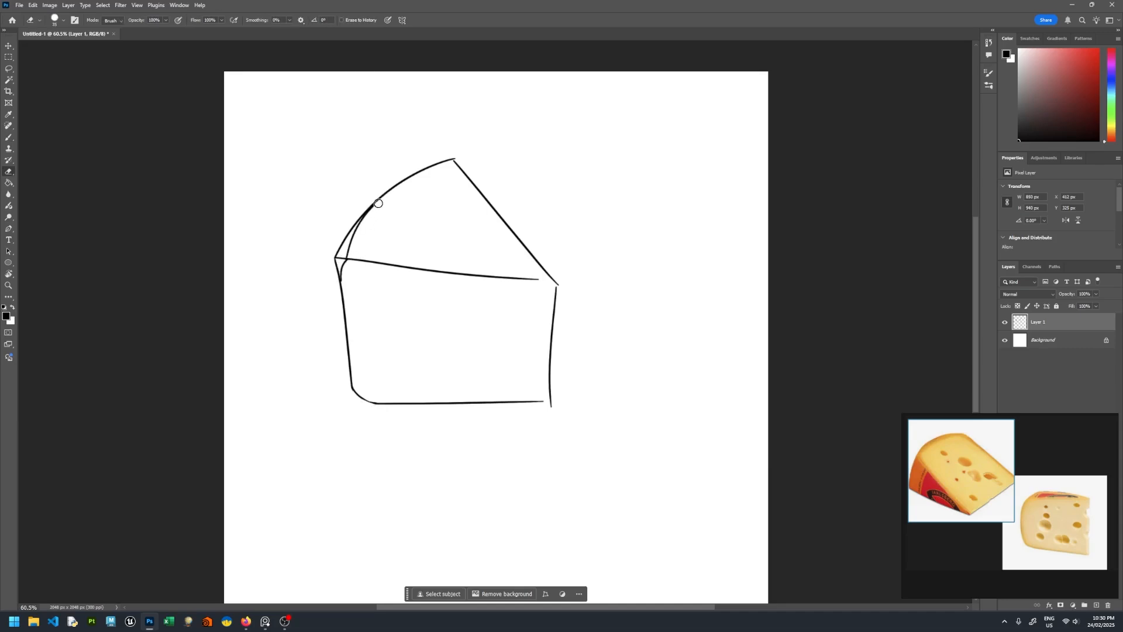
{"action": "mouse_move", "coordinate": [342, 241]}
{"action": "left_mouse_down"}
{"action": "mouse_move", "coordinate": [336, 265]}
{"action": "mouse_move", "coordinate": [375, 189]}
{"action": "left_mouse_up"}
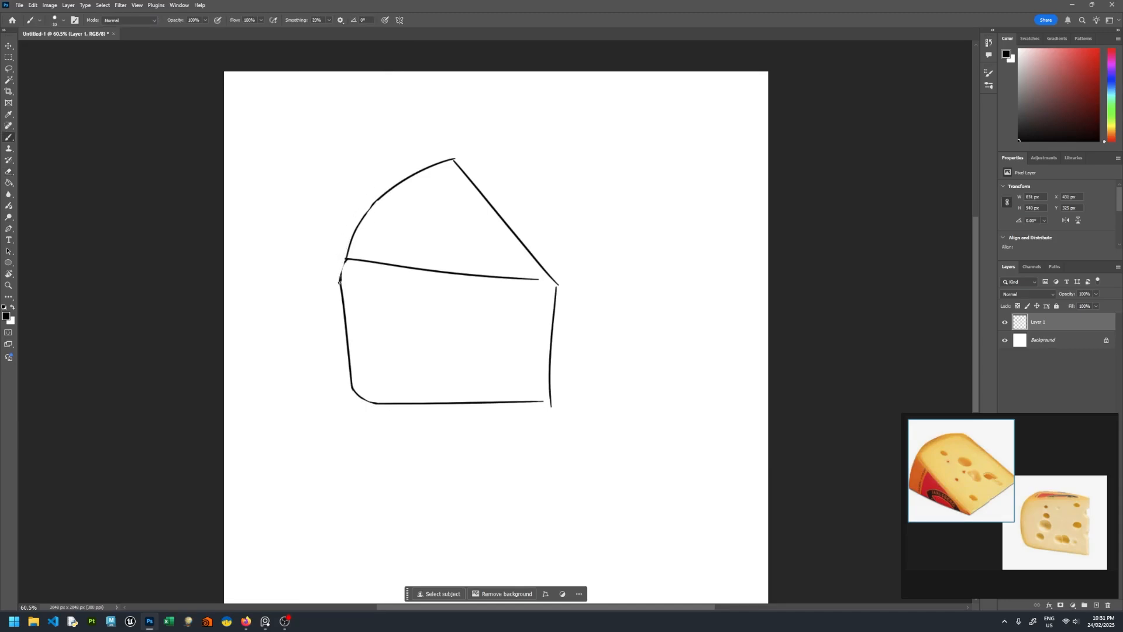
- Redraw the rounded upper rind-side corner of the front face and reconnect the curved rind edge to it cleanly
{"action": "key", "text": "b"}
{"action": "left_click_drag", "start_coordinate": [348, 266], "coordinate": [340, 280]}
{"action": "key", "text": "e"}
{"action": "left_click_drag", "start_coordinate": [351, 240], "coordinate": [348, 262]}
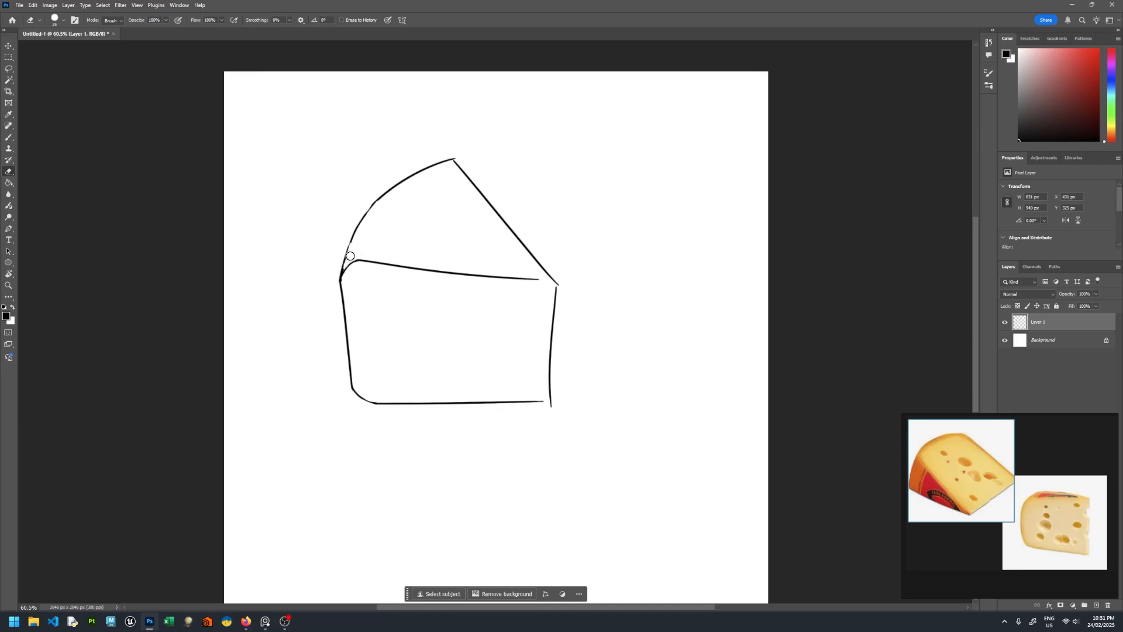
{"action": "key", "text": "b"}
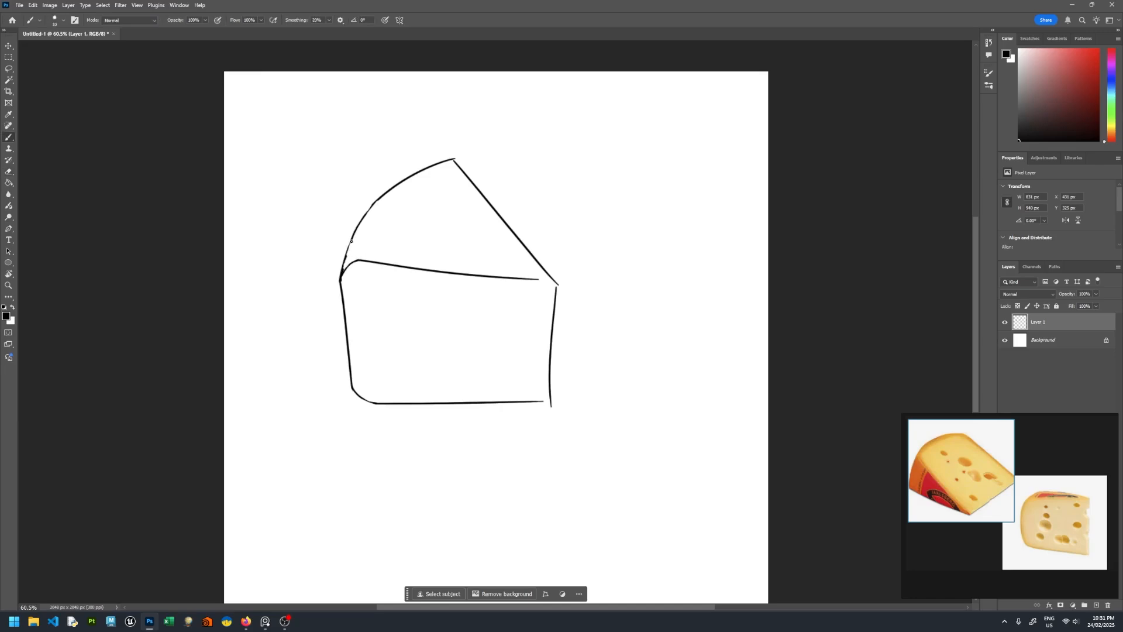
{"action": "left_click_drag", "start_coordinate": [344, 266], "coordinate": [350, 244]}
{"action": "left_click_drag", "start_coordinate": [377, 200], "coordinate": [367, 214]}
- Sketch a large oval hole and a smaller round hole in the upper half of the wedge's front face
{"action": "left_click_drag", "start_coordinate": [434, 318], "coordinate": [431, 310]}
{"action": "key", "text": "ctrl+z"}
{"action": "key", "text": "ctrl+z"}
{"action": "left_click_drag", "start_coordinate": [434, 313], "coordinate": [434, 333]}
{"action": "key", "text": "ctrl+z"}
{"action": "mouse_move", "coordinate": [519, 346]}
{"action": "left_mouse_down"}
{"action": "mouse_move", "coordinate": [536, 326]}
{"action": "mouse_move", "coordinate": [524, 318]}
{"action": "mouse_move", "coordinate": [535, 323]}
{"action": "left_mouse_up"}
{"action": "key", "text": "ctrl+z"}
{"action": "key", "text": "ctrl+z"}
{"action": "key", "text": "ctrl+z"}
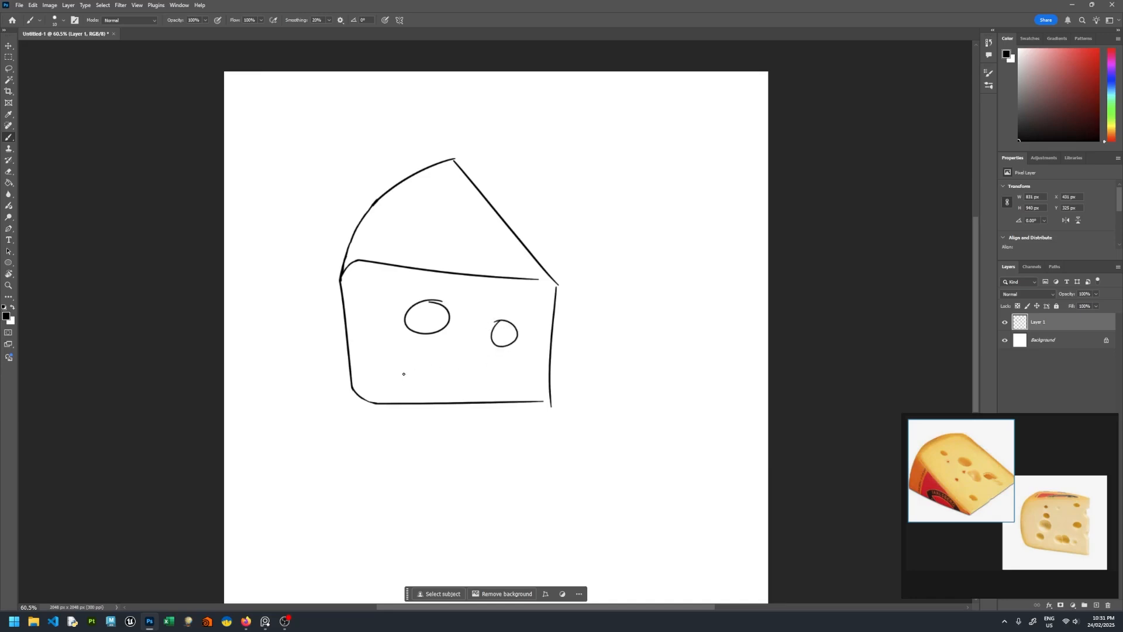
- Add three small round holes to the front face, two near the bottom edge and one near the top edge
{"action": "scroll", "coordinate": [482, 356], "scroll_direction": "up", "scroll_amount": 3, "text": "alt"}
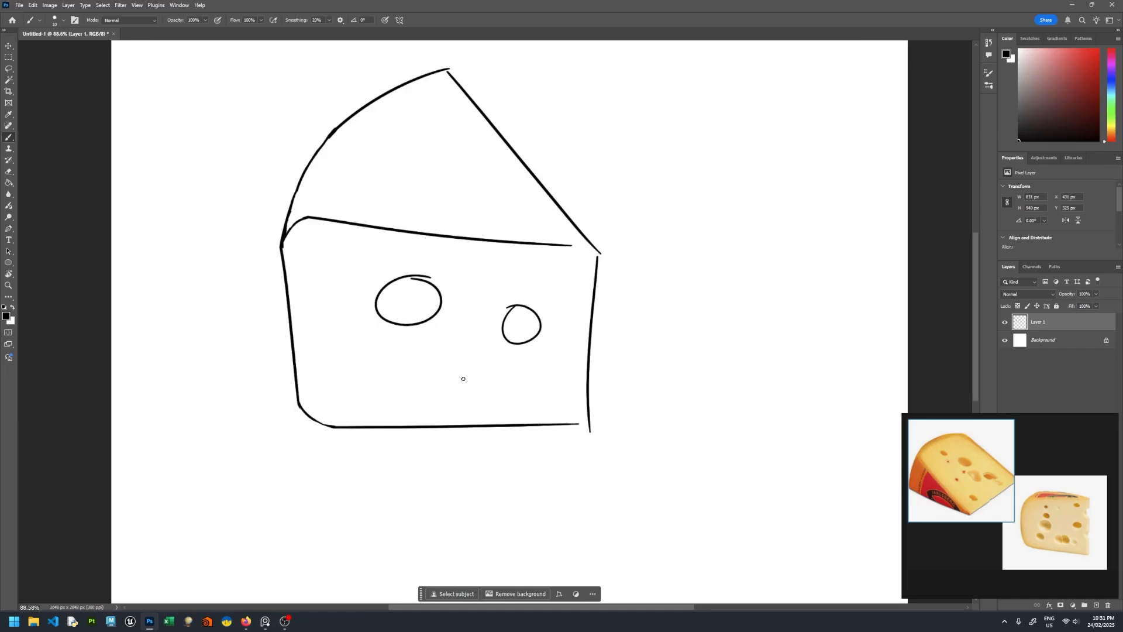
{"action": "left_click_drag", "start_coordinate": [450, 362], "coordinate": [474, 379]}
{"action": "left_click_drag", "start_coordinate": [502, 284], "coordinate": [472, 285]}
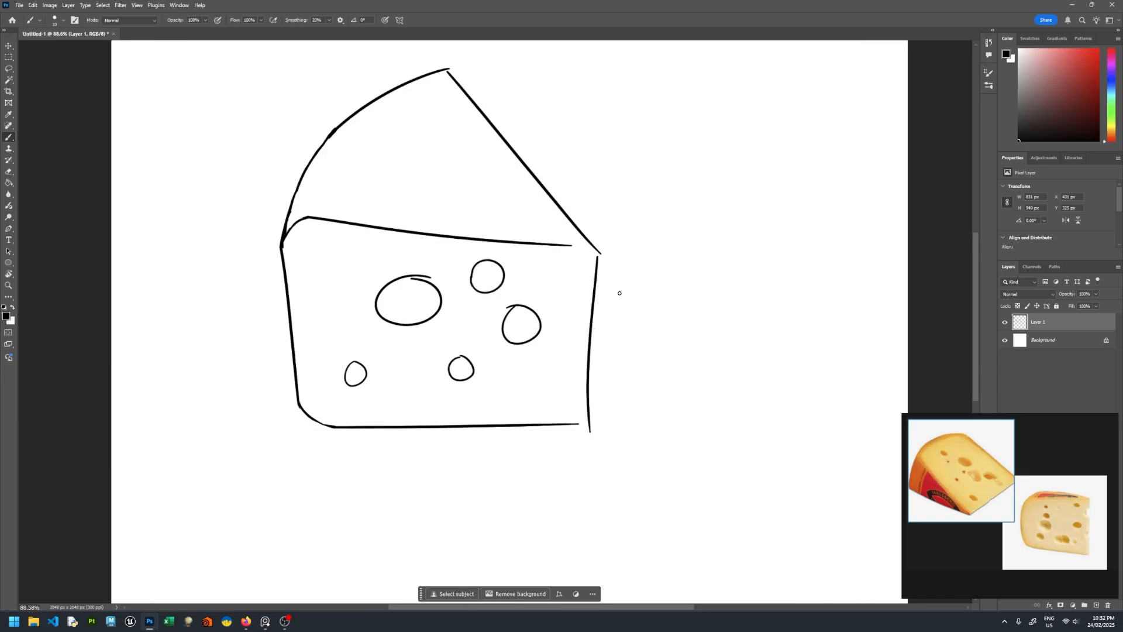
- Cut a rounded hole notch into the front face's tip-side edge, erasing the outer circle and the line crossing it
{"action": "mouse_move", "coordinate": [578, 292]}
{"action": "left_mouse_down"}
{"action": "mouse_move", "coordinate": [622, 284]}
{"action": "mouse_move", "coordinate": [628, 301]}
{"action": "mouse_move", "coordinate": [621, 281]}
{"action": "mouse_move", "coordinate": [595, 277]}
{"action": "left_mouse_up"}
{"action": "key", "text": "ctrl+z"}
{"action": "key", "text": "ctrl+z"}
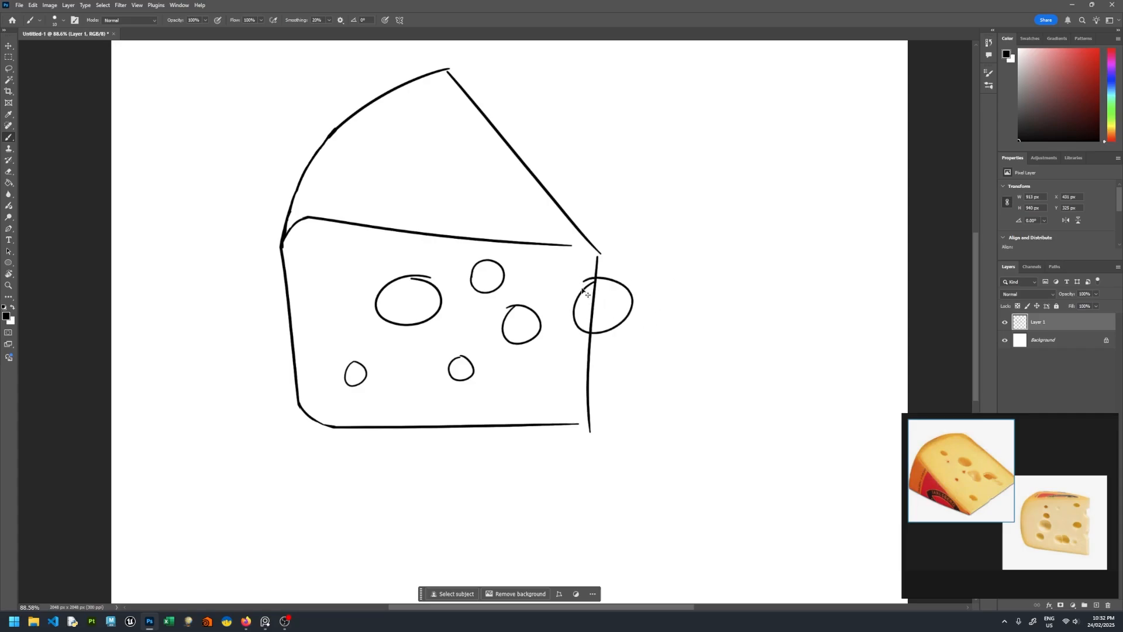
{"action": "key", "text": "ctrl+z"}
{"action": "key", "text": "ctrl+z"}
{"action": "mouse_move", "coordinate": [601, 332]}
{"action": "left_mouse_down"}
{"action": "mouse_move", "coordinate": [618, 284]}
{"action": "mouse_move", "coordinate": [605, 279]}
{"action": "left_mouse_up"}
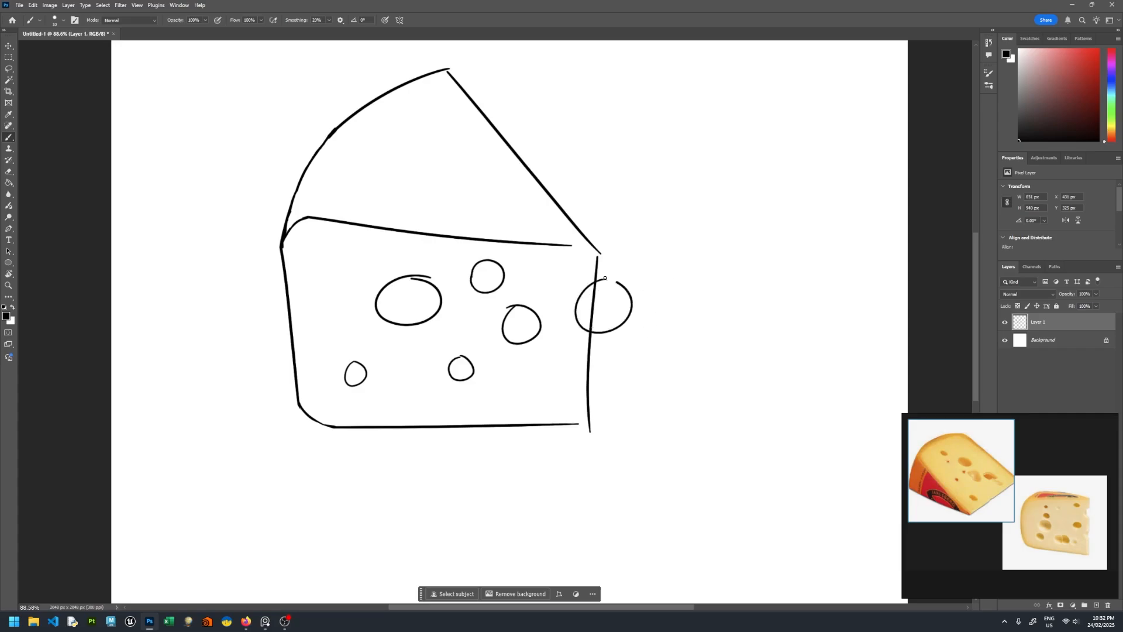
{"action": "key", "text": "e"}
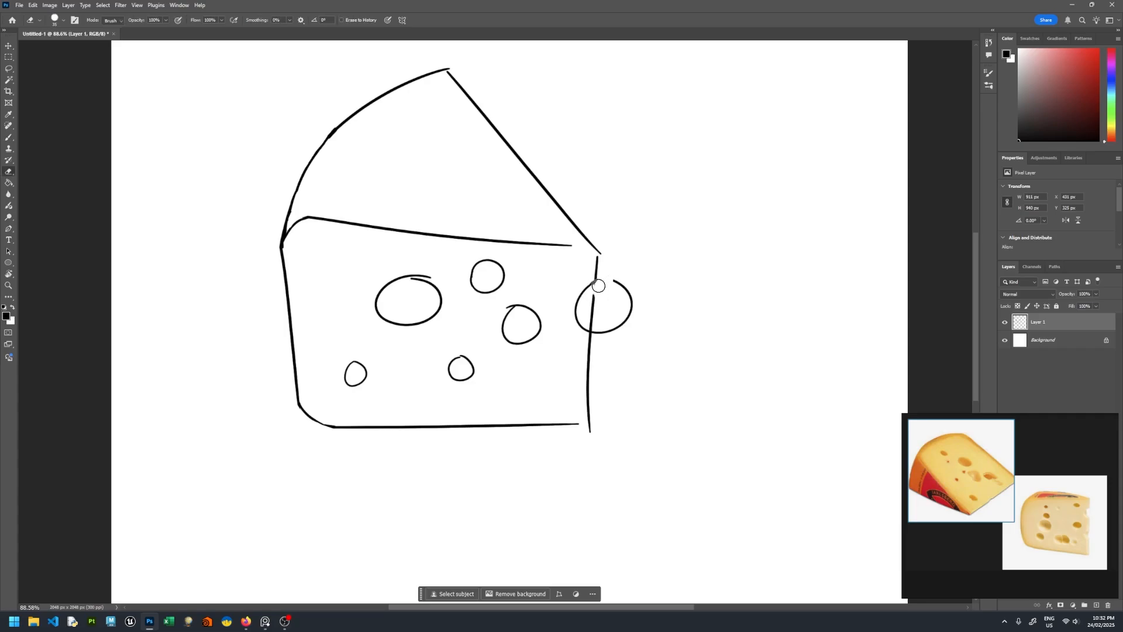
{"action": "mouse_move", "coordinate": [599, 286]}
{"action": "left_mouse_down"}
{"action": "mouse_move", "coordinate": [593, 307]}
{"action": "mouse_move", "coordinate": [624, 316]}
{"action": "mouse_move", "coordinate": [623, 298]}
{"action": "left_mouse_up"}
- Close the outlines of the large oval hole and the round hole near the notch, erasing their overlapping stroke ends
{"action": "key", "text": "b"}
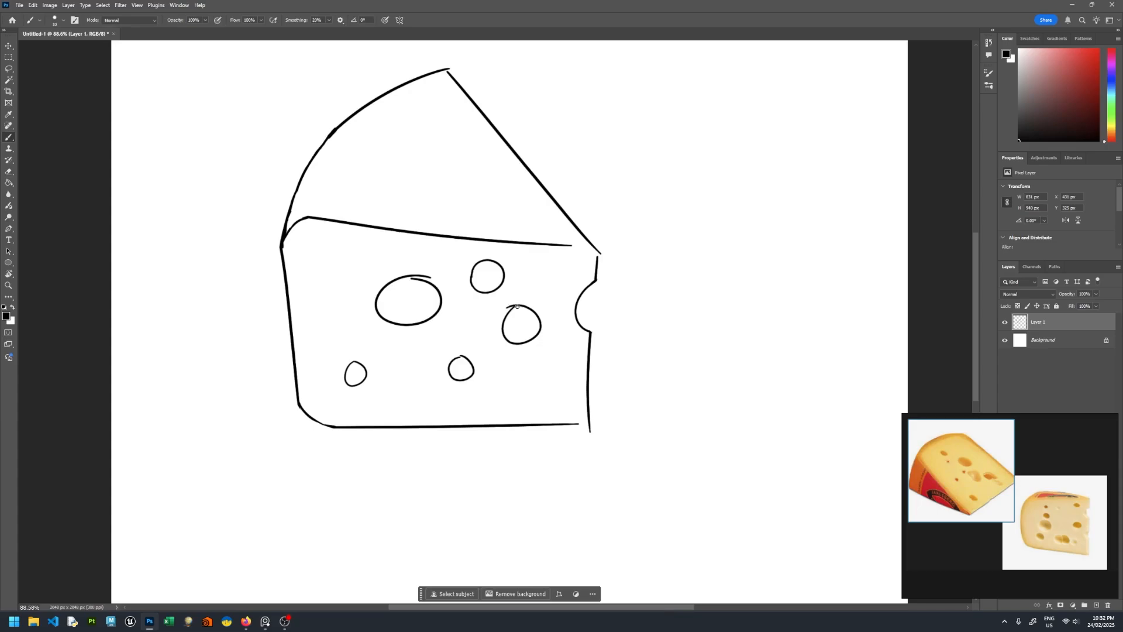
{"action": "key", "text": "e"}
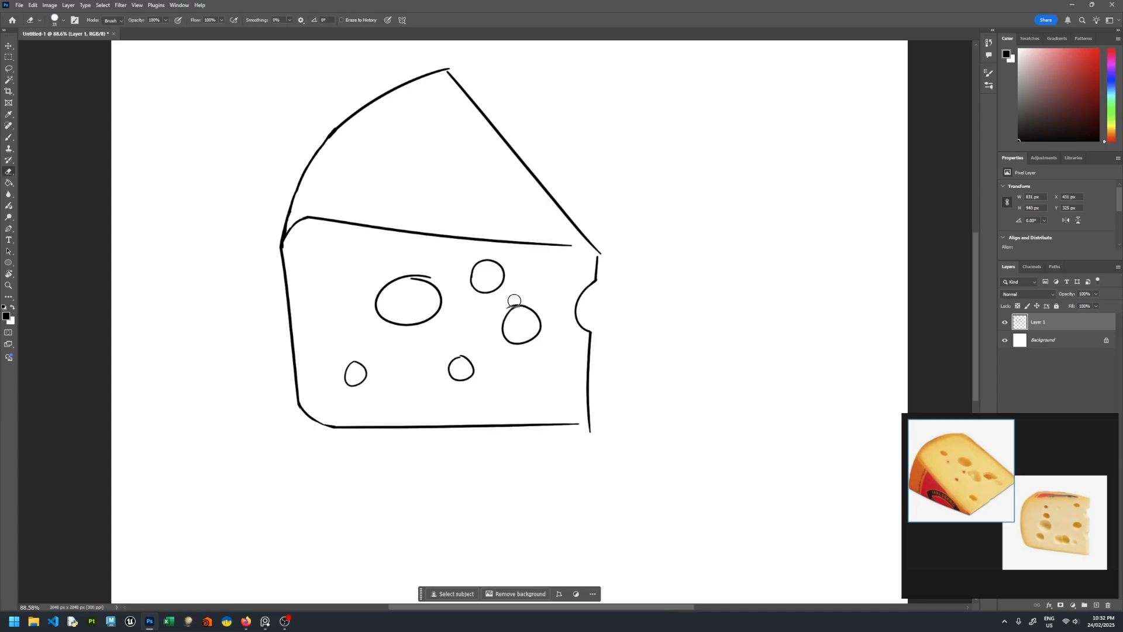
{"action": "key", "text": "b"}
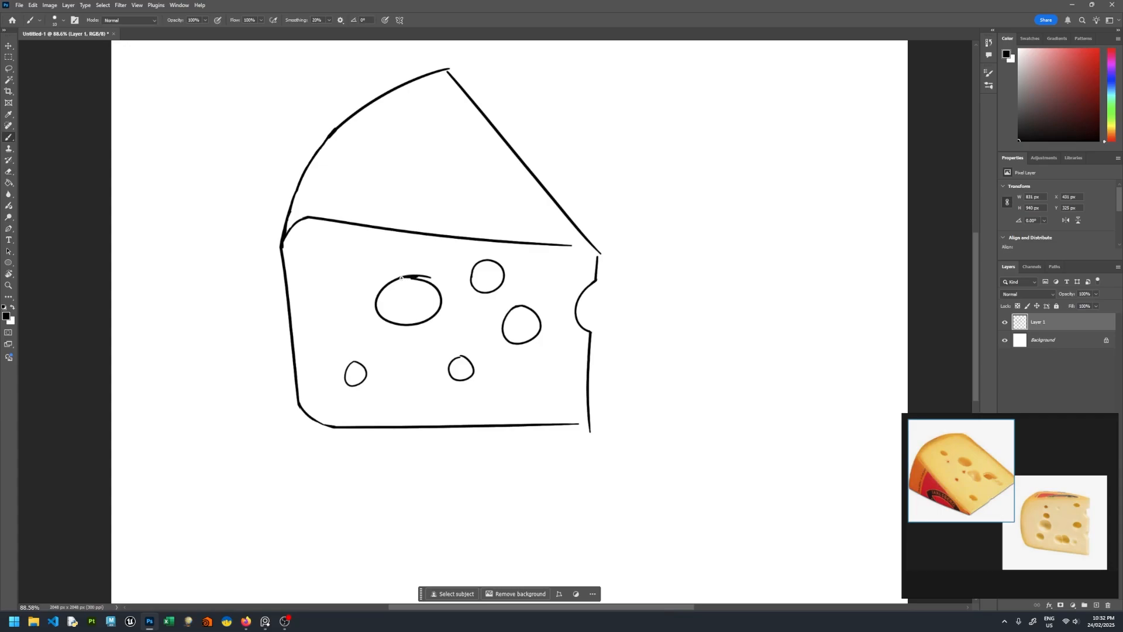
{"action": "key", "text": "e"}
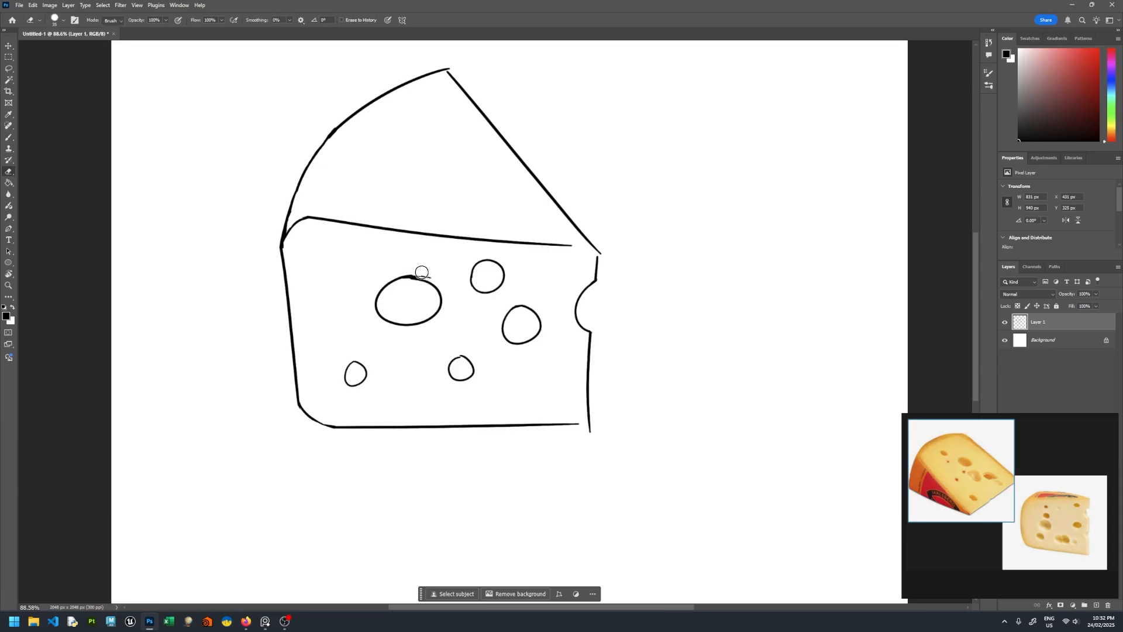
{"action": "left_click_drag", "start_coordinate": [422, 272], "coordinate": [400, 271]}
- Redraw the front face's bottom edge so it meets the tip-side corner, and erase the old line above it
{"action": "key", "text": "b"}
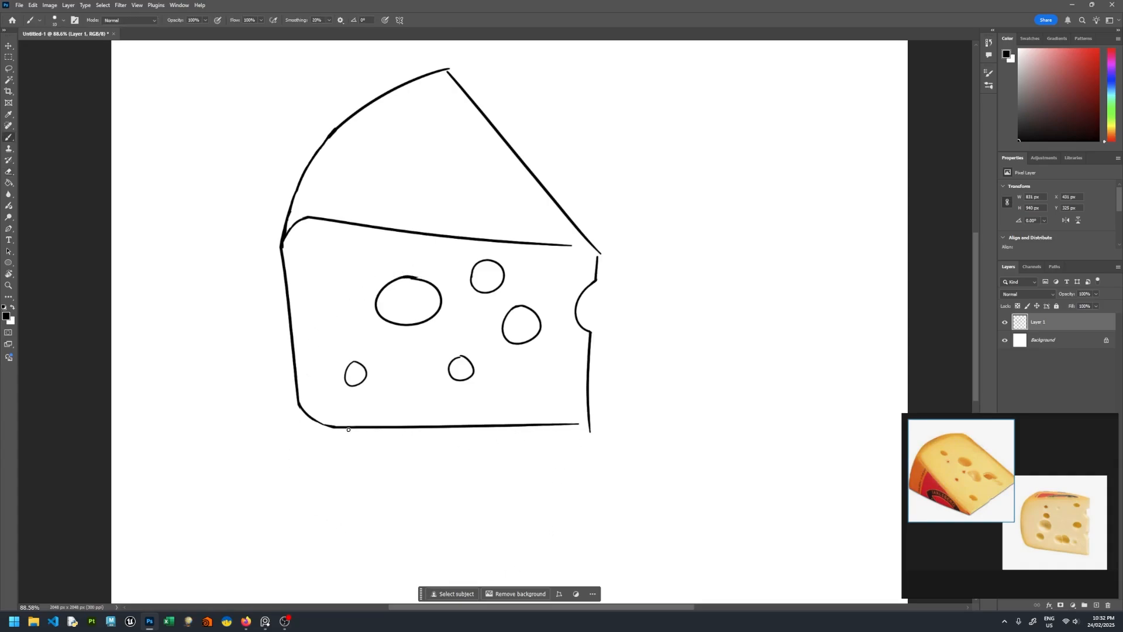
{"action": "left_click_drag", "start_coordinate": [591, 432], "coordinate": [334, 428]}
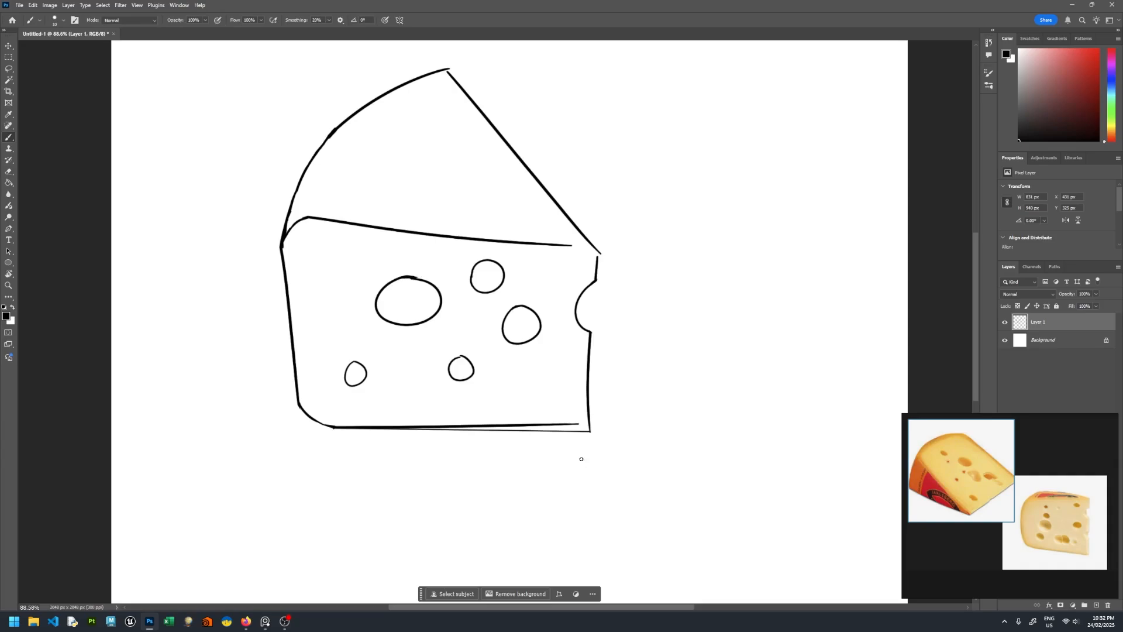
{"action": "key", "text": "e"}
{"action": "left_click_drag", "start_coordinate": [579, 422], "coordinate": [460, 420]}
{"action": "key", "text": "ctrl+z"}
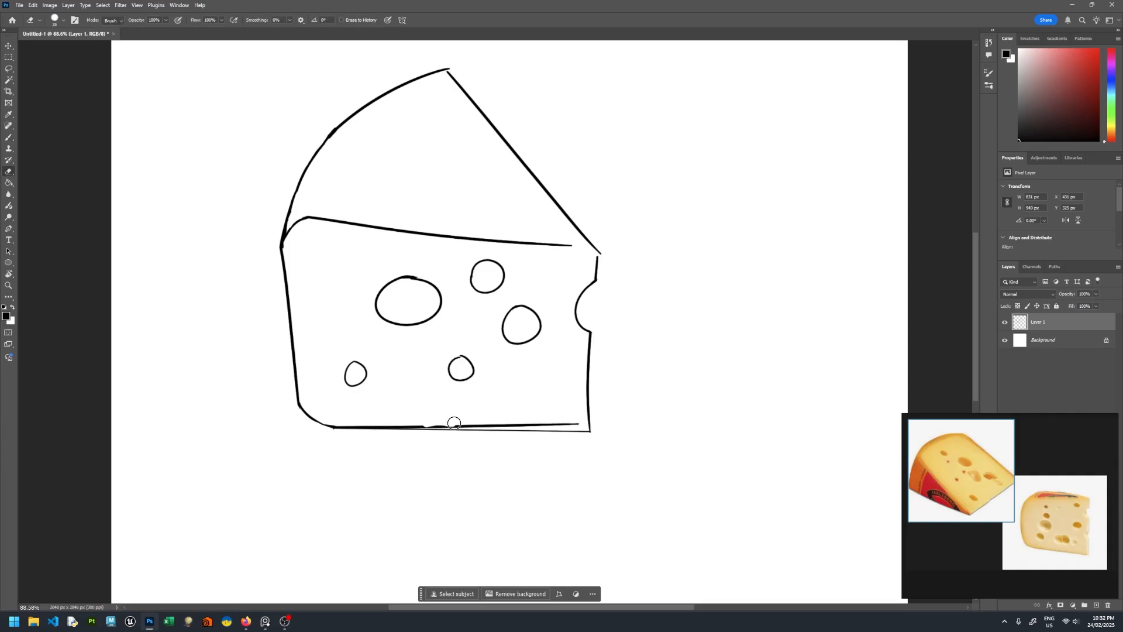
{"action": "left_click_drag", "start_coordinate": [441, 423], "coordinate": [573, 424]}
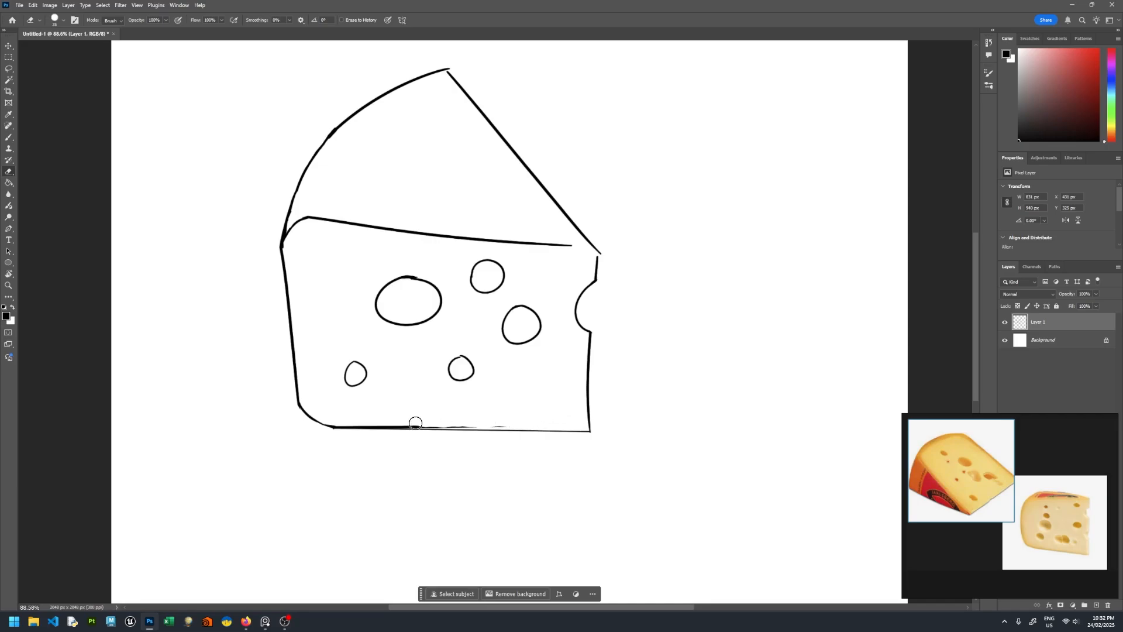
{"action": "left_click_drag", "start_coordinate": [416, 423], "coordinate": [509, 421]}
{"action": "key", "text": "b"}
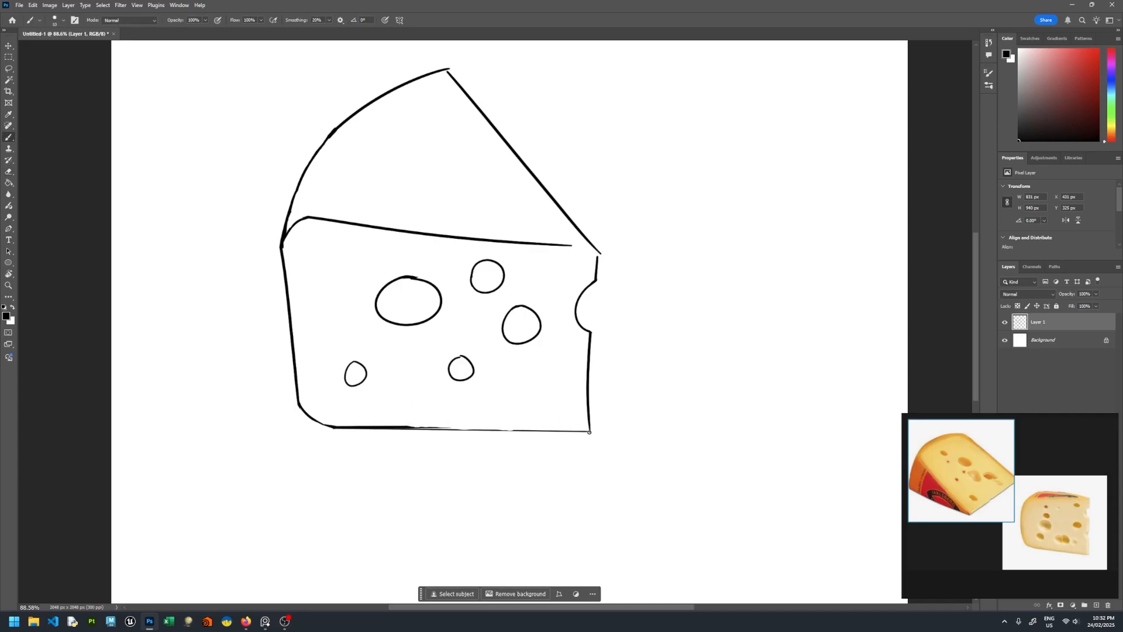
{"action": "left_click", "coordinate": [589, 432], "text": "shift"}
{"action": "key", "text": "e"}
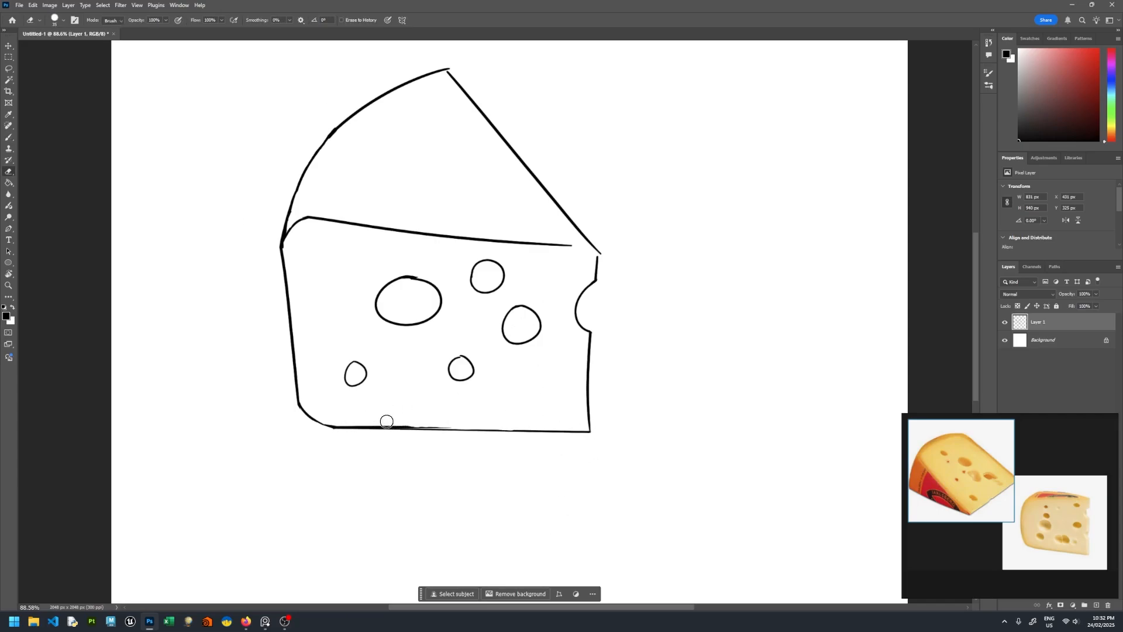
{"action": "left_click_drag", "start_coordinate": [425, 422], "coordinate": [439, 423]}
- Extend the front face's top edge to meet the wedge's tip and erase the old line end above it
{"action": "key", "text": "b"}
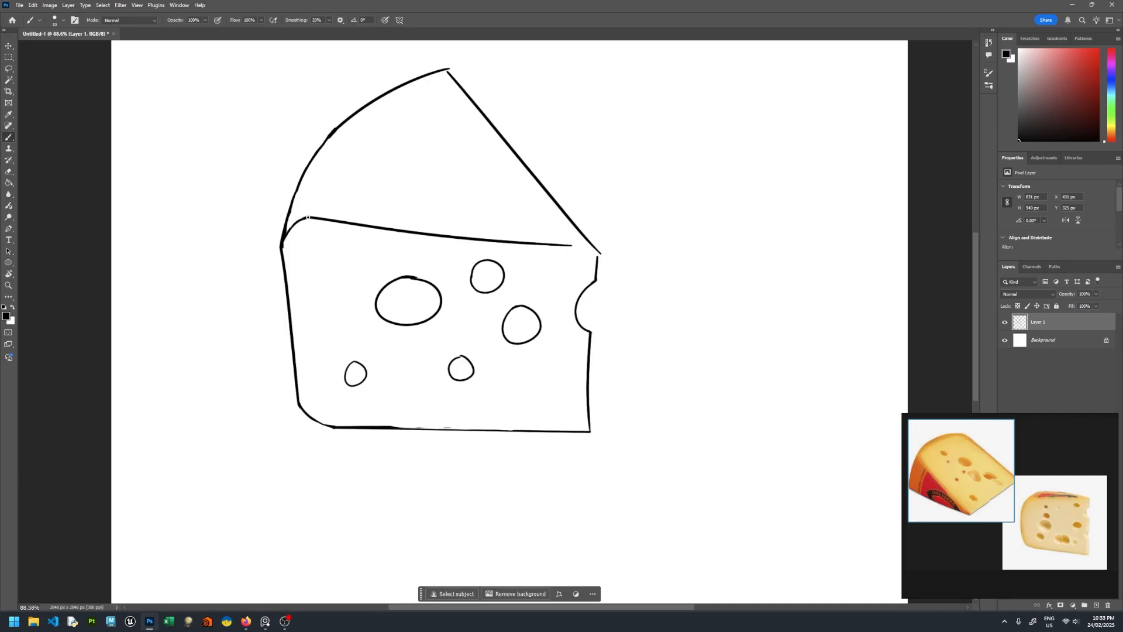
{"action": "left_click_drag", "start_coordinate": [599, 255], "coordinate": [483, 241]}
{"action": "key", "text": "e"}
{"action": "left_click_drag", "start_coordinate": [574, 244], "coordinate": [501, 237]}
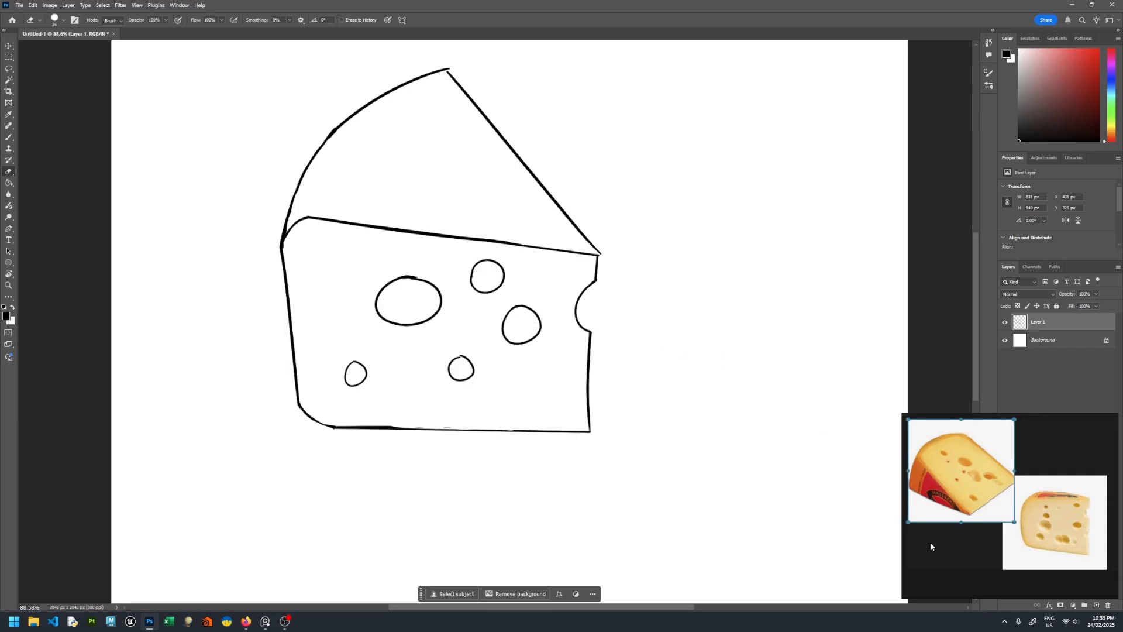
- Add a new layer and rename the sketch layer Outline
{"action": "left_click", "coordinate": [1097, 606]}
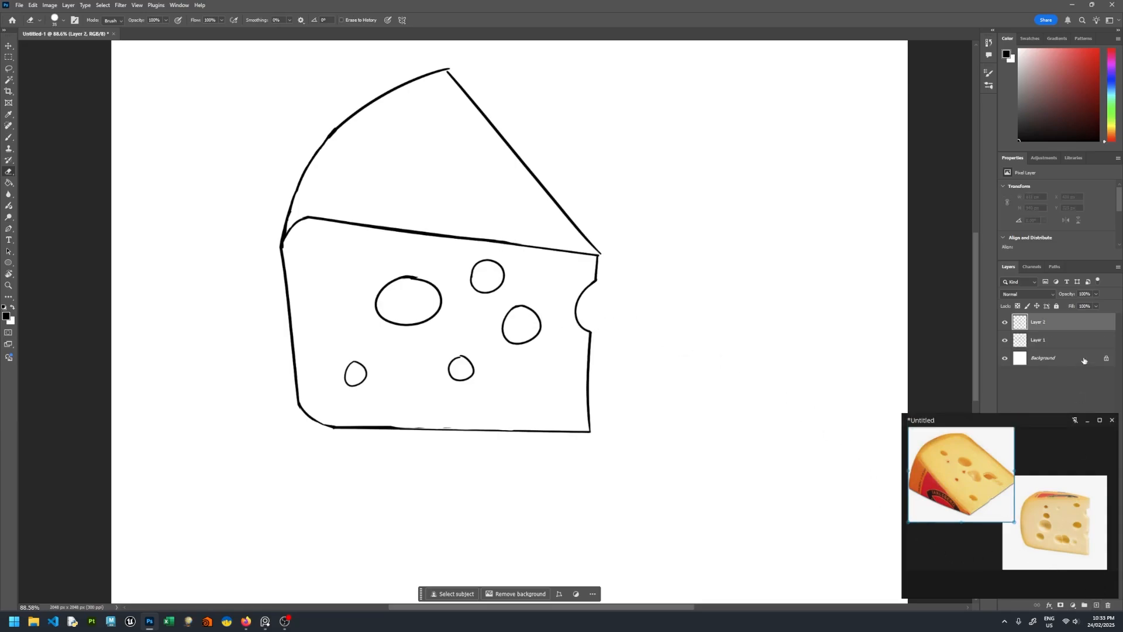
{"action": "double_click", "coordinate": [1041, 340]}
{"action": "type", "text": "Outline"}
{"action": "key", "text": "Return"}
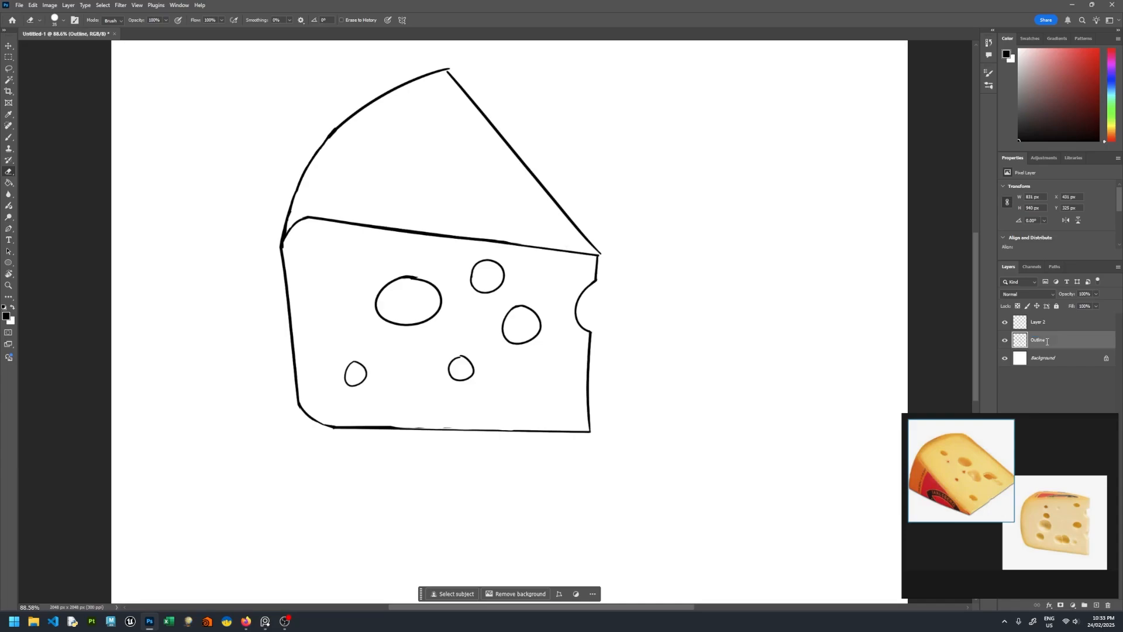
- Rename the new empty layer Colour and move it beneath the Outline layer
{"action": "left_click", "coordinate": [1044, 324]}
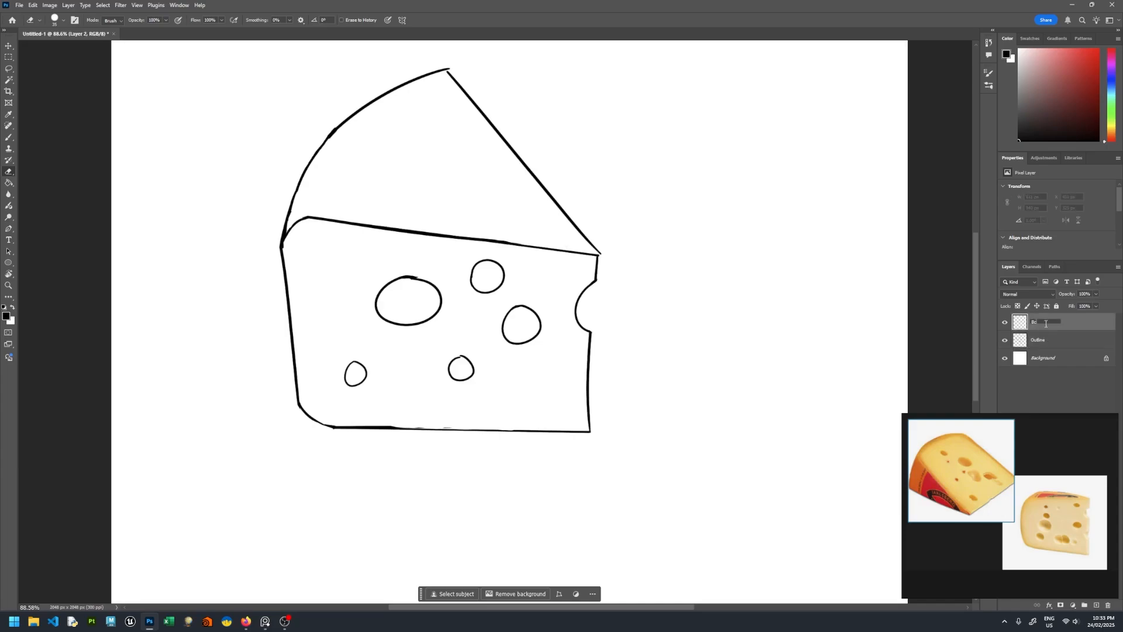
{"action": "type", "text": "Colour"}
{"action": "key", "text": "Return"}
{"action": "left_click_drag", "start_coordinate": [1046, 326], "coordinate": [1064, 364]}
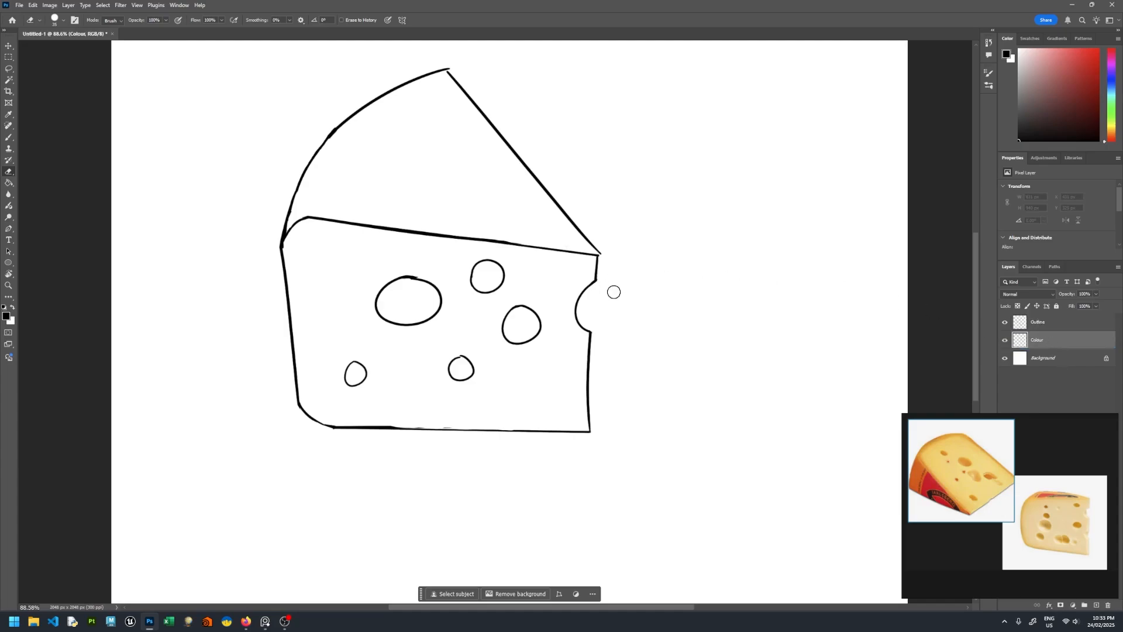
- Choose a soft, warm yellow foreground colour based on the cheese reference and make the Brush tool active
{"action": "left_click", "coordinate": [1112, 127]}
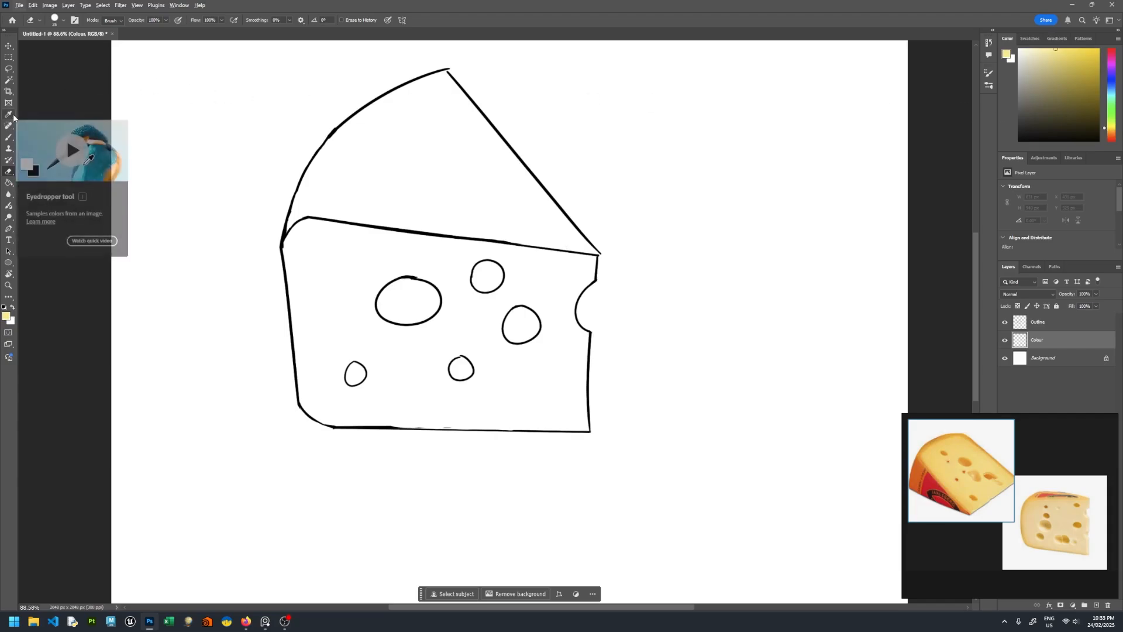
{"action": "key", "text": "i"}
{"action": "key", "text": "alt+i"}
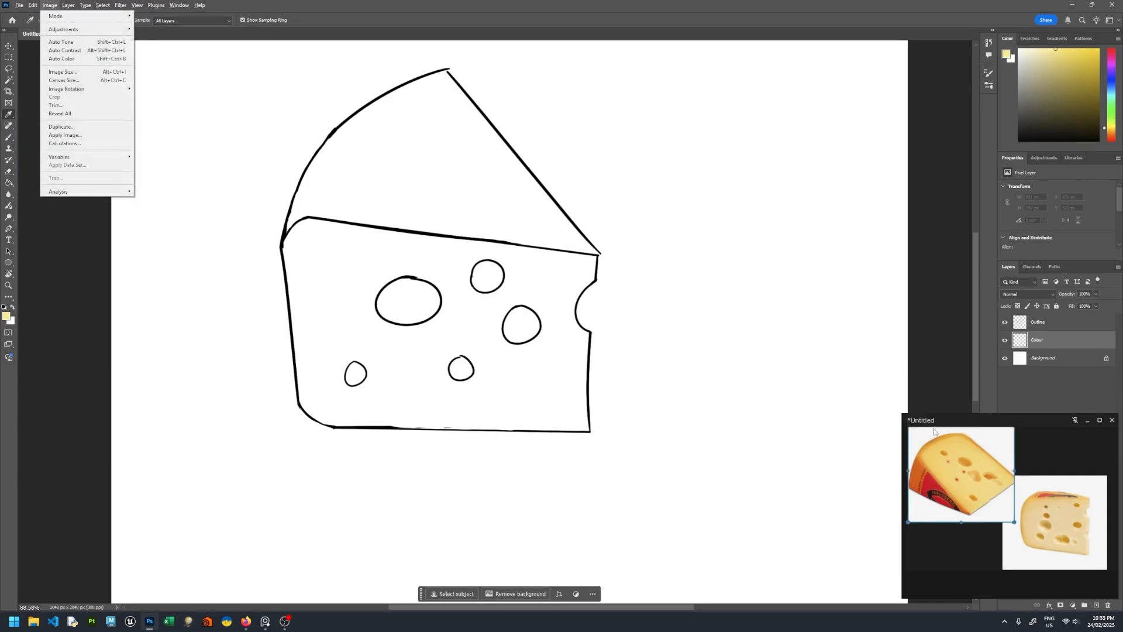
{"action": "left_click", "coordinate": [10, 115]}
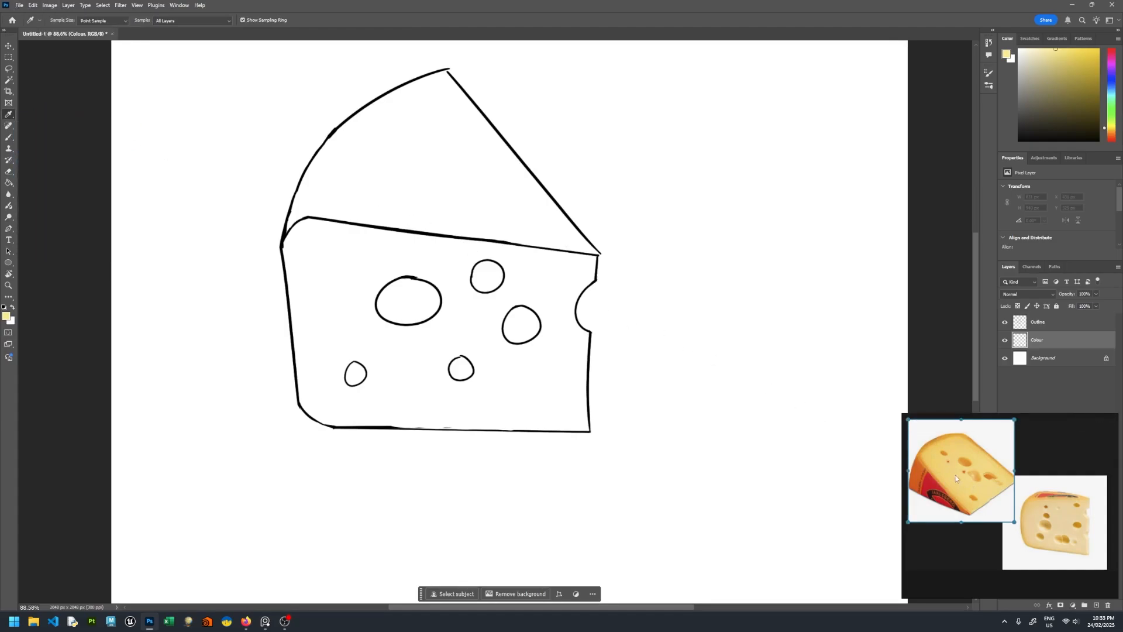
{"action": "key", "text": "e"}
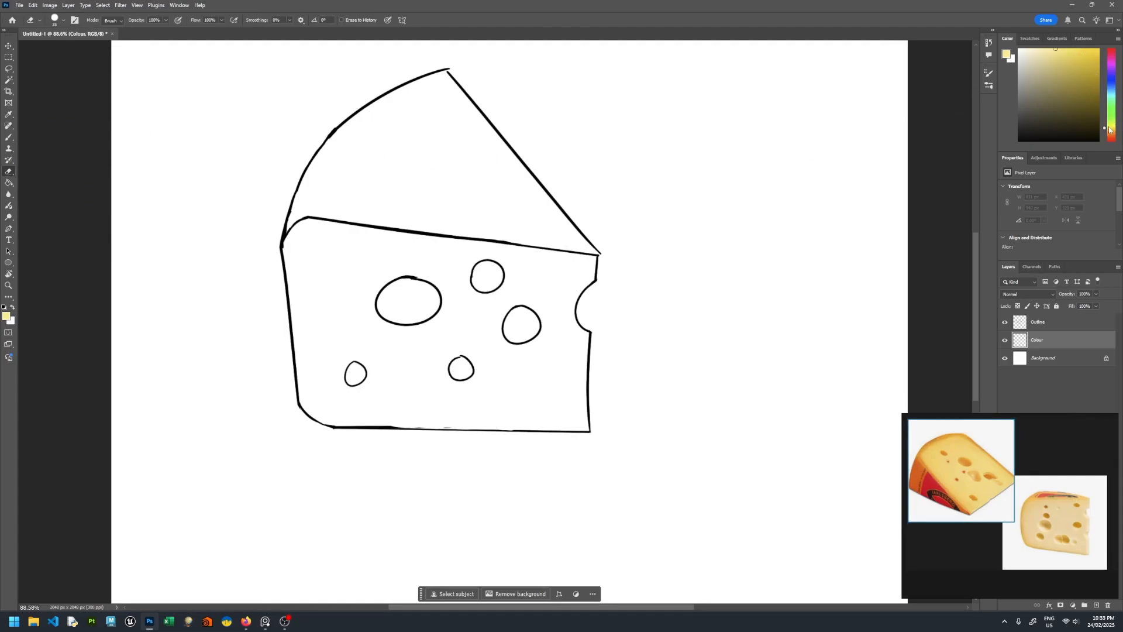
{"action": "left_click_drag", "start_coordinate": [1109, 130], "coordinate": [1111, 133]}
{"action": "key", "text": "b"}
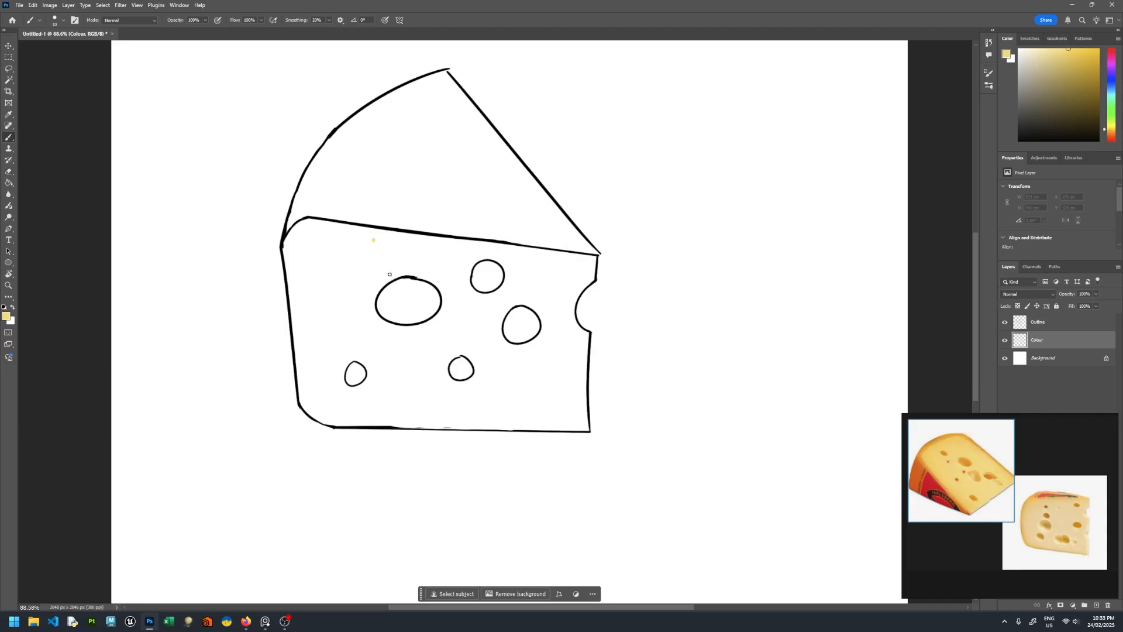
{"action": "left_click_drag", "start_coordinate": [389, 274], "coordinate": [404, 307]}
{"action": "key", "text": "ctrl+z"}
{"action": "left_click_drag", "start_coordinate": [327, 250], "coordinate": [334, 321]}
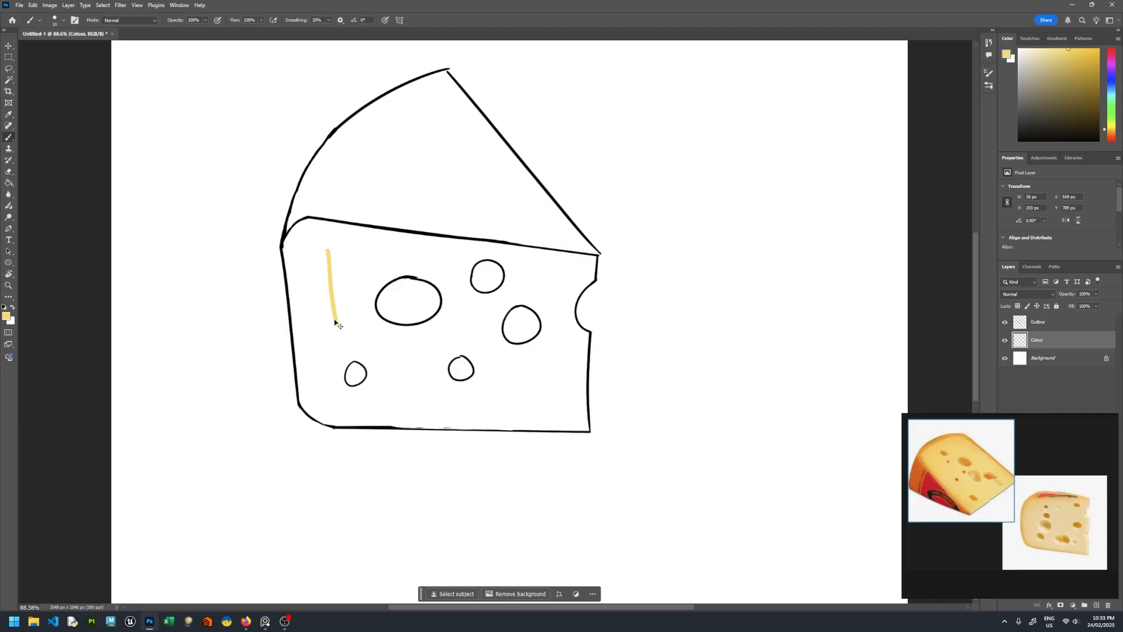
{"action": "key", "text": "ctrl+z"}
- Enlarge the brush considerably and block in the main area of the wedge's front face in yellow on the Colour layer
{"action": "key", "text": "bracketright"}
{"action": "key", "text": "bracketright"}
{"action": "key", "text": "bracketright"}
{"action": "key", "text": "bracketright"}
{"action": "key", "text": "bracketright"}
{"action": "key", "text": "bracketright"}
{"action": "key", "text": "bracketright"}
{"action": "key", "text": "bracketright"}
{"action": "key", "text": "bracketright"}
{"action": "key", "text": "bracketright"}
{"action": "key", "text": "bracketright"}
{"action": "key", "text": "bracketright"}
{"action": "key", "text": "bracketright"}
{"action": "key", "text": "bracketright"}
{"action": "key", "text": "bracketright"}
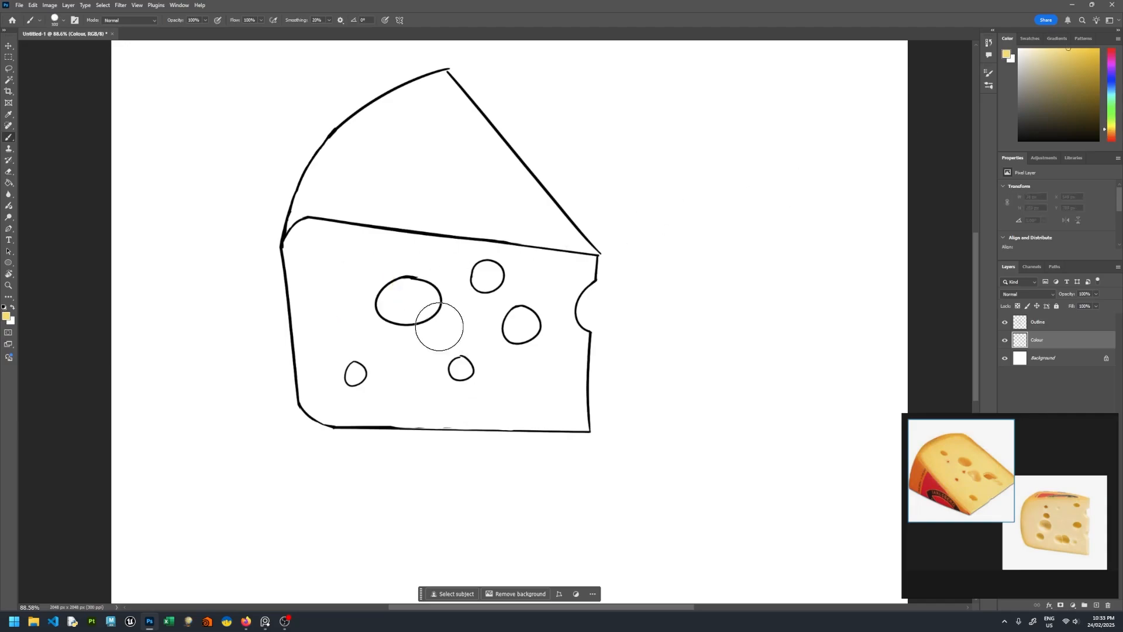
{"action": "mouse_move", "coordinate": [439, 326]}
{"action": "left_mouse_down"}
{"action": "mouse_move", "coordinate": [413, 351]}
{"action": "mouse_move", "coordinate": [427, 269]}
{"action": "mouse_move", "coordinate": [354, 360]}
{"action": "mouse_move", "coordinate": [329, 245]}
{"action": "mouse_move", "coordinate": [532, 281]}
{"action": "mouse_move", "coordinate": [507, 338]}
{"action": "mouse_move", "coordinate": [521, 351]}
{"action": "mouse_move", "coordinate": [459, 363]}
{"action": "mouse_move", "coordinate": [359, 351]}
{"action": "mouse_move", "coordinate": [317, 275]}
{"action": "left_mouse_up"}
- Shrink the brush and extend the yellow to the front face's outline along its curved edge, rounded lower corner and base
{"action": "key", "text": "bracketleft"}
{"action": "key", "text": "bracketleft"}
{"action": "key", "text": "bracketleft"}
{"action": "key", "text": "bracketleft"}
{"action": "key", "text": "bracketleft"}
{"action": "key", "text": "bracketleft"}
{"action": "key", "text": "bracketleft"}
{"action": "key", "text": "bracketleft"}
{"action": "key", "text": "bracketleft"}
{"action": "key", "text": "bracketleft"}
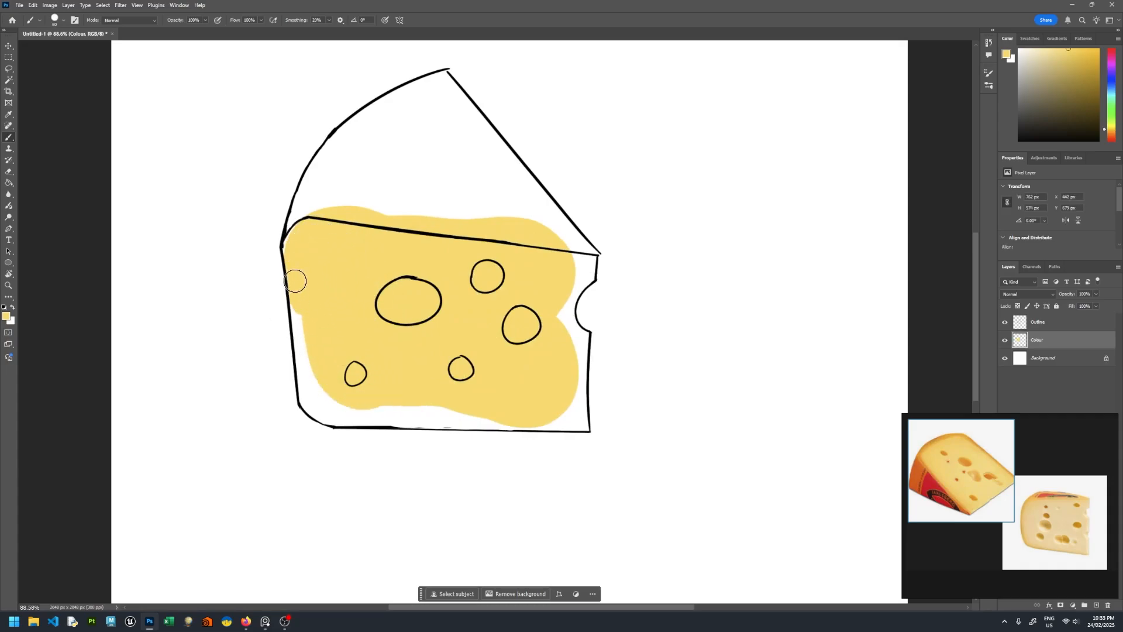
{"action": "mouse_move", "coordinate": [296, 275]}
{"action": "left_mouse_down"}
{"action": "mouse_move", "coordinate": [314, 404]}
{"action": "mouse_move", "coordinate": [306, 398]}
{"action": "mouse_move", "coordinate": [340, 417]}
{"action": "mouse_move", "coordinate": [319, 373]}
{"action": "mouse_move", "coordinate": [351, 419]}
{"action": "mouse_move", "coordinate": [384, 419]}
{"action": "left_mouse_up"}
{"action": "mouse_move", "coordinate": [506, 392]}
{"action": "left_mouse_down"}
{"action": "mouse_move", "coordinate": [579, 416]}
{"action": "mouse_move", "coordinate": [439, 419]}
{"action": "mouse_move", "coordinate": [442, 408]}
{"action": "mouse_move", "coordinate": [363, 404]}
{"action": "mouse_move", "coordinate": [564, 406]}
{"action": "mouse_move", "coordinate": [577, 421]}
{"action": "left_mouse_up"}
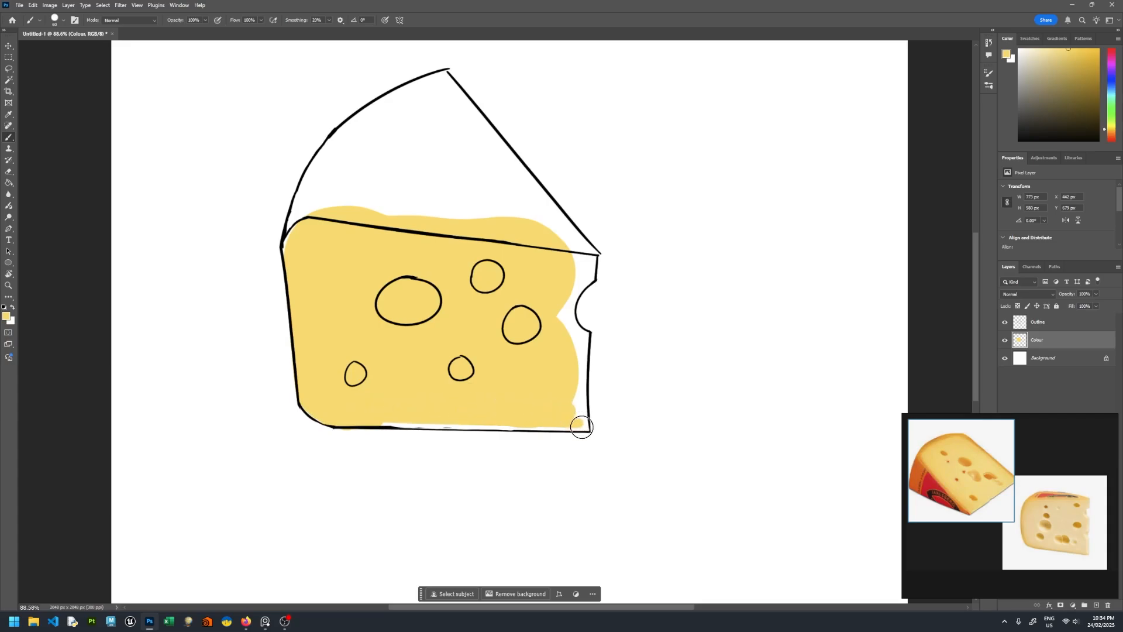
{"action": "left_click", "coordinate": [380, 422], "text": "shift"}
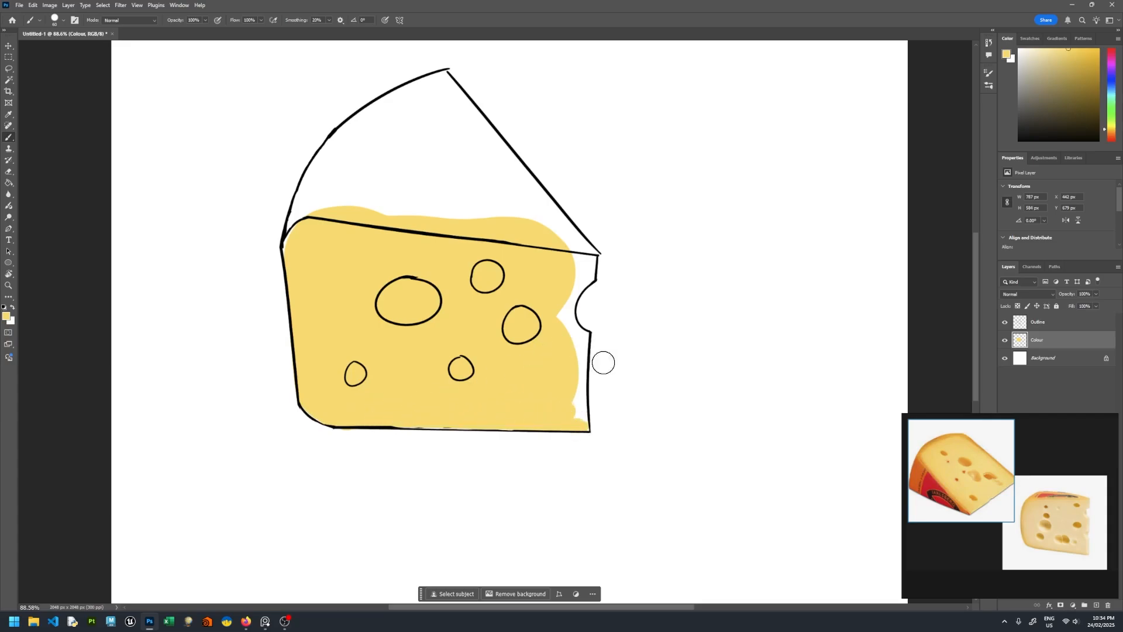
- Fill the remaining white gaps in yellow along the bitten edge and at the front face's upper corners
{"action": "left_click", "coordinate": [587, 422]}
{"action": "key", "text": "ctrl+z"}
{"action": "left_click", "coordinate": [581, 351], "text": "shift"}
{"action": "mouse_move", "coordinate": [574, 402]}
{"action": "left_mouse_down"}
{"action": "mouse_move", "coordinate": [577, 331]}
{"action": "mouse_move", "coordinate": [562, 307]}
{"action": "mouse_move", "coordinate": [568, 322]}
{"action": "mouse_move", "coordinate": [563, 291]}
{"action": "mouse_move", "coordinate": [566, 305]}
{"action": "mouse_move", "coordinate": [585, 259]}
{"action": "mouse_move", "coordinate": [588, 270]}
{"action": "mouse_move", "coordinate": [579, 253]}
{"action": "left_mouse_up"}
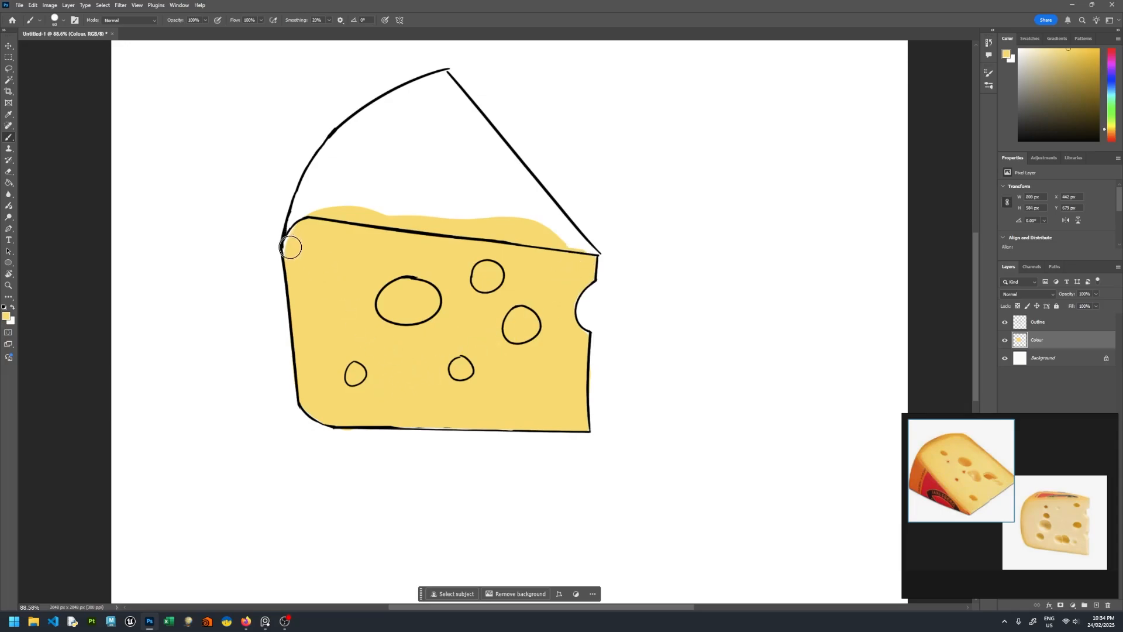
{"action": "left_click_drag", "start_coordinate": [290, 243], "coordinate": [304, 226]}
- Choose a warm orange foreground colour and paint the first strokes inside the wedge's top face near its curved edge
{"action": "left_click", "coordinate": [1110, 133]}
{"action": "left_click_drag", "start_coordinate": [1108, 135], "coordinate": [1111, 135]}
{"action": "mouse_move", "coordinate": [433, 187]}
{"action": "left_mouse_down"}
{"action": "mouse_move", "coordinate": [499, 222]}
{"action": "mouse_move", "coordinate": [512, 214]}
{"action": "left_mouse_up"}
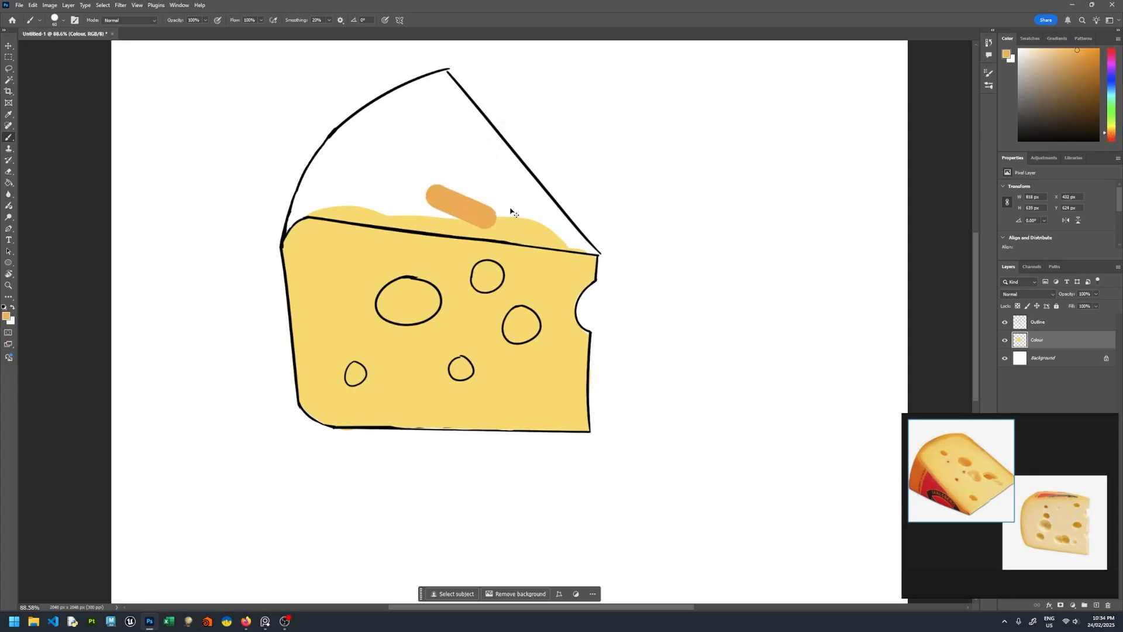
{"action": "key", "text": "ctrl+z"}
{"action": "left_click_drag", "start_coordinate": [325, 189], "coordinate": [394, 117]}
{"action": "left_click_drag", "start_coordinate": [350, 168], "coordinate": [434, 119]}
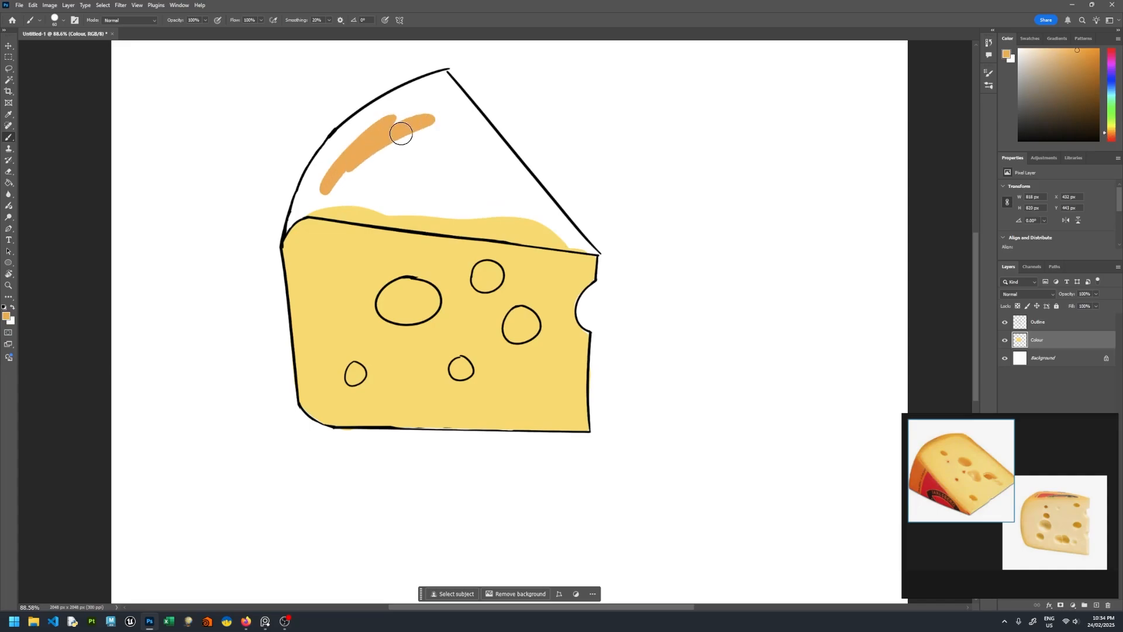
- Paint an orange border just inside the top face's outline, following the straight side, front edge and curved edge
{"action": "left_click", "coordinate": [443, 80]}
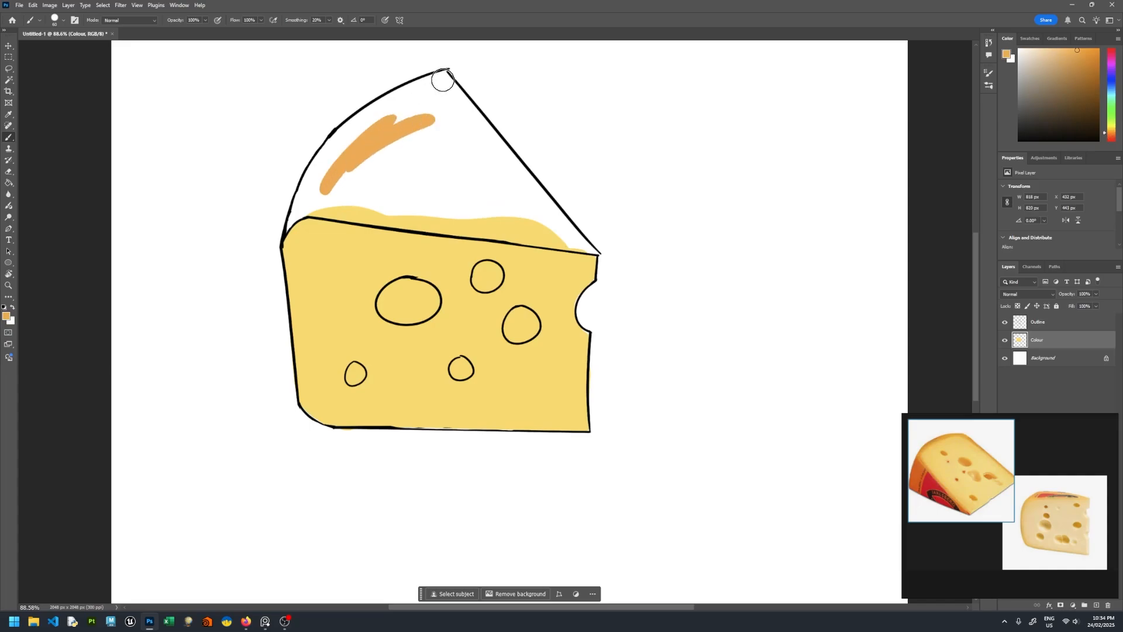
{"action": "left_click", "coordinate": [575, 243], "text": "shift"}
{"action": "left_click", "coordinate": [445, 84]}
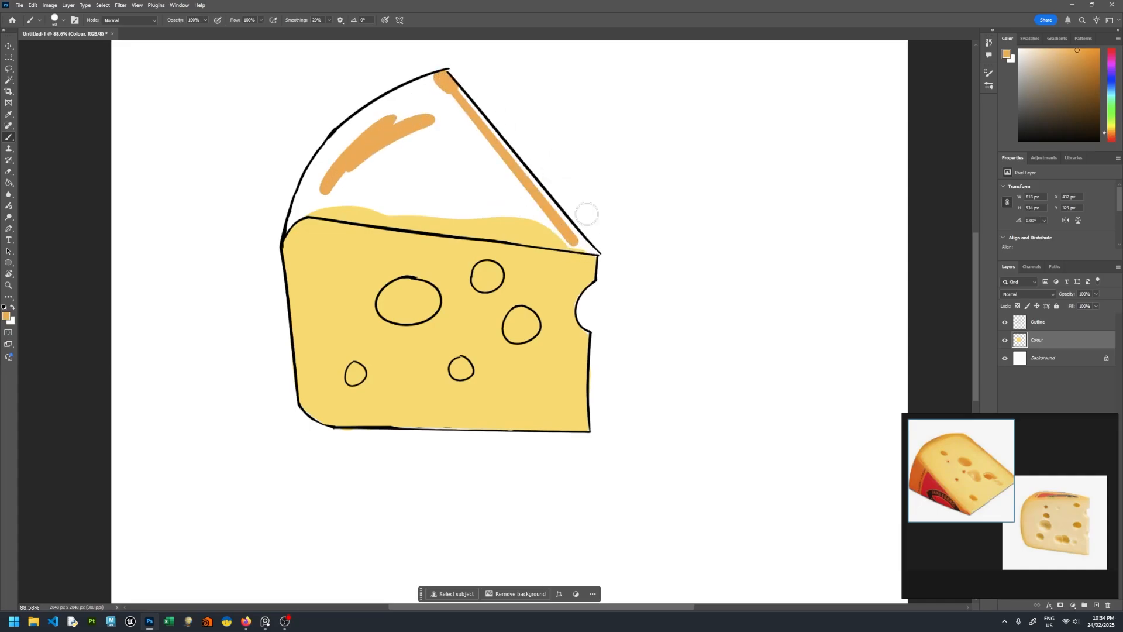
{"action": "left_click", "coordinate": [592, 248], "text": "shift"}
{"action": "key", "text": "e"}
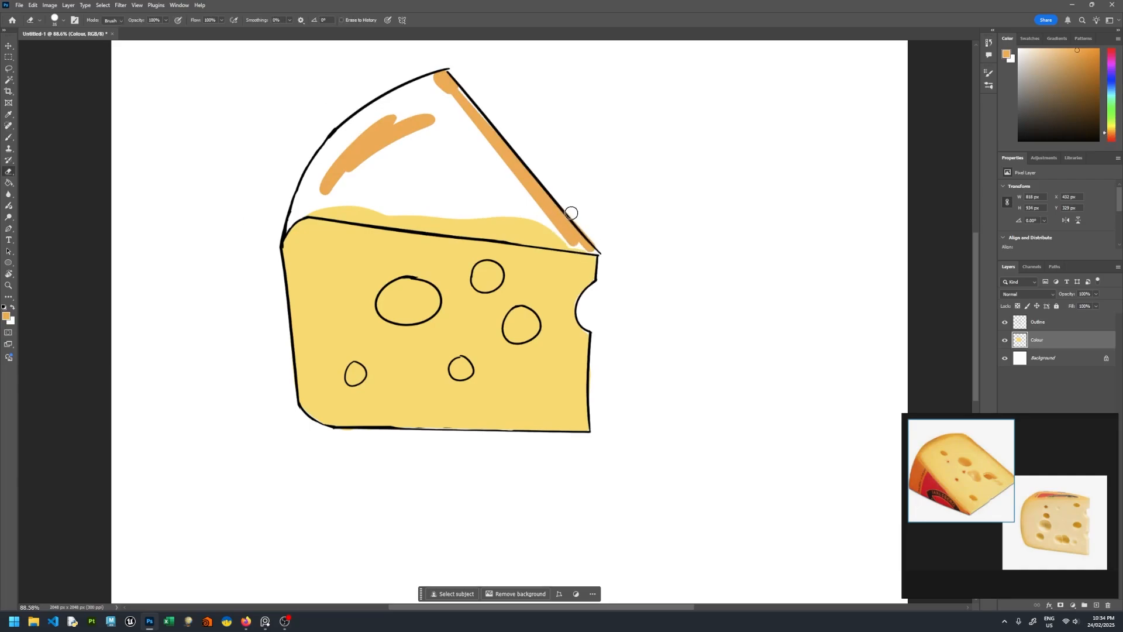
{"action": "key", "text": "b"}
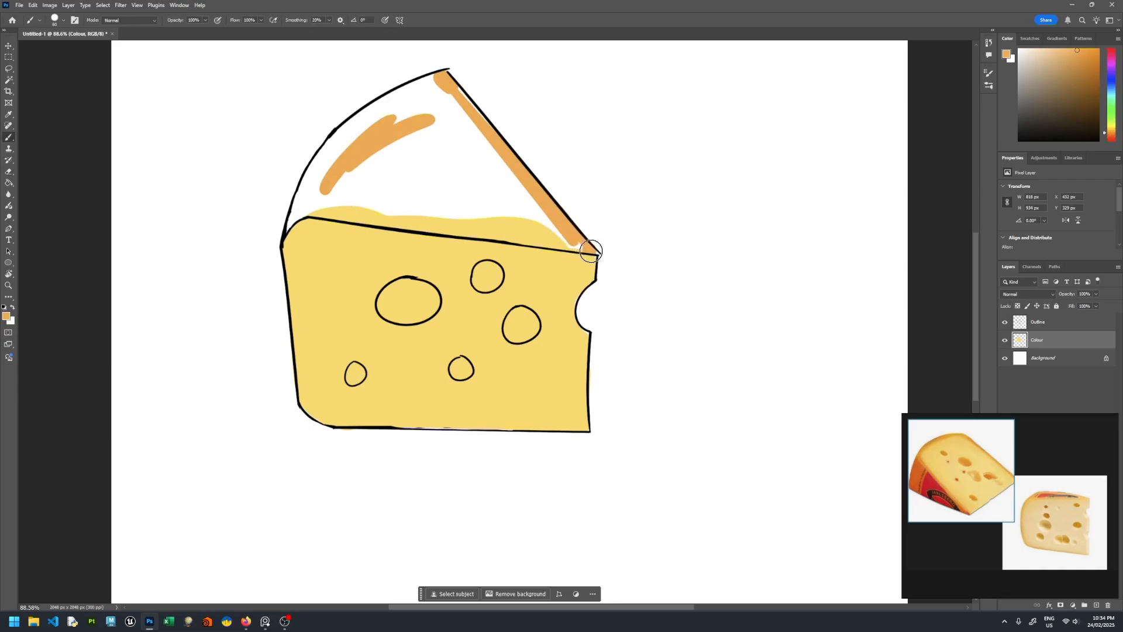
{"action": "left_click", "coordinate": [319, 211], "text": "shift"}
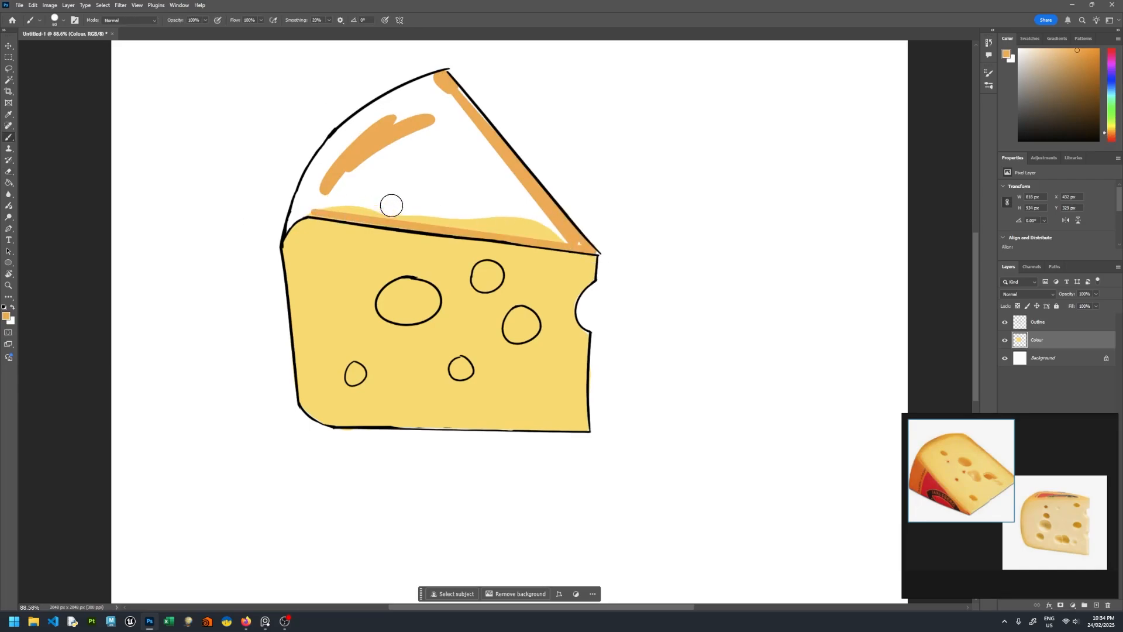
{"action": "left_click_drag", "start_coordinate": [579, 244], "coordinate": [420, 202]}
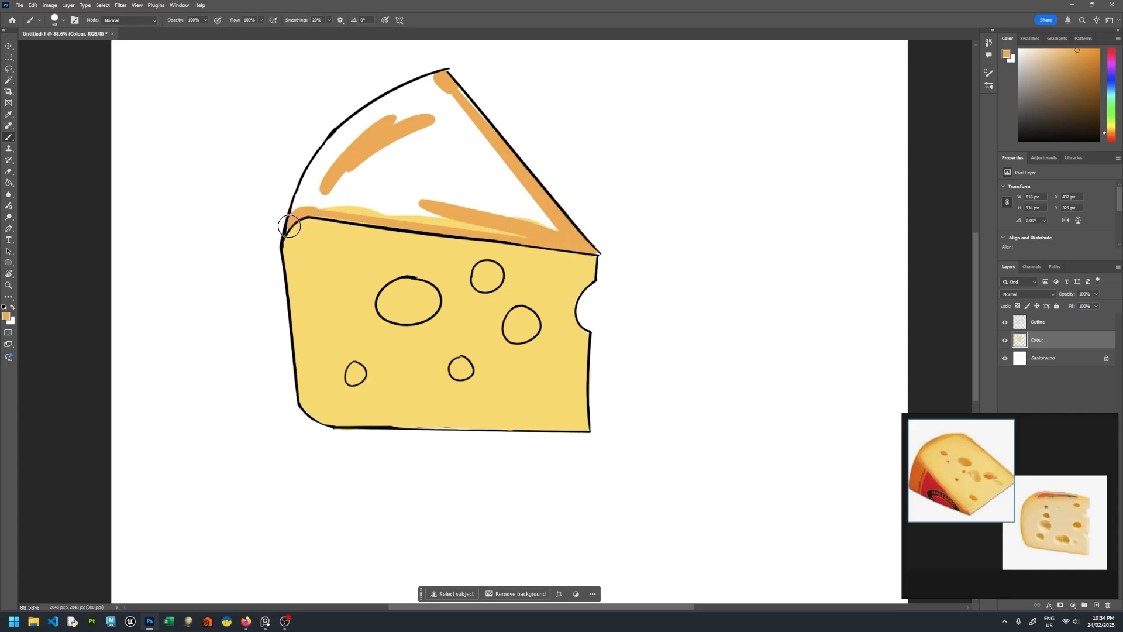
{"action": "mouse_move", "coordinate": [287, 229]}
{"action": "left_mouse_down"}
{"action": "mouse_move", "coordinate": [321, 147]}
{"action": "mouse_move", "coordinate": [439, 80]}
{"action": "mouse_move", "coordinate": [333, 125]}
{"action": "mouse_move", "coordinate": [394, 100]}
{"action": "left_mouse_up"}
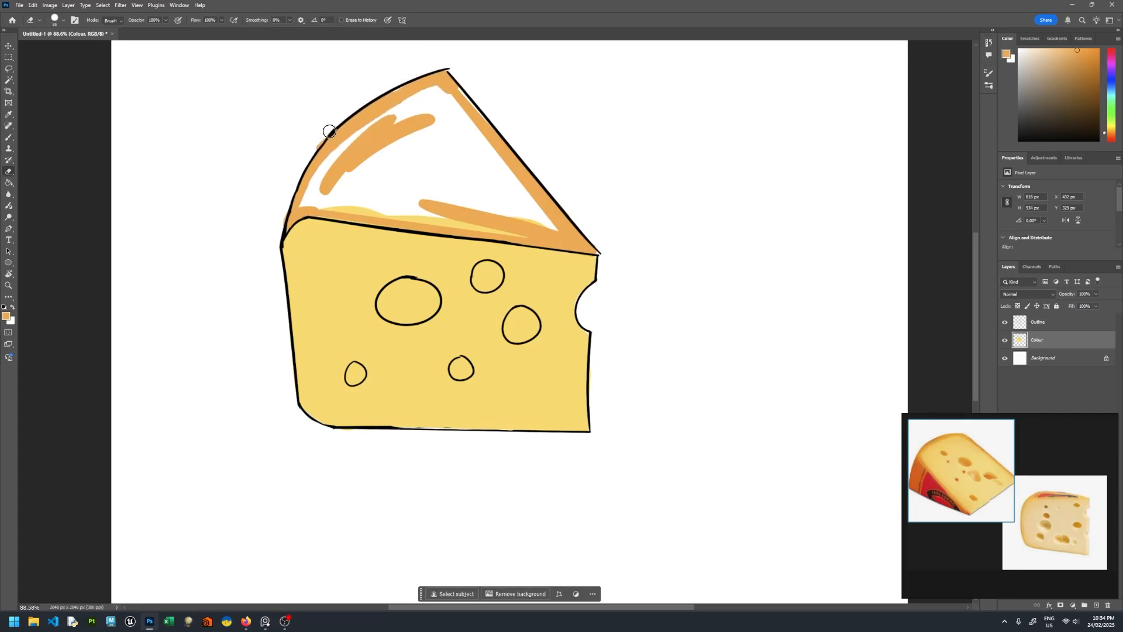
- Fill the white interior of the top face with orange and brush over the leftover yellow patches and small gaps
{"action": "key", "text": "g"}
{"action": "left_click", "coordinate": [420, 169]}
{"action": "key", "text": "b"}
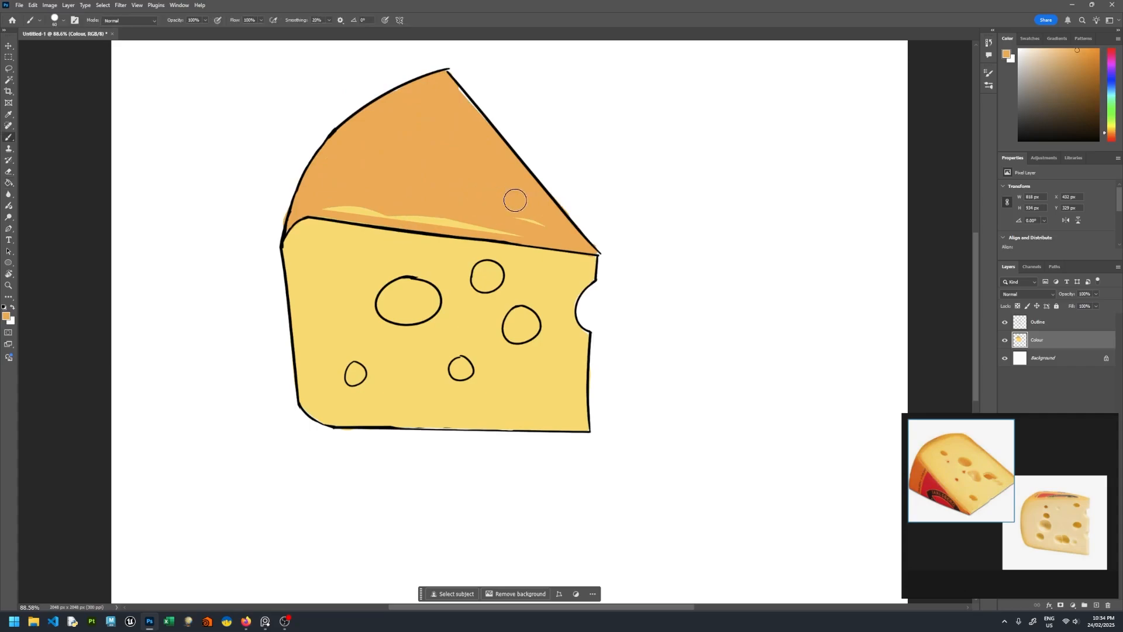
{"action": "left_click_drag", "start_coordinate": [343, 191], "coordinate": [529, 232]}
{"action": "mouse_move", "coordinate": [467, 116]}
{"action": "left_mouse_down"}
{"action": "mouse_move", "coordinate": [451, 82]}
{"action": "mouse_move", "coordinate": [467, 111]}
{"action": "left_mouse_up"}
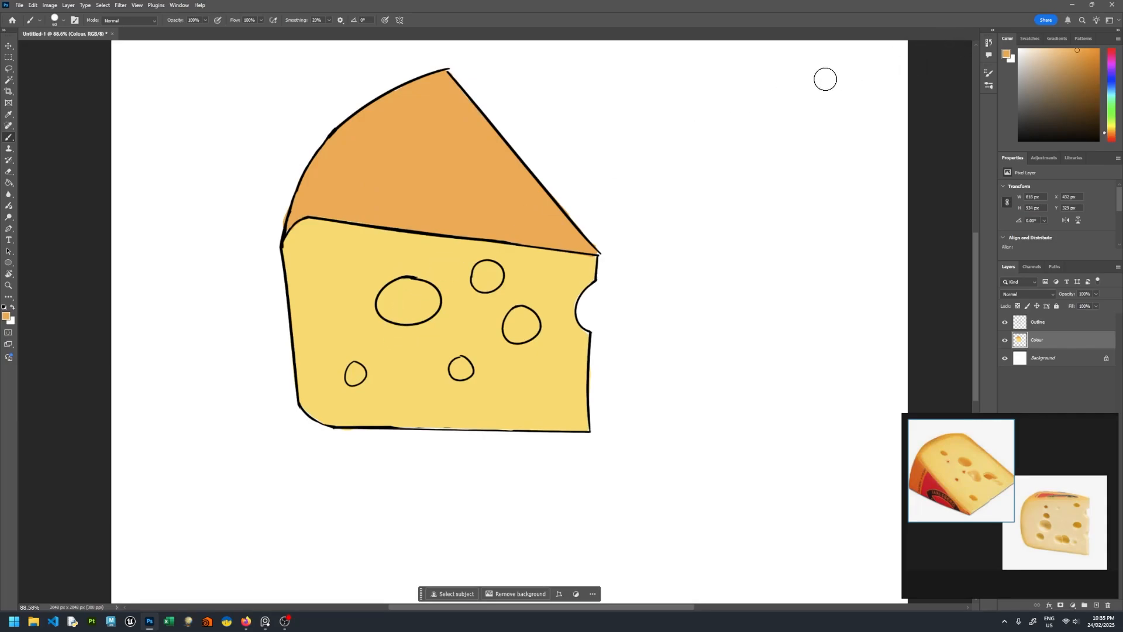
- Add a layer named Darks above the Colour layer and set its blend mode to Multiply
{"action": "mouse_move", "coordinate": [1065, 429]}
{"action": "left_click", "coordinate": [1096, 605]}
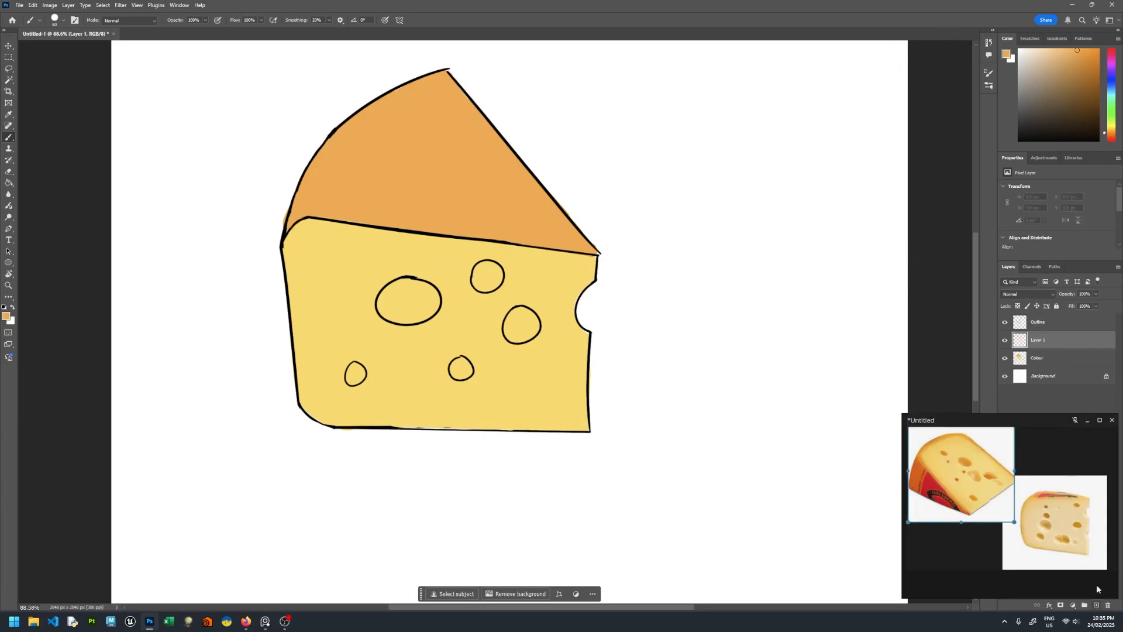
{"action": "type", "text": "Darks"}
{"action": "key", "text": "Return"}
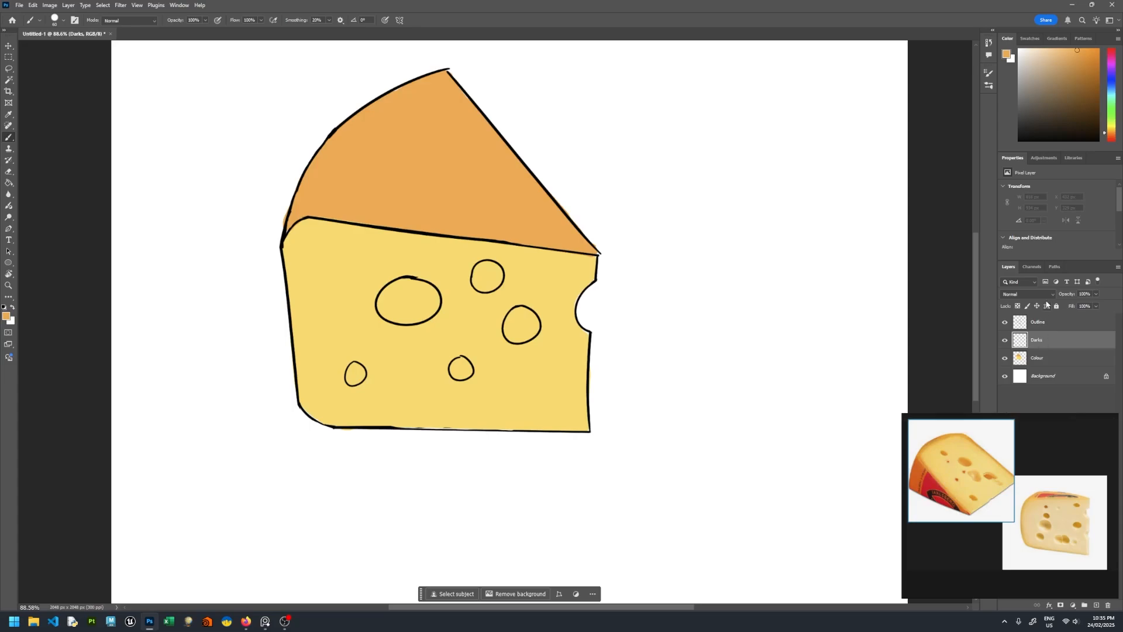
{"action": "left_click", "coordinate": [1029, 294]}
{"action": "left_click", "coordinate": [1011, 332]}
- Sample the front face's yellow, enlarge the brush and shade the hole nearest the bitten edge on the Darks layer
{"action": "left_click_drag", "start_coordinate": [552, 274], "coordinate": [561, 323]}
{"action": "key", "text": "ctrl+z"}
{"action": "left_click", "coordinate": [538, 286], "text": "alt"}
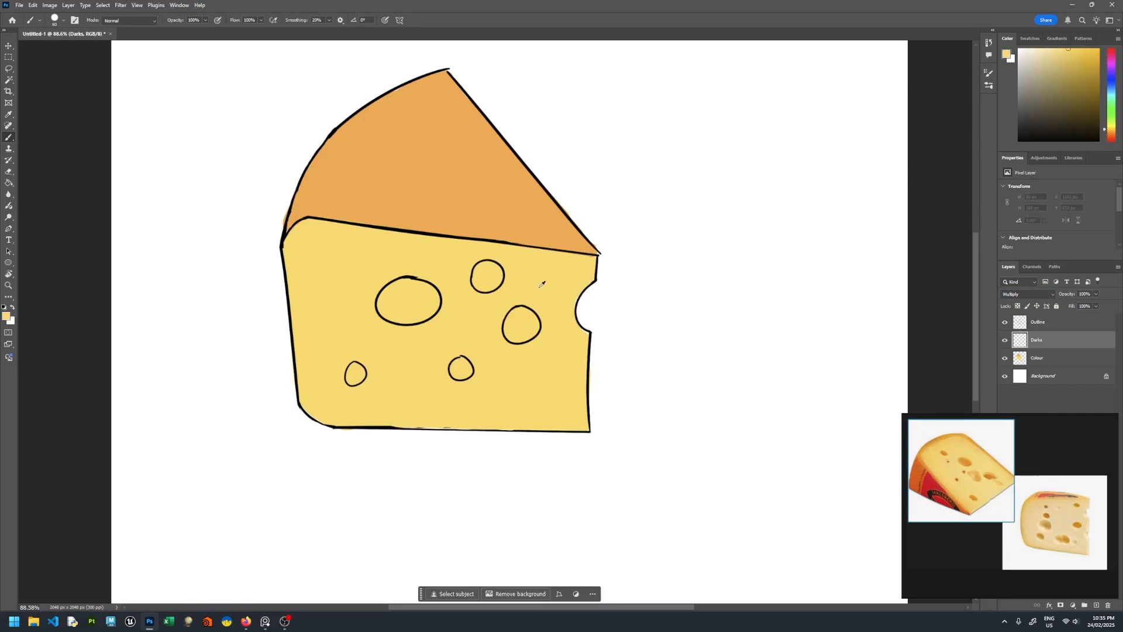
{"action": "mouse_move", "coordinate": [537, 275]}
{"action": "left_mouse_down"}
{"action": "mouse_move", "coordinate": [553, 340]}
{"action": "mouse_move", "coordinate": [518, 323]}
{"action": "left_mouse_up"}
{"action": "key", "text": "ctrl+z"}
{"action": "key", "text": "ctrl+z"}
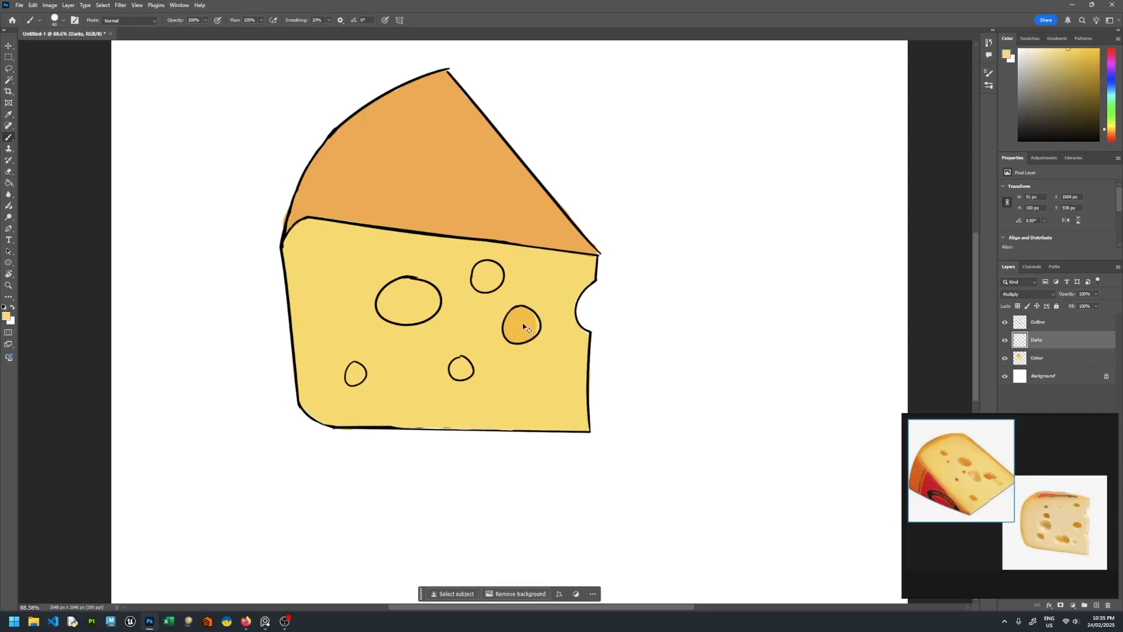
{"action": "key", "text": "bracketright"}
{"action": "key", "text": "bracketright"}
{"action": "key", "text": "bracketright"}
{"action": "key", "text": "bracketright"}
{"action": "left_click_drag", "start_coordinate": [517, 323], "coordinate": [521, 325]}
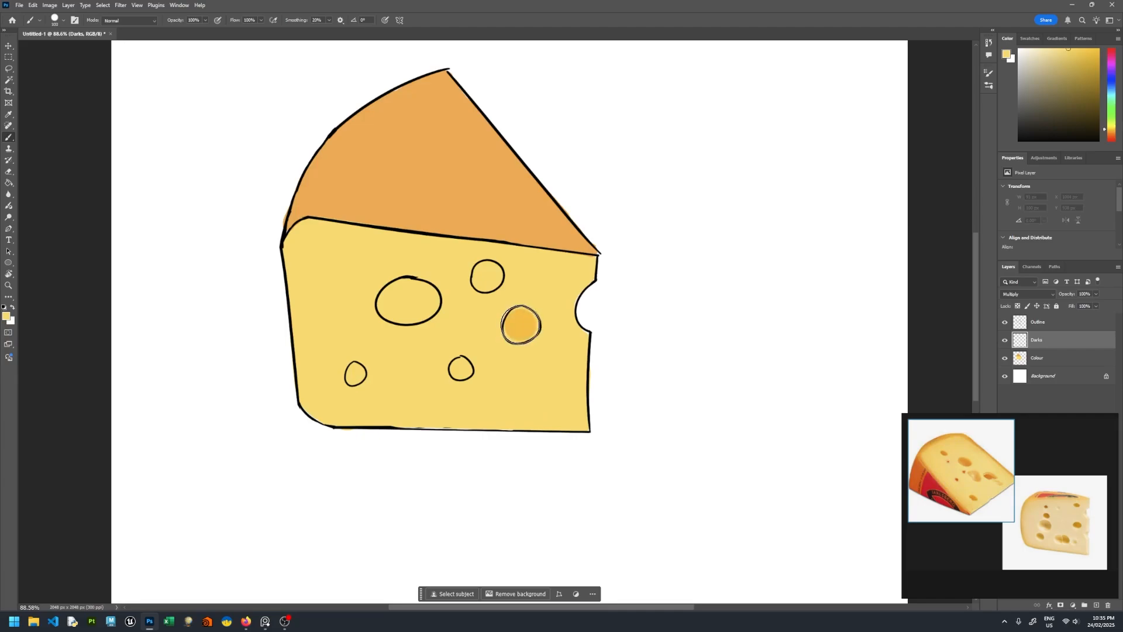
- Shade the other four holes on the front face with the sampled yellow and erase any spill outside their outlines
{"action": "mouse_move", "coordinate": [401, 296]}
{"action": "left_mouse_down"}
{"action": "mouse_move", "coordinate": [395, 305]}
{"action": "mouse_move", "coordinate": [415, 296]}
{"action": "left_mouse_up"}
{"action": "left_click_drag", "start_coordinate": [492, 278], "coordinate": [486, 274]}
{"action": "left_click_drag", "start_coordinate": [461, 368], "coordinate": [461, 368]}
{"action": "mouse_move", "coordinate": [351, 371]}
{"action": "left_mouse_down"}
{"action": "mouse_move", "coordinate": [341, 377]}
{"action": "mouse_move", "coordinate": [344, 365]}
{"action": "left_mouse_up"}
{"action": "key", "text": "e"}
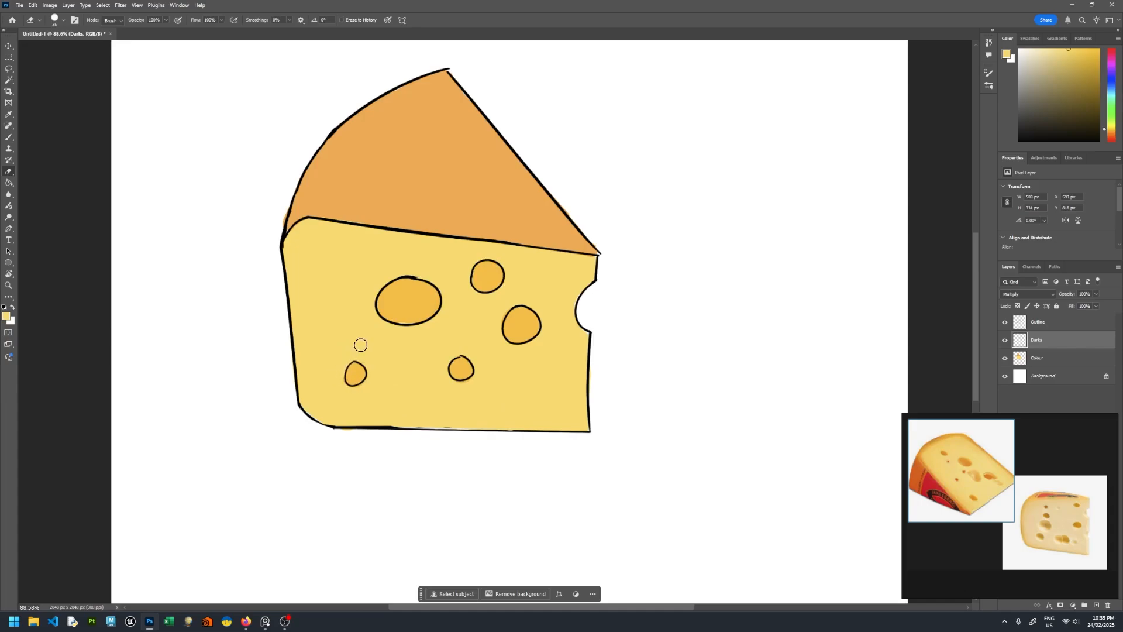
{"action": "key", "text": "b"}
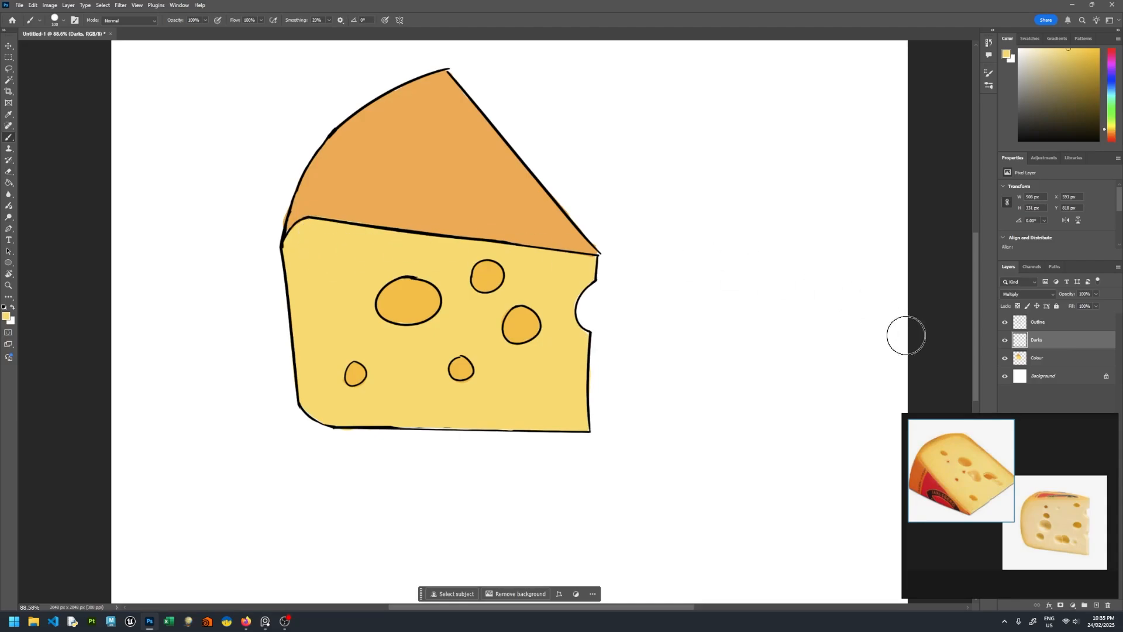
- On the Outline layer, shrink the brush and draw a thin black curve closing off the bite to give it depth
{"action": "left_click", "coordinate": [1044, 323]}
{"action": "key", "text": "bracketleft"}
{"action": "key", "text": "bracketleft"}
{"action": "key", "text": "bracketleft"}
{"action": "key", "text": "bracketleft"}
{"action": "key", "text": "bracketleft"}
{"action": "key", "text": "bracketleft"}
{"action": "key", "text": "bracketleft"}
{"action": "key", "text": "bracketleft"}
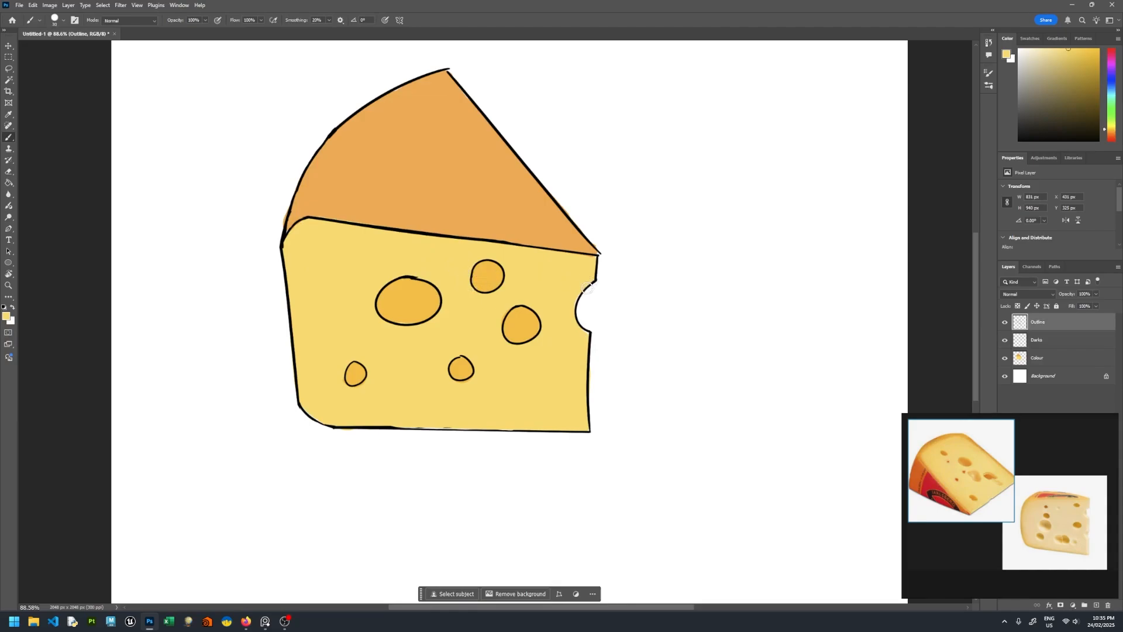
{"action": "left_click", "coordinate": [3, 308]}
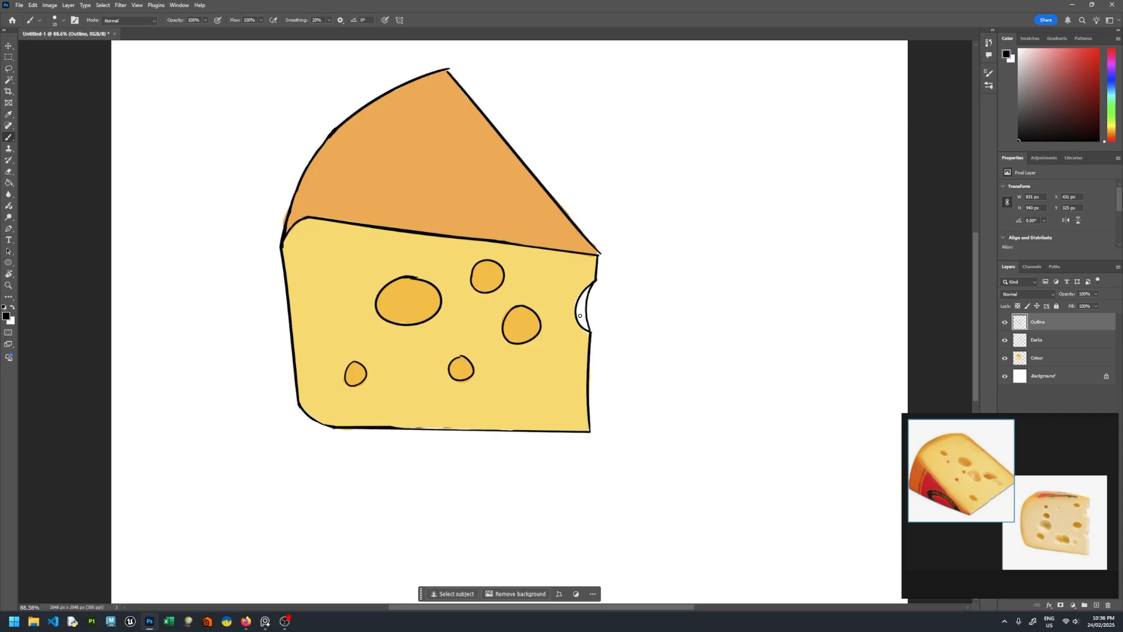
- Paint the inside of the bite with the sampled yellow on the Colour layer and shade it on the Darks layer
{"action": "left_click", "coordinate": [1051, 360]}
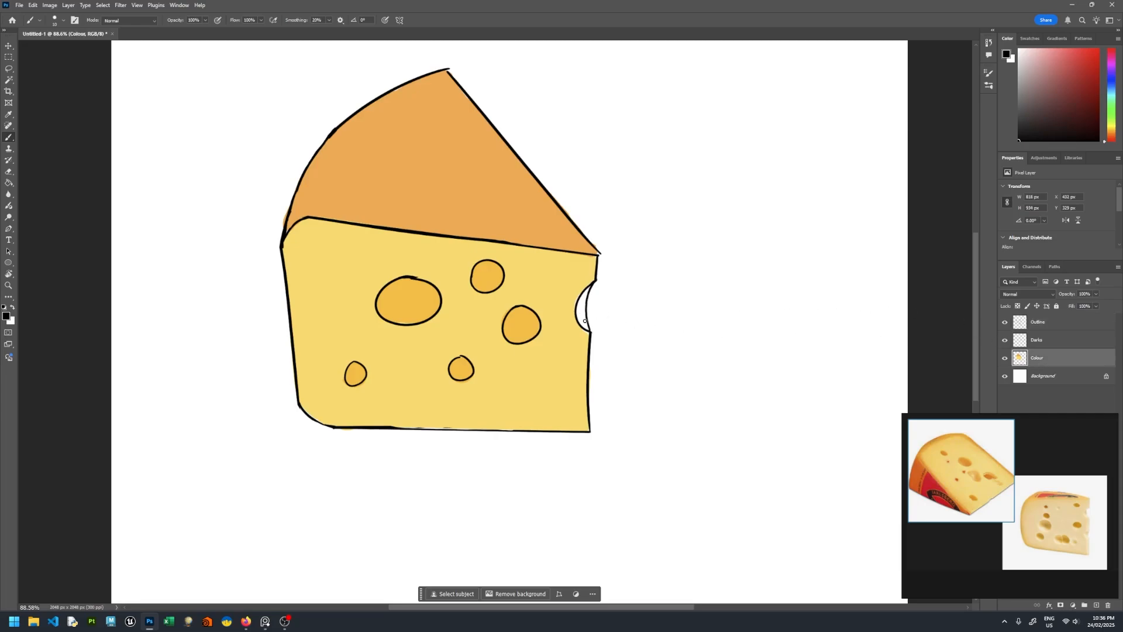
{"action": "left_click", "coordinate": [553, 289], "text": "alt"}
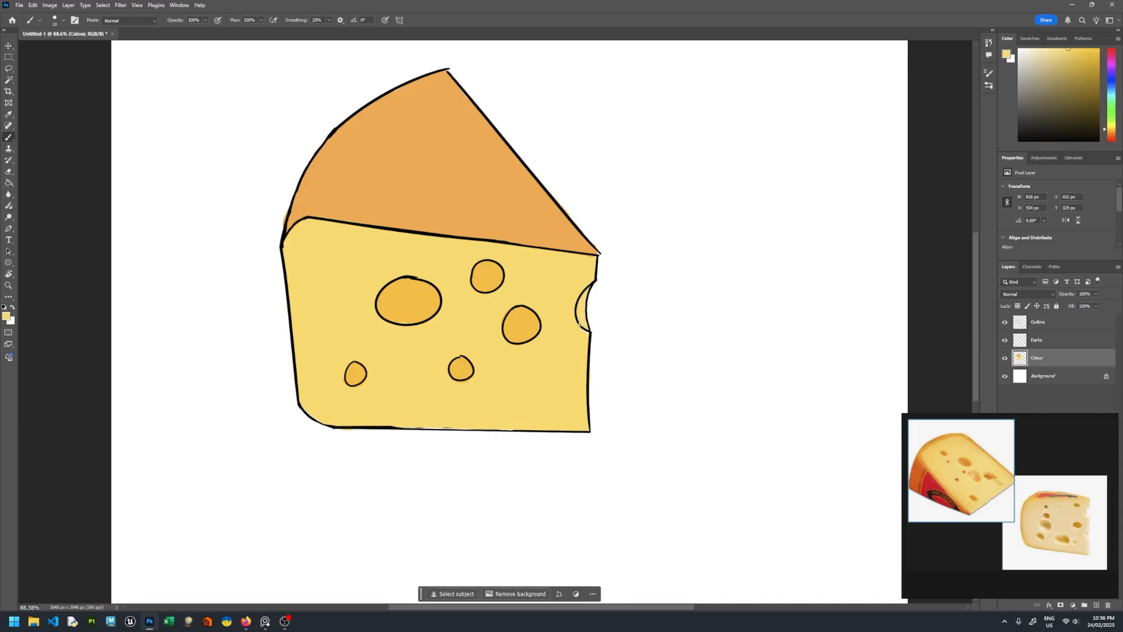
{"action": "left_click", "coordinate": [1044, 341]}
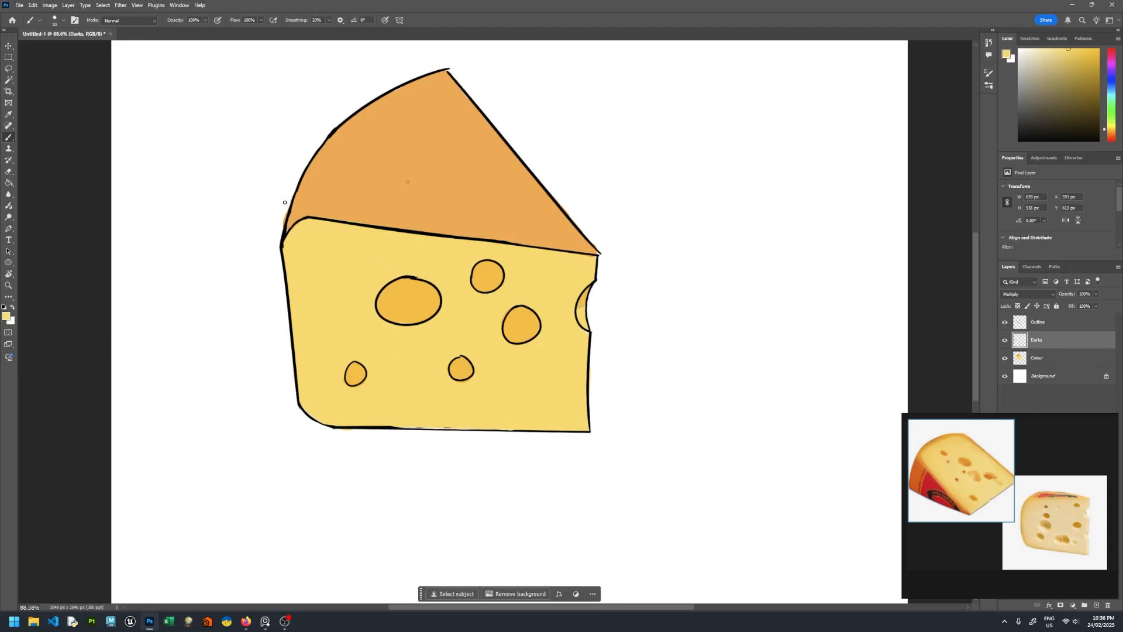
- Sample the top face's orange and paint a darker shading band along its curved outer edge on the Darks layer
{"action": "left_click", "coordinate": [355, 186], "text": "alt"}
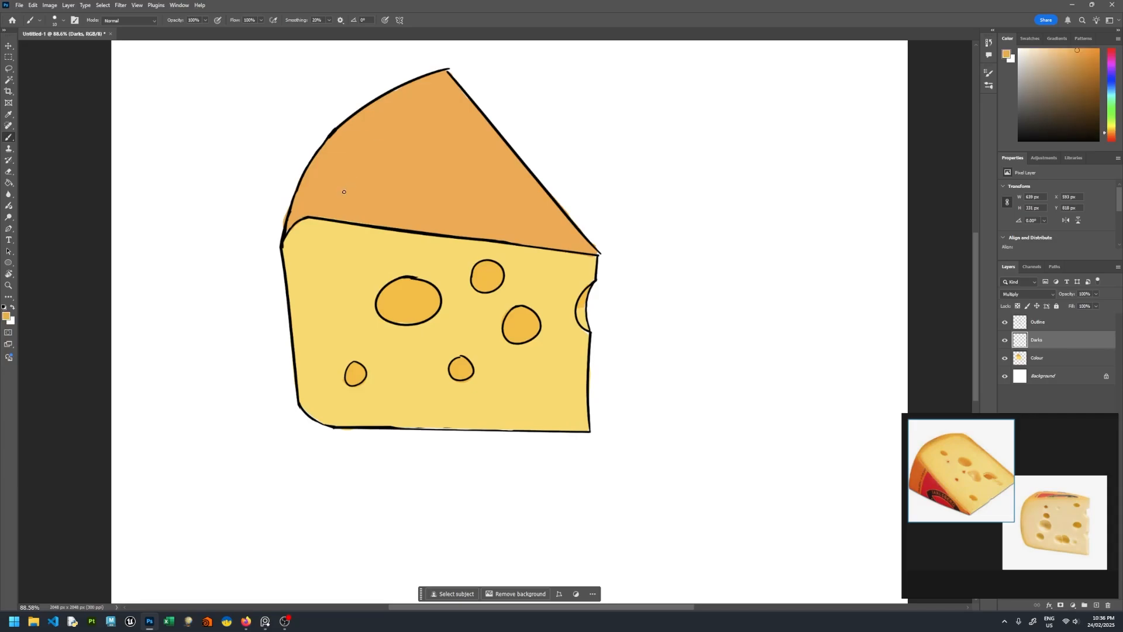
{"action": "mouse_move", "coordinate": [305, 209]}
{"action": "left_mouse_down"}
{"action": "mouse_move", "coordinate": [313, 181]}
{"action": "mouse_move", "coordinate": [290, 224]}
{"action": "mouse_move", "coordinate": [321, 149]}
{"action": "mouse_move", "coordinate": [405, 83]}
{"action": "mouse_move", "coordinate": [378, 104]}
{"action": "left_mouse_up"}
{"action": "key", "text": "ctrl+z"}
{"action": "mouse_move", "coordinate": [292, 219]}
{"action": "left_mouse_down"}
{"action": "mouse_move", "coordinate": [284, 231]}
{"action": "mouse_move", "coordinate": [325, 152]}
{"action": "mouse_move", "coordinate": [319, 173]}
{"action": "mouse_move", "coordinate": [380, 99]}
{"action": "mouse_move", "coordinate": [413, 83]}
{"action": "left_mouse_up"}
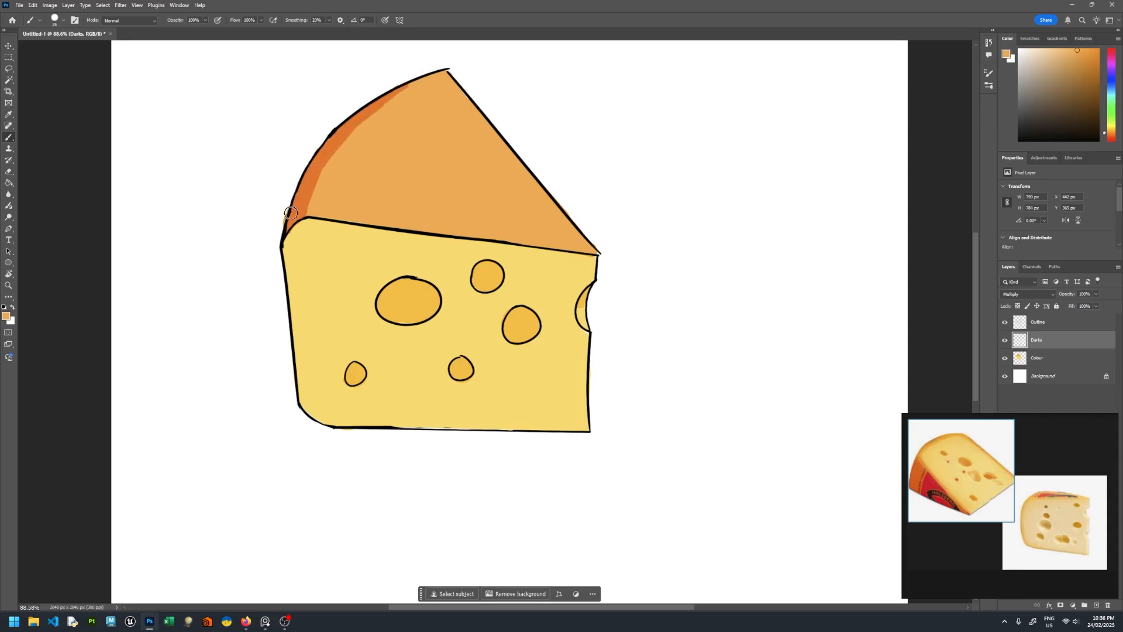
- Erase the colour spilling outside the wedge's outline on the Colour layer
{"action": "left_click", "coordinate": [1047, 358]}
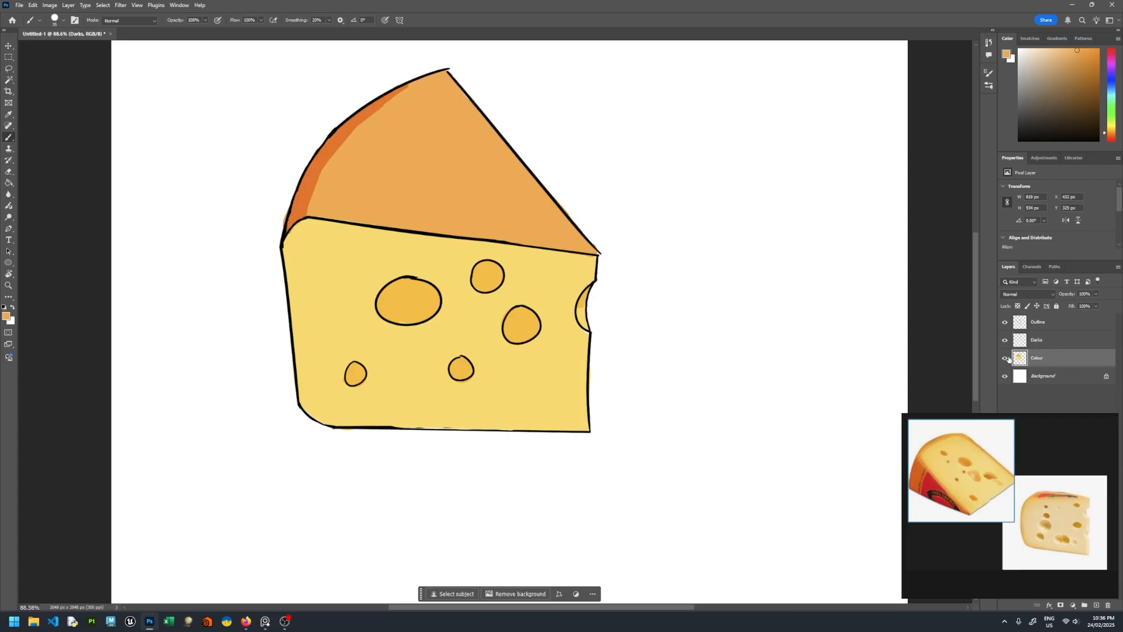
{"action": "key", "text": "e"}
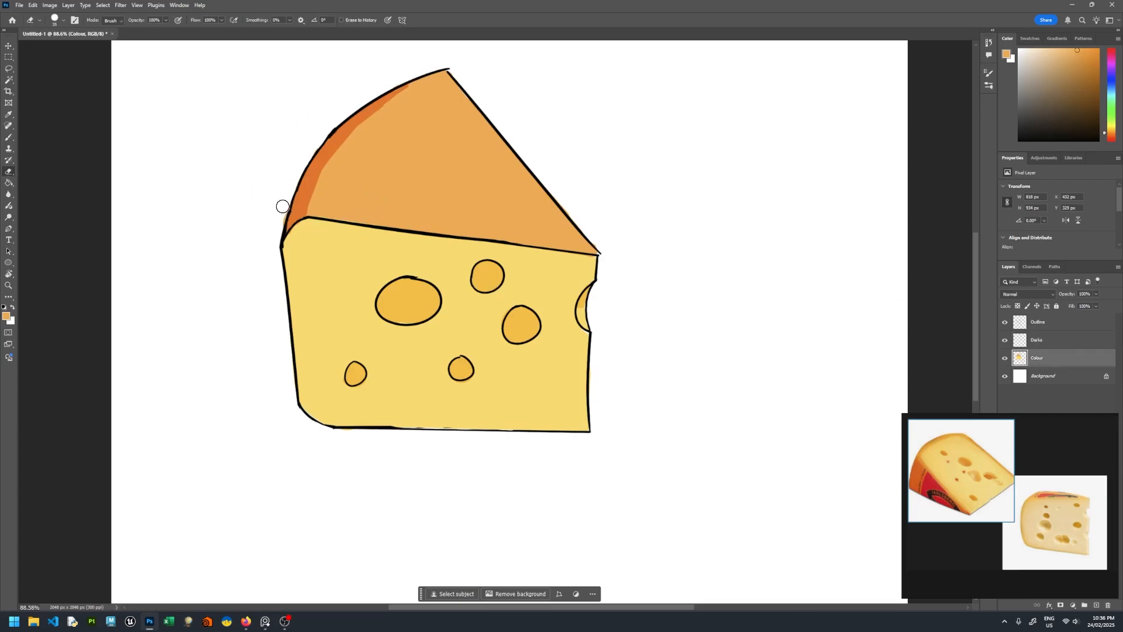
{"action": "key", "text": "b"}
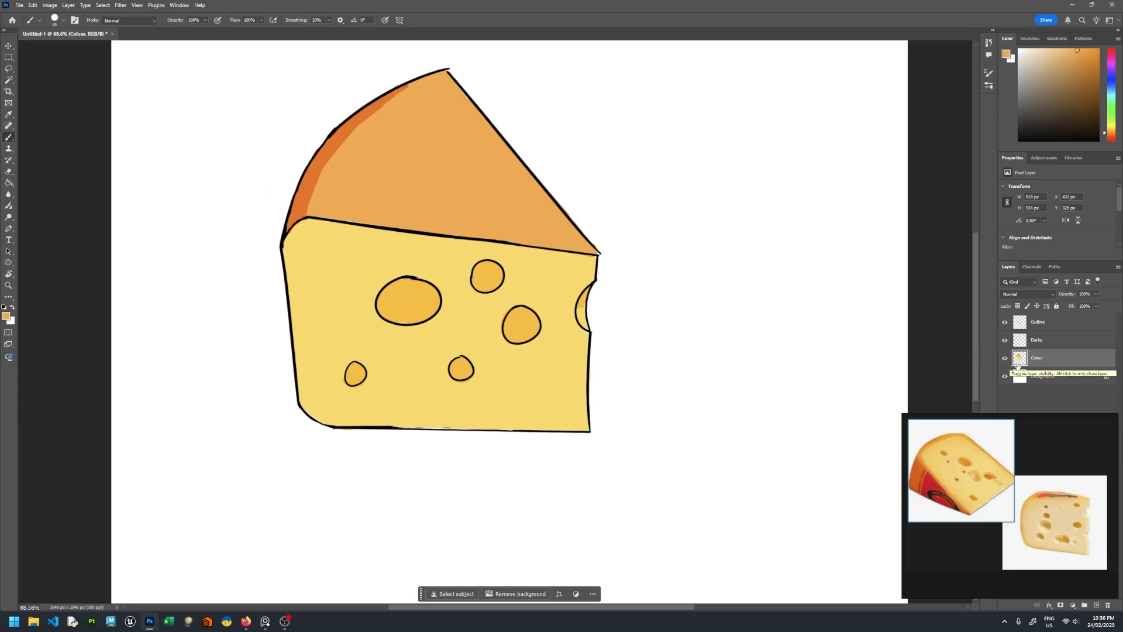
- Hide and show the Darks layer to compare the artwork with and without its shading
{"action": "left_click", "coordinate": [1053, 345]}
{"action": "left_click", "coordinate": [1006, 341]}
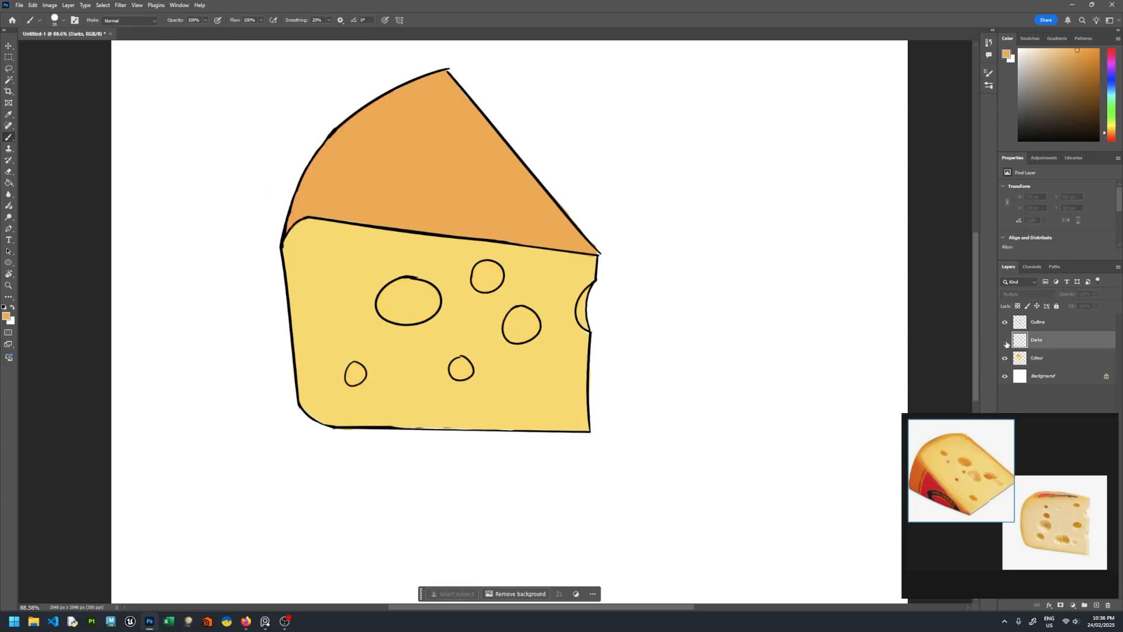
{"action": "left_click", "coordinate": [1006, 341]}
{"action": "left_click", "coordinate": [1005, 342]}
{"action": "left_click", "coordinate": [1006, 342]}
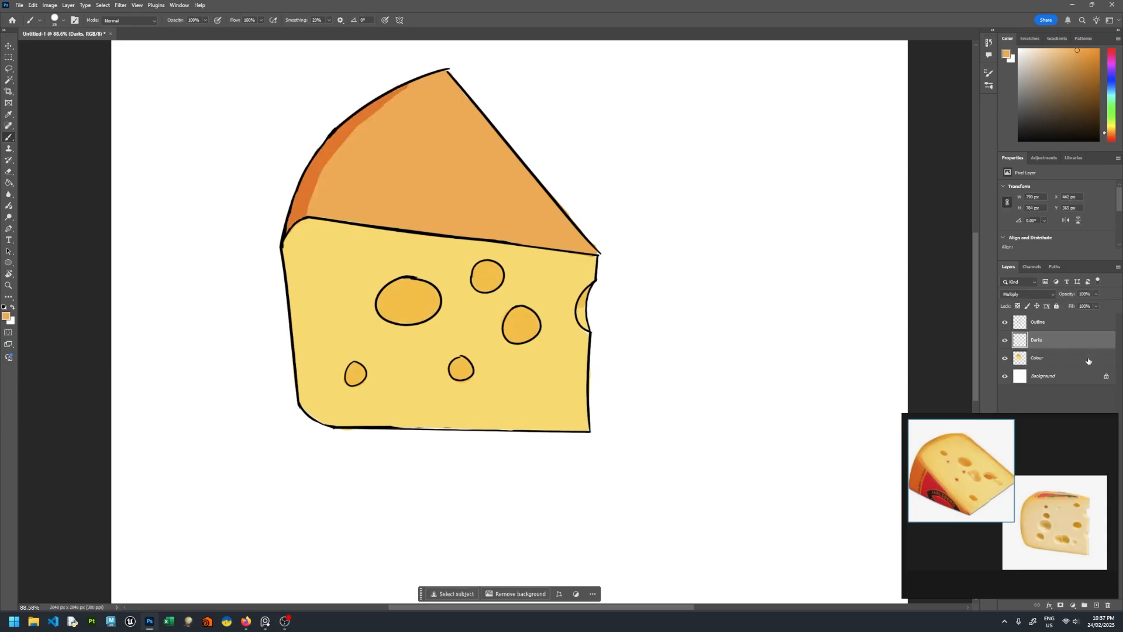
- Add a new layer named Lights above the Darks layer and set its blend mode to Screen
{"action": "left_click", "coordinate": [1095, 605]}
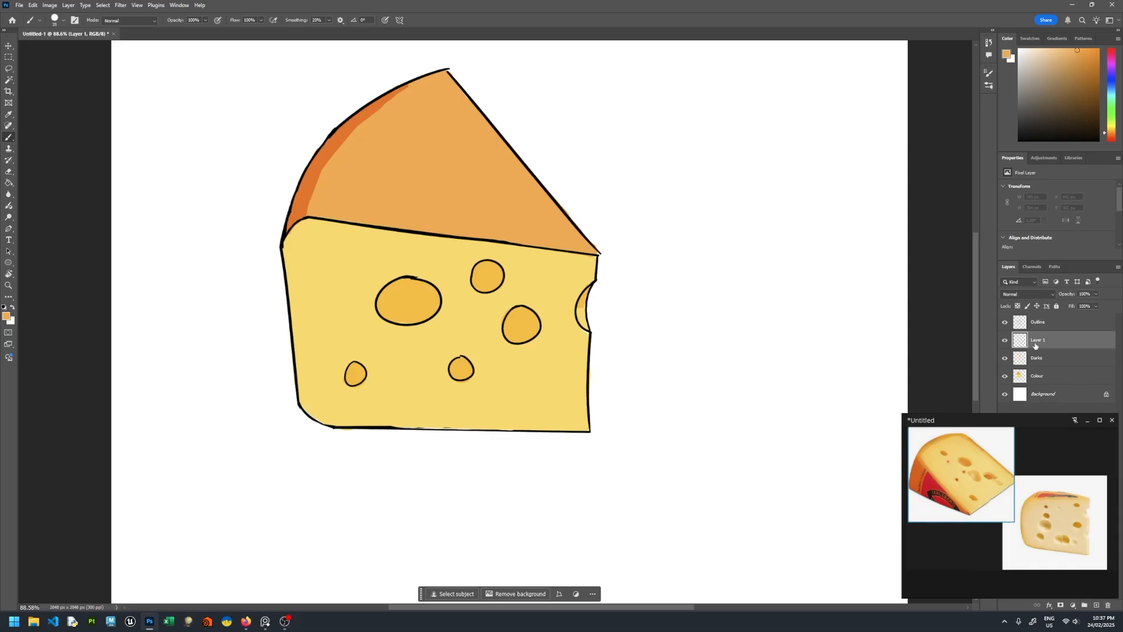
{"action": "double_click", "coordinate": [1036, 341]}
{"action": "key", "text": "Return"}
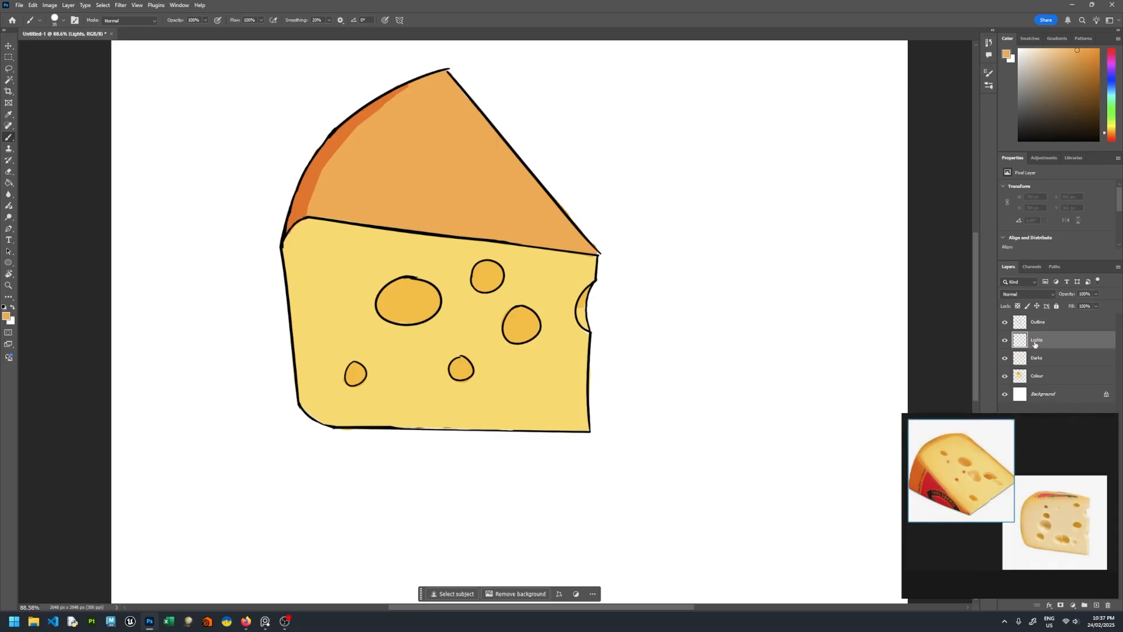
{"action": "left_click", "coordinate": [1014, 292]}
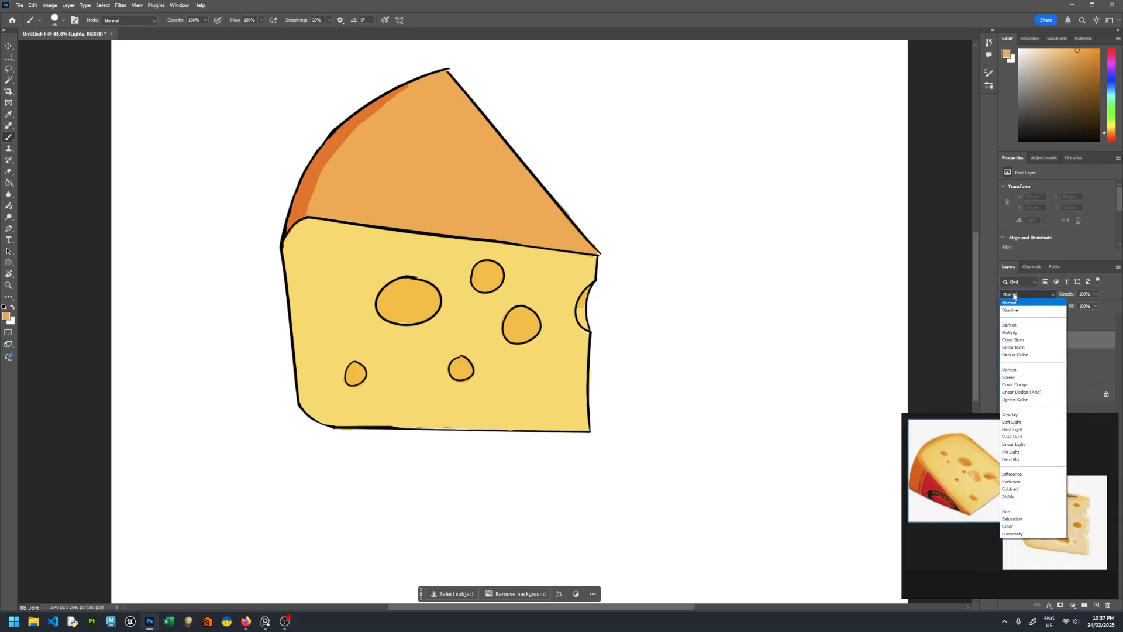
{"action": "left_click", "coordinate": [1016, 378]}
- Sample the front face's yellow and paint highlights inside the five cheese holes with an enlarged brush on the Lights layer
{"action": "left_click", "coordinate": [563, 278], "text": "alt"}
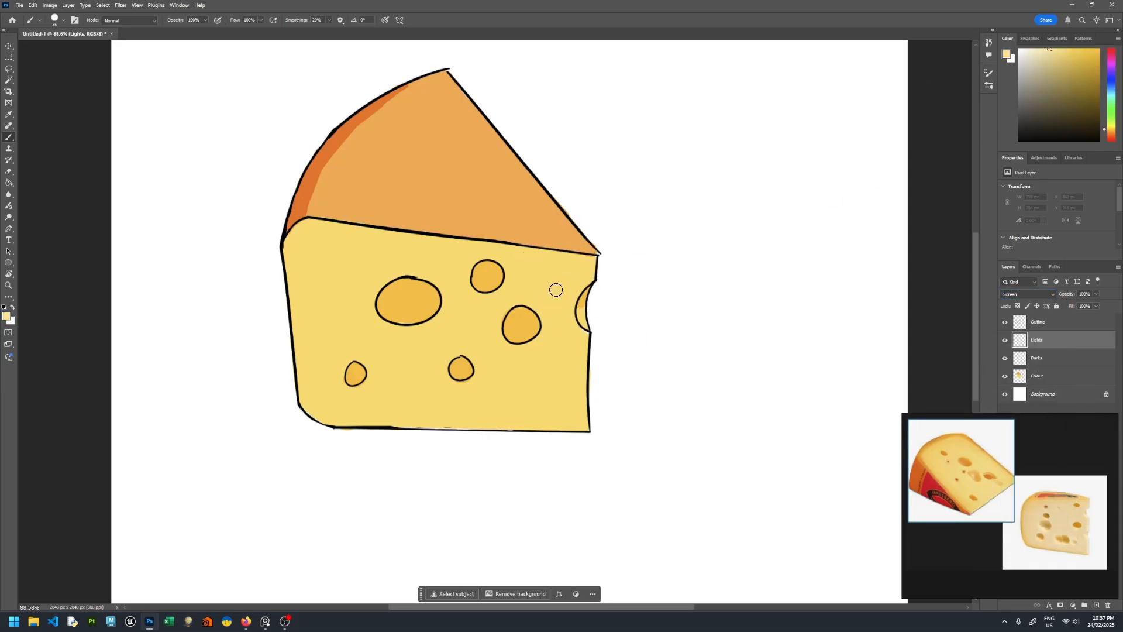
{"action": "mouse_move", "coordinate": [558, 266]}
{"action": "left_mouse_down"}
{"action": "mouse_move", "coordinate": [556, 310]}
{"action": "mouse_move", "coordinate": [582, 304]}
{"action": "mouse_move", "coordinate": [586, 328]}
{"action": "left_mouse_up"}
{"action": "key", "text": "ctrl+z"}
{"action": "key", "text": "bracketright"}
{"action": "key", "text": "bracketright"}
{"action": "key", "text": "bracketright"}
{"action": "left_click", "coordinate": [516, 328]}
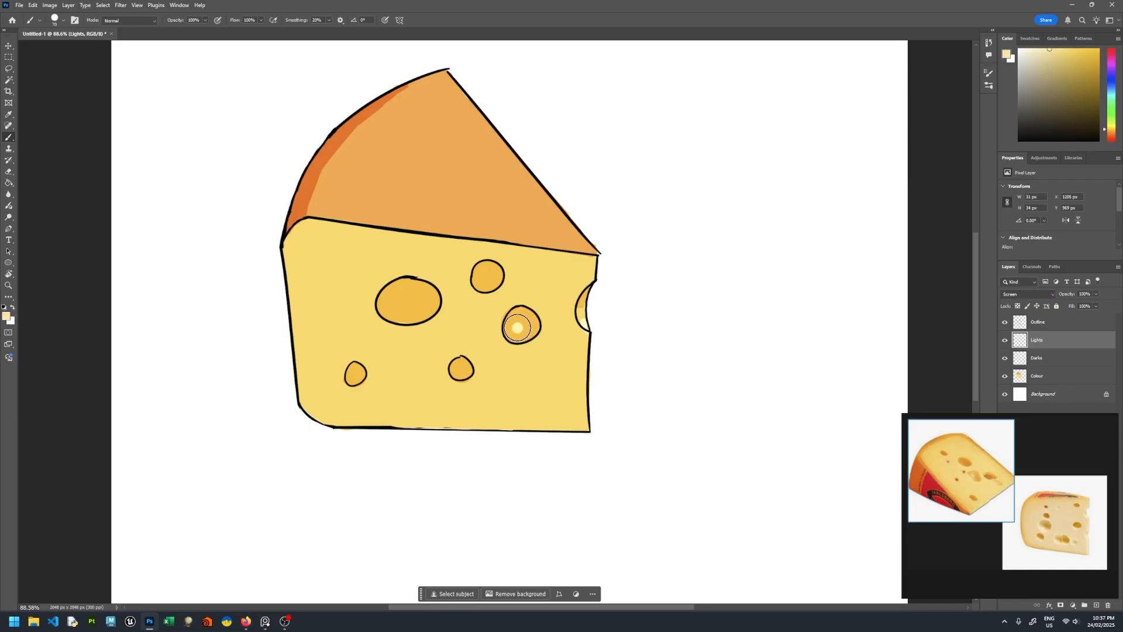
{"action": "left_click", "coordinate": [387, 305]}
{"action": "left_click_drag", "start_coordinate": [388, 305], "coordinate": [399, 311]}
{"action": "left_click_drag", "start_coordinate": [354, 369], "coordinate": [352, 378]}
{"action": "left_click_drag", "start_coordinate": [483, 274], "coordinate": [489, 281]}
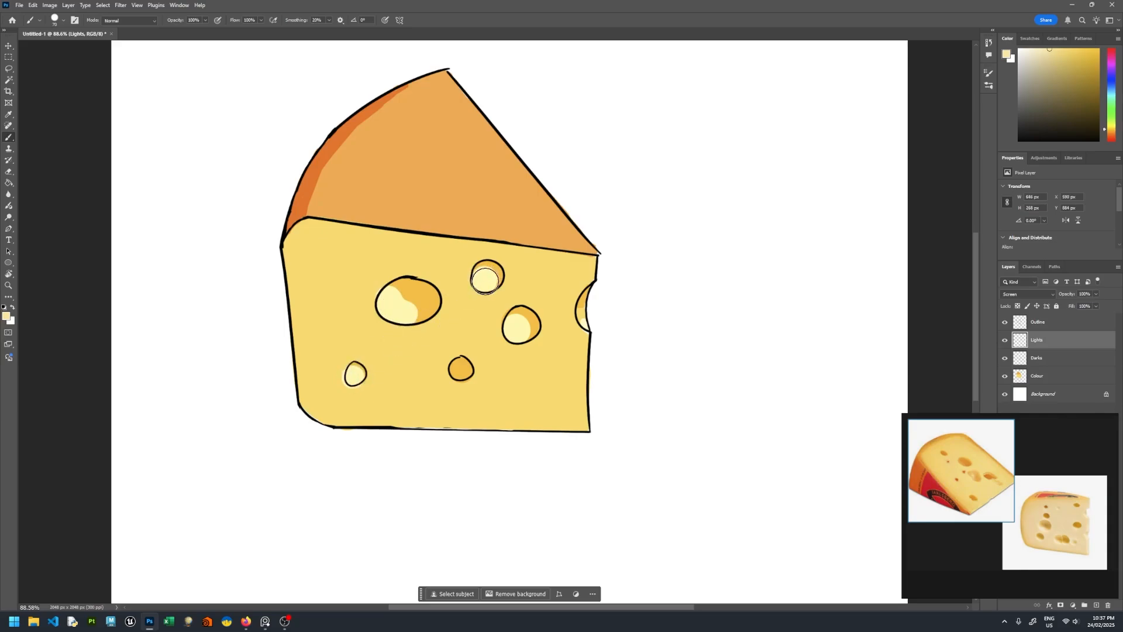
{"action": "left_click_drag", "start_coordinate": [458, 366], "coordinate": [459, 369]}
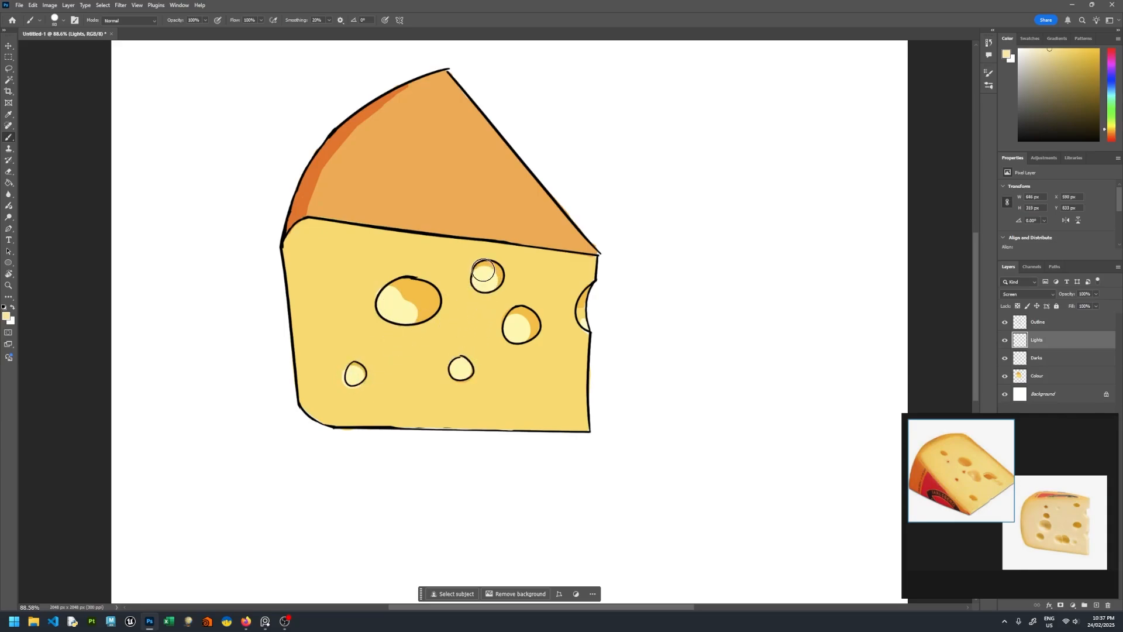
- Erase the upper-right part of each hole's highlight on the Lights layer, leaving crescents along the lower-left edges
{"action": "key", "text": "e"}
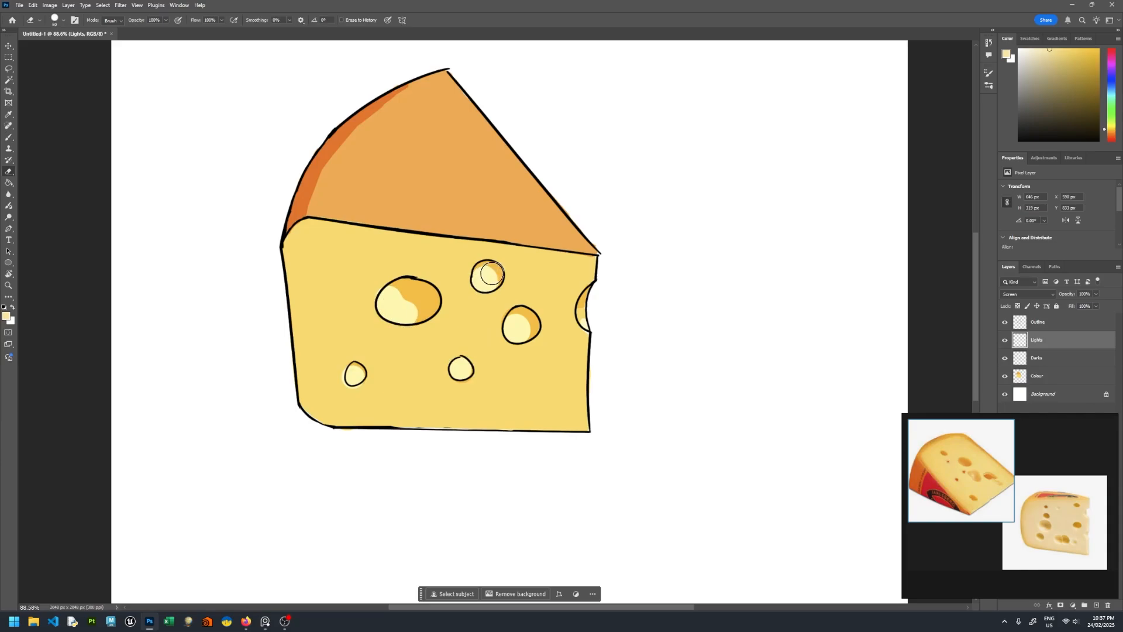
{"action": "left_click_drag", "start_coordinate": [485, 275], "coordinate": [490, 280]}
{"action": "left_click_drag", "start_coordinate": [518, 333], "coordinate": [521, 325]}
{"action": "left_click_drag", "start_coordinate": [461, 368], "coordinate": [468, 361]}
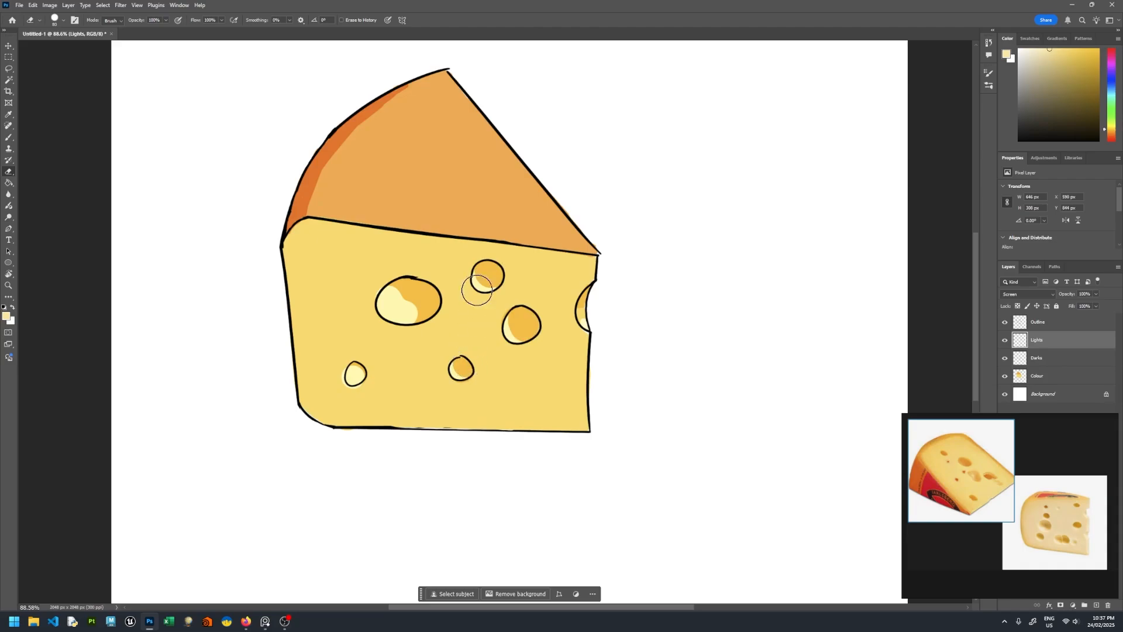
{"action": "mouse_move", "coordinate": [393, 286]}
{"action": "left_mouse_down"}
{"action": "mouse_move", "coordinate": [409, 286]}
{"action": "mouse_move", "coordinate": [422, 305]}
{"action": "mouse_move", "coordinate": [402, 293]}
{"action": "mouse_move", "coordinate": [408, 251]}
{"action": "left_mouse_up"}
{"action": "left_click_drag", "start_coordinate": [363, 360], "coordinate": [353, 368]}
{"action": "right_click_drag", "start_coordinate": [338, 382], "coordinate": [341, 366], "text": "alt"}
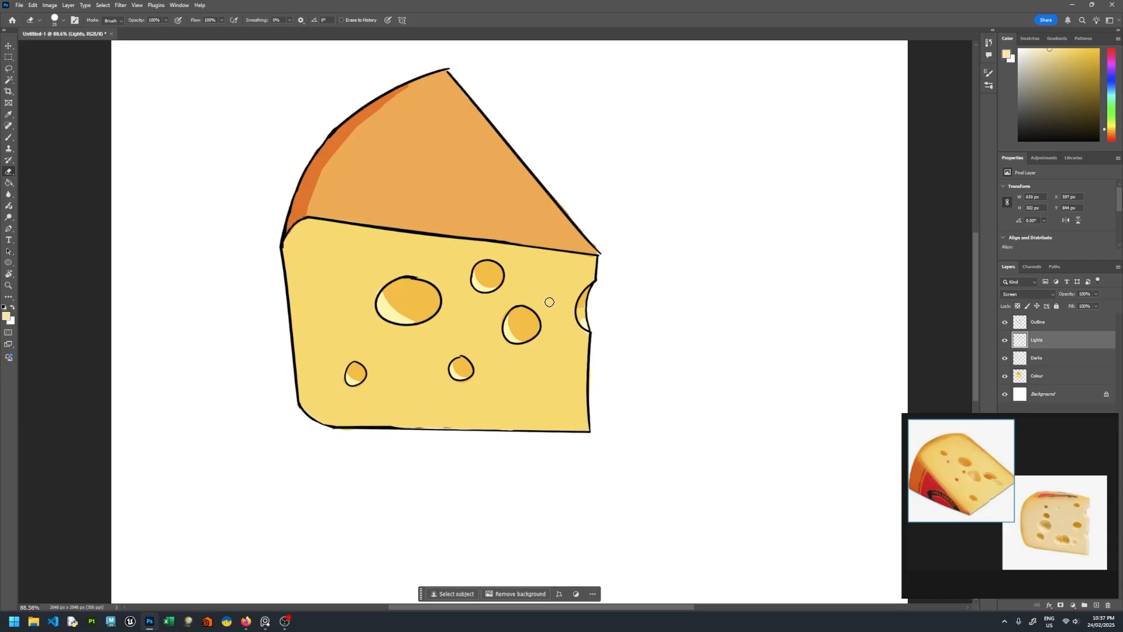
- Sample the top face's orange and paint thin highlights along the top face's straight edges and the front face's right edge
{"action": "key", "text": "b"}
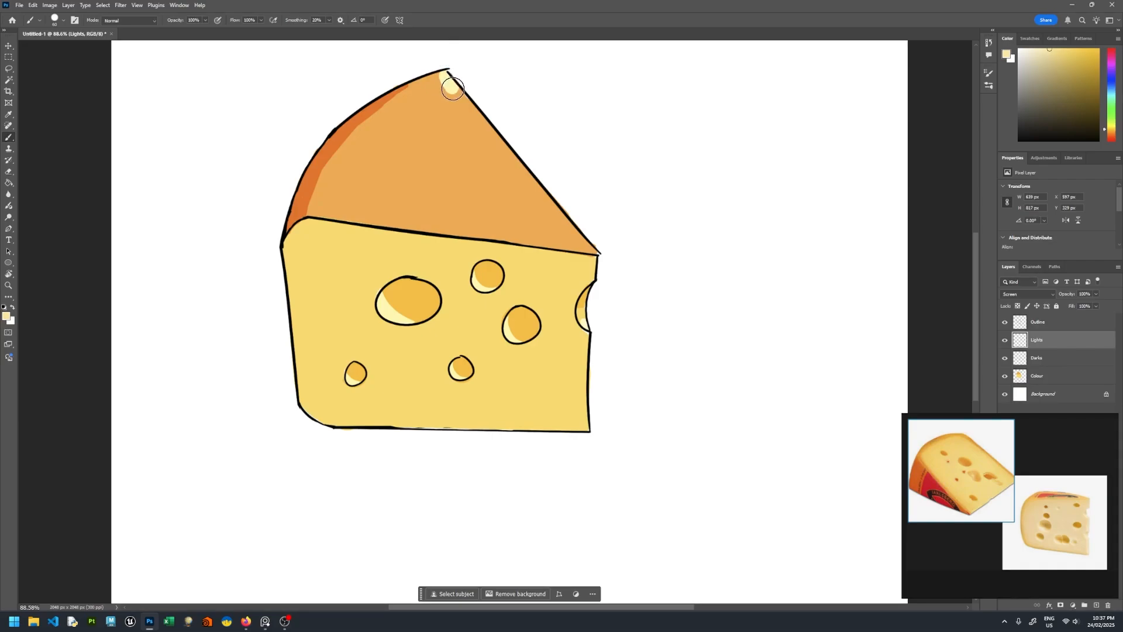
{"action": "left_click", "coordinate": [434, 83], "text": "alt"}
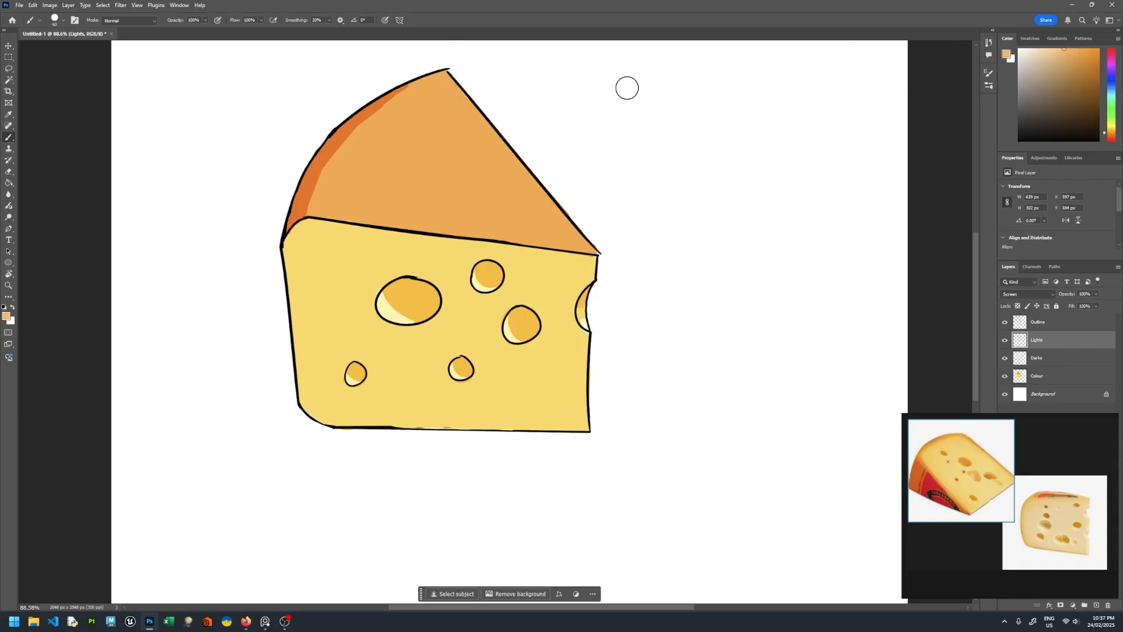
{"action": "key", "text": "bracketleft"}
{"action": "key", "text": "bracketleft"}
{"action": "left_click", "coordinate": [596, 254], "text": "shift"}
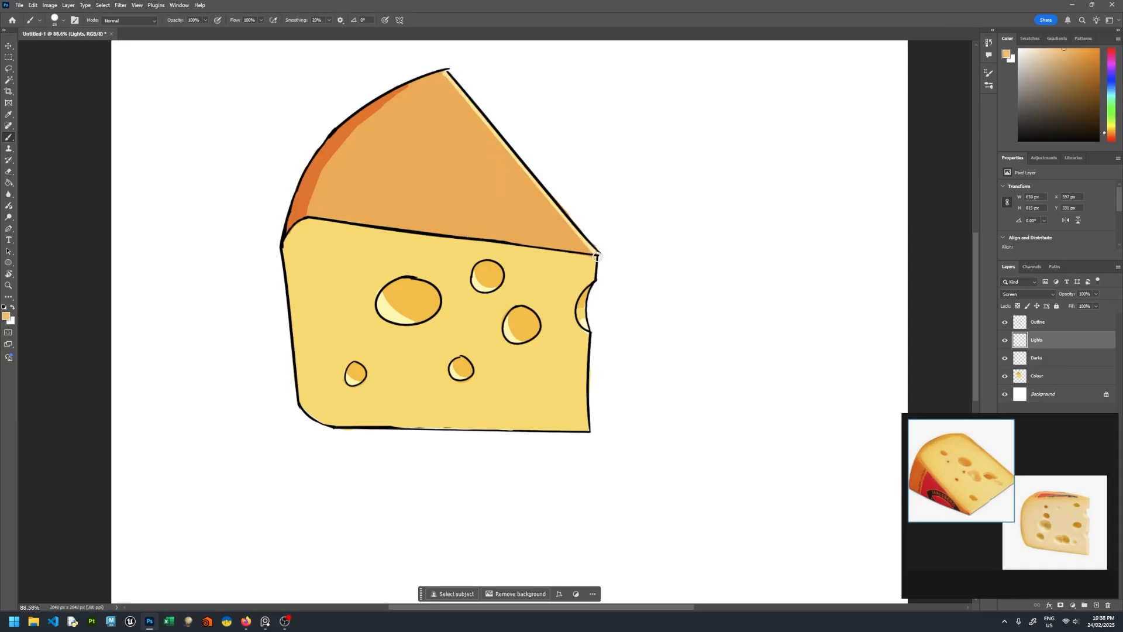
{"action": "left_click", "coordinate": [310, 214], "text": "shift"}
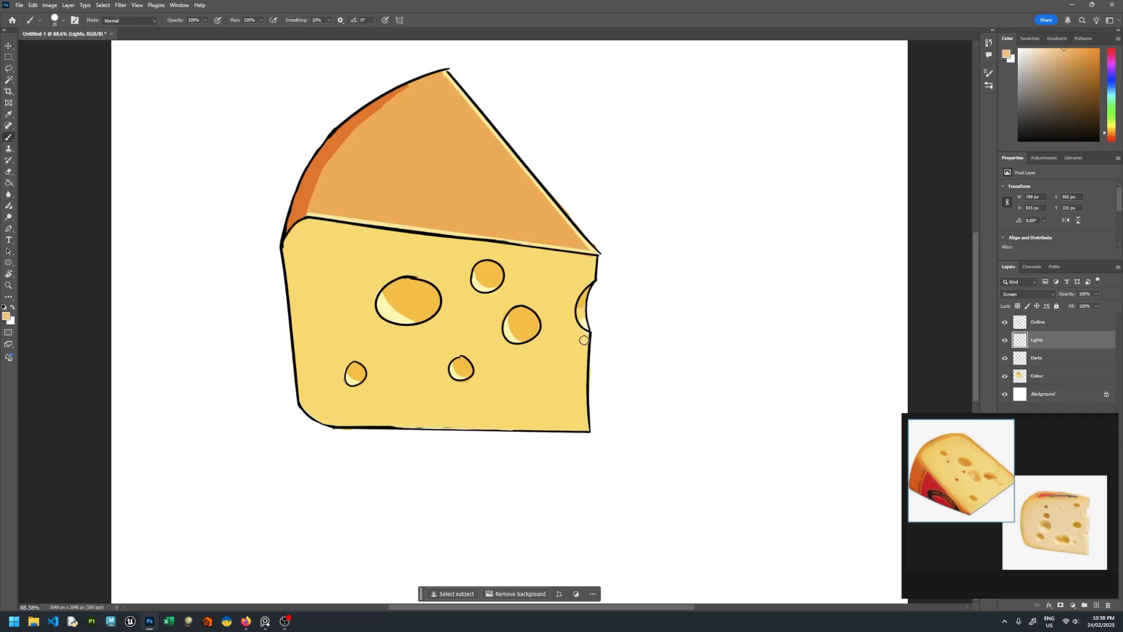
{"action": "mouse_move", "coordinate": [594, 277]}
{"action": "left_mouse_down"}
{"action": "mouse_move", "coordinate": [595, 263]}
{"action": "mouse_move", "coordinate": [593, 280]}
{"action": "left_mouse_up"}
{"action": "left_click_drag", "start_coordinate": [588, 339], "coordinate": [587, 416]}
- Compare the artwork with and without the Lights layer, and hide the Outline layer
{"action": "left_click", "coordinate": [1004, 340]}
{"action": "left_click", "coordinate": [1005, 340]}
{"action": "left_click", "coordinate": [1005, 322]}
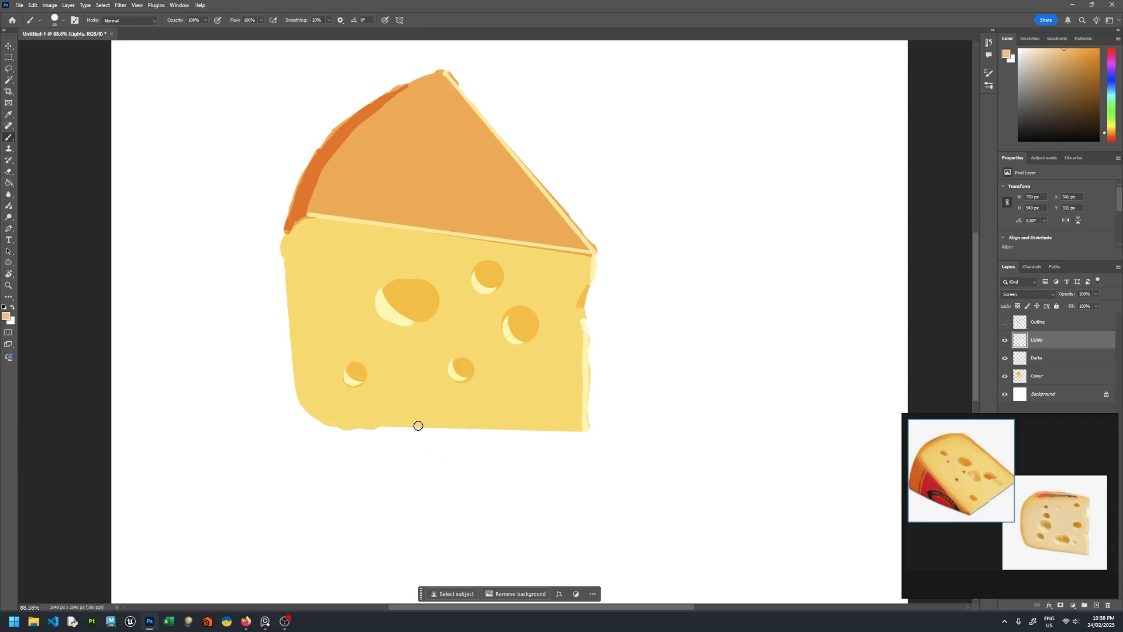
- Sample the top face's orange and extend the shading band along the curved outer edge on the Darks layer
{"action": "left_click", "coordinate": [1041, 358]}
{"action": "left_click", "coordinate": [451, 188], "text": "alt"}
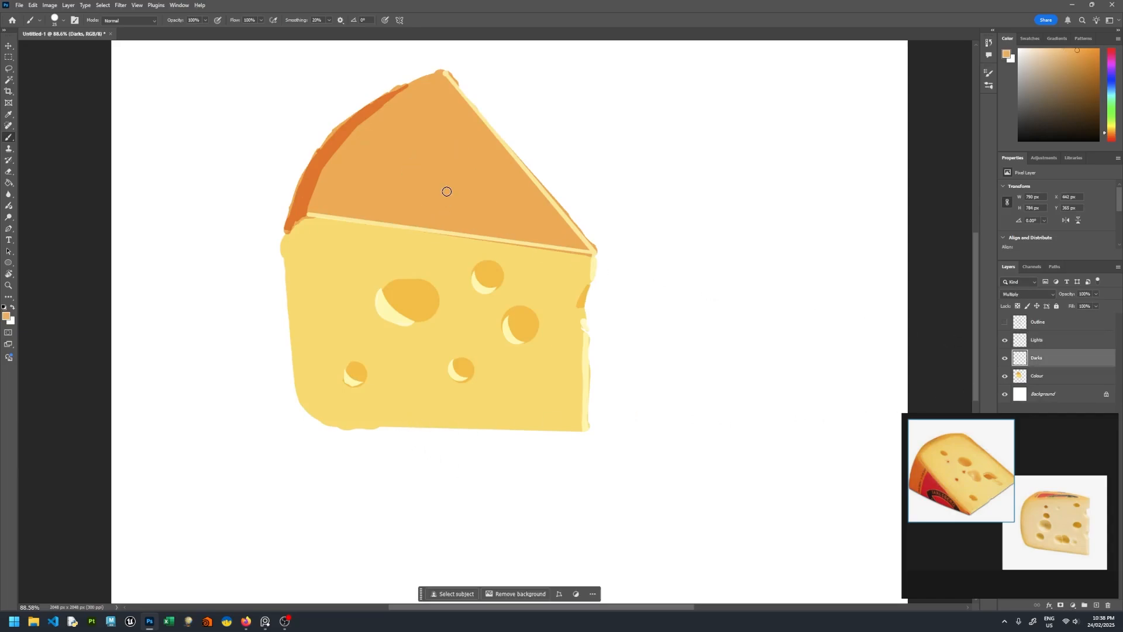
{"action": "mouse_move", "coordinate": [291, 221]}
{"action": "left_mouse_down"}
{"action": "mouse_move", "coordinate": [320, 150]}
{"action": "mouse_move", "coordinate": [408, 83]}
{"action": "left_mouse_up"}
- Erase the ragged colour spilling past the top face's curved rim on the Colour and Darks layers
{"action": "left_click", "coordinate": [1063, 376]}
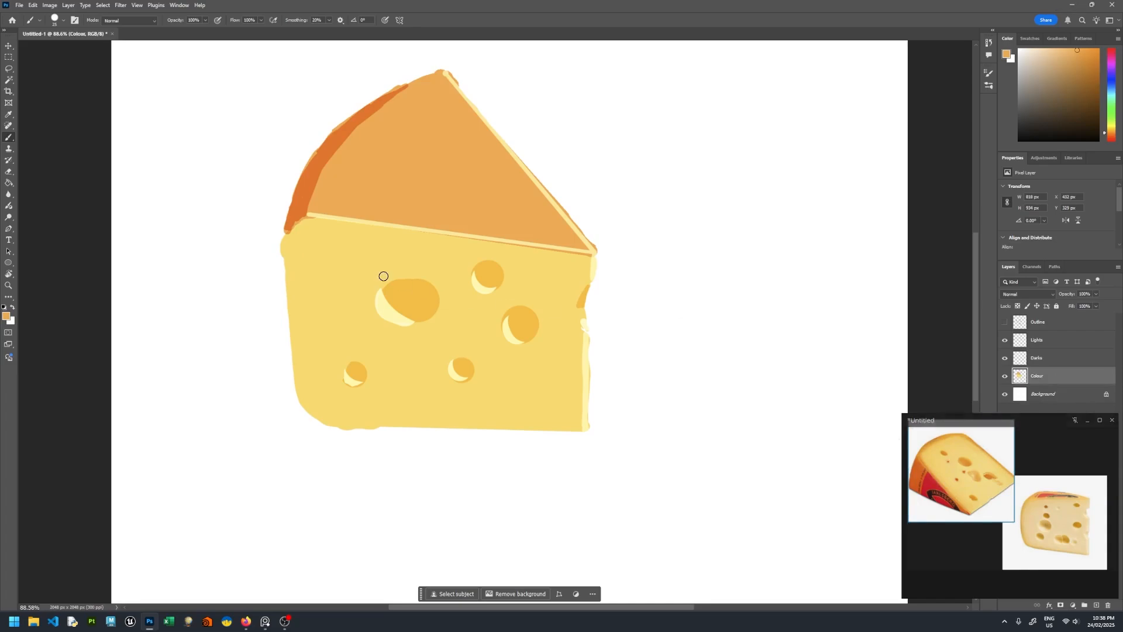
{"action": "key", "text": "e"}
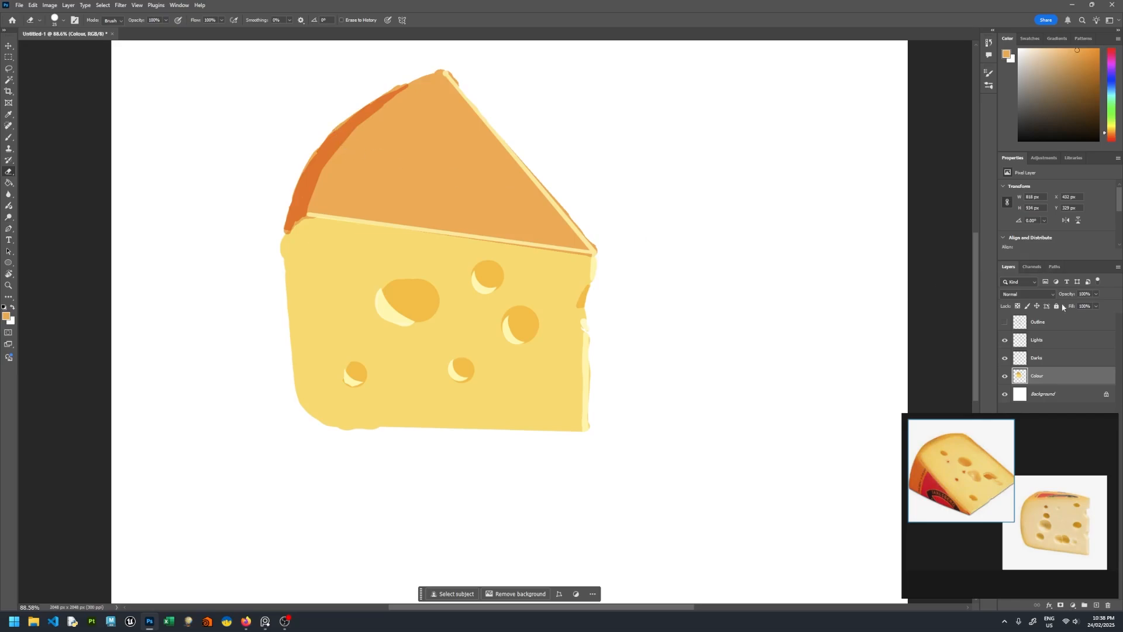
{"action": "left_click", "coordinate": [1039, 365]}
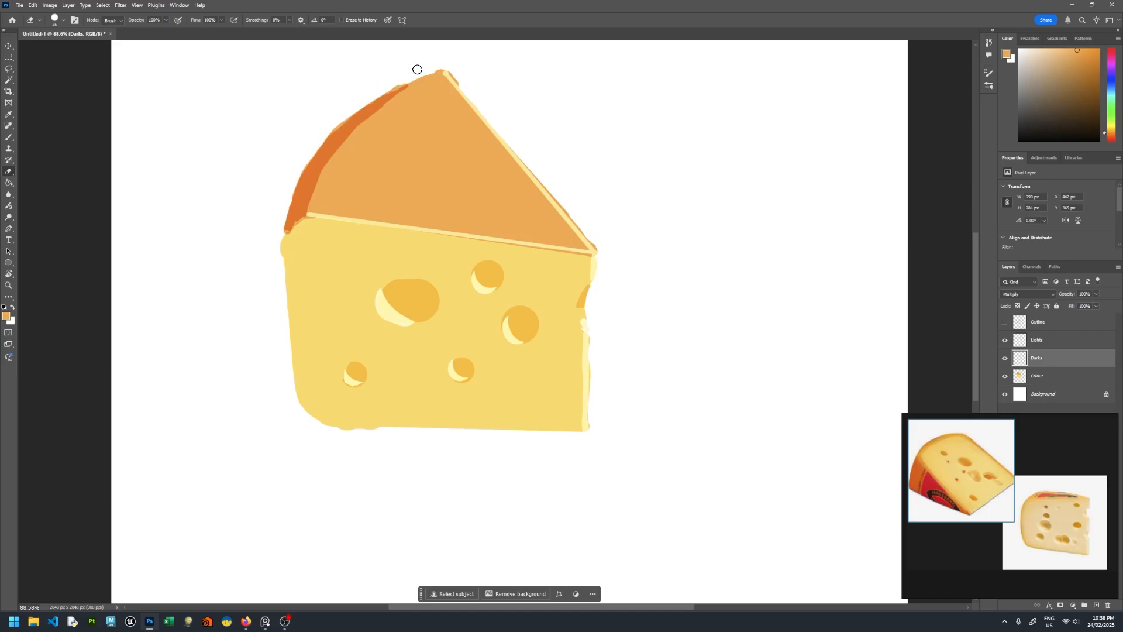
{"action": "left_click", "coordinate": [1044, 376]}
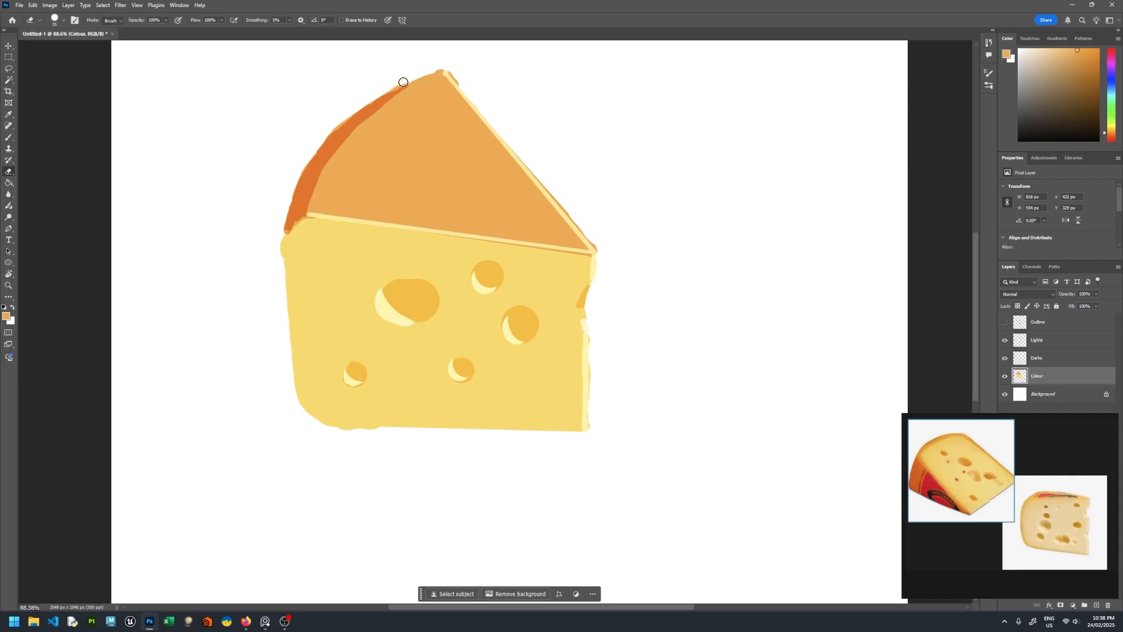
- Fill gaps in the curved edge's shading band on the Darks layer and erase its rough ends
{"action": "left_click", "coordinate": [1044, 361]}
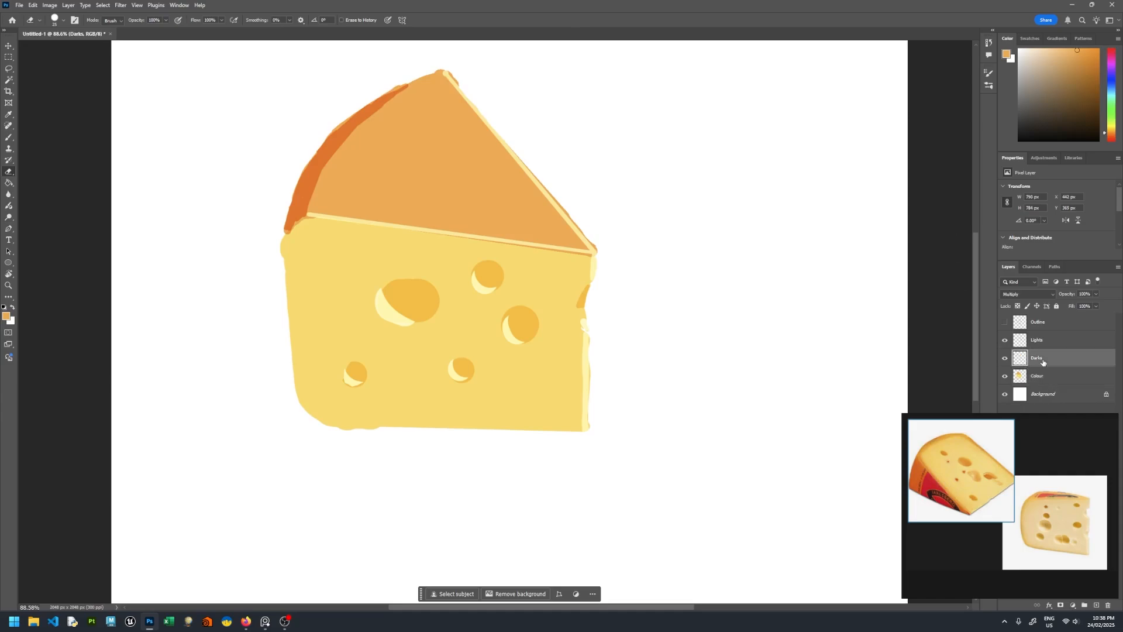
{"action": "mouse_move", "coordinate": [402, 85]}
{"action": "left_mouse_down"}
{"action": "mouse_move", "coordinate": [413, 83]}
{"action": "mouse_move", "coordinate": [394, 86]}
{"action": "left_mouse_up"}
{"action": "key", "text": "b"}
{"action": "left_click_drag", "start_coordinate": [349, 120], "coordinate": [332, 137]}
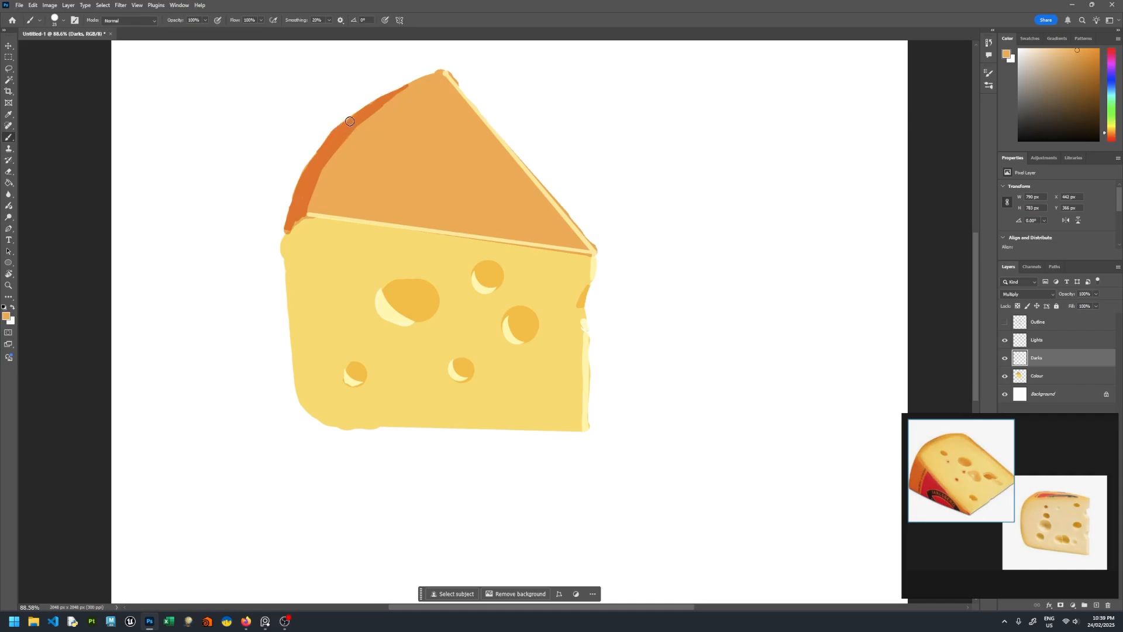
{"action": "mouse_move", "coordinate": [313, 180]}
{"action": "left_mouse_down"}
{"action": "mouse_move", "coordinate": [284, 234]}
{"action": "mouse_move", "coordinate": [302, 217]}
{"action": "left_mouse_up"}
{"action": "key", "text": "e"}
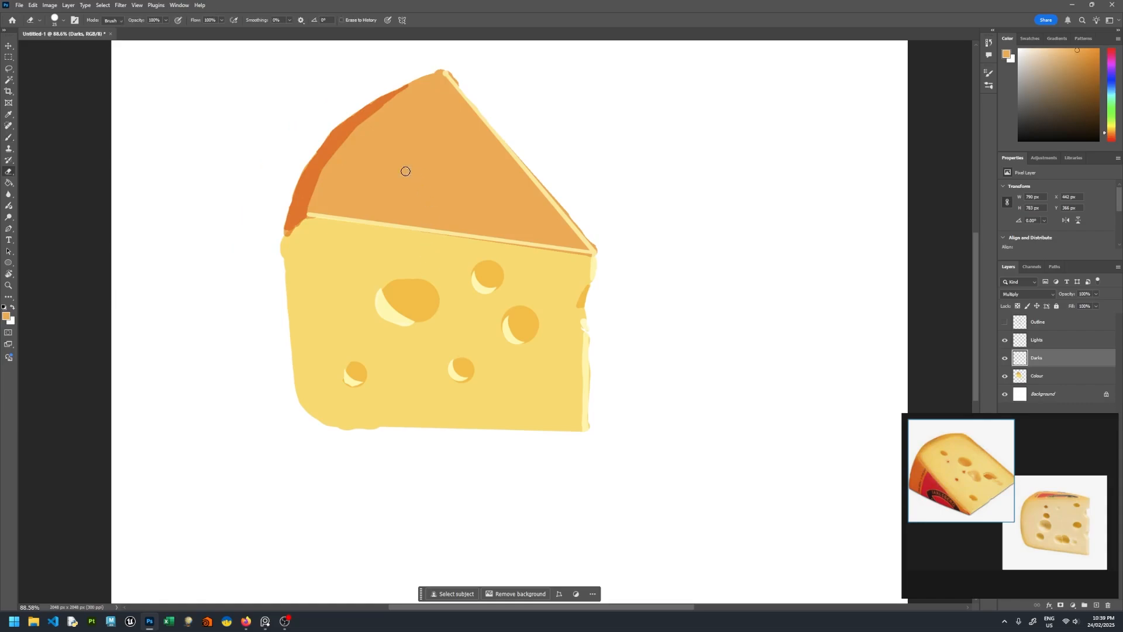
{"action": "mouse_move", "coordinate": [301, 230]}
{"action": "left_mouse_down"}
{"action": "mouse_move", "coordinate": [287, 240]}
{"action": "mouse_move", "coordinate": [305, 224]}
{"action": "left_mouse_up"}
- Erase the uneven colour along the wedge's left corner, right edge and bite on the Colour layer
{"action": "key", "text": "alt+bracketleft"}
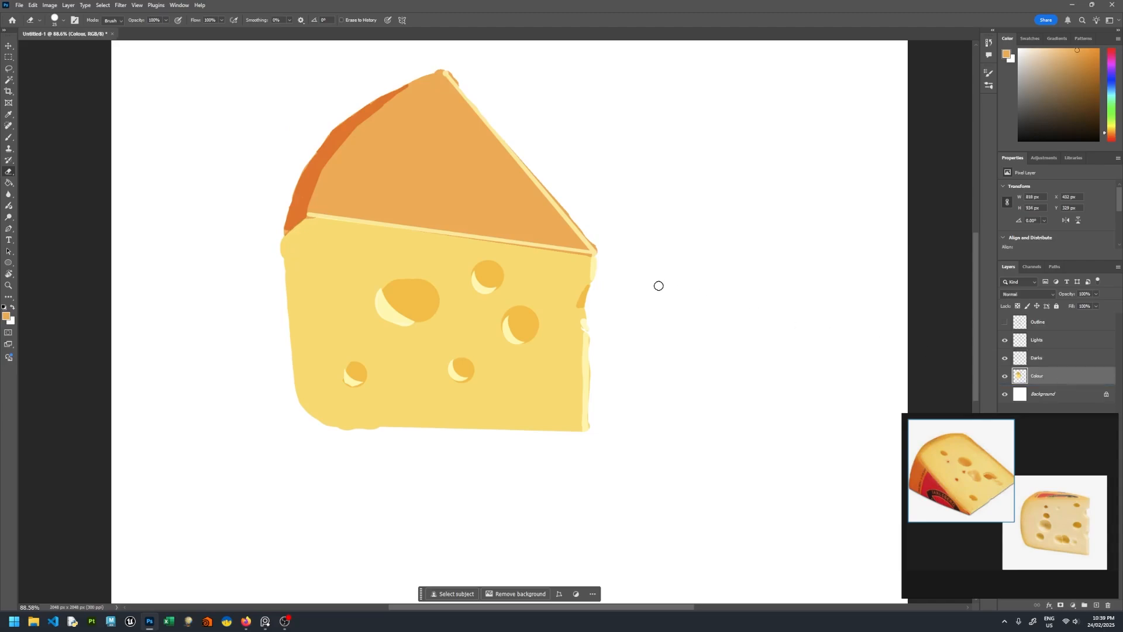
{"action": "mouse_move", "coordinate": [270, 233]}
{"action": "left_mouse_down"}
{"action": "mouse_move", "coordinate": [278, 243]}
{"action": "mouse_move", "coordinate": [282, 226]}
{"action": "mouse_move", "coordinate": [279, 291]}
{"action": "mouse_move", "coordinate": [278, 228]}
{"action": "left_mouse_up"}
{"action": "mouse_move", "coordinate": [590, 361]}
{"action": "left_mouse_down"}
{"action": "mouse_move", "coordinate": [590, 339]}
{"action": "mouse_move", "coordinate": [590, 450]}
{"action": "left_mouse_up"}
{"action": "left_click_drag", "start_coordinate": [592, 306], "coordinate": [589, 348]}
- Touch up the lower edge of the bite, using the front face's sampled yellow on the Colour layer
{"action": "left_click", "coordinate": [1042, 340]}
{"action": "key", "text": "b"}
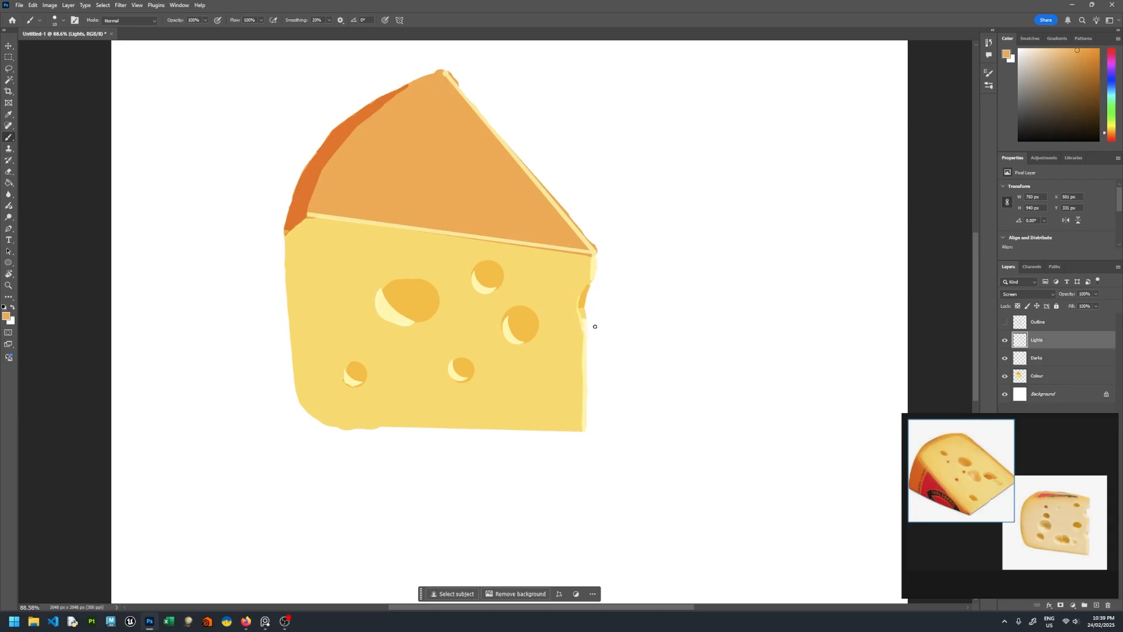
{"action": "left_click", "coordinate": [1064, 377]}
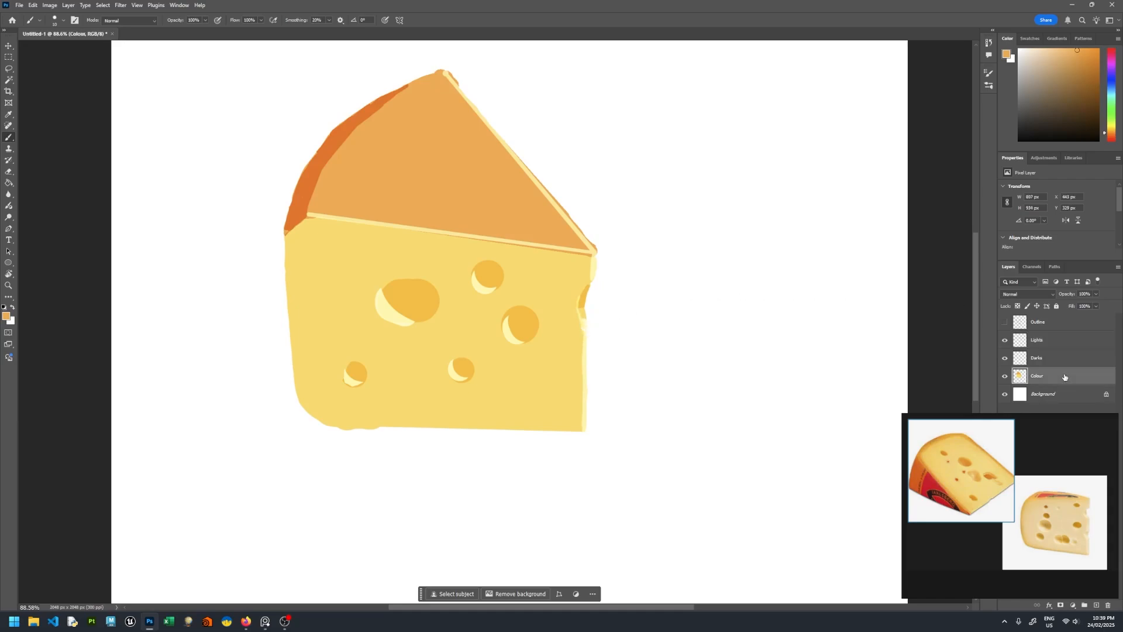
{"action": "left_click", "coordinate": [564, 316], "text": "alt"}
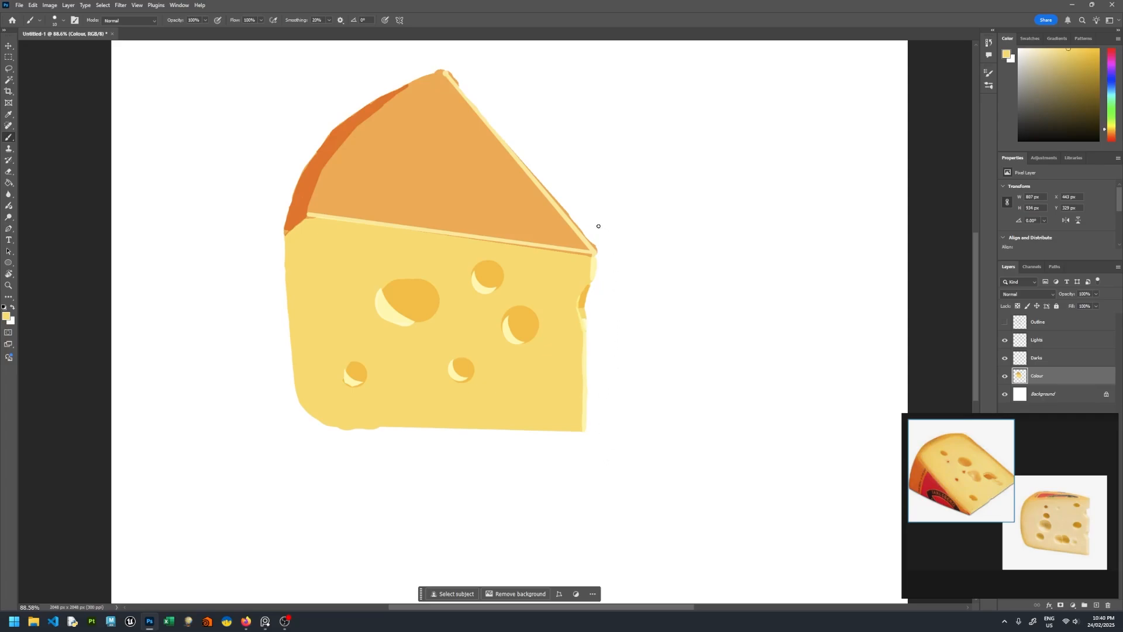
- Erase the colour spilling past the top face's slanted straight edge and right-hand corner on the Colour layer
{"action": "key", "text": "e"}
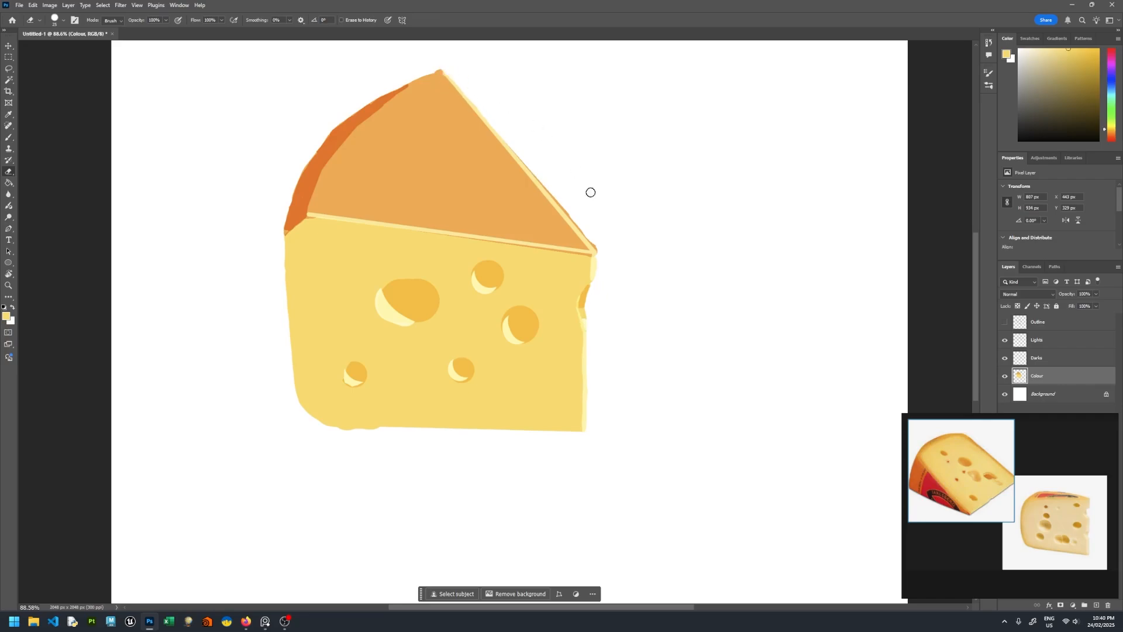
{"action": "left_click", "coordinate": [602, 254], "text": "shift"}
{"action": "mouse_move", "coordinate": [600, 247]}
{"action": "left_mouse_down"}
{"action": "mouse_move", "coordinate": [597, 283]}
{"action": "mouse_move", "coordinate": [595, 243]}
{"action": "left_mouse_up"}
- Paint a straight highlight over the seam between the top and front faces on the Lights layer
{"action": "left_click", "coordinate": [1037, 342]}
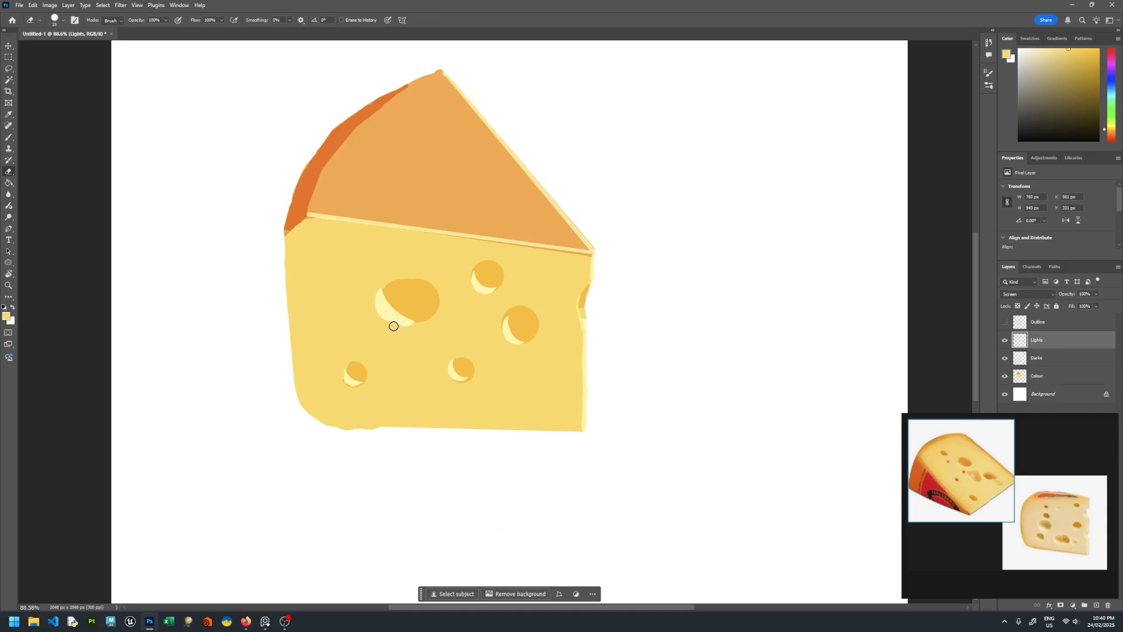
{"action": "key", "text": "b"}
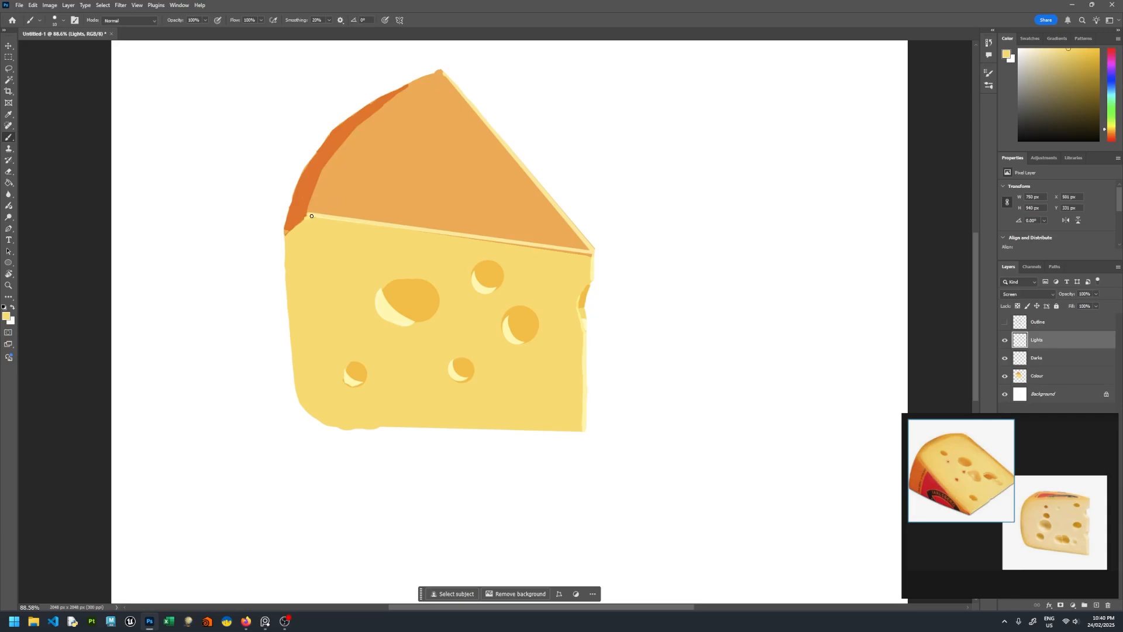
{"action": "left_click", "coordinate": [591, 256], "text": "shift"}
- Refine the highlights along the seam and inside the front face's round holes on the Lights layer, alternating painting and erasing
{"action": "key", "text": "e"}
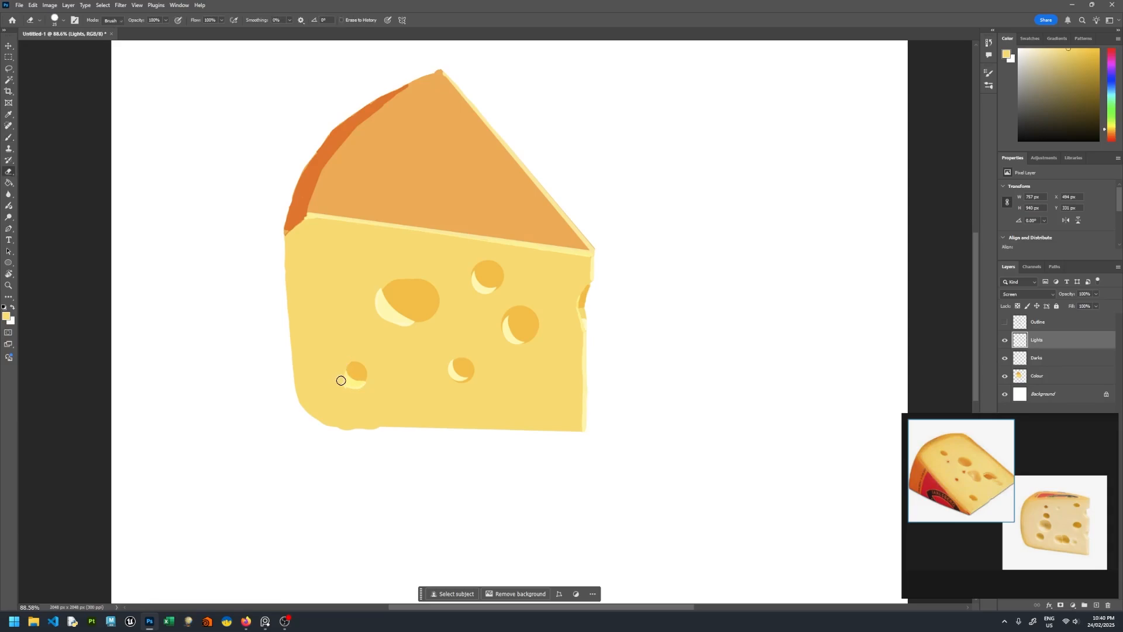
{"action": "key", "text": "b"}
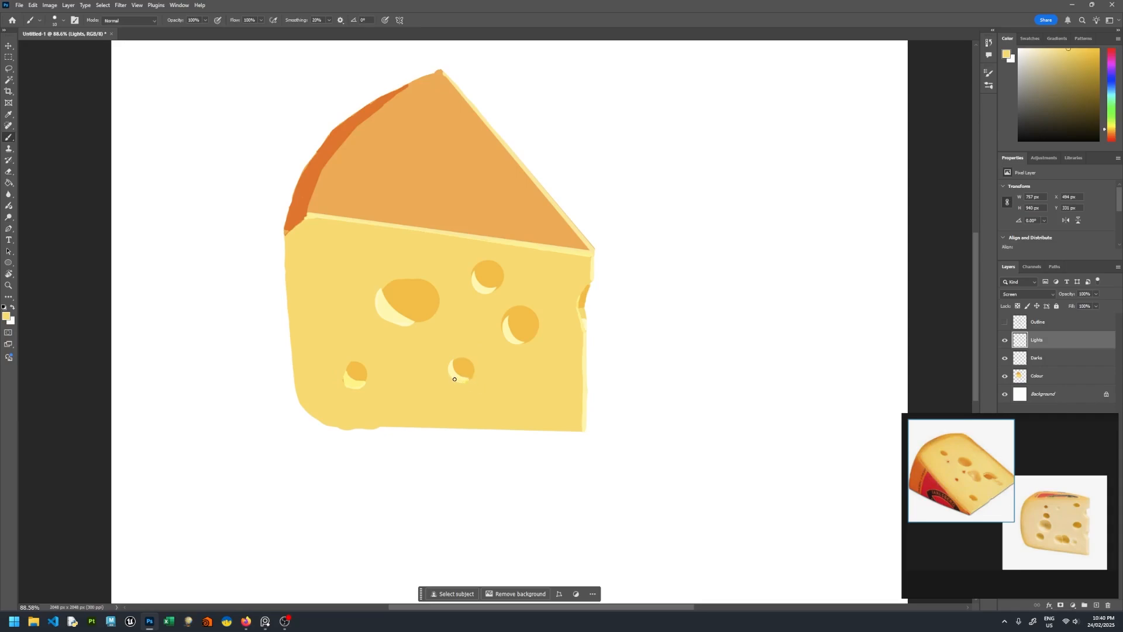
{"action": "key", "text": "e"}
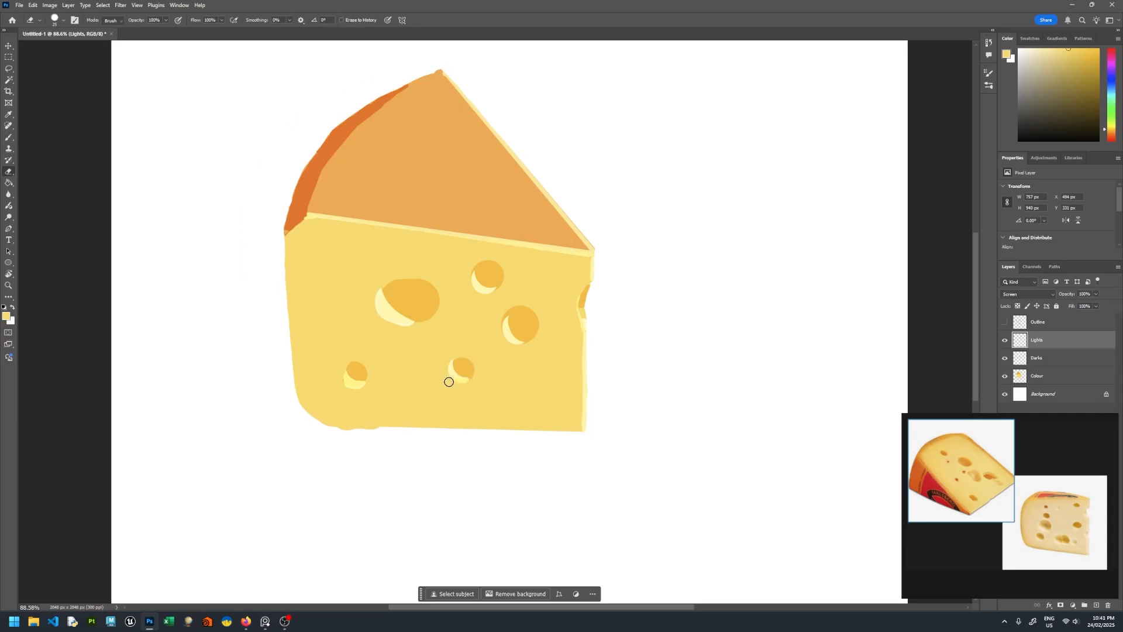
{"action": "key", "text": "b"}
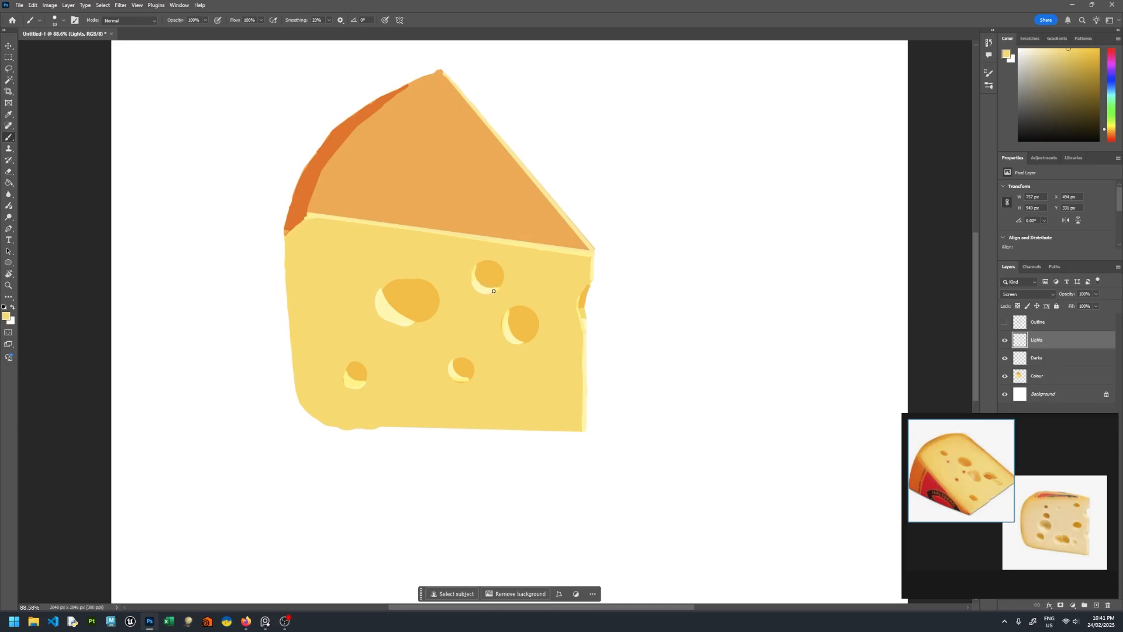
{"action": "key", "text": "e"}
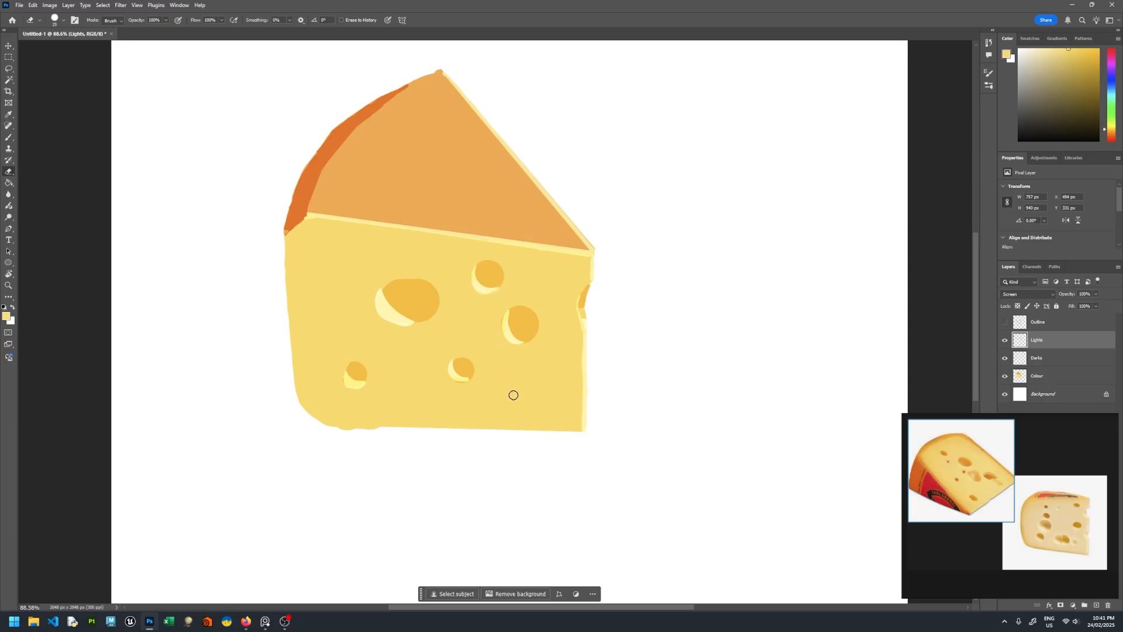
{"action": "key", "text": "b"}
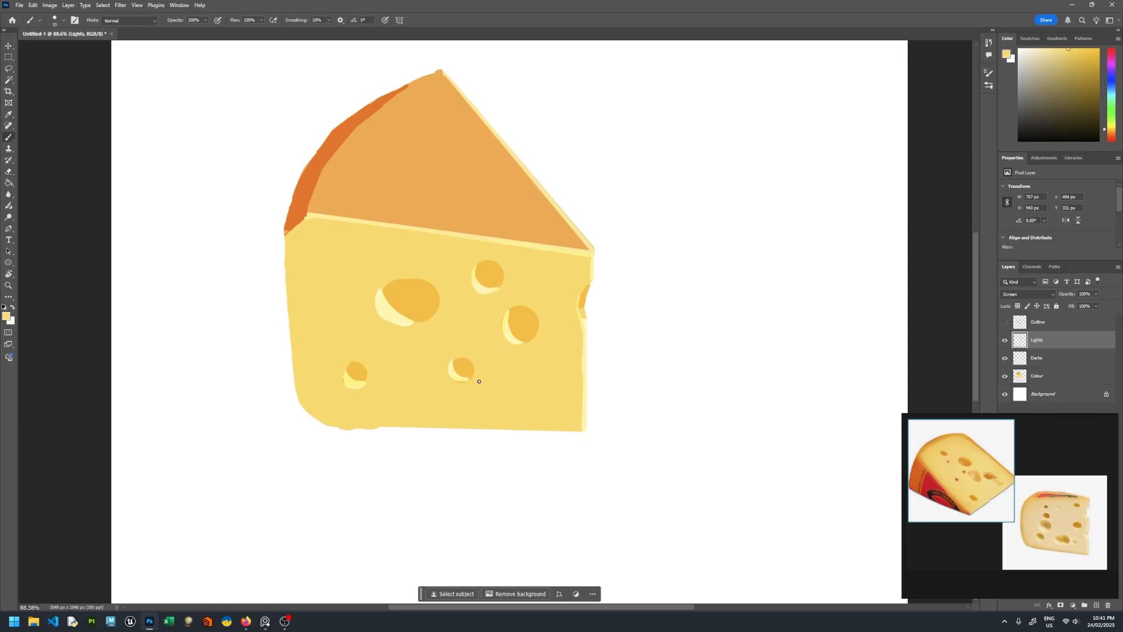
- Make the Outline layer visible and duplicate it
{"action": "left_click", "coordinate": [1050, 375]}
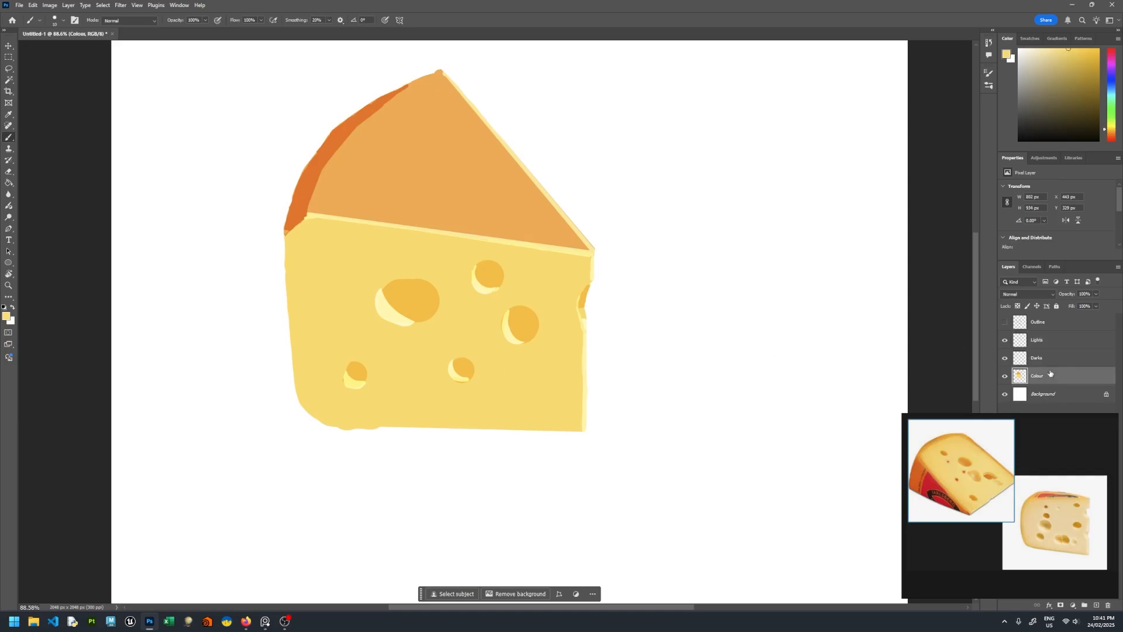
{"action": "left_click", "coordinate": [1005, 323]}
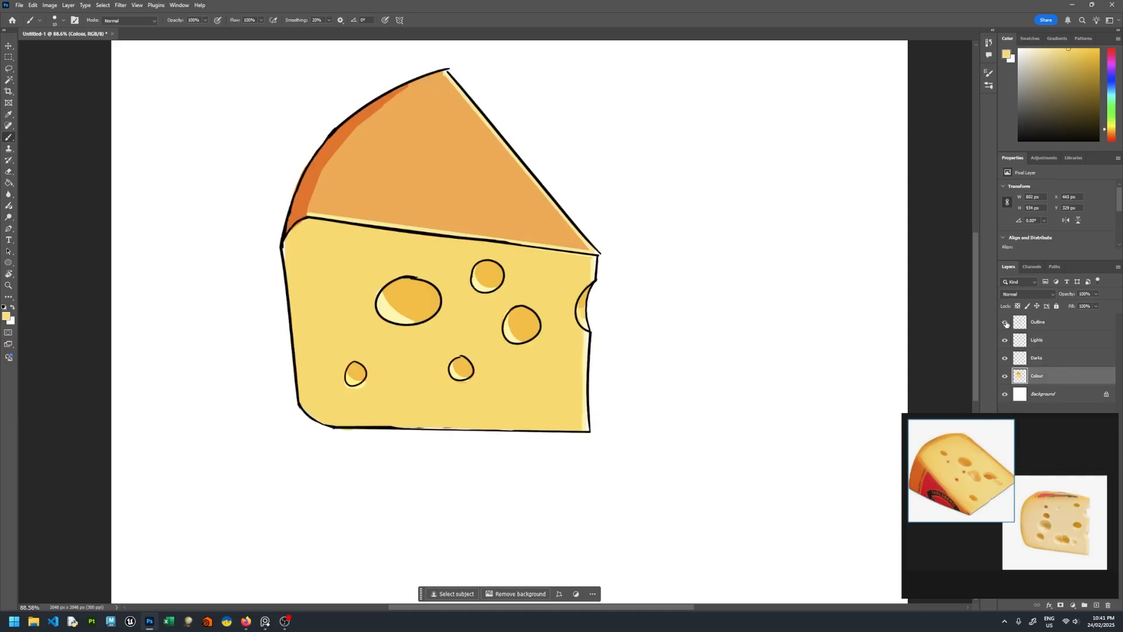
{"action": "left_click", "coordinate": [1048, 324]}
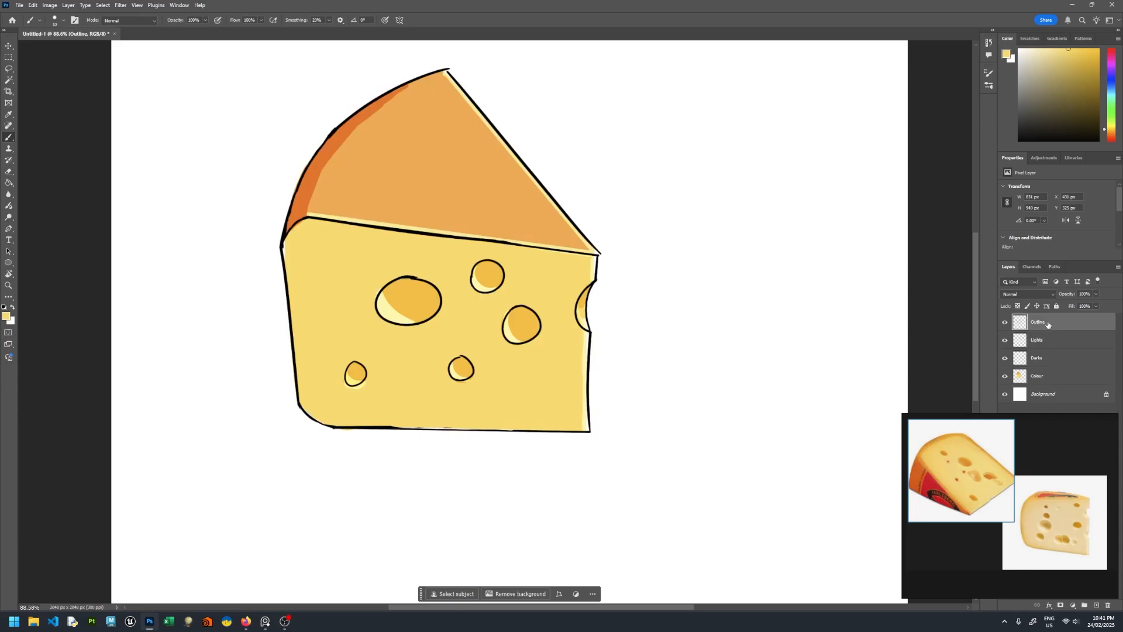
{"action": "key", "text": "ctrl+j"}
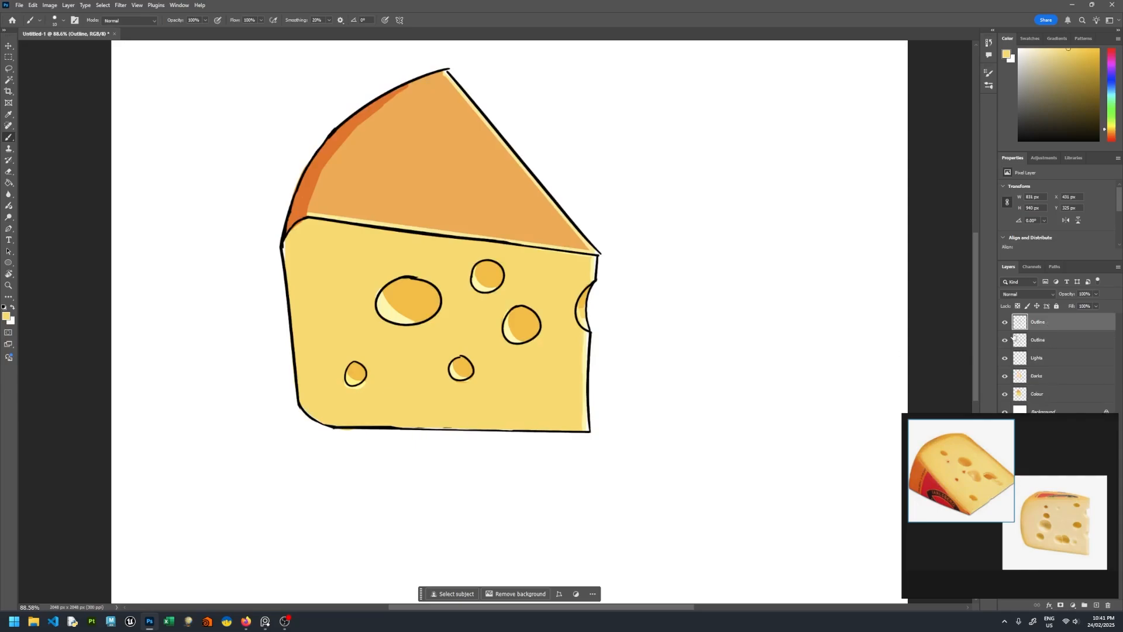
- Hide the upper Outline layer and rename the lower one OutsideOnly
{"action": "left_click", "coordinate": [1005, 322]}
{"action": "double_click", "coordinate": [1039, 340]}
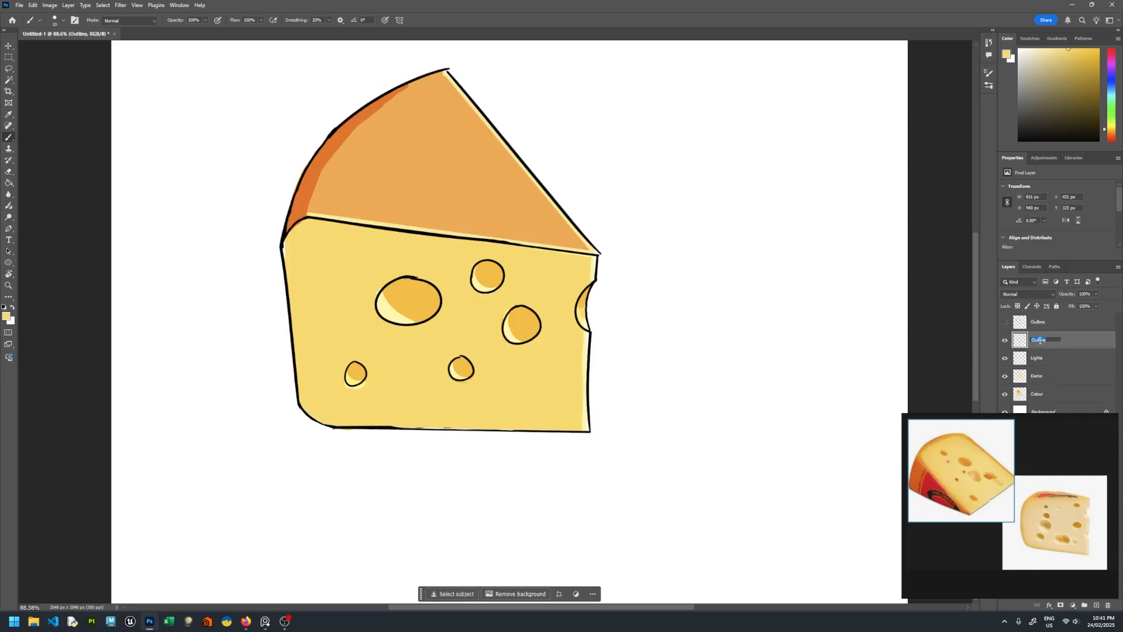
{"action": "type", "text": "OutsideOnly"}
{"action": "key", "text": "Return"}
- Erase the black outlines around the five front-face holes on the OutsideOnly layer with a much larger eraser
{"action": "scroll", "coordinate": [564, 293], "scroll_direction": "up", "scroll_amount": 1}
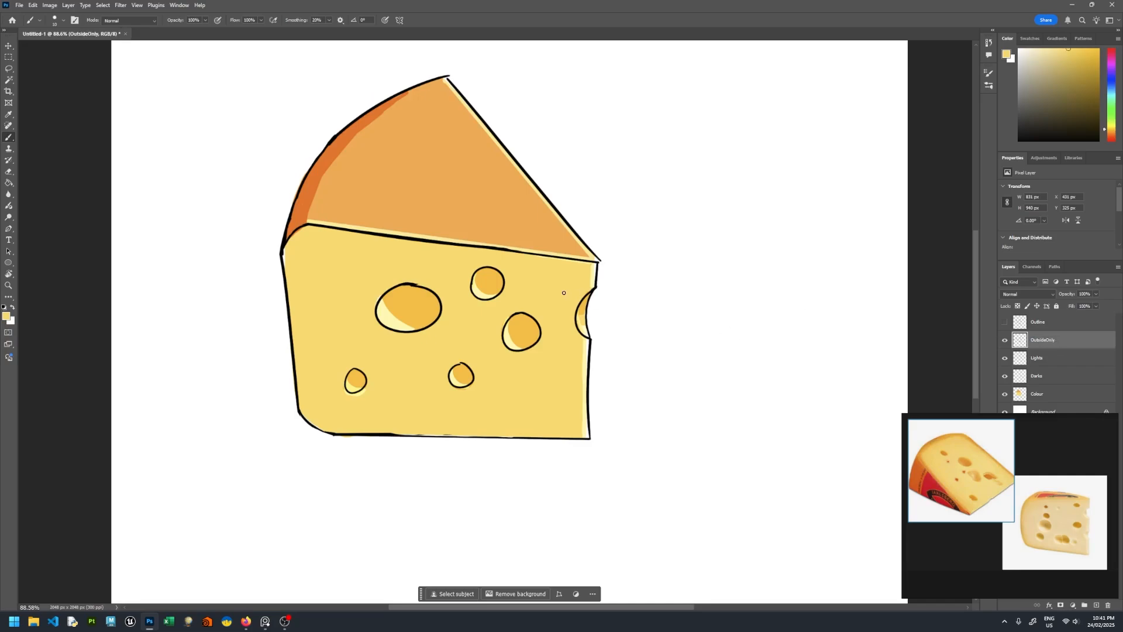
{"action": "key", "text": "e"}
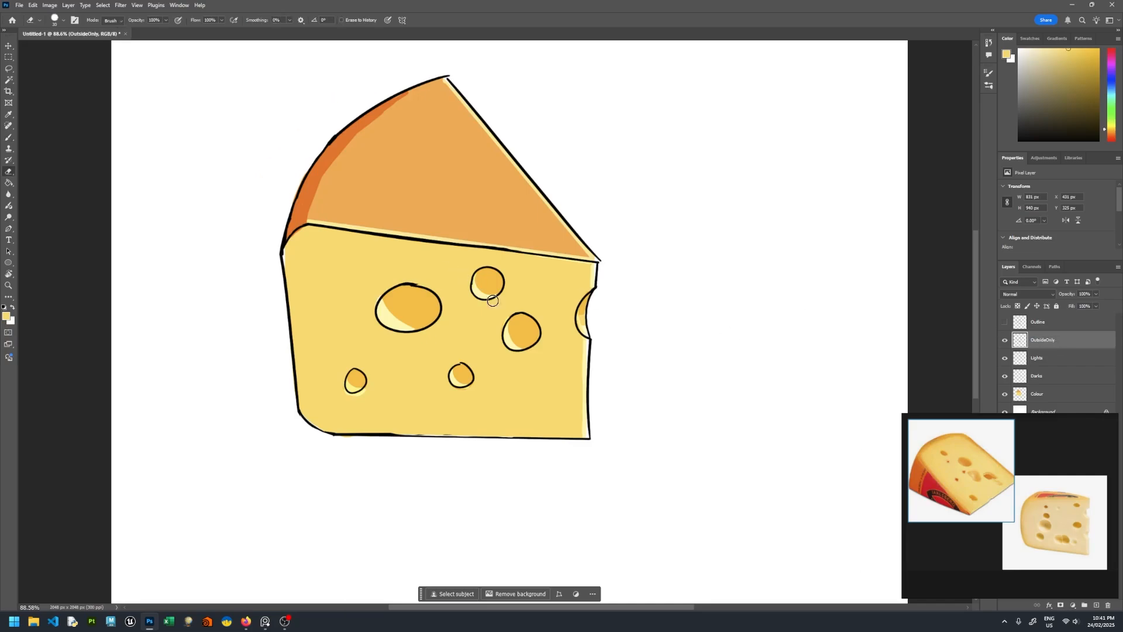
{"action": "key", "text": "bracketright"}
{"action": "key", "text": "bracketright"}
{"action": "key", "text": "bracketright"}
{"action": "key", "text": "bracketright"}
{"action": "key", "text": "bracketright"}
{"action": "key", "text": "bracketright"}
{"action": "key", "text": "bracketright"}
{"action": "key", "text": "bracketright"}
{"action": "key", "text": "bracketright"}
{"action": "key", "text": "bracketright"}
{"action": "key", "text": "bracketright"}
{"action": "key", "text": "bracketright"}
{"action": "left_click", "coordinate": [520, 331]}
{"action": "left_click", "coordinate": [487, 283]}
{"action": "left_click", "coordinate": [408, 307]}
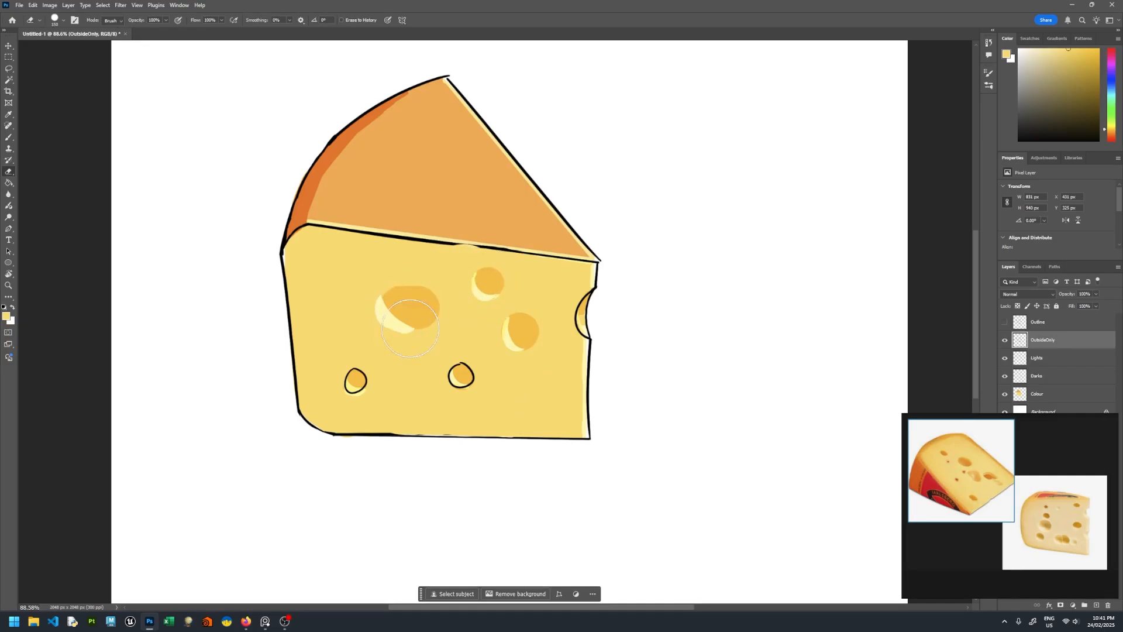
{"action": "left_click", "coordinate": [462, 376]}
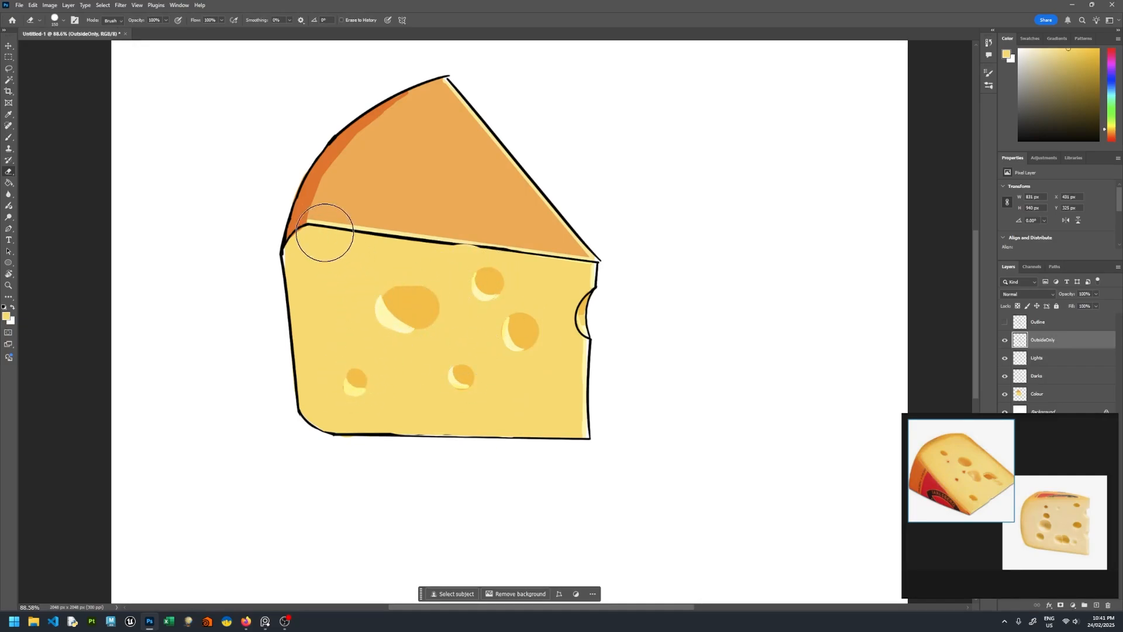
- Erase the seam line and the bite's inner curve on OutsideOnly, using a smaller eraser near the contour, and compare with the full Outline layer
{"action": "mouse_move", "coordinate": [326, 239]}
{"action": "left_mouse_down"}
{"action": "mouse_move", "coordinate": [306, 248]}
{"action": "mouse_move", "coordinate": [448, 243]}
{"action": "mouse_move", "coordinate": [559, 271]}
{"action": "mouse_move", "coordinate": [566, 255]}
{"action": "mouse_move", "coordinate": [582, 264]}
{"action": "left_mouse_up"}
{"action": "key", "text": "bracketleft"}
{"action": "key", "text": "bracketleft"}
{"action": "key", "text": "bracketleft"}
{"action": "key", "text": "bracketleft"}
{"action": "key", "text": "bracketleft"}
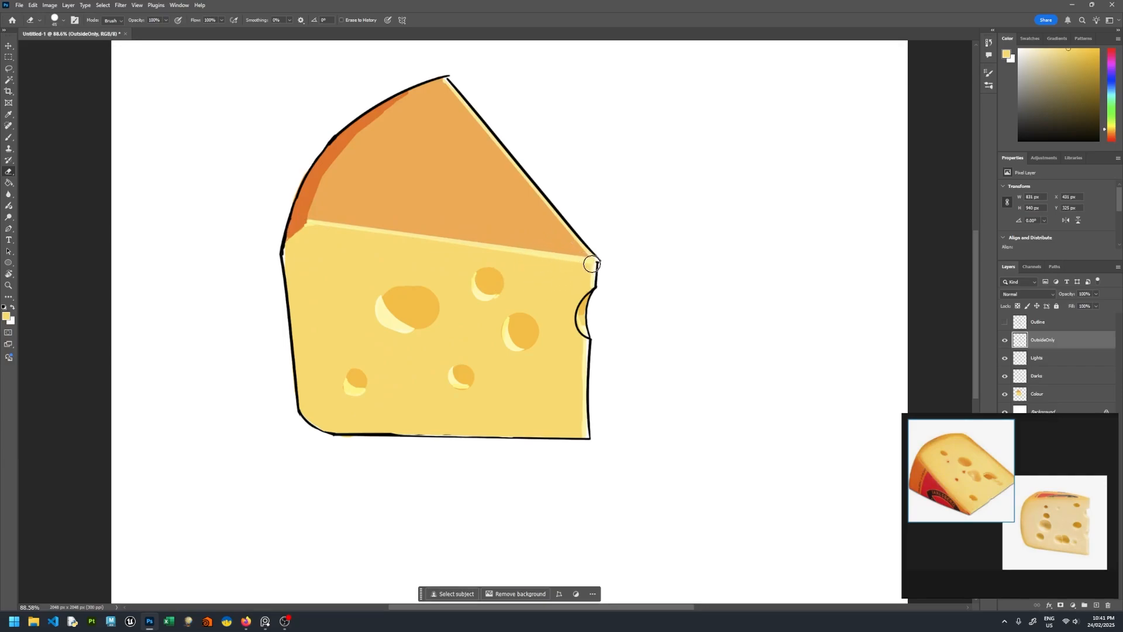
{"action": "key", "text": "ctrl+z"}
{"action": "left_click_drag", "start_coordinate": [590, 264], "coordinate": [581, 336]}
{"action": "left_click", "coordinate": [1005, 323]}
{"action": "left_click", "coordinate": [1006, 322]}
- Duplicate the OutsideOnly, Lights, Darks and Colour layers together and move the reference image window clear of the layer list
{"action": "left_click", "coordinate": [1053, 396], "text": "shift"}
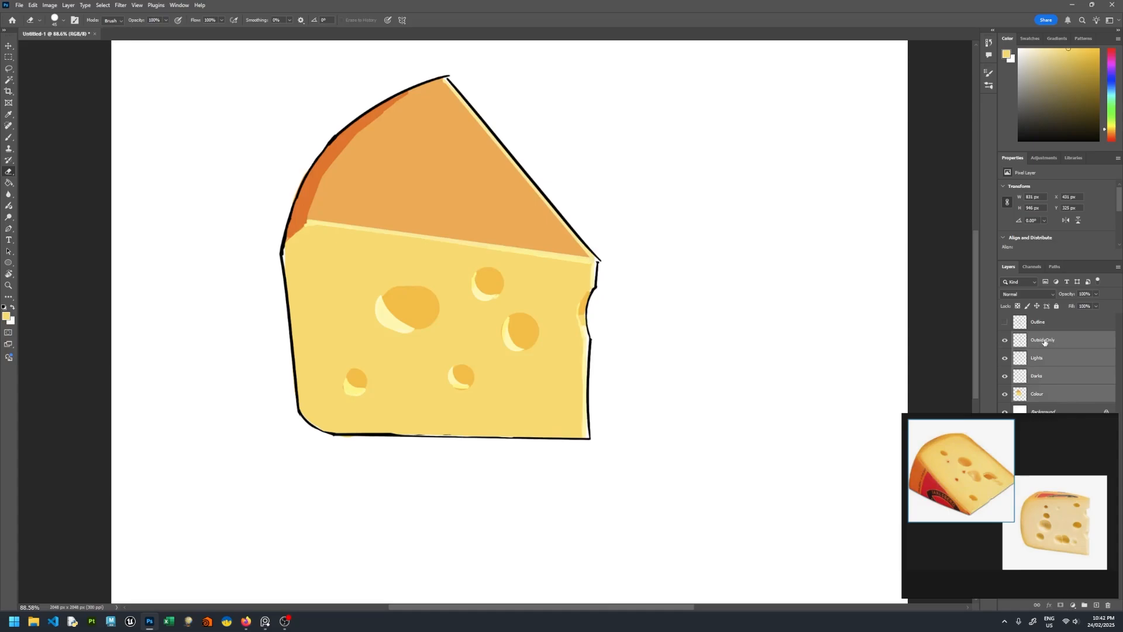
{"action": "right_click", "coordinate": [1045, 341]}
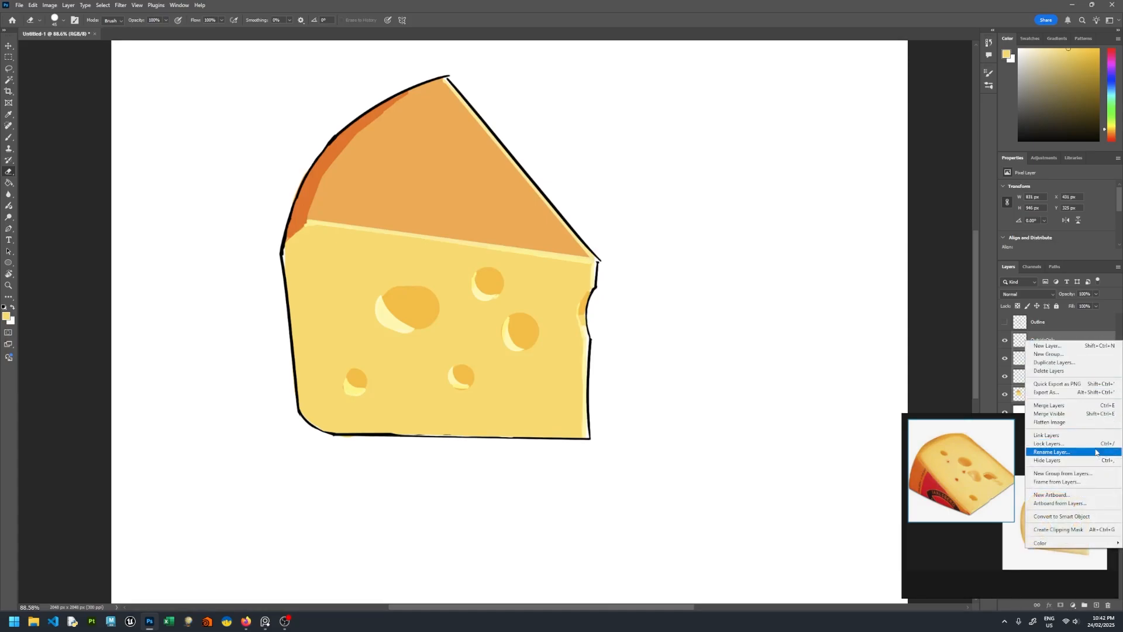
{"action": "left_click", "coordinate": [1054, 362]}
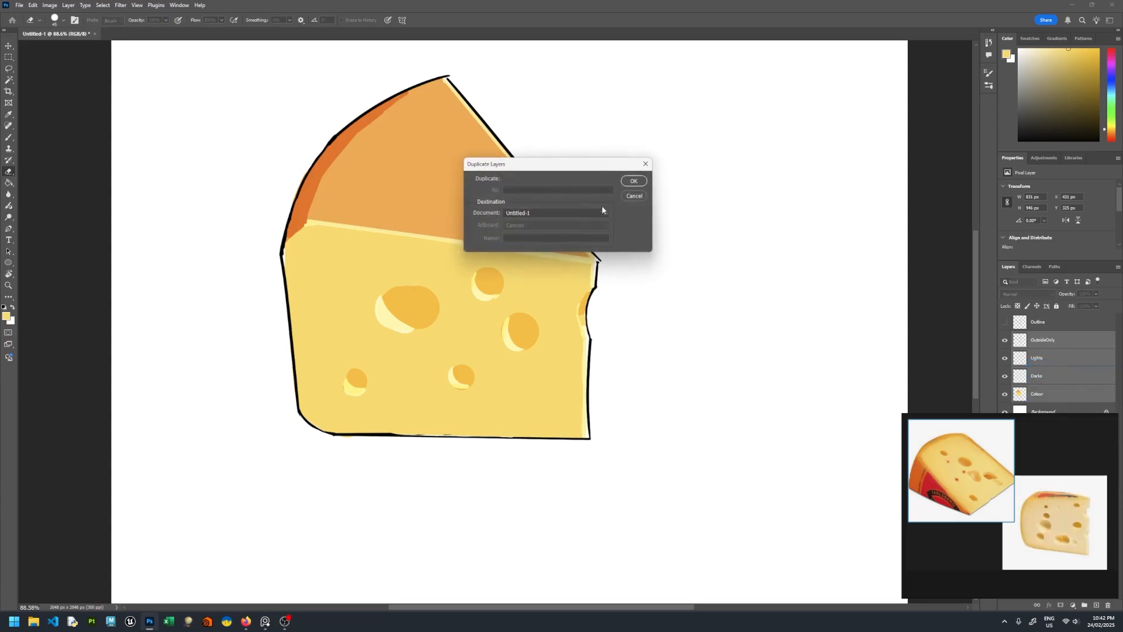
{"action": "key", "text": "Return"}
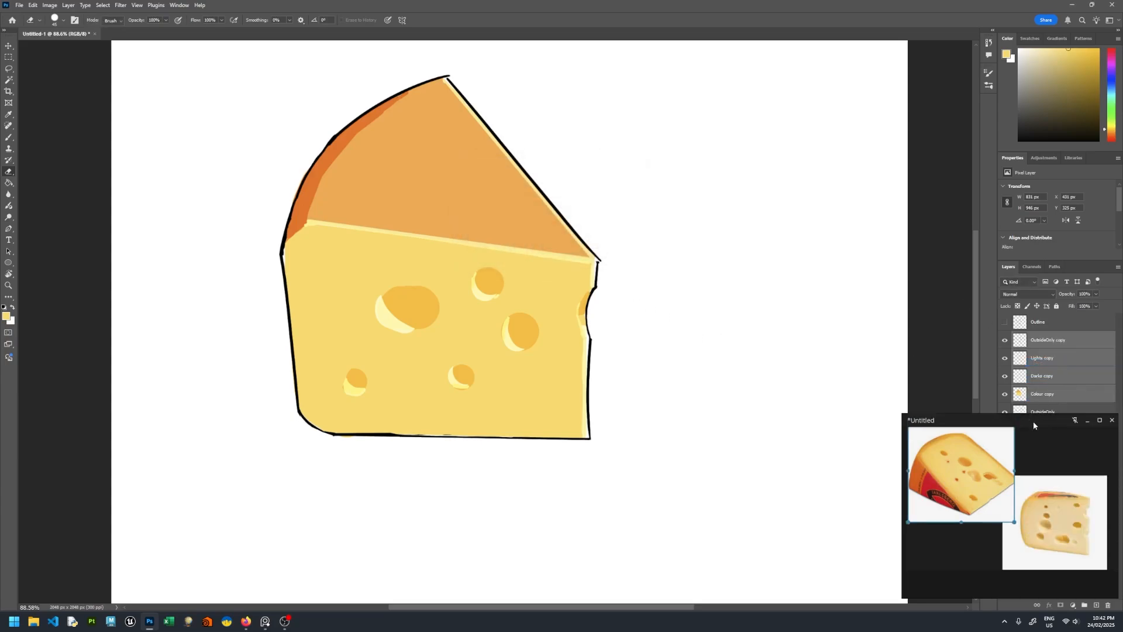
{"action": "left_click_drag", "start_coordinate": [1032, 426], "coordinate": [875, 403]}
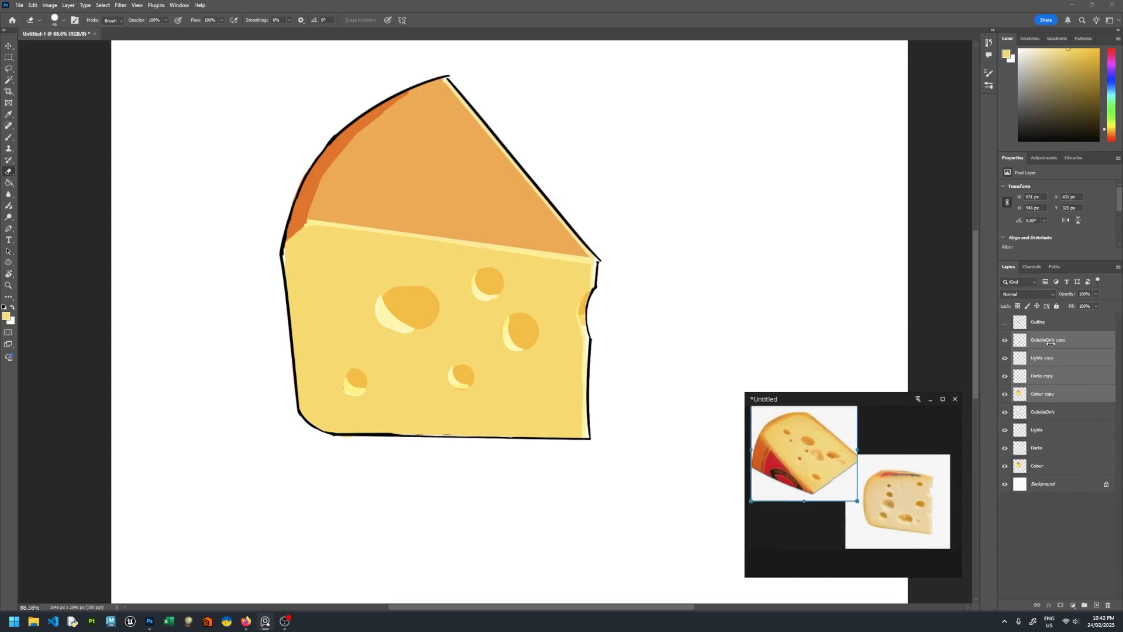
- Merge the four copied layers into one layer and rename it Finished
{"action": "left_click", "coordinate": [1053, 402]}
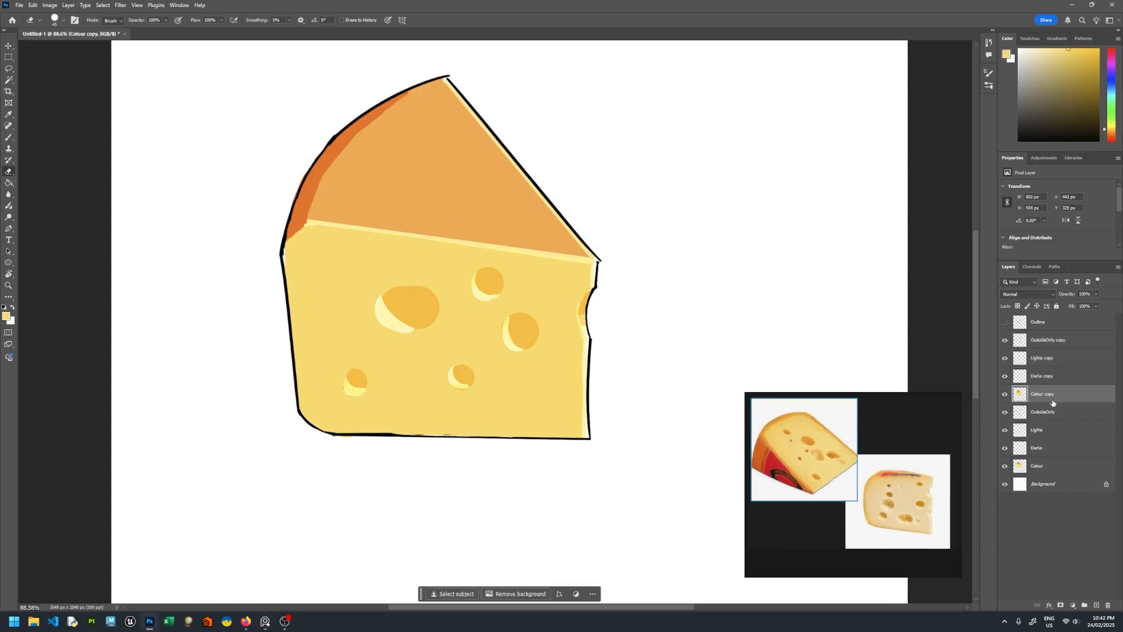
{"action": "left_click", "coordinate": [1048, 340], "text": "shift"}
{"action": "right_click", "coordinate": [1047, 342]}
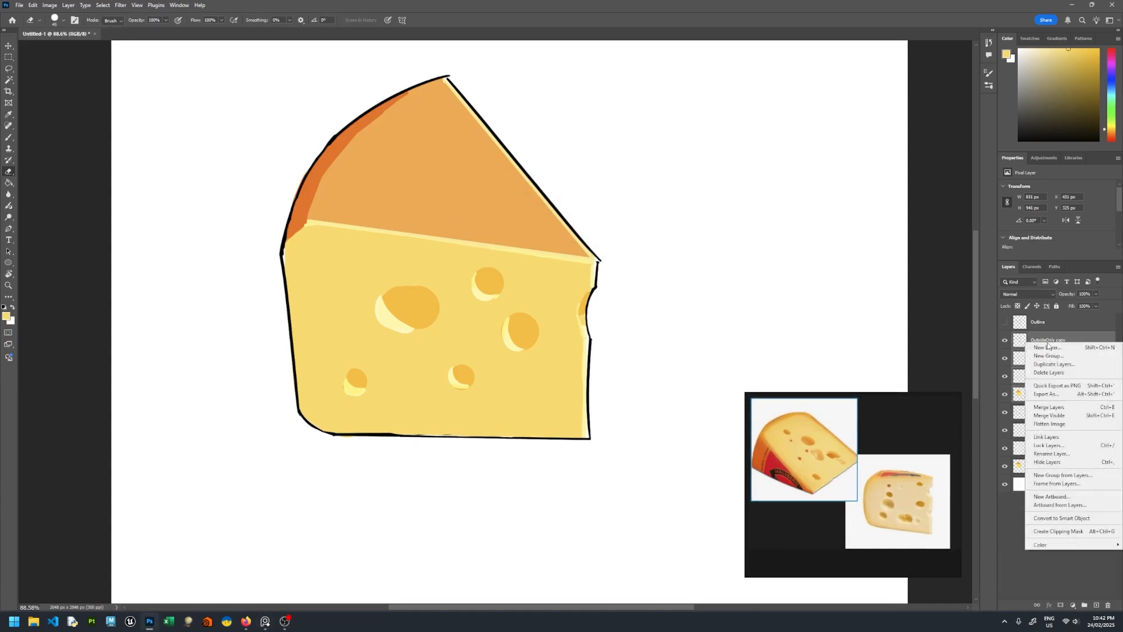
{"action": "left_click", "coordinate": [1058, 408]}
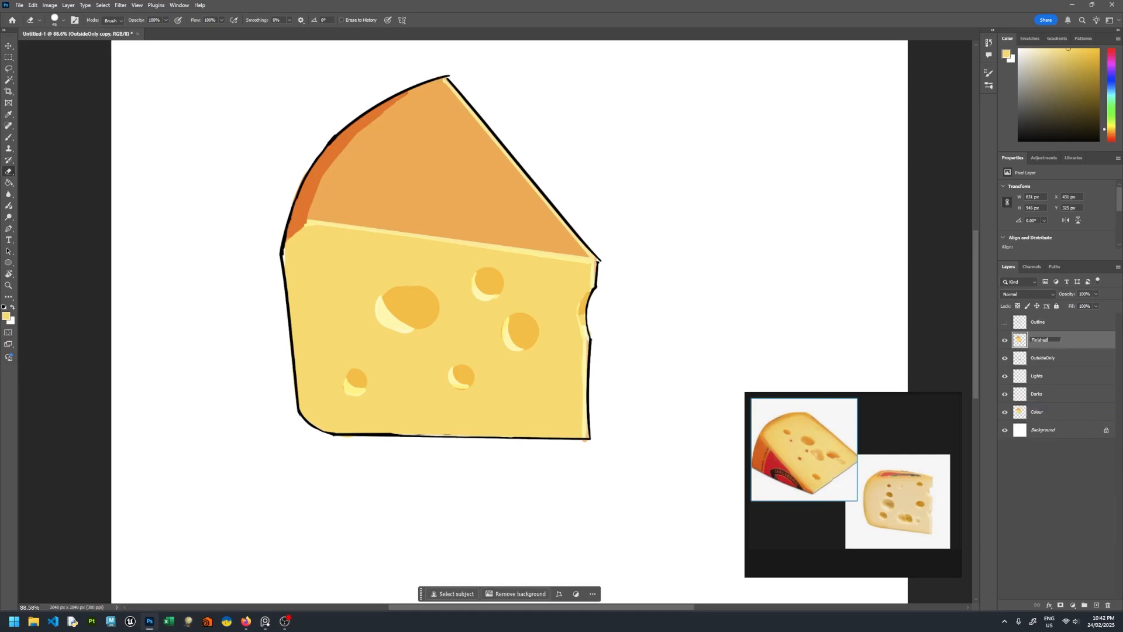
{"action": "key", "text": "Return"}
- Hide the OutsideOnly, Lights, Darks, Colour and Background layers so that only Finished is shown
{"action": "left_click", "coordinate": [1006, 358]}
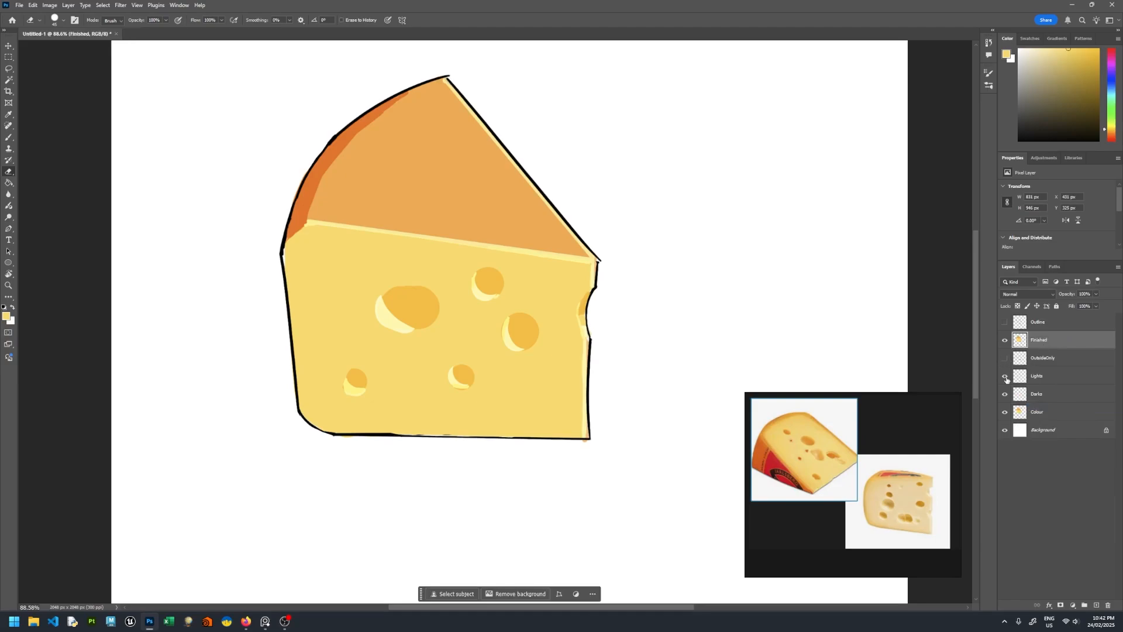
{"action": "left_click", "coordinate": [1006, 433]}
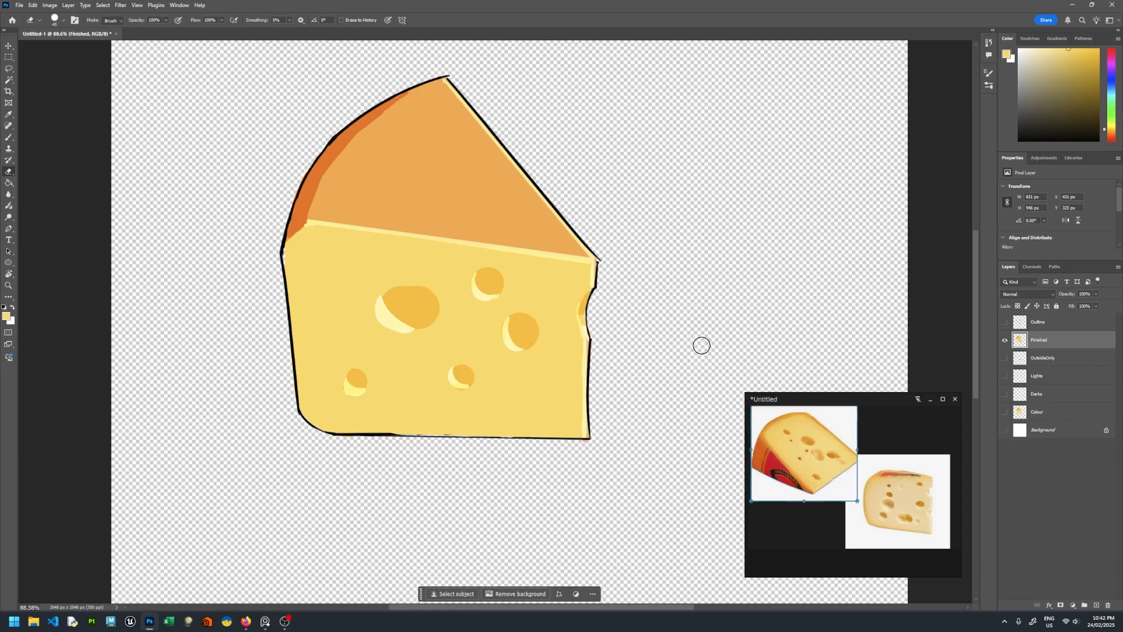
{"action": "scroll", "coordinate": [497, 256], "scroll_direction": "down", "scroll_amount": 1, "text": "alt"}
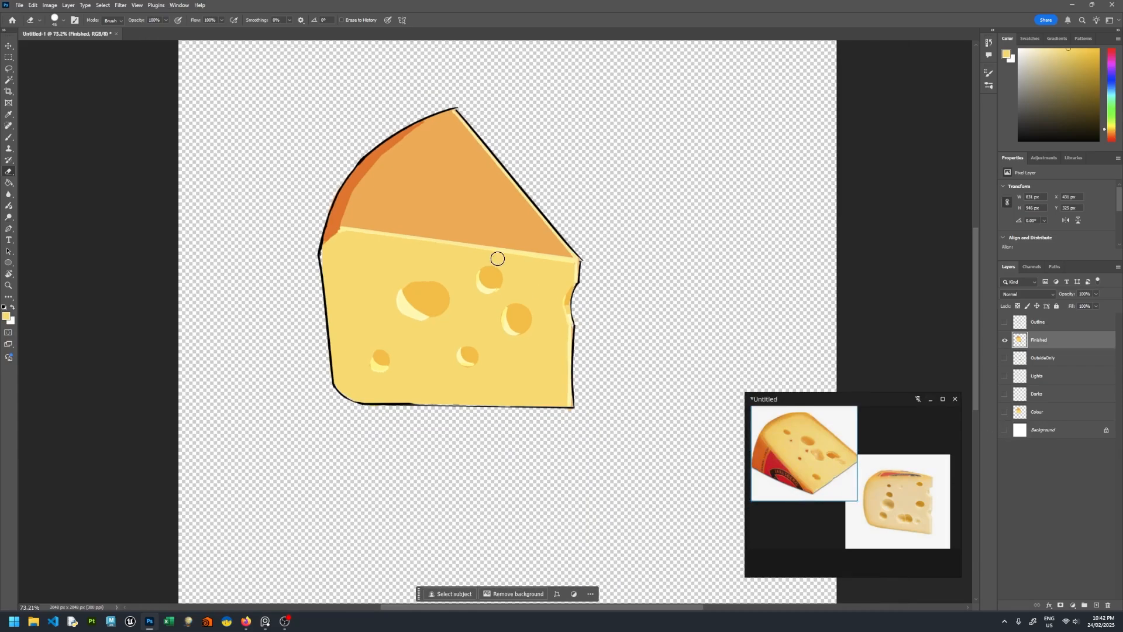
- Export the Finished layer as a transparent PNG named CheeseB in the Cheese folder on the Desktop
{"action": "right_click", "coordinate": [1046, 342]}
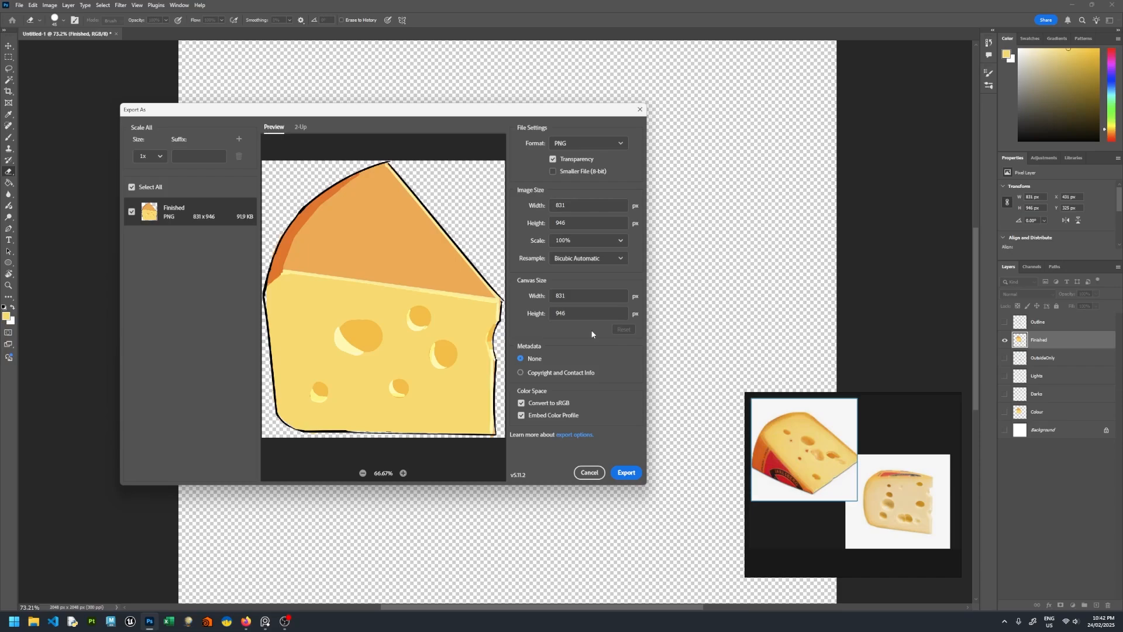
{"action": "left_click", "coordinate": [626, 472]}
{"action": "double_click", "coordinate": [223, 196]}
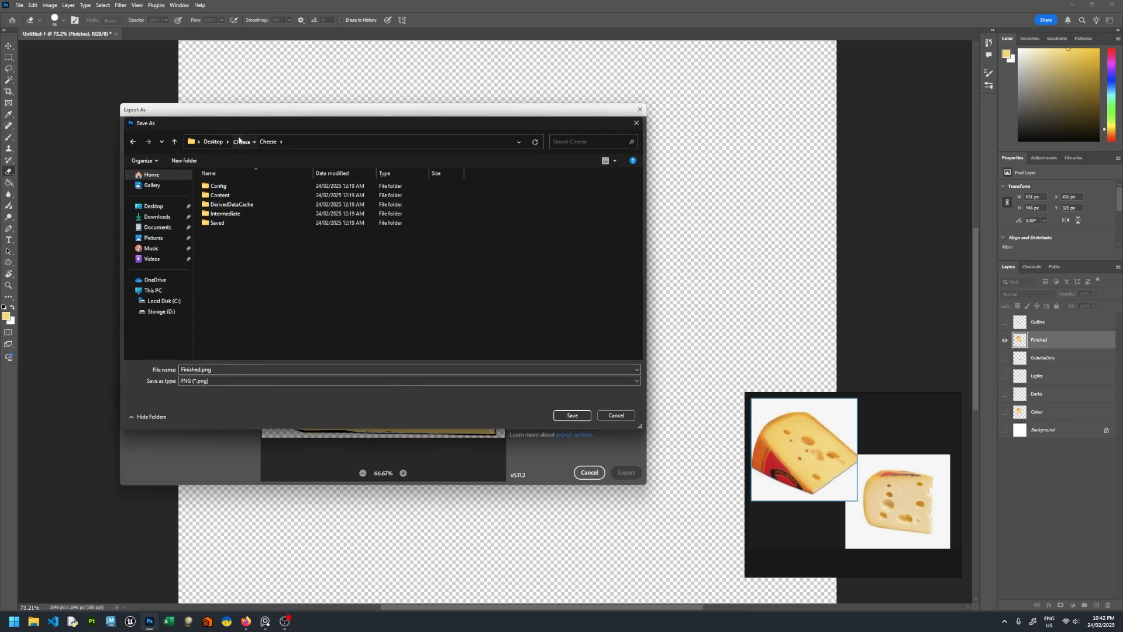
{"action": "left_click", "coordinate": [214, 141]}
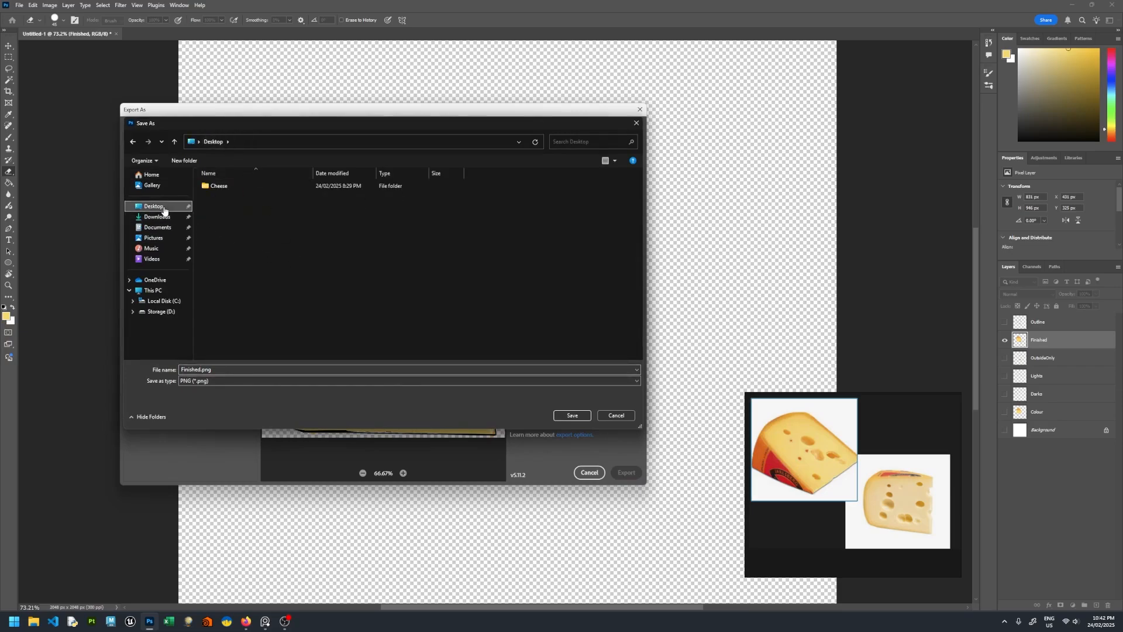
{"action": "double_click", "coordinate": [218, 187]}
{"action": "left_click", "coordinate": [232, 369]}
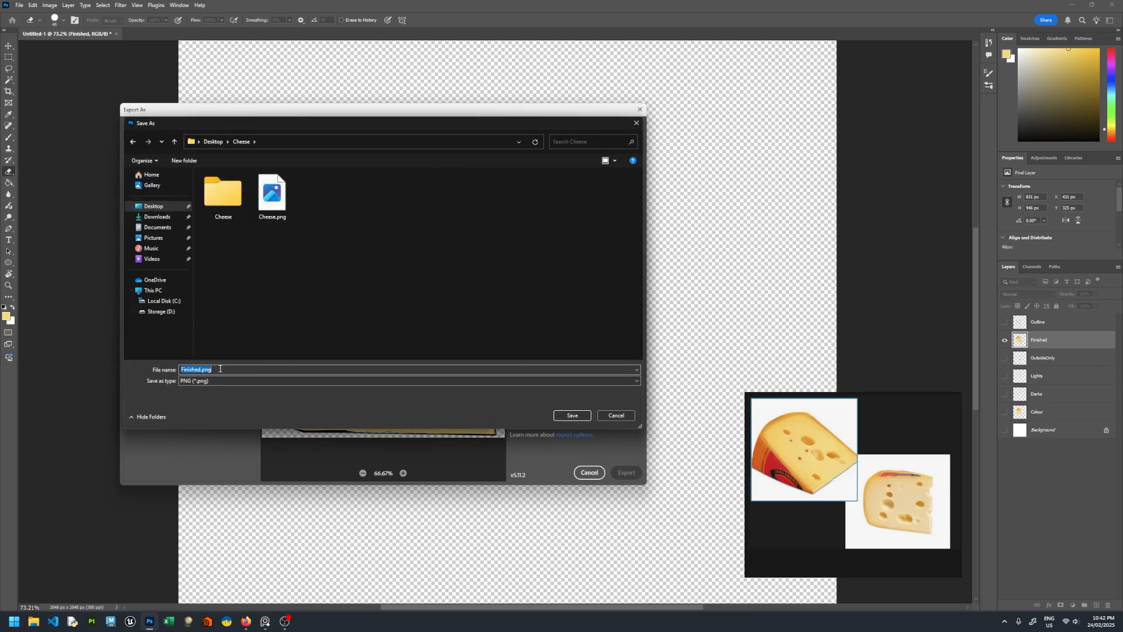
{"action": "type", "text": "Cheese"}
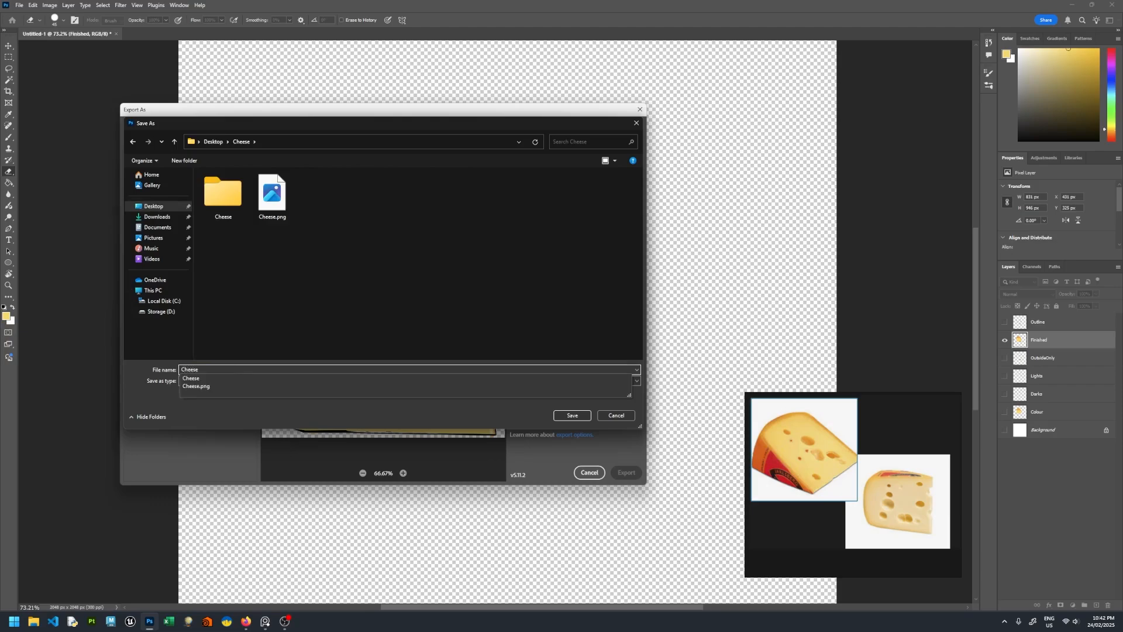
{"action": "type", "text": "B"}
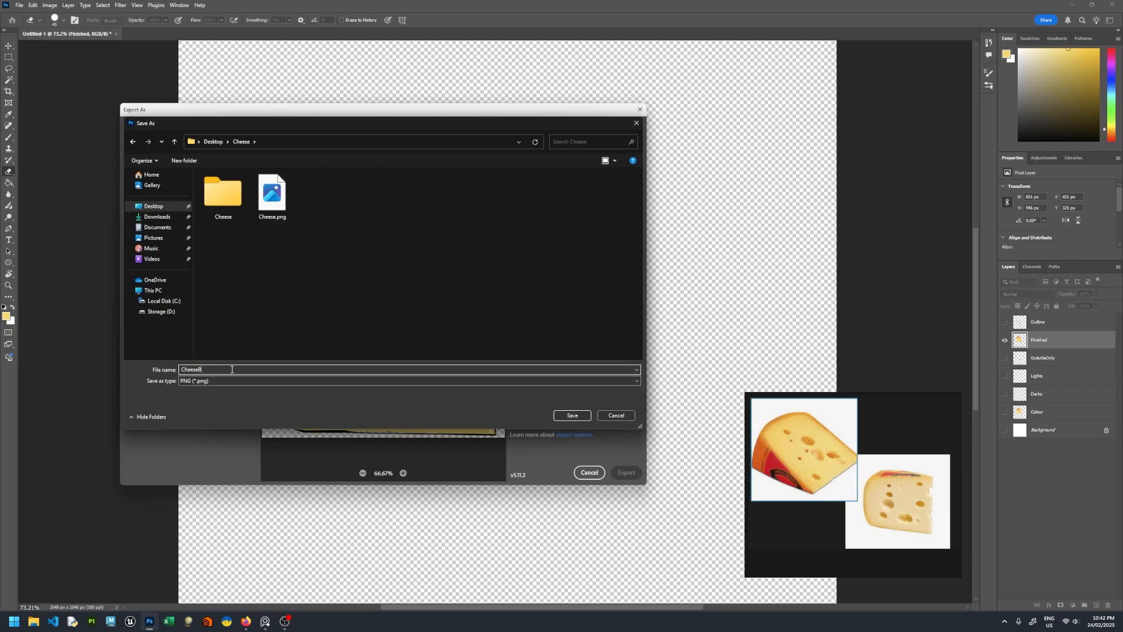
{"action": "left_click", "coordinate": [570, 415]}
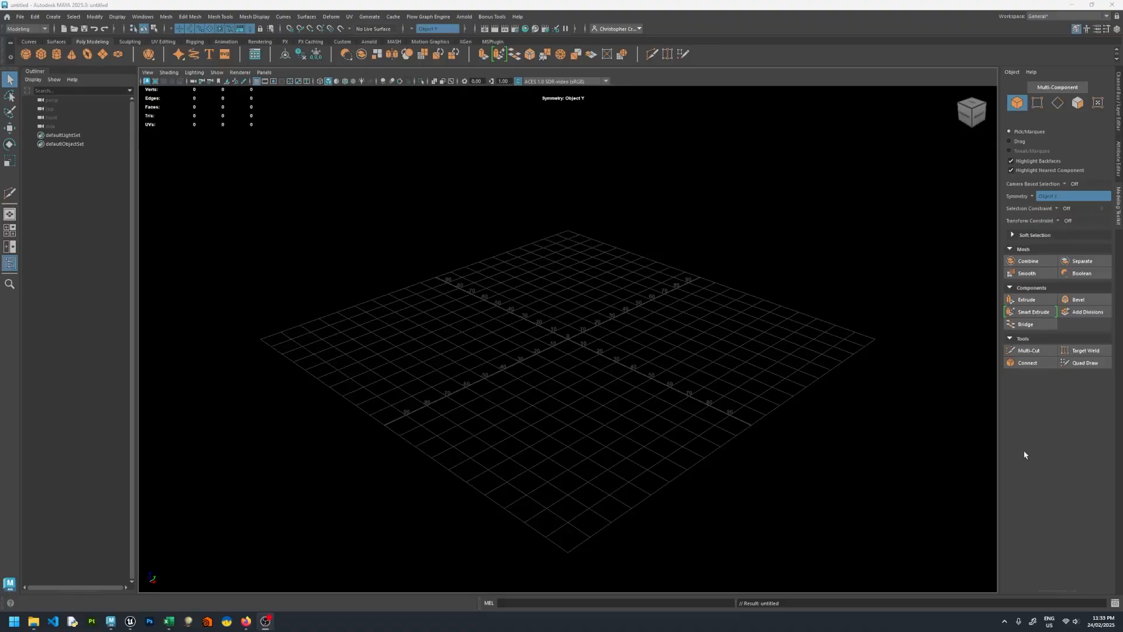
- Create a new project named Maya_Cheese inside the Cheese folder on the Desktop
{"action": "left_click", "coordinate": [20, 17]}
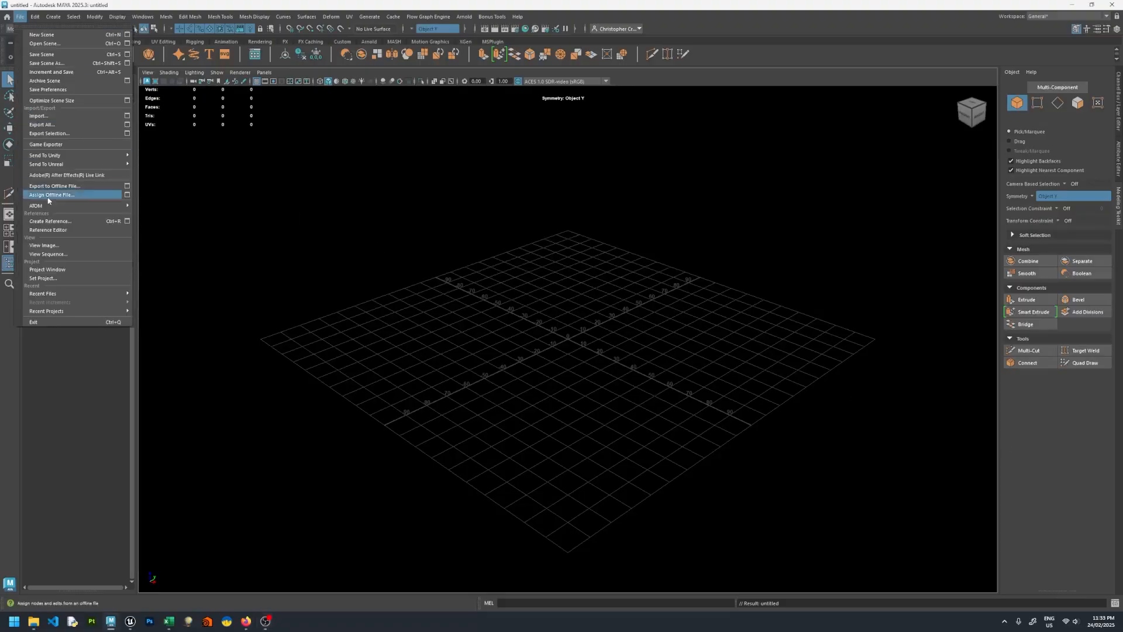
{"action": "left_click", "coordinate": [69, 269]}
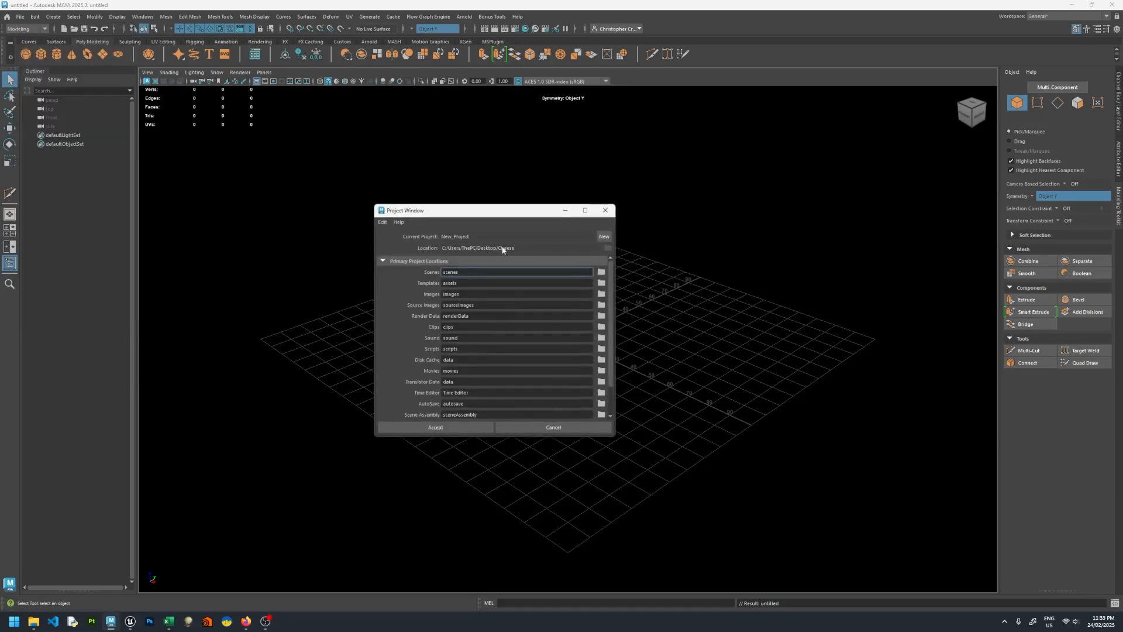
{"action": "left_click", "coordinate": [603, 237]}
{"action": "type", "text": "Maya_Cheese"}
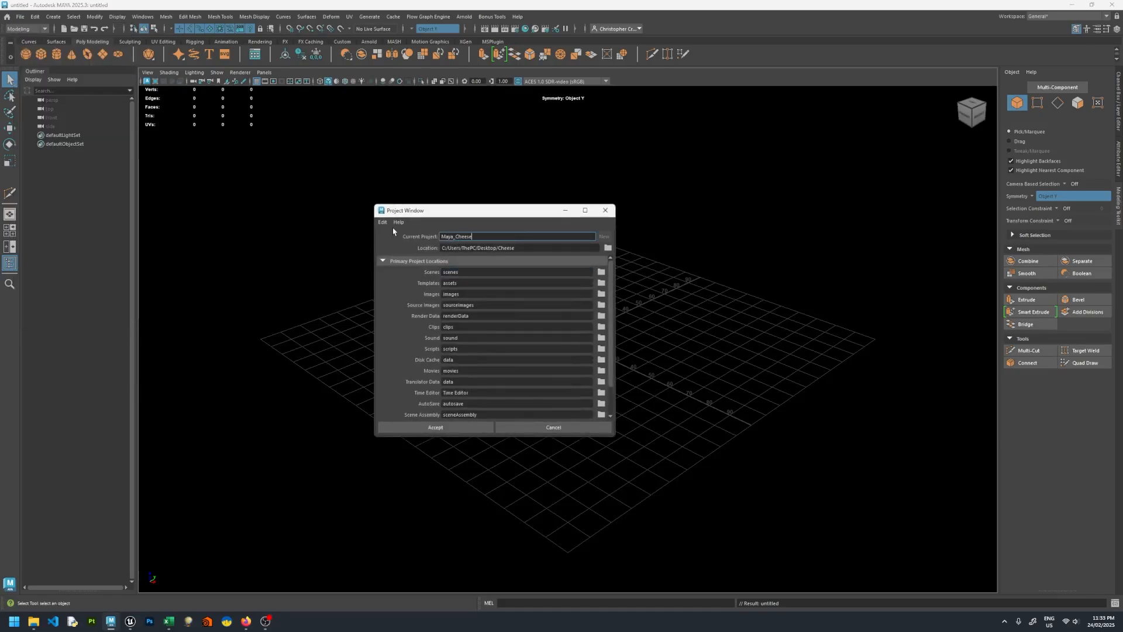
{"action": "left_click", "coordinate": [607, 247]}
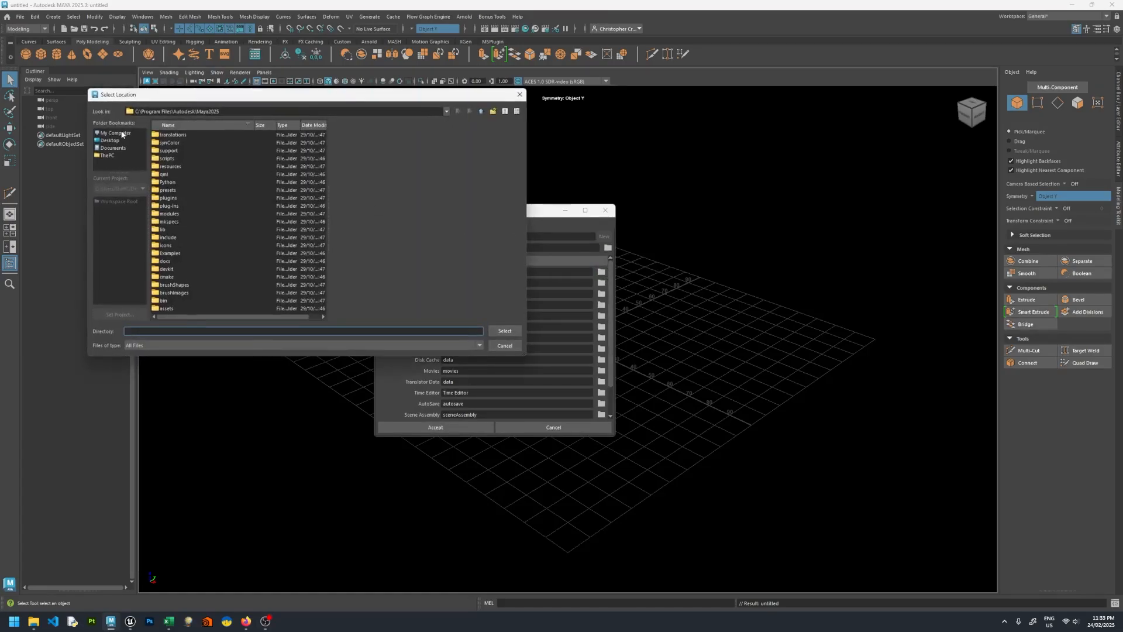
{"action": "left_click", "coordinate": [110, 140]}
{"action": "double_click", "coordinate": [169, 135]}
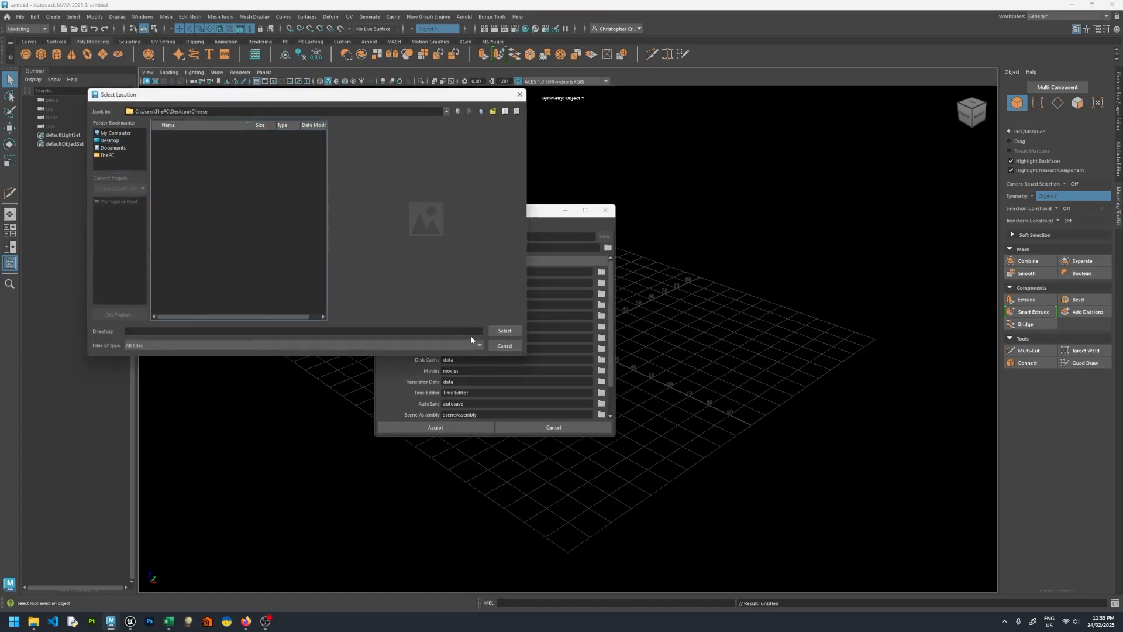
{"action": "left_click", "coordinate": [496, 333]}
{"action": "left_click", "coordinate": [451, 428]}
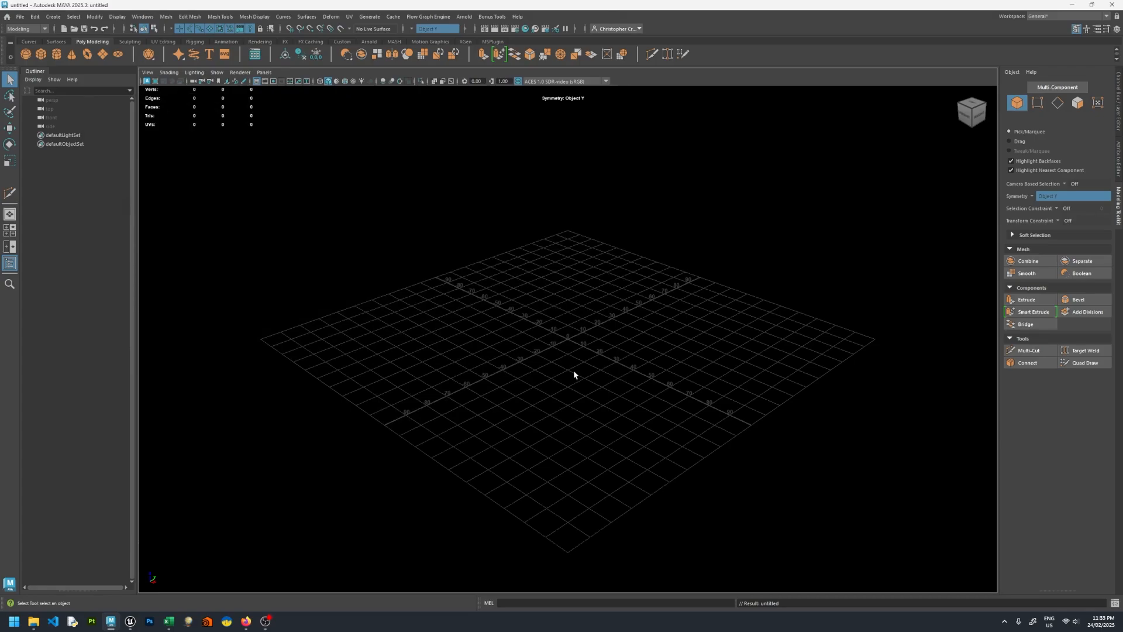
- Copy CheeseB.png into the Maya_Cheese project's images folder in File Explorer and return to Maya
{"action": "left_click", "coordinate": [34, 621]}
{"action": "left_click_drag", "start_coordinate": [681, 139], "coordinate": [543, 165]}
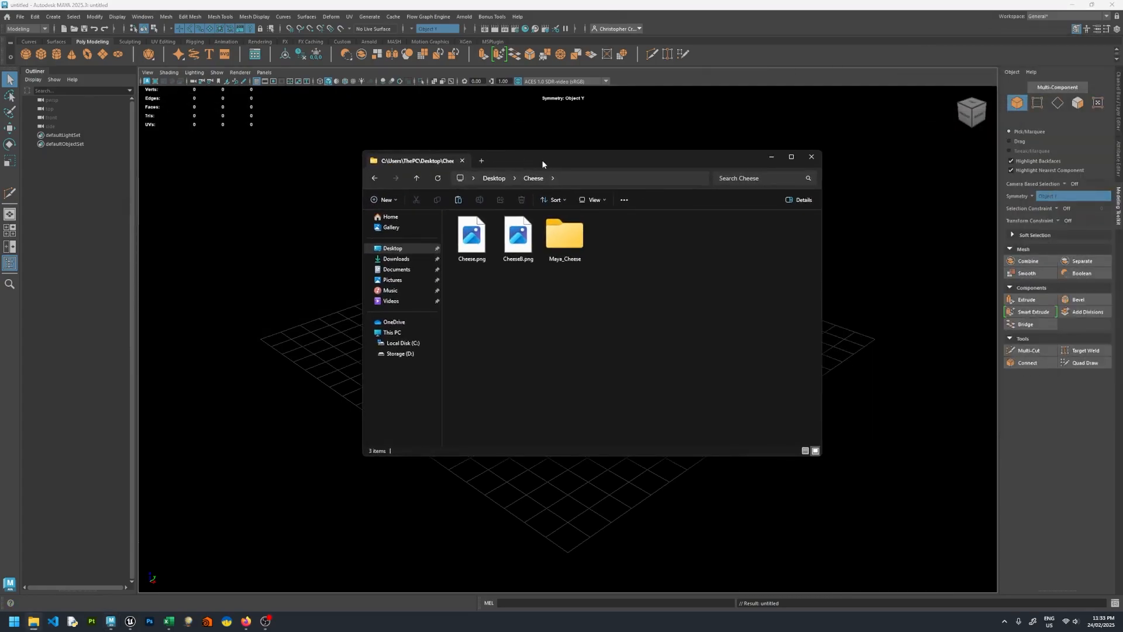
{"action": "left_click", "coordinate": [526, 252]}
{"action": "double_click", "coordinate": [557, 244]}
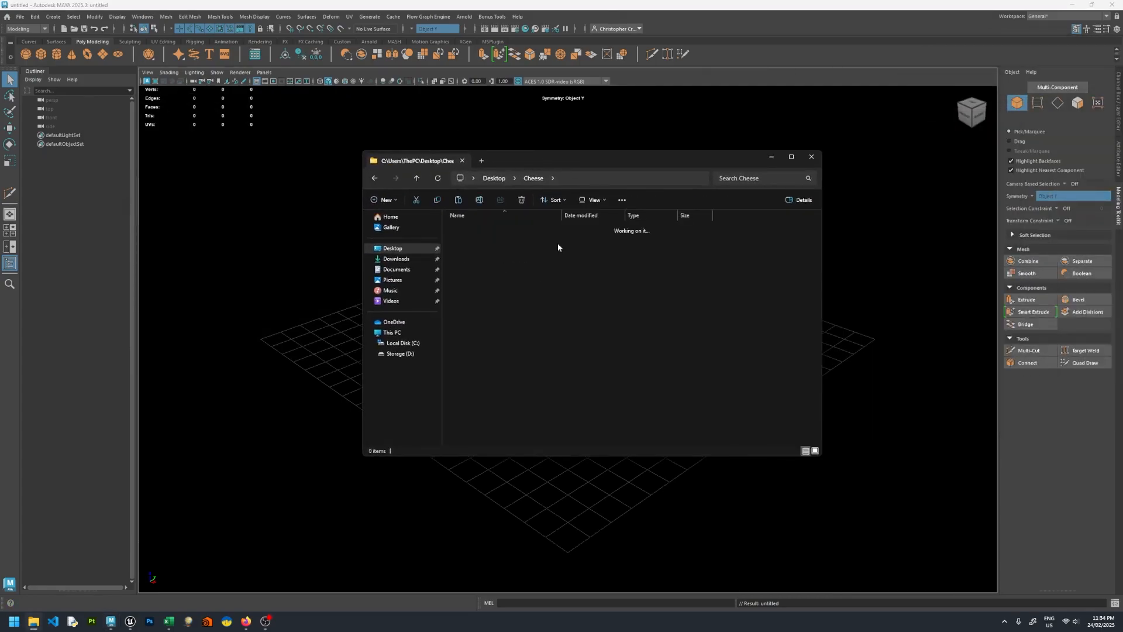
{"action": "double_click", "coordinate": [483, 275]}
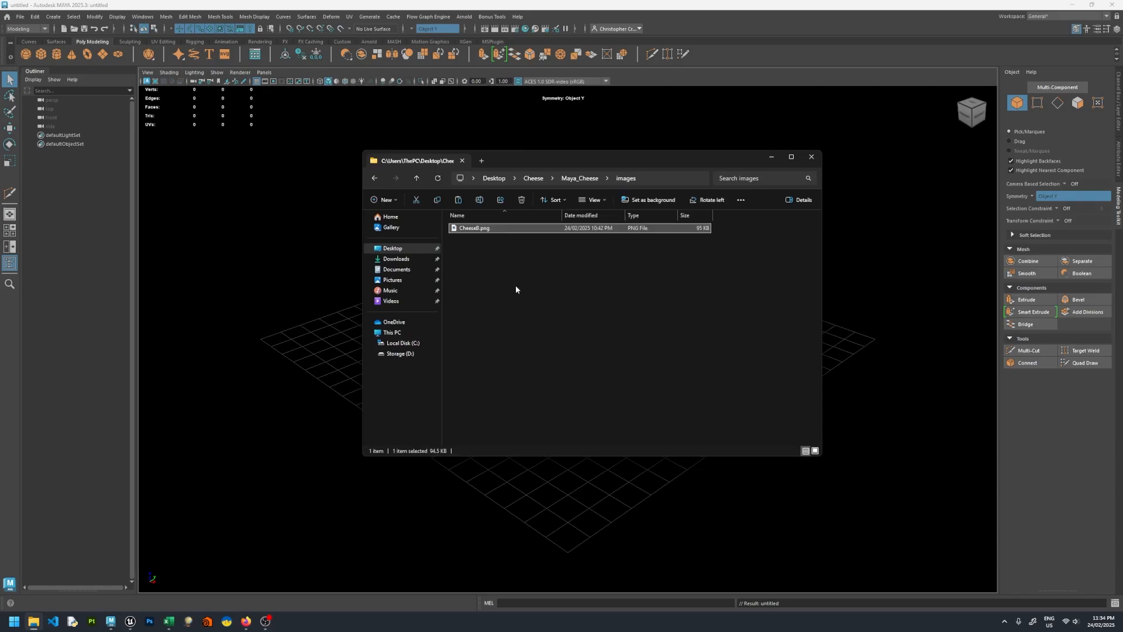
{"action": "left_click", "coordinate": [534, 178]}
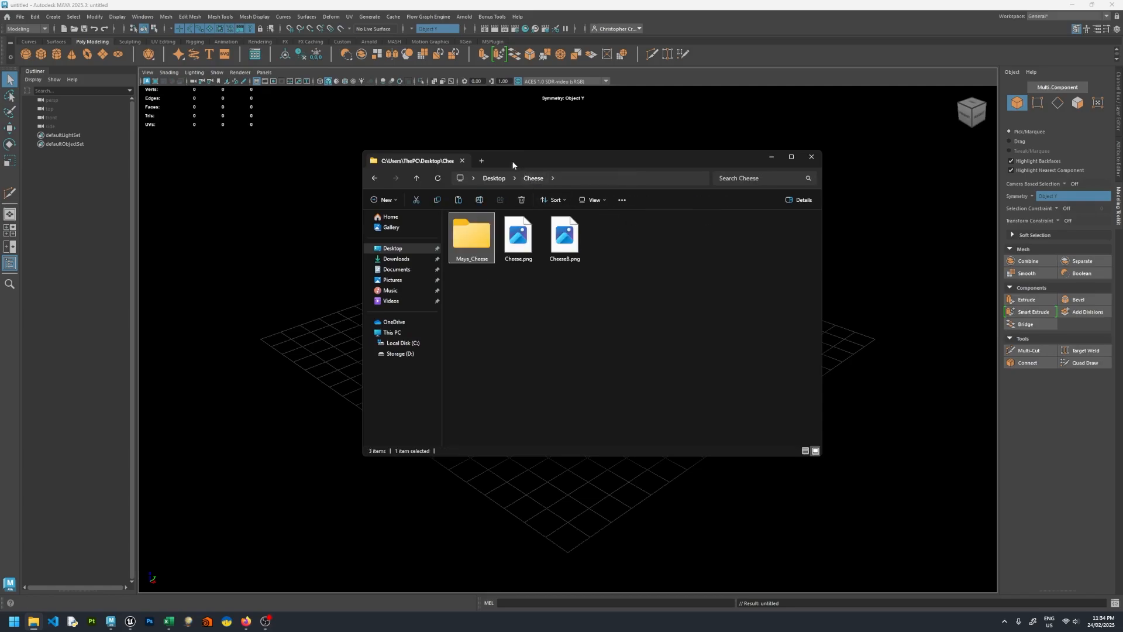
{"action": "left_click", "coordinate": [595, 4]}
- Save the scene as Cheese in the project's scenes folder, using the Maya Binary format
{"action": "left_click", "coordinate": [21, 16]}
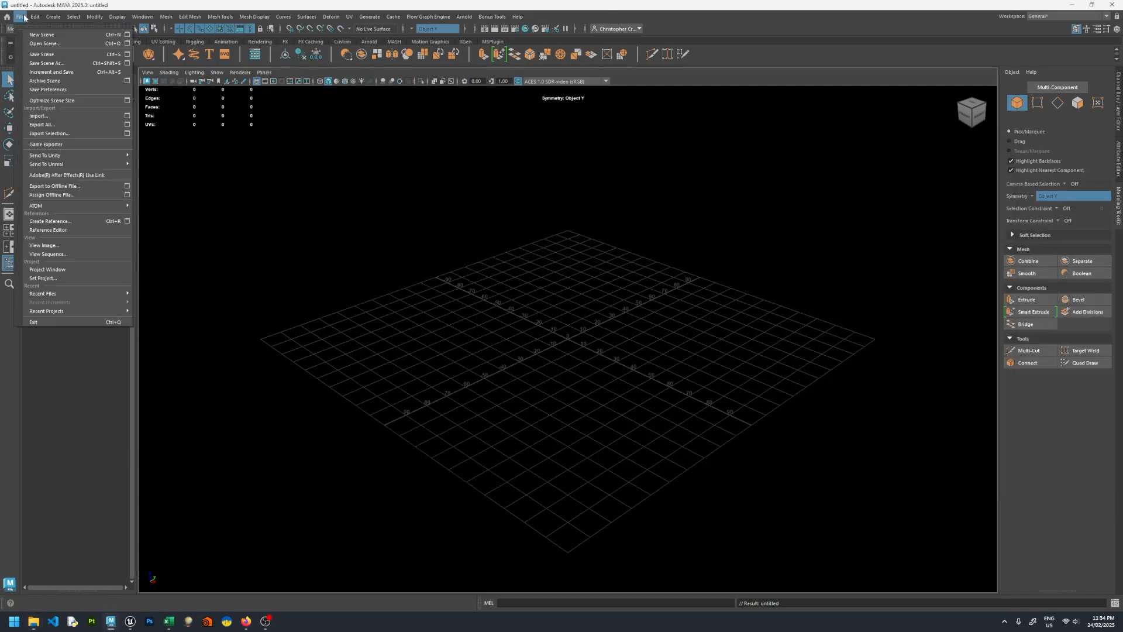
{"action": "left_click", "coordinate": [41, 56]}
{"action": "type", "text": "Cheese"}
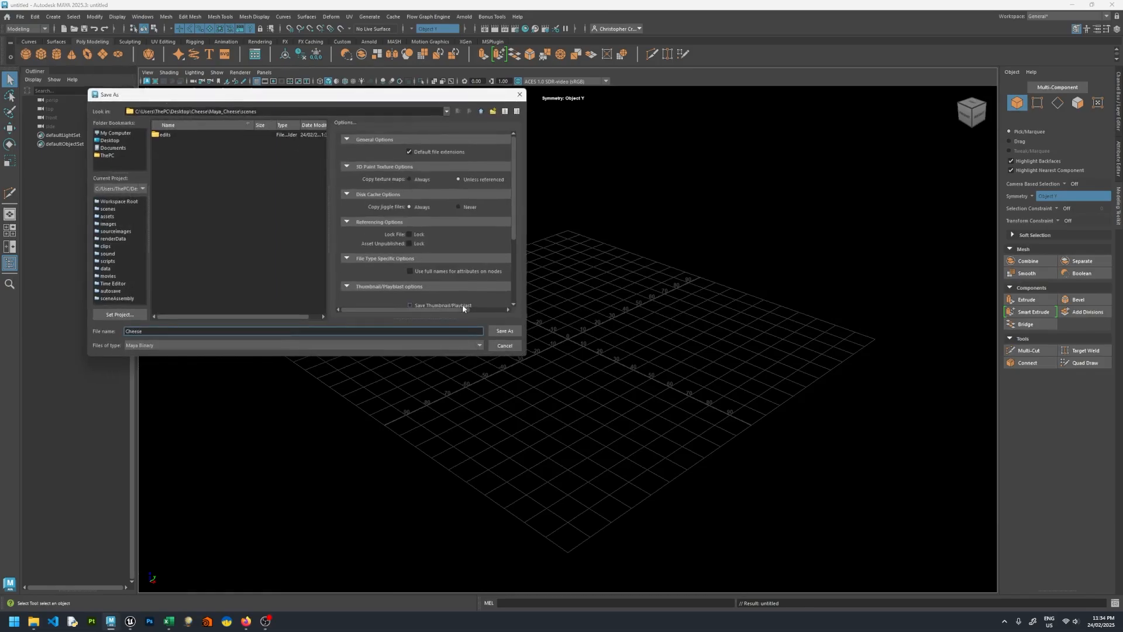
{"action": "left_click", "coordinate": [504, 330]}
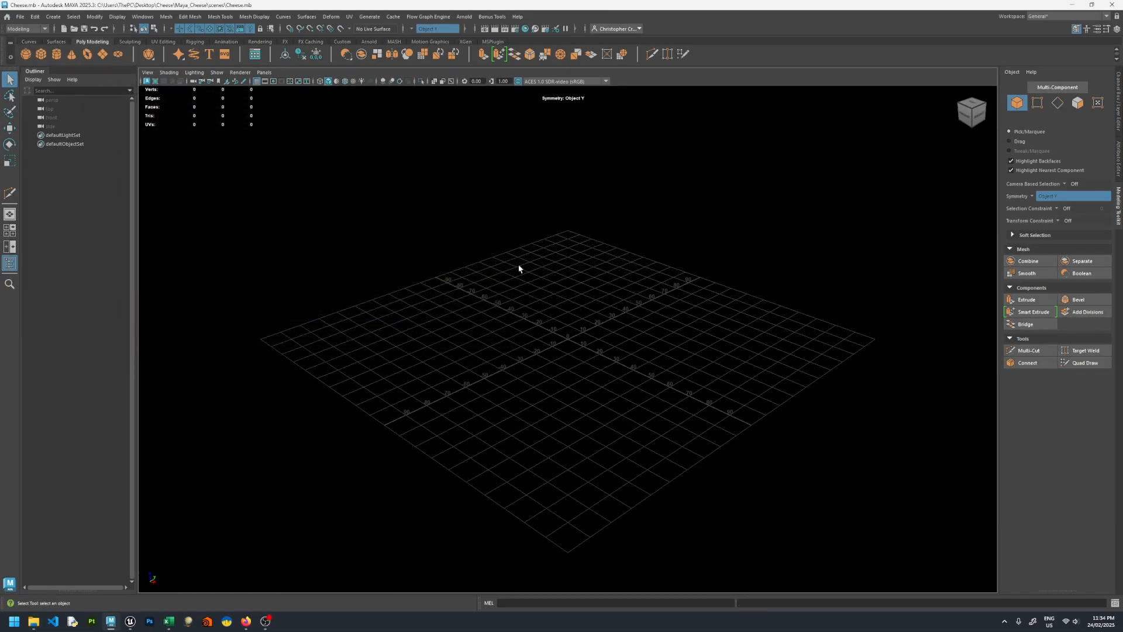
- Create a polygon cube at the centre of the grid and frame it in the view
{"action": "left_click_drag", "start_coordinate": [519, 269], "coordinate": [563, 291], "text": "alt"}
{"action": "left_click", "coordinate": [41, 54]}
{"action": "key", "text": "f"}
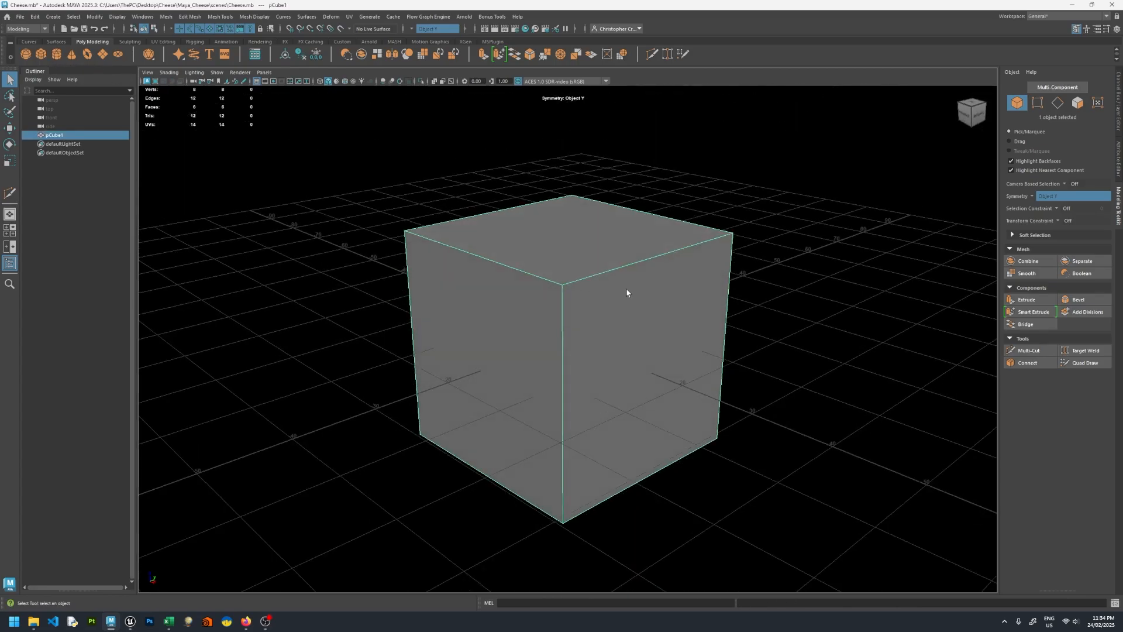
- Turn symmetry off and Target Weld one vertical edge of the cube onto a neighbouring edge to form a triangular wedge
{"action": "right_click_drag", "start_coordinate": [711, 265], "coordinate": [714, 237]}
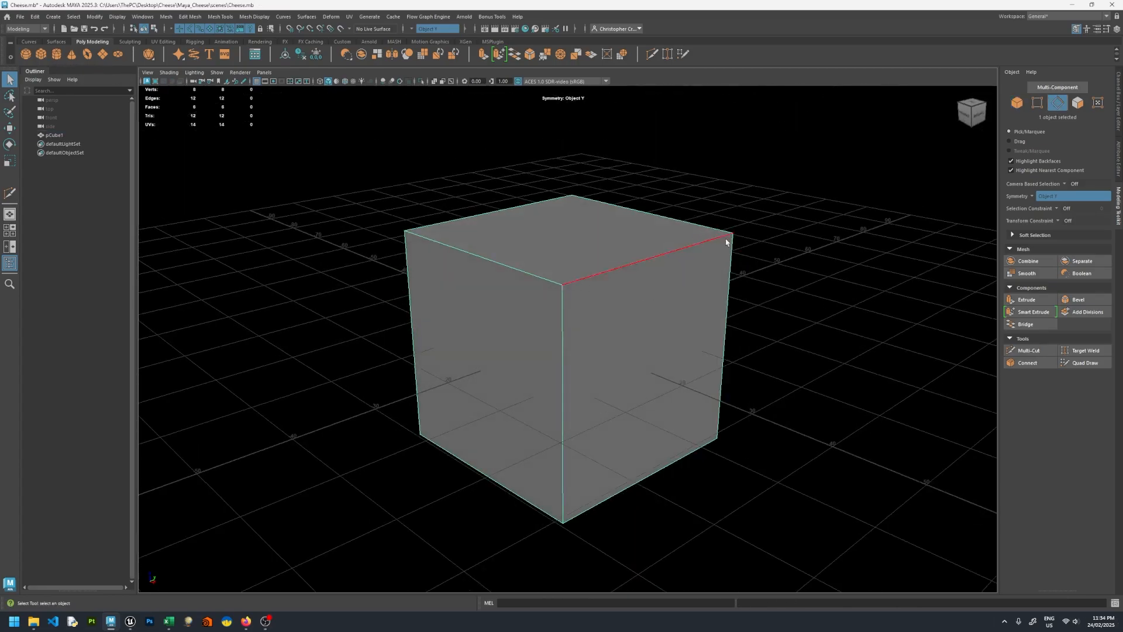
{"action": "left_click", "coordinate": [1085, 350]}
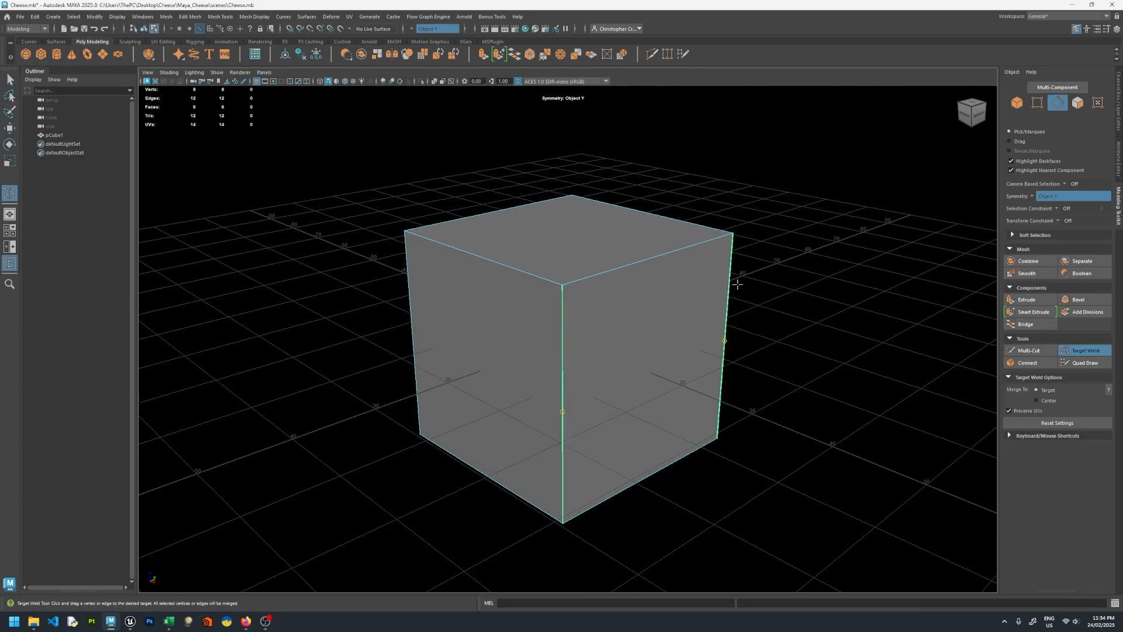
{"action": "left_click", "coordinate": [1035, 196]}
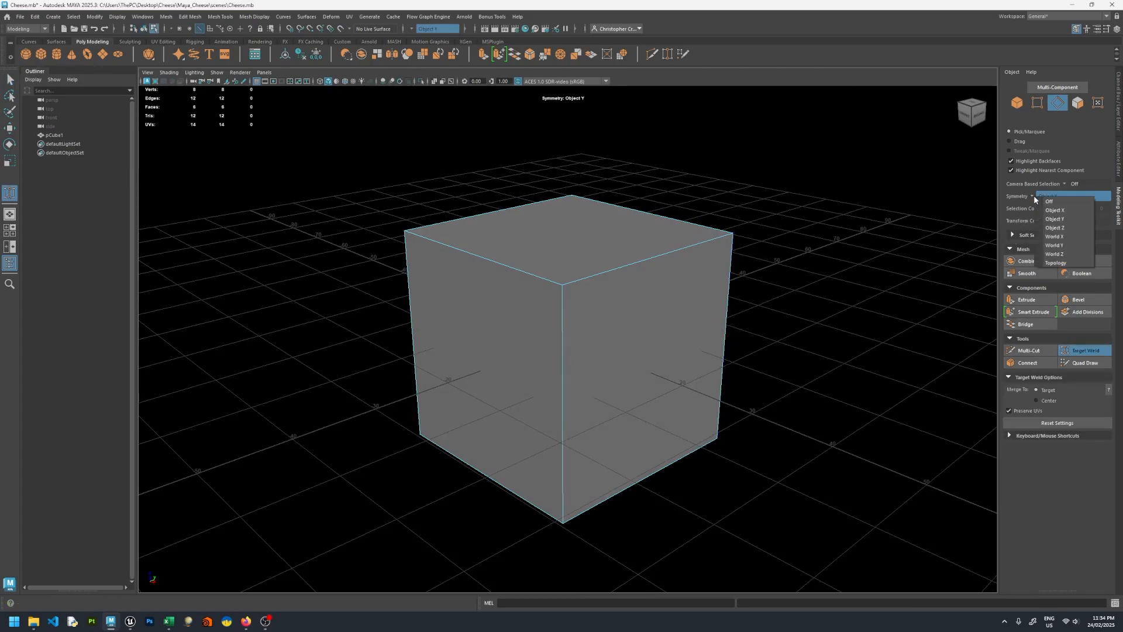
{"action": "left_click", "coordinate": [1049, 201]}
{"action": "left_click_drag", "start_coordinate": [728, 336], "coordinate": [645, 294]}
- Move the wedge's vertical tip edge along Y to 0 so the point is centred
{"action": "key", "text": "w"}
{"action": "left_click", "coordinate": [457, 424]}
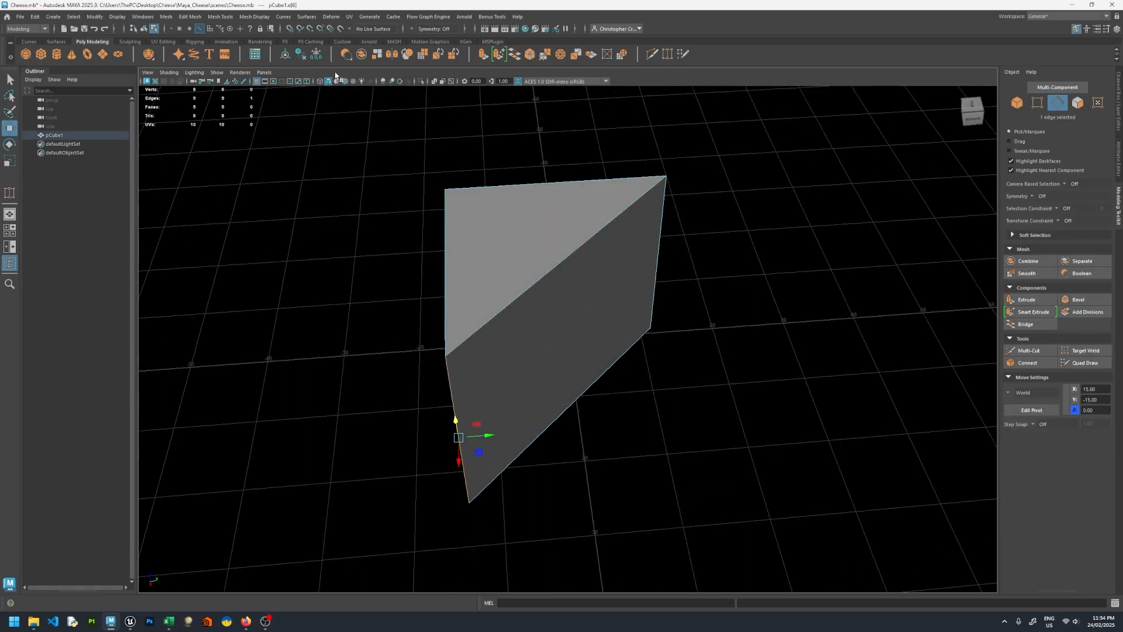
{"action": "left_click_drag", "start_coordinate": [485, 436], "coordinate": [700, 433]}
{"action": "left_click_drag", "start_coordinate": [697, 349], "coordinate": [702, 344]}
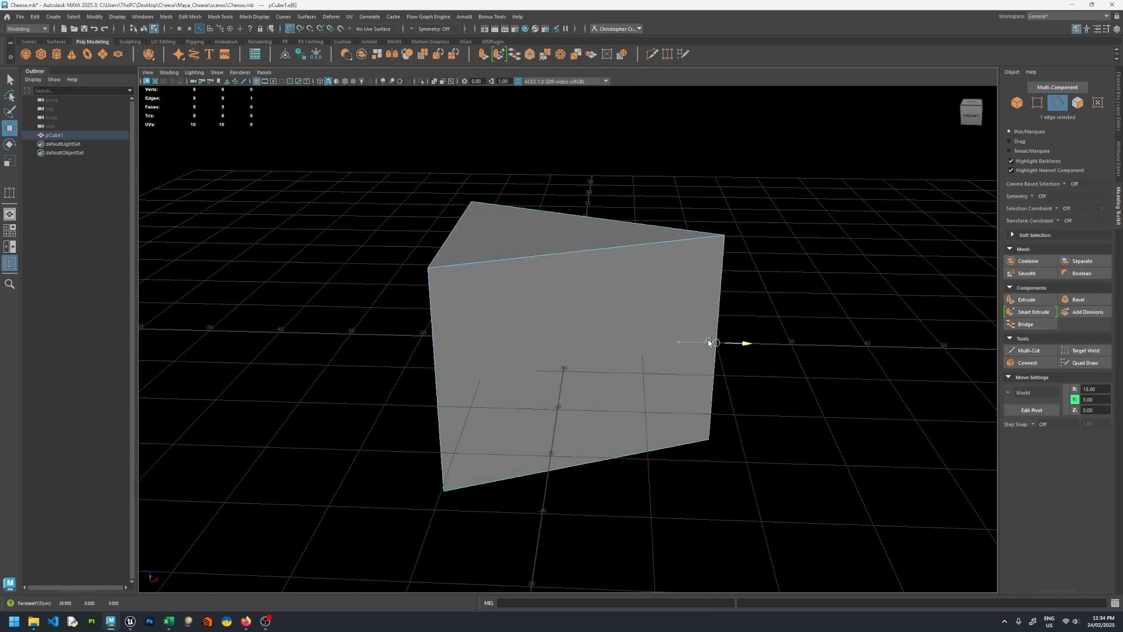
- Select the wedge's top and bottom faces and scale them closer together to reduce the height
{"action": "left_click_drag", "start_coordinate": [709, 342], "coordinate": [639, 323], "text": "alt"}
{"action": "key", "text": "F11"}
{"action": "left_click", "coordinate": [602, 301]}
{"action": "left_click", "coordinate": [571, 394], "text": "shift"}
{"action": "key", "text": "r"}
- Insert a vertical edge in the middle of the wedge's back face and pull it outward to X -20
{"action": "key", "text": "ctrl+shift+x"}
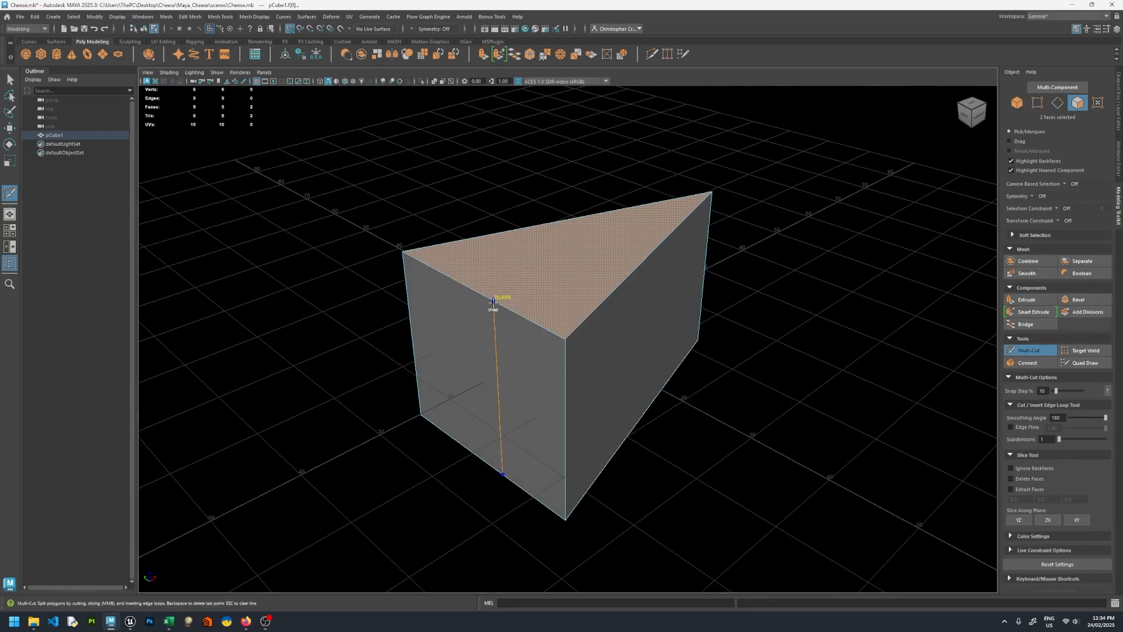
{"action": "left_click", "coordinate": [476, 297], "text": "ctrl"}
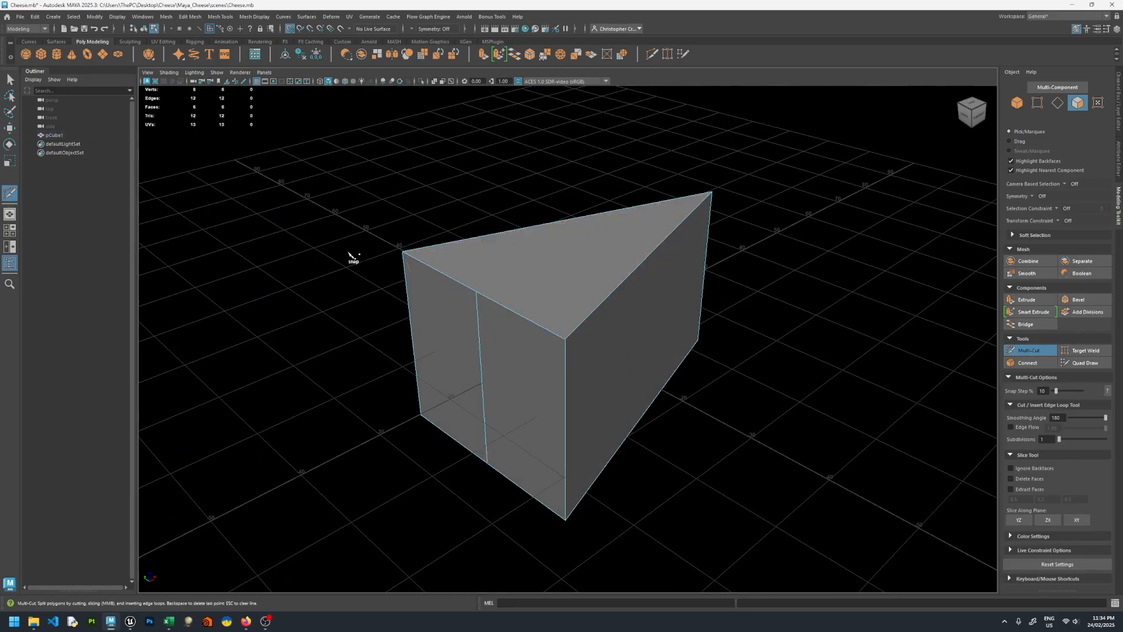
{"action": "left_click", "coordinate": [10, 79]}
{"action": "right_click", "coordinate": [303, 147]}
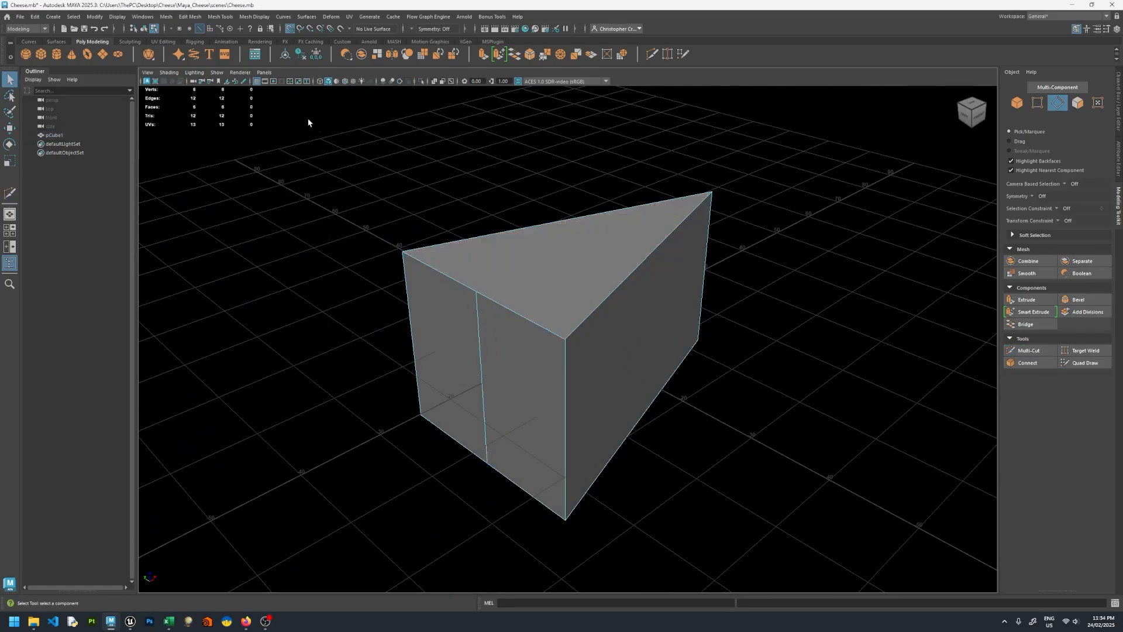
{"action": "left_click", "coordinate": [477, 328]}
{"action": "key", "text": "w"}
{"action": "left_click_drag", "start_coordinate": [491, 375], "coordinate": [493, 288]}
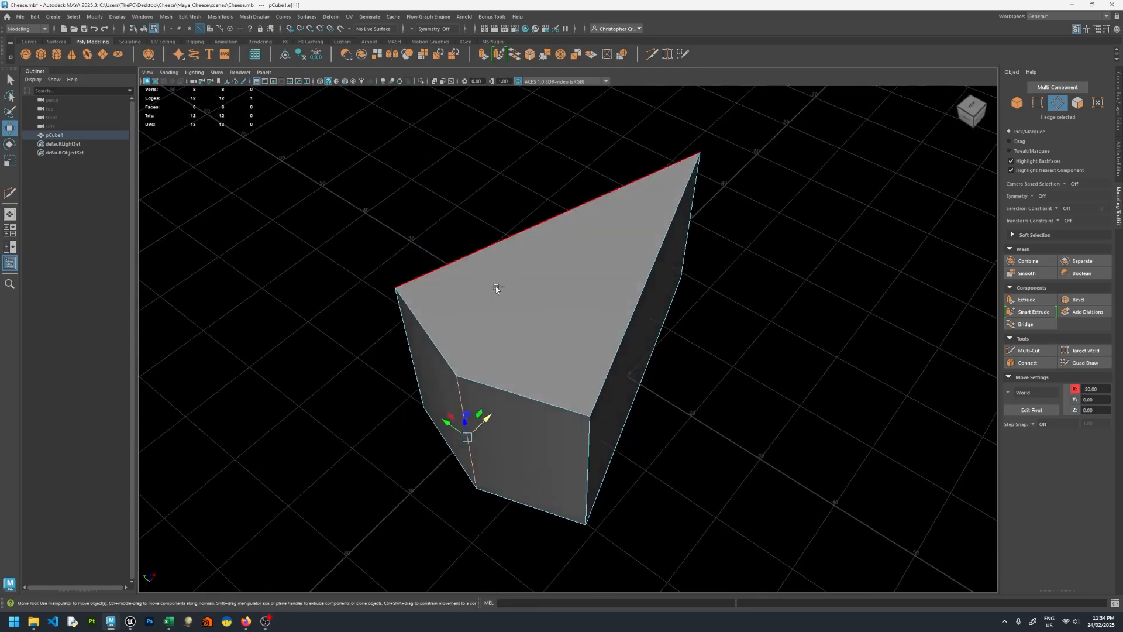
- Bevel the pulled-out back edge with 4 segments and a fraction of 0.7 to round the rind side
{"action": "key", "text": "ctrl+b"}
{"action": "left_click_drag", "start_coordinate": [507, 334], "coordinate": [556, 292], "text": "alt"}
{"action": "left_click_drag", "start_coordinate": [816, 237], "coordinate": [733, 303]}
{"action": "left_click_drag", "start_coordinate": [664, 276], "coordinate": [716, 296], "text": "alt"}
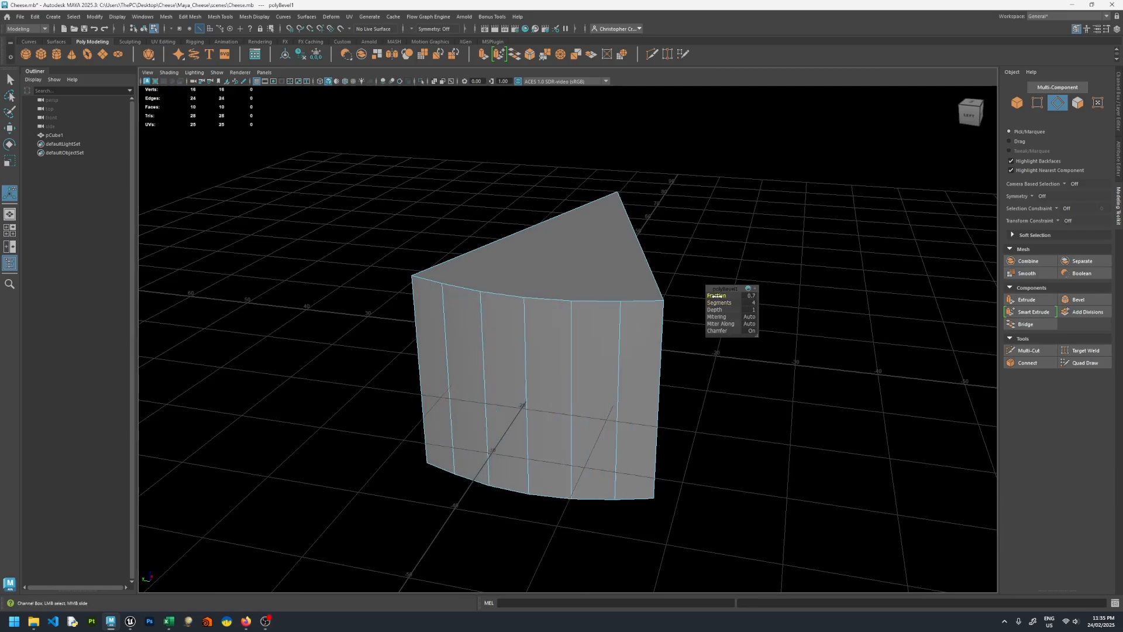
- Try bevel fractions of 0.75 and 0.7 on the rounded back
{"action": "left_click", "coordinate": [749, 296]}
{"action": "type", "text": "0.75"}
{"action": "key", "text": "Return"}
{"action": "left_click", "coordinate": [750, 295]}
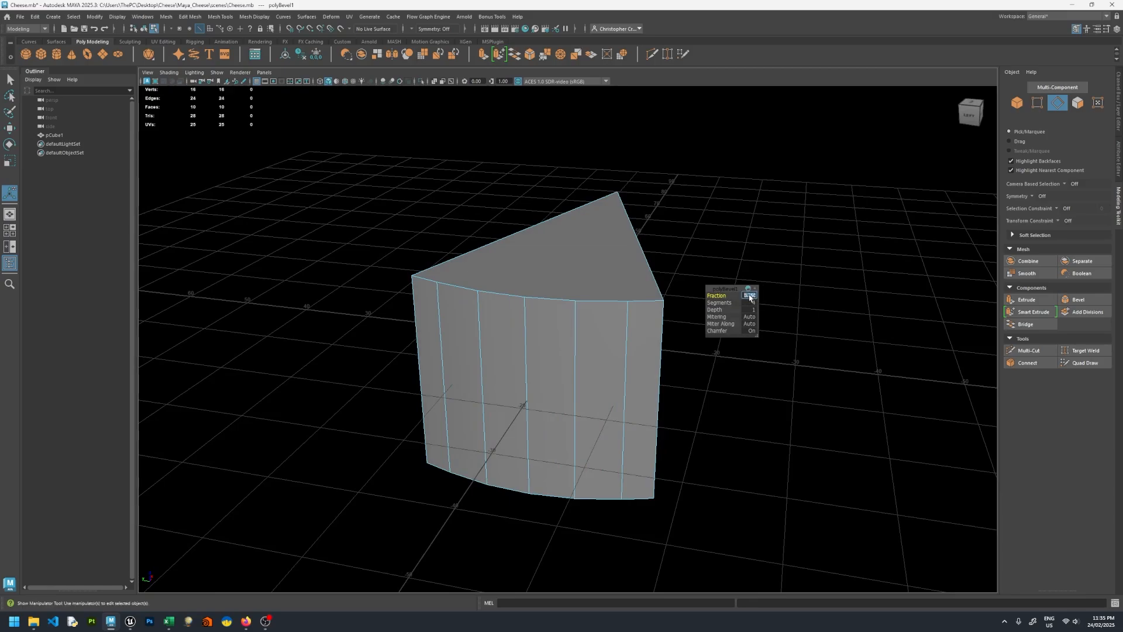
{"action": "type", "text": "0.7"}
{"action": "key", "text": "Return"}
{"action": "mouse_move", "coordinate": [673, 260]}
{"action": "left_mouse_down", "text": "alt"}
{"action": "mouse_move", "coordinate": [665, 245]}
{"action": "mouse_move", "coordinate": [623, 244]}
{"action": "mouse_move", "coordinate": [667, 245]}
{"action": "left_mouse_up", "text": "alt"}
- Set the bevel's fraction to 0.66 to even out the segments of the curved back
{"action": "left_click", "coordinate": [750, 296]}
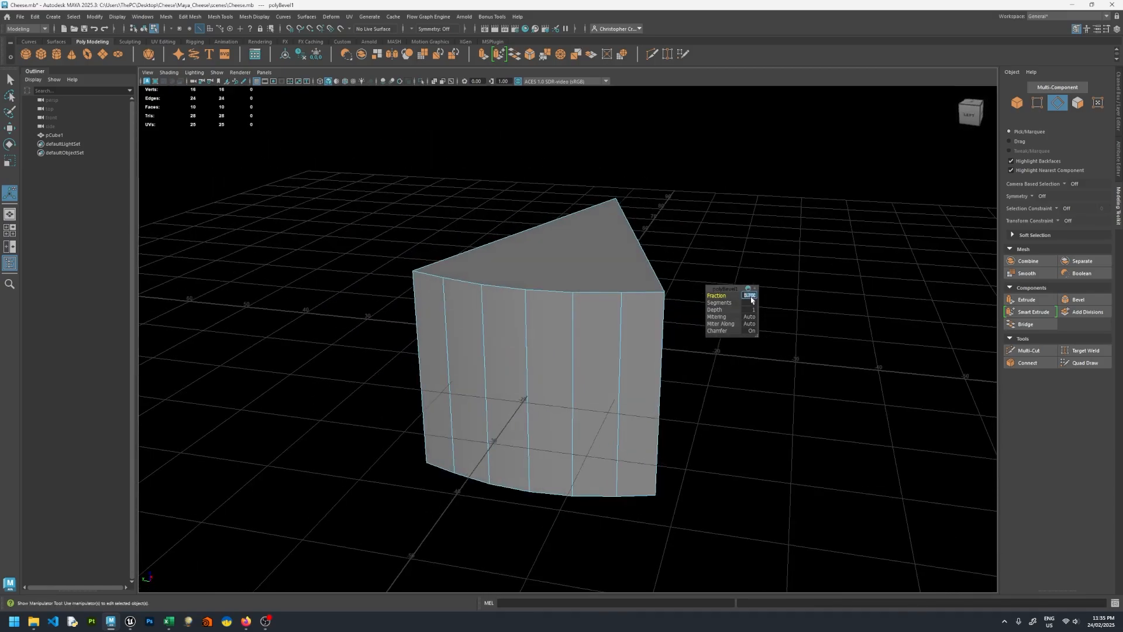
{"action": "type", "text": ".66"}
{"action": "key", "text": "Return"}
- Insert three evenly spaced vertical edges on each of the wedge's two long flat sides with Multi-Cut
{"action": "left_click_drag", "start_coordinate": [745, 293], "coordinate": [597, 302], "text": "alt"}
{"action": "left_click", "coordinate": [1029, 350]}
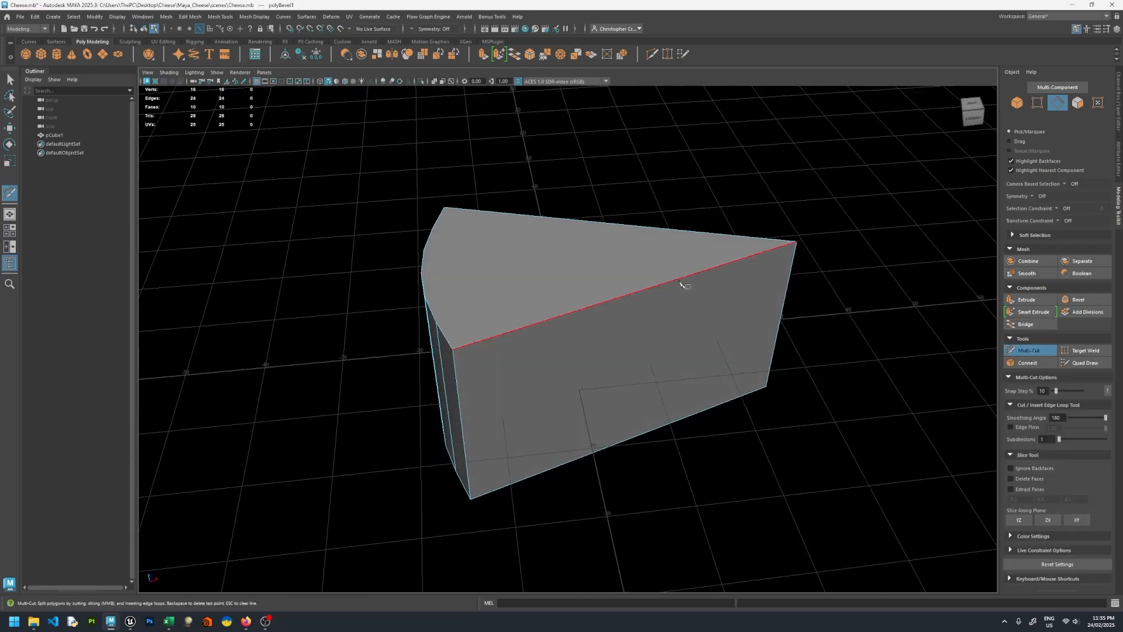
{"action": "left_click_drag", "start_coordinate": [682, 283], "coordinate": [609, 296], "text": "alt"}
{"action": "left_click", "coordinate": [627, 303], "text": "ctrl"}
{"action": "left_click", "coordinate": [565, 301], "text": "ctrl"}
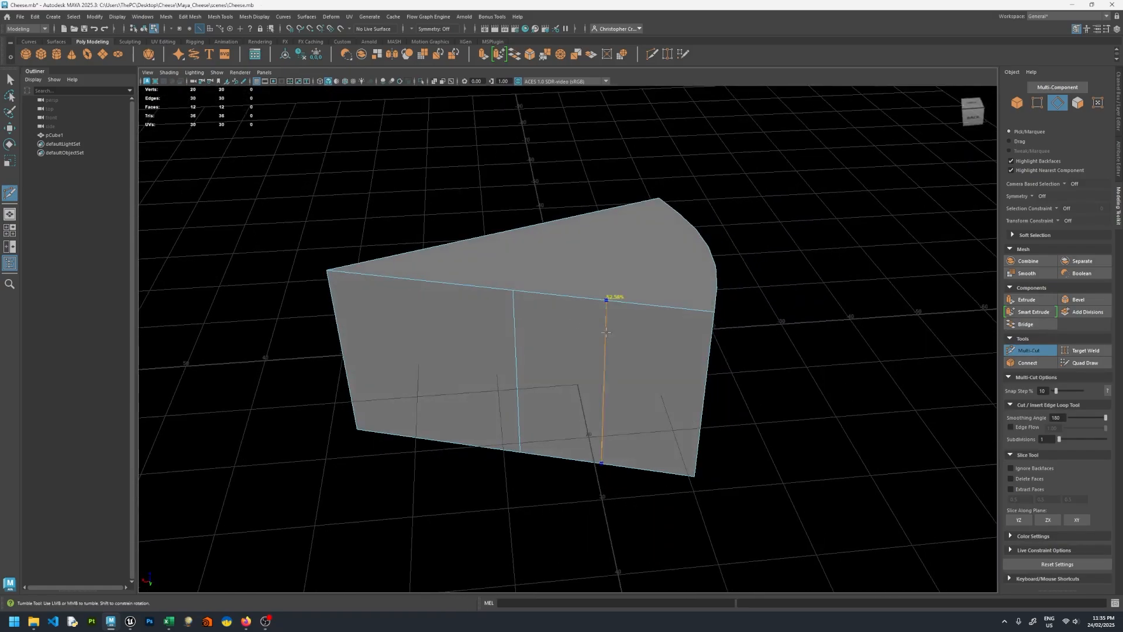
{"action": "left_click", "coordinate": [610, 340], "text": "ctrl"}
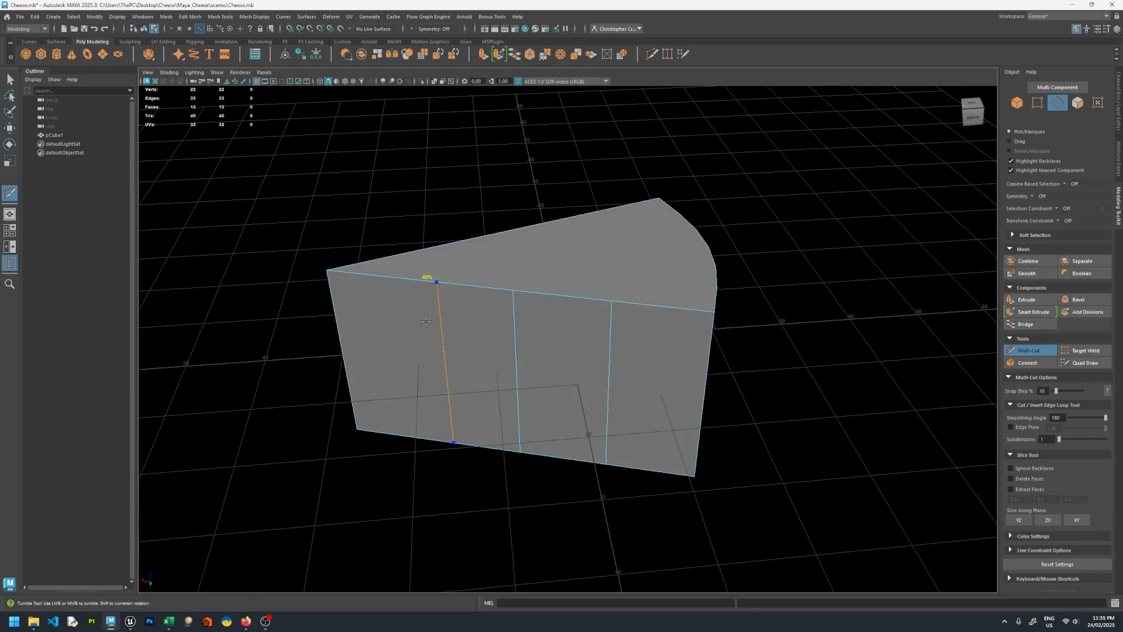
{"action": "left_click", "coordinate": [417, 321], "text": "ctrl"}
{"action": "left_click_drag", "start_coordinate": [418, 321], "coordinate": [711, 295], "text": "alt"}
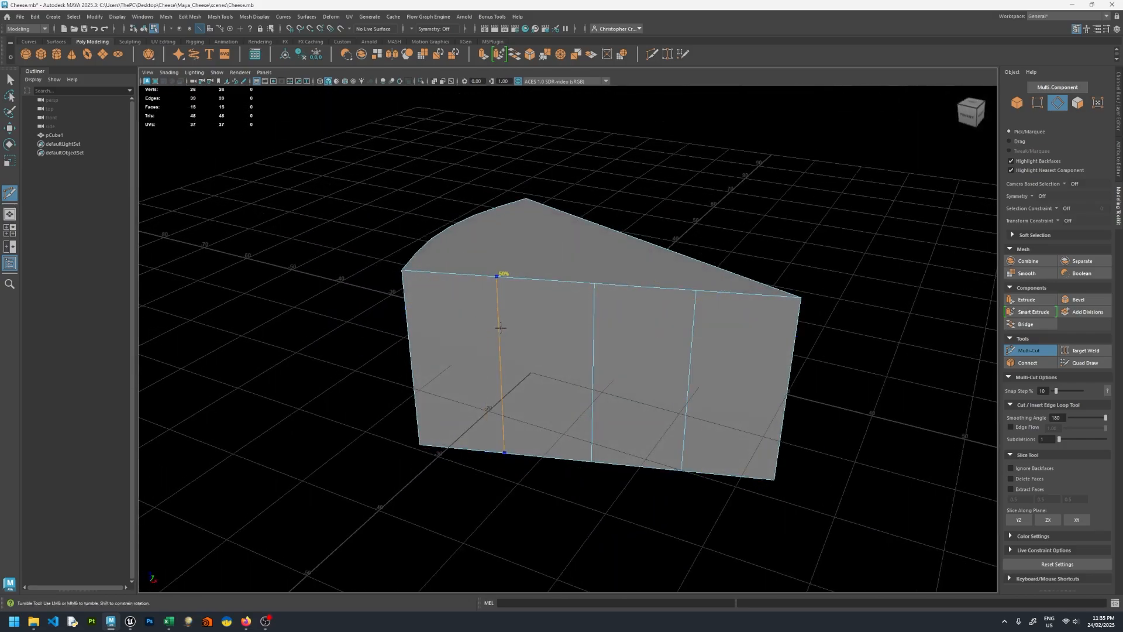
{"action": "left_click", "coordinate": [501, 327], "text": "ctrl"}
- Cut across the top and bottom faces, connecting the vertical side edges nearest the curved back
{"action": "left_click_drag", "start_coordinate": [514, 296], "coordinate": [534, 283], "text": "alt"}
{"action": "mouse_move", "coordinate": [567, 334]}
{"action": "left_mouse_down", "text": "alt"}
{"action": "mouse_move", "coordinate": [585, 246]}
{"action": "mouse_move", "coordinate": [582, 291]}
{"action": "mouse_move", "coordinate": [551, 326]}
{"action": "mouse_move", "coordinate": [584, 259]}
{"action": "mouse_move", "coordinate": [558, 325]}
{"action": "left_mouse_up", "text": "alt"}
{"action": "left_click", "coordinate": [578, 218]}
{"action": "key", "text": "Return"}
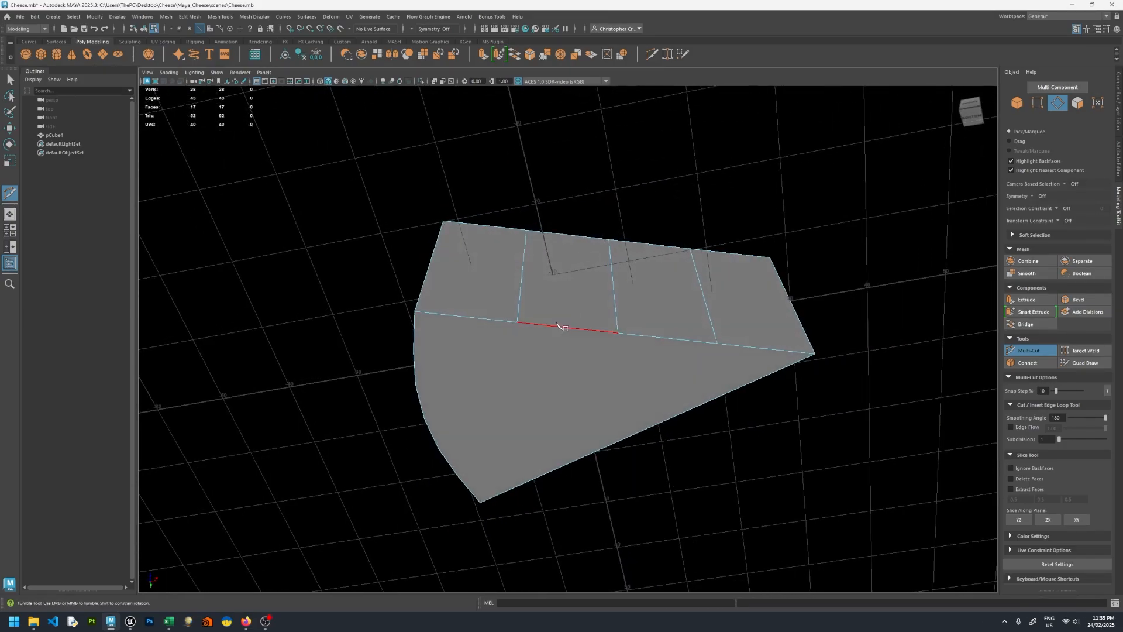
{"action": "left_click", "coordinate": [518, 322]}
{"action": "left_click", "coordinate": [557, 468]}
- Cut from the middle vertex of the curved back to the cross edge on the top and bottom faces
{"action": "left_click_drag", "start_coordinate": [579, 312], "coordinate": [637, 376], "text": "alt"}
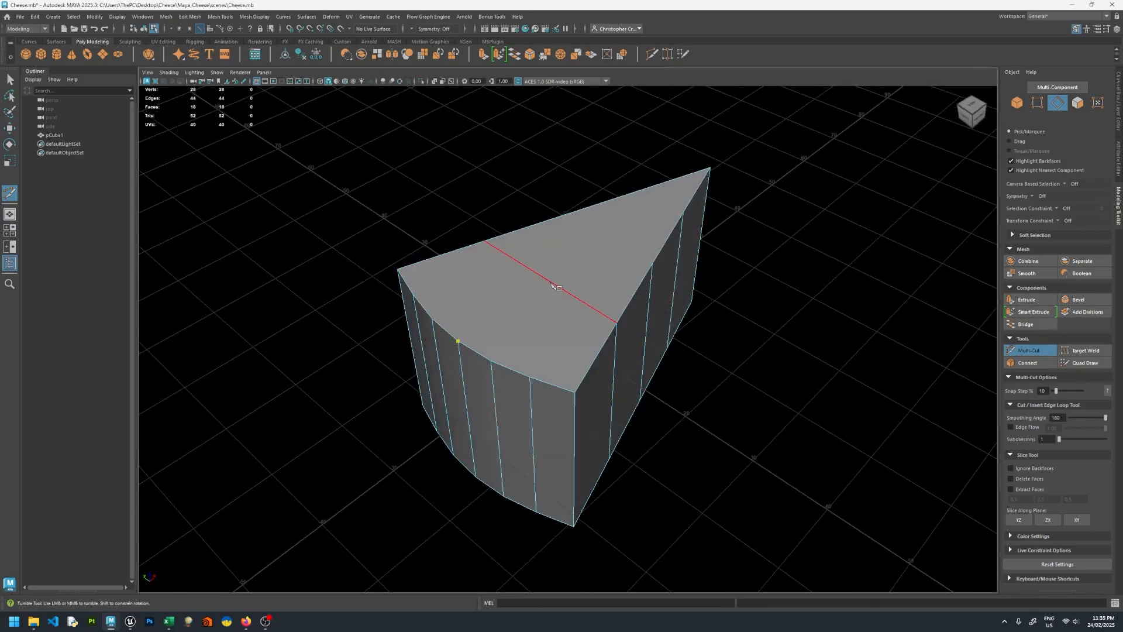
{"action": "left_click", "coordinate": [588, 303]}
{"action": "left_click_drag", "start_coordinate": [588, 303], "coordinate": [468, 292], "text": "alt"}
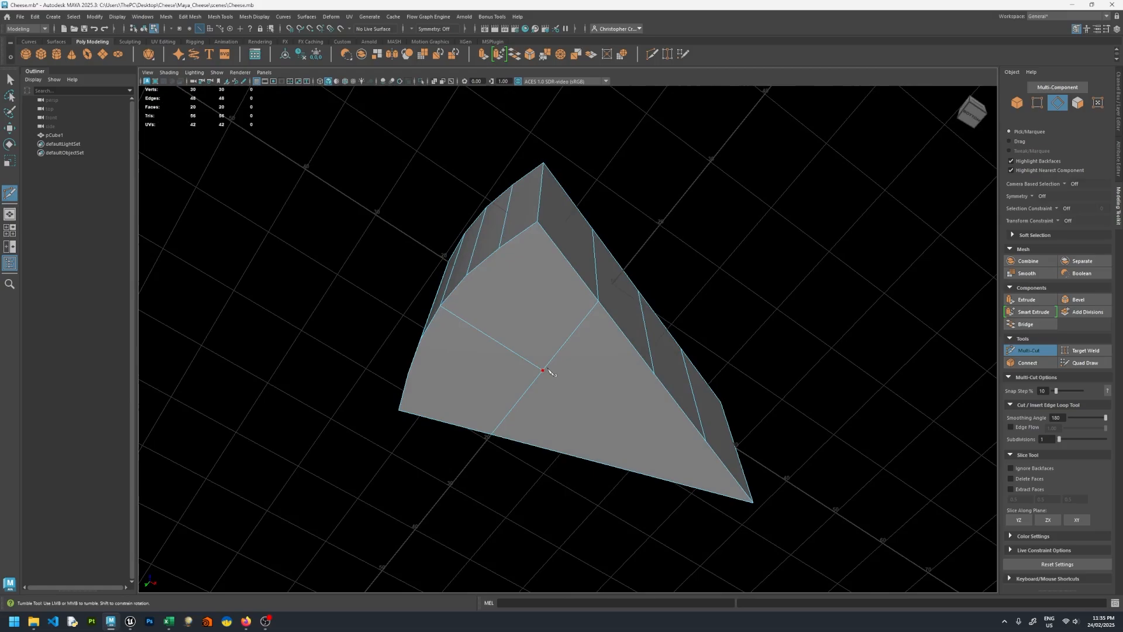
{"action": "left_click_drag", "start_coordinate": [567, 348], "coordinate": [457, 370], "text": "alt"}
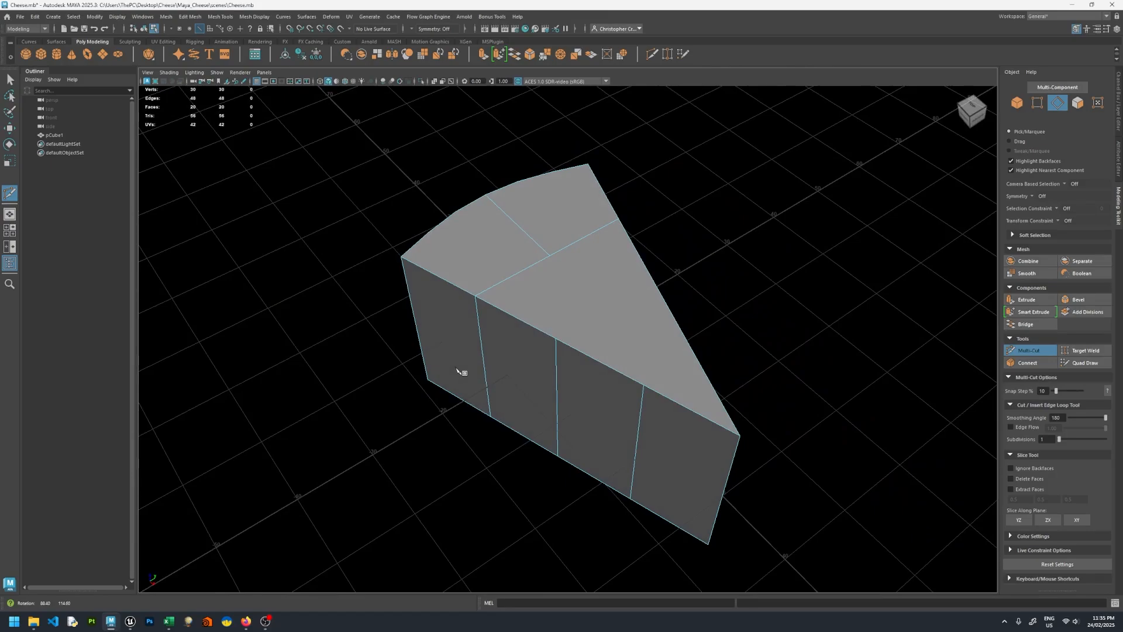
{"action": "key", "text": "q"}
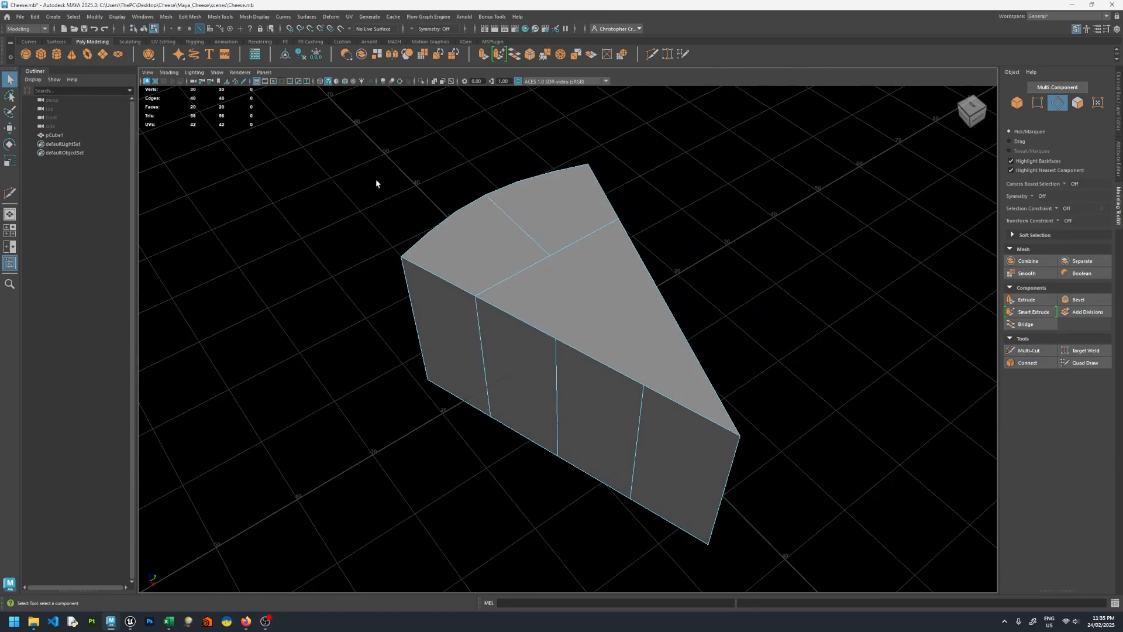
- Move the centre vertices of the top and bottom cross edges towards the curved back, to about X -8.24
{"action": "right_click", "coordinate": [503, 235]}
{"action": "left_click", "coordinate": [461, 232]}
{"action": "left_click", "coordinate": [552, 255]}
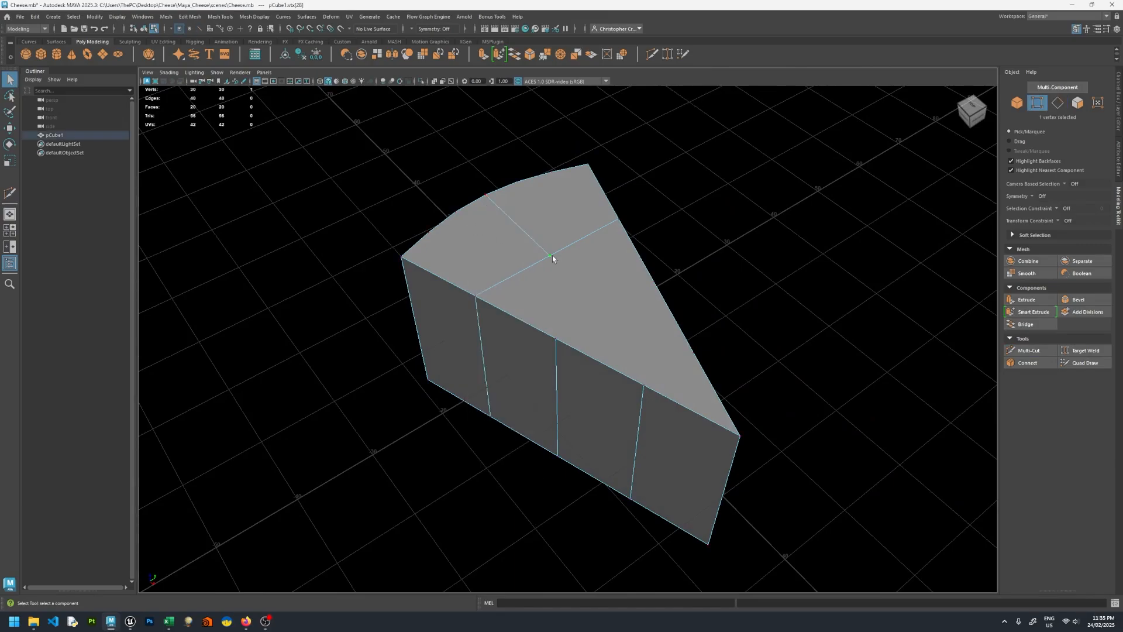
{"action": "left_click_drag", "start_coordinate": [552, 255], "coordinate": [612, 414], "text": "alt"}
{"action": "left_click", "coordinate": [538, 349], "text": "shift"}
{"action": "key", "text": "w"}
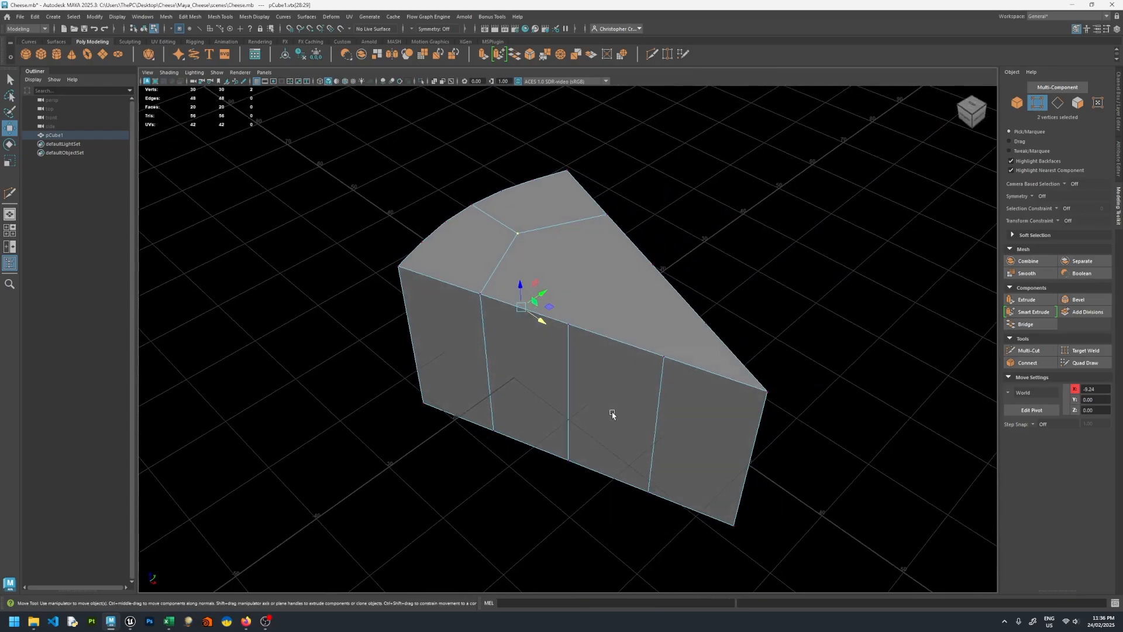
{"action": "left_click", "coordinate": [1036, 351]}
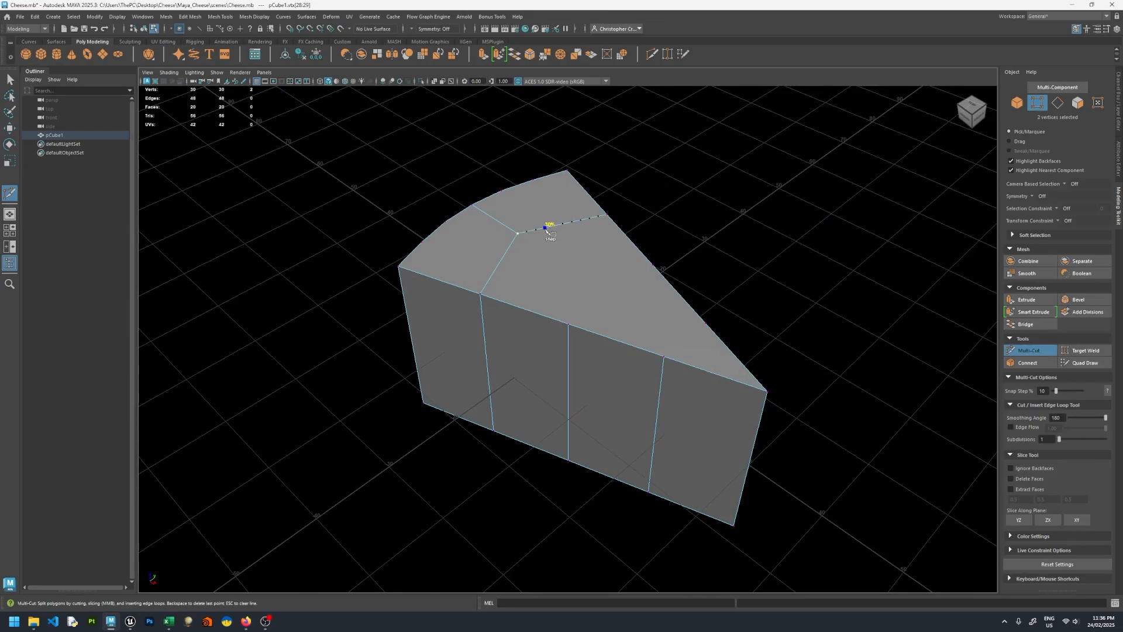
{"action": "left_click", "coordinate": [546, 230]}
{"action": "key", "text": "q"}
- Delete the two vertical edges nearest the tip on both long sides of the wedge
{"action": "right_click_drag", "start_coordinate": [555, 333], "coordinate": [560, 319]}
{"action": "double_click", "coordinate": [569, 363]}
{"action": "left_click_drag", "start_coordinate": [570, 351], "coordinate": [564, 321], "text": "alt"}
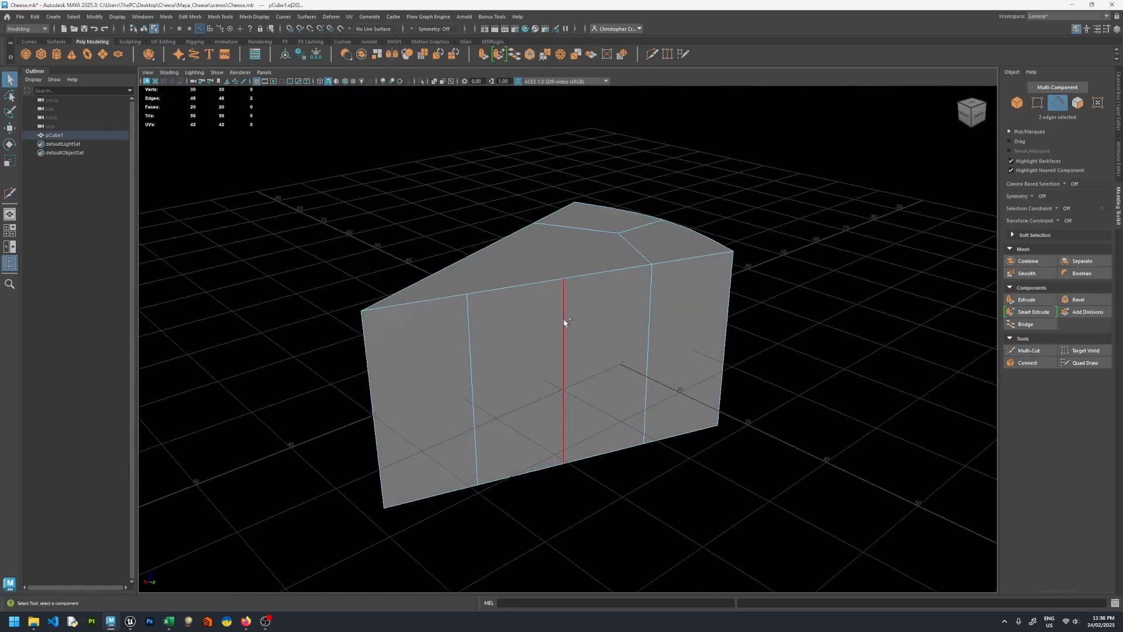
{"action": "left_click_drag", "start_coordinate": [486, 341], "coordinate": [540, 359], "text": "alt"}
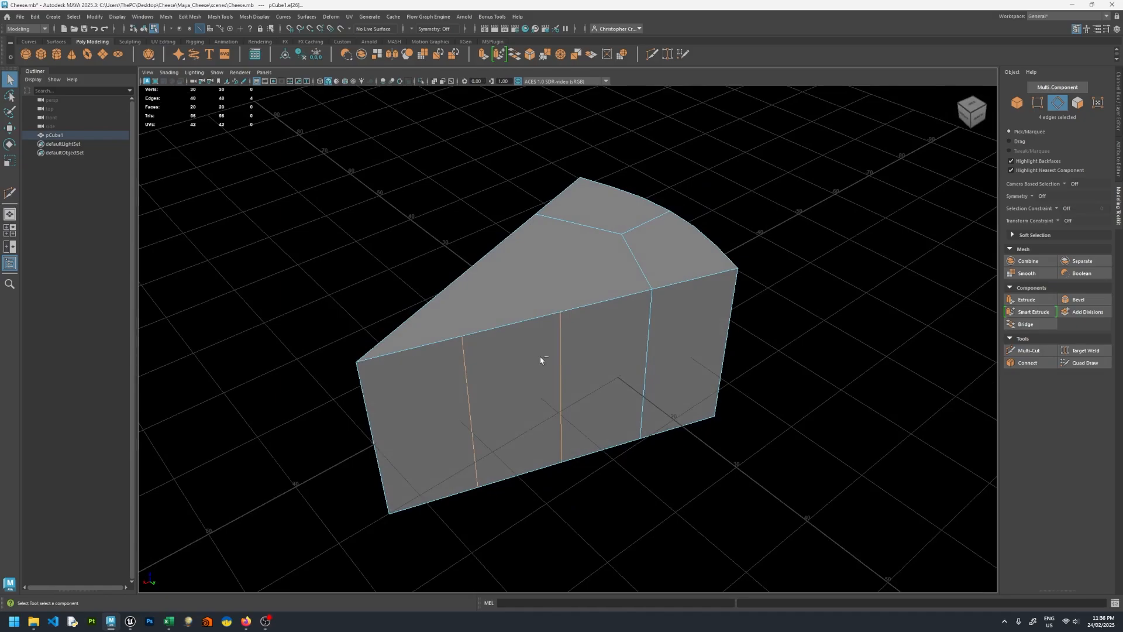
{"action": "key", "text": "Delete"}
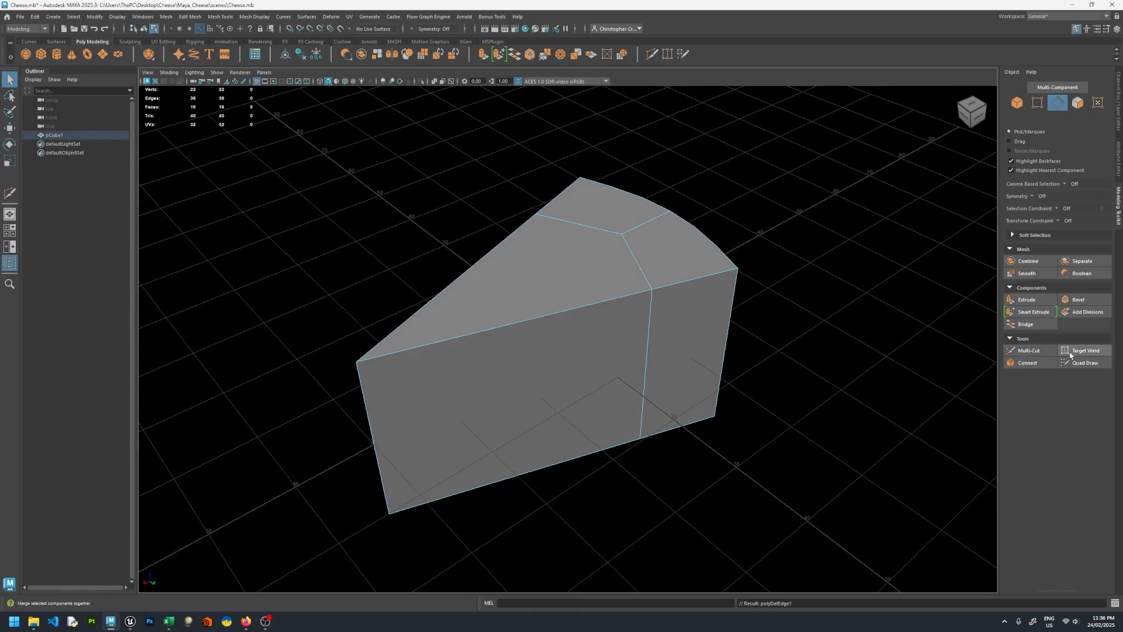
- Insert two equally spaced edge loops from each long side, between the cross edge and the tip, using Insert Edge Loop
{"action": "left_click", "coordinate": [209, 18]}
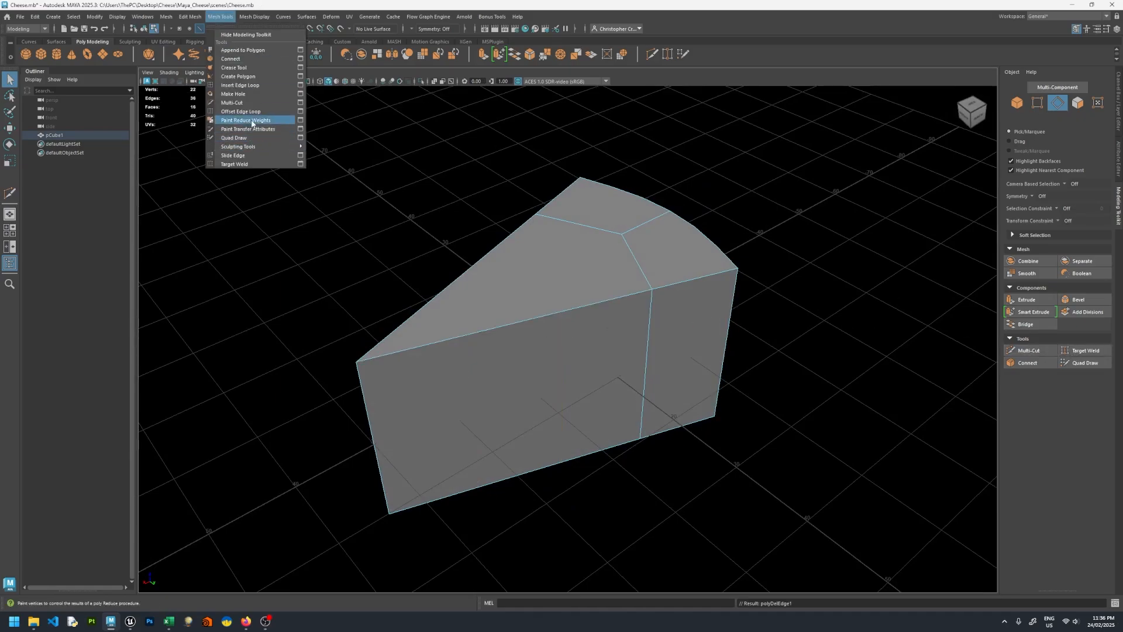
{"action": "left_click", "coordinate": [299, 85]}
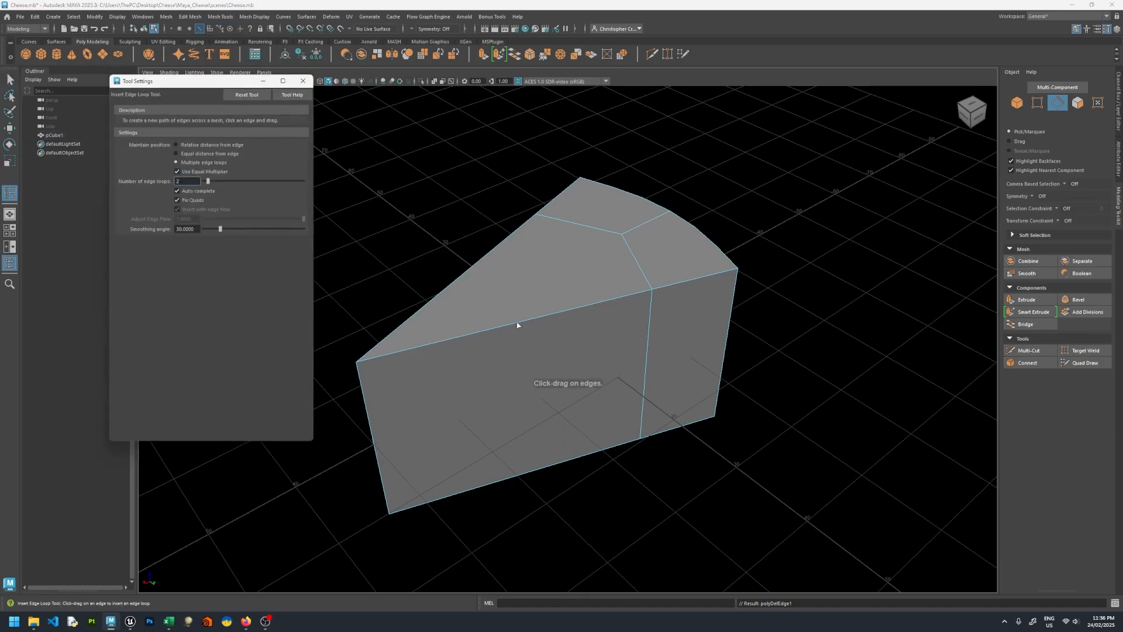
{"action": "left_click", "coordinate": [515, 323]}
{"action": "left_click_drag", "start_coordinate": [515, 323], "coordinate": [534, 258], "text": "alt"}
{"action": "left_click", "coordinate": [554, 336]}
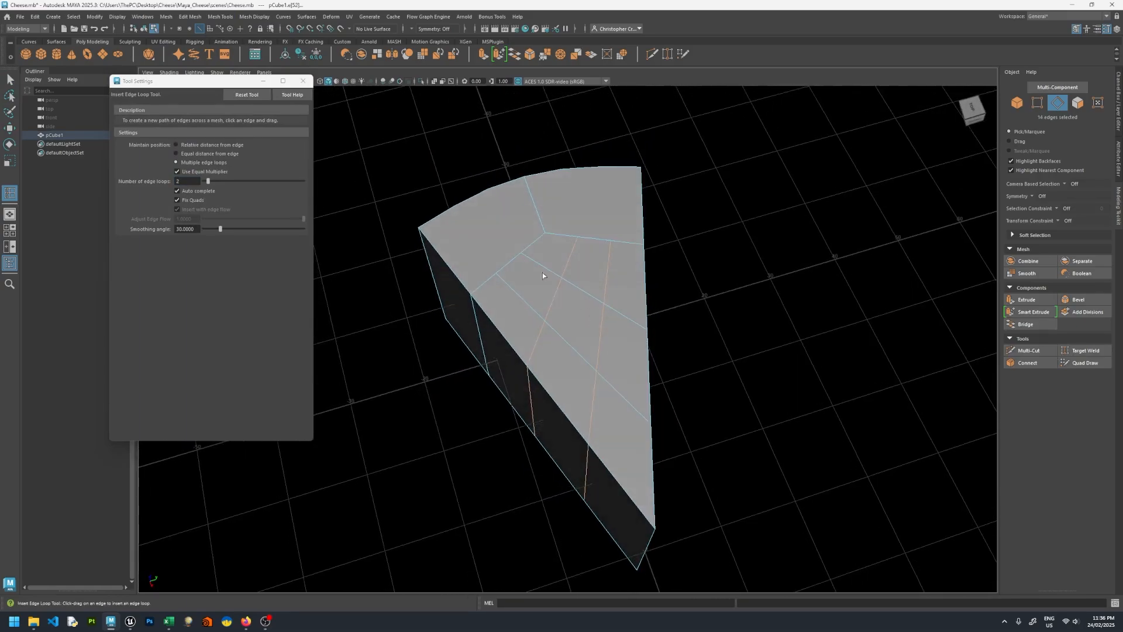
{"action": "left_click", "coordinate": [303, 81]}
- Cut from the new loop ends on the cross edges to the curved back's vertices on the top and bottom faces
{"action": "left_click", "coordinate": [1029, 350]}
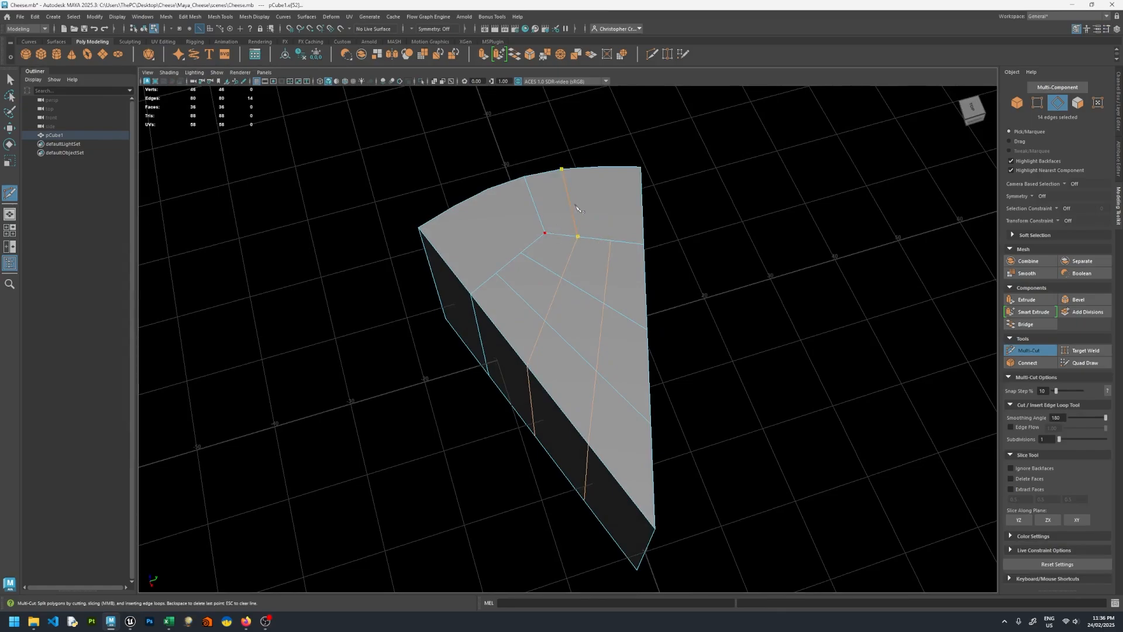
{"action": "key", "text": "Return"}
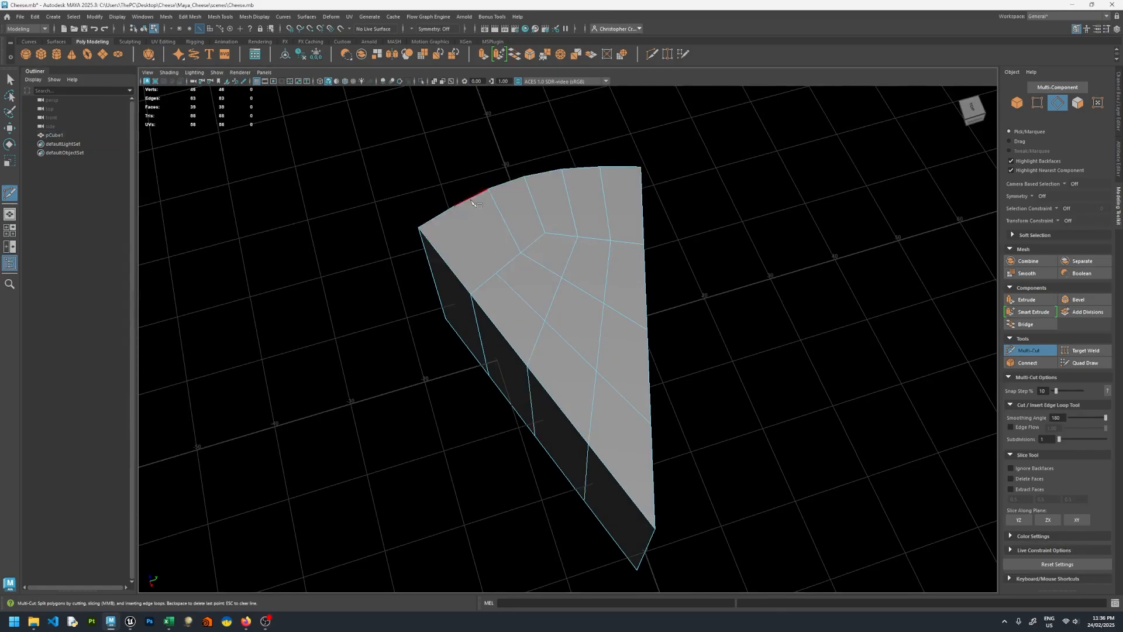
{"action": "left_click", "coordinate": [454, 206]}
{"action": "left_click", "coordinate": [496, 272]}
{"action": "left_click_drag", "start_coordinate": [598, 275], "coordinate": [539, 253], "text": "alt"}
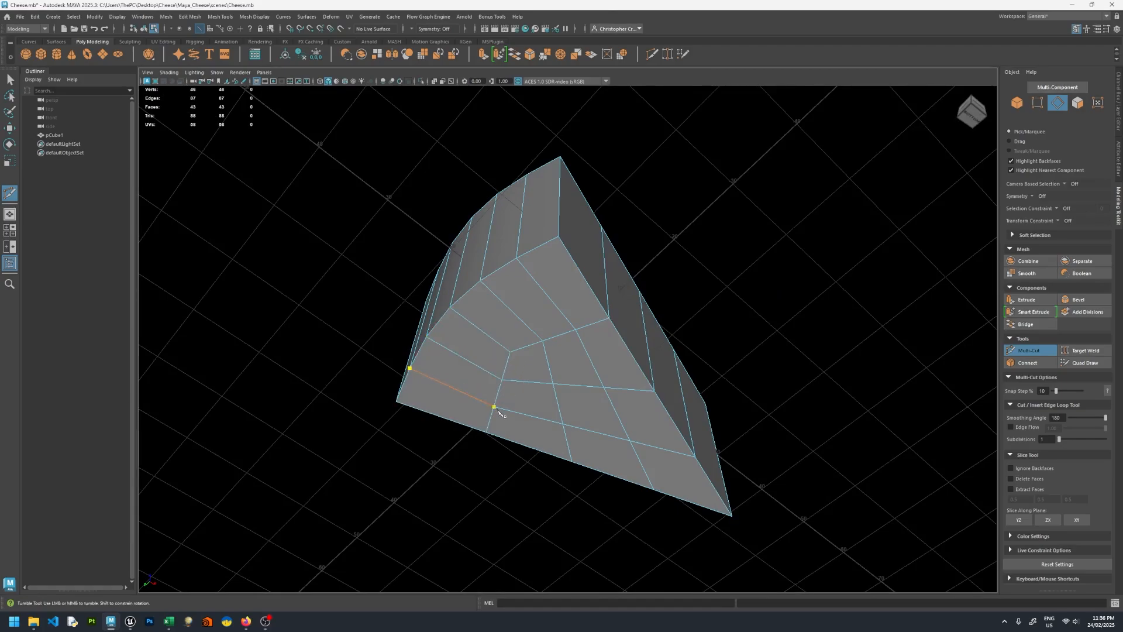
{"action": "left_click_drag", "start_coordinate": [672, 300], "coordinate": [677, 325], "text": "alt"}
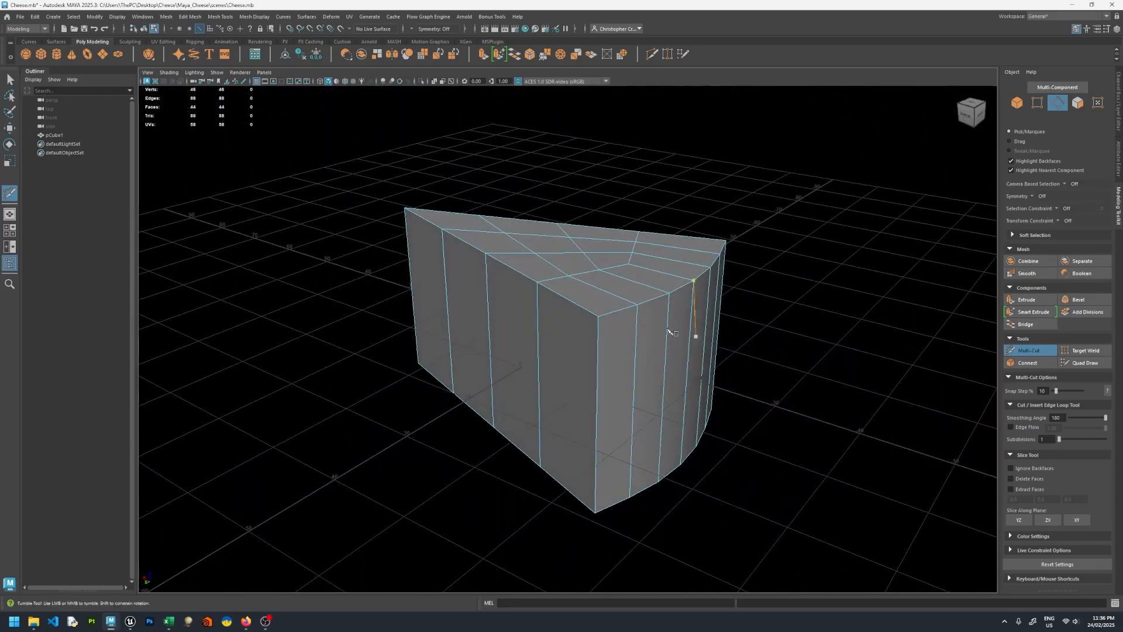
{"action": "key", "text": "q"}
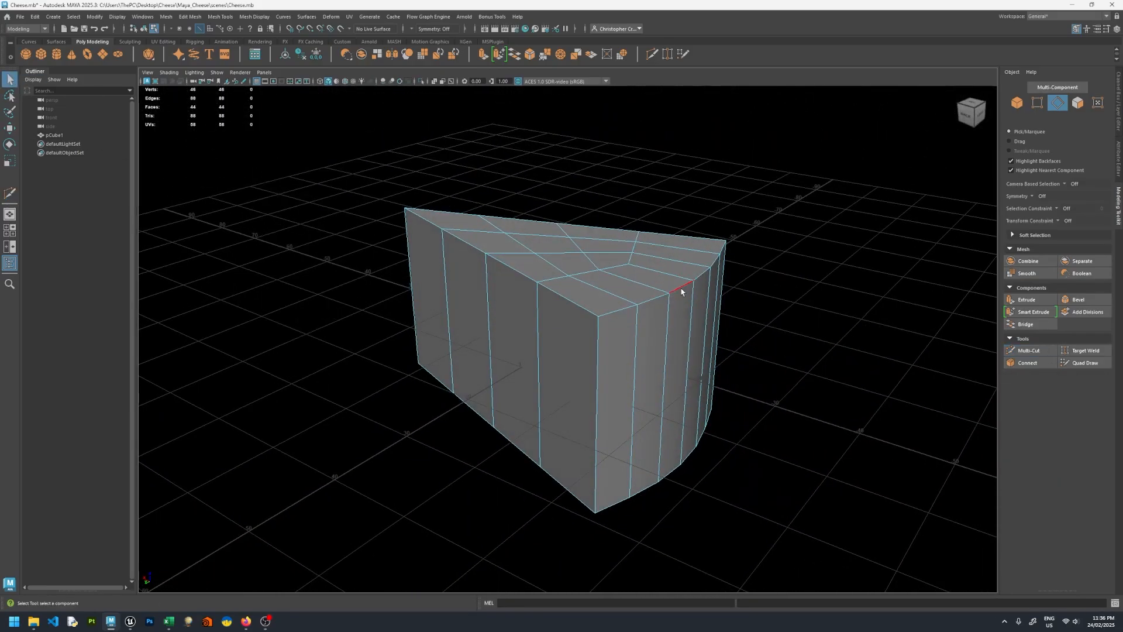
- Bevel the top and bottom rim edges of the curved back with several segments to round them
{"action": "left_click", "coordinate": [681, 290]}
{"action": "left_click_drag", "start_coordinate": [675, 301], "coordinate": [725, 303], "text": "alt"}
{"action": "key", "text": "ctrl+b"}
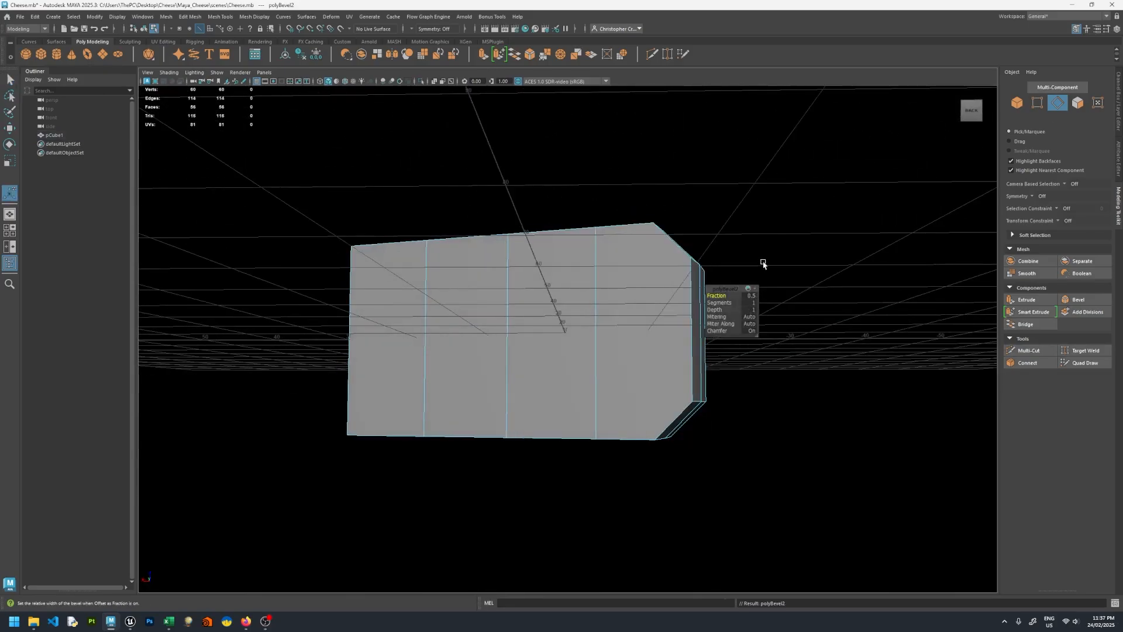
{"action": "left_click_drag", "start_coordinate": [763, 263], "coordinate": [571, 251], "text": "alt"}
{"action": "left_click_drag", "start_coordinate": [716, 295], "coordinate": [735, 303]}
{"action": "left_click_drag", "start_coordinate": [649, 226], "coordinate": [764, 209], "text": "alt"}
{"action": "left_click", "coordinate": [512, 193]}
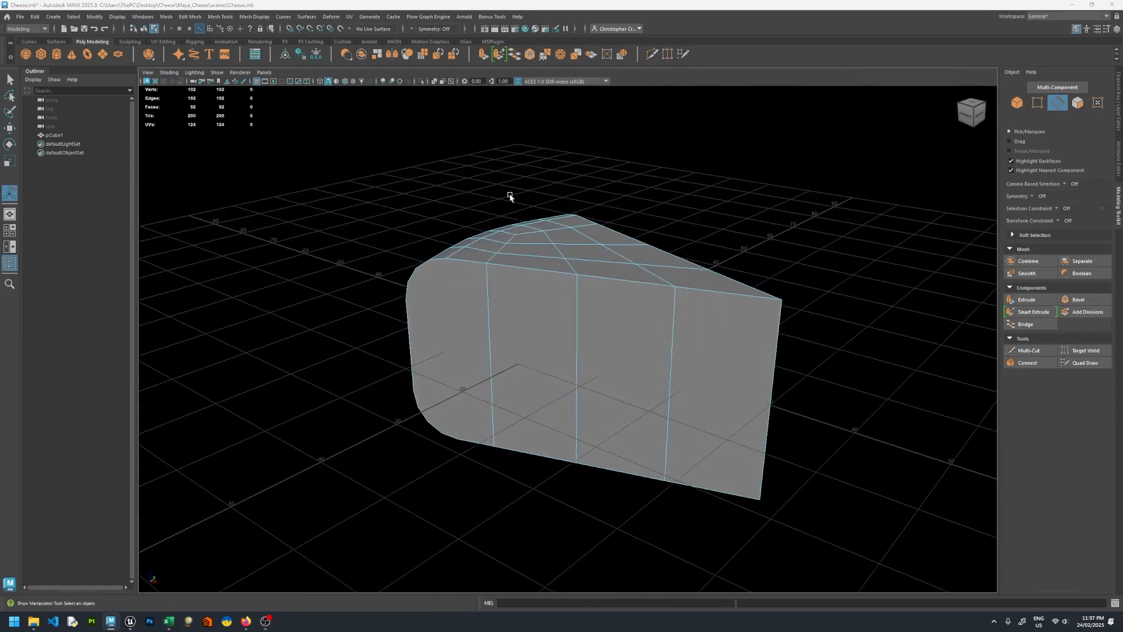
- Import CheeseB.png from the project's images folder as an image plane in the front view
{"action": "key", "text": "space"}
{"action": "key", "text": "space"}
{"action": "scroll", "coordinate": [338, 417], "scroll_direction": "down", "scroll_amount": 10}
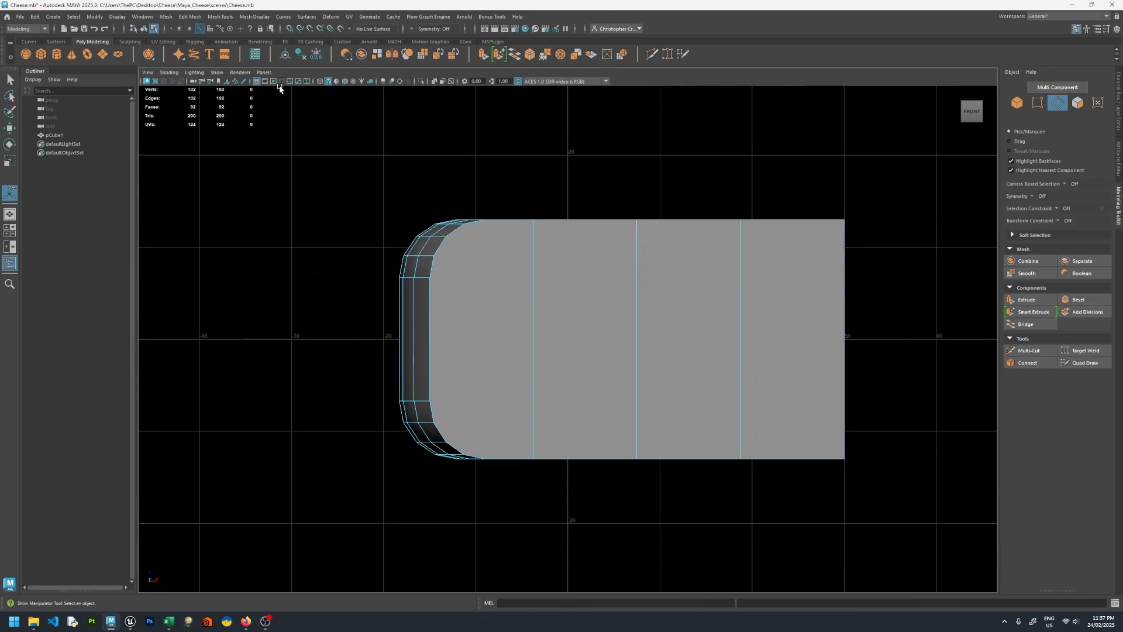
{"action": "left_click", "coordinate": [228, 81]}
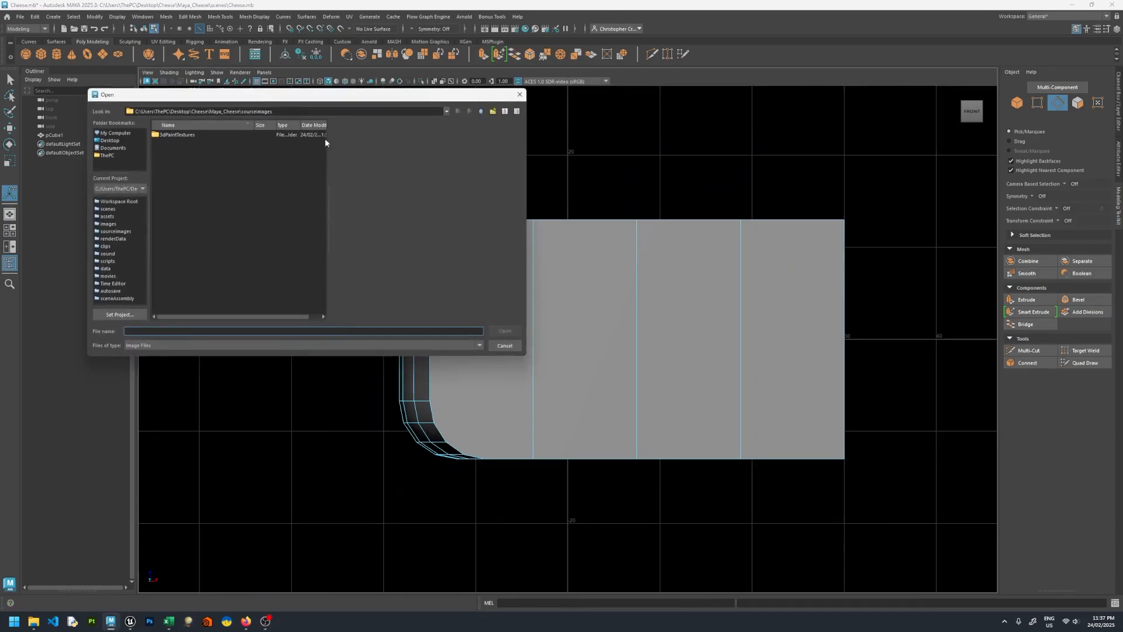
{"action": "left_click", "coordinate": [481, 112]}
{"action": "double_click", "coordinate": [170, 200]}
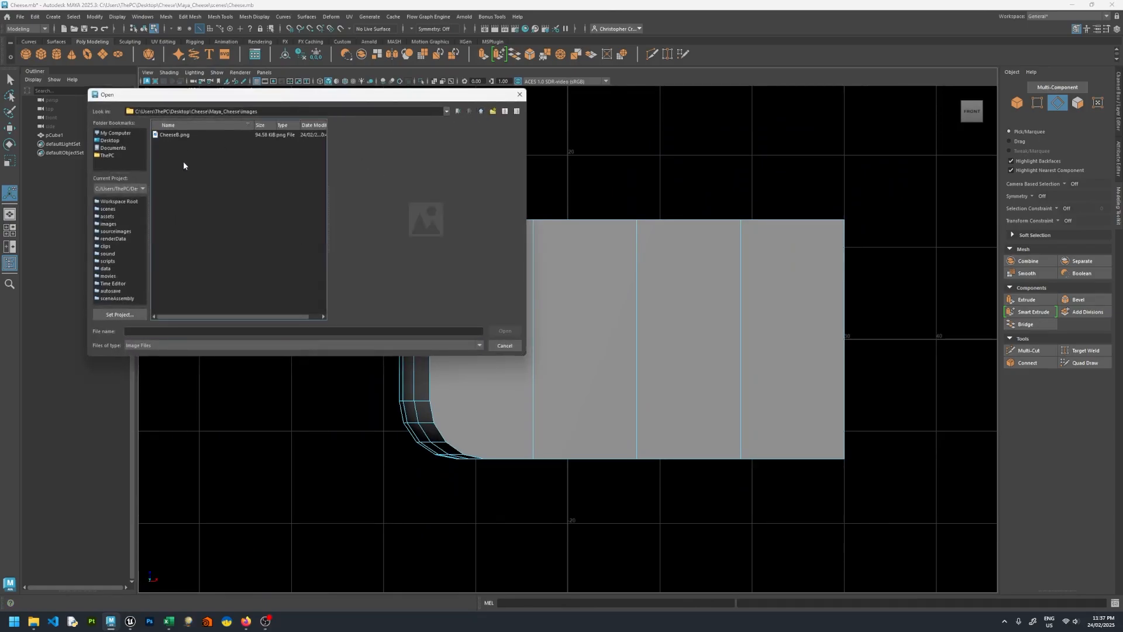
{"action": "double_click", "coordinate": [176, 136]}
- Enlarge the reference image plane and move it behind and beside the wedge in the perspective view
{"action": "key", "text": "space"}
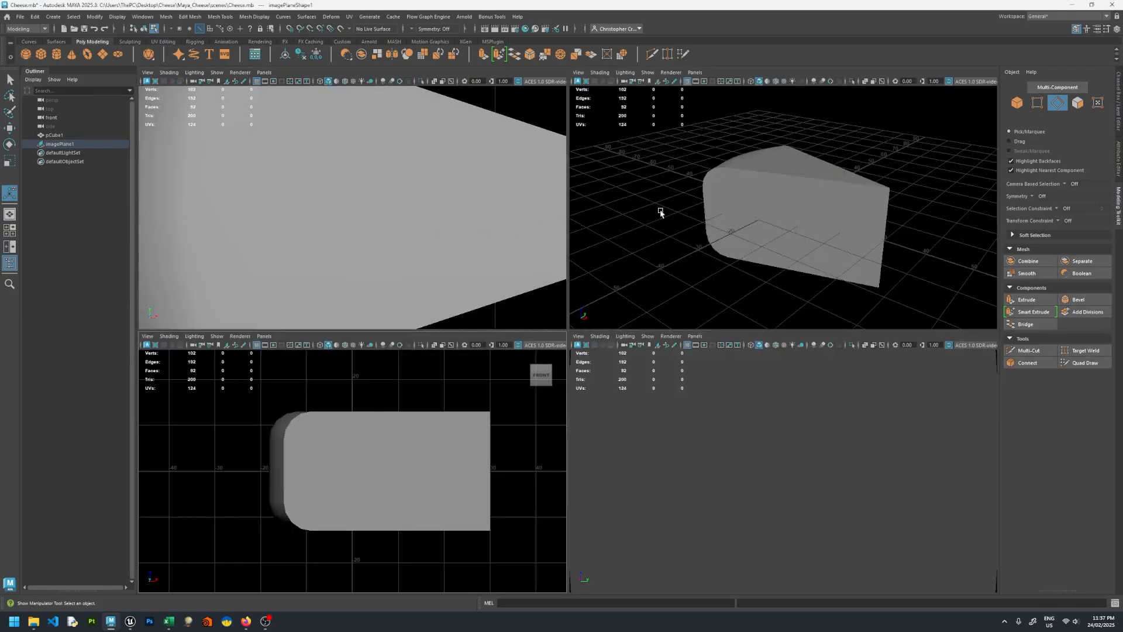
{"action": "key", "text": "space"}
{"action": "left_click_drag", "start_coordinate": [624, 234], "coordinate": [609, 303], "text": "alt"}
{"action": "key", "text": "w"}
{"action": "right_click_drag", "start_coordinate": [609, 303], "coordinate": [175, 226], "text": "alt"}
{"action": "left_click_drag", "start_coordinate": [175, 226], "coordinate": [364, 230], "text": "alt"}
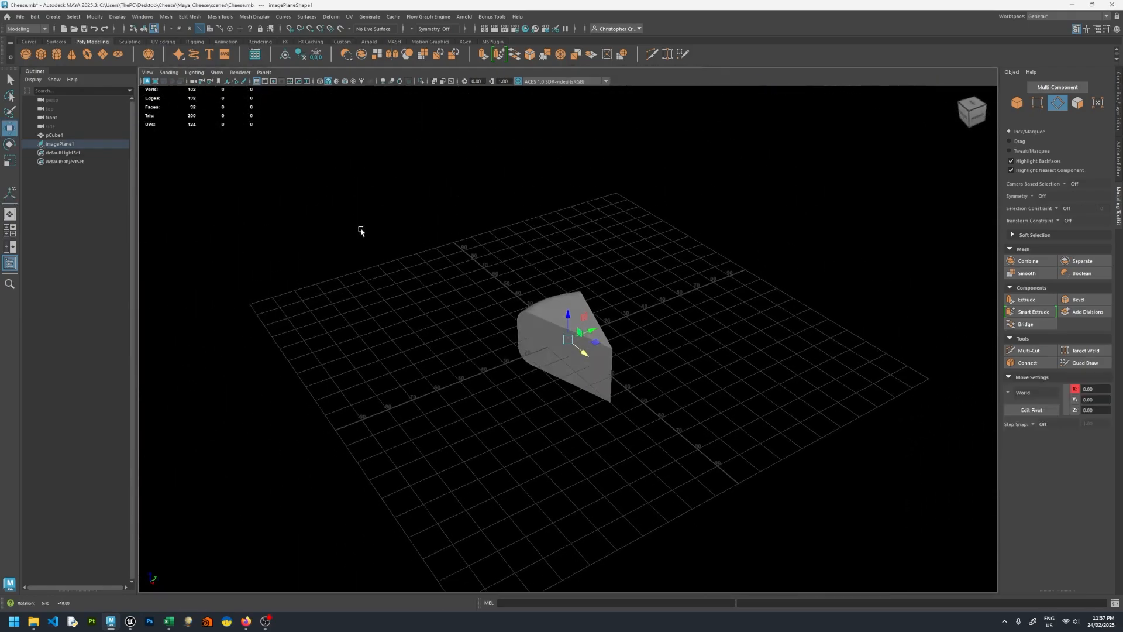
{"action": "left_click_drag", "start_coordinate": [576, 348], "coordinate": [475, 170]}
{"action": "key", "text": "r"}
{"action": "right_click", "coordinate": [572, 187]}
{"action": "left_click", "coordinate": [572, 186]}
{"action": "key", "text": "w"}
{"action": "left_click", "coordinate": [257, 83]}
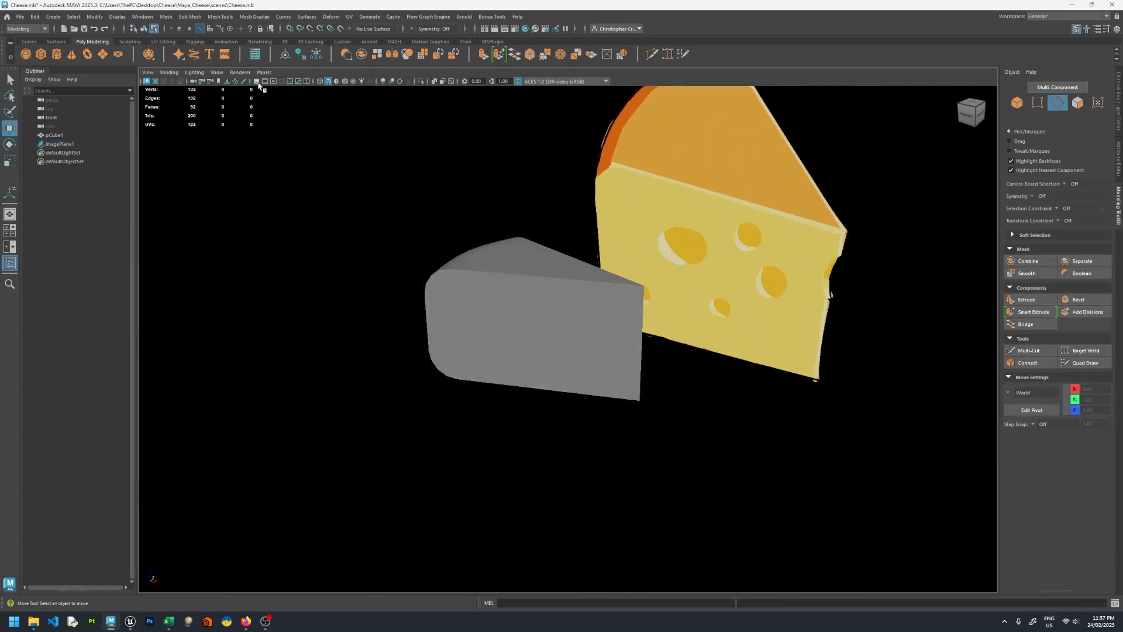
{"action": "left_click_drag", "start_coordinate": [464, 239], "coordinate": [365, 248], "text": "alt"}
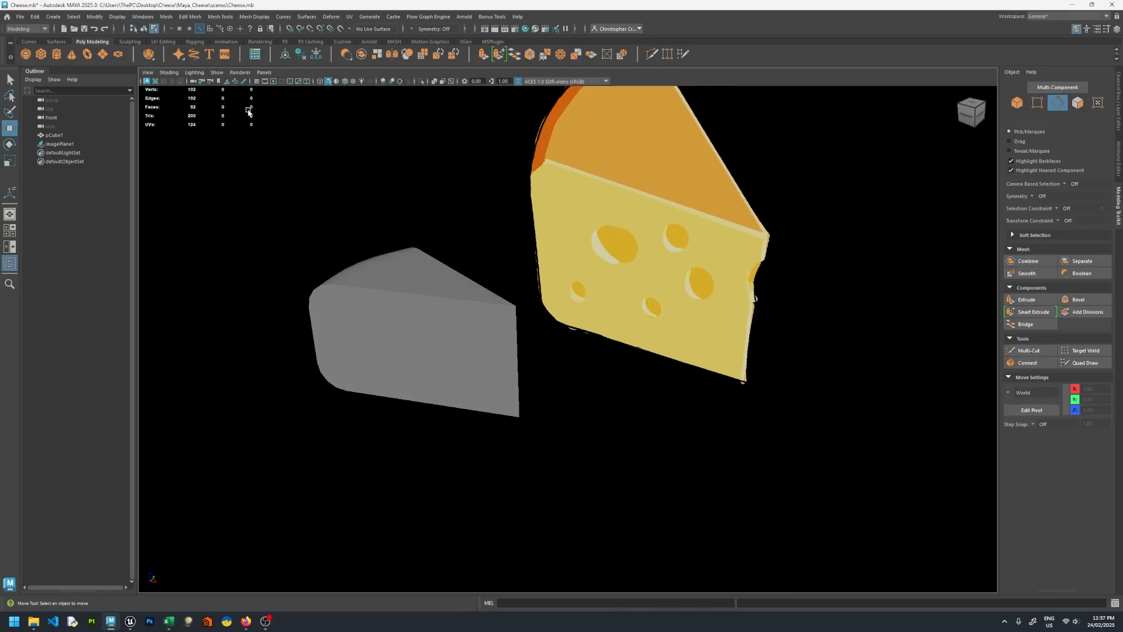
{"action": "left_click", "coordinate": [259, 83]}
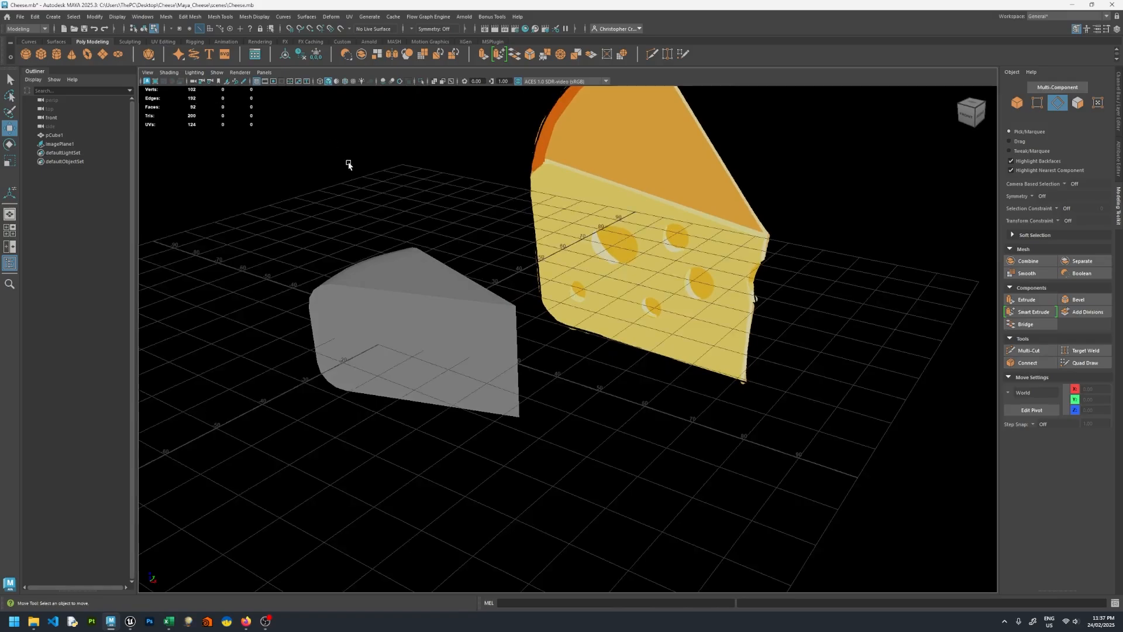
- Create a platonic solid and move it along X to about 32.56, just beyond the wedge's tip
{"action": "right_click_drag", "start_coordinate": [393, 271], "coordinate": [579, 300], "text": "alt"}
{"action": "left_click_drag", "start_coordinate": [579, 301], "coordinate": [626, 269], "text": "alt"}
{"action": "middle_click_drag", "start_coordinate": [423, 309], "coordinate": [624, 284], "text": "alt"}
{"action": "left_click_drag", "start_coordinate": [623, 283], "coordinate": [657, 301], "text": "alt"}
{"action": "right_click_drag", "start_coordinate": [657, 301], "coordinate": [515, 270], "text": "alt"}
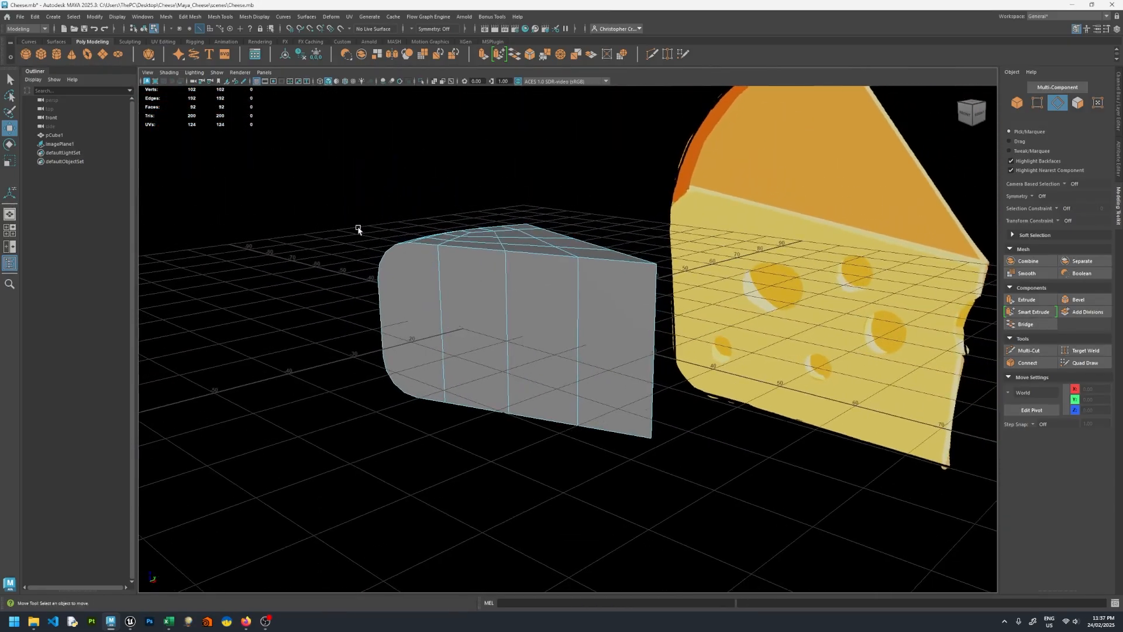
{"action": "left_click", "coordinate": [150, 54]}
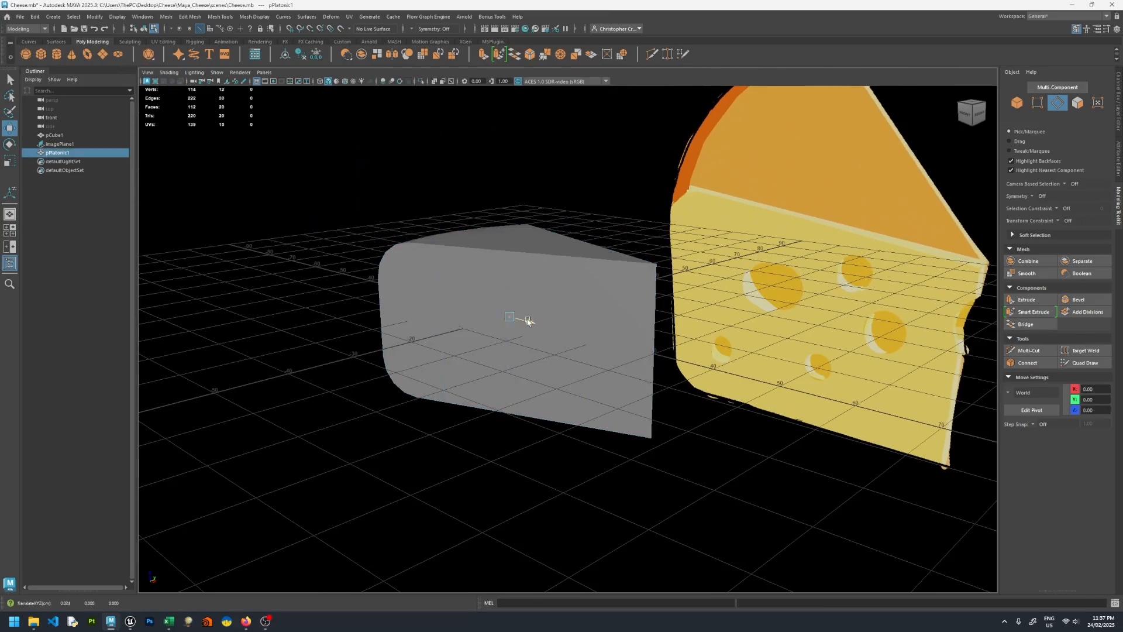
{"action": "left_click_drag", "start_coordinate": [667, 369], "coordinate": [695, 375]}
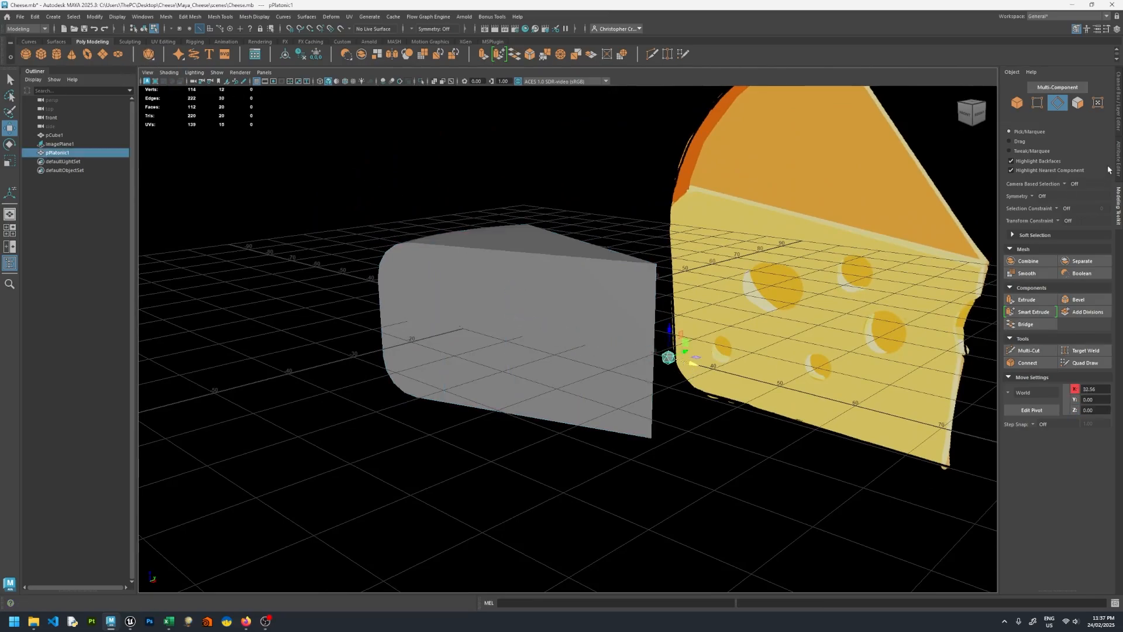
- Change the platonic solid's primitive to Cube with 2 subdivisions so it forms a quad sphere
{"action": "left_click", "coordinate": [1111, 157]}
{"action": "left_click", "coordinate": [1018, 93]}
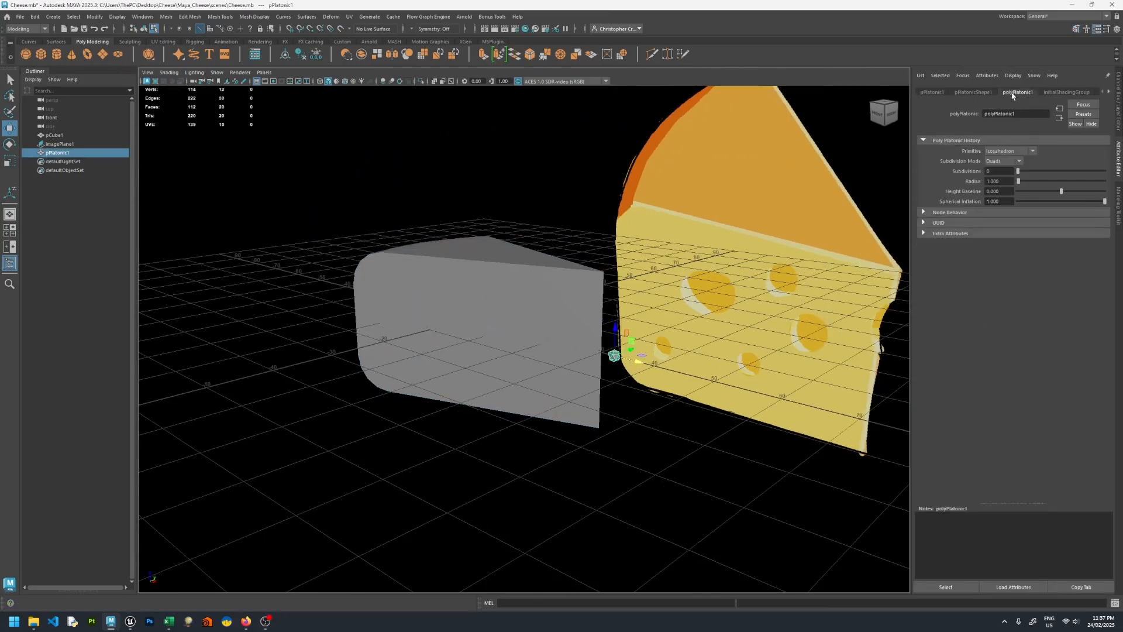
{"action": "left_click", "coordinate": [1012, 151]}
{"action": "key", "text": "f"}
{"action": "scroll", "coordinate": [724, 332], "scroll_direction": "down", "scroll_amount": 5}
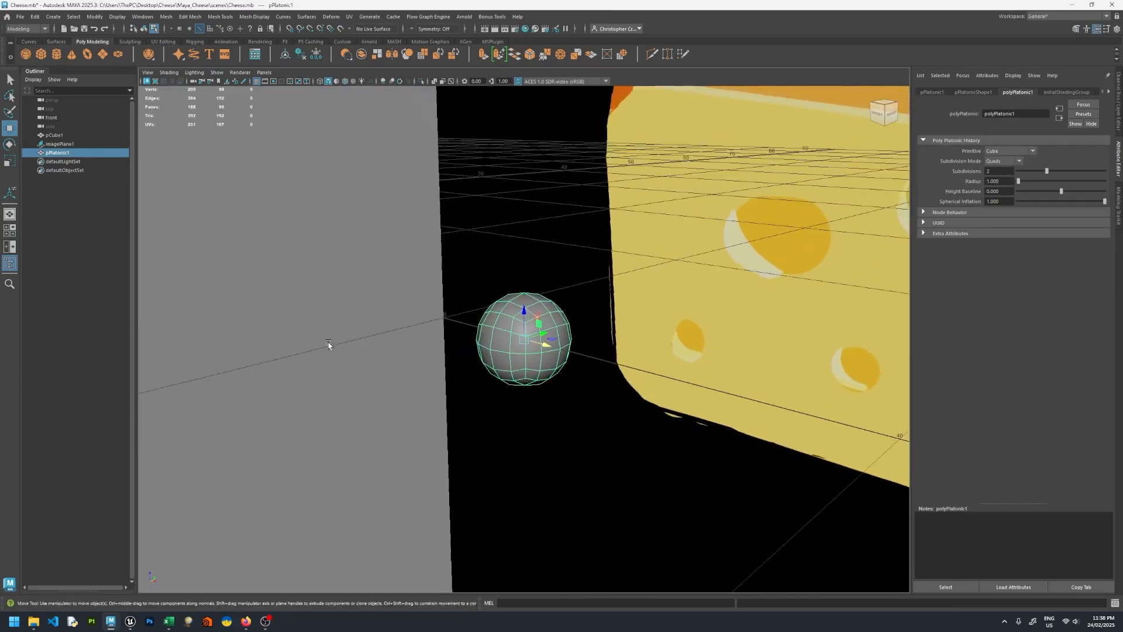
- Scale up the quad sphere and position it so it overlaps the middle of the wedge's tip edge
{"action": "left_click_drag", "start_coordinate": [328, 342], "coordinate": [442, 351], "text": "alt"}
{"action": "key", "text": "r"}
{"action": "left_click_drag", "start_coordinate": [569, 367], "coordinate": [477, 316]}
{"action": "key", "text": "w"}
{"action": "key", "text": "r"}
{"action": "key", "text": "w"}
{"action": "key", "text": "r"}
{"action": "right_click_drag", "start_coordinate": [477, 316], "coordinate": [455, 314]}
{"action": "left_click_drag", "start_coordinate": [454, 313], "coordinate": [558, 358], "text": "alt"}
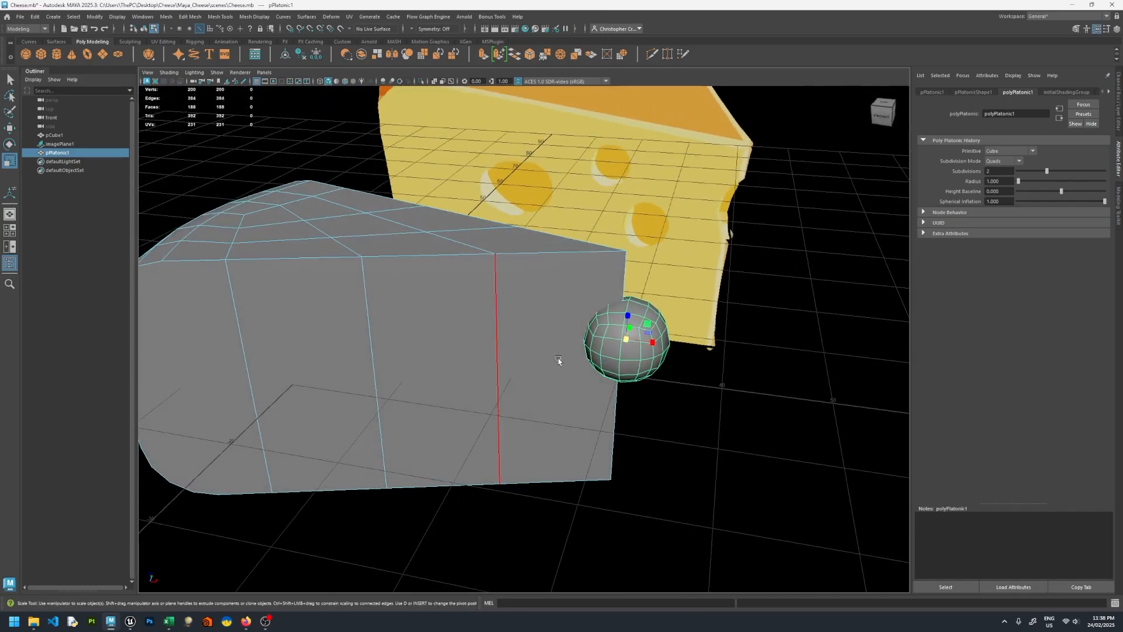
- Subtract the quad sphere from the wedge with a Boolean Difference (A - B) to carve a hole in the tip
{"action": "left_click", "coordinate": [588, 351]}
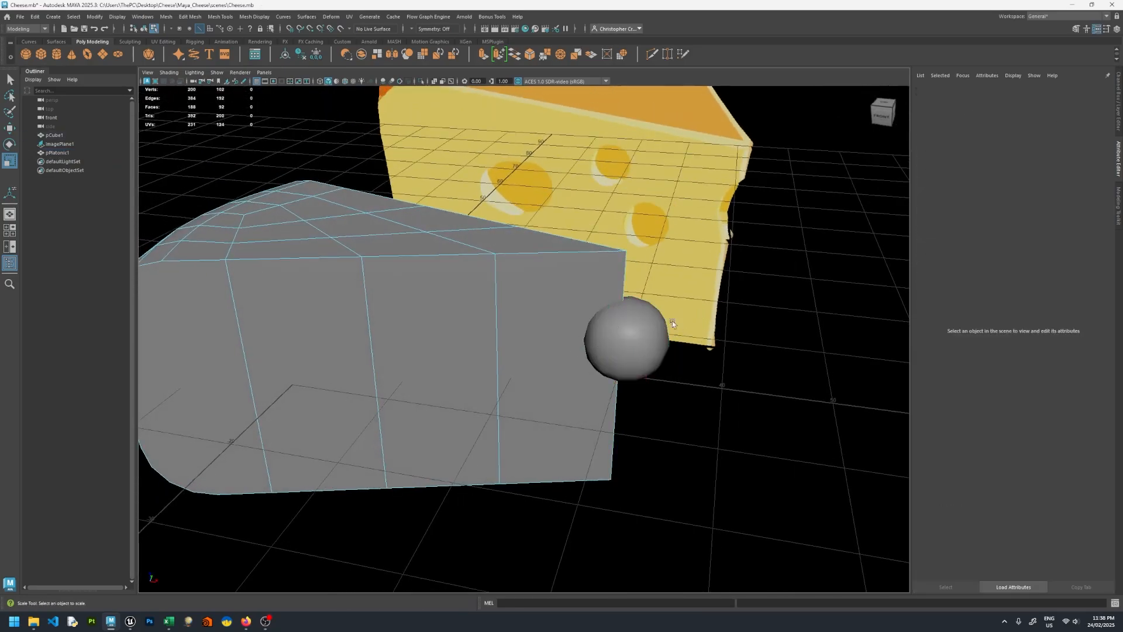
{"action": "left_click_drag", "start_coordinate": [672, 320], "coordinate": [602, 343], "text": "alt"}
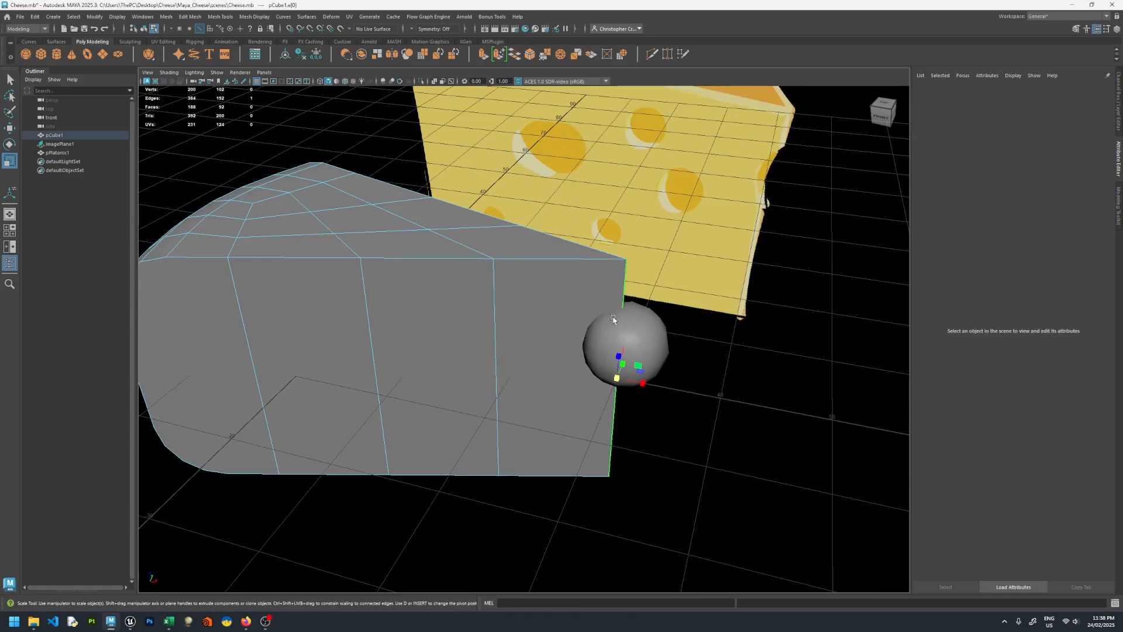
{"action": "right_click_drag", "start_coordinate": [613, 318], "coordinate": [638, 297]}
{"action": "left_click", "coordinate": [632, 336], "text": "shift"}
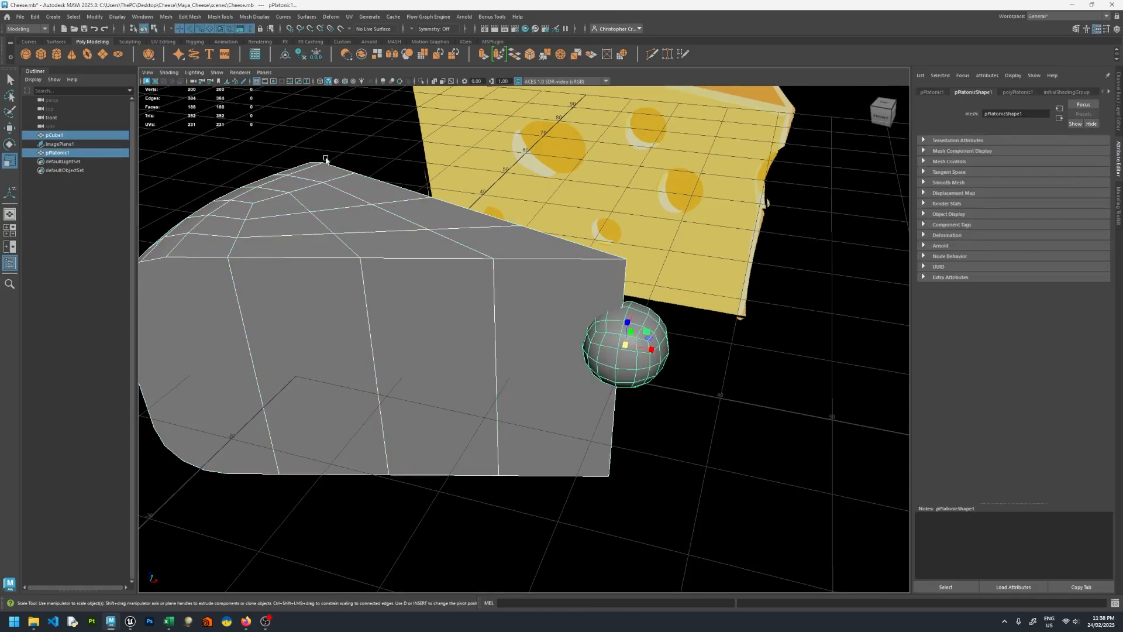
{"action": "left_click", "coordinate": [166, 17]}
{"action": "mouse_move", "coordinate": [184, 41]}
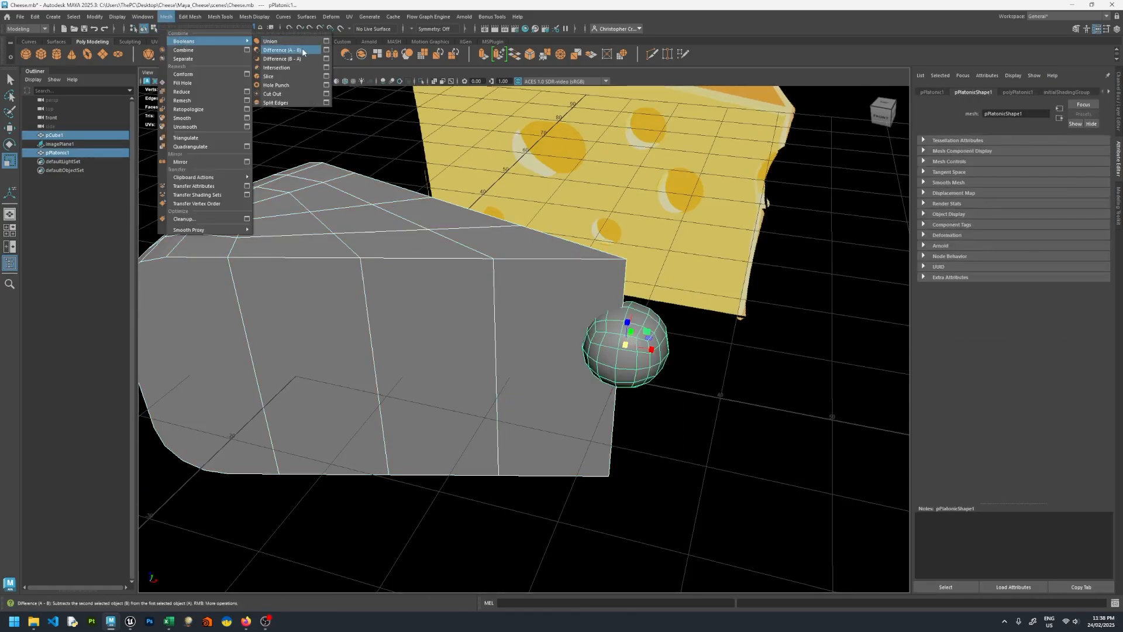
{"action": "left_click", "coordinate": [283, 50]}
{"action": "left_click_drag", "start_coordinate": [281, 187], "coordinate": [339, 138], "text": "alt"}
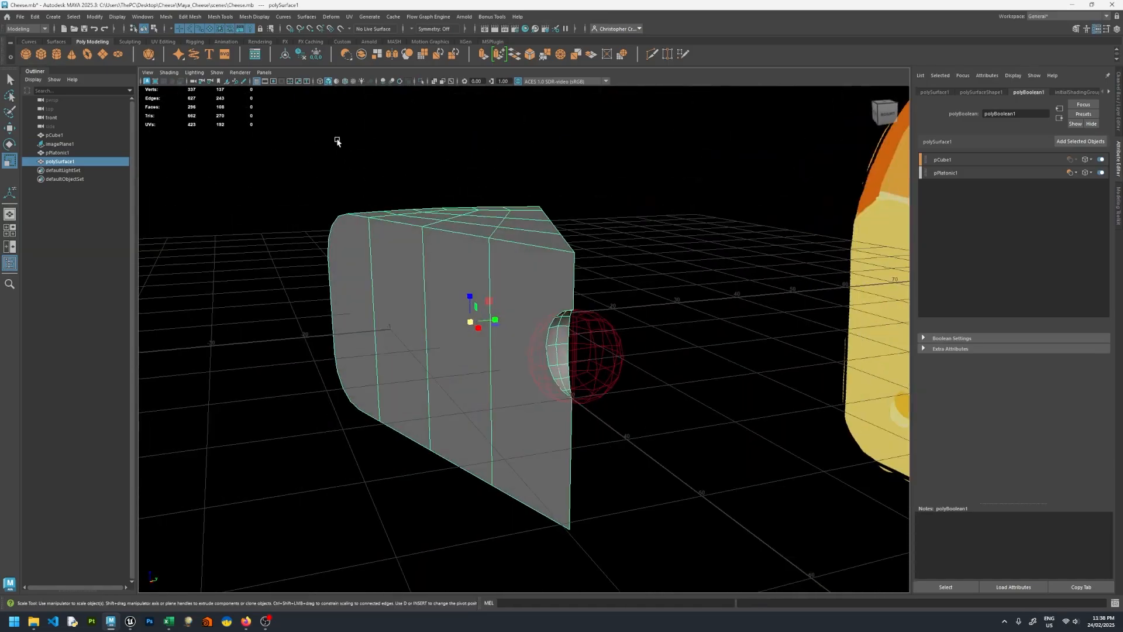
- Delete the carved wedge's construction history so only the clean wedge mesh remains from the Boolean
{"action": "left_click", "coordinate": [301, 54]}
{"action": "left_click_drag", "start_coordinate": [346, 186], "coordinate": [455, 236], "text": "alt"}
{"action": "left_click_drag", "start_coordinate": [381, 297], "coordinate": [472, 251], "text": "alt"}
- Activate Multi-Cut for the wedge and set the Modeling Toolkit symmetry to Object Y
{"action": "left_click", "coordinate": [652, 55]}
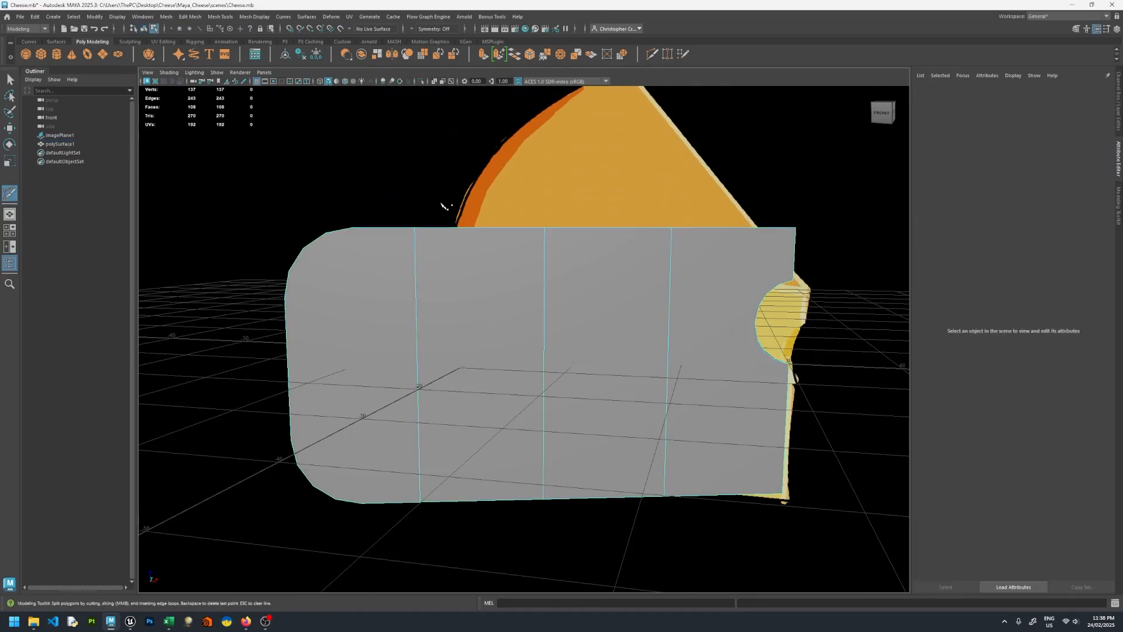
{"action": "left_click", "coordinate": [1119, 127]}
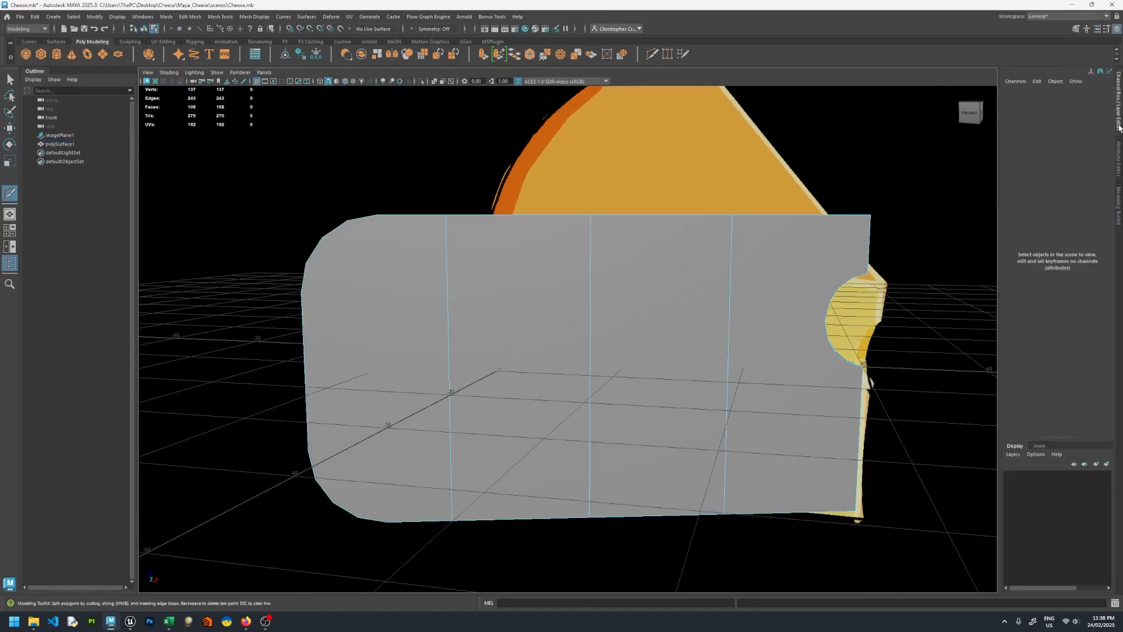
{"action": "left_click", "coordinate": [1119, 199]}
{"action": "left_click", "coordinate": [1038, 197]}
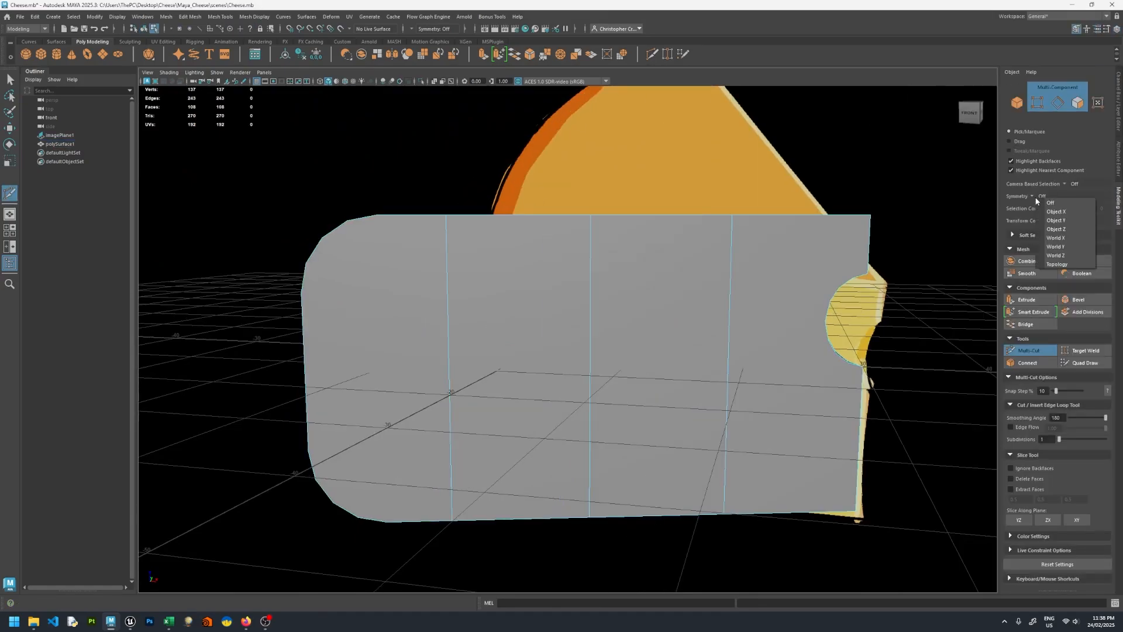
{"action": "left_click", "coordinate": [1056, 211]}
{"action": "left_click_drag", "start_coordinate": [609, 211], "coordinate": [632, 257], "text": "alt"}
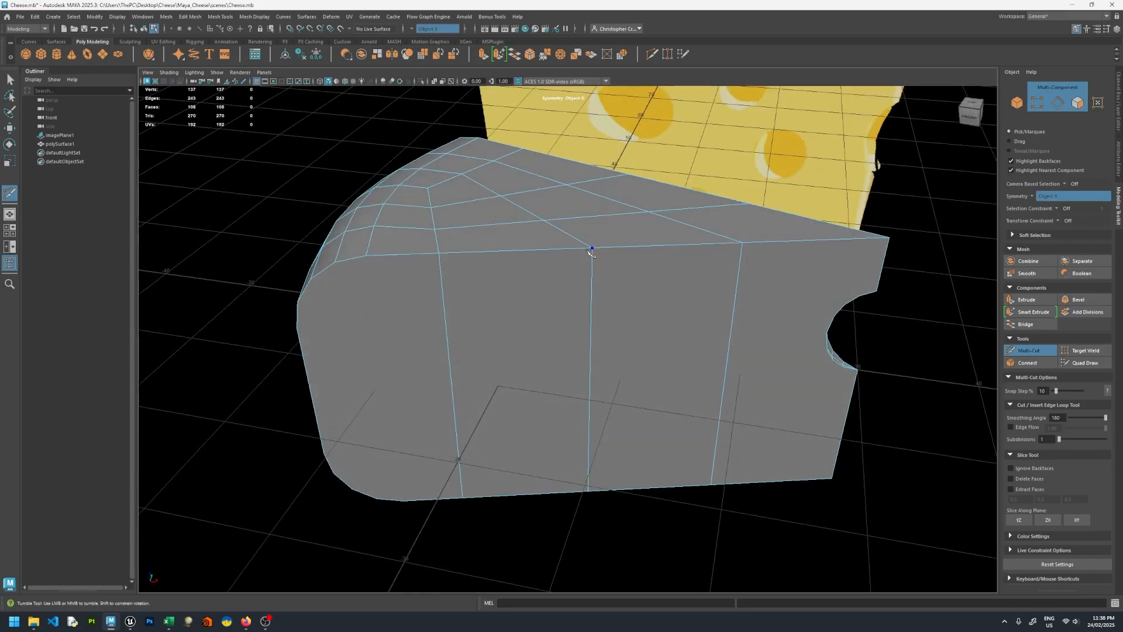
{"action": "left_click", "coordinate": [1034, 198]}
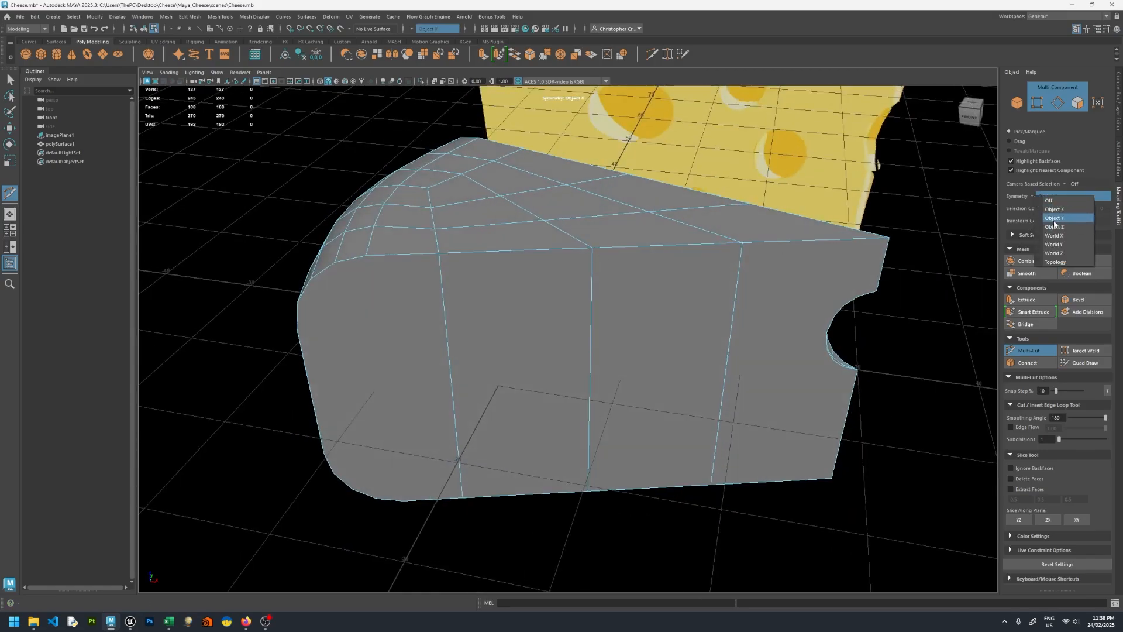
{"action": "left_click", "coordinate": [1053, 220]}
- Cut two vertical edges down the wedge's side, joining matching upper and lower vertices of its rounded back corners
{"action": "left_click_drag", "start_coordinate": [614, 252], "coordinate": [484, 265], "text": "alt"}
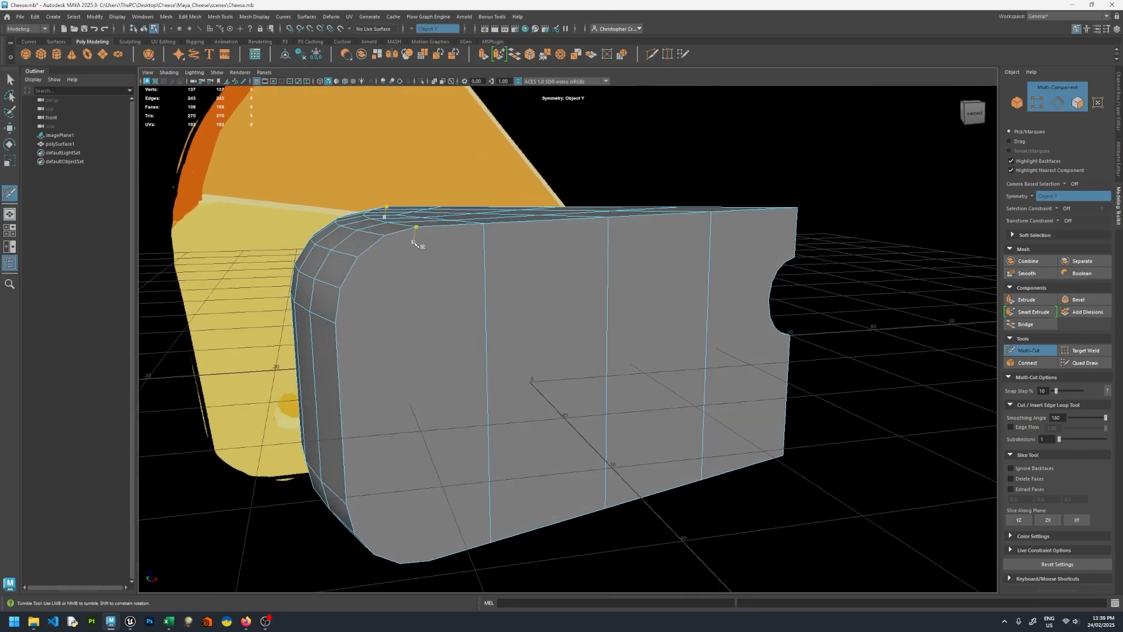
{"action": "left_click_drag", "start_coordinate": [414, 243], "coordinate": [416, 287], "text": "alt"}
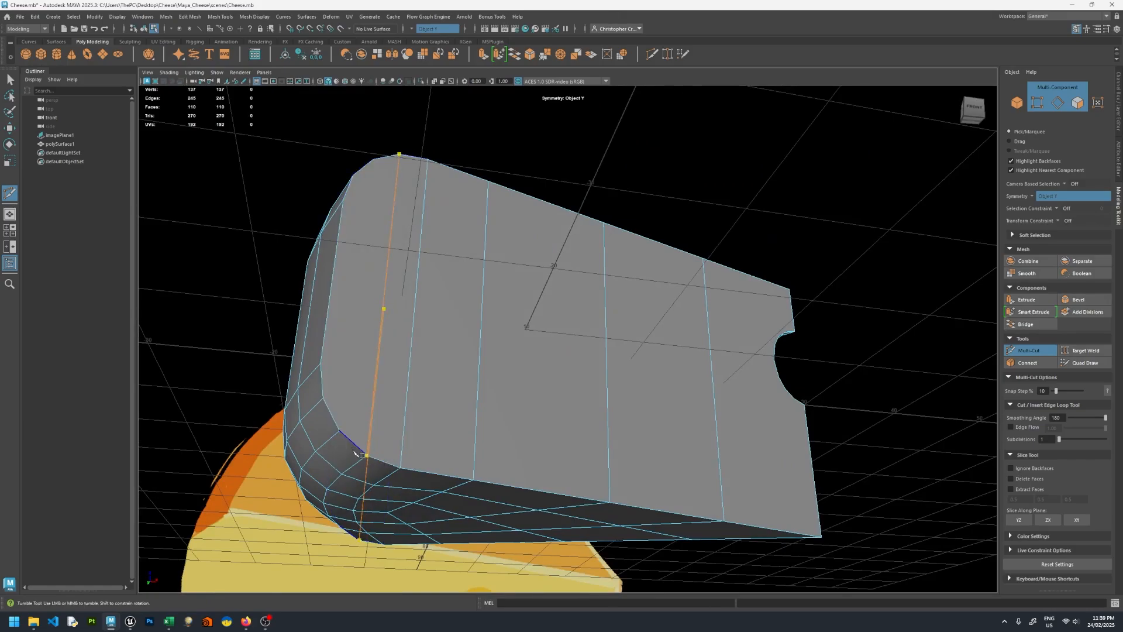
{"action": "left_click_drag", "start_coordinate": [361, 224], "coordinate": [359, 256], "text": "alt"}
- Cut an edge line across the wedge's side from the upper back corner to the top of the tip hole
{"action": "left_click_drag", "start_coordinate": [468, 288], "coordinate": [725, 244], "text": "alt"}
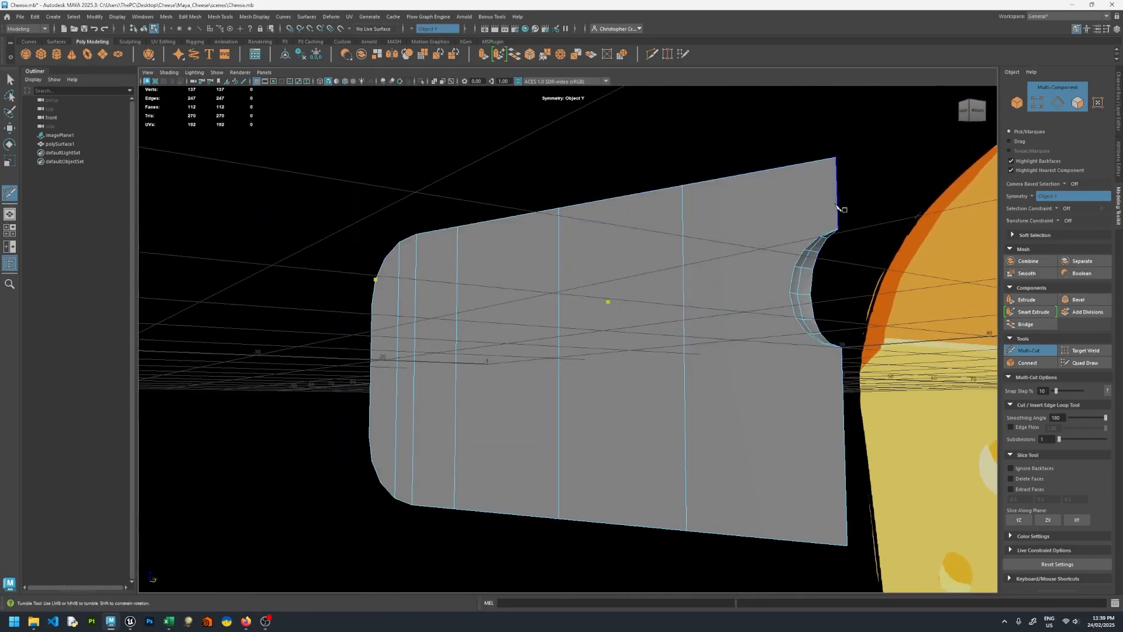
{"action": "left_click_drag", "start_coordinate": [841, 239], "coordinate": [619, 301], "text": "alt"}
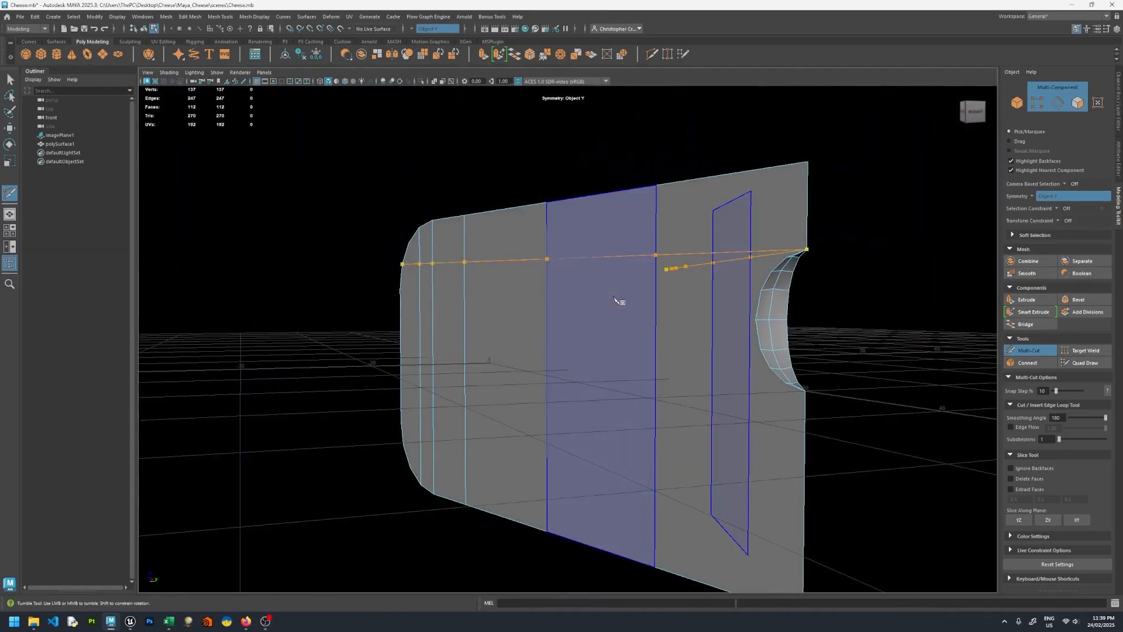
{"action": "left_click", "coordinate": [666, 305], "text": "ctrl"}
- Raise the vertices along the upper side cut, moving the one nearest the tip hole to about 10.19 in Z
{"action": "key", "text": "w"}
{"action": "left_click", "coordinate": [655, 256]}
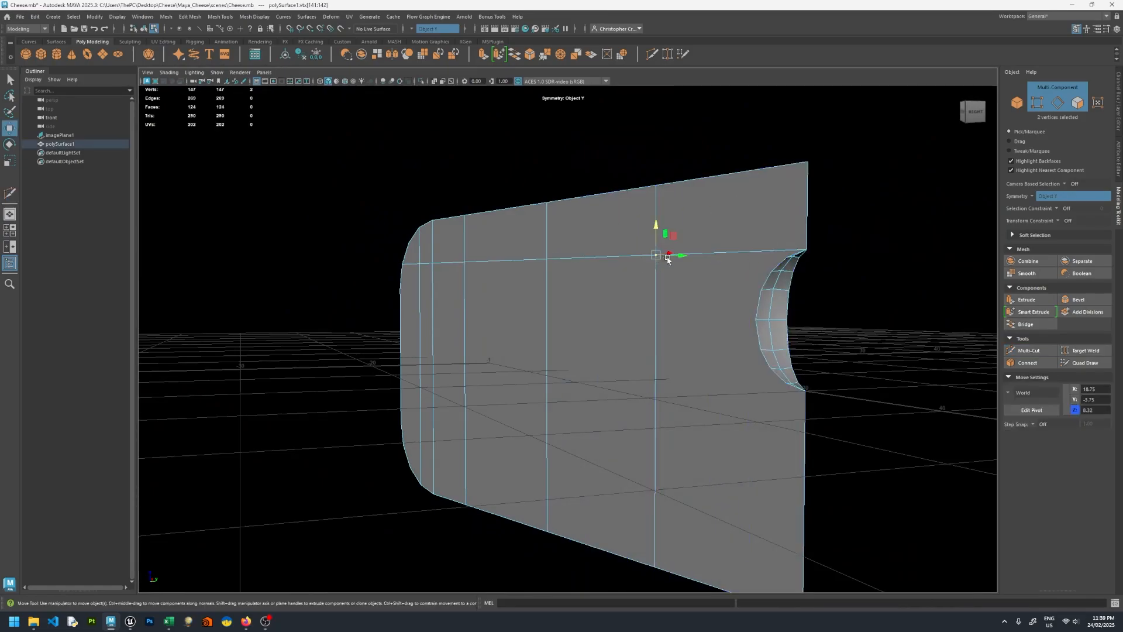
{"action": "left_click_drag", "start_coordinate": [655, 239], "coordinate": [696, 228]}
{"action": "key", "text": "ctrl+z"}
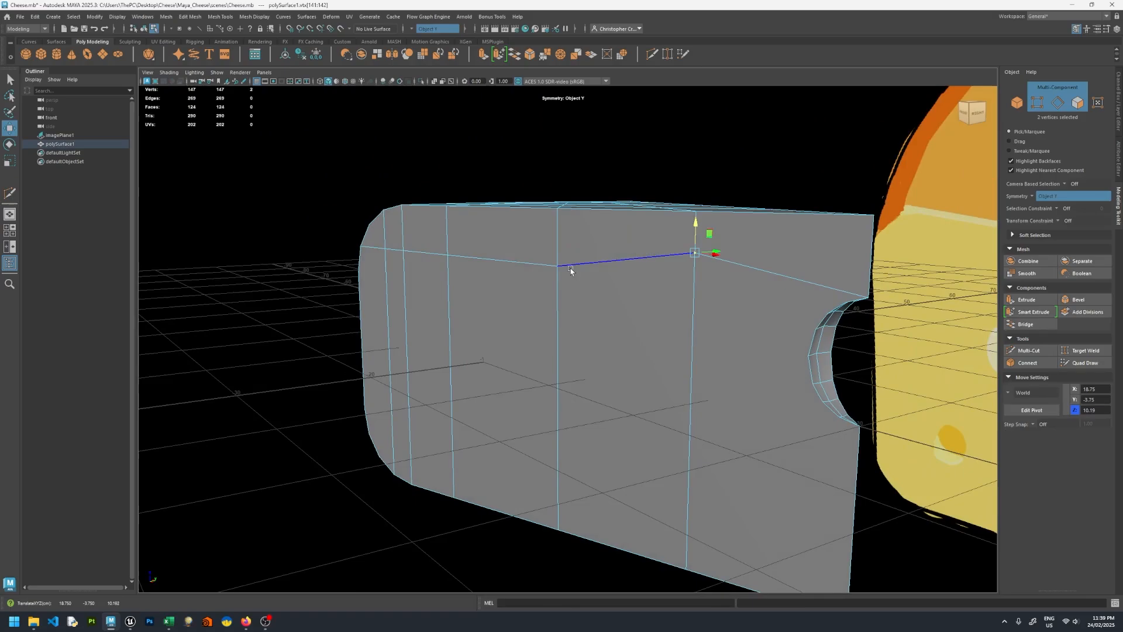
{"action": "left_click", "coordinate": [558, 267]}
{"action": "left_click_drag", "start_coordinate": [557, 251], "coordinate": [557, 239]}
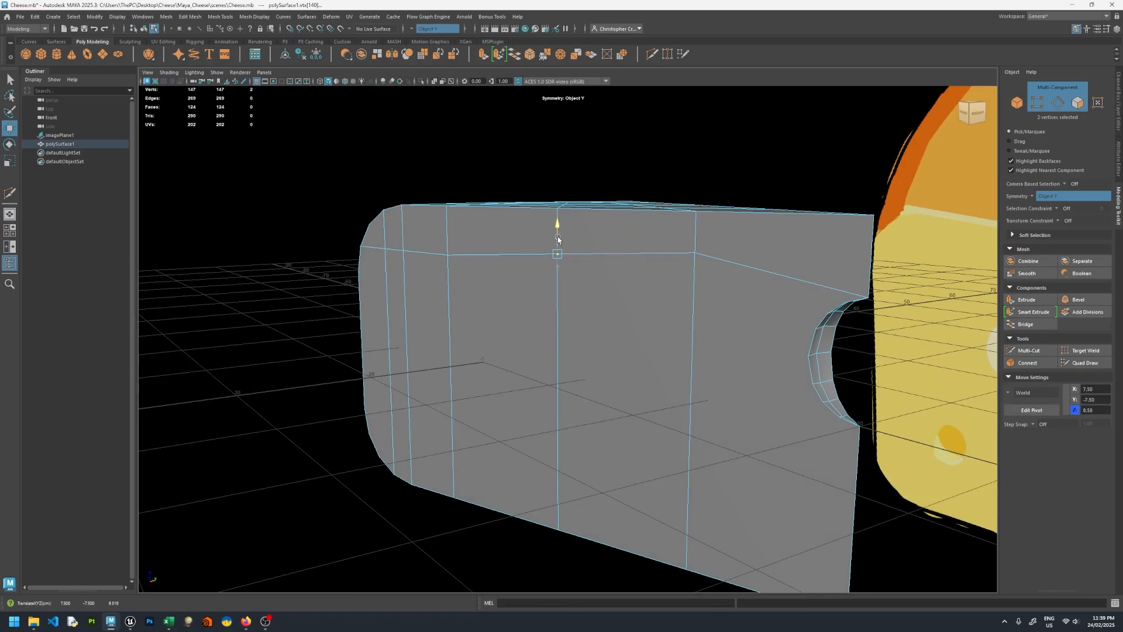
{"action": "left_click", "coordinate": [448, 255]}
{"action": "left_click_drag", "start_coordinate": [448, 245], "coordinate": [507, 261]}
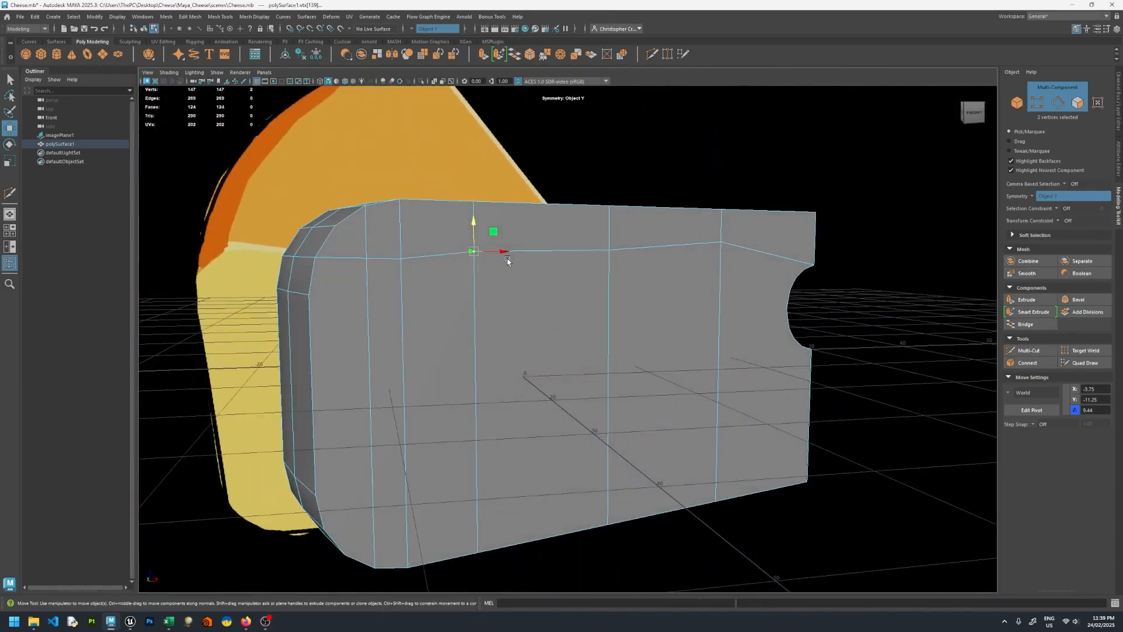
{"action": "left_click_drag", "start_coordinate": [406, 248], "coordinate": [447, 271]}
{"action": "left_click", "coordinate": [369, 257]}
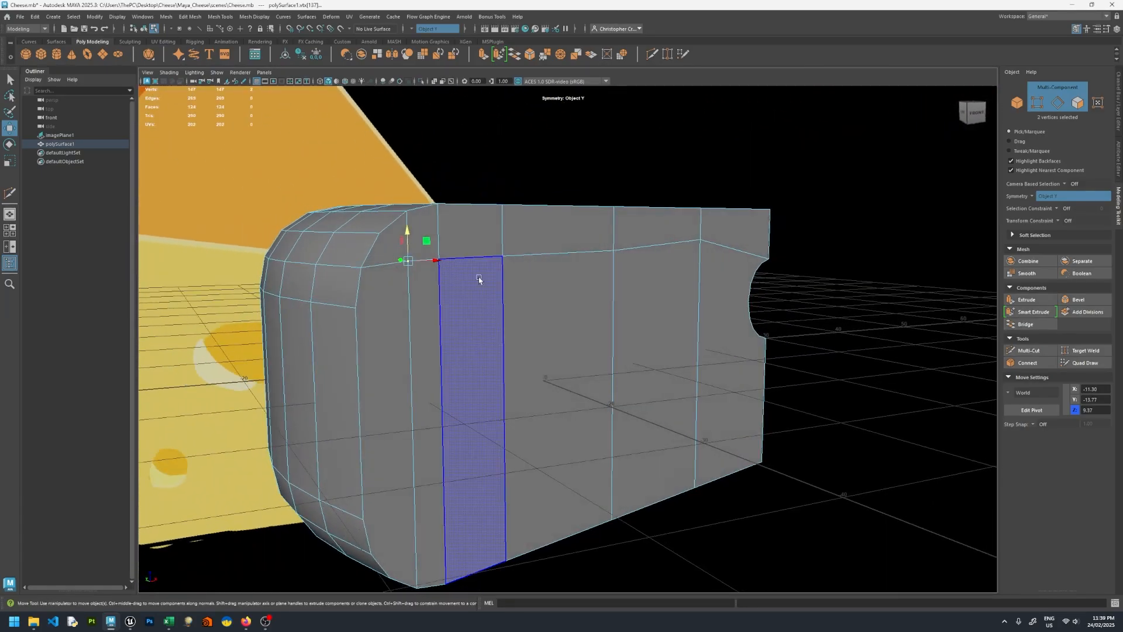
- Cut a second line below the first, from the back edge to the next vertex on the hole's upper rim
{"action": "left_click", "coordinate": [1029, 350]}
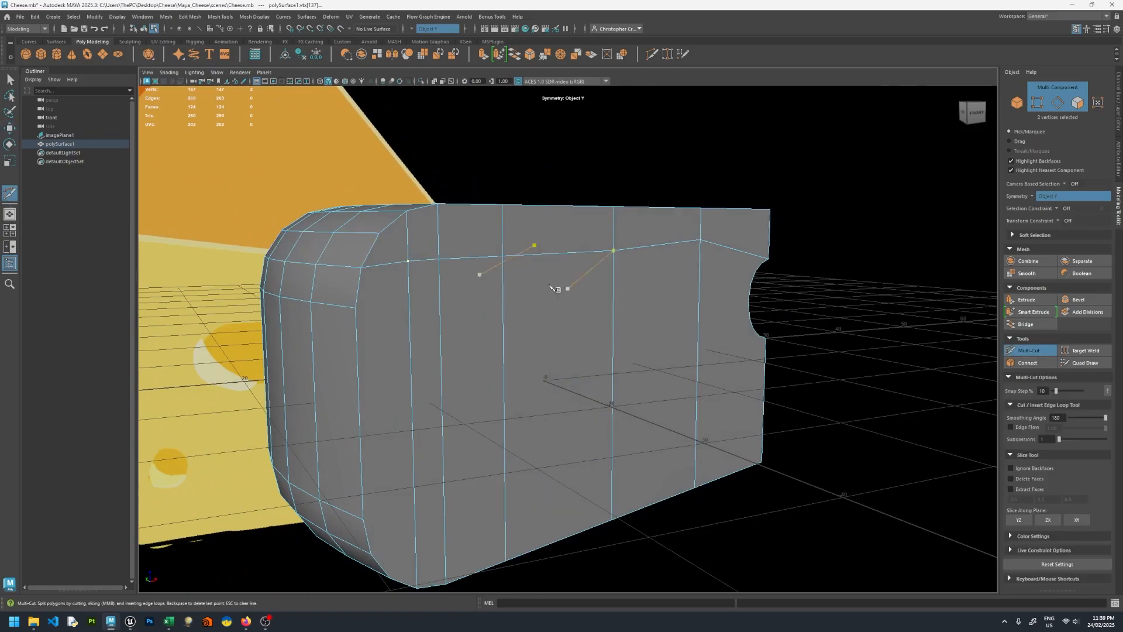
{"action": "left_click_drag", "start_coordinate": [494, 288], "coordinate": [594, 291], "text": "alt"}
{"action": "middle_click_drag", "start_coordinate": [594, 291], "coordinate": [454, 308], "text": "alt"}
{"action": "left_click_drag", "start_coordinate": [454, 308], "coordinate": [466, 293], "text": "alt"}
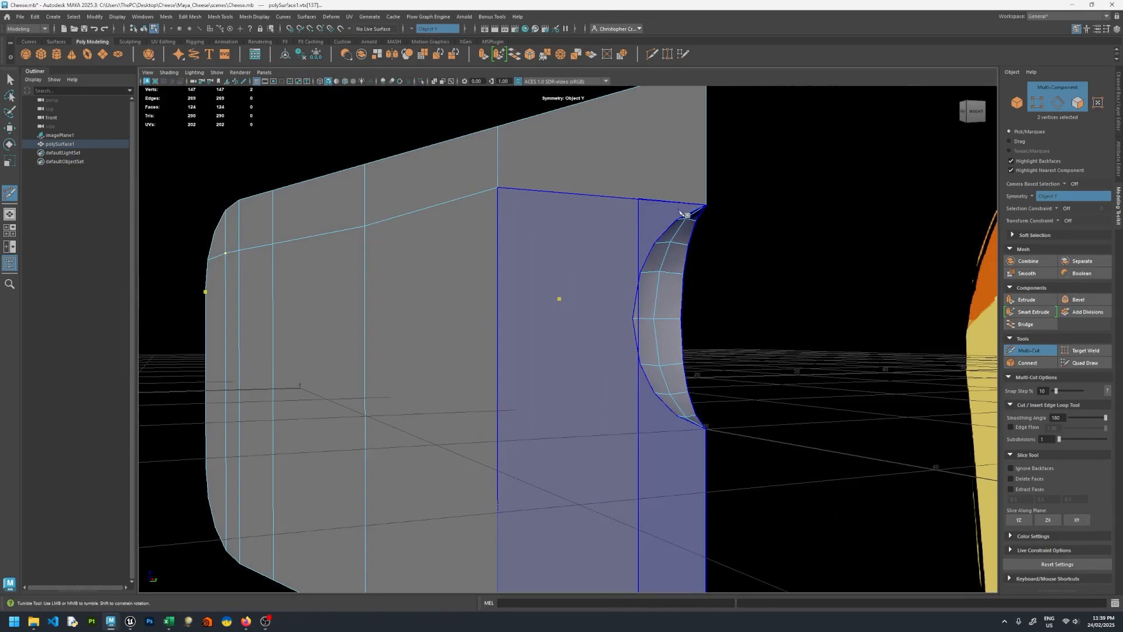
{"action": "left_click", "coordinate": [663, 226], "text": "ctrl"}
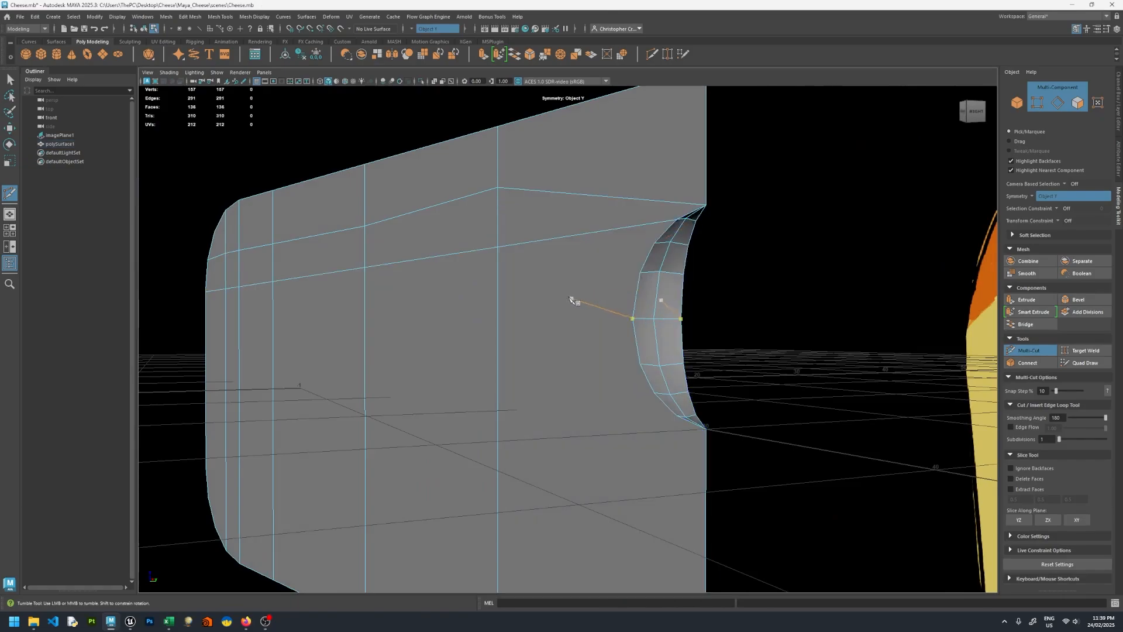
- Cut two lines across the wedge's side from the lower back corner's vertices to the hole's lower rim
{"action": "left_click_drag", "start_coordinate": [572, 300], "coordinate": [544, 264], "text": "alt"}
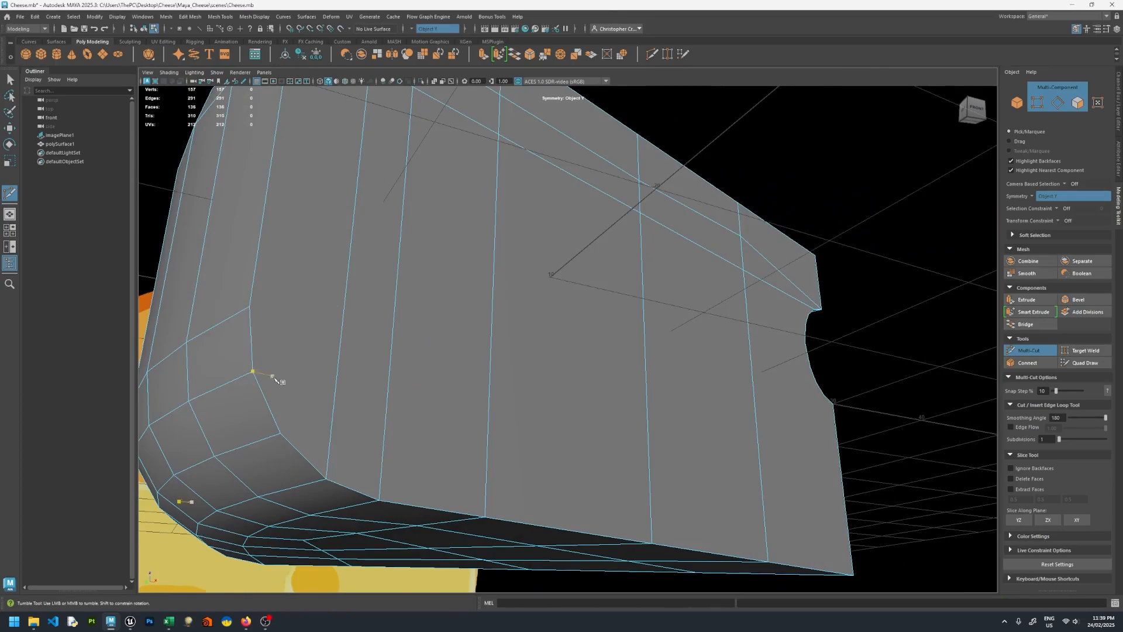
{"action": "left_click_drag", "start_coordinate": [257, 380], "coordinate": [514, 383], "text": "alt"}
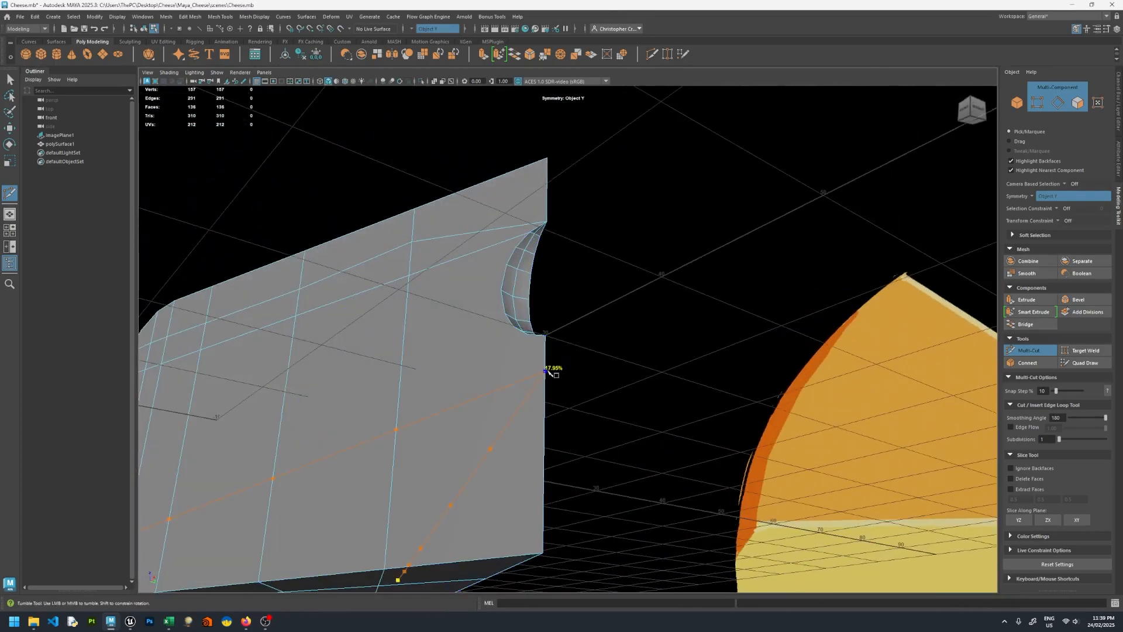
{"action": "left_click_drag", "start_coordinate": [470, 375], "coordinate": [813, 419], "text": "alt"}
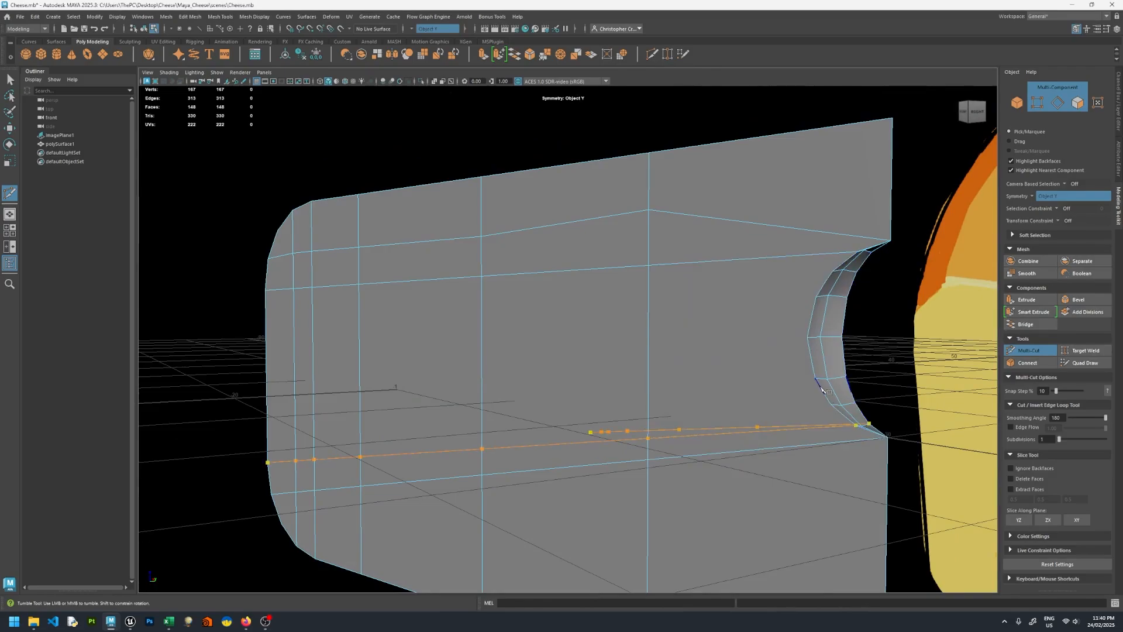
{"action": "key", "text": "Return"}
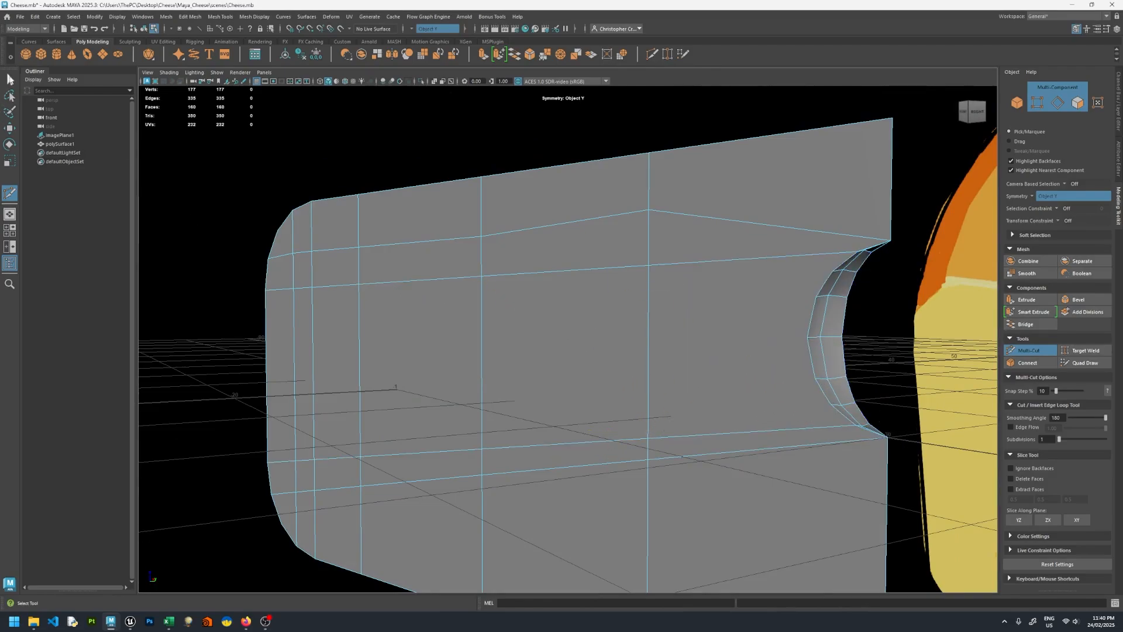
- Delete the 12 surplus vertices lying between the main edges around both sides of the hole's rim
{"action": "key", "text": "q"}
{"action": "left_click_drag", "start_coordinate": [545, 294], "coordinate": [456, 286], "text": "alt"}
{"action": "left_click", "coordinate": [444, 294]}
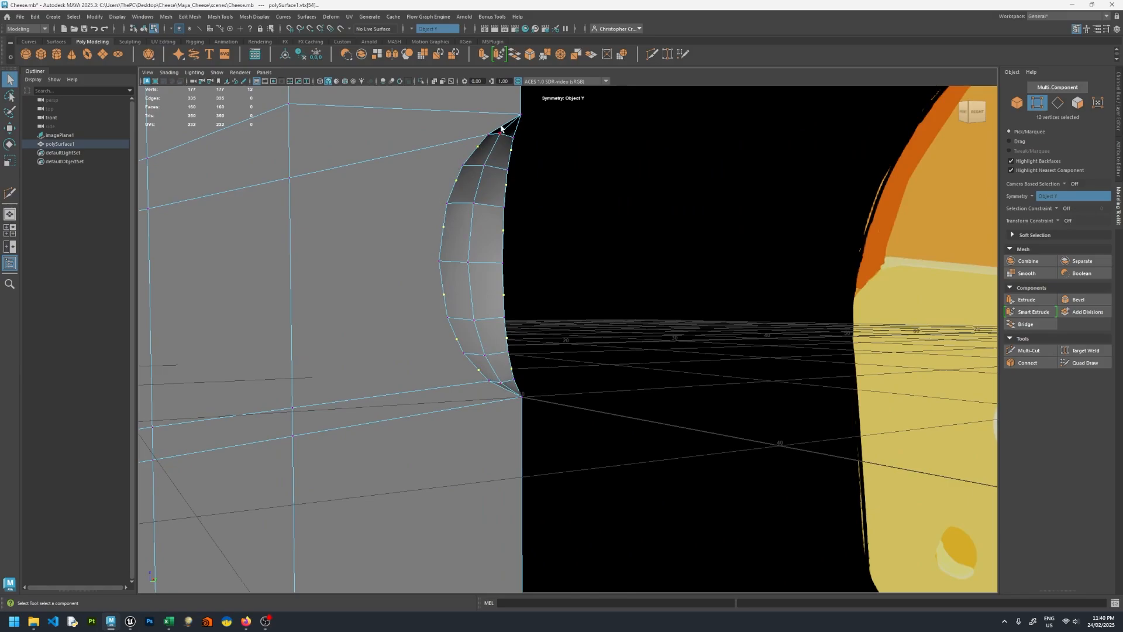
{"action": "key", "text": "Delete"}
{"action": "left_click_drag", "start_coordinate": [460, 273], "coordinate": [598, 293], "text": "alt"}
{"action": "right_click_drag", "start_coordinate": [598, 293], "coordinate": [447, 283], "text": "alt"}
{"action": "left_click_drag", "start_coordinate": [447, 284], "coordinate": [454, 303], "text": "alt"}
{"action": "right_click_drag", "start_coordinate": [454, 304], "coordinate": [590, 361], "text": "alt"}
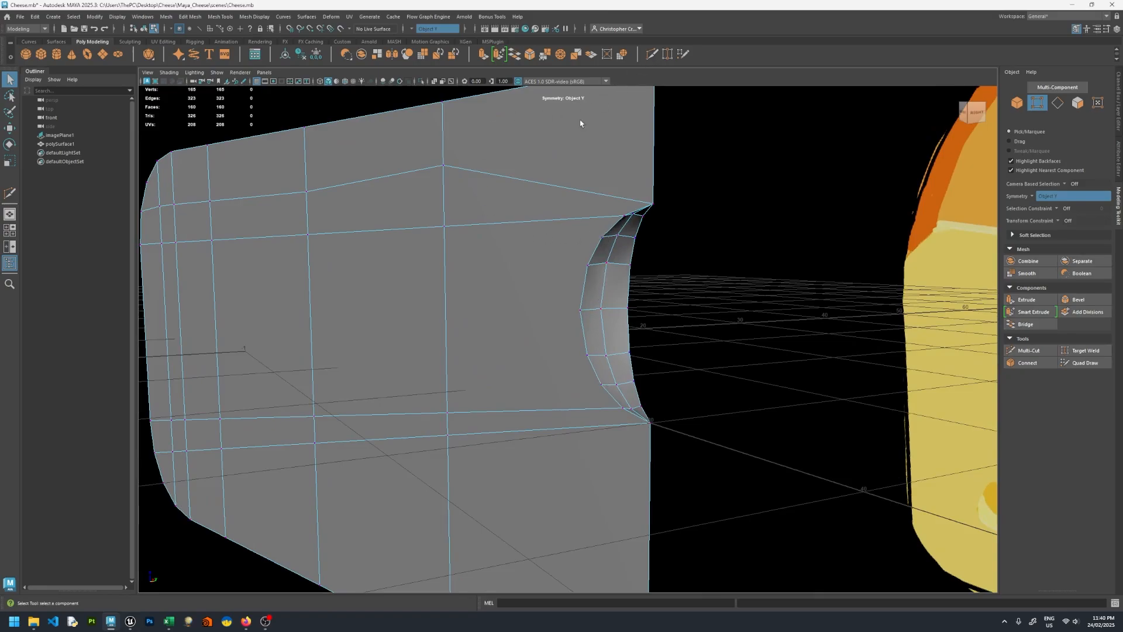
{"action": "key", "text": "ctrl+shift+x"}
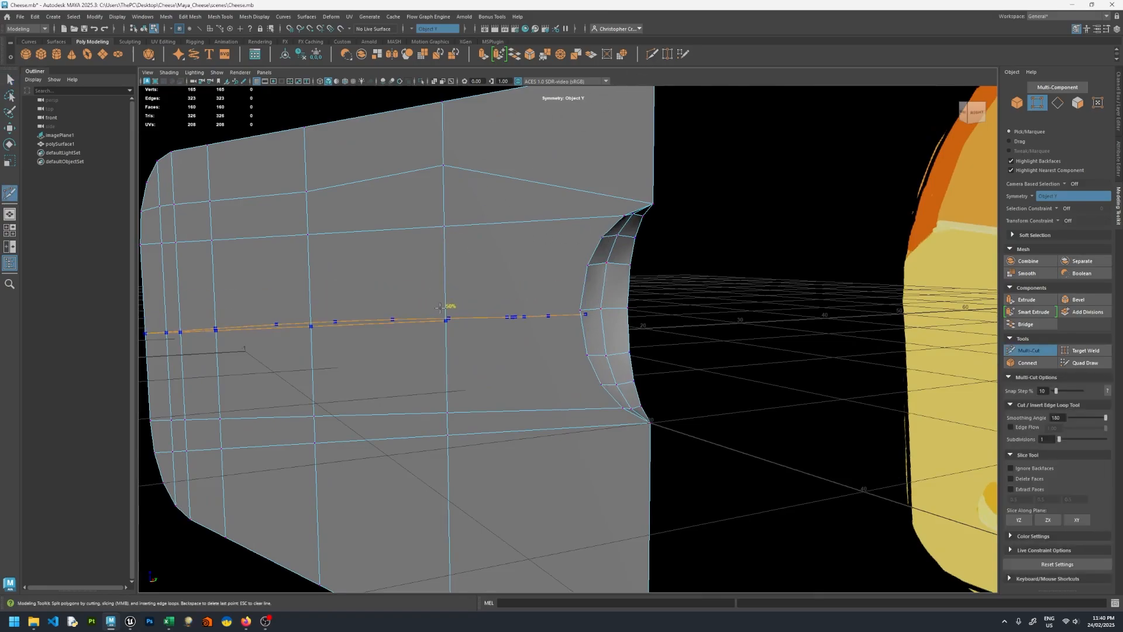
{"action": "left_click", "coordinate": [440, 308]}
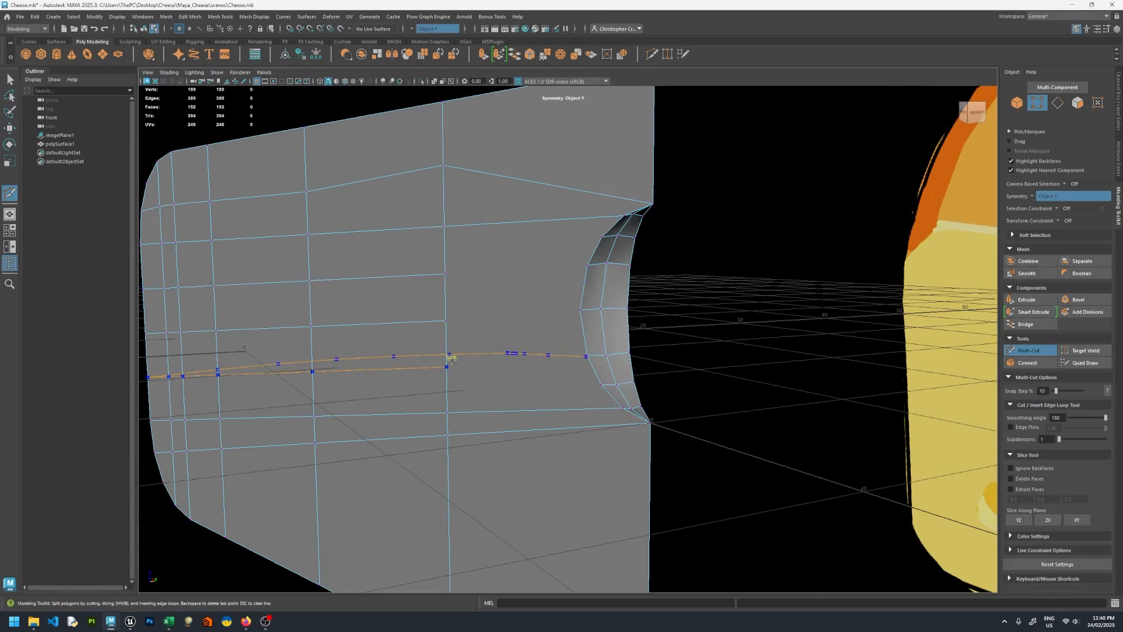
{"action": "left_click", "coordinate": [446, 364]}
{"action": "left_click", "coordinate": [445, 274]}
{"action": "left_click_drag", "start_coordinate": [467, 286], "coordinate": [500, 341], "text": "alt"}
{"action": "key", "text": "ctrl+z"}
{"action": "key", "text": "ctrl+z"}
{"action": "key", "text": "ctrl+z"}
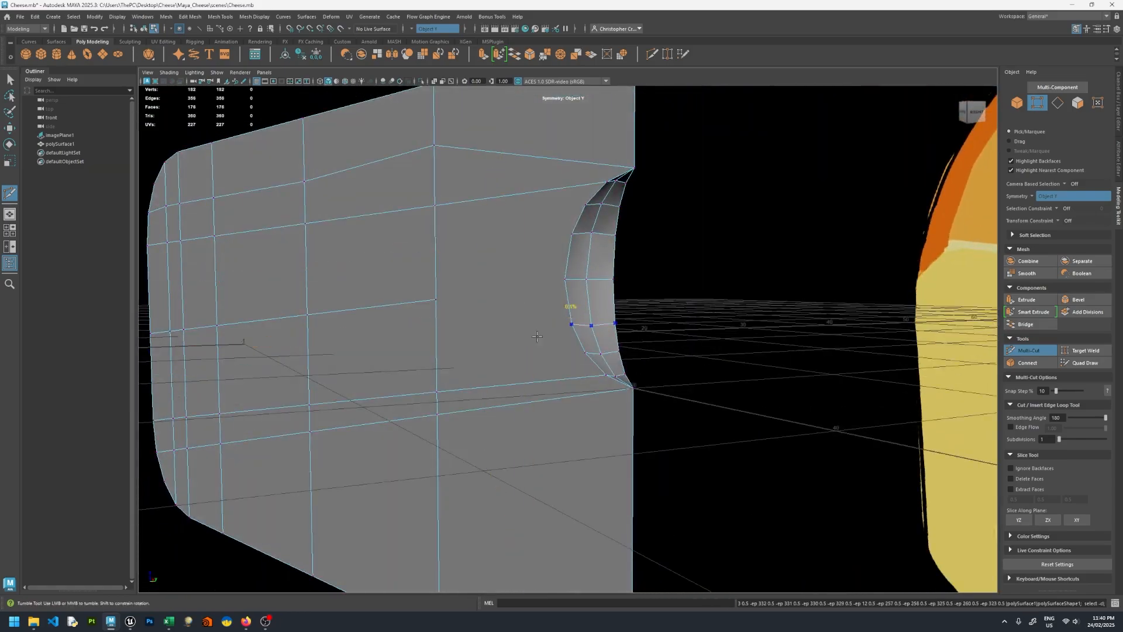
- Insert 5 evenly spaced edge loops with the Insert Edge Loop tool across the side faces level with the hole
{"action": "left_click", "coordinate": [9, 79]}
{"action": "left_click", "coordinate": [220, 16]}
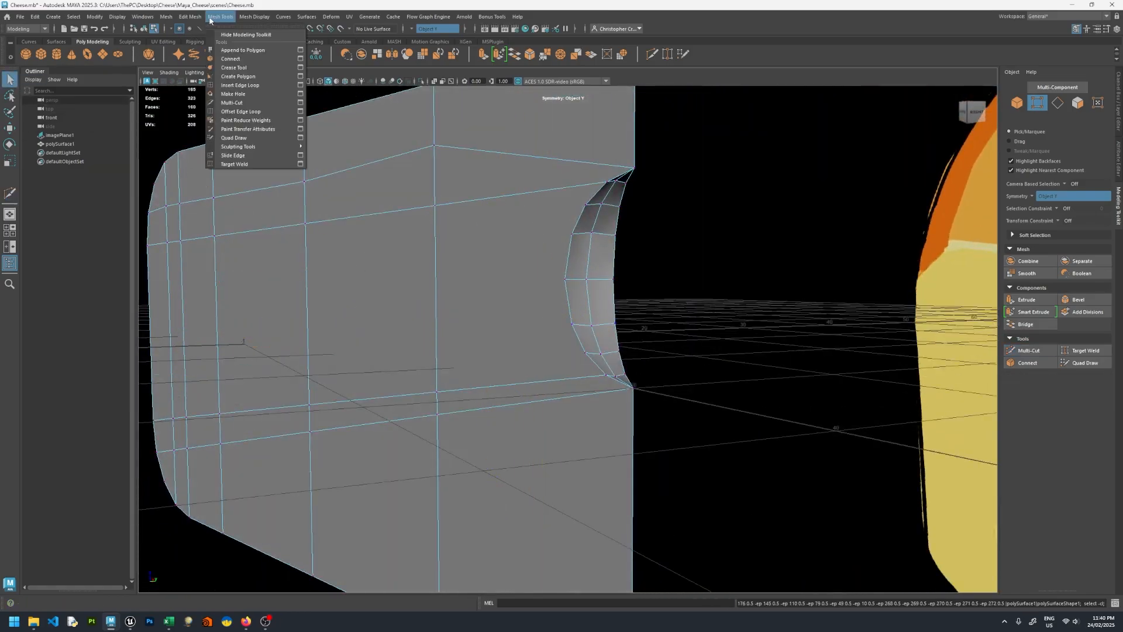
{"action": "mouse_move", "coordinate": [190, 16]}
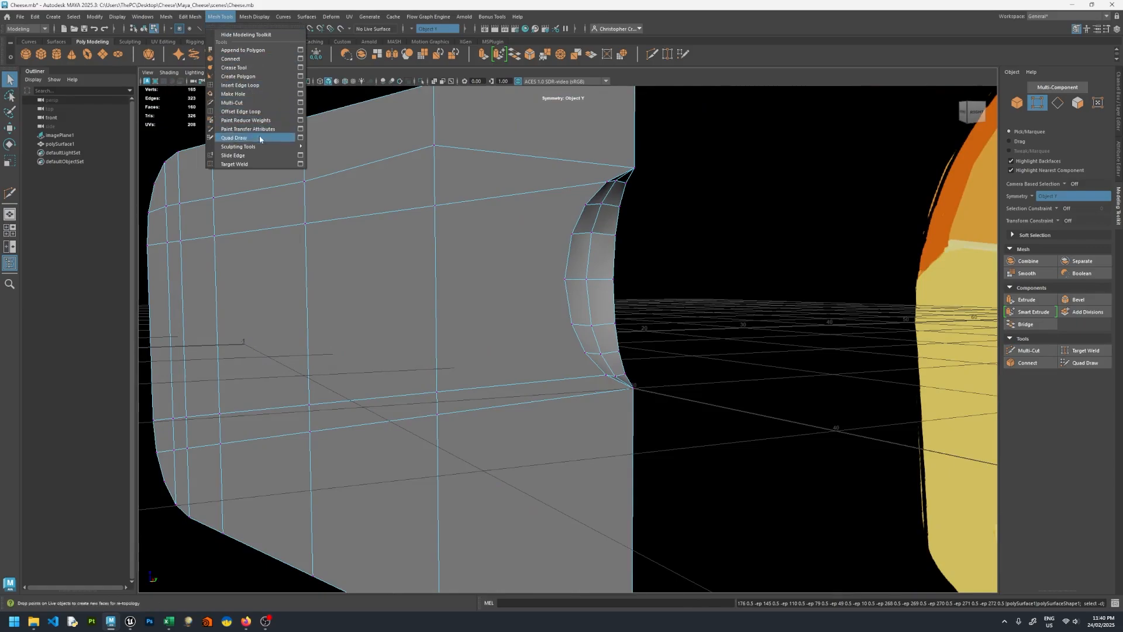
{"action": "left_click", "coordinate": [302, 86]}
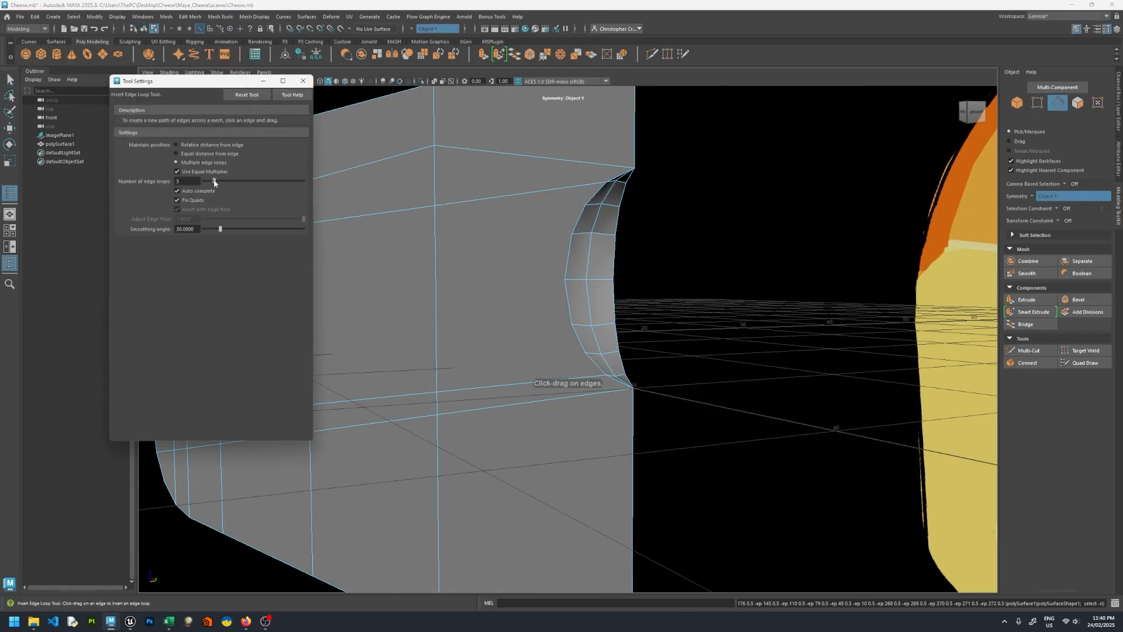
{"action": "left_click", "coordinate": [433, 294]}
{"action": "left_click_drag", "start_coordinate": [434, 293], "coordinate": [518, 287], "text": "alt"}
{"action": "scroll", "coordinate": [519, 287], "scroll_direction": "down", "scroll_amount": 3}
{"action": "left_click", "coordinate": [303, 80]}
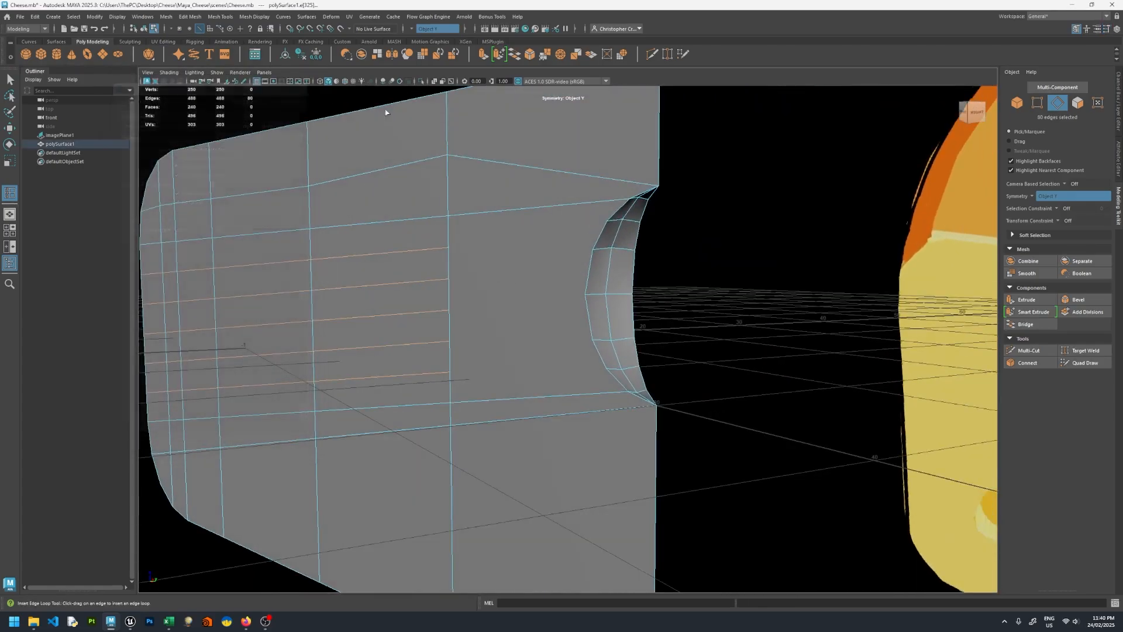
- Connect the ends of the five new edge loops to the hole's rim vertices with Multi-Cut and return to object mode
{"action": "left_click", "coordinate": [1028, 350]}
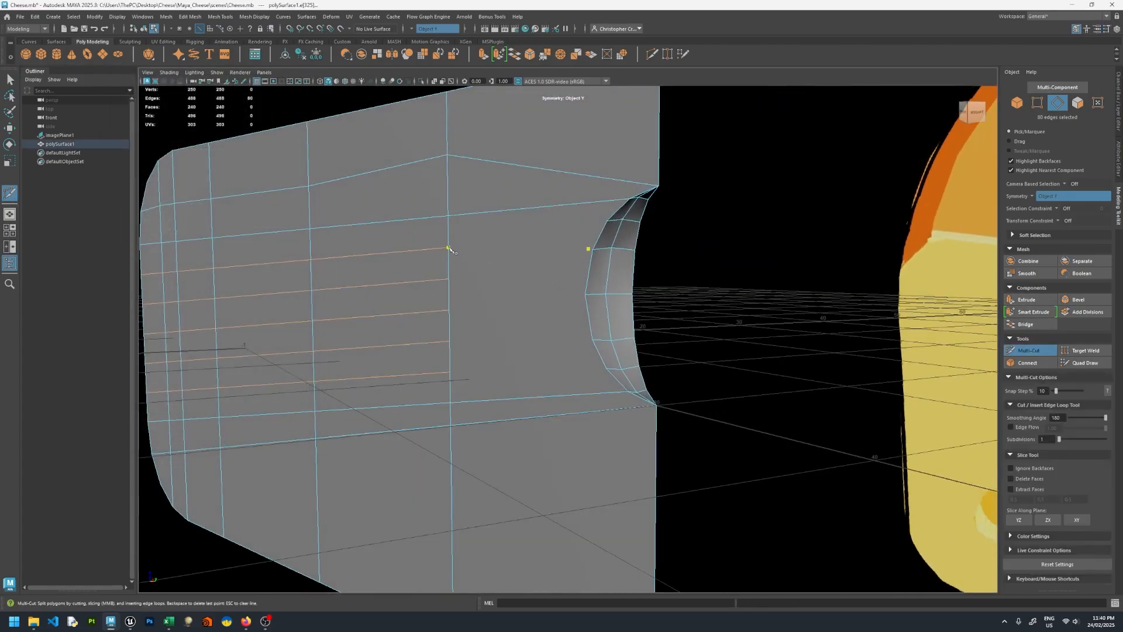
{"action": "right_click", "coordinate": [608, 225]}
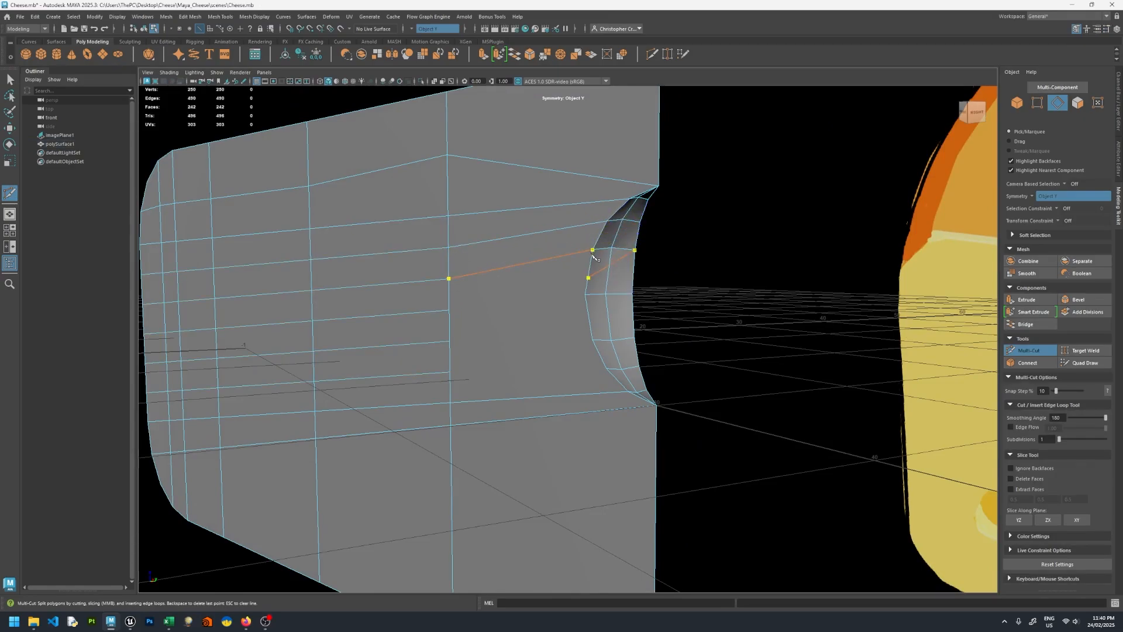
{"action": "left_click", "coordinate": [450, 310]}
{"action": "left_click", "coordinate": [449, 341]}
{"action": "left_click_drag", "start_coordinate": [578, 366], "coordinate": [409, 246], "text": "alt"}
{"action": "scroll", "coordinate": [594, 316], "scroll_direction": "down", "scroll_amount": 5}
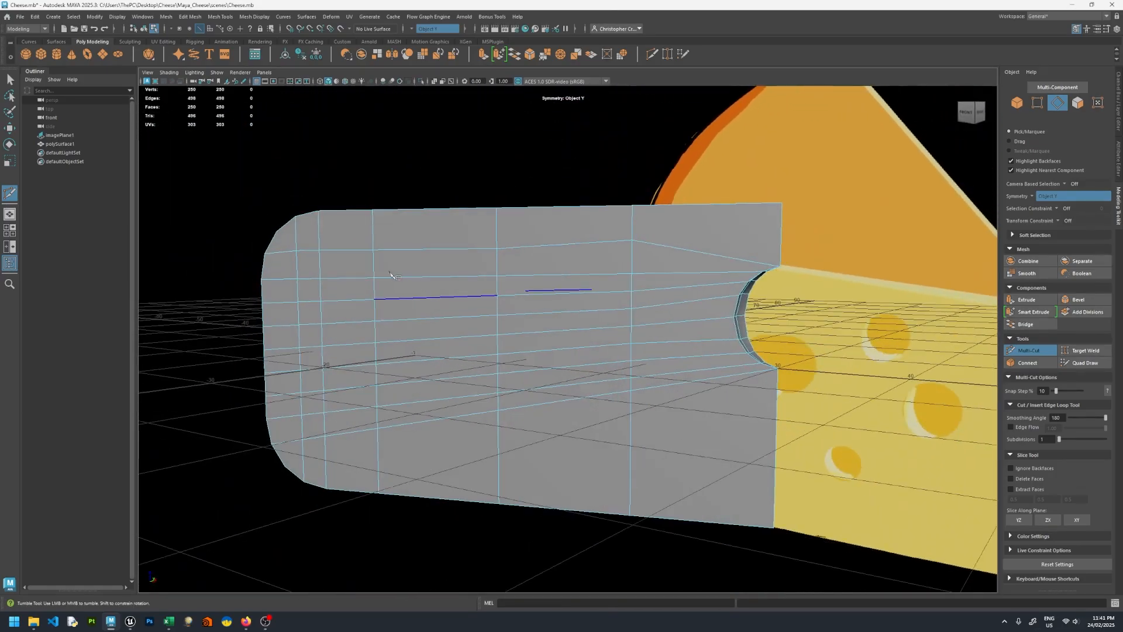
{"action": "key", "text": "q"}
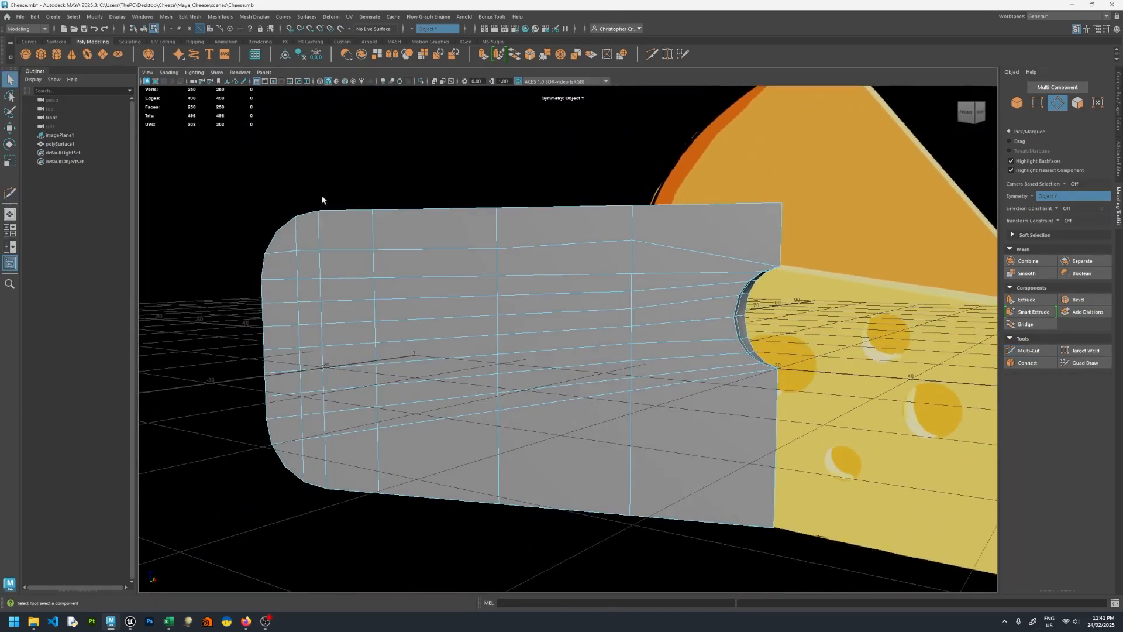
{"action": "scroll", "coordinate": [351, 204], "scroll_direction": "up", "scroll_amount": 2}
{"action": "key", "text": "F8"}
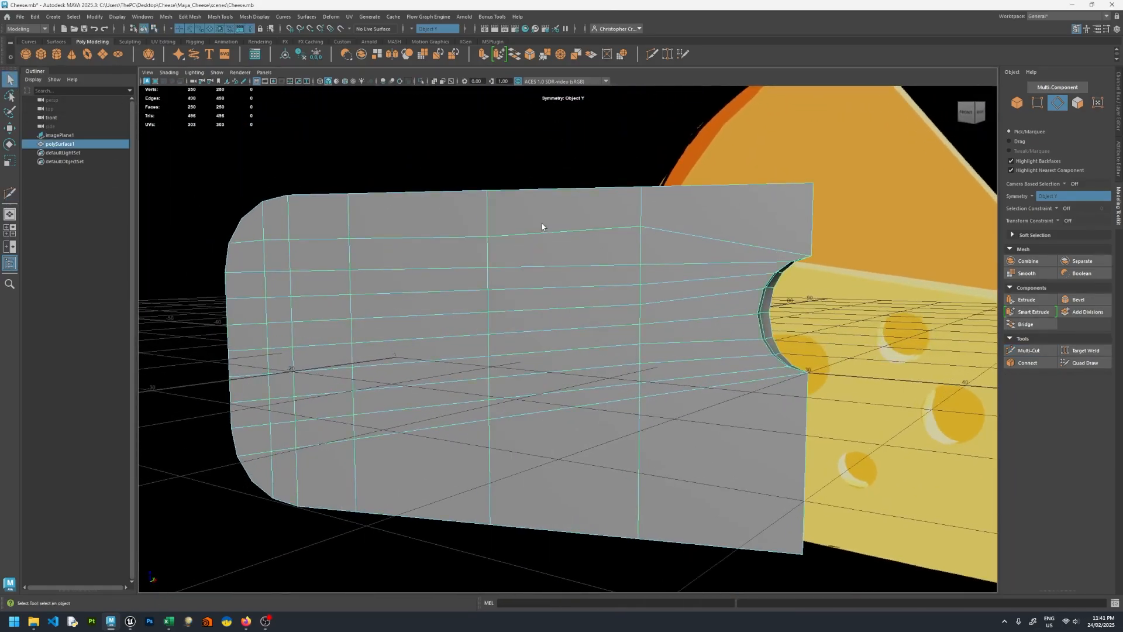
- Run Cleanup on the wedge to select any faces with more than four sides, and inspect the mesh from below
{"action": "left_click", "coordinate": [167, 17]}
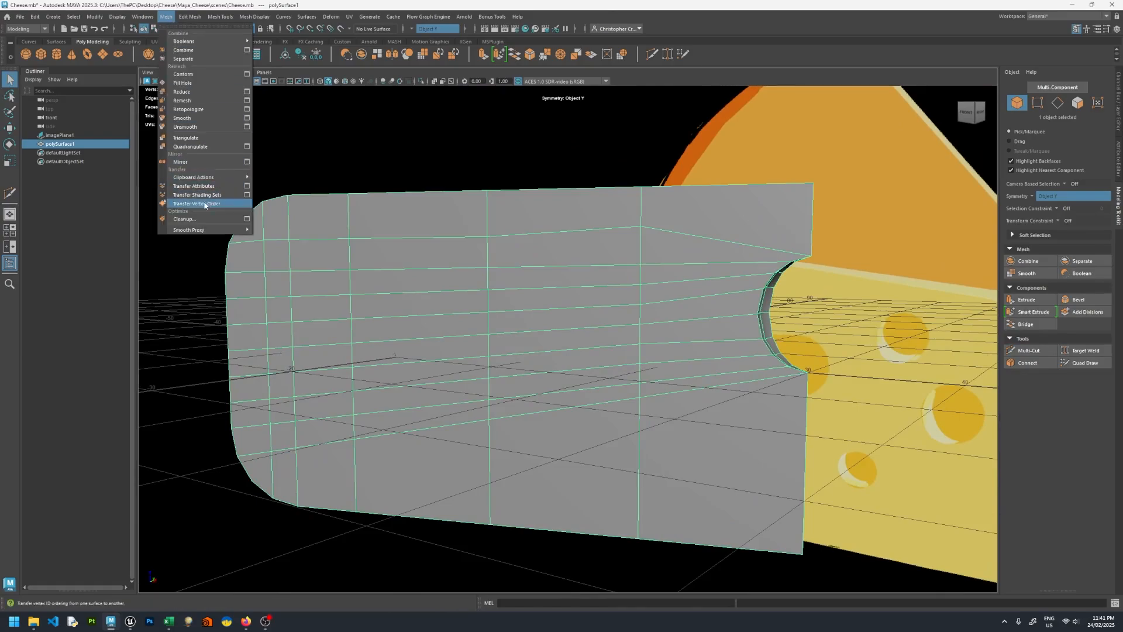
{"action": "left_click", "coordinate": [246, 221]}
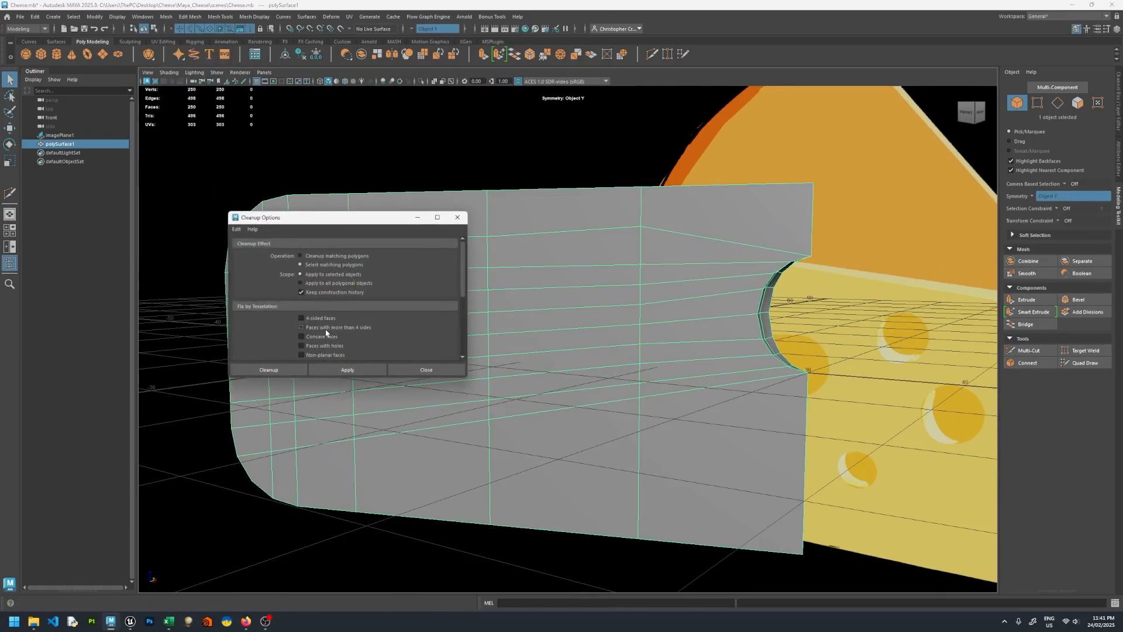
{"action": "left_click", "coordinate": [342, 368]}
{"action": "left_click", "coordinate": [413, 369]}
{"action": "left_click_drag", "start_coordinate": [433, 363], "coordinate": [852, 369], "text": "alt"}
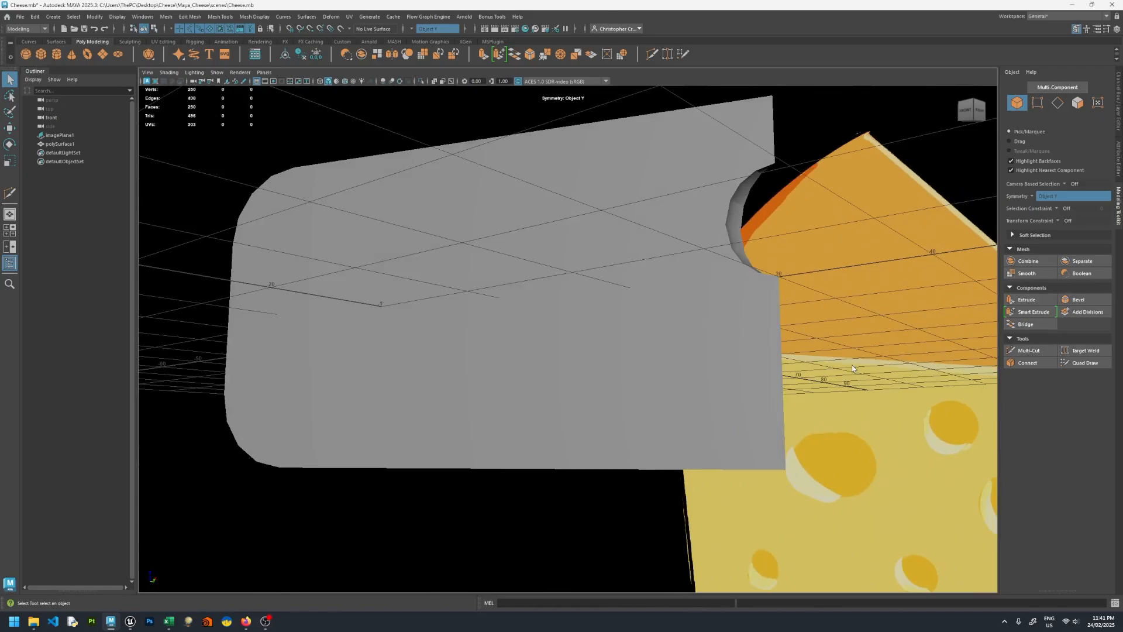
{"action": "key", "text": "f"}
{"action": "scroll", "coordinate": [468, 336], "scroll_direction": "up", "scroll_amount": 6}
{"action": "left_click", "coordinate": [419, 332]}
{"action": "key", "text": "f"}
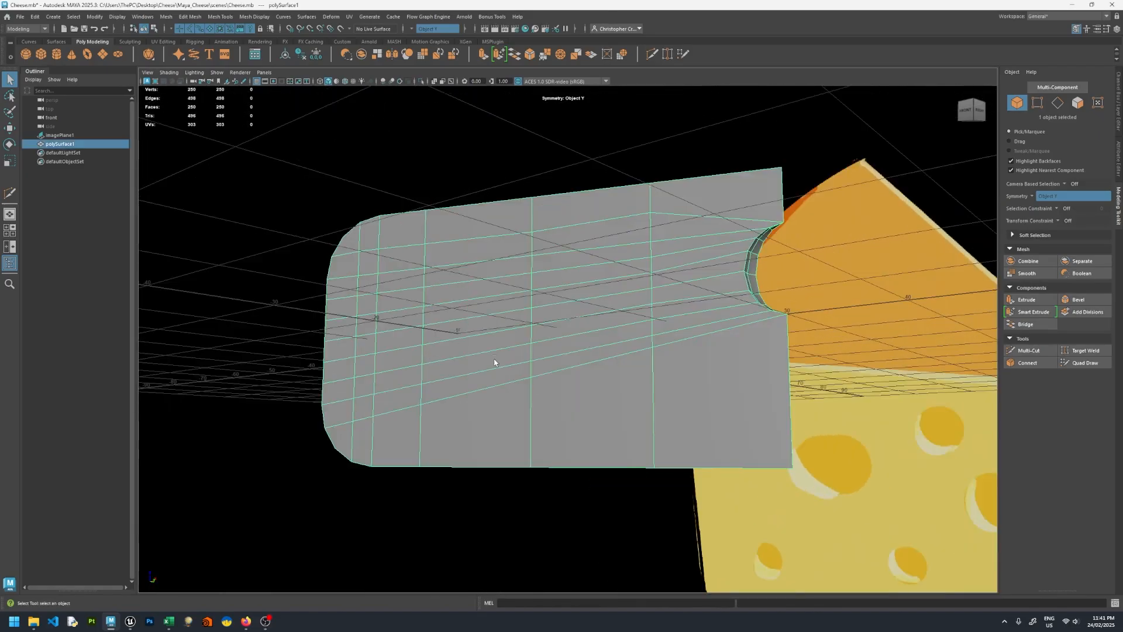
- Relax the edge flow on the wedge's side between the hole and the mid-section with Quad Draw
{"action": "mouse_move", "coordinate": [494, 359]}
{"action": "left_mouse_down", "text": "alt"}
{"action": "mouse_move", "coordinate": [606, 368]}
{"action": "mouse_move", "coordinate": [574, 314]}
{"action": "mouse_move", "coordinate": [413, 328]}
{"action": "mouse_move", "coordinate": [853, 351]}
{"action": "mouse_move", "coordinate": [615, 377]}
{"action": "mouse_move", "coordinate": [852, 351]}
{"action": "left_mouse_up", "text": "alt"}
{"action": "left_click", "coordinate": [1080, 363]}
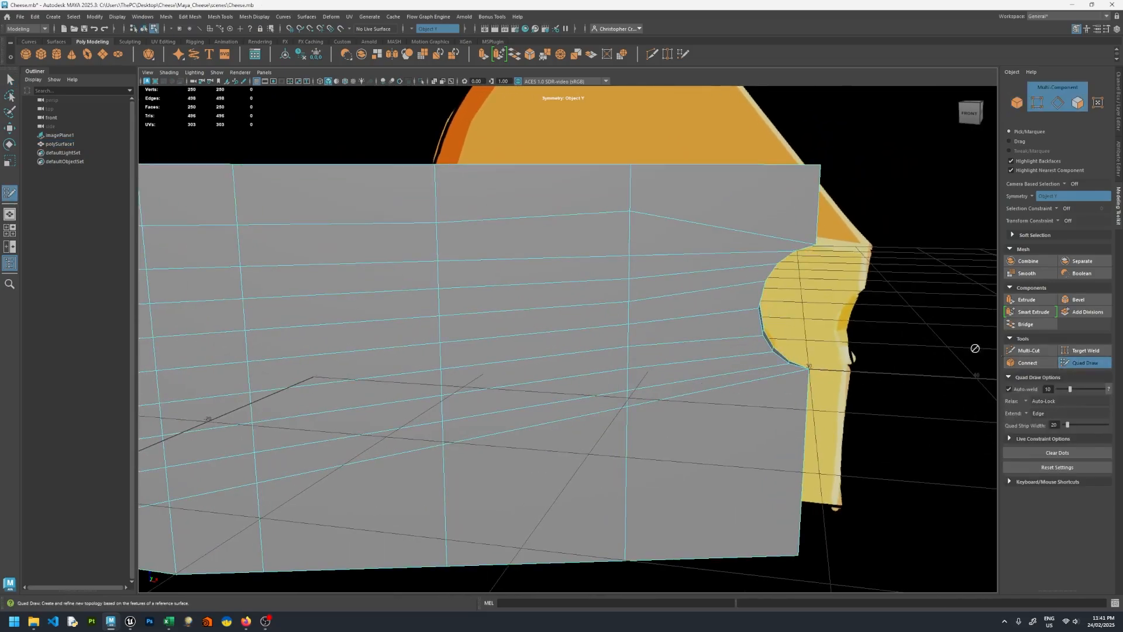
{"action": "mouse_move", "coordinate": [587, 275]}
{"action": "left_mouse_down", "text": "shift"}
{"action": "mouse_move", "coordinate": [566, 283]}
{"action": "mouse_move", "coordinate": [569, 431]}
{"action": "mouse_move", "coordinate": [556, 439]}
{"action": "mouse_move", "coordinate": [521, 233]}
{"action": "mouse_move", "coordinate": [517, 275]}
{"action": "left_mouse_up", "text": "shift"}
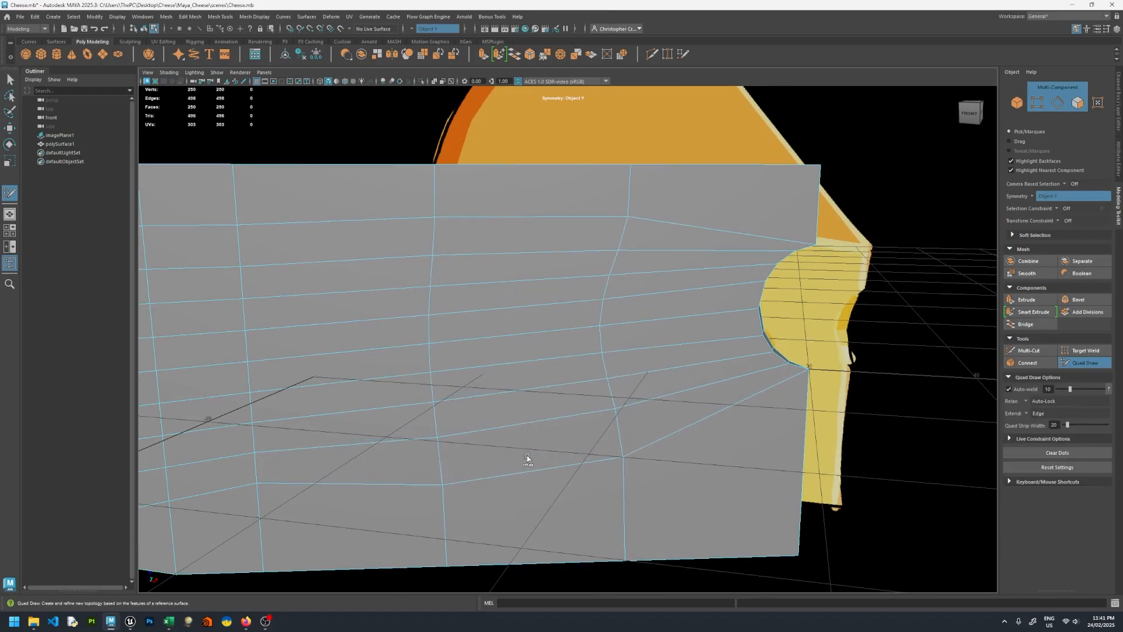
{"action": "scroll", "coordinate": [494, 308], "scroll_direction": "down", "scroll_amount": 2}
{"action": "middle_click_drag", "start_coordinate": [494, 309], "coordinate": [542, 310], "text": "alt"}
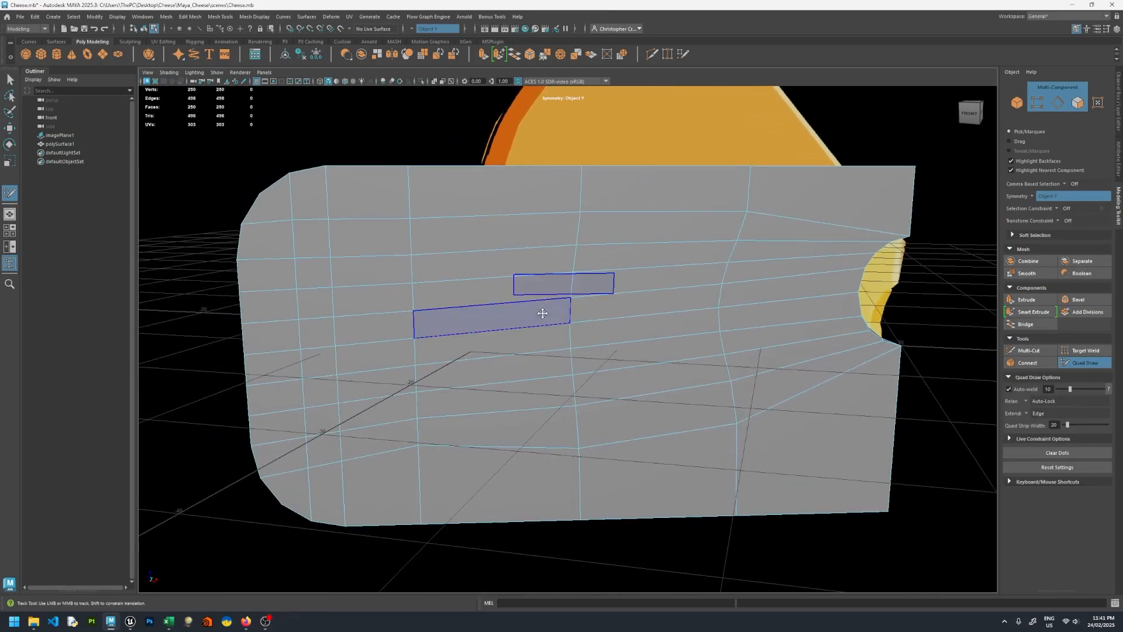
{"action": "mouse_move", "coordinate": [526, 351]}
{"action": "left_mouse_down", "text": "shift"}
{"action": "mouse_move", "coordinate": [519, 437]}
{"action": "mouse_move", "coordinate": [488, 236]}
{"action": "mouse_move", "coordinate": [506, 426]}
{"action": "left_mouse_up", "text": "shift"}
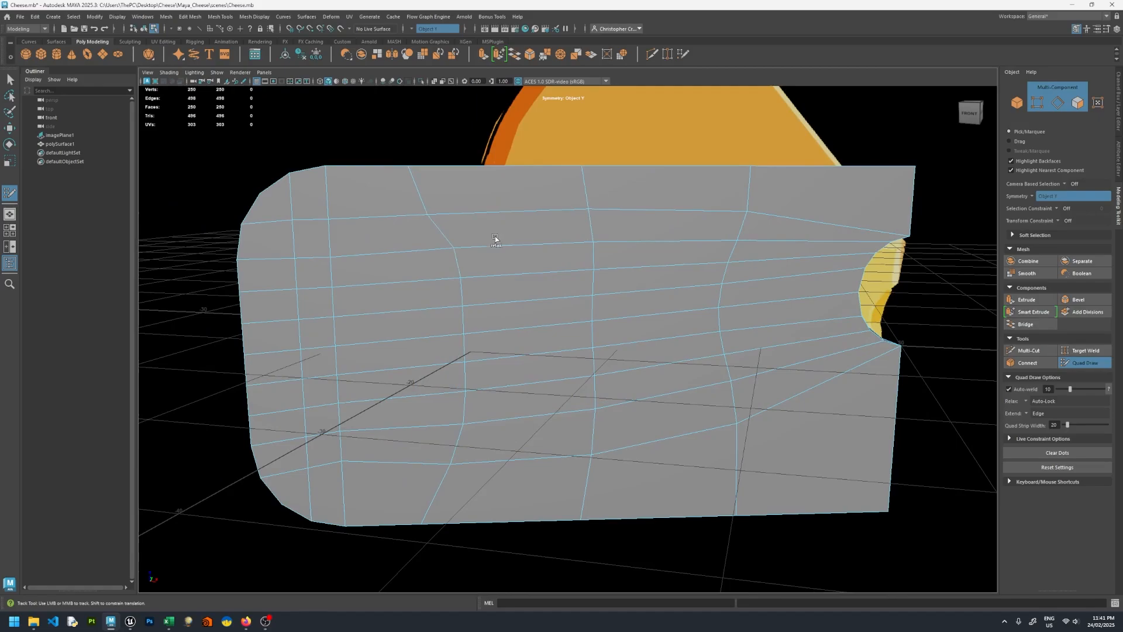
{"action": "left_click_drag", "start_coordinate": [489, 237], "coordinate": [506, 305], "text": "shift"}
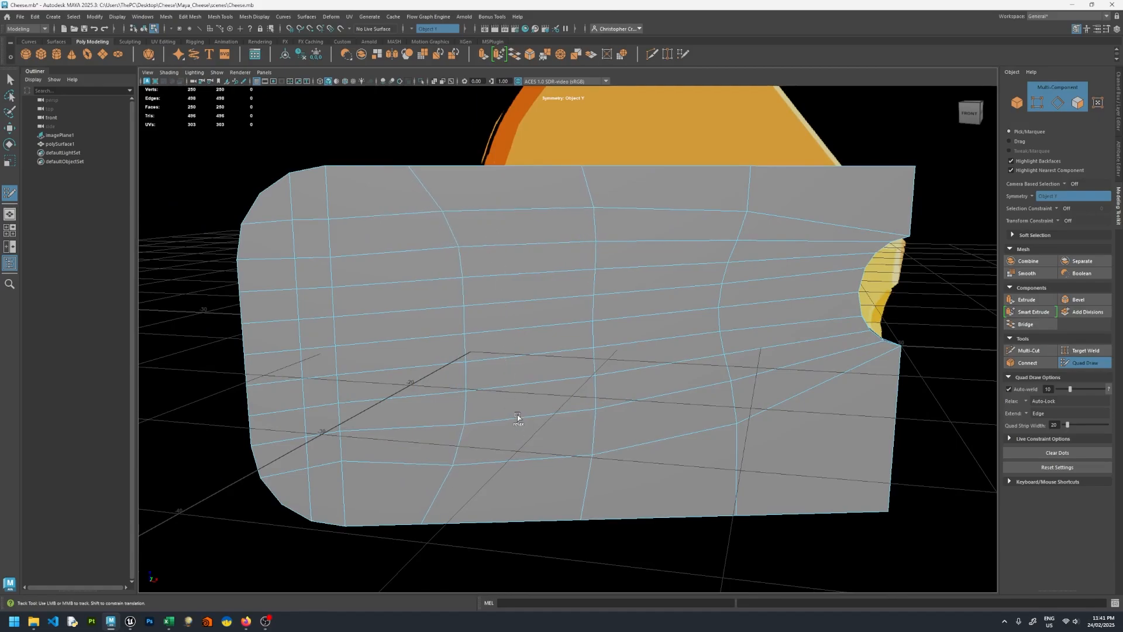
- Relax the vertical edge loops near the wedge's rounded back end, continuing across the side toward the hole
{"action": "mouse_move", "coordinate": [383, 285]}
{"action": "left_mouse_down", "text": "shift"}
{"action": "mouse_move", "coordinate": [381, 253]}
{"action": "mouse_move", "coordinate": [413, 446]}
{"action": "mouse_move", "coordinate": [416, 314]}
{"action": "mouse_move", "coordinate": [395, 240]}
{"action": "left_mouse_up", "text": "shift"}
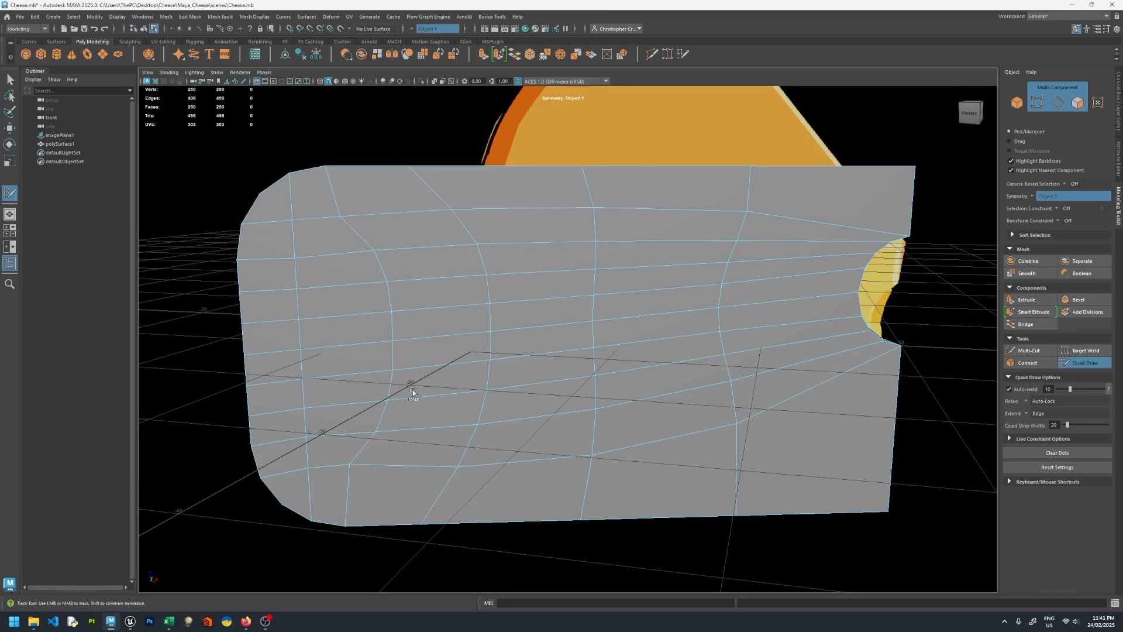
{"action": "mouse_move", "coordinate": [412, 390]}
{"action": "left_mouse_down", "text": "shift"}
{"action": "mouse_move", "coordinate": [421, 456]}
{"action": "mouse_move", "coordinate": [421, 384]}
{"action": "mouse_move", "coordinate": [424, 434]}
{"action": "left_mouse_up", "text": "shift"}
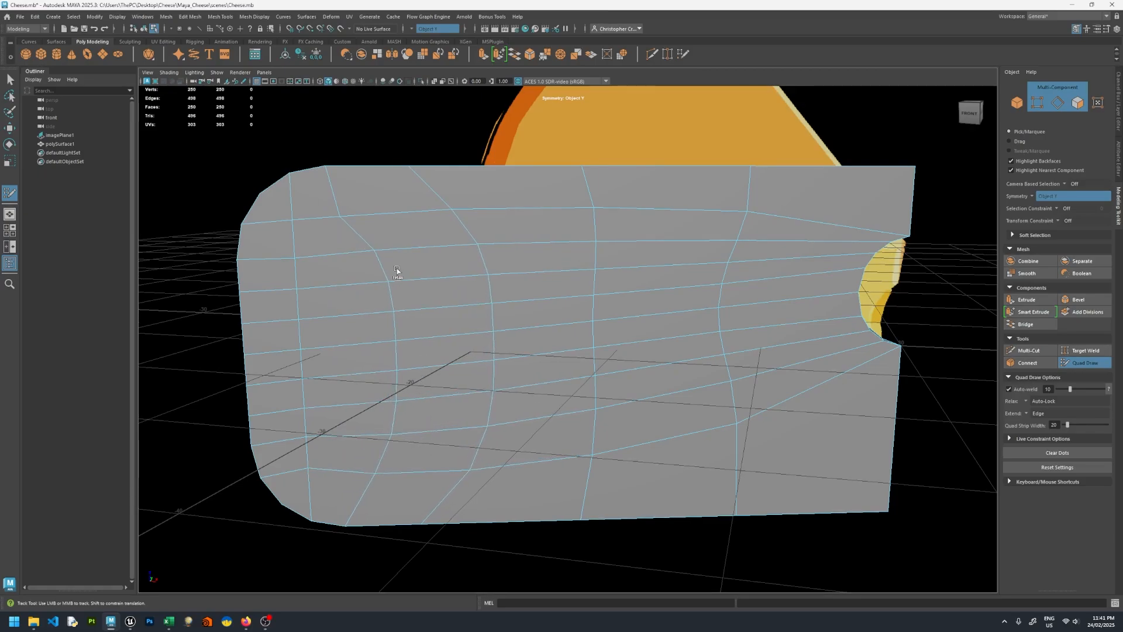
{"action": "left_click_drag", "start_coordinate": [397, 270], "coordinate": [417, 288], "text": "shift"}
{"action": "mouse_move", "coordinate": [432, 336]}
{"action": "left_mouse_down", "text": "shift"}
{"action": "mouse_move", "coordinate": [363, 402]}
{"action": "mouse_move", "coordinate": [332, 226]}
{"action": "mouse_move", "coordinate": [359, 346]}
{"action": "mouse_move", "coordinate": [358, 456]}
{"action": "mouse_move", "coordinate": [363, 393]}
{"action": "mouse_move", "coordinate": [341, 242]}
{"action": "left_mouse_up", "text": "shift"}
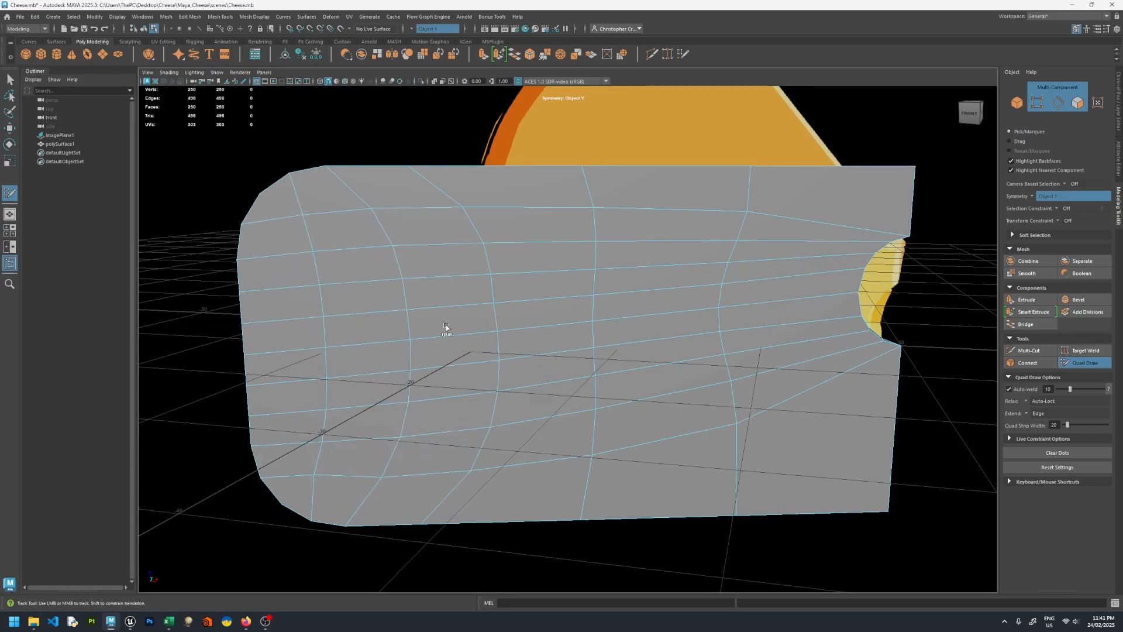
{"action": "mouse_move", "coordinate": [445, 327]}
{"action": "left_mouse_down", "text": "shift"}
{"action": "mouse_move", "coordinate": [426, 226]}
{"action": "mouse_move", "coordinate": [534, 409]}
{"action": "mouse_move", "coordinate": [529, 225]}
{"action": "mouse_move", "coordinate": [537, 391]}
{"action": "mouse_move", "coordinate": [545, 295]}
{"action": "mouse_move", "coordinate": [649, 396]}
{"action": "mouse_move", "coordinate": [662, 273]}
{"action": "mouse_move", "coordinate": [673, 353]}
{"action": "mouse_move", "coordinate": [667, 256]}
{"action": "left_mouse_up", "text": "shift"}
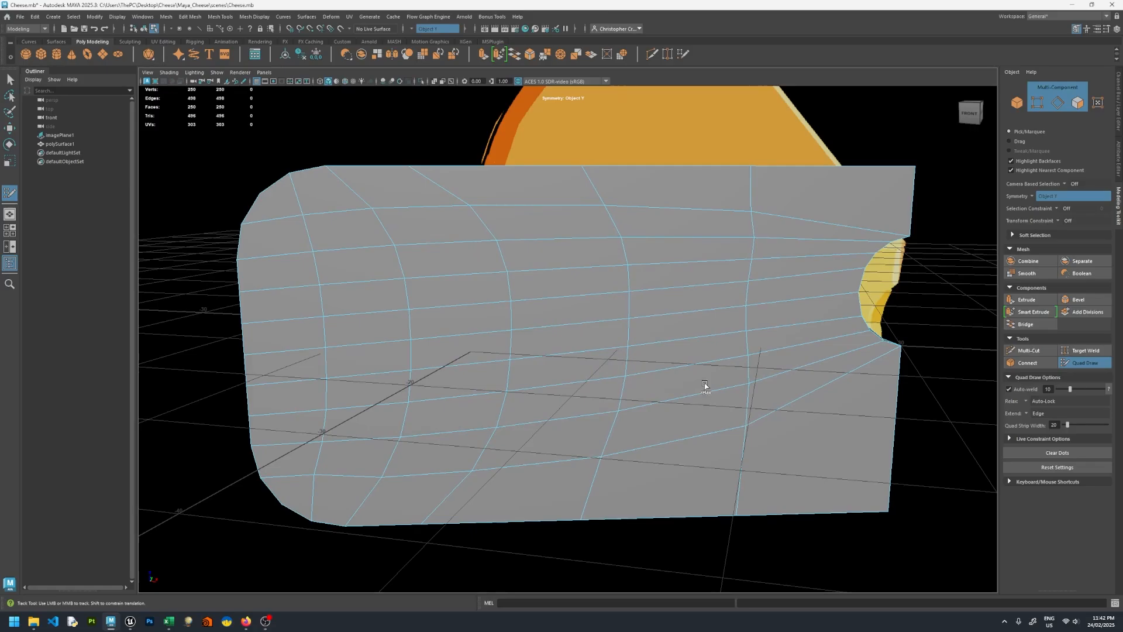
- Even out the remaining loop spacing across the wedge's side with Quad Draw and return to object mode
{"action": "mouse_move", "coordinate": [752, 327]}
{"action": "left_mouse_down", "text": "alt"}
{"action": "mouse_move", "coordinate": [762, 351]}
{"action": "mouse_move", "coordinate": [715, 351]}
{"action": "mouse_move", "coordinate": [727, 354]}
{"action": "mouse_move", "coordinate": [697, 371]}
{"action": "mouse_move", "coordinate": [658, 341]}
{"action": "left_mouse_up", "text": "alt"}
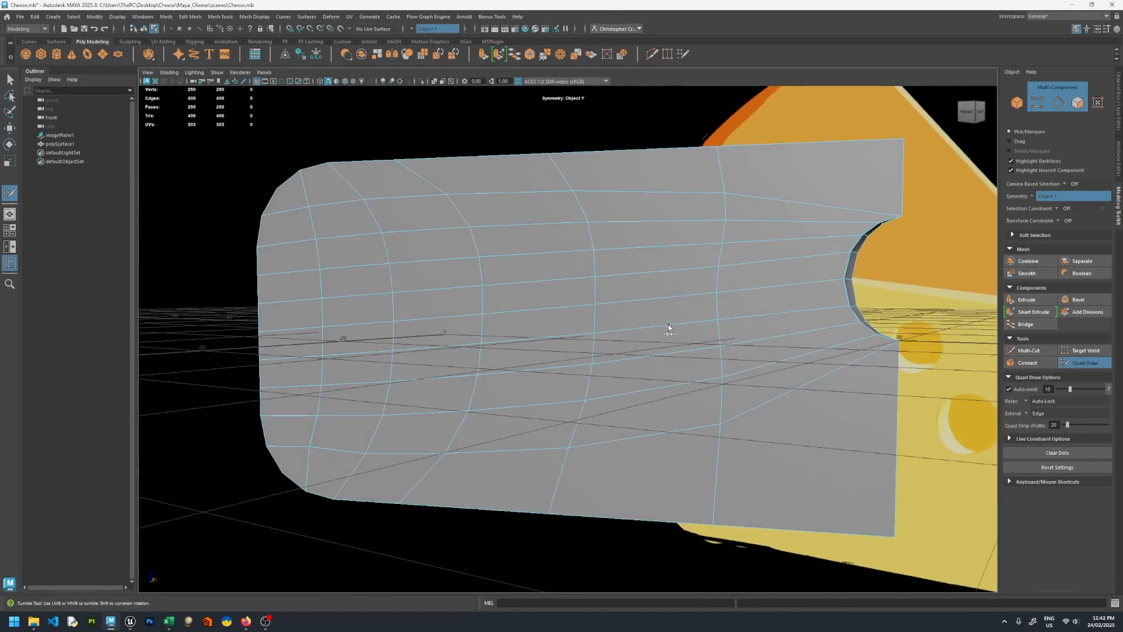
{"action": "mouse_move", "coordinate": [672, 399]}
{"action": "left_mouse_down", "text": "shift"}
{"action": "mouse_move", "coordinate": [552, 409]}
{"action": "mouse_move", "coordinate": [527, 217]}
{"action": "left_mouse_up", "text": "shift"}
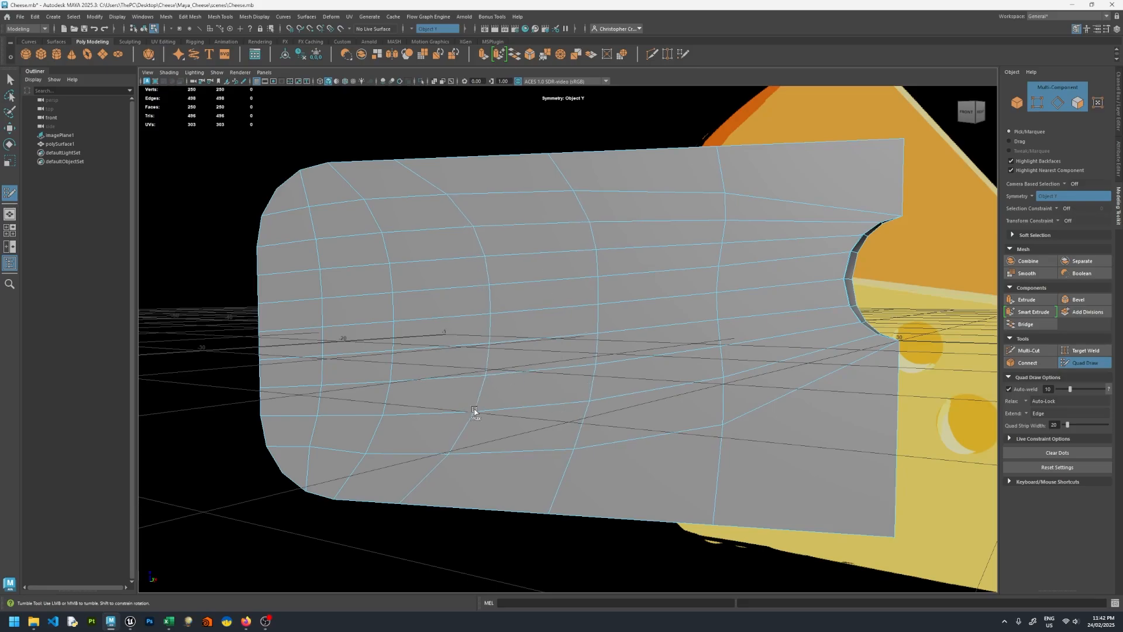
{"action": "mouse_move", "coordinate": [474, 412]}
{"action": "left_mouse_down", "text": "shift"}
{"action": "mouse_move", "coordinate": [422, 246]}
{"action": "mouse_move", "coordinate": [366, 351]}
{"action": "mouse_move", "coordinate": [361, 405]}
{"action": "left_mouse_up", "text": "shift"}
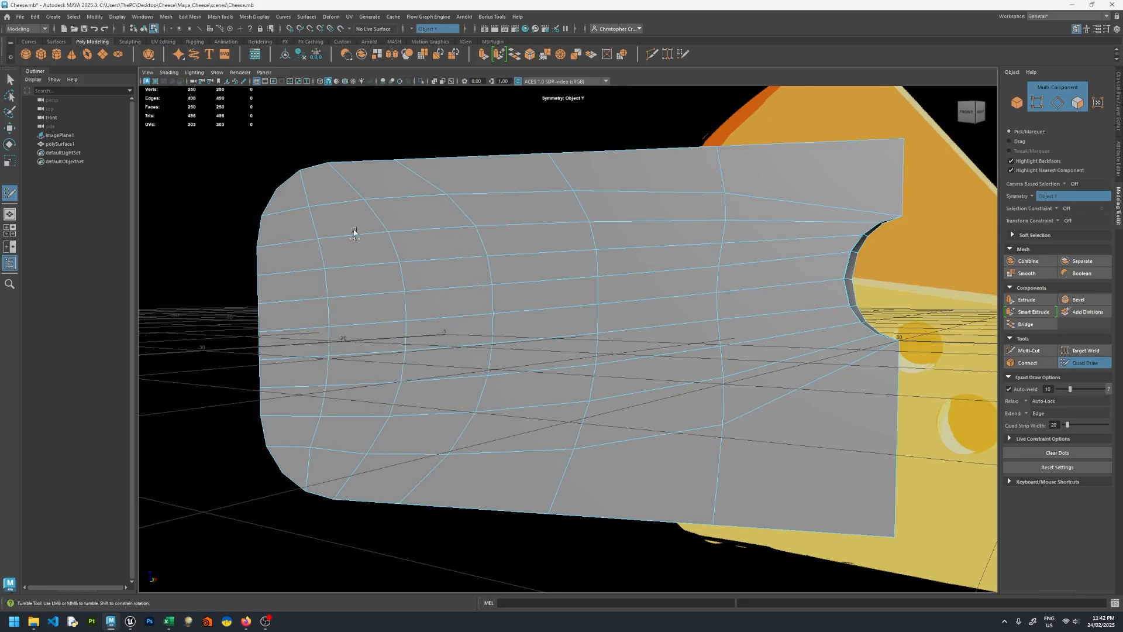
{"action": "left_click_drag", "start_coordinate": [358, 329], "coordinate": [810, 297], "text": "alt"}
{"action": "left_click_drag", "start_coordinate": [777, 292], "coordinate": [574, 321], "text": "alt"}
{"action": "right_click_drag", "start_coordinate": [574, 321], "coordinate": [615, 340], "text": "alt"}
{"action": "left_click_drag", "start_coordinate": [615, 340], "coordinate": [365, 345], "text": "alt"}
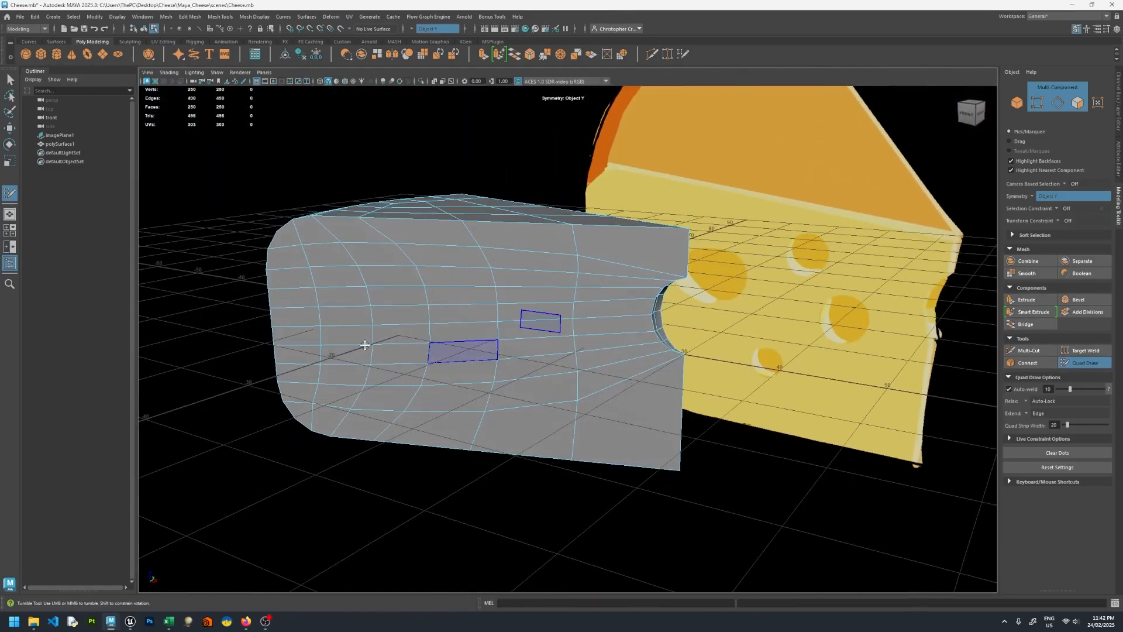
{"action": "left_click", "coordinate": [10, 79]}
{"action": "right_click_drag", "start_coordinate": [328, 185], "coordinate": [360, 154]}
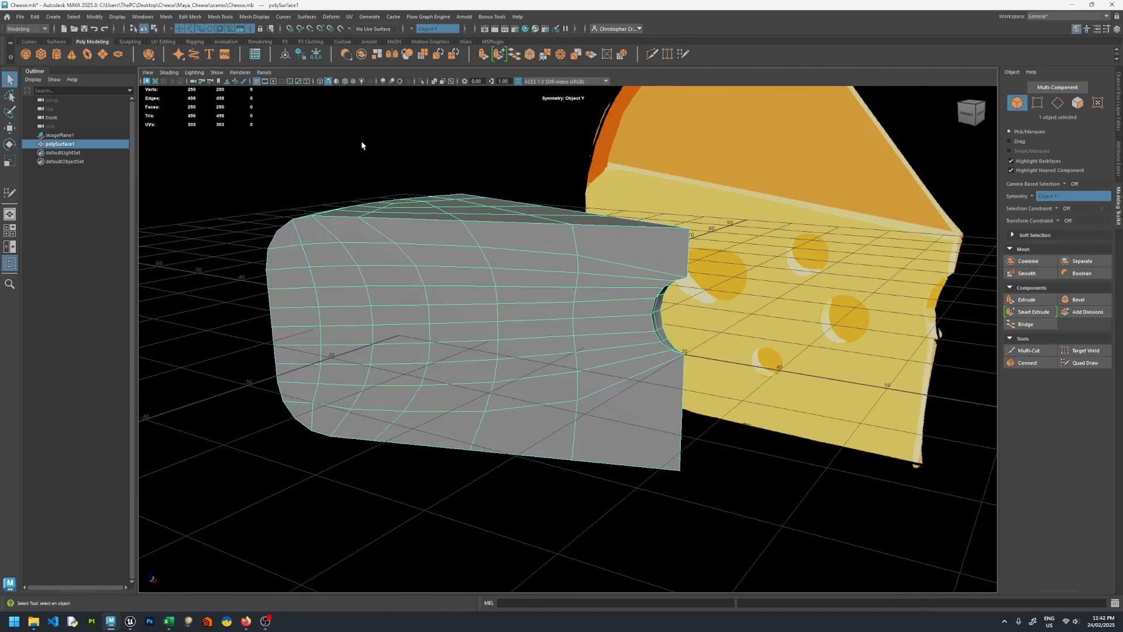
{"action": "left_click", "coordinate": [361, 140]}
- Rename the wedge mesh as Cheese_LP and keep it selected
{"action": "left_click", "coordinate": [403, 244]}
{"action": "left_click_drag", "start_coordinate": [404, 244], "coordinate": [436, 270], "text": "alt"}
{"action": "right_click_drag", "start_coordinate": [435, 269], "coordinate": [514, 269], "text": "alt"}
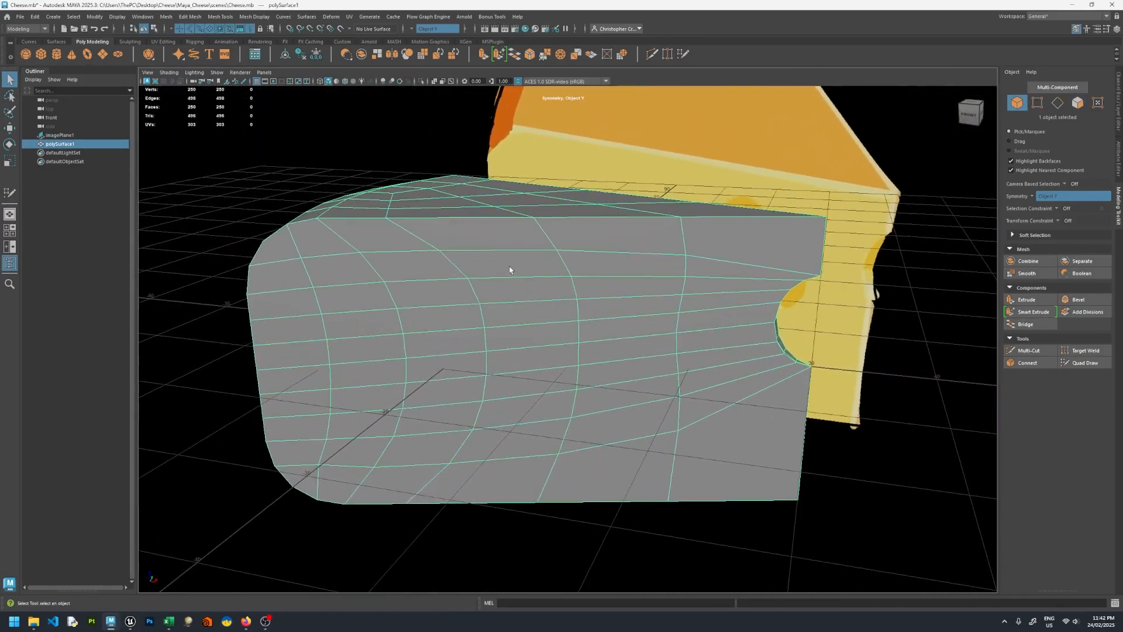
{"action": "left_click_drag", "start_coordinate": [513, 269], "coordinate": [308, 226], "text": "alt"}
{"action": "double_click", "coordinate": [62, 145]}
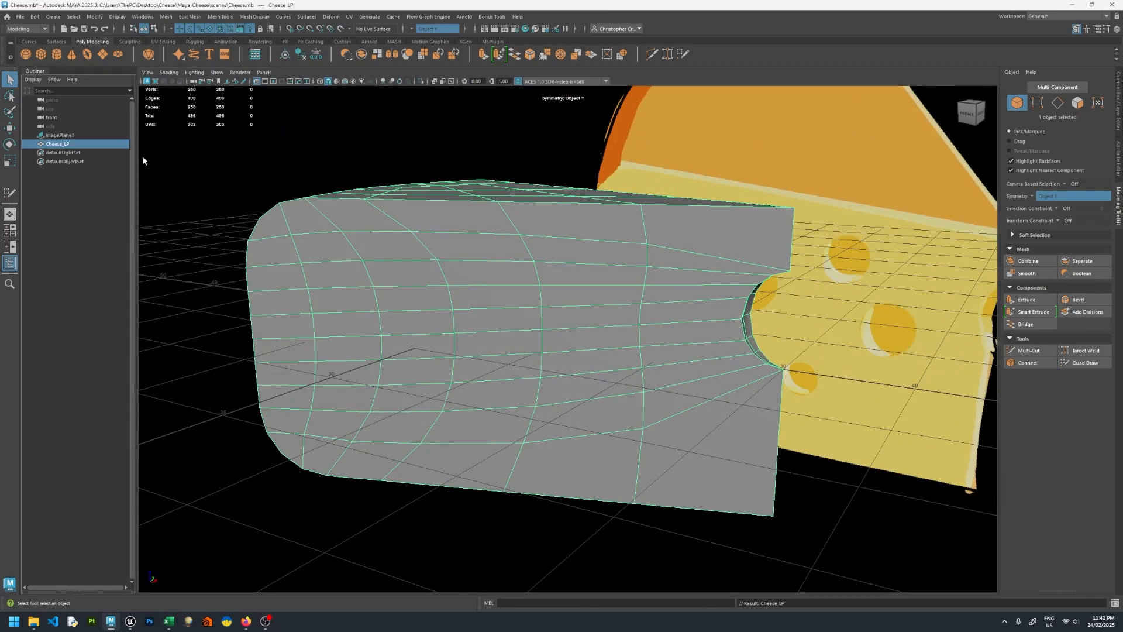
{"action": "left_click_drag", "start_coordinate": [425, 244], "coordinate": [388, 261], "text": "alt"}
{"action": "left_click", "coordinate": [325, 198]}
{"action": "left_click", "coordinate": [58, 144]}
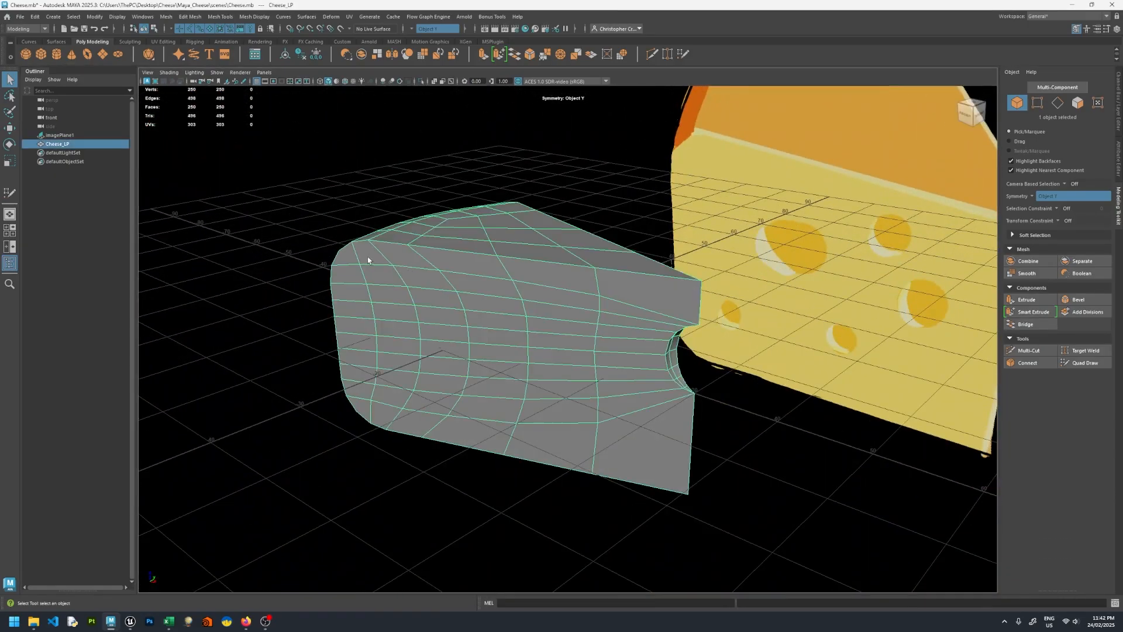
- Duplicate the wedge as Cheese_HP and hide Cheese_LP
{"action": "key", "text": "f"}
{"action": "key", "text": "ctrl+d"}
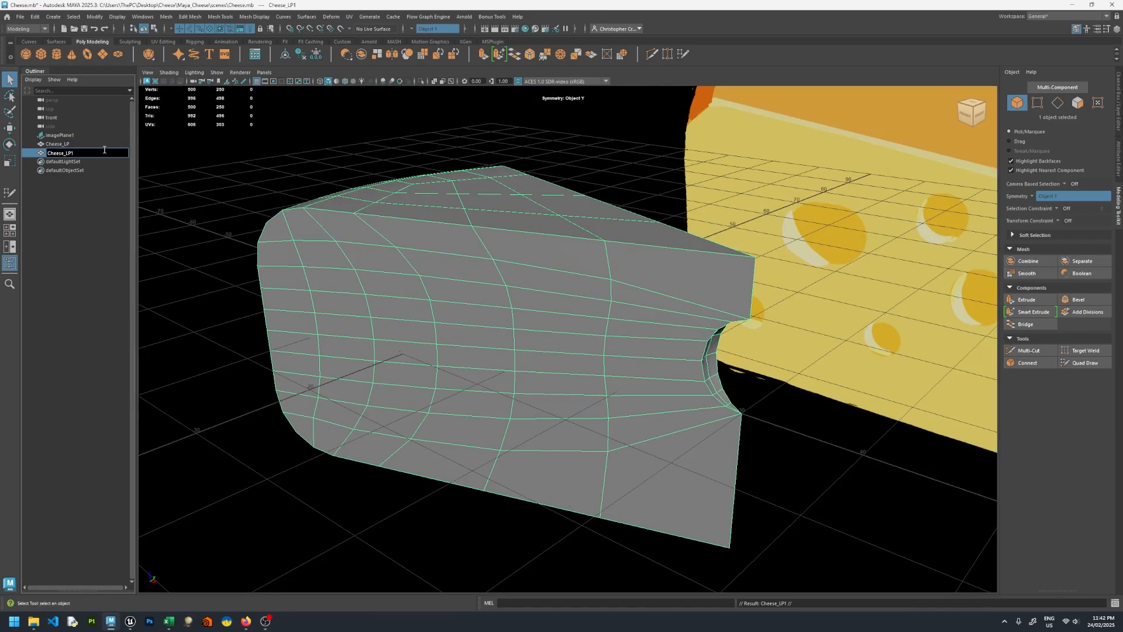
{"action": "left_click", "coordinate": [88, 144]}
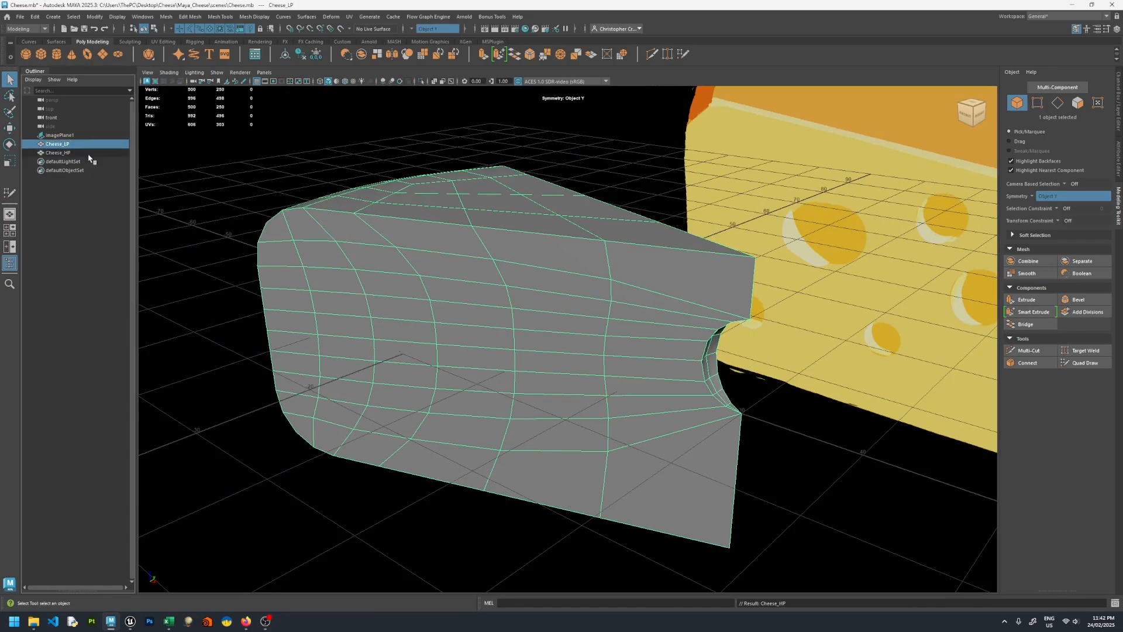
{"action": "key", "text": "ctrl+h"}
{"action": "left_click", "coordinate": [82, 153]}
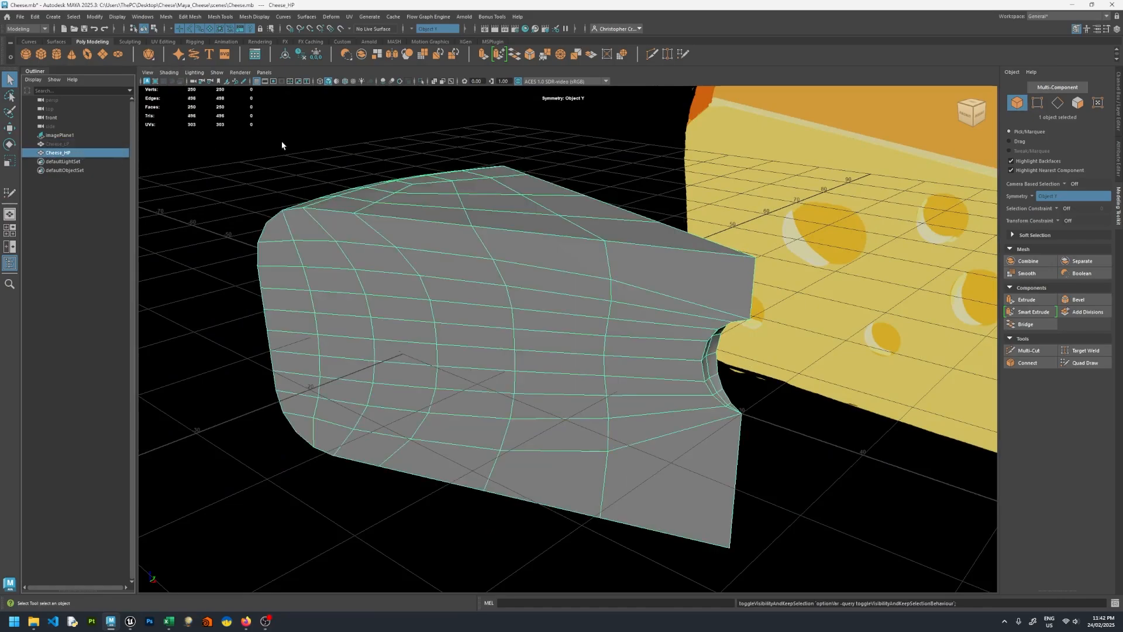
- Bevel only the hard edges of Cheese_HP with 2 segments and Chamfer turned off
{"action": "key", "text": "ctrl+b"}
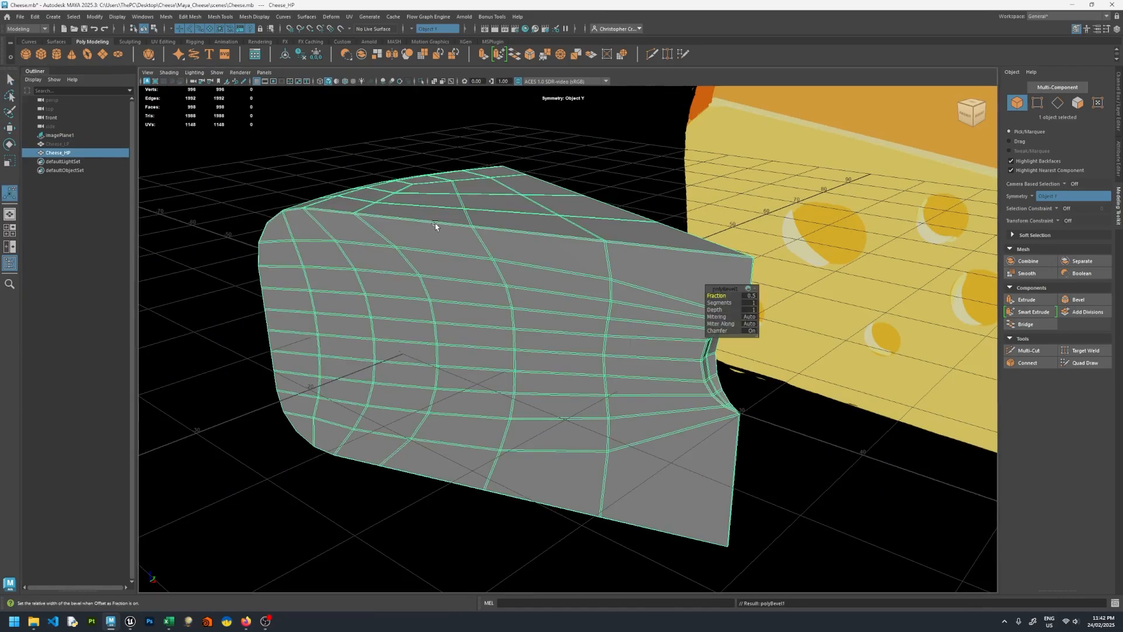
{"action": "left_click_drag", "start_coordinate": [730, 289], "coordinate": [763, 291]}
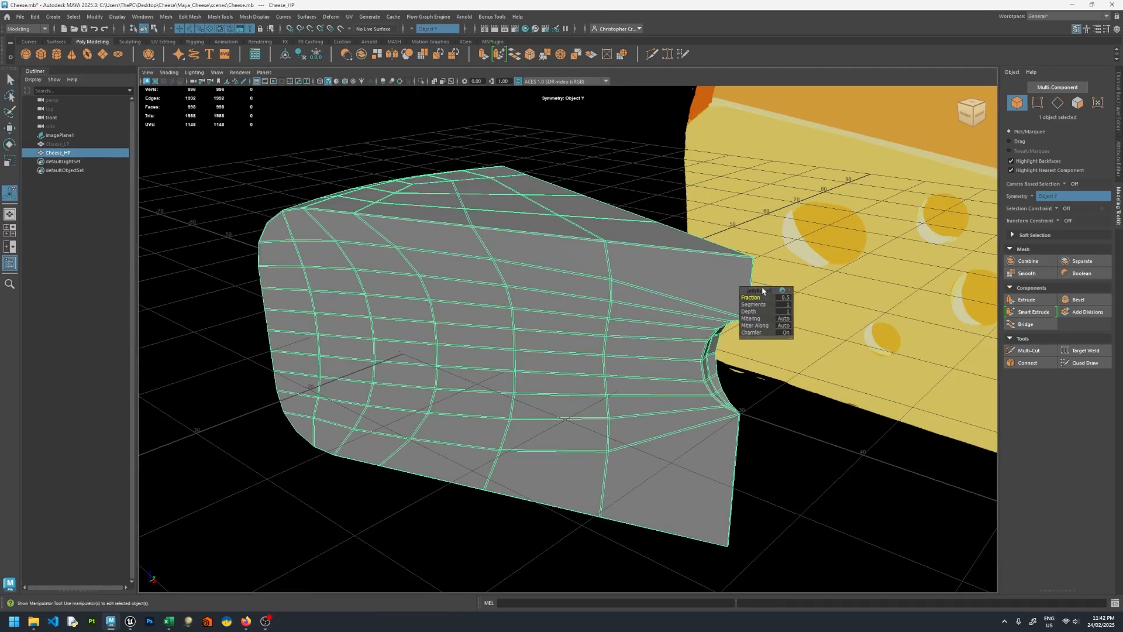
{"action": "left_click", "coordinate": [1116, 161]}
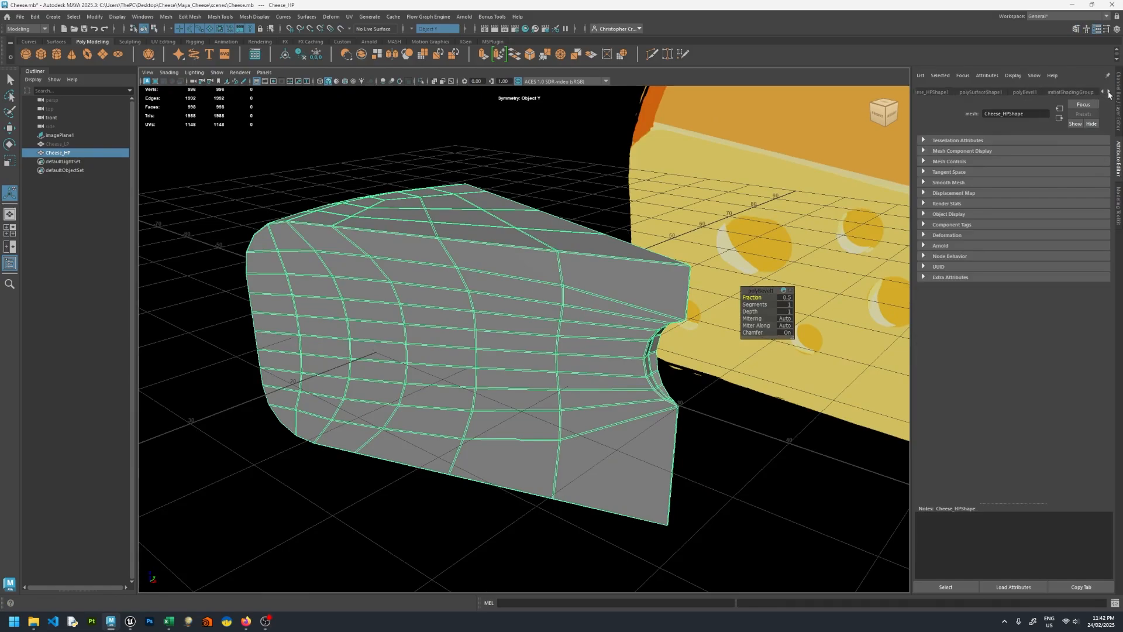
{"action": "left_click", "coordinate": [1026, 92]}
{"action": "right_click_drag", "start_coordinate": [613, 325], "coordinate": [708, 321], "text": "alt"}
{"action": "left_click_drag", "start_coordinate": [708, 322], "coordinate": [673, 298], "text": "alt"}
{"action": "middle_click_drag", "start_coordinate": [673, 298], "coordinate": [611, 312], "text": "alt"}
{"action": "right_click_drag", "start_coordinate": [611, 311], "coordinate": [692, 304], "text": "alt"}
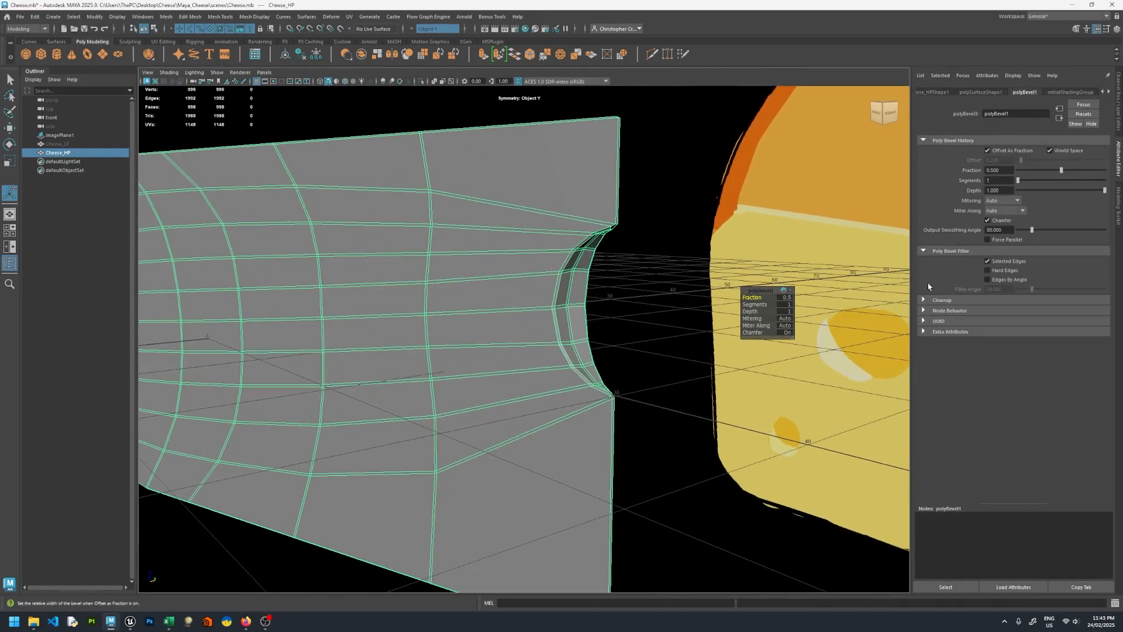
{"action": "left_click", "coordinate": [988, 270]}
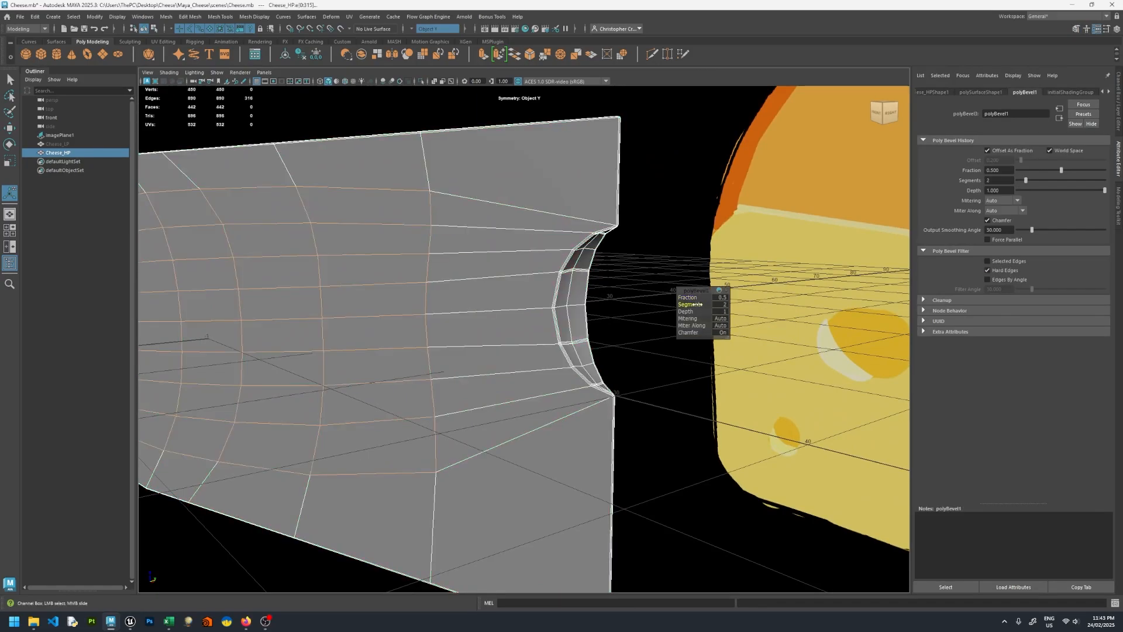
{"action": "left_click", "coordinate": [692, 333]}
- Preview the bevelled Cheese_HP mesh smoothed, and return it to the unsmoothed display
{"action": "left_click_drag", "start_coordinate": [692, 333], "coordinate": [419, 298], "text": "alt"}
{"action": "right_click_drag", "start_coordinate": [433, 276], "coordinate": [465, 264]}
{"action": "left_click", "coordinate": [528, 195]}
{"action": "left_click_drag", "start_coordinate": [529, 195], "coordinate": [454, 308], "text": "alt"}
{"action": "left_click", "coordinate": [461, 351]}
{"action": "key", "text": "3"}
{"action": "key", "text": "1"}
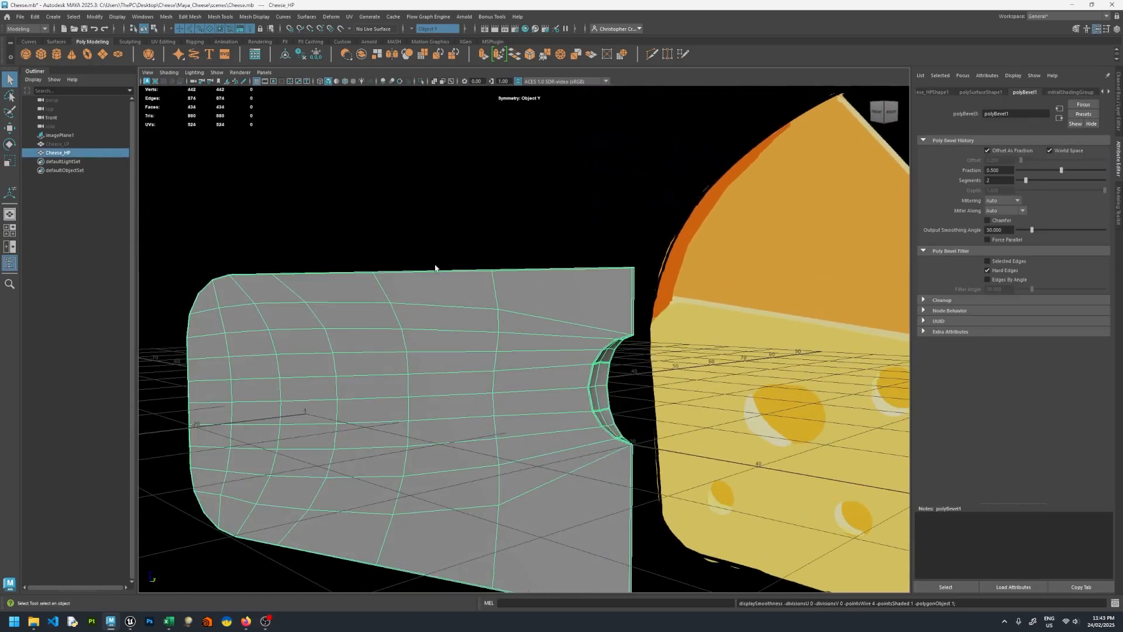
- Apply Smooth to Cheese_HP and set its divisions to 0
{"action": "left_click", "coordinate": [166, 17]}
{"action": "left_click", "coordinate": [182, 117]}
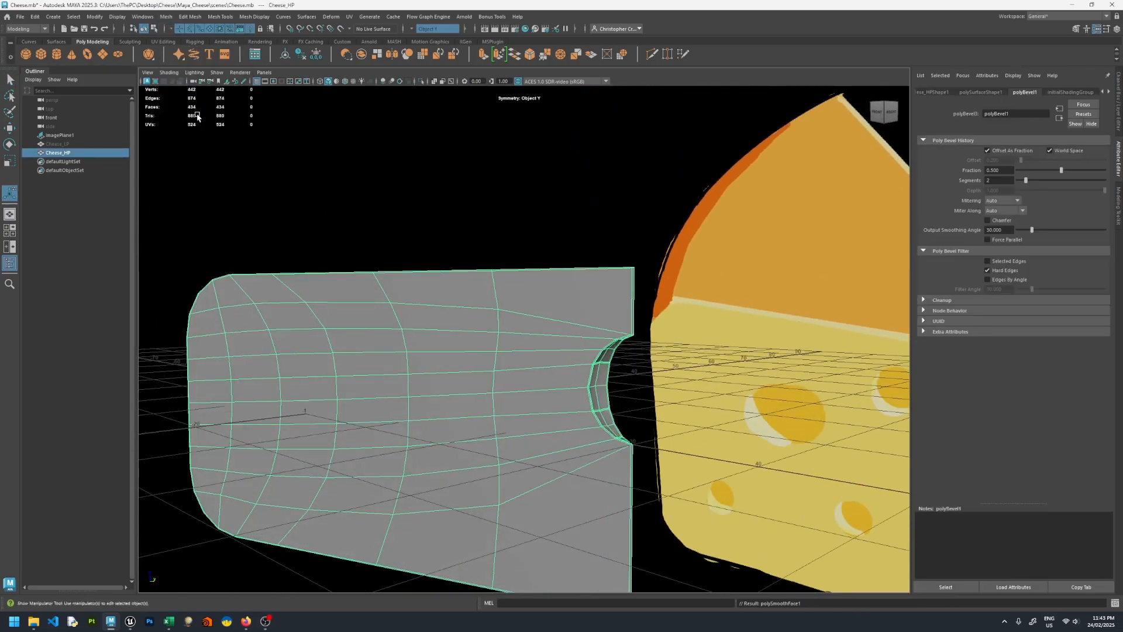
{"action": "scroll", "coordinate": [577, 268], "scroll_direction": "up", "scroll_amount": 5}
{"action": "left_click_drag", "start_coordinate": [577, 269], "coordinate": [557, 268], "text": "alt"}
{"action": "mouse_move", "coordinate": [539, 266]}
{"action": "right_mouse_down", "text": "alt"}
{"action": "mouse_move", "coordinate": [642, 282]}
{"action": "mouse_move", "coordinate": [550, 275]}
{"action": "right_mouse_up", "text": "alt"}
{"action": "left_click_drag", "start_coordinate": [688, 293], "coordinate": [638, 300]}
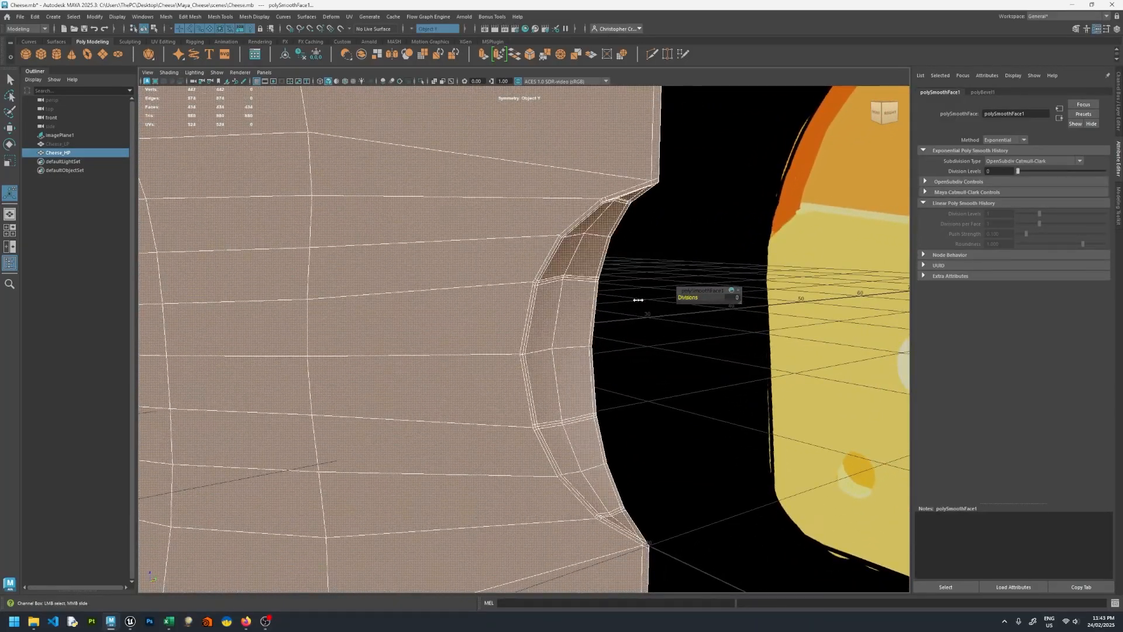
- Change the Cheese_HP bevel filter from Hard Edges to Edges By Angle with a filter angle of 30
{"action": "right_click_drag", "start_coordinate": [534, 280], "coordinate": [558, 200], "text": "alt"}
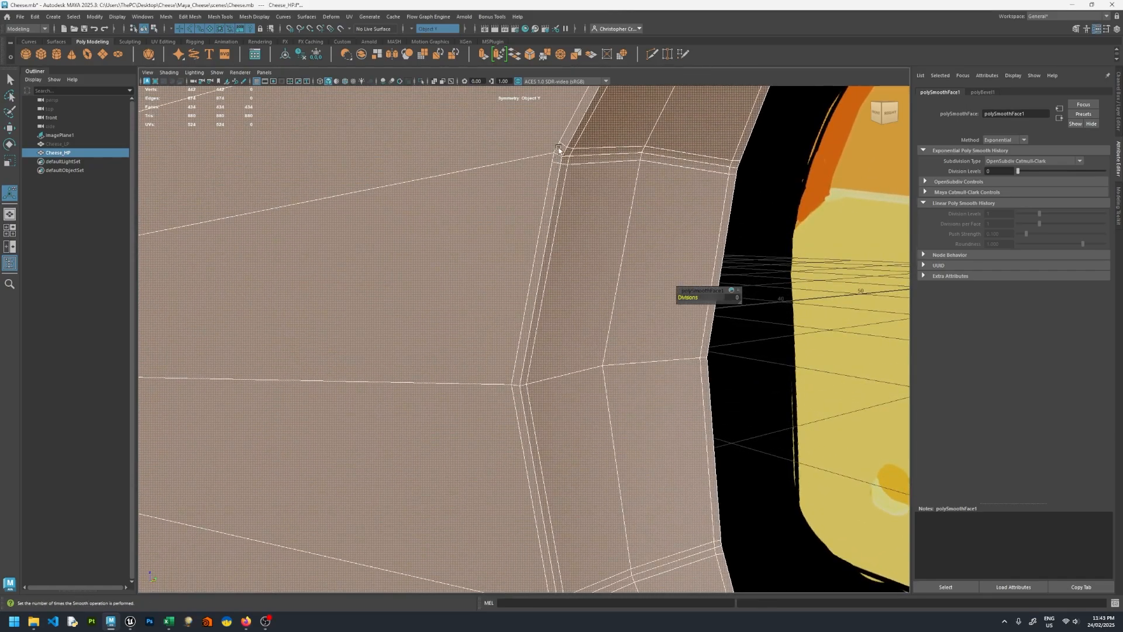
{"action": "right_click_drag", "start_coordinate": [543, 280], "coordinate": [379, 267], "text": "alt"}
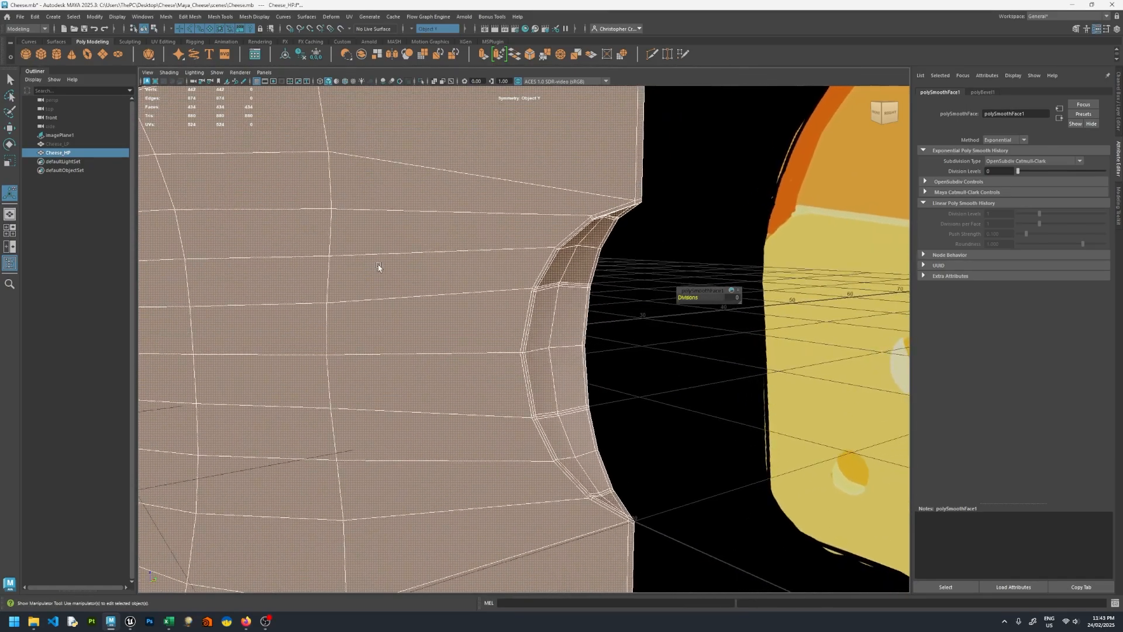
{"action": "left_click", "coordinate": [982, 93]}
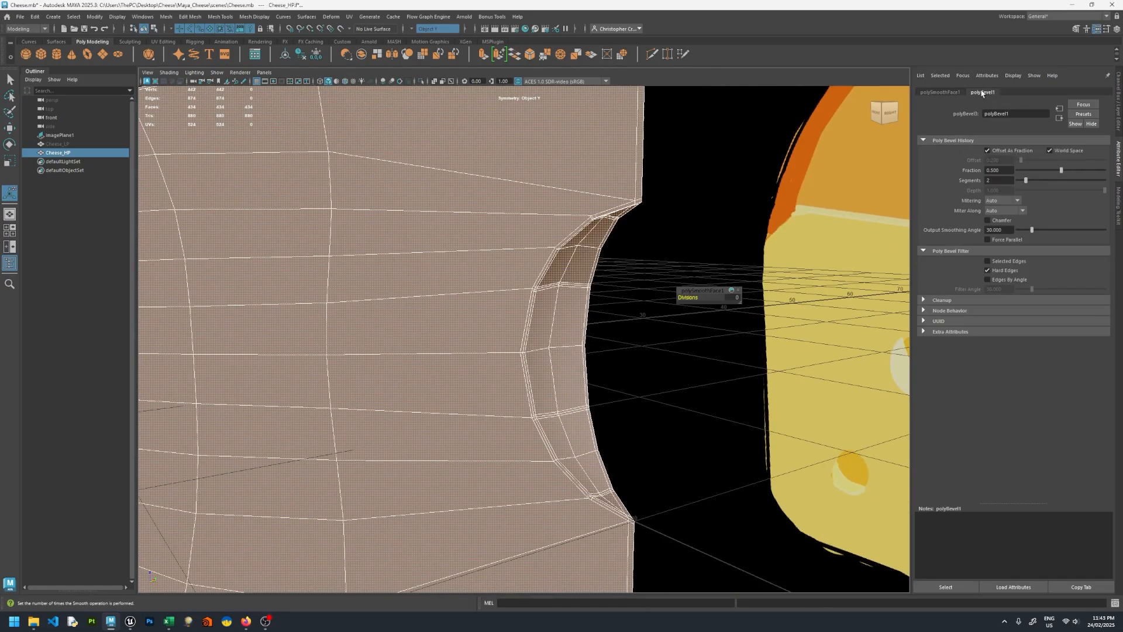
{"action": "right_click_drag", "start_coordinate": [552, 215], "coordinate": [931, 251], "text": "alt"}
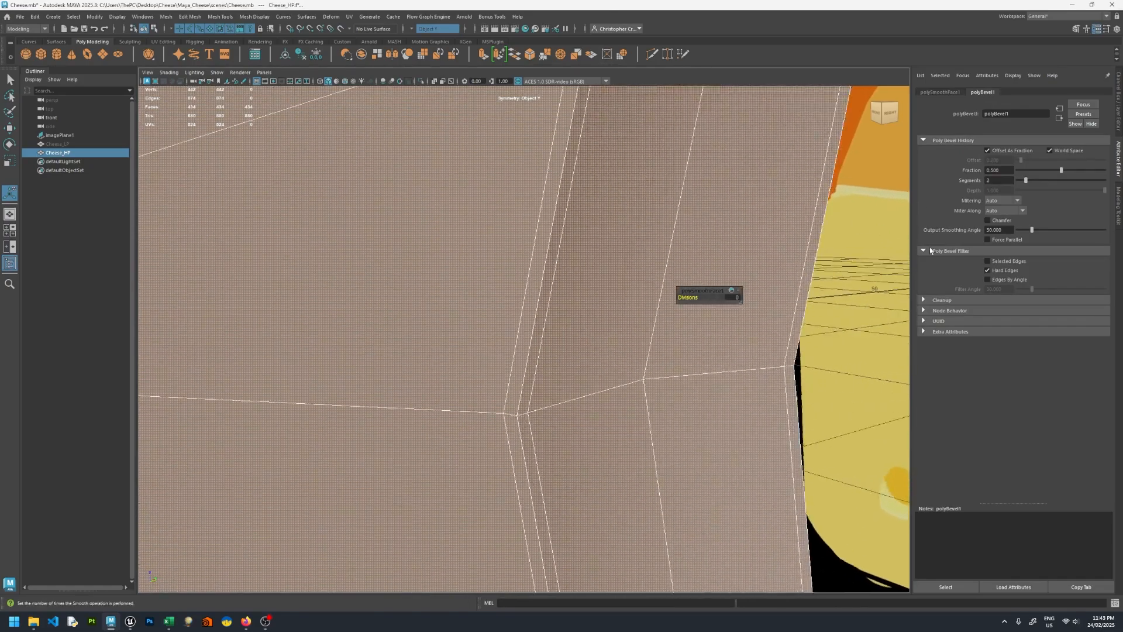
{"action": "left_click", "coordinate": [1007, 278]}
{"action": "right_click_drag", "start_coordinate": [631, 213], "coordinate": [610, 225], "text": "alt"}
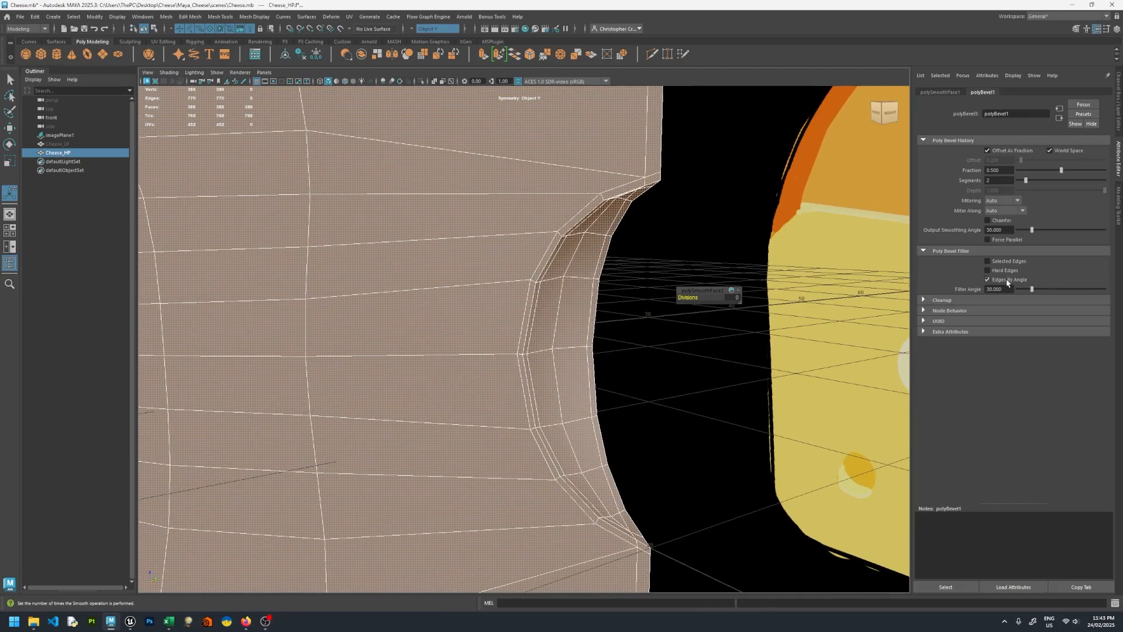
{"action": "left_click_drag", "start_coordinate": [572, 267], "coordinate": [490, 274], "text": "alt"}
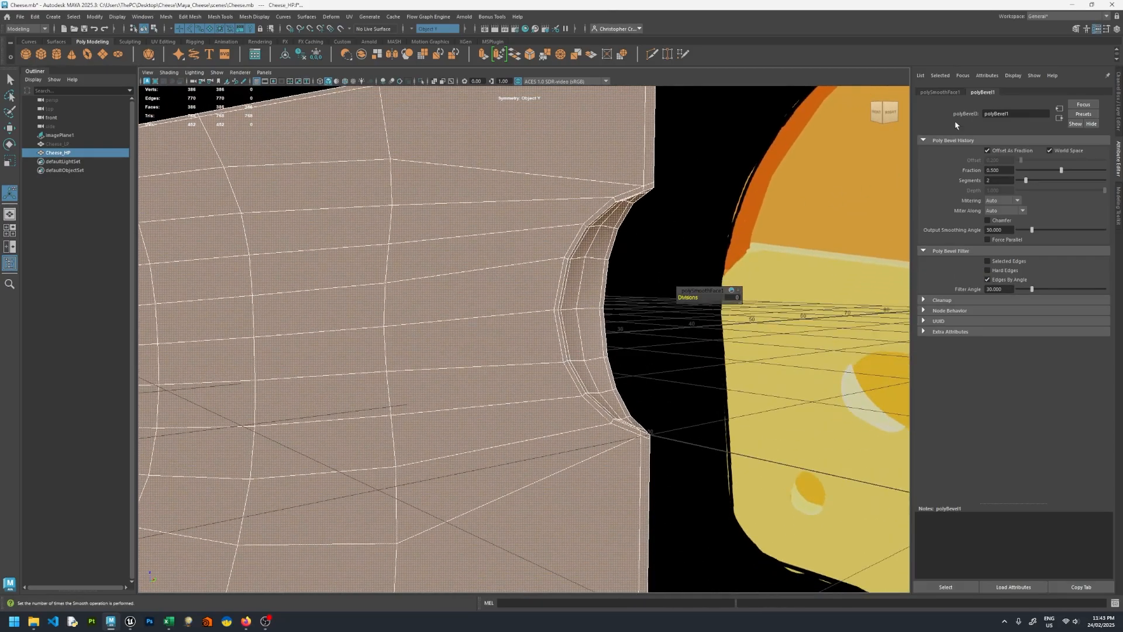
- Set the division levels of Cheese_HP's smooth to 2 and examine the wedge's dense mesh
{"action": "left_click", "coordinate": [939, 92]}
{"action": "left_click_drag", "start_coordinate": [1016, 174], "coordinate": [1056, 174]}
{"action": "left_click_drag", "start_coordinate": [818, 169], "coordinate": [490, 203], "text": "alt"}
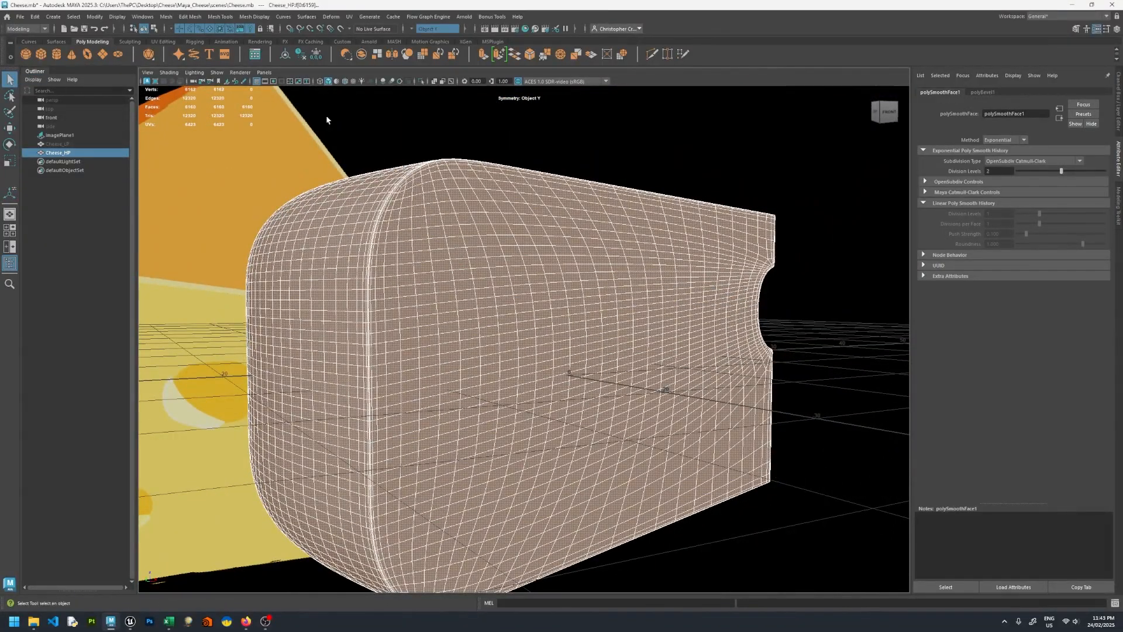
{"action": "left_click_drag", "start_coordinate": [327, 120], "coordinate": [486, 220], "text": "alt"}
- Tighten the Cheese_HP bevel to a fraction of 0.1 and check the wedge's edges without its selection wireframe
{"action": "left_click", "coordinate": [389, 117]}
{"action": "left_click", "coordinate": [487, 222]}
{"action": "right_click_drag", "start_coordinate": [486, 226], "coordinate": [539, 224], "text": "alt"}
{"action": "left_click_drag", "start_coordinate": [539, 226], "coordinate": [564, 225], "text": "alt"}
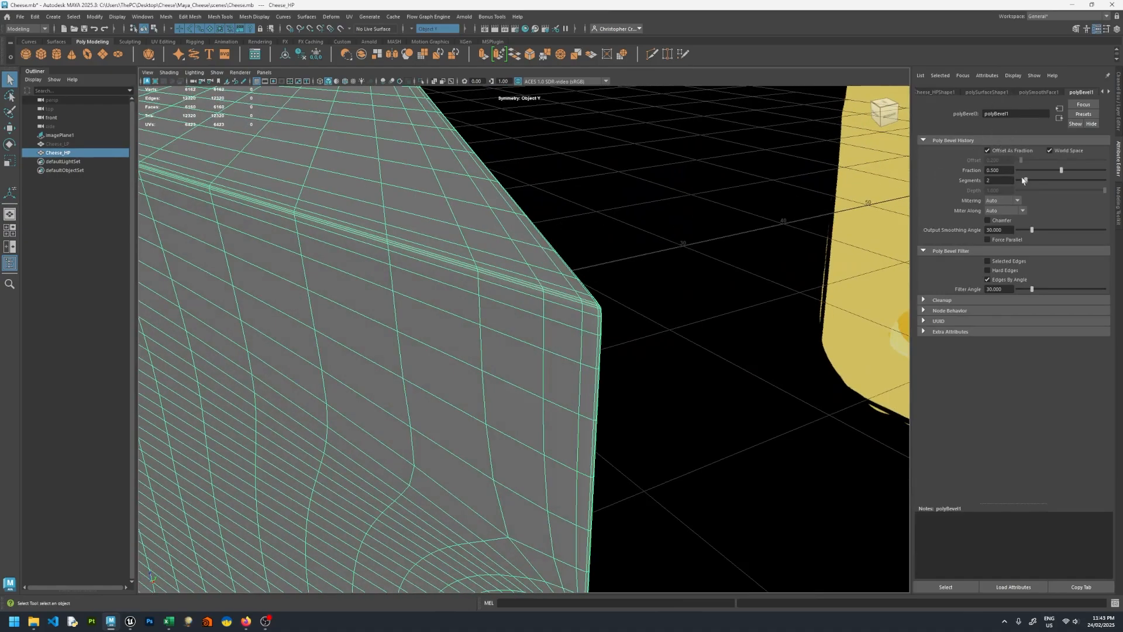
{"action": "mouse_move", "coordinate": [1026, 182]}
{"action": "left_mouse_down"}
{"action": "mouse_move", "coordinate": [1036, 184]}
{"action": "mouse_move", "coordinate": [1027, 186]}
{"action": "left_mouse_up"}
{"action": "key", "text": "Return"}
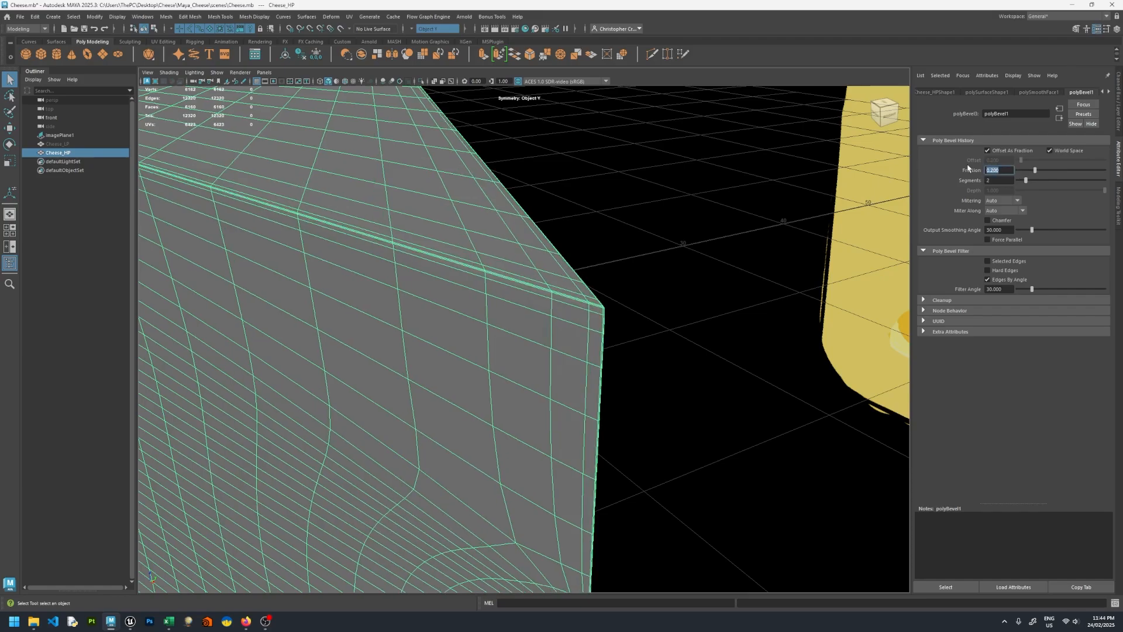
{"action": "type", "text": "0.1"}
{"action": "key", "text": "Return"}
{"action": "left_click_drag", "start_coordinate": [673, 245], "coordinate": [596, 230], "text": "alt"}
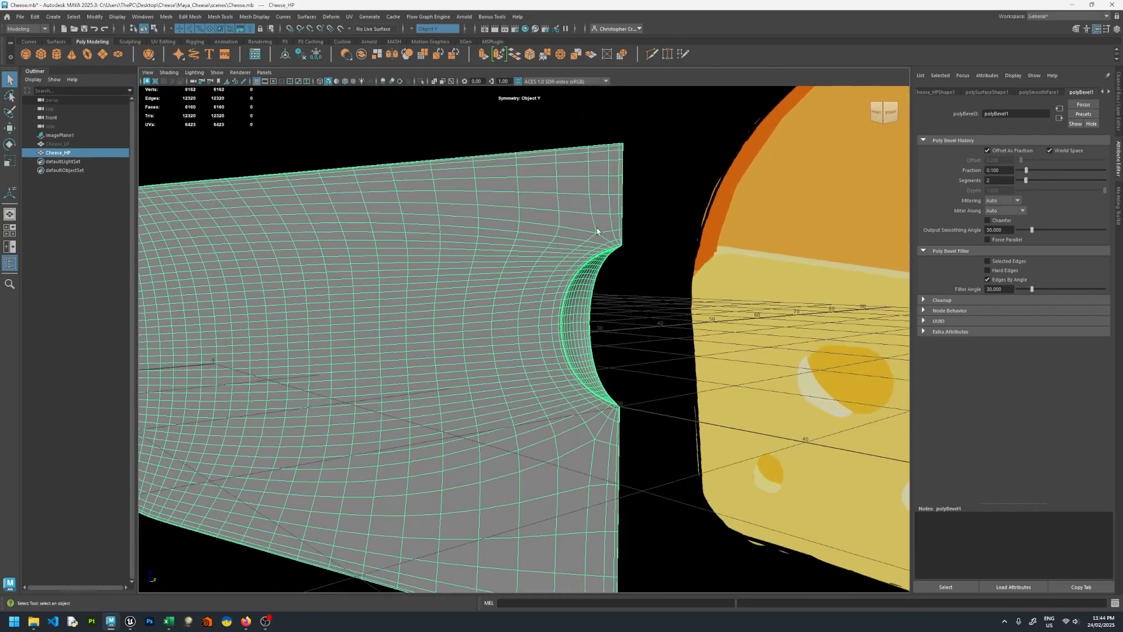
{"action": "right_click", "coordinate": [535, 231]}
{"action": "left_click", "coordinate": [557, 143]}
{"action": "left_click_drag", "start_coordinate": [556, 142], "coordinate": [614, 237], "text": "alt"}
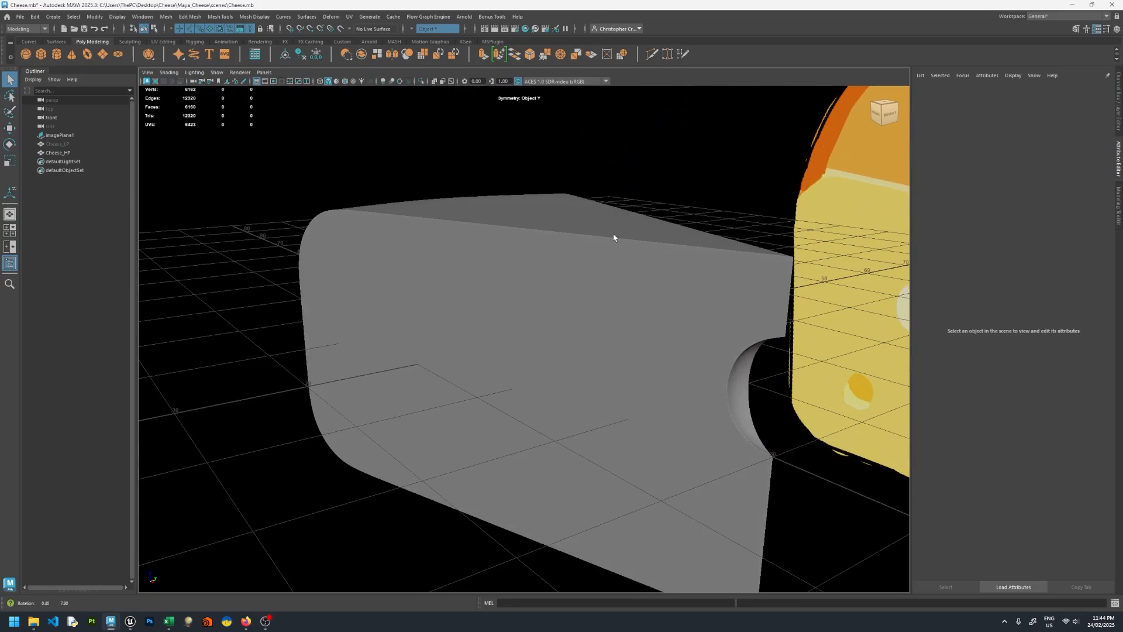
- Create a Platonic Solid and turn it into a sphere using the Cube primitive, Quads mode and 3 subdivisions
{"action": "left_click", "coordinate": [588, 260]}
{"action": "scroll", "coordinate": [525, 240], "scroll_direction": "up", "scroll_amount": 5}
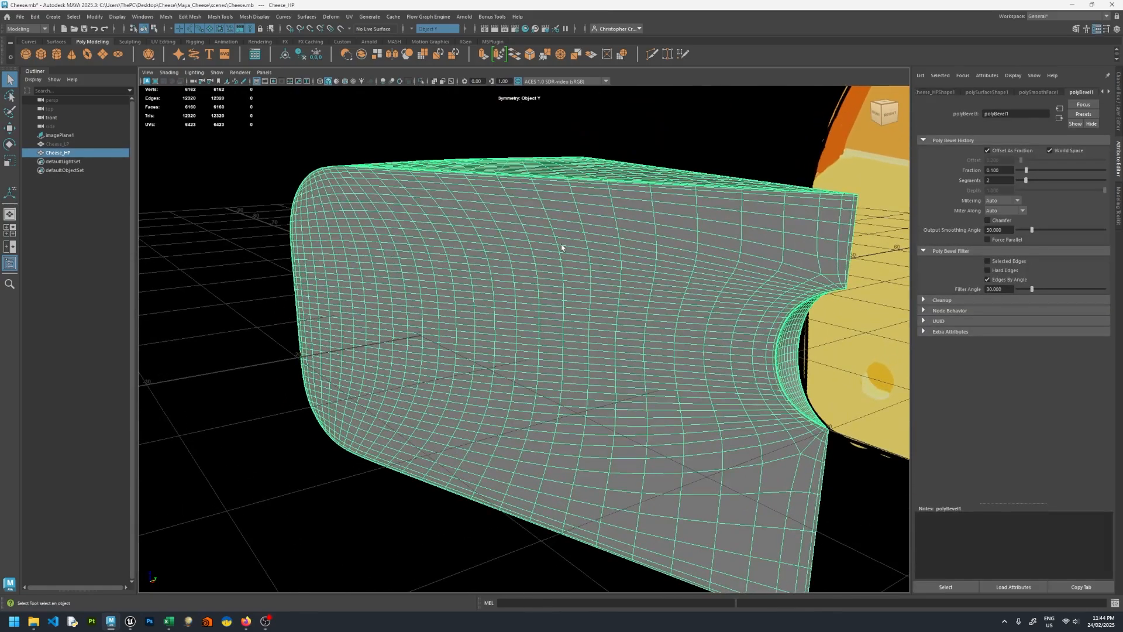
{"action": "left_click", "coordinate": [149, 55]}
{"action": "scroll", "coordinate": [441, 277], "scroll_direction": "down", "scroll_amount": 3}
{"action": "key", "text": "w"}
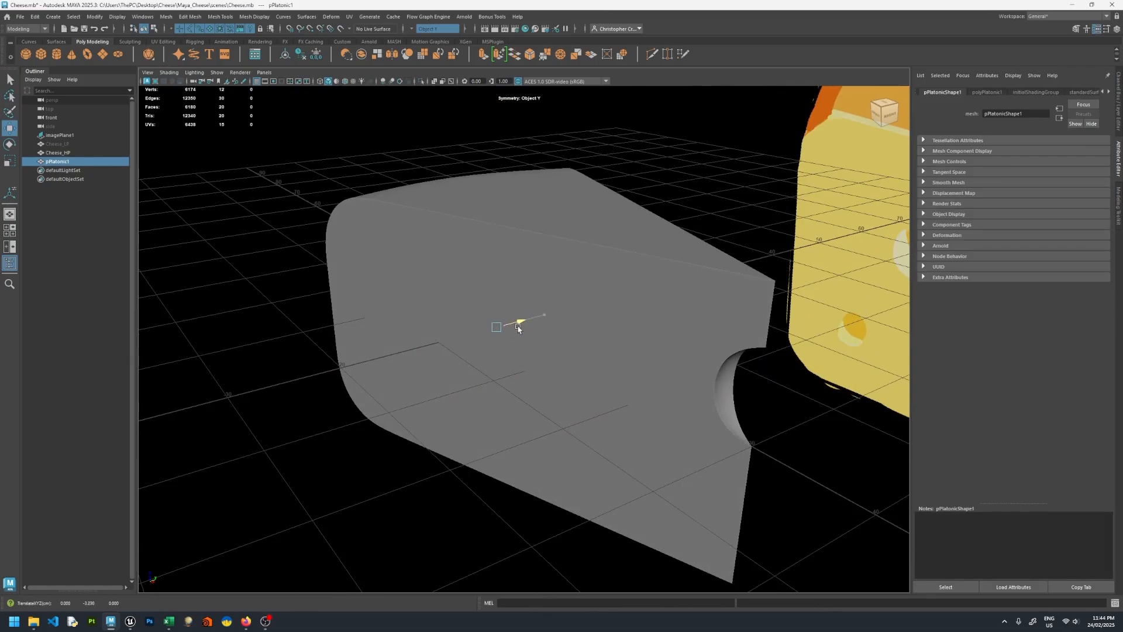
{"action": "left_click_drag", "start_coordinate": [461, 342], "coordinate": [888, 166], "text": "alt"}
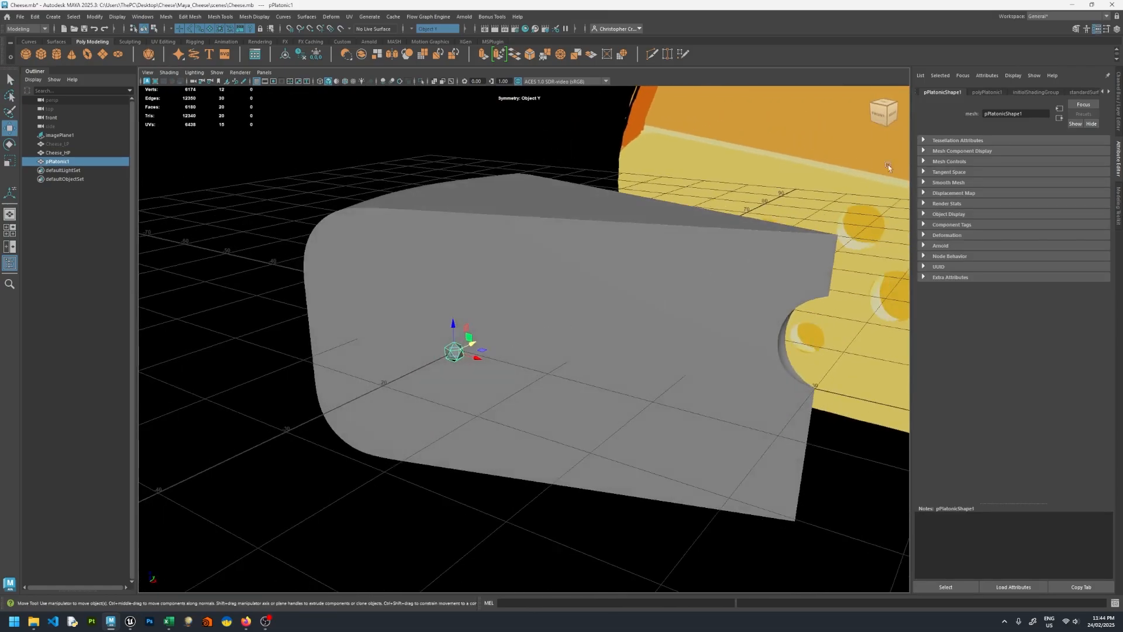
{"action": "left_click", "coordinate": [999, 93]}
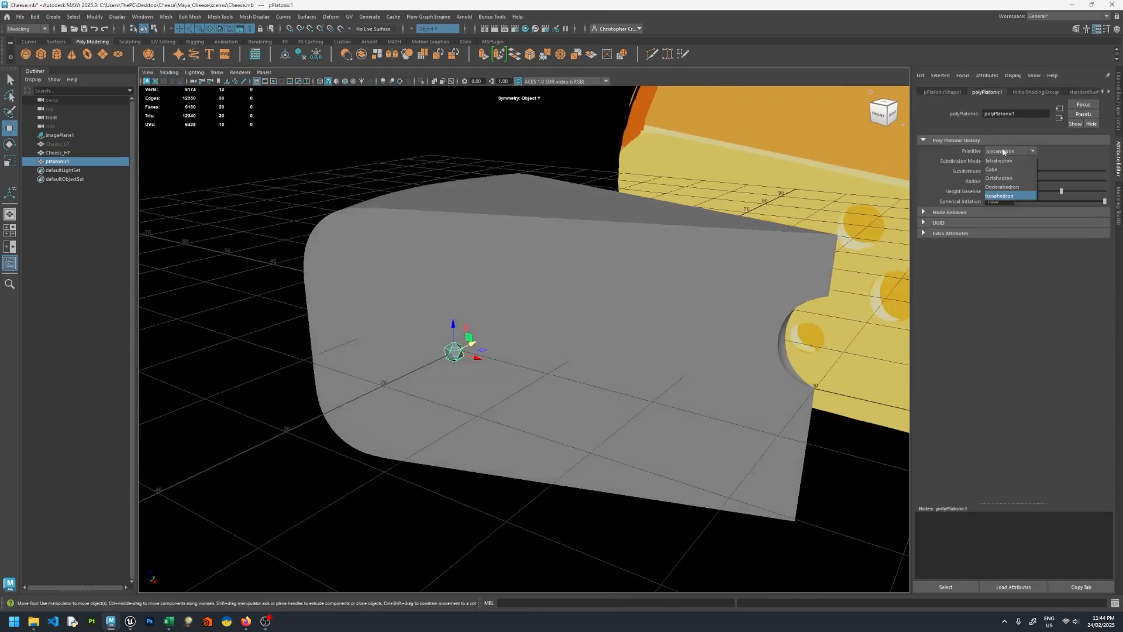
{"action": "left_click", "coordinate": [1005, 170]}
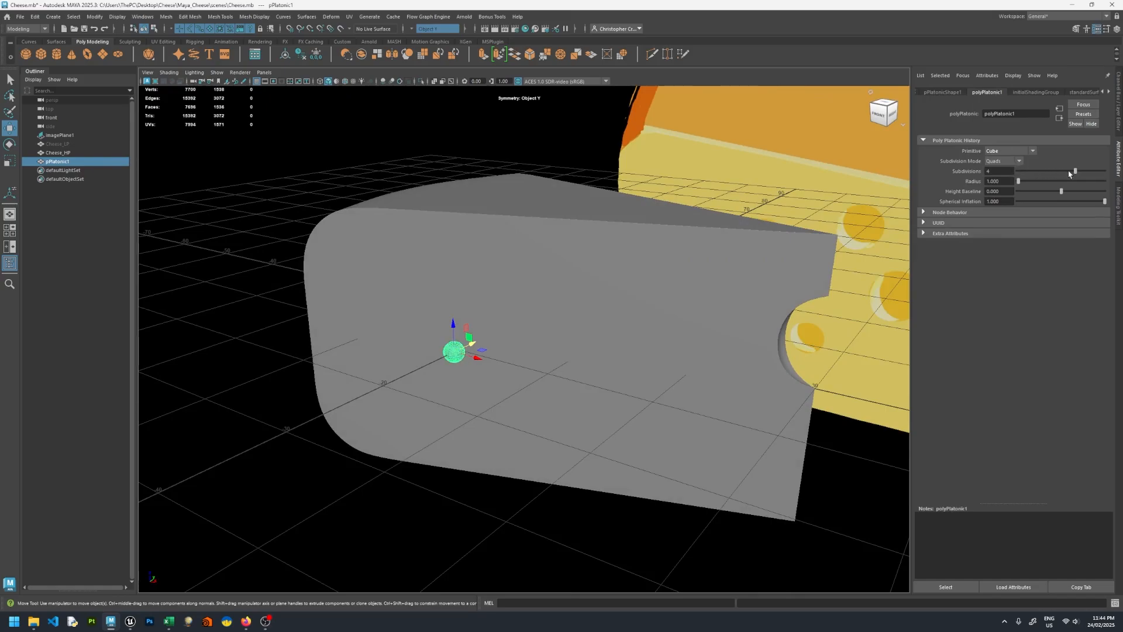
- Enlarge the sphere and embed it about halfway into the wedge's flat side face, near the rounded end
{"action": "left_click_drag", "start_coordinate": [455, 354], "coordinate": [699, 364]}
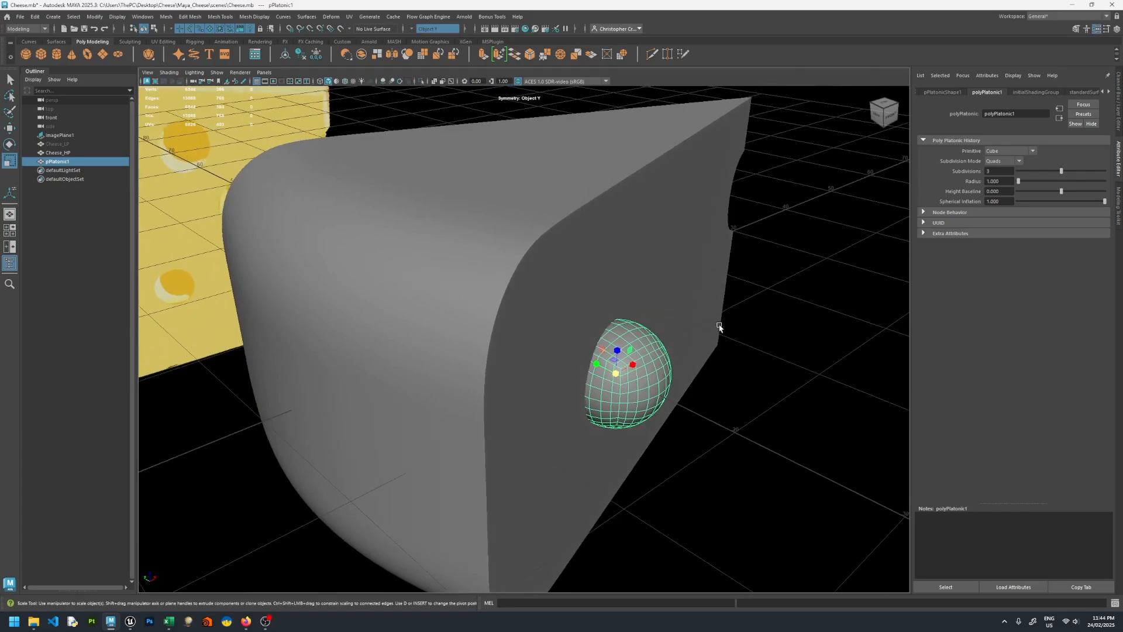
{"action": "left_click_drag", "start_coordinate": [616, 379], "coordinate": [707, 318]}
{"action": "key", "text": "w"}
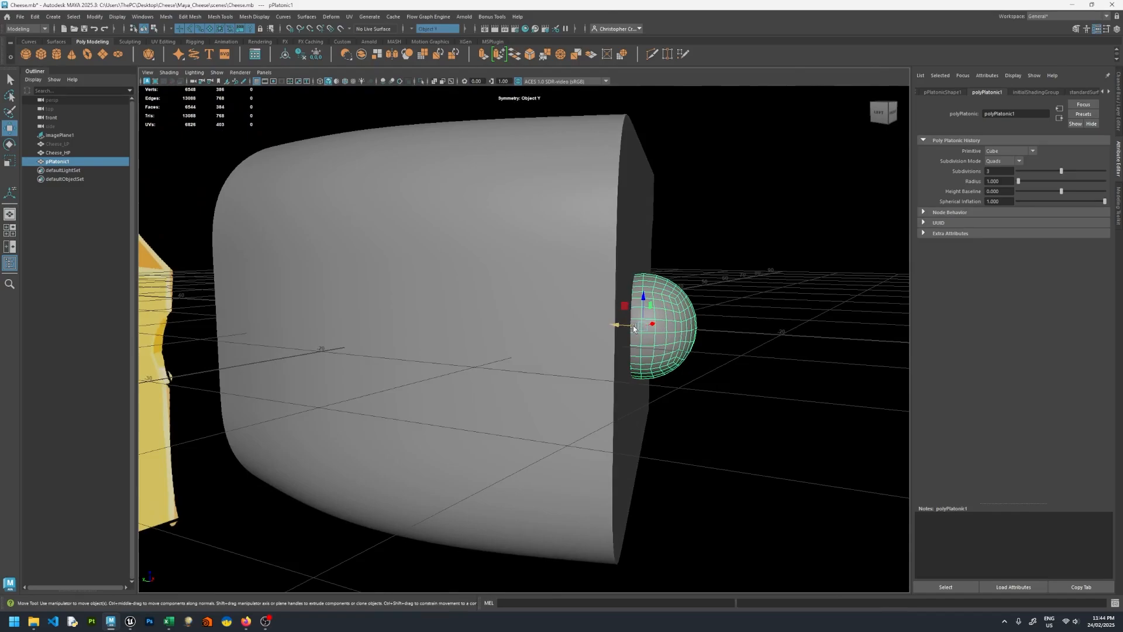
{"action": "left_click_drag", "start_coordinate": [633, 327], "coordinate": [521, 215]}
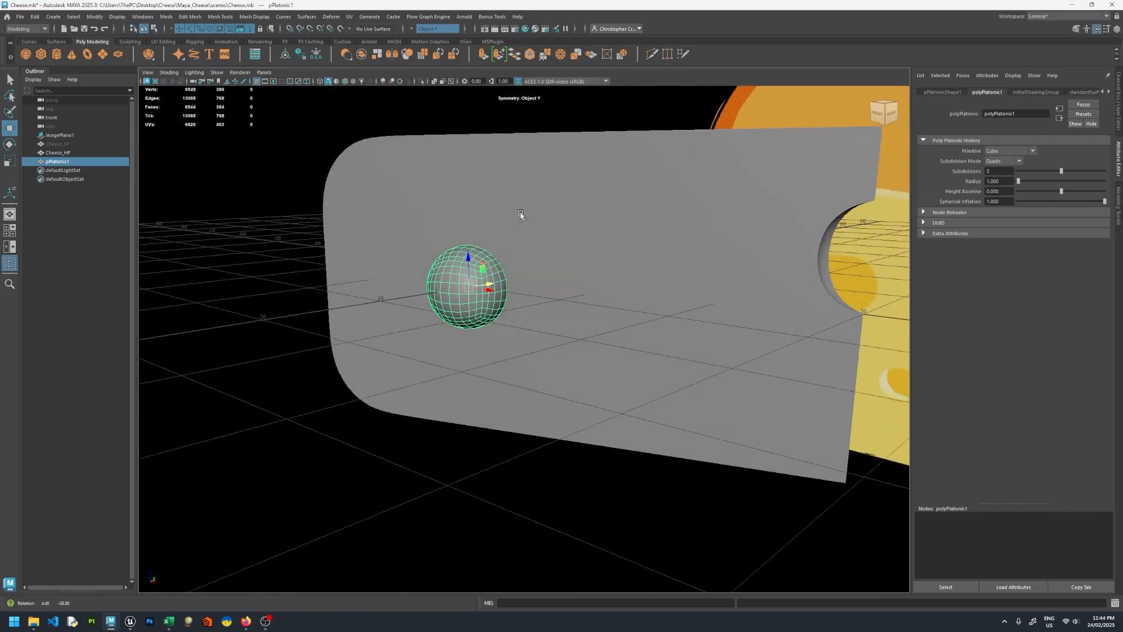
- Duplicate the sphere into a larger one near the upper rounded corner and a smaller one in the side face's upper middle
{"action": "left_click_drag", "start_coordinate": [468, 263], "coordinate": [550, 205]}
{"action": "key", "text": "r"}
{"action": "left_click_drag", "start_coordinate": [506, 262], "coordinate": [531, 268]}
{"action": "left_click_drag", "start_coordinate": [534, 270], "coordinate": [523, 308], "text": "alt"}
{"action": "key", "text": "ctrl+d"}
{"action": "key", "text": "w"}
{"action": "key", "text": "r"}
{"action": "left_click_drag", "start_coordinate": [523, 308], "coordinate": [478, 178], "text": "alt"}
{"action": "key", "text": "w"}
{"action": "left_click_drag", "start_coordinate": [631, 194], "coordinate": [488, 244]}
- Duplicate the small upper sphere, place the copy below it on the side face and scale it down
{"action": "key", "text": "ctrl+d"}
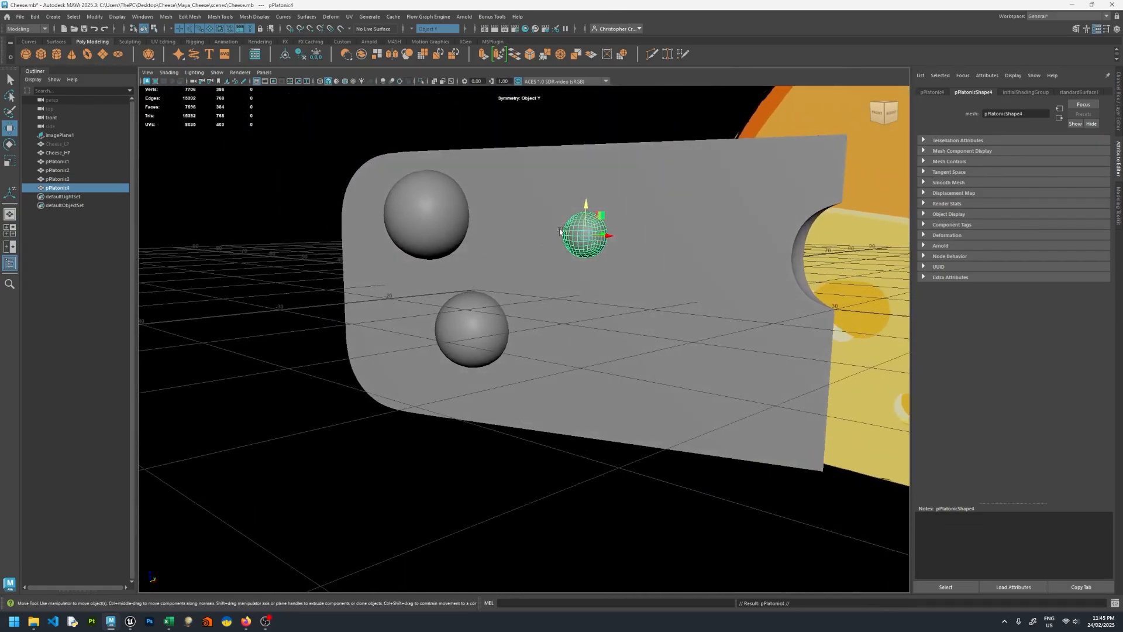
{"action": "left_click_drag", "start_coordinate": [585, 207], "coordinate": [579, 309]}
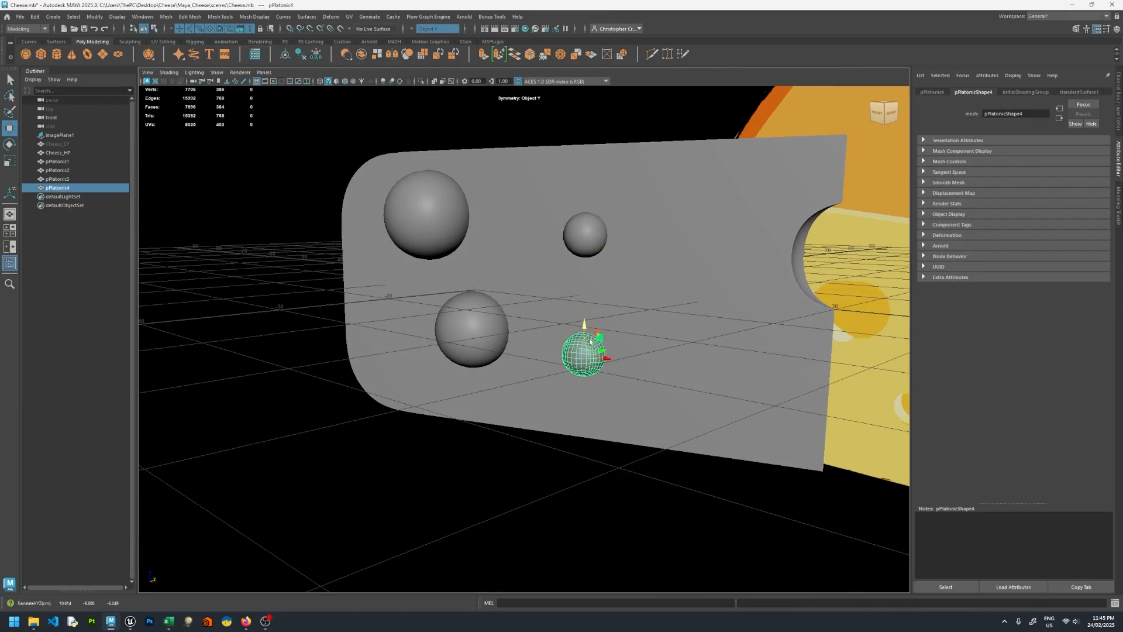
{"action": "mouse_move", "coordinate": [630, 372]}
{"action": "left_mouse_down", "text": "alt"}
{"action": "mouse_move", "coordinate": [543, 367]}
{"action": "mouse_move", "coordinate": [622, 359]}
{"action": "left_mouse_up", "text": "alt"}
{"action": "key", "text": "r"}
{"action": "right_click_drag", "start_coordinate": [622, 359], "coordinate": [725, 374], "text": "alt"}
{"action": "left_click_drag", "start_coordinate": [684, 373], "coordinate": [629, 393]}
- Duplicate the lower small sphere and place a slightly smaller copy just above it
{"action": "key", "text": "ctrl+d"}
{"action": "key", "text": "r"}
{"action": "left_click_drag", "start_coordinate": [671, 347], "coordinate": [621, 371]}
- Duplicate the smallest sphere again and arrange the copy beside it, forming a cluster of three small spheres
{"action": "key", "text": "ctrl+d"}
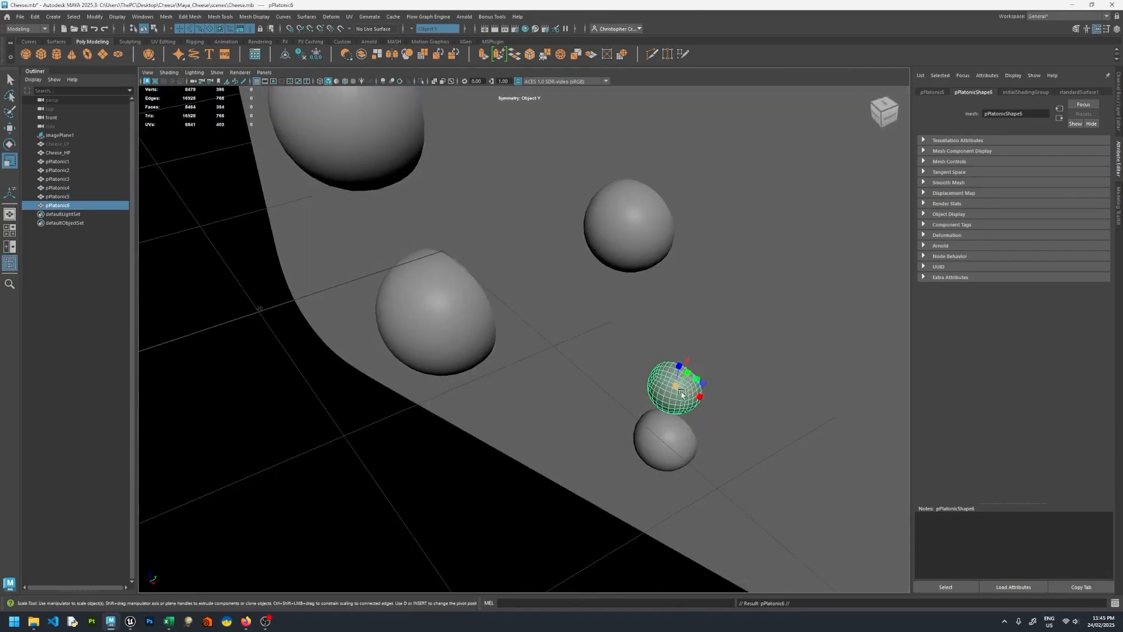
{"action": "left_click_drag", "start_coordinate": [695, 398], "coordinate": [648, 387]}
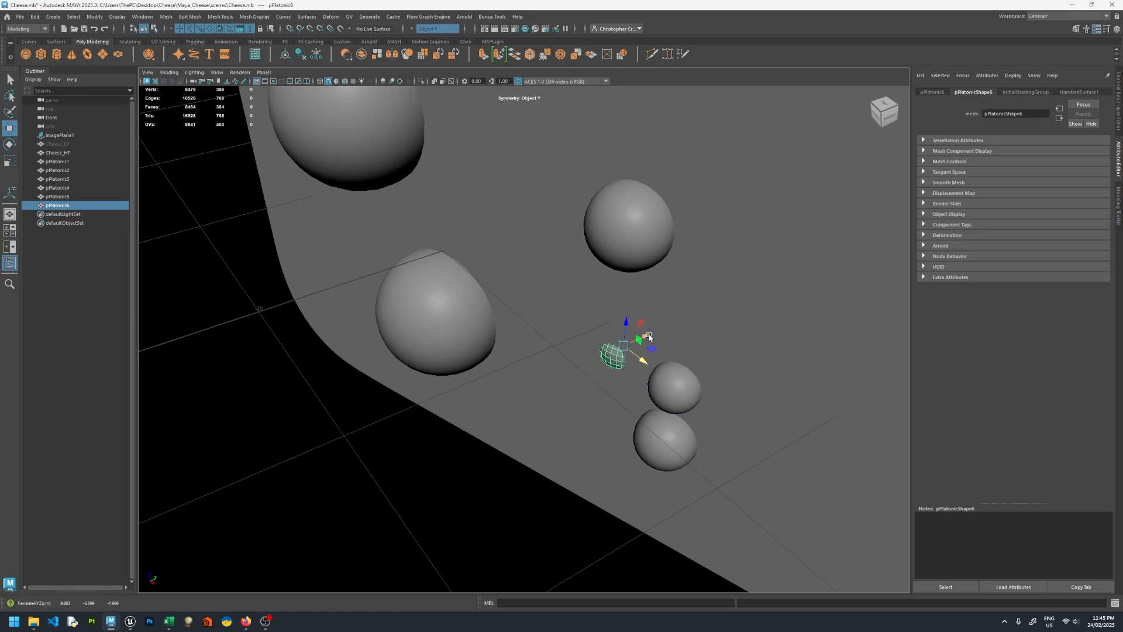
{"action": "left_click_drag", "start_coordinate": [648, 337], "coordinate": [692, 341]}
{"action": "left_click", "coordinate": [709, 300]}
{"action": "left_click_drag", "start_coordinate": [709, 301], "coordinate": [652, 364], "text": "alt"}
{"action": "right_click_drag", "start_coordinate": [652, 364], "coordinate": [532, 348], "text": "alt"}
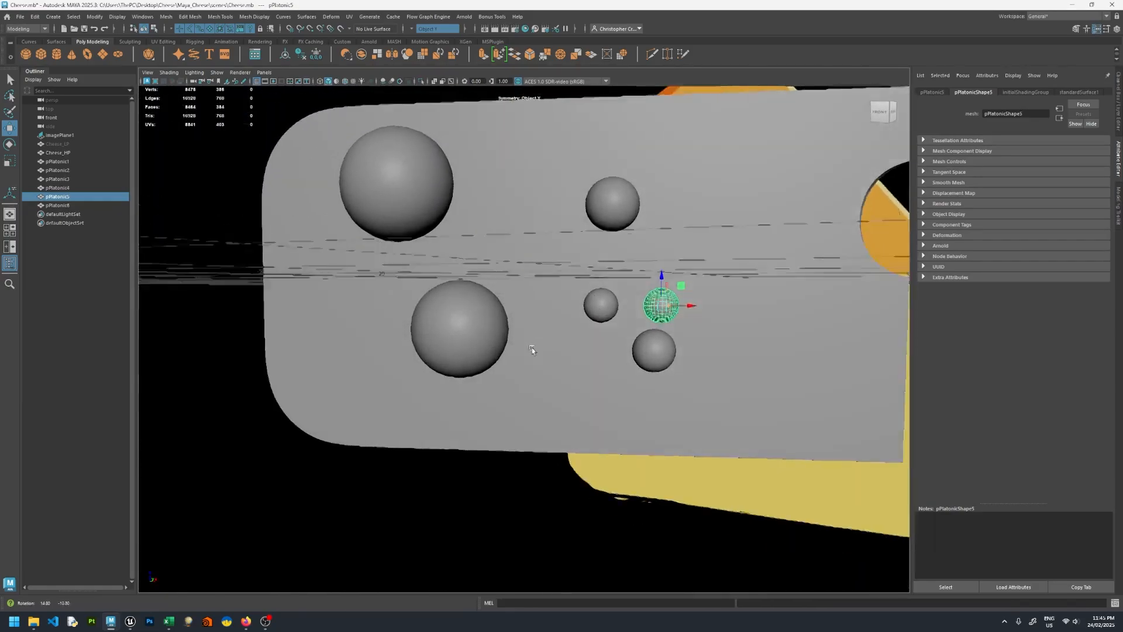
- Duplicate a sphere as a medium-sized one and half-embed it low on the side face, near the wedge's tip
{"action": "left_click_drag", "start_coordinate": [532, 348], "coordinate": [592, 421], "text": "alt"}
{"action": "left_click", "coordinate": [540, 393]}
{"action": "key", "text": "ctrl+d"}
{"action": "key", "text": "r"}
{"action": "key", "text": "w"}
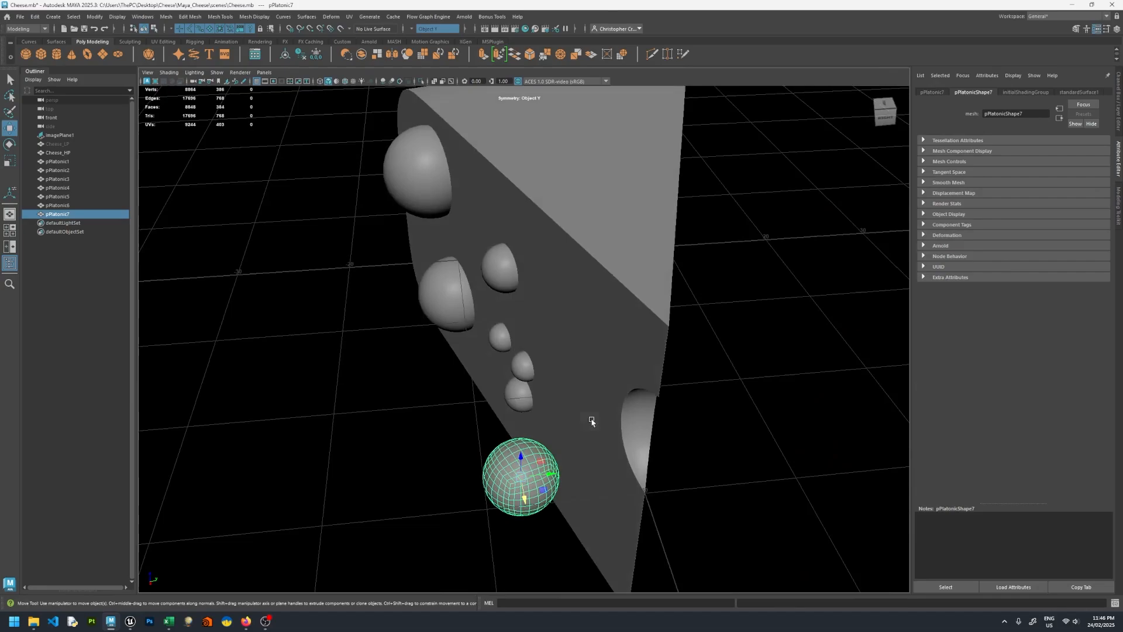
{"action": "left_click_drag", "start_coordinate": [552, 477], "coordinate": [532, 436]}
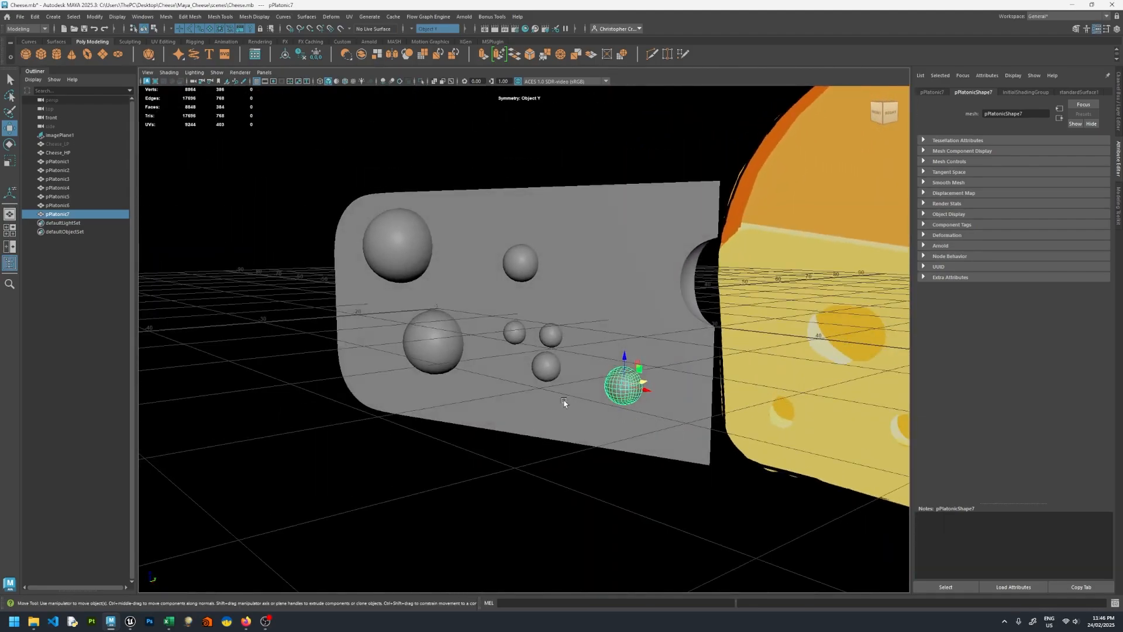
- Select all seven spheres on the side face and combine them into one mesh
{"action": "left_click_drag", "start_coordinate": [588, 401], "coordinate": [579, 374], "text": "alt"}
{"action": "left_click", "coordinate": [565, 374], "text": "shift"}
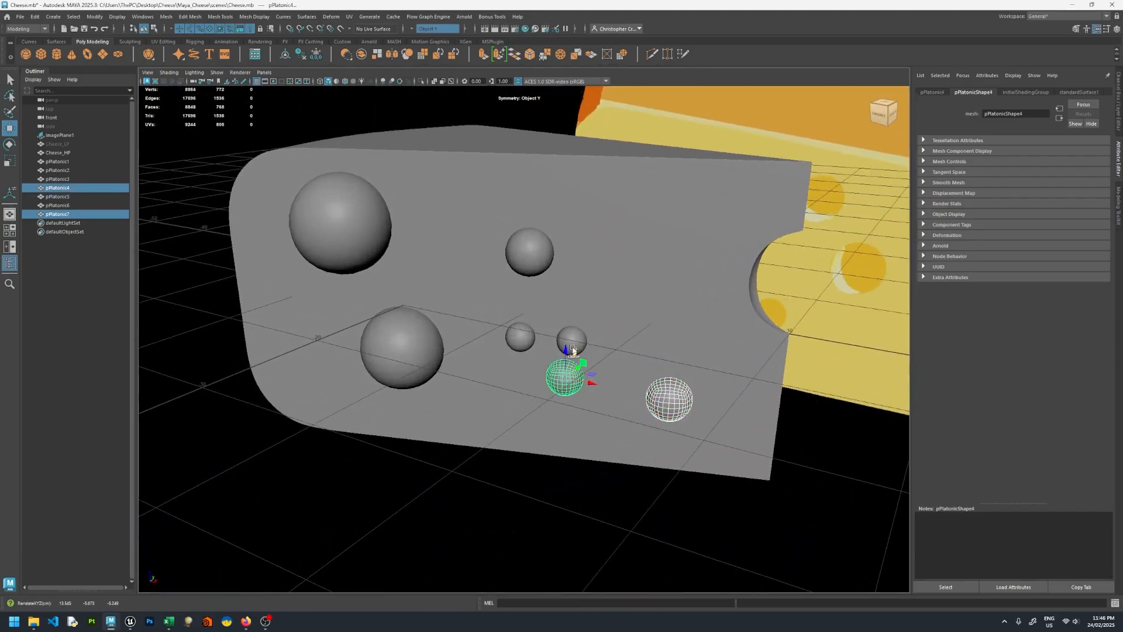
{"action": "left_click", "coordinate": [570, 340], "text": "shift"}
{"action": "left_click", "coordinate": [520, 336], "text": "shift"}
{"action": "left_click", "coordinate": [528, 250], "text": "shift"}
{"action": "left_click", "coordinate": [401, 347], "text": "shift"}
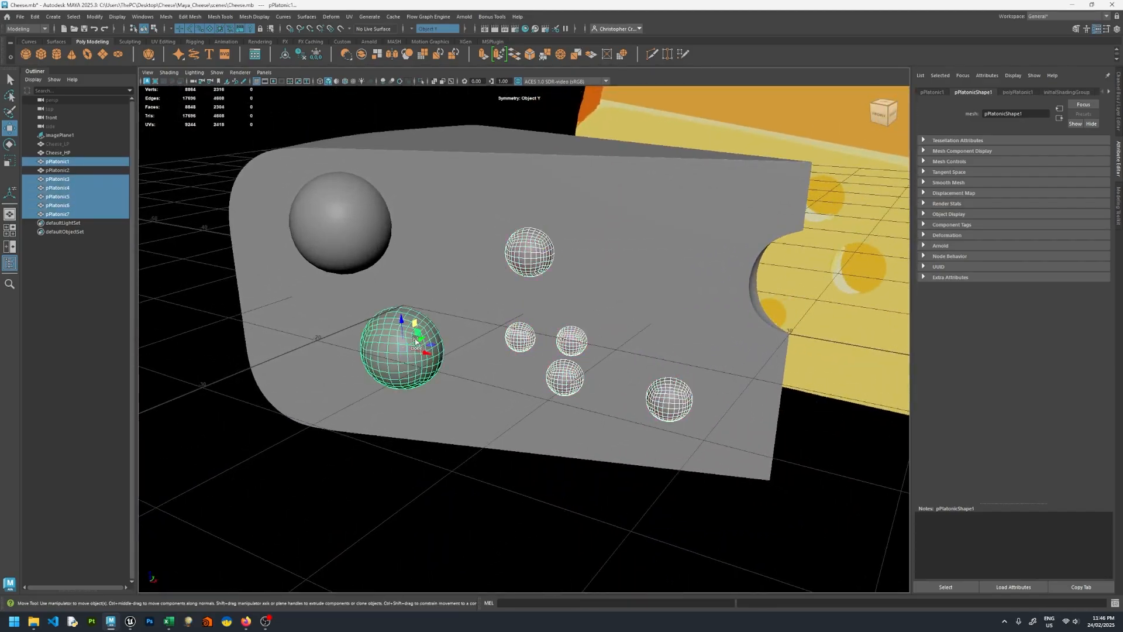
{"action": "left_click", "coordinate": [340, 223], "text": "shift"}
{"action": "left_click_drag", "start_coordinate": [522, 278], "coordinate": [350, 301], "text": "alt"}
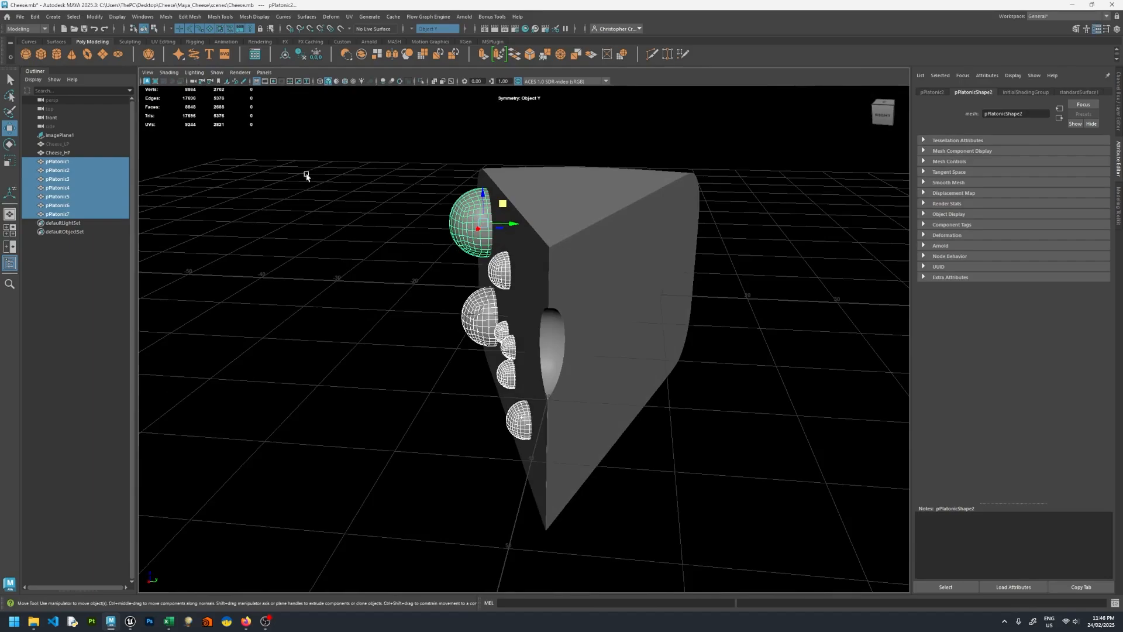
{"action": "left_click", "coordinate": [167, 17]}
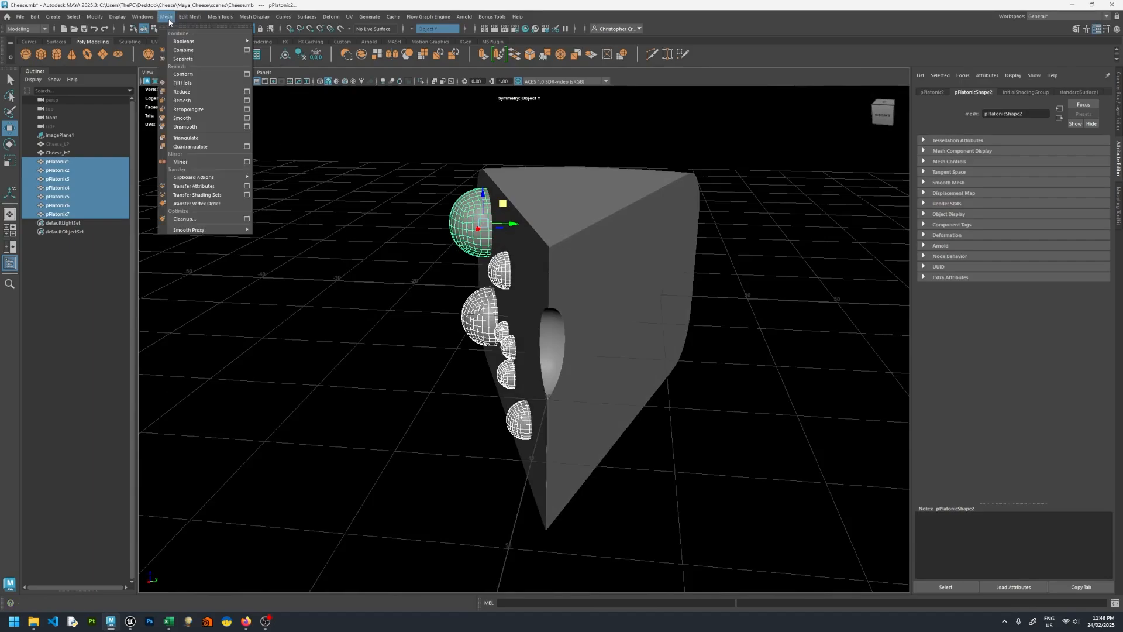
{"action": "left_click", "coordinate": [197, 50]}
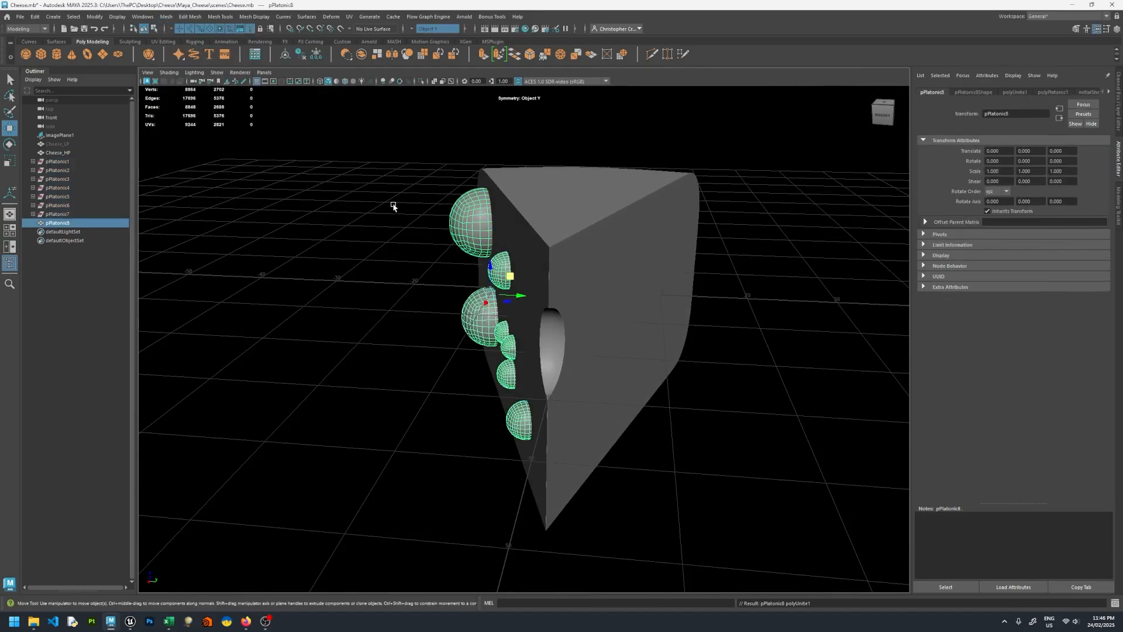
- Mirror the combined spheres onto the wedge's opposite side face, using the world Y axis in the positive direction
{"action": "mouse_move", "coordinate": [394, 206]}
{"action": "left_mouse_down", "text": "alt"}
{"action": "mouse_move", "coordinate": [384, 201]}
{"action": "mouse_move", "coordinate": [405, 213]}
{"action": "left_mouse_up", "text": "alt"}
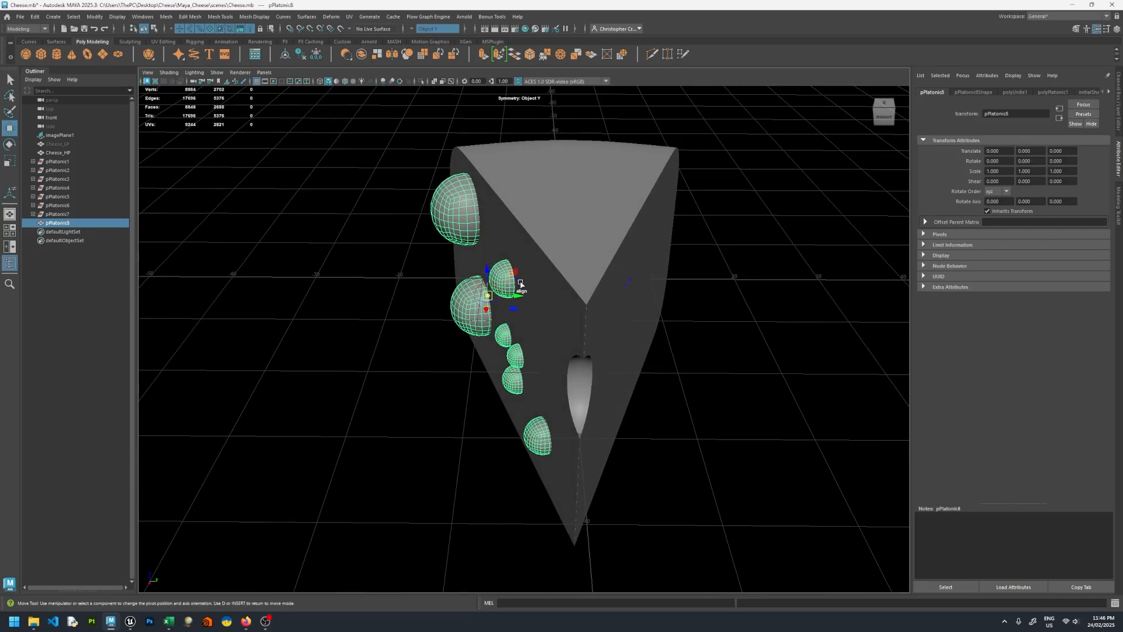
{"action": "left_click_drag", "start_coordinate": [514, 296], "coordinate": [489, 305], "text": "alt"}
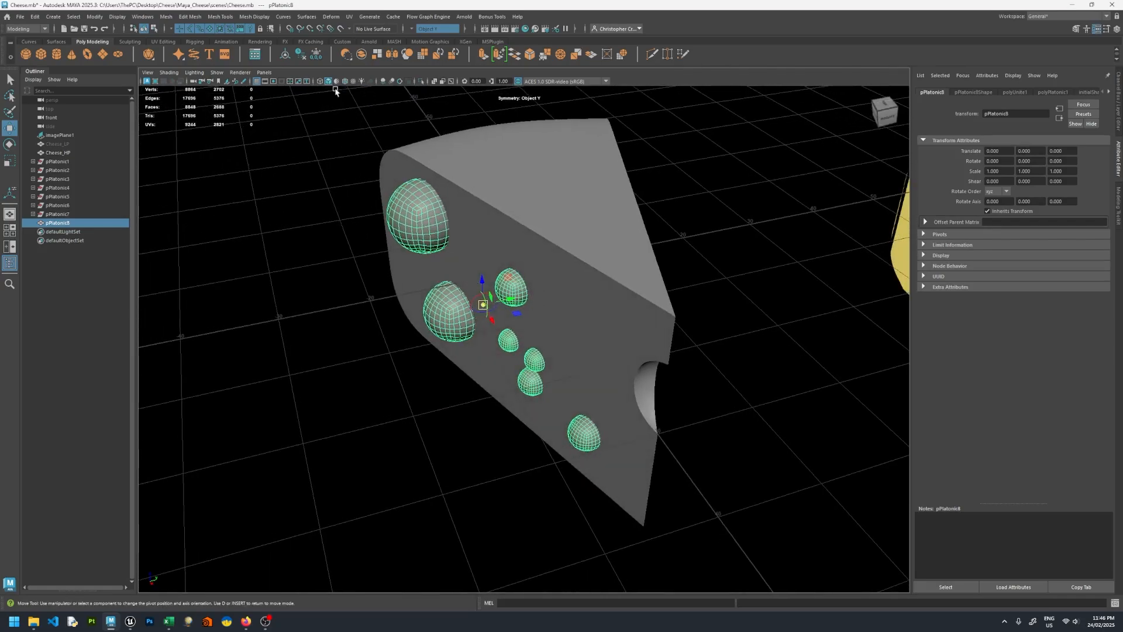
{"action": "left_click_drag", "start_coordinate": [513, 301], "coordinate": [572, 286], "text": "alt"}
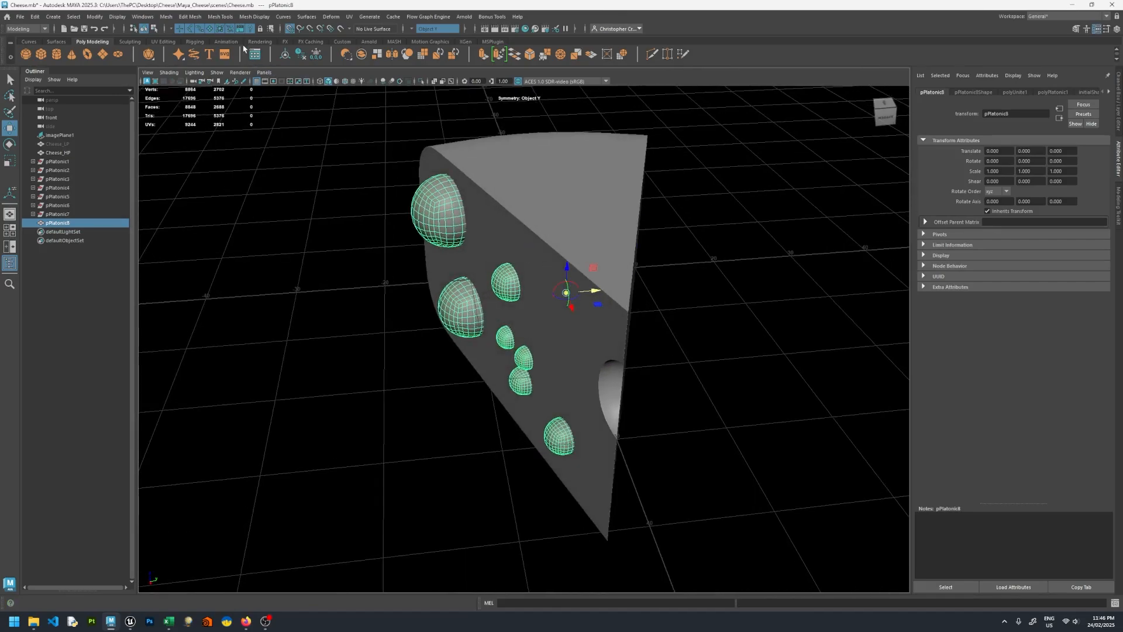
{"action": "left_click", "coordinate": [167, 16]}
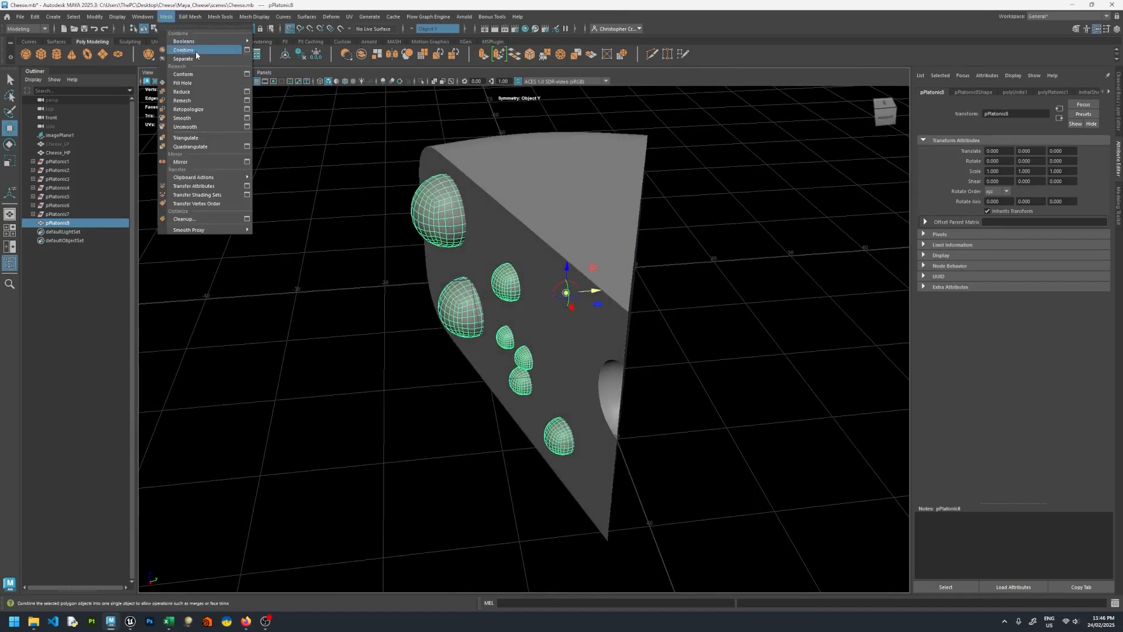
{"action": "left_click", "coordinate": [194, 161]}
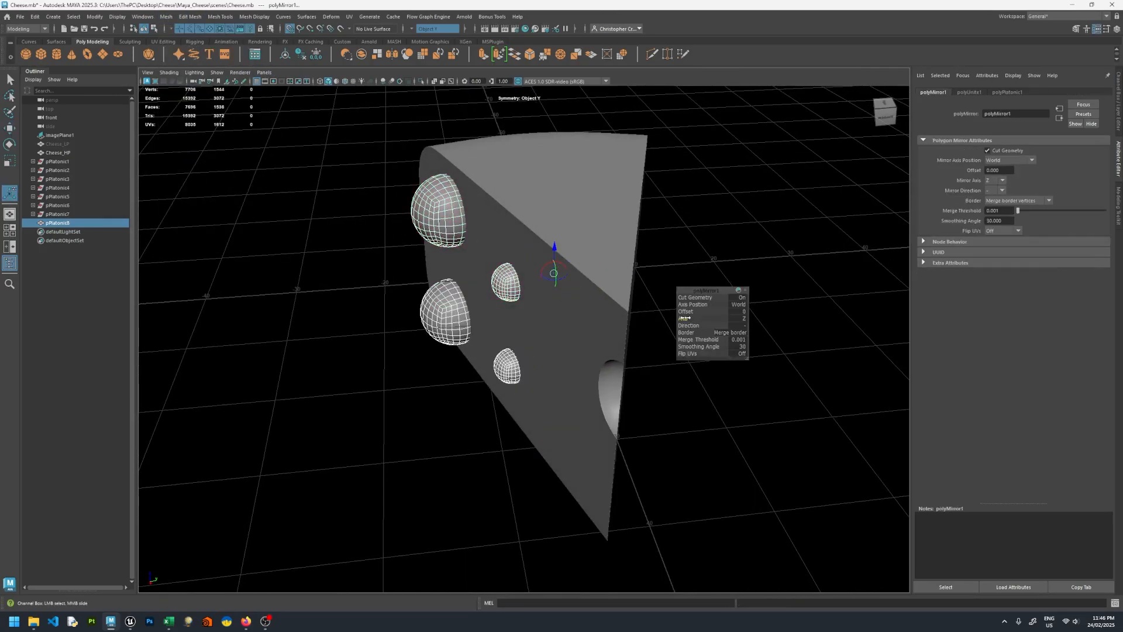
{"action": "left_click_drag", "start_coordinate": [719, 319], "coordinate": [386, 279]}
{"action": "left_click", "coordinate": [615, 231]}
{"action": "left_click_drag", "start_coordinate": [614, 231], "coordinate": [682, 193], "text": "alt"}
{"action": "left_click", "coordinate": [682, 194]}
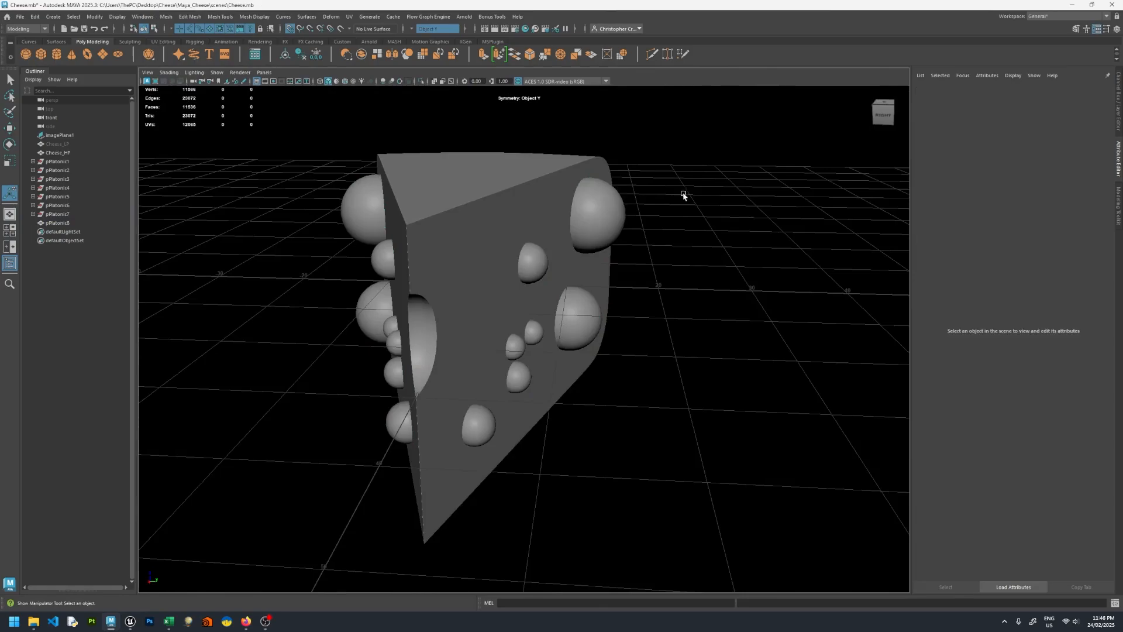
- Reselect the mirrored sphere mesh and separate it into individual spheres
{"action": "key", "text": "ctrl+z"}
{"action": "left_click", "coordinate": [168, 17]}
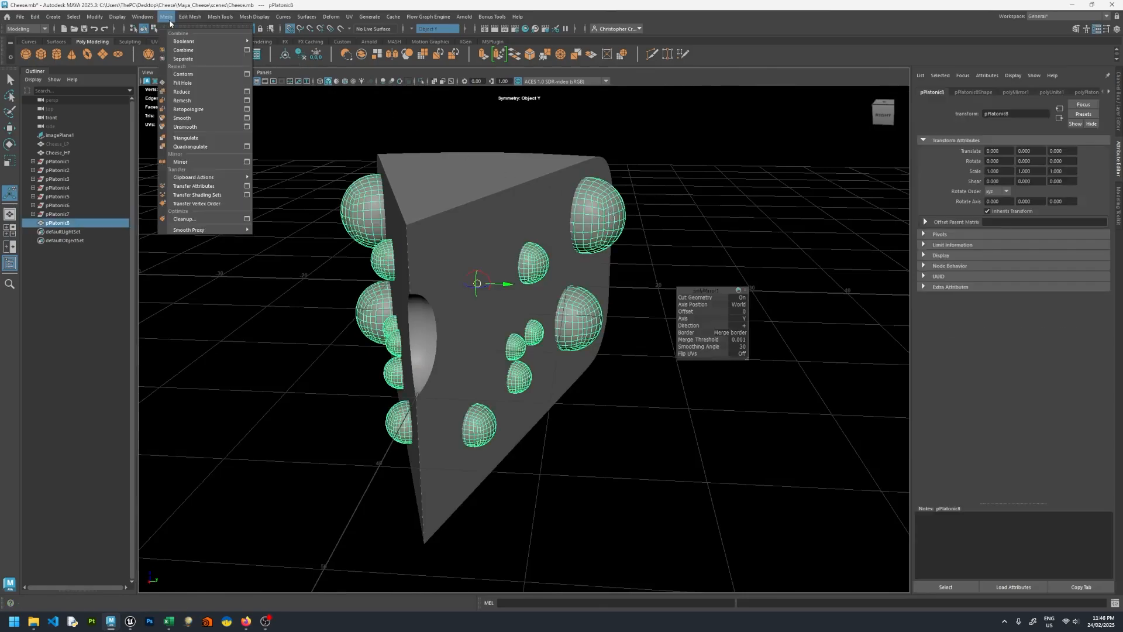
{"action": "left_click", "coordinate": [193, 61]}
{"action": "left_click", "coordinate": [464, 143]}
- Select the lower large sphere on the mirrored side and try the Object and Component axis orientations for the Move tool
{"action": "left_click", "coordinate": [577, 320]}
{"action": "left_click_drag", "start_coordinate": [577, 320], "coordinate": [673, 287], "text": "alt"}
{"action": "key", "text": "w"}
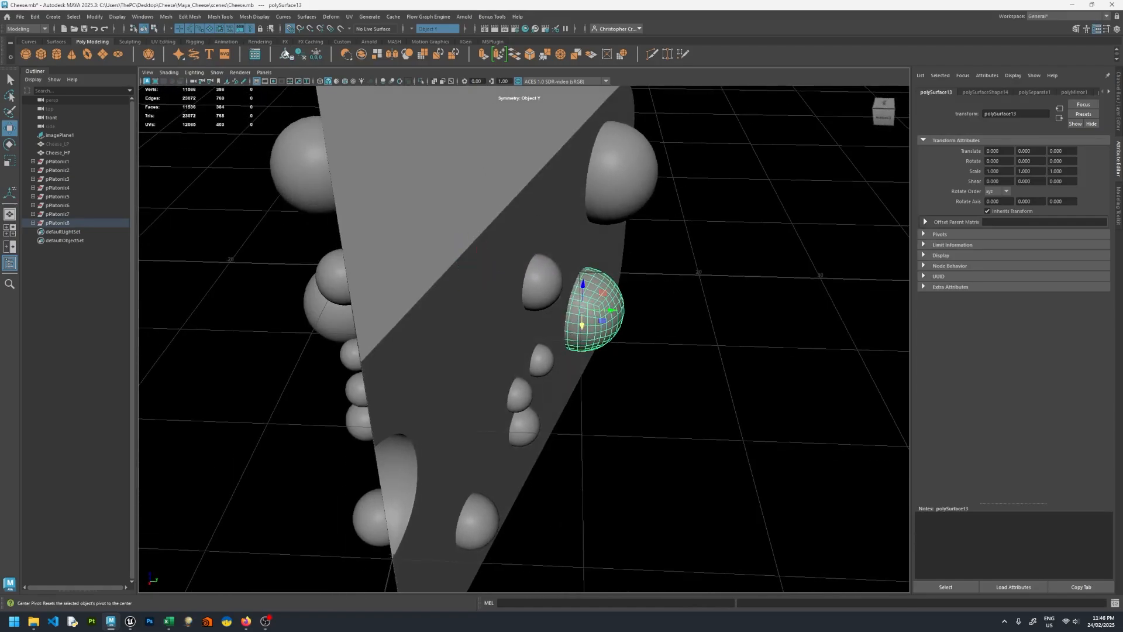
{"action": "left_click_drag", "start_coordinate": [433, 187], "coordinate": [472, 175], "text": "alt"}
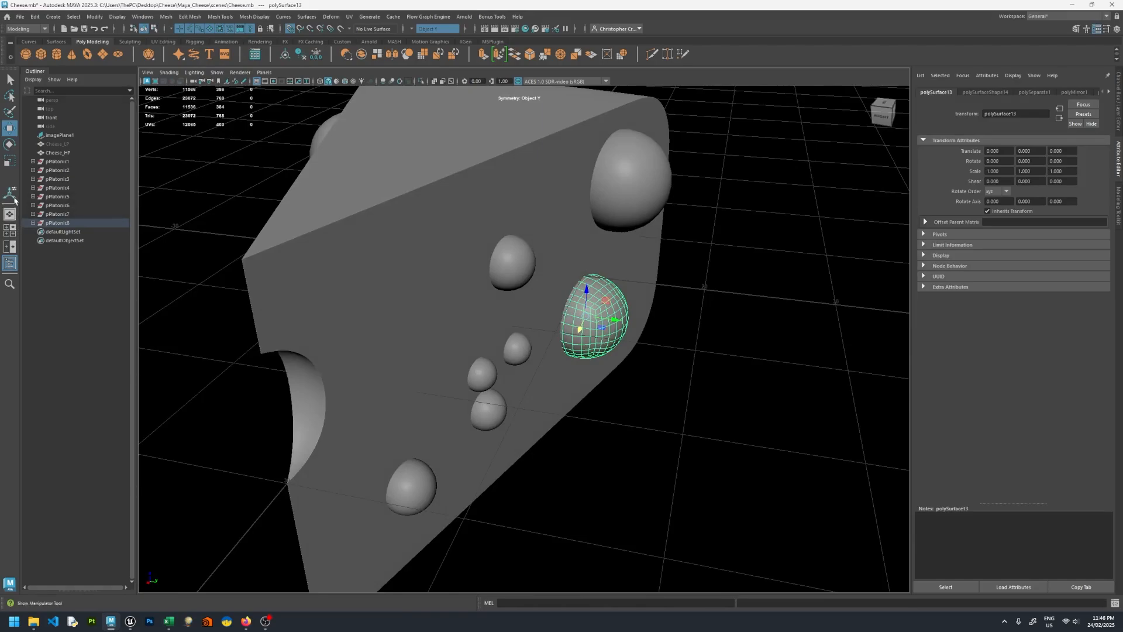
{"action": "double_click", "coordinate": [9, 131]}
{"action": "left_click", "coordinate": [179, 122]}
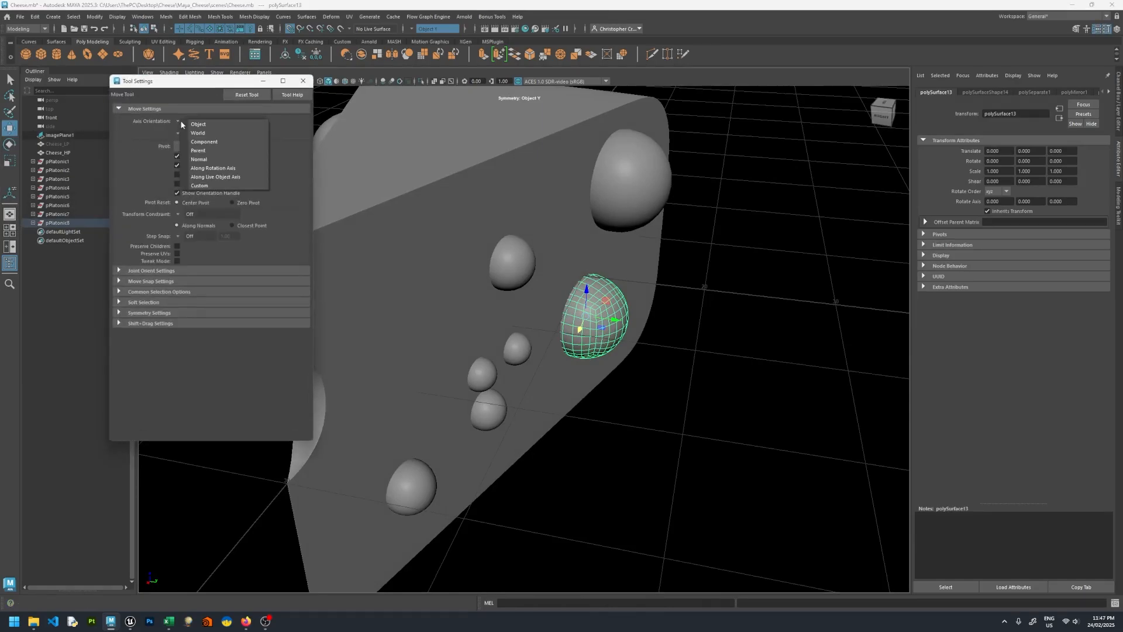
{"action": "left_click", "coordinate": [198, 124]}
{"action": "left_click_drag", "start_coordinate": [374, 228], "coordinate": [411, 221], "text": "alt"}
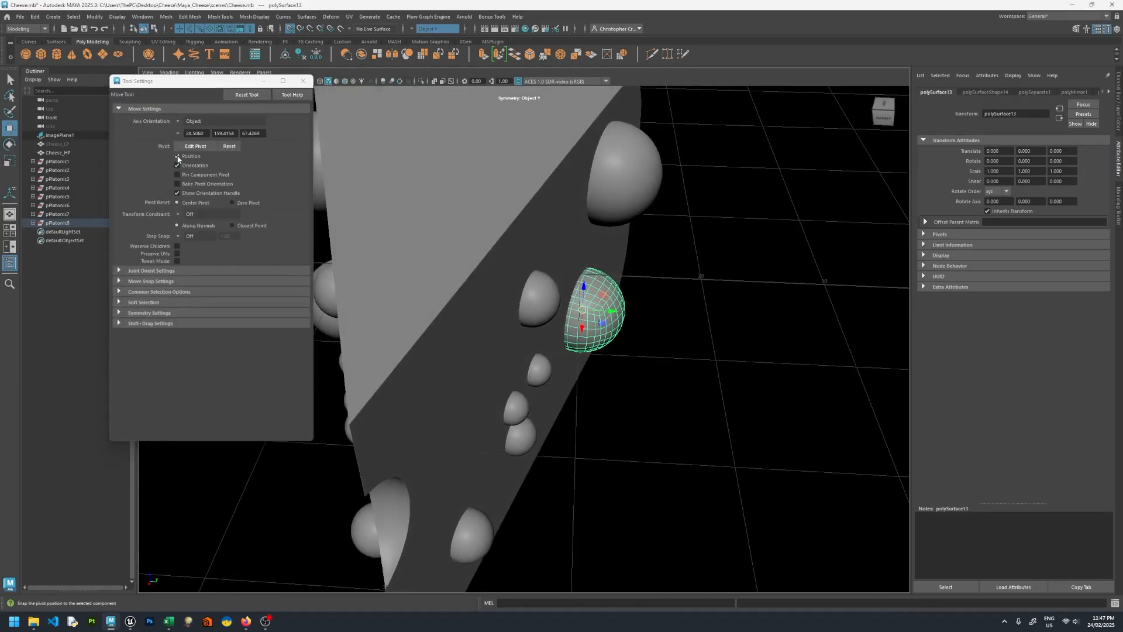
{"action": "left_click", "coordinate": [178, 122]}
{"action": "left_click", "coordinate": [199, 148]}
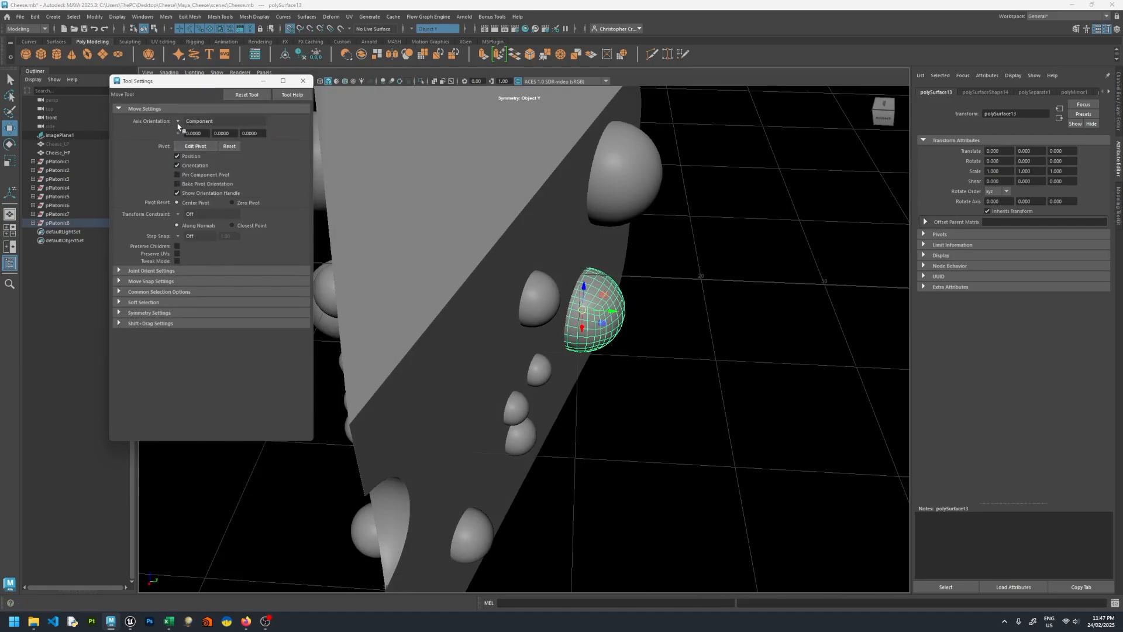
{"action": "left_click", "coordinate": [178, 123]}
{"action": "left_click", "coordinate": [215, 128]}
{"action": "left_click", "coordinate": [303, 80]}
- Move the lower large sphere along the mirrored side face, a little towards the wedge's tip
{"action": "left_click_drag", "start_coordinate": [328, 146], "coordinate": [326, 194], "text": "alt"}
{"action": "left_click_drag", "start_coordinate": [590, 322], "coordinate": [468, 257], "text": "alt"}
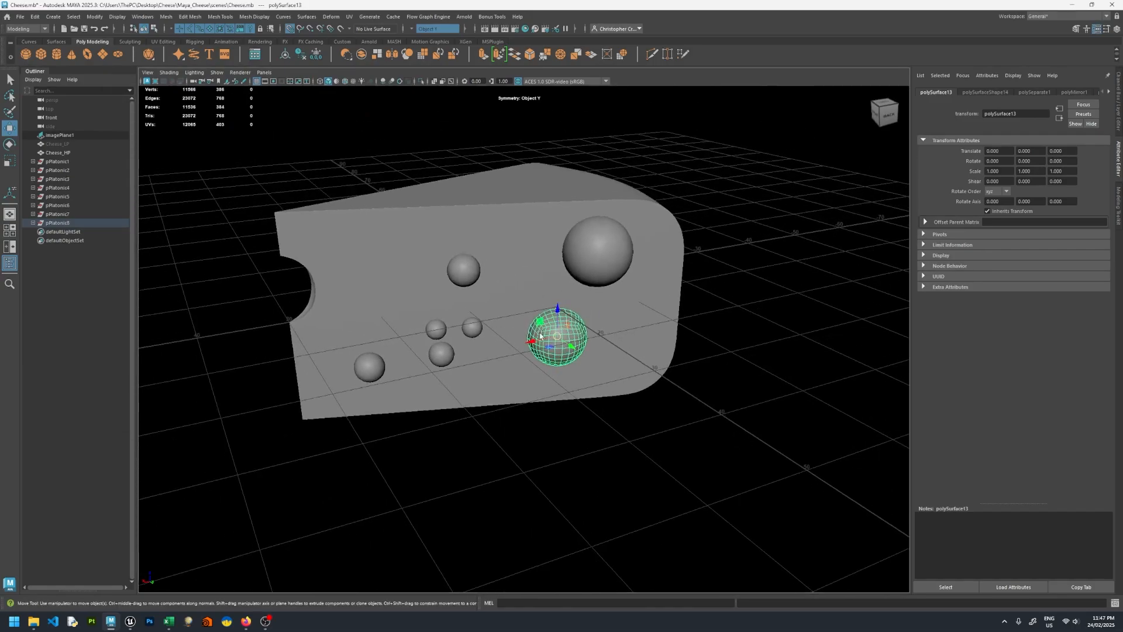
{"action": "left_click_drag", "start_coordinate": [540, 335], "coordinate": [574, 377]}
{"action": "left_click_drag", "start_coordinate": [466, 414], "coordinate": [597, 351]}
- Centre the largest sphere's pivot and move it down the side face so it overlaps the lower large sphere
{"action": "left_click", "coordinate": [596, 228]}
{"action": "left_click_drag", "start_coordinate": [569, 256], "coordinate": [543, 260], "text": "alt"}
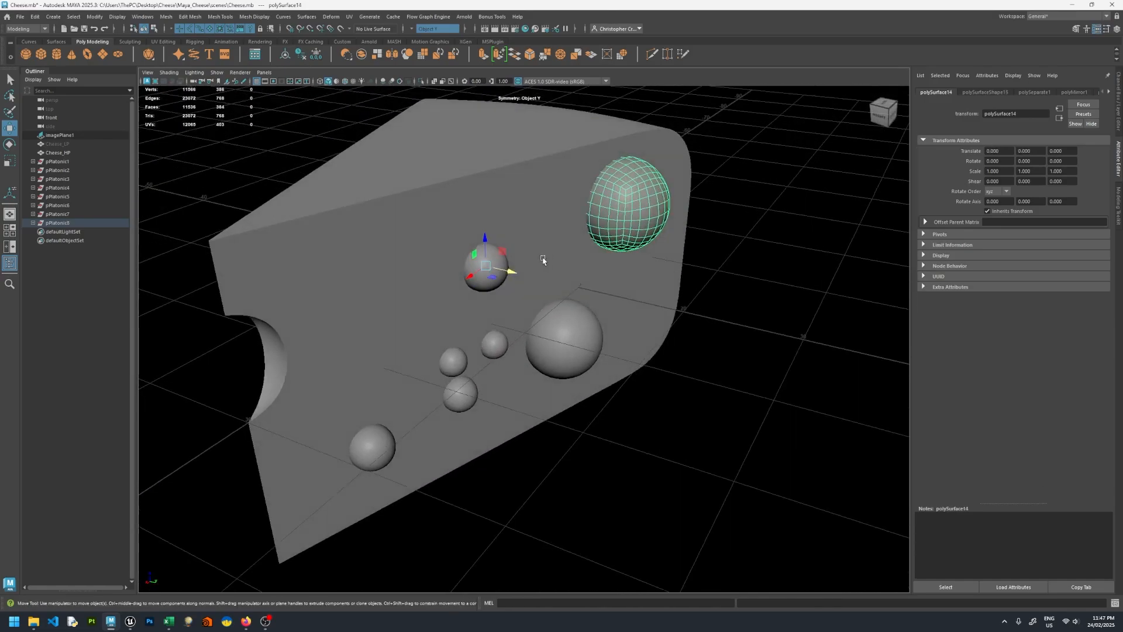
{"action": "left_click", "coordinate": [300, 54]}
{"action": "left_click_drag", "start_coordinate": [649, 223], "coordinate": [562, 334]}
{"action": "mouse_move", "coordinate": [563, 335]}
{"action": "left_mouse_down", "text": "alt"}
{"action": "mouse_move", "coordinate": [629, 322]}
{"action": "mouse_move", "coordinate": [570, 317]}
{"action": "left_mouse_up", "text": "alt"}
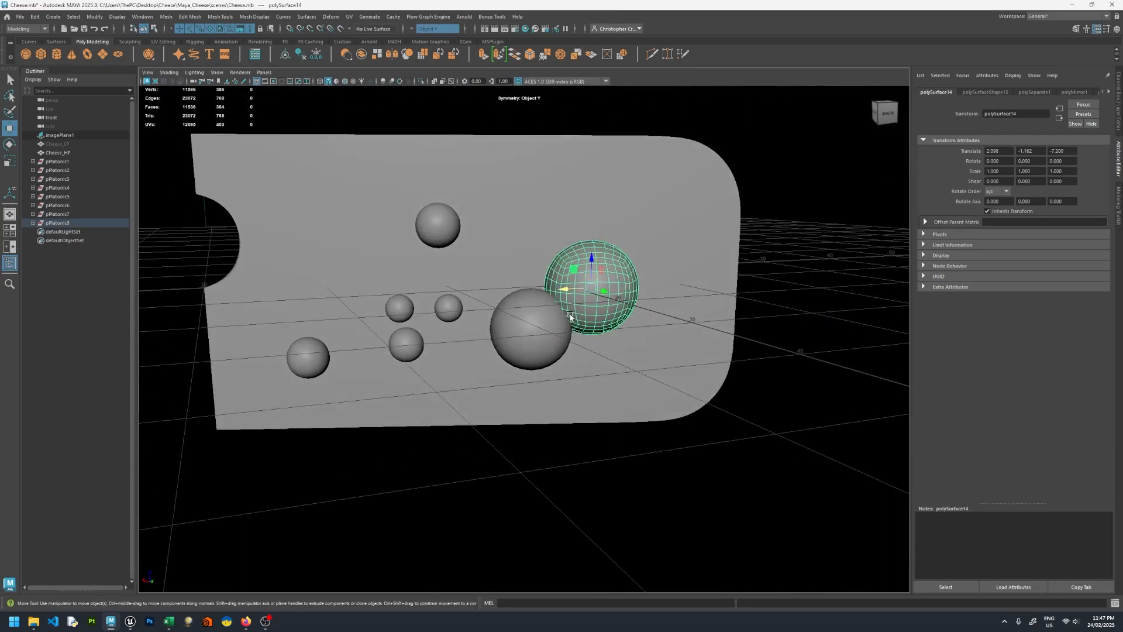
- Centre the upper medium sphere's pivot and move it towards the rounded end, next to the largest sphere
{"action": "left_click", "coordinate": [439, 227]}
{"action": "left_click_drag", "start_coordinate": [439, 227], "coordinate": [486, 275], "text": "alt"}
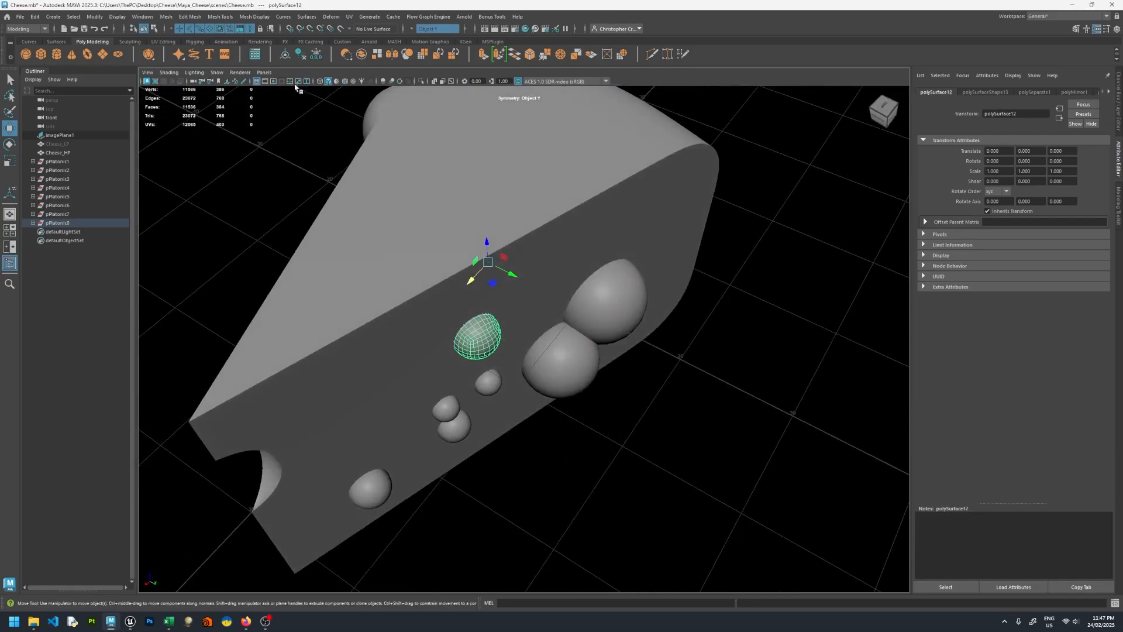
{"action": "left_click", "coordinate": [285, 54]}
{"action": "left_click_drag", "start_coordinate": [492, 347], "coordinate": [464, 168]}
- Raise each of the three small spheres up the side face, spreading them out between the medium sphere and the tip
{"action": "left_click", "coordinate": [517, 320]}
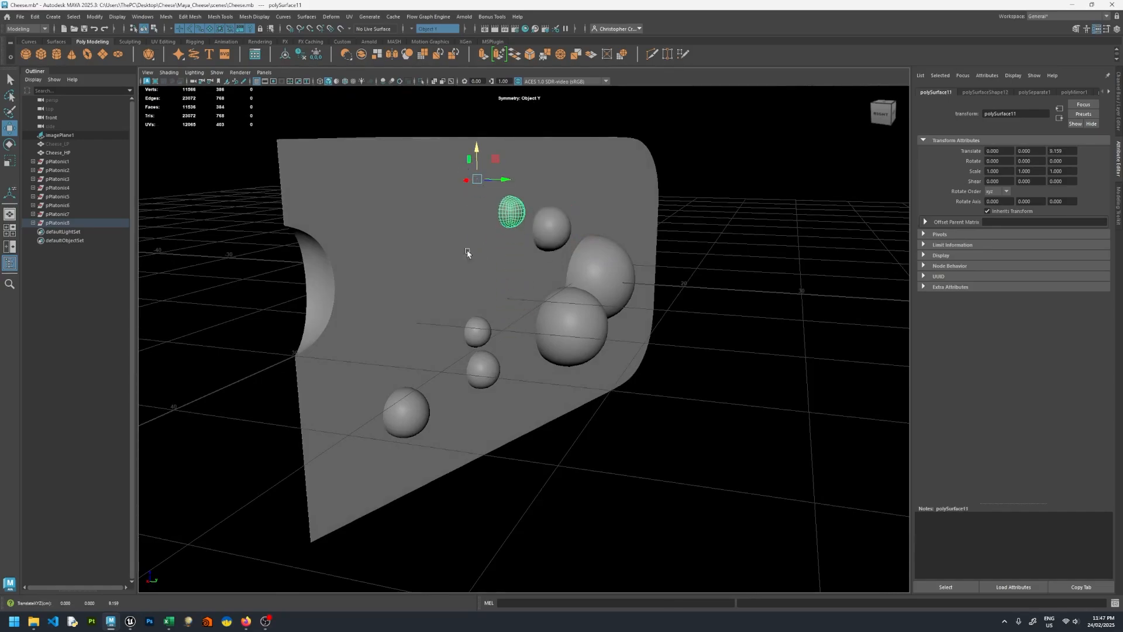
{"action": "left_click", "coordinate": [479, 333]}
{"action": "left_click_drag", "start_coordinate": [472, 256], "coordinate": [473, 203]}
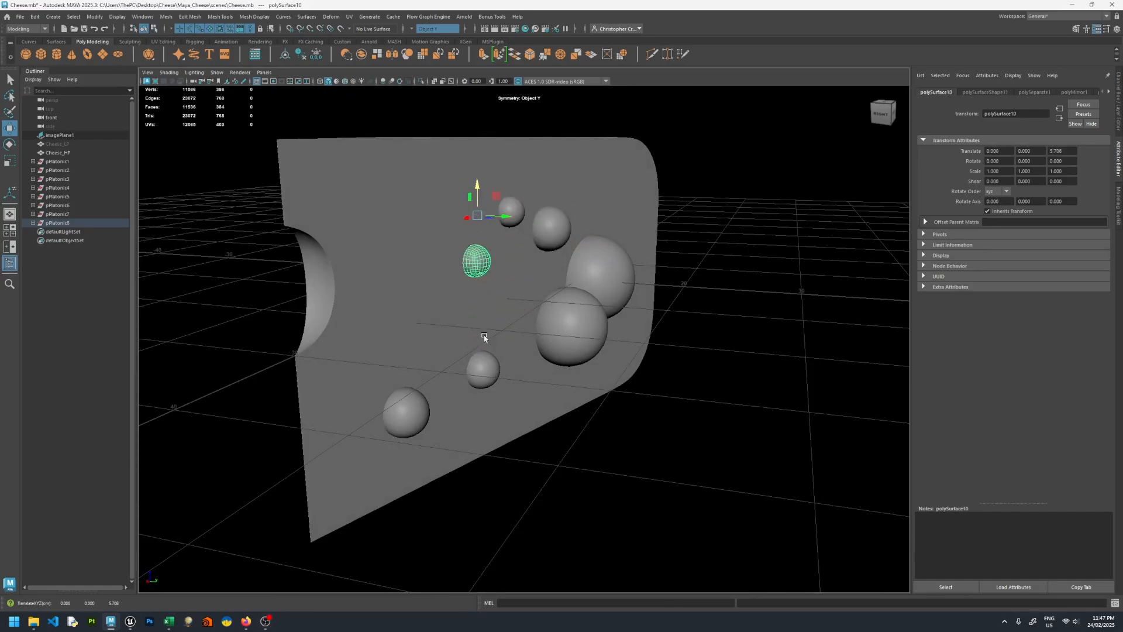
{"action": "left_click", "coordinate": [483, 368]}
{"action": "left_click_drag", "start_coordinate": [484, 368], "coordinate": [433, 331], "text": "alt"}
{"action": "left_click_drag", "start_coordinate": [500, 251], "coordinate": [491, 204]}
- Raise the medium sphere near the tip and place a duplicate of it low on the side face below
{"action": "left_click", "coordinate": [329, 371]}
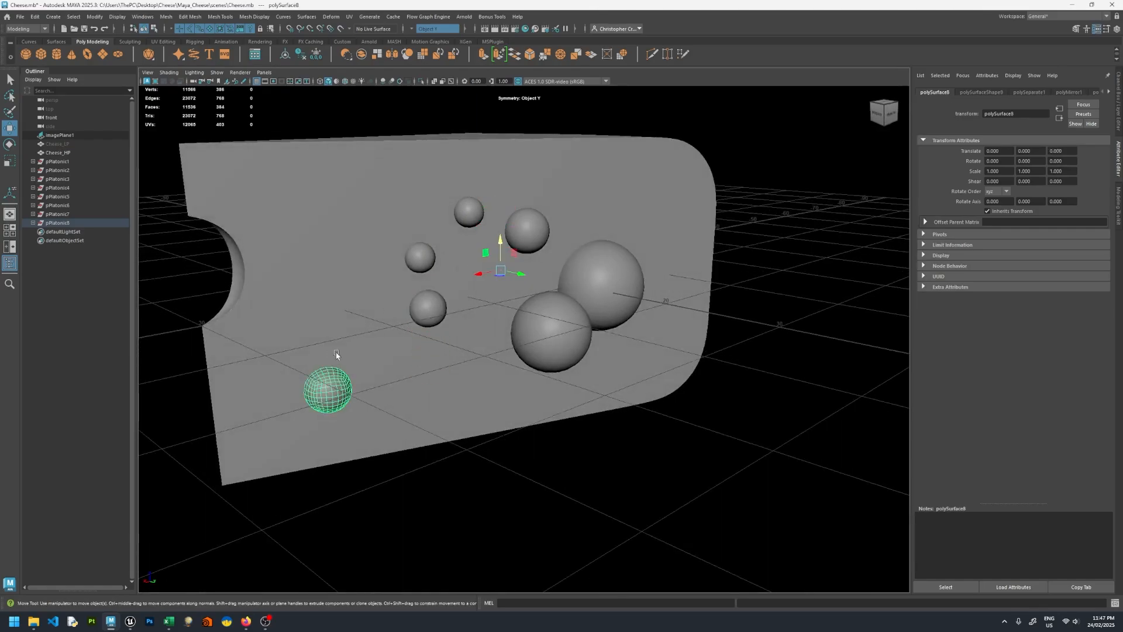
{"action": "left_click_drag", "start_coordinate": [500, 253], "coordinate": [463, 115]}
{"action": "left_click_drag", "start_coordinate": [447, 201], "coordinate": [424, 177], "text": "alt"}
{"action": "left_click_drag", "start_coordinate": [492, 136], "coordinate": [494, 253]}
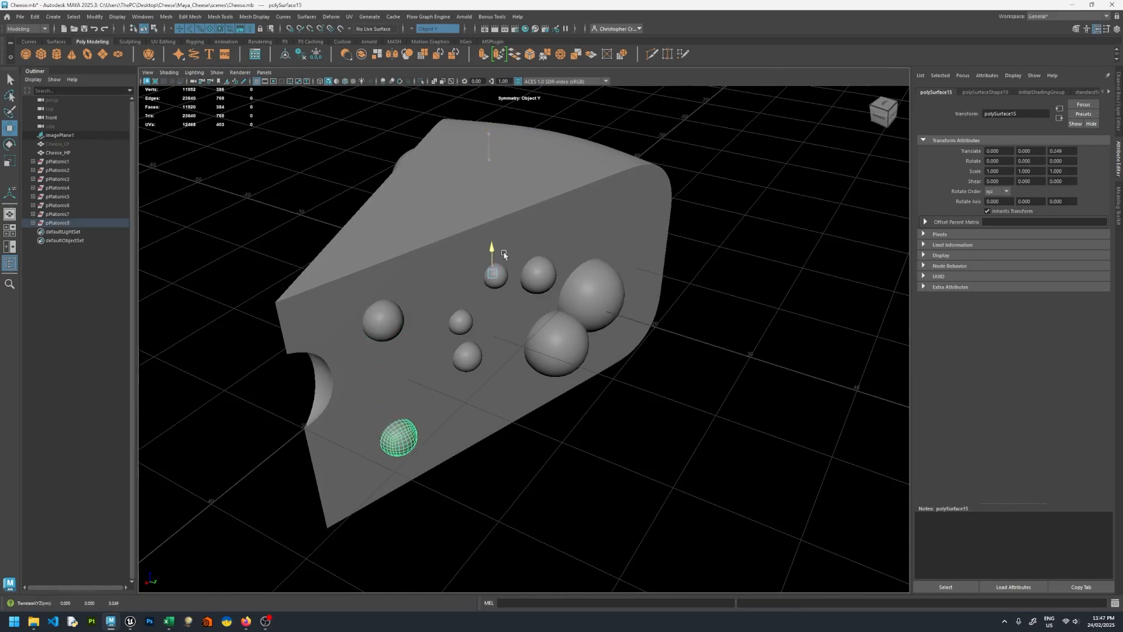
- Centre the pivot of the low duplicate near the tip and scale it up slightly
{"action": "left_click", "coordinate": [285, 53]}
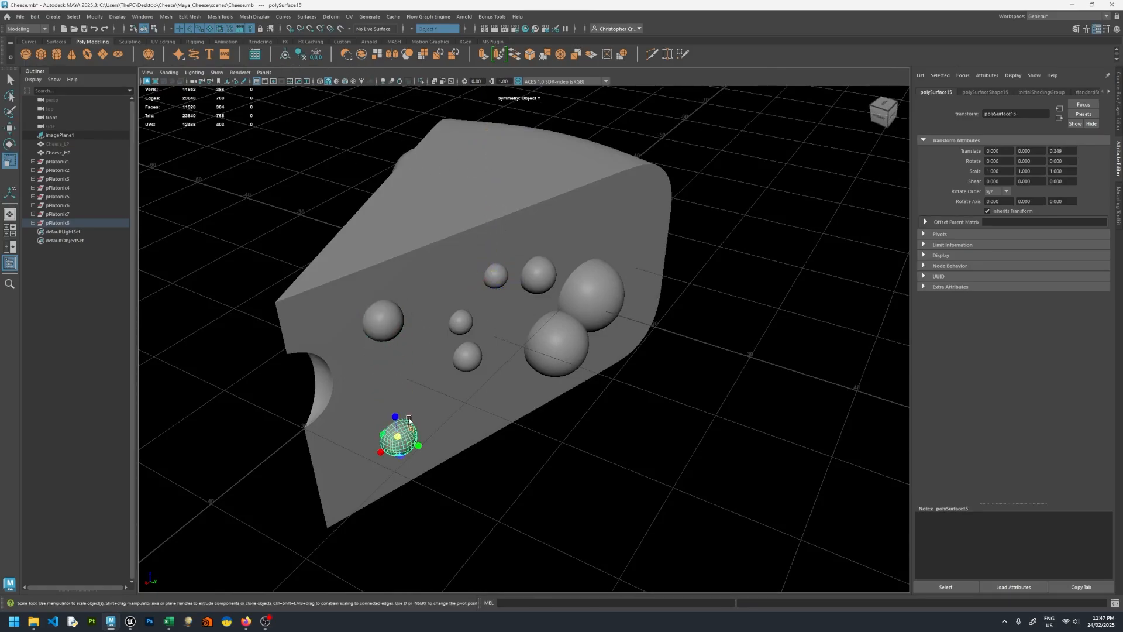
{"action": "key", "text": "r"}
{"action": "left_click_drag", "start_coordinate": [398, 436], "coordinate": [466, 334]}
- Duplicate a medium sphere and half-embed the copy high near the wedge's rounded end, above the largest sphere
{"action": "key", "text": "w"}
{"action": "middle_click_drag", "start_coordinate": [466, 335], "coordinate": [509, 253], "text": "shift"}
{"action": "left_click_drag", "start_coordinate": [509, 253], "coordinate": [577, 298], "text": "alt"}
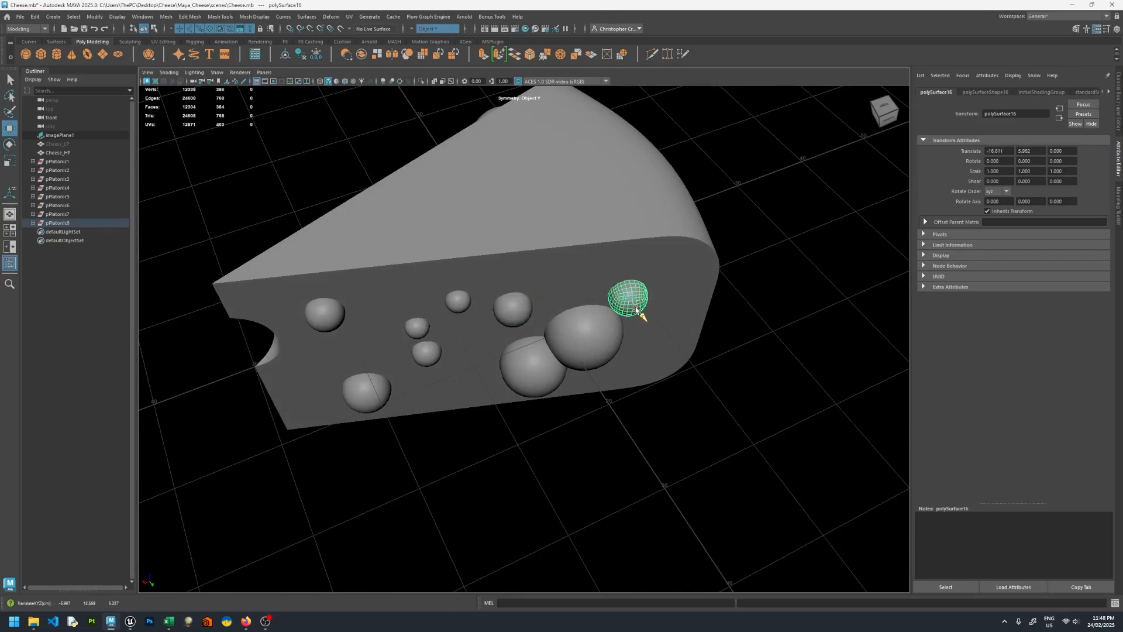
{"action": "mouse_move", "coordinate": [636, 310]}
{"action": "left_mouse_down", "text": "alt"}
{"action": "mouse_move", "coordinate": [627, 274]}
{"action": "mouse_move", "coordinate": [697, 296]}
{"action": "mouse_move", "coordinate": [650, 314]}
{"action": "left_mouse_up", "text": "alt"}
{"action": "right_click_drag", "start_coordinate": [650, 313], "coordinate": [684, 318], "text": "alt"}
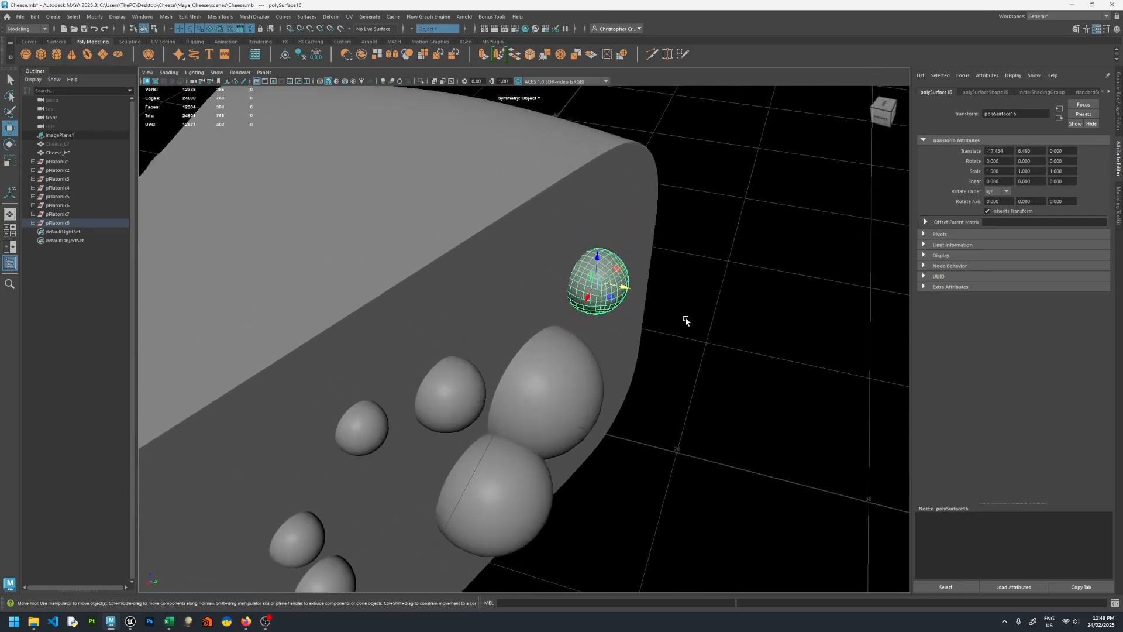
{"action": "left_click_drag", "start_coordinate": [628, 272], "coordinate": [193, 333]}
{"action": "scroll", "coordinate": [651, 283], "scroll_direction": "down", "scroll_amount": 3}
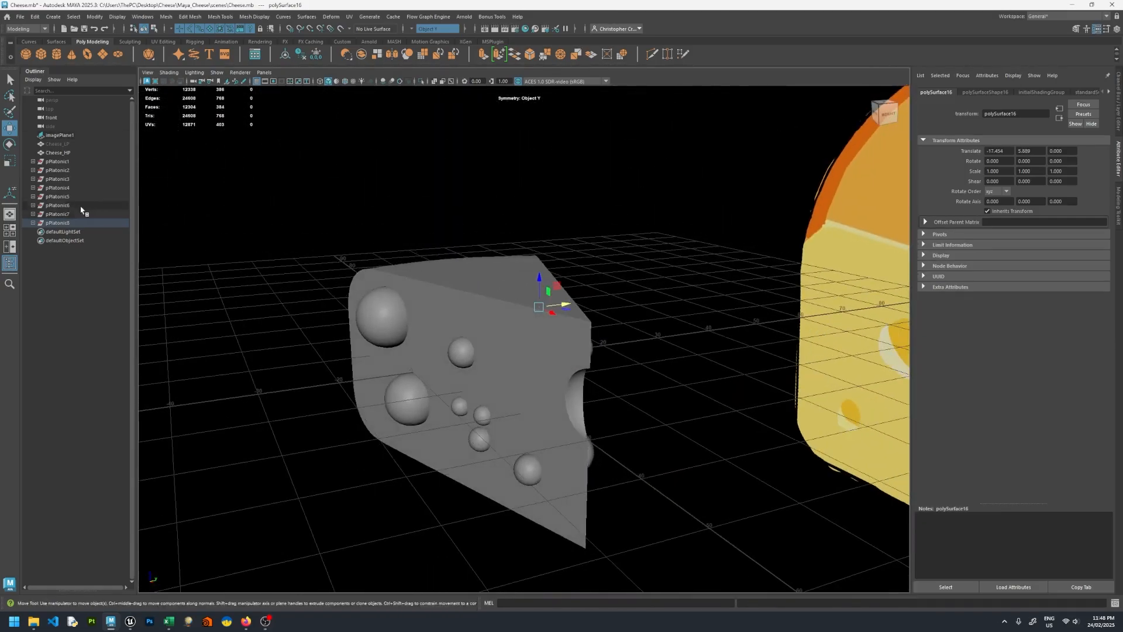
- Combine the spheres of both side faces and the remaining sphere objects into one mesh, delete its history and centre its pivot
{"action": "left_click", "coordinate": [57, 223]}
{"action": "left_click", "coordinate": [58, 161], "text": "shift"}
{"action": "left_click_drag", "start_coordinate": [283, 211], "coordinate": [210, 135], "text": "alt"}
{"action": "left_click", "coordinate": [167, 16]}
{"action": "left_click", "coordinate": [193, 49]}
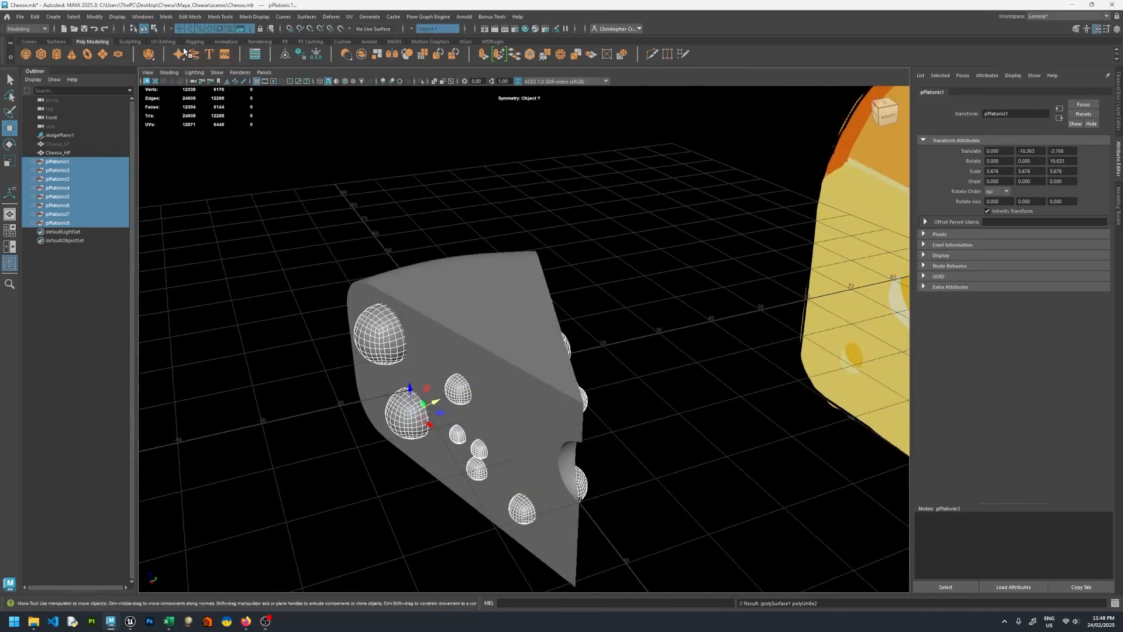
{"action": "left_click", "coordinate": [285, 54]}
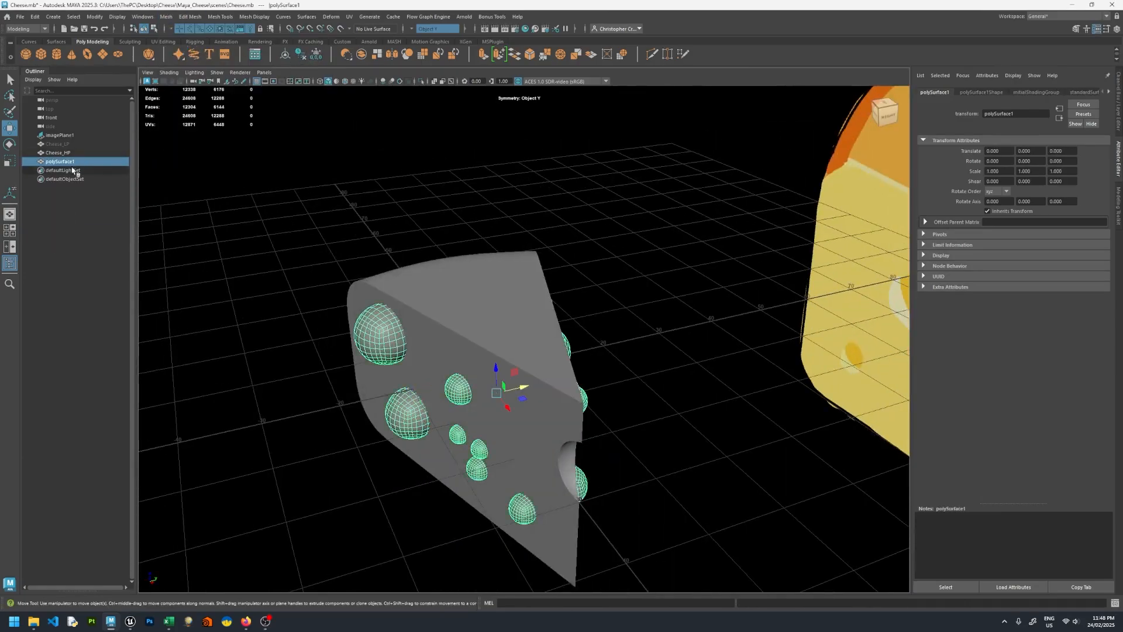
{"action": "left_click_drag", "start_coordinate": [361, 224], "coordinate": [416, 233], "text": "alt"}
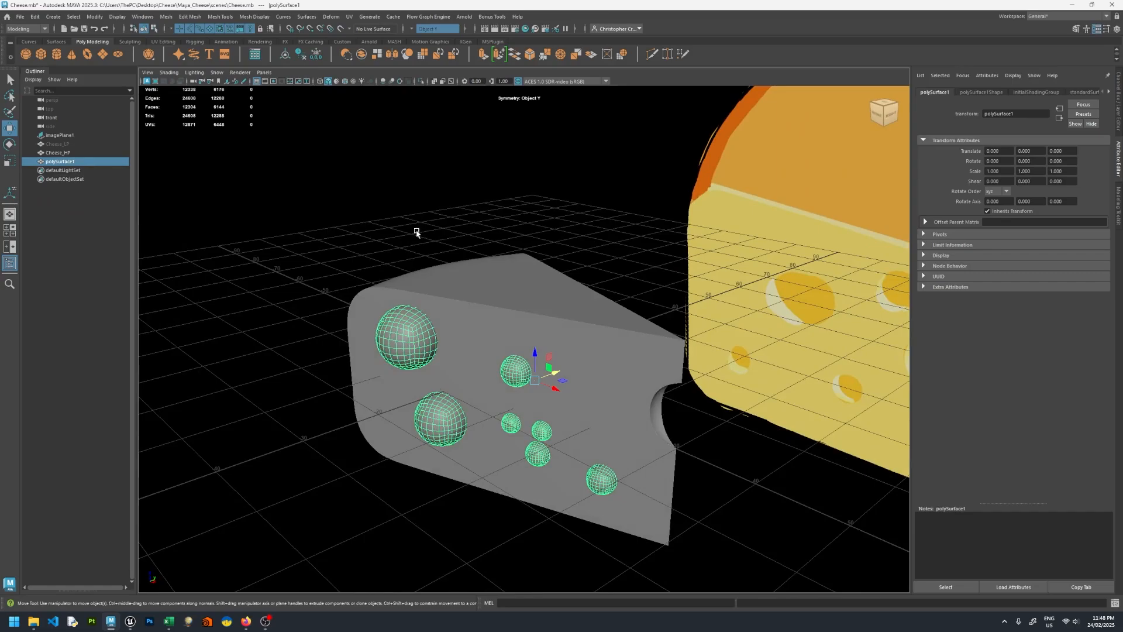
- Centre the pivot of the Cheese_HP mesh and save the scene
{"action": "left_click", "coordinate": [80, 153]}
{"action": "key", "text": "f"}
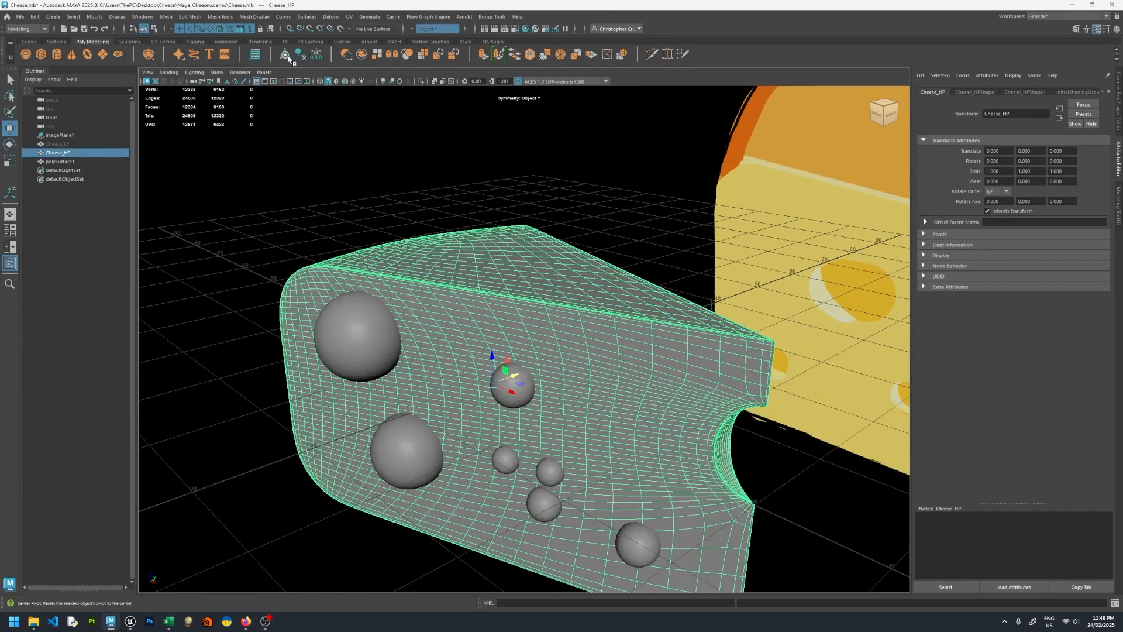
{"action": "left_click", "coordinate": [94, 161]}
{"action": "left_click", "coordinate": [94, 153]}
{"action": "middle_click_drag", "start_coordinate": [301, 197], "coordinate": [307, 159], "text": "alt"}
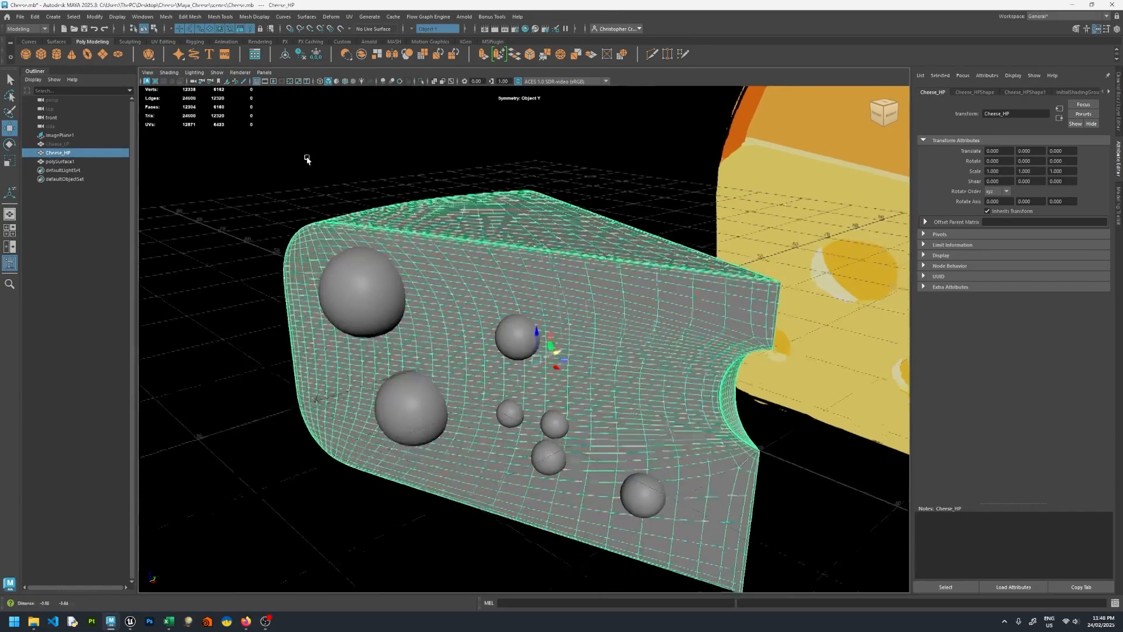
{"action": "left_click_drag", "start_coordinate": [307, 159], "coordinate": [218, 133], "text": "alt"}
{"action": "key", "text": "ctrl+s"}
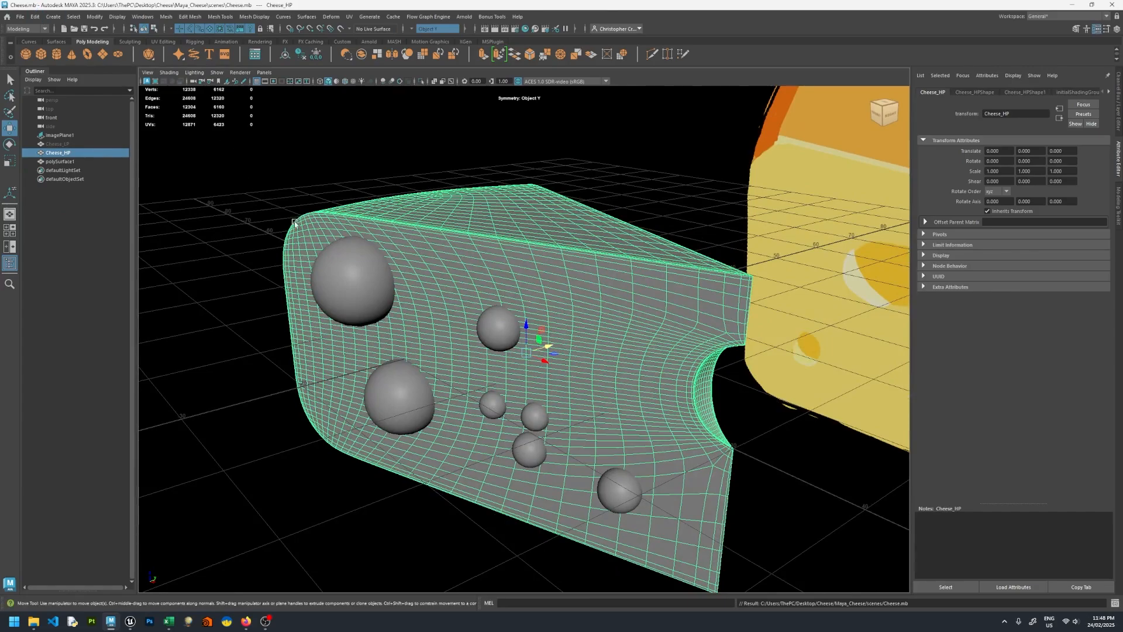
- Subtract the combined spheres from Cheese_HP with a Boolean Difference (A - B)
{"action": "left_click", "coordinate": [96, 164]}
{"action": "mouse_move", "coordinate": [312, 179]}
{"action": "left_mouse_down", "text": "alt"}
{"action": "mouse_move", "coordinate": [271, 173]}
{"action": "mouse_move", "coordinate": [319, 174]}
{"action": "left_mouse_up", "text": "alt"}
{"action": "left_click", "coordinate": [85, 153], "text": "ctrl"}
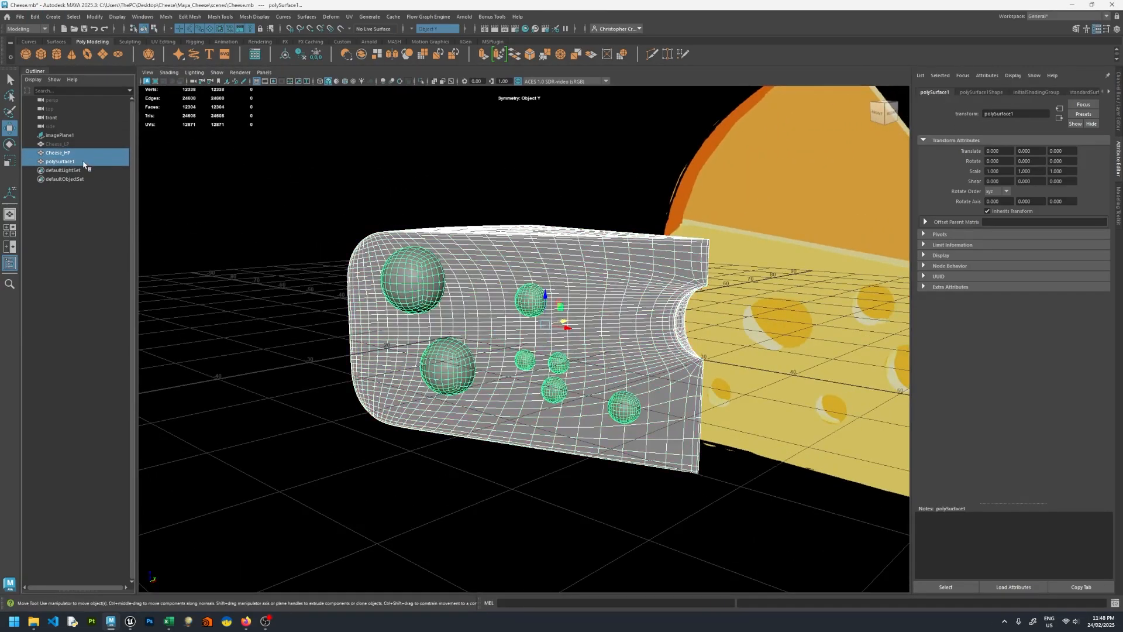
{"action": "left_click", "coordinate": [166, 16]}
{"action": "mouse_move", "coordinate": [182, 44]}
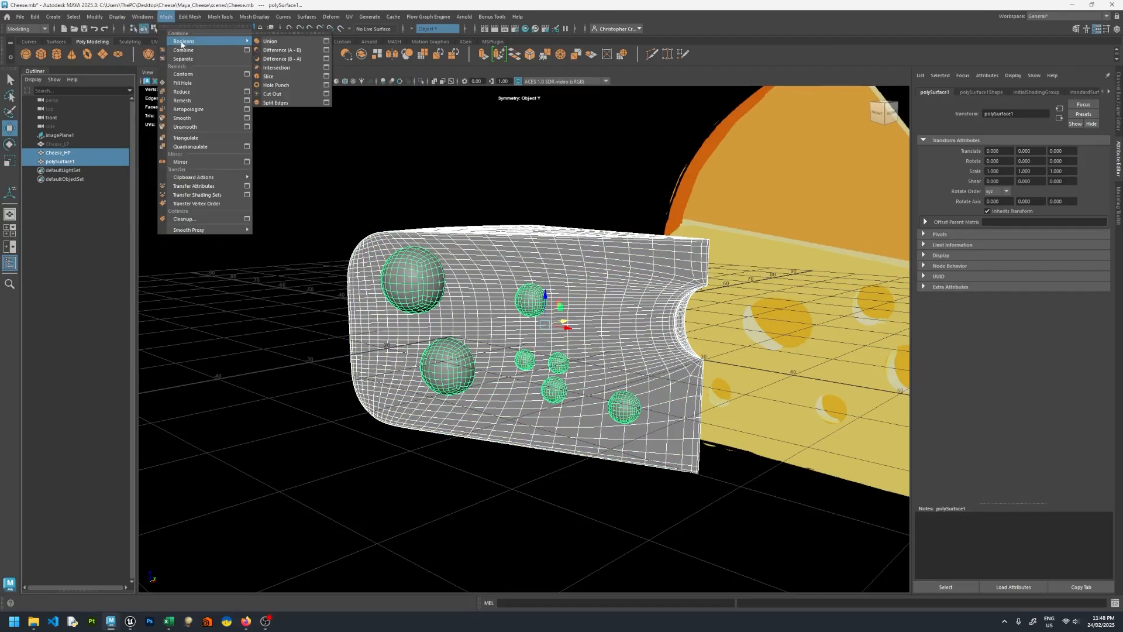
{"action": "left_click", "coordinate": [287, 42]}
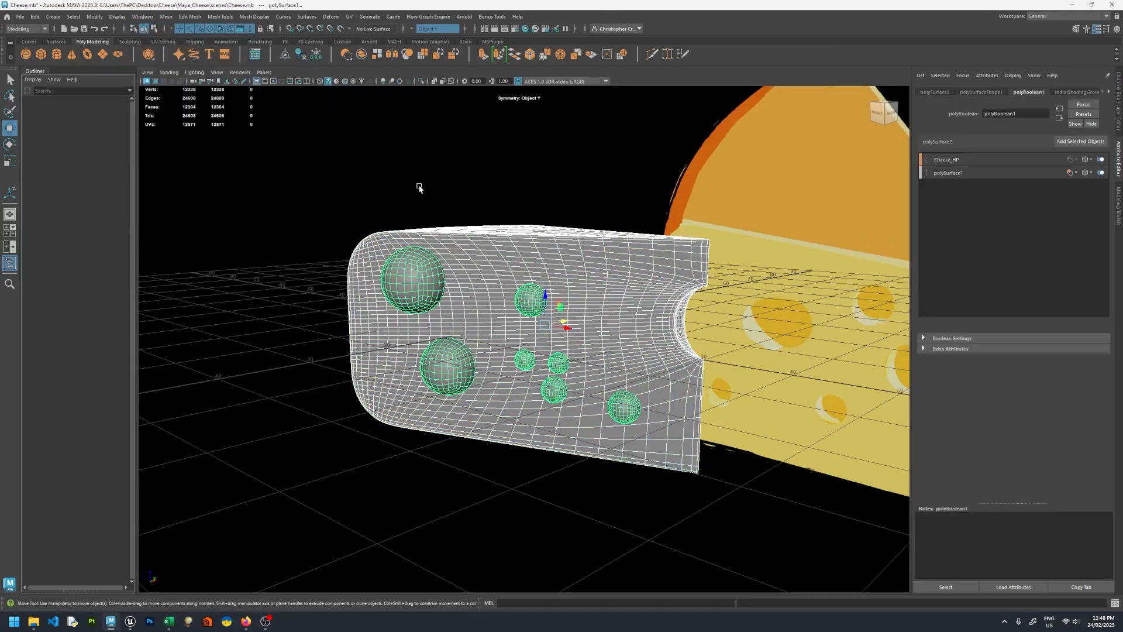
{"action": "left_click_drag", "start_coordinate": [419, 185], "coordinate": [396, 178], "text": "alt"}
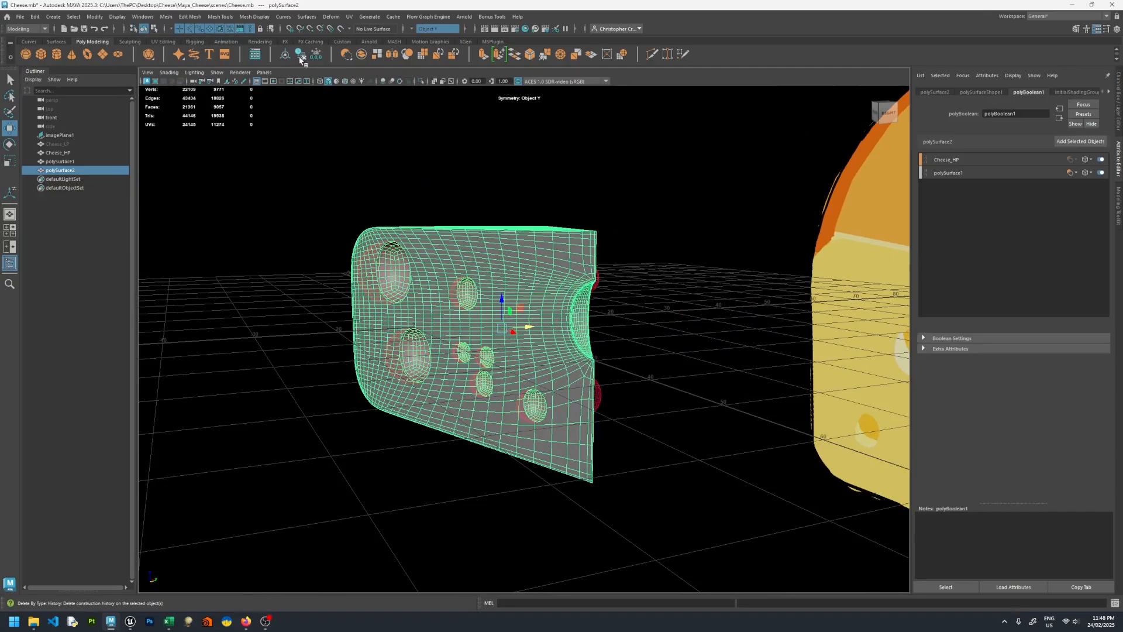
- Delete the construction history of the cut cheese mesh and deselect it to inspect the holes
{"action": "key", "text": "alt+shift+d"}
{"action": "left_click_drag", "start_coordinate": [376, 138], "coordinate": [451, 170], "text": "alt"}
{"action": "left_click", "coordinate": [370, 124]}
{"action": "right_click_drag", "start_coordinate": [451, 170], "coordinate": [481, 216], "text": "alt"}
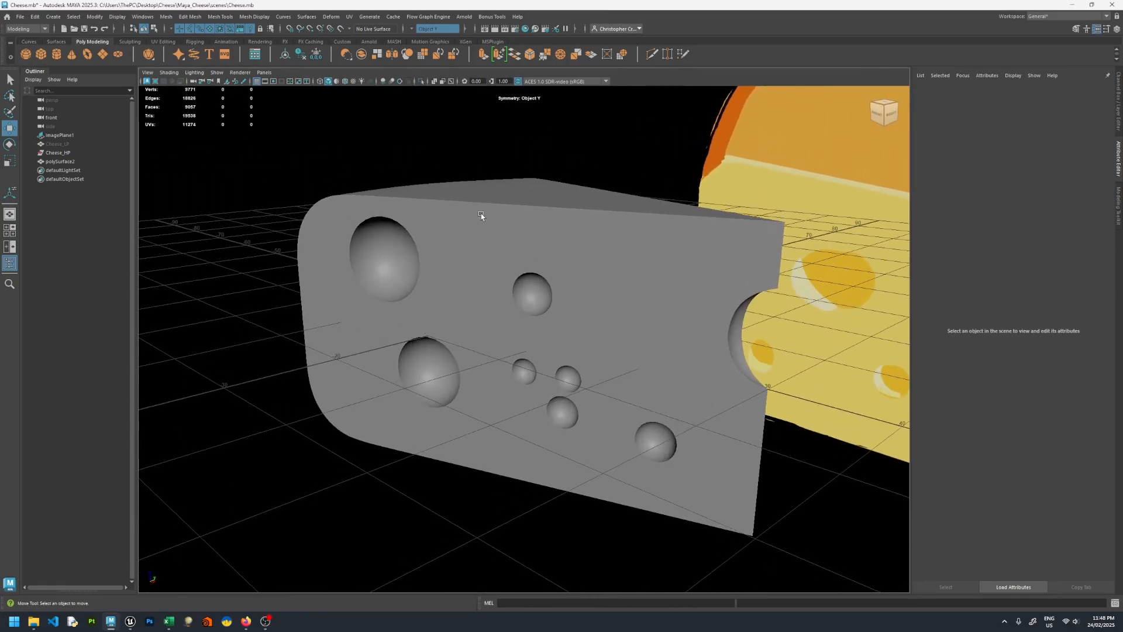
- Delete the leftover Cheese_HP group and rename the cut mesh polySurface2 as Cheese_HP
{"action": "left_click", "coordinate": [58, 153]}
{"action": "key", "text": "Delete"}
{"action": "double_click", "coordinate": [91, 151]}
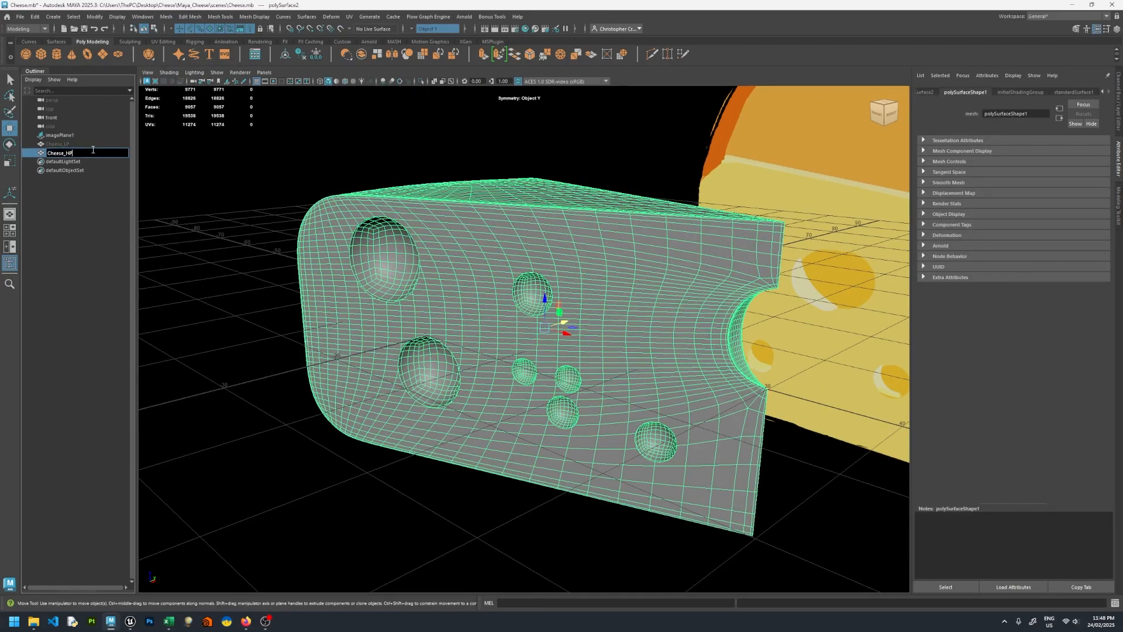
{"action": "type", "text": "Cheese_HP"}
{"action": "key", "text": "Return"}
- Hide the Cheese_HP mesh and show Cheese_LP in the viewport
{"action": "key", "text": "h"}
{"action": "left_click", "coordinate": [57, 144]}
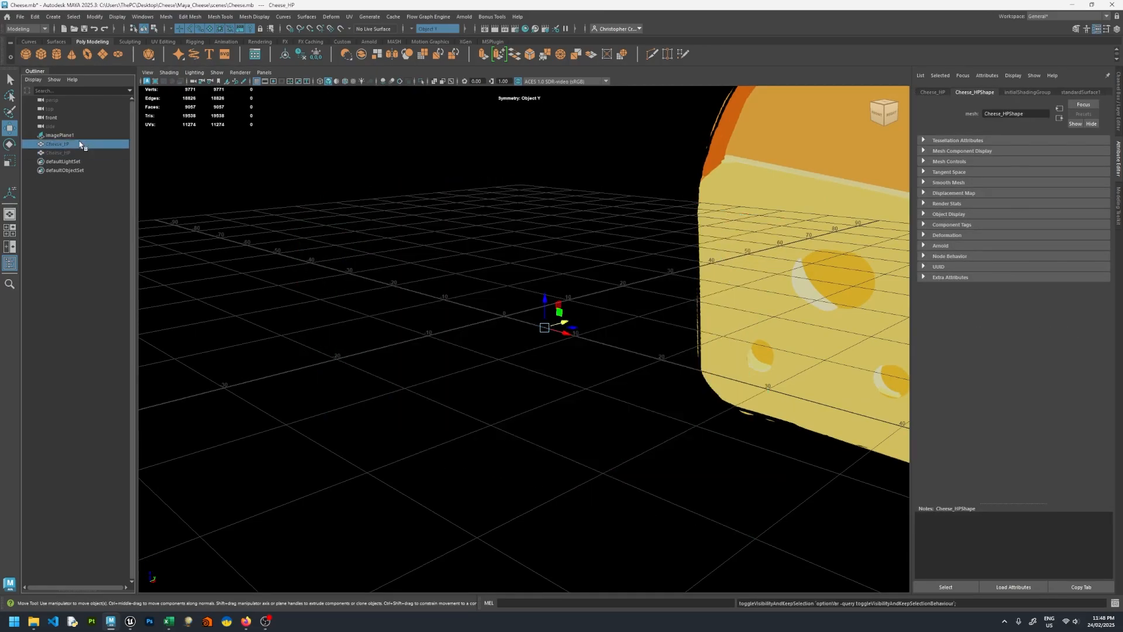
{"action": "key", "text": "h"}
{"action": "mouse_move", "coordinate": [368, 218]}
{"action": "left_mouse_down", "text": "alt"}
{"action": "mouse_move", "coordinate": [467, 220]}
{"action": "mouse_move", "coordinate": [356, 218]}
{"action": "mouse_move", "coordinate": [371, 217]}
{"action": "left_mouse_up", "text": "alt"}
{"action": "right_click_drag", "start_coordinate": [371, 218], "coordinate": [416, 134]}
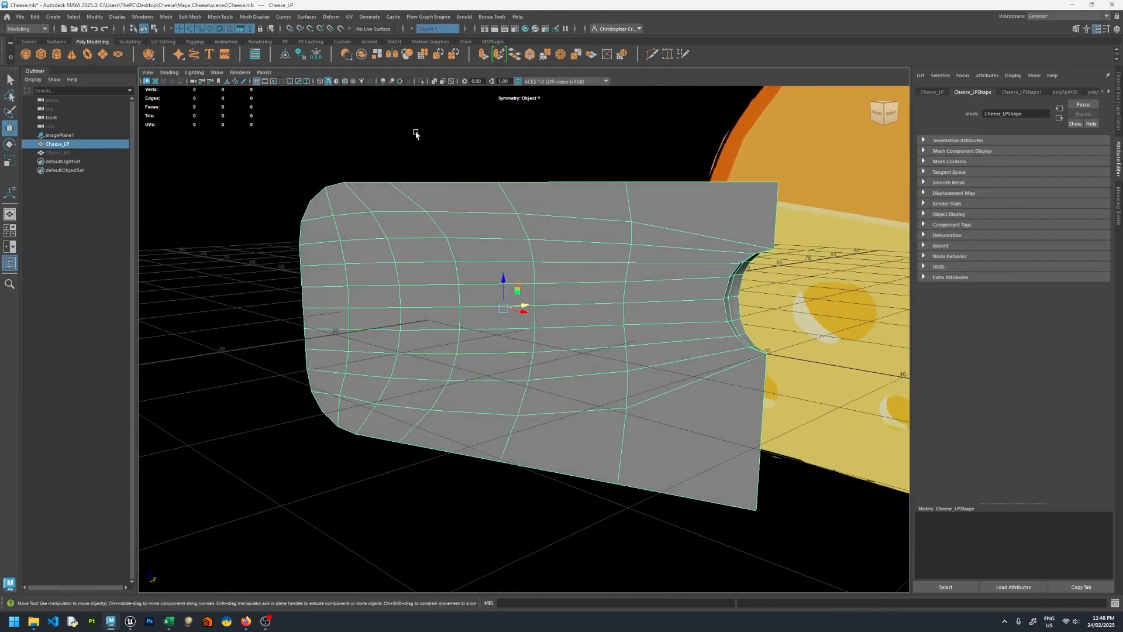
- In the UV Editor, delete the existing UVs of Cheese_LP and create a new camera-based UV projection
{"action": "left_click", "coordinate": [350, 17]}
{"action": "left_click", "coordinate": [369, 34]}
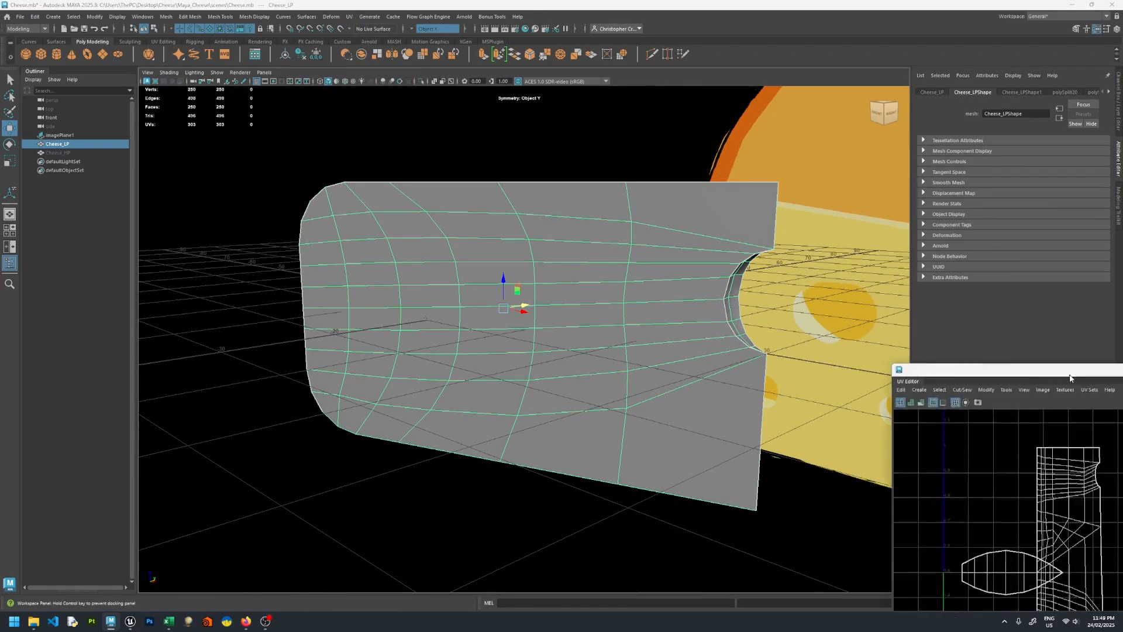
{"action": "left_click", "coordinate": [542, 160]}
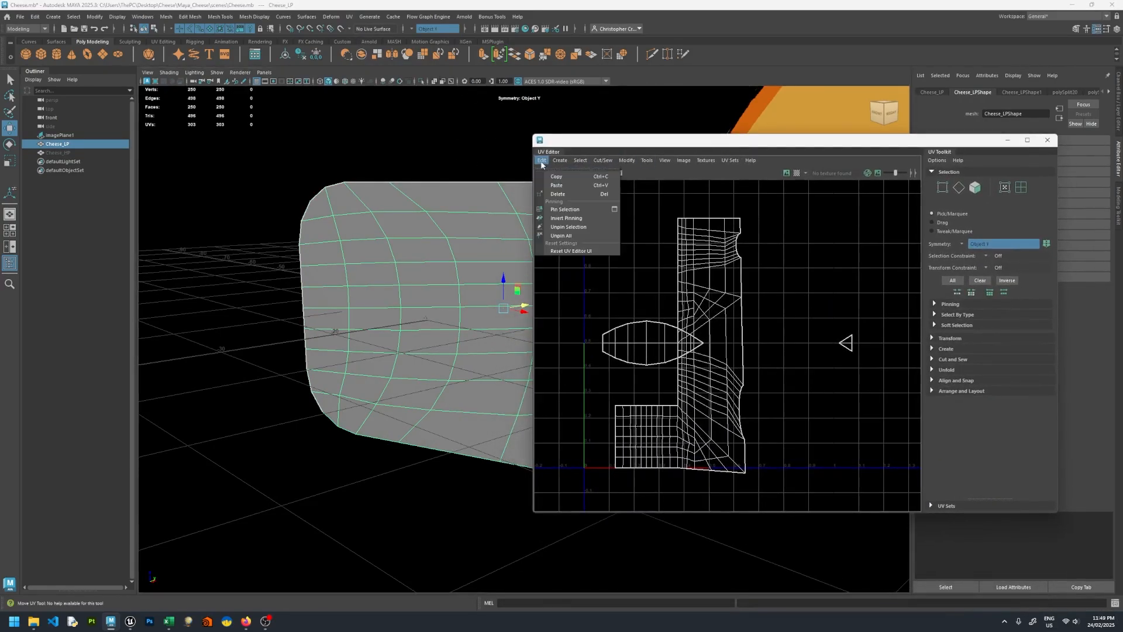
{"action": "left_click", "coordinate": [557, 194]}
{"action": "left_click", "coordinate": [560, 160]}
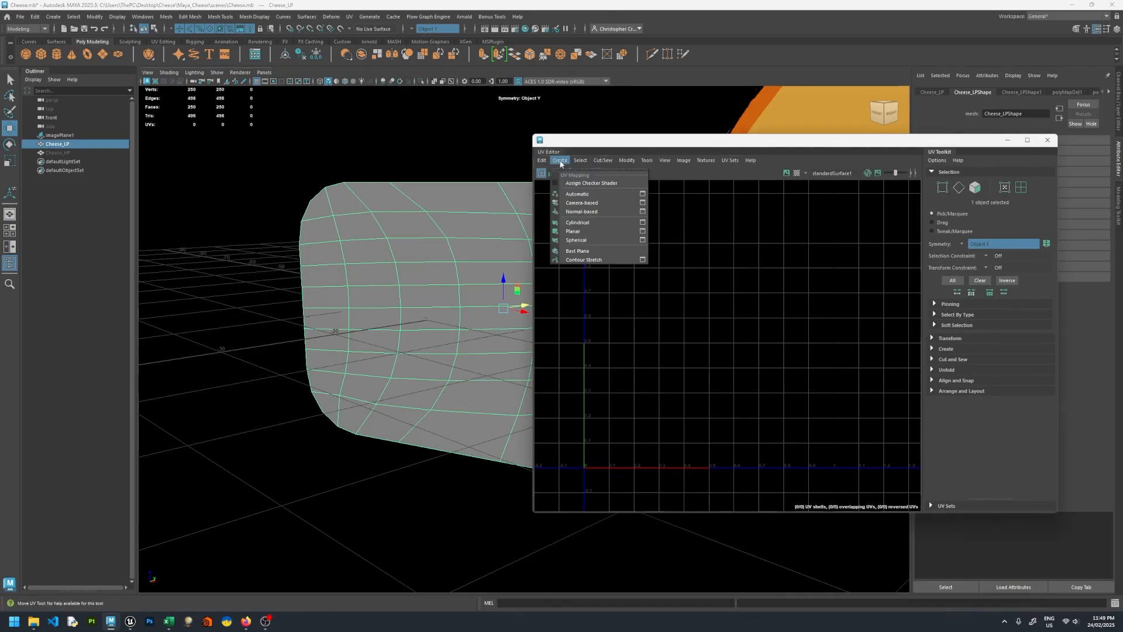
{"action": "left_click", "coordinate": [582, 197]}
- Cut the UV seams of Cheese_LP along its hard edges with Auto Seams
{"action": "right_click_drag", "start_coordinate": [475, 214], "coordinate": [462, 204]}
{"action": "left_click", "coordinate": [350, 16]}
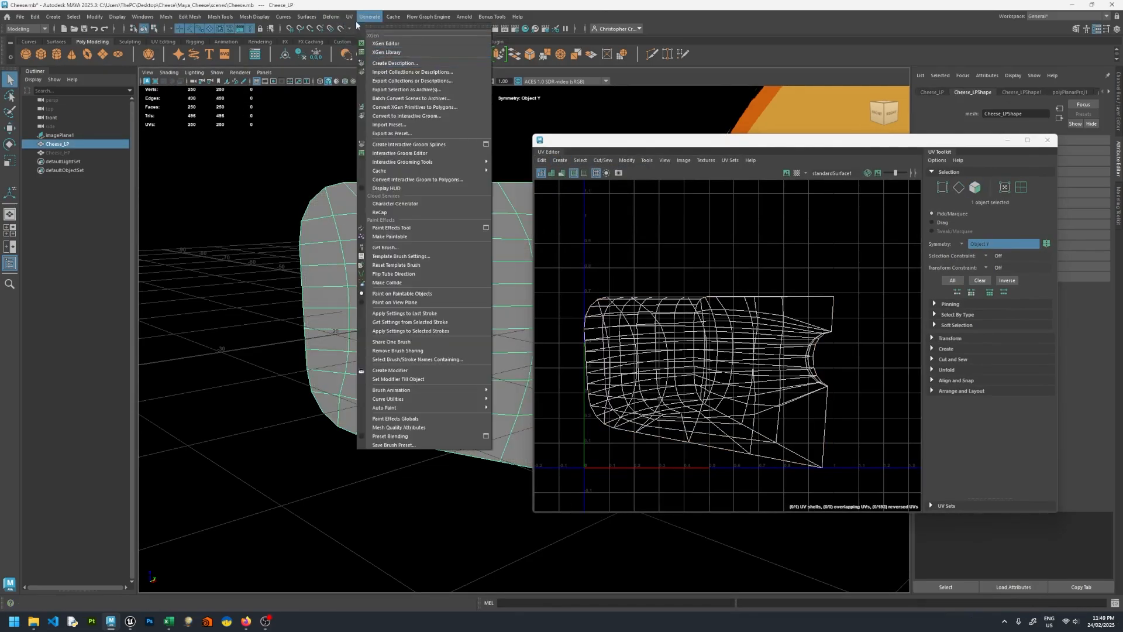
{"action": "left_click", "coordinate": [401, 151]}
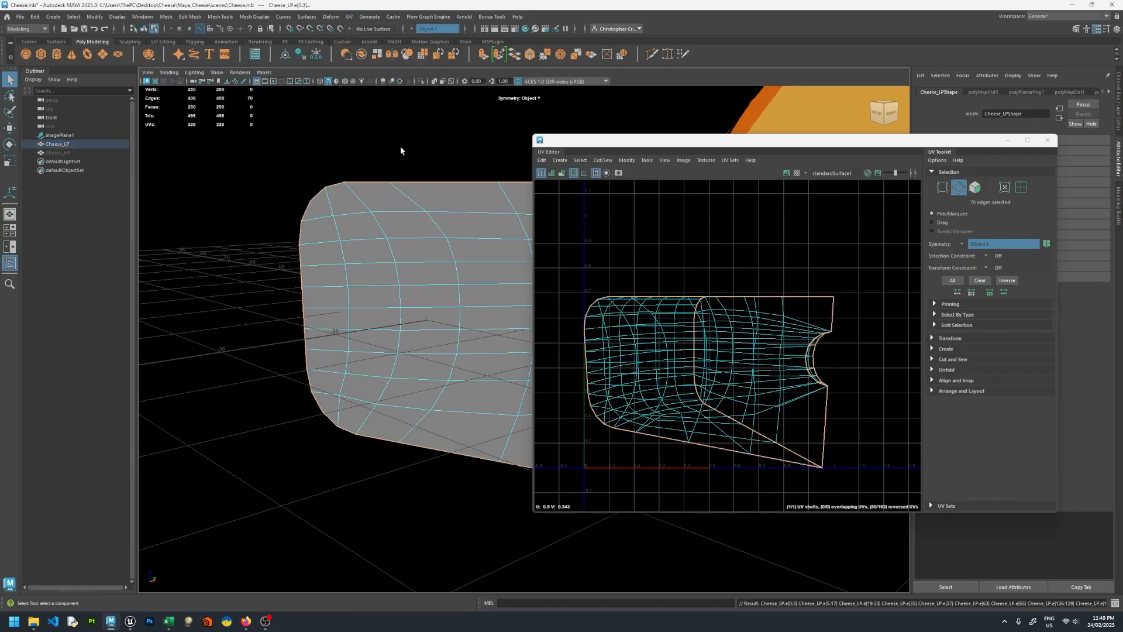
- Examine the seams around the notch of Cheese_LP and open the Auto Seams options to check the cutting method
{"action": "left_click_drag", "start_coordinate": [409, 178], "coordinate": [223, 190], "text": "alt"}
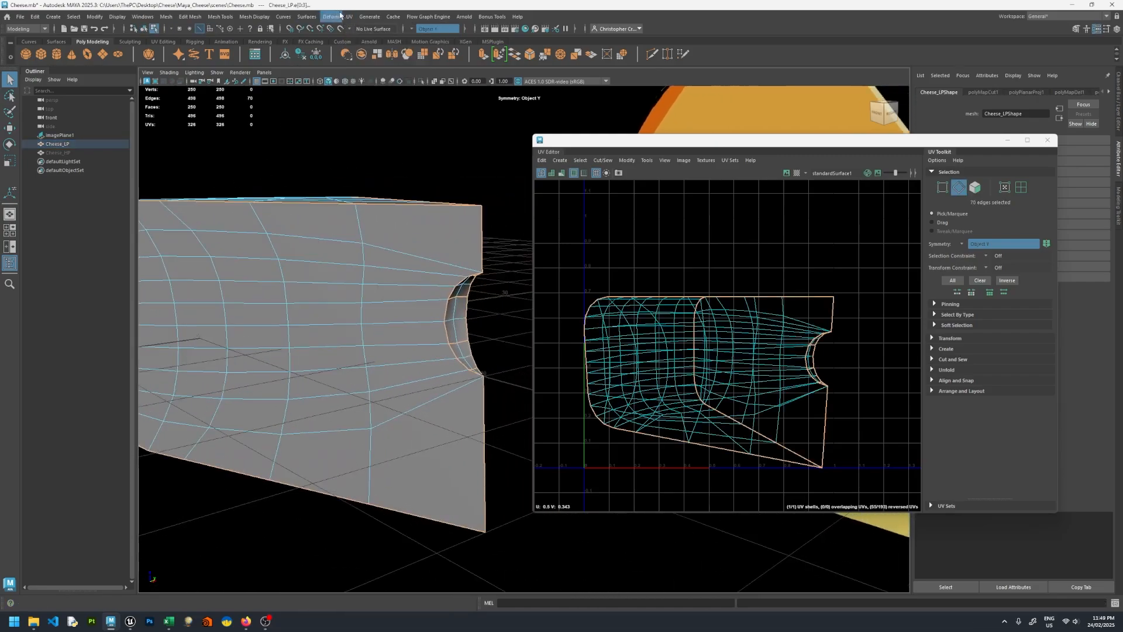
{"action": "left_click", "coordinate": [349, 16]}
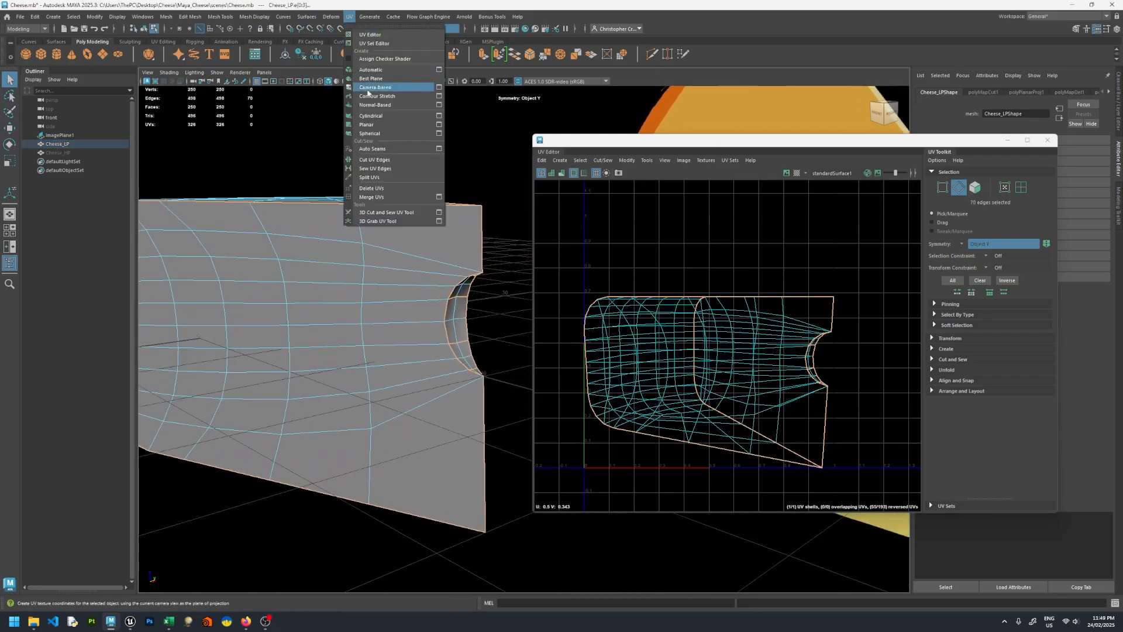
{"action": "left_click", "coordinate": [439, 148]}
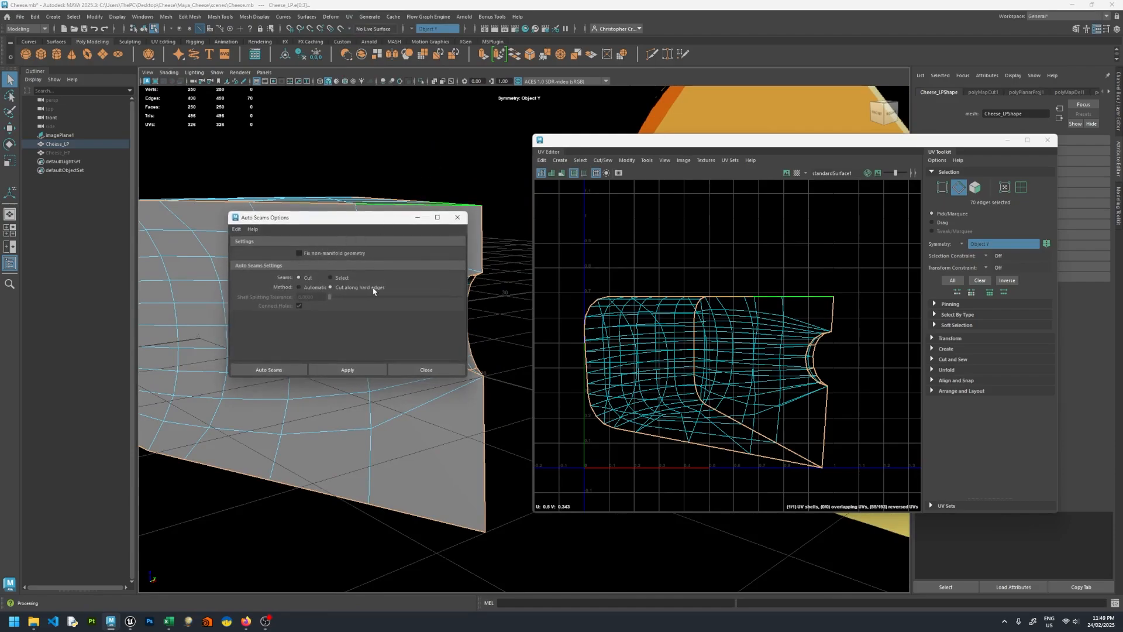
- Close the Auto Seams options, select all UV shells of the cheese mesh and unfold them
{"action": "left_click", "coordinate": [426, 370]}
{"action": "right_click", "coordinate": [659, 316]}
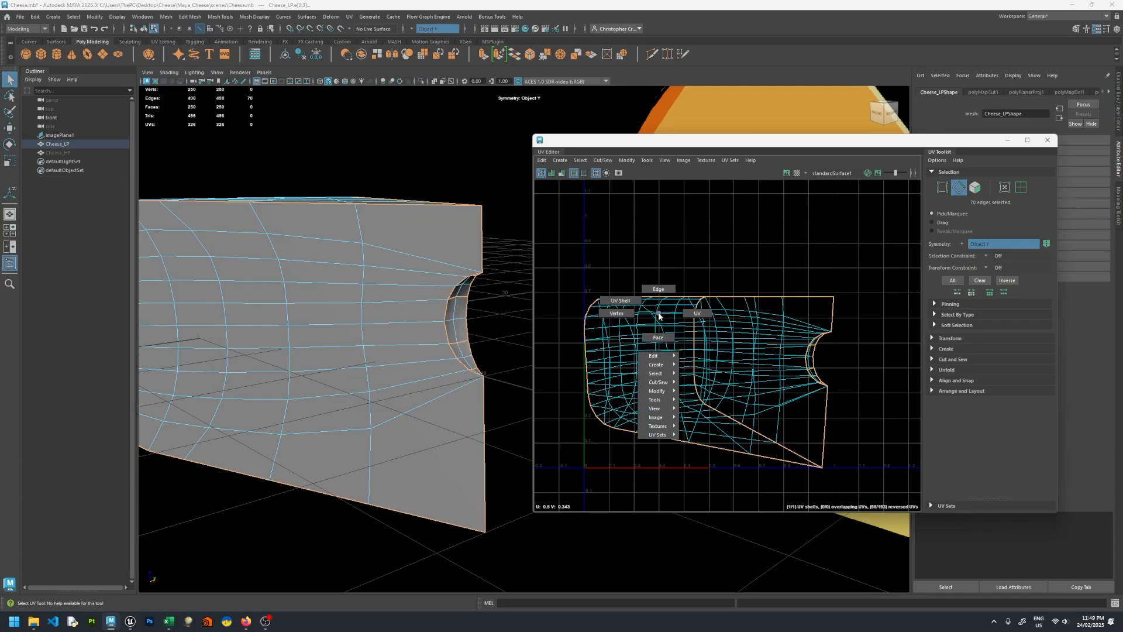
{"action": "left_click", "coordinate": [620, 300]}
{"action": "left_click_drag", "start_coordinate": [557, 248], "coordinate": [876, 501]}
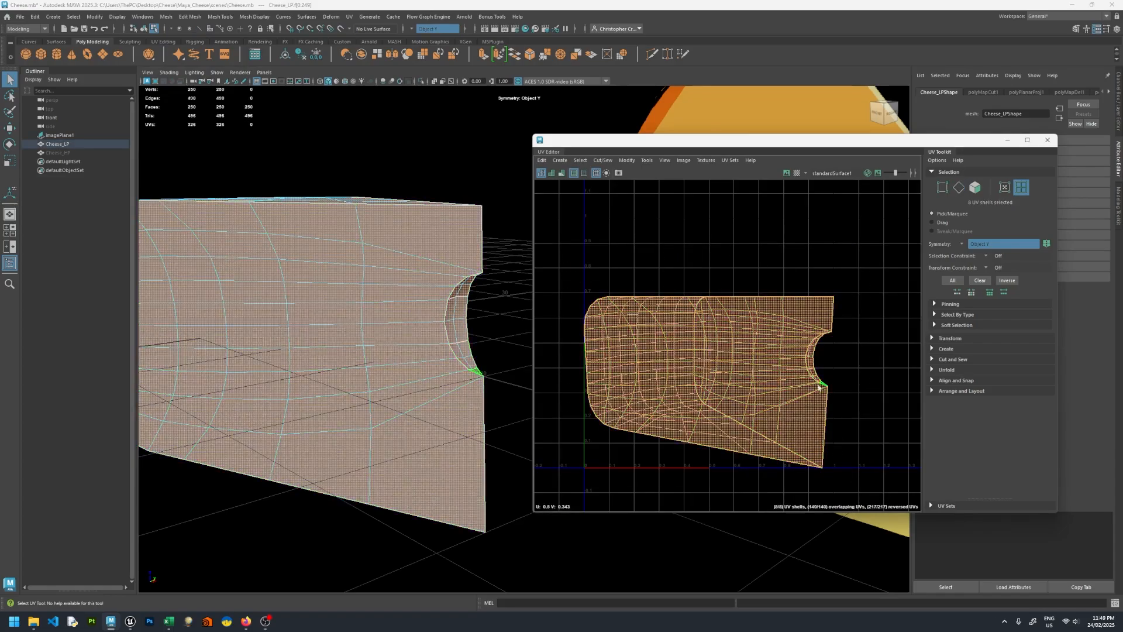
{"action": "left_click", "coordinate": [934, 370]}
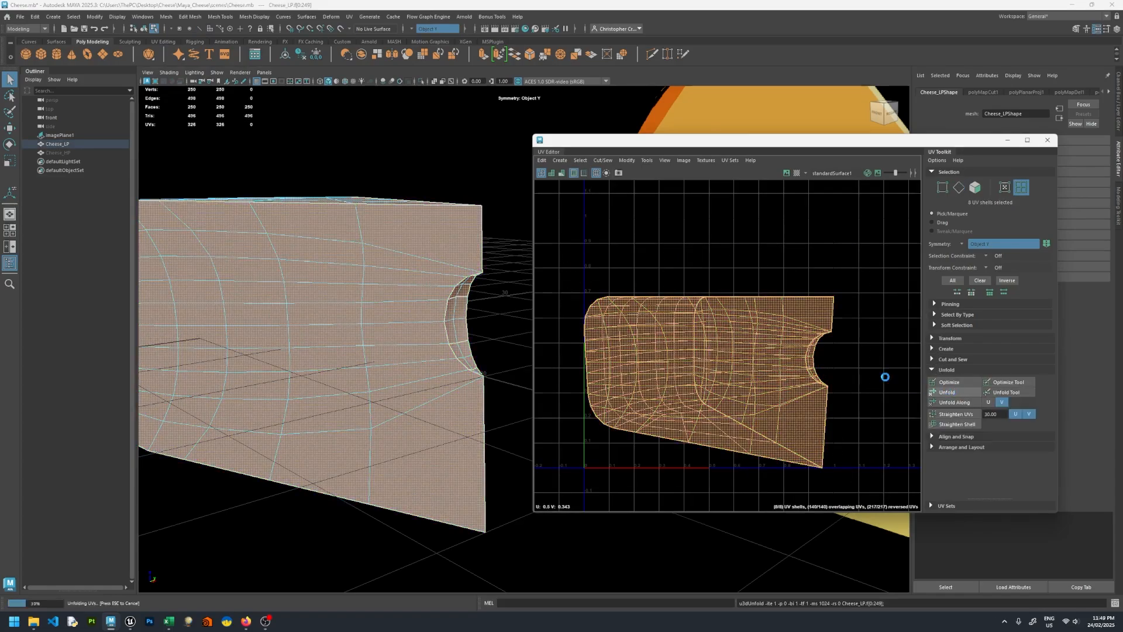
{"action": "left_click", "coordinate": [947, 392]}
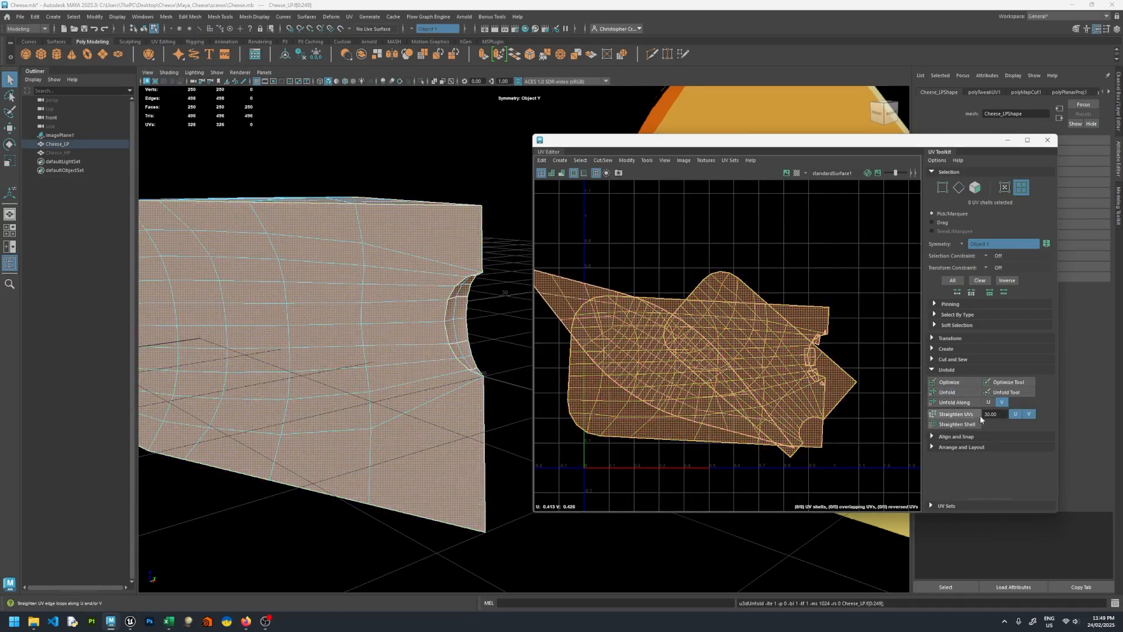
- Orient the unfolded shells and lay them out again in UV space
{"action": "left_click", "coordinate": [933, 446]}
{"action": "scroll", "coordinate": [936, 447], "scroll_direction": "down", "scroll_amount": 3}
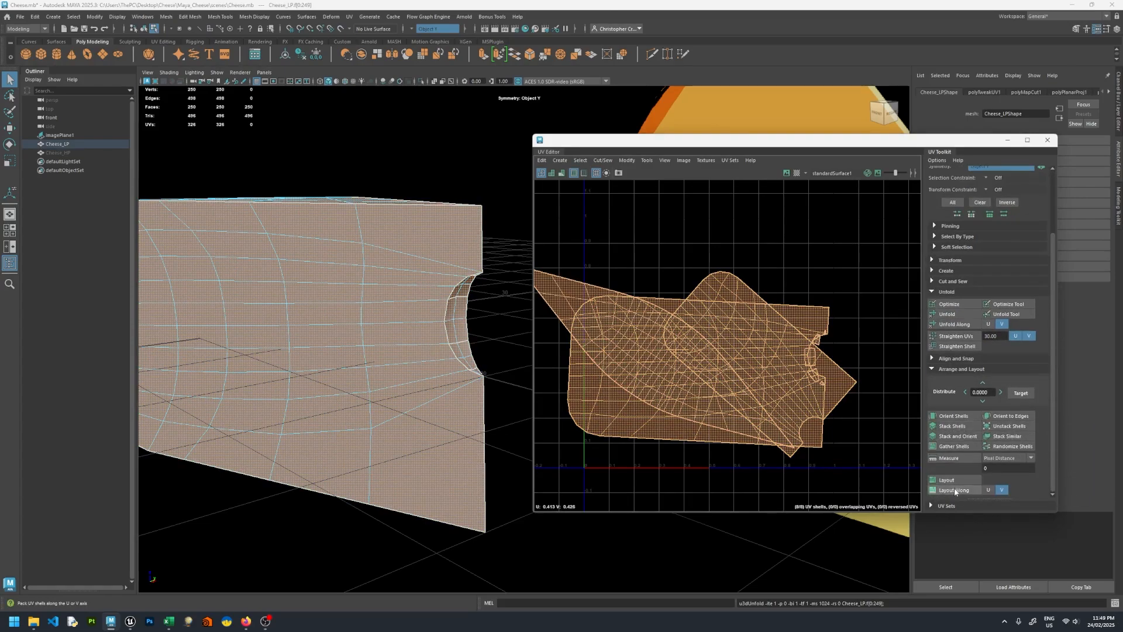
{"action": "left_click", "coordinate": [955, 492]}
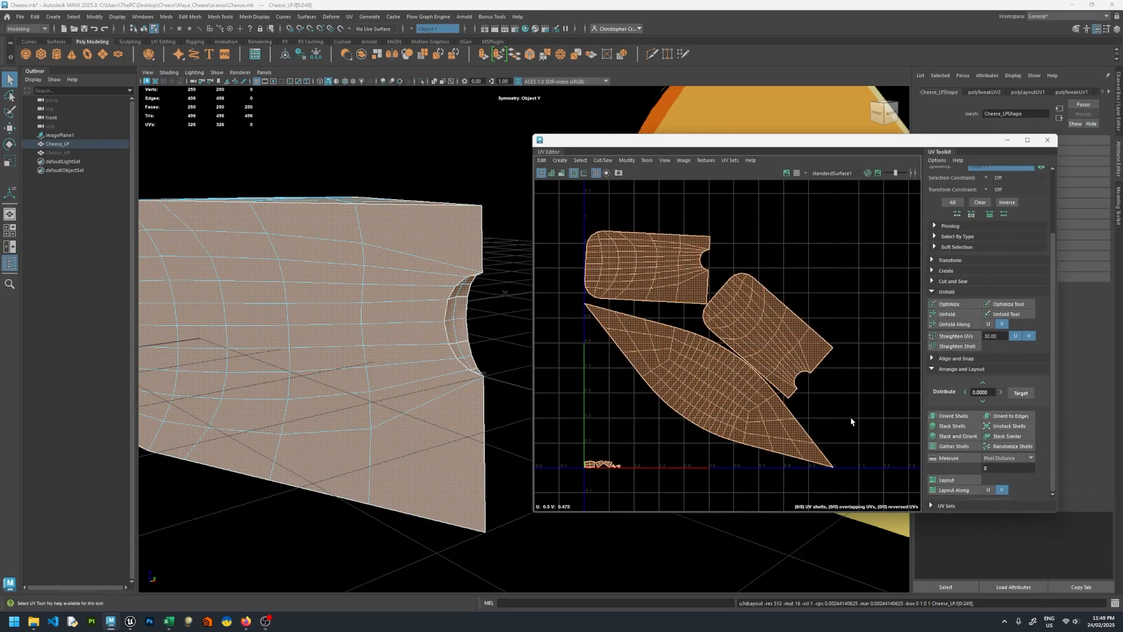
{"action": "left_click", "coordinate": [953, 416]}
{"action": "left_click", "coordinate": [953, 480]}
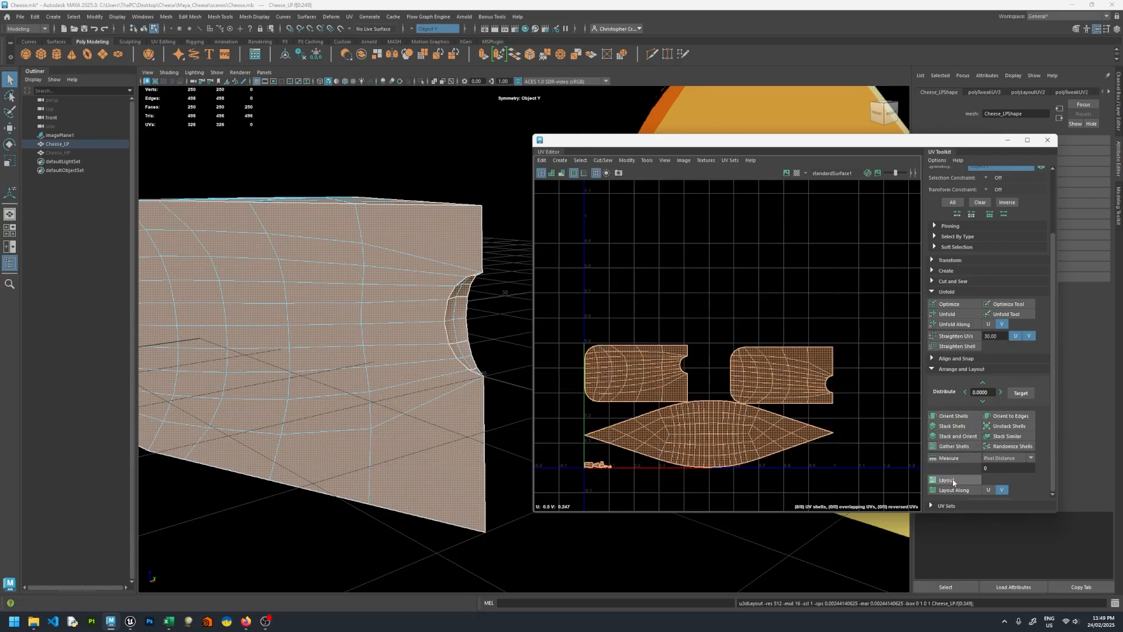
- Rotate the large pointed shell of the rim clockwise to a diagonal in UV space
{"action": "left_click_drag", "start_coordinate": [501, 345], "coordinate": [380, 317], "text": "alt"}
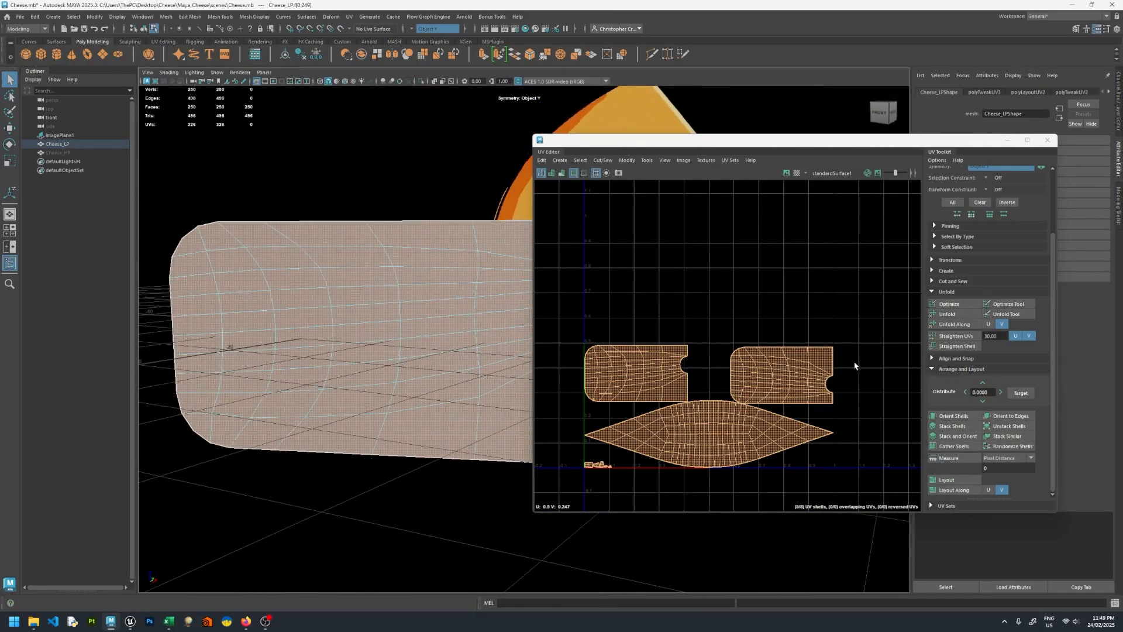
{"action": "left_click", "coordinate": [724, 431]}
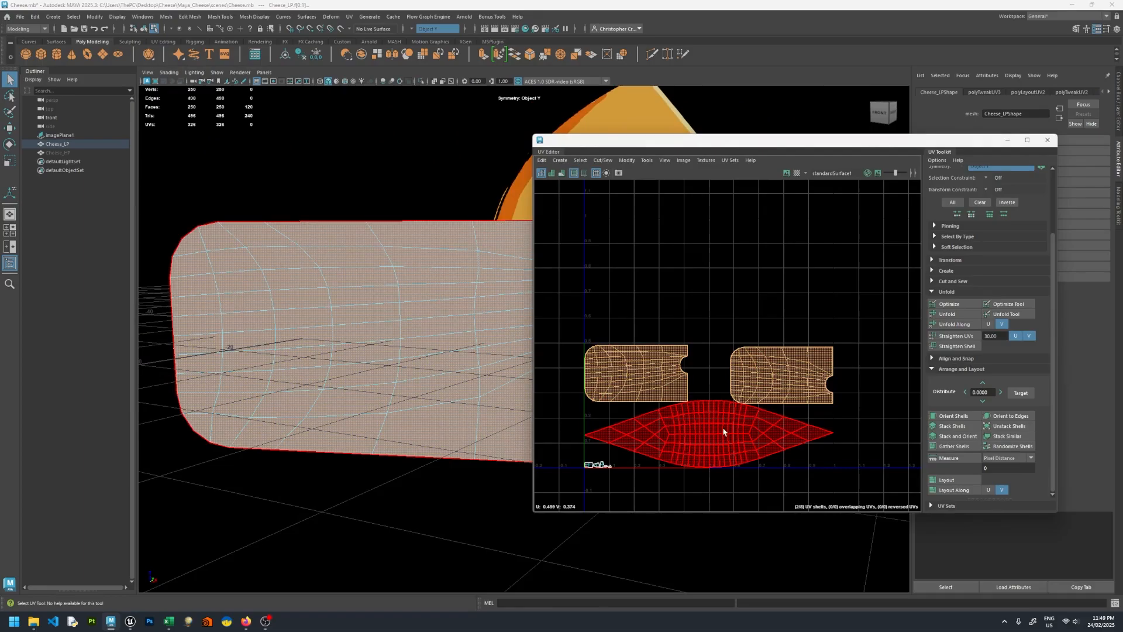
{"action": "left_click_drag", "start_coordinate": [353, 329], "coordinate": [430, 326], "text": "alt"}
{"action": "key", "text": "e"}
{"action": "left_click", "coordinate": [702, 424]}
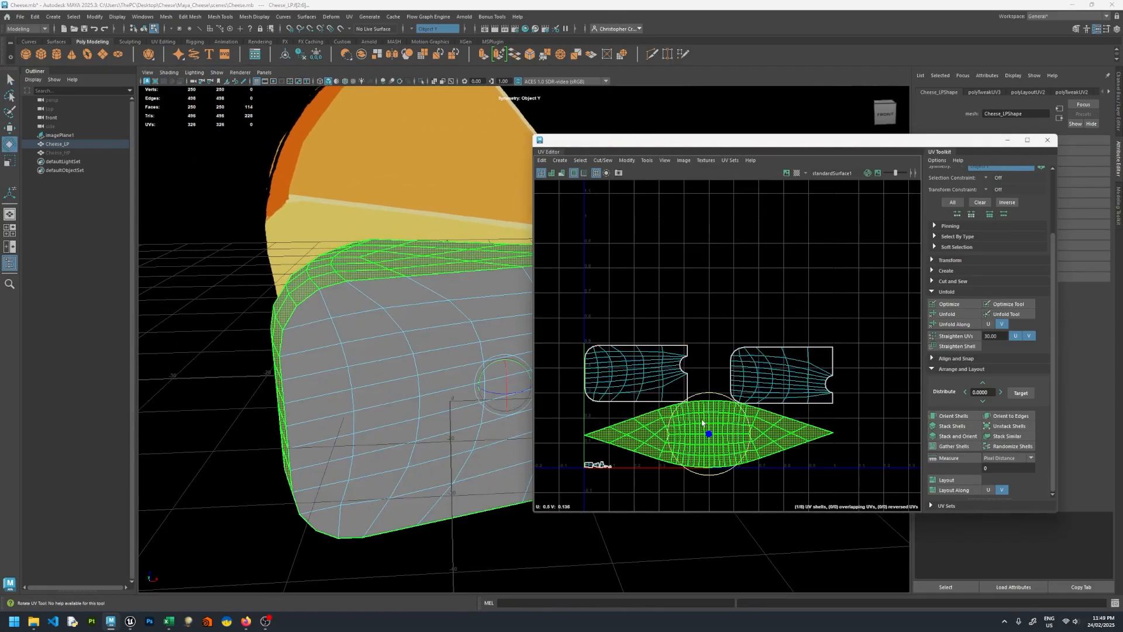
{"action": "left_click_drag", "start_coordinate": [727, 396], "coordinate": [750, 414]}
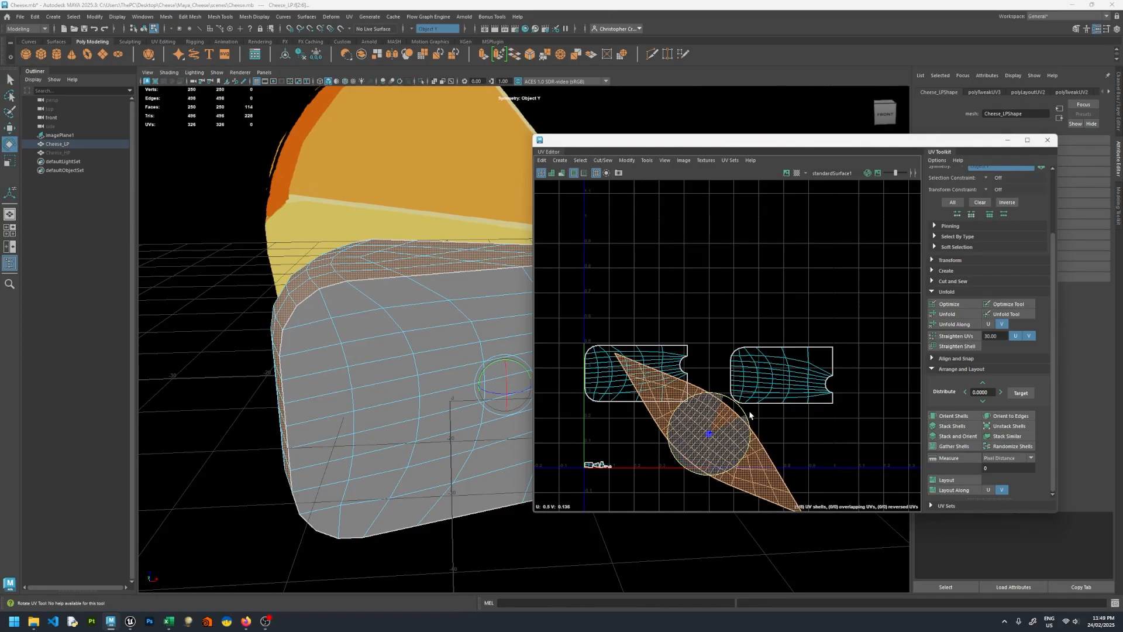
- Examine the tiny UV shells and the faces inside the cheese's bite notch that they cover
{"action": "left_click_drag", "start_coordinate": [591, 323], "coordinate": [887, 506]}
{"action": "left_click_drag", "start_coordinate": [351, 327], "coordinate": [404, 345], "text": "alt"}
{"action": "scroll", "coordinate": [614, 438], "scroll_direction": "up", "scroll_amount": 5}
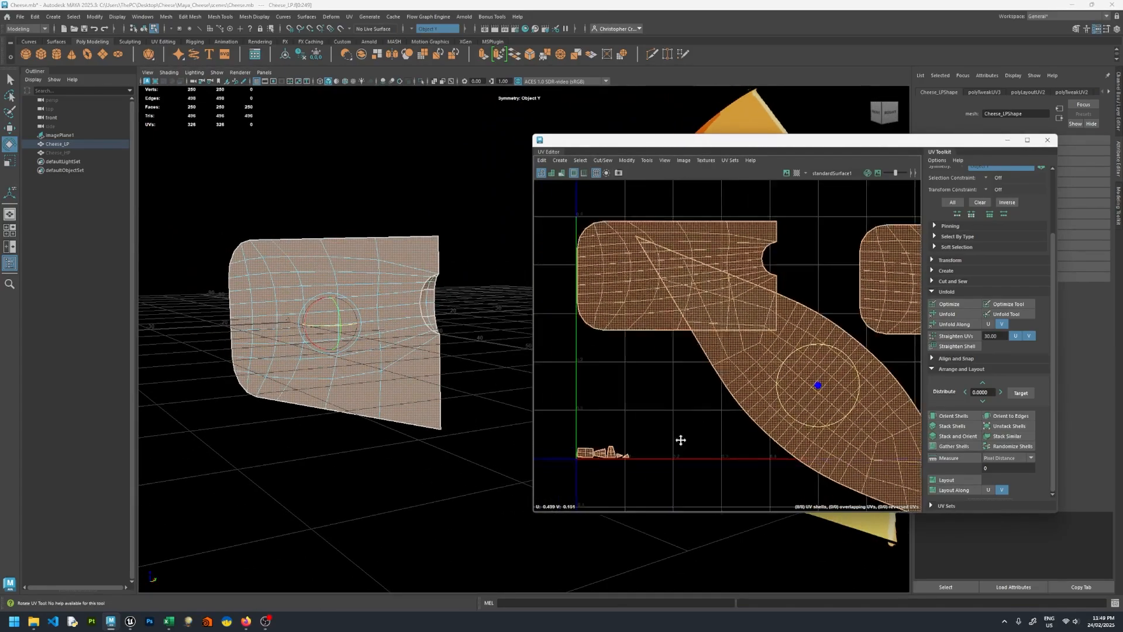
{"action": "middle_click_drag", "start_coordinate": [682, 441], "coordinate": [840, 406], "text": "alt"}
{"action": "left_click", "coordinate": [710, 414]}
{"action": "scroll", "coordinate": [457, 324], "scroll_direction": "up", "scroll_amount": 10}
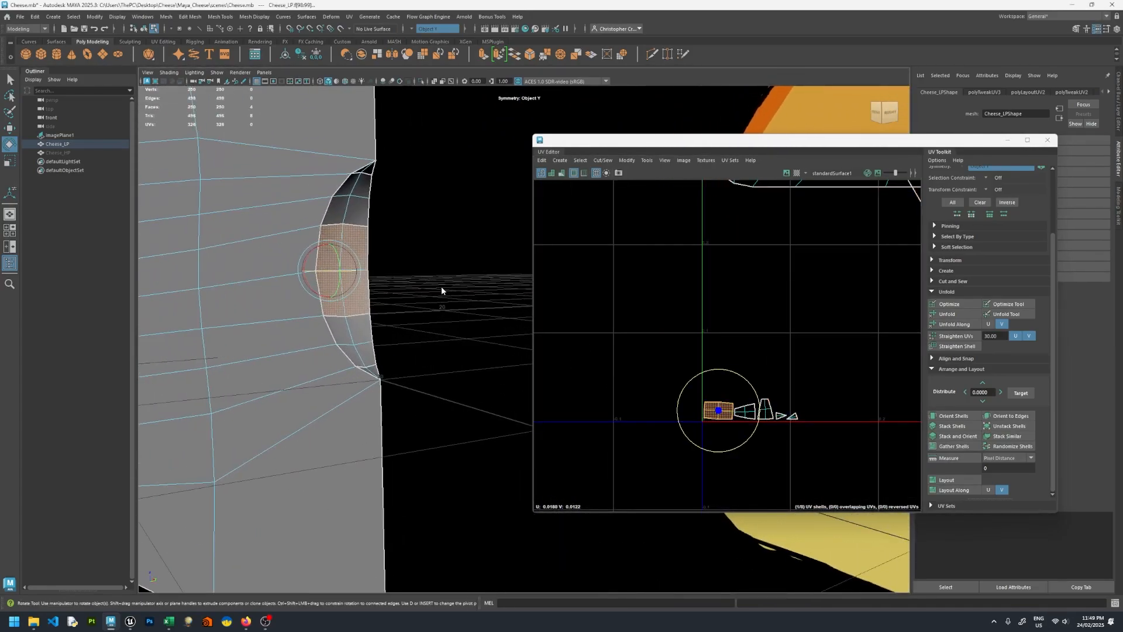
- Apply Soften/Harden Edges with a 60-degree angle to the whole Cheese_LP mesh
{"action": "key", "text": "F8"}
{"action": "scroll", "coordinate": [353, 338], "scroll_direction": "down", "scroll_amount": 8}
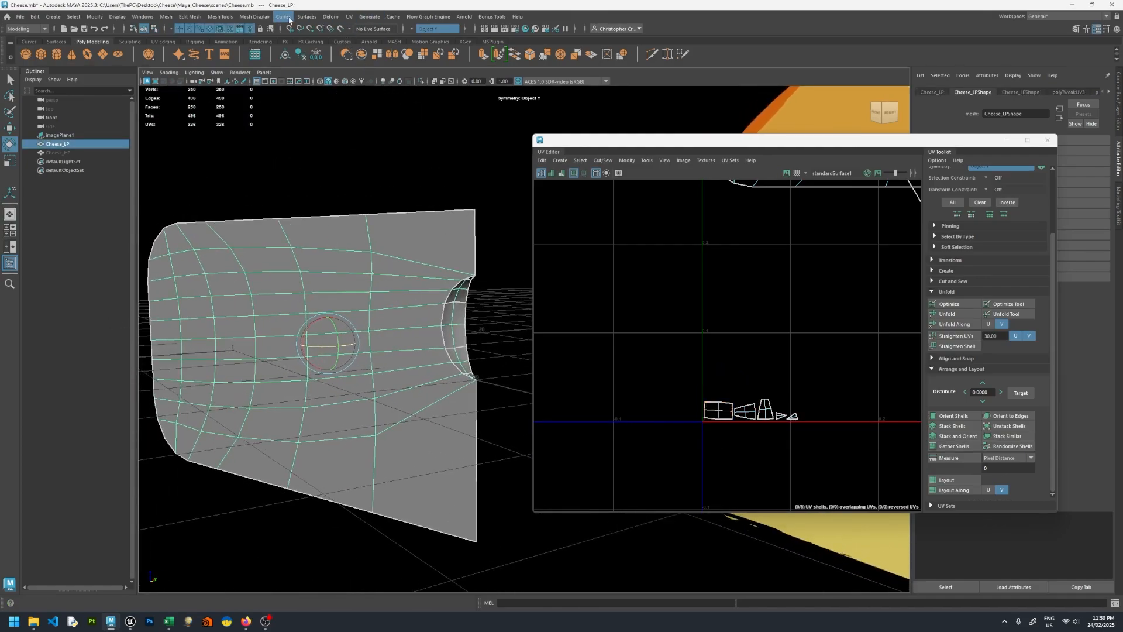
{"action": "left_click", "coordinate": [254, 16]}
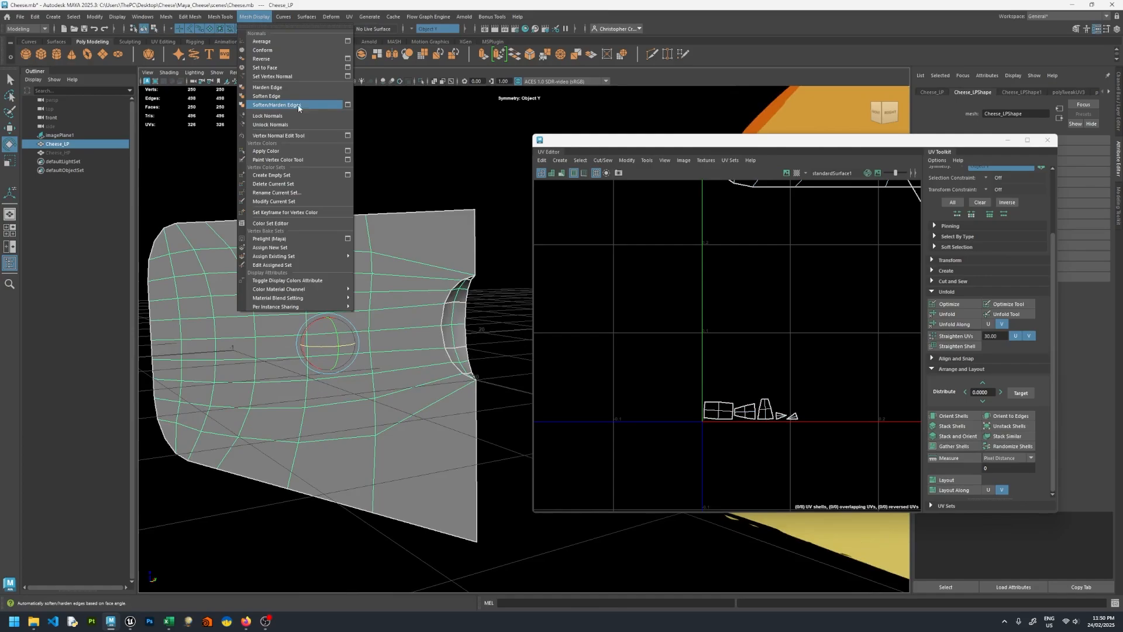
{"action": "left_click", "coordinate": [346, 106]}
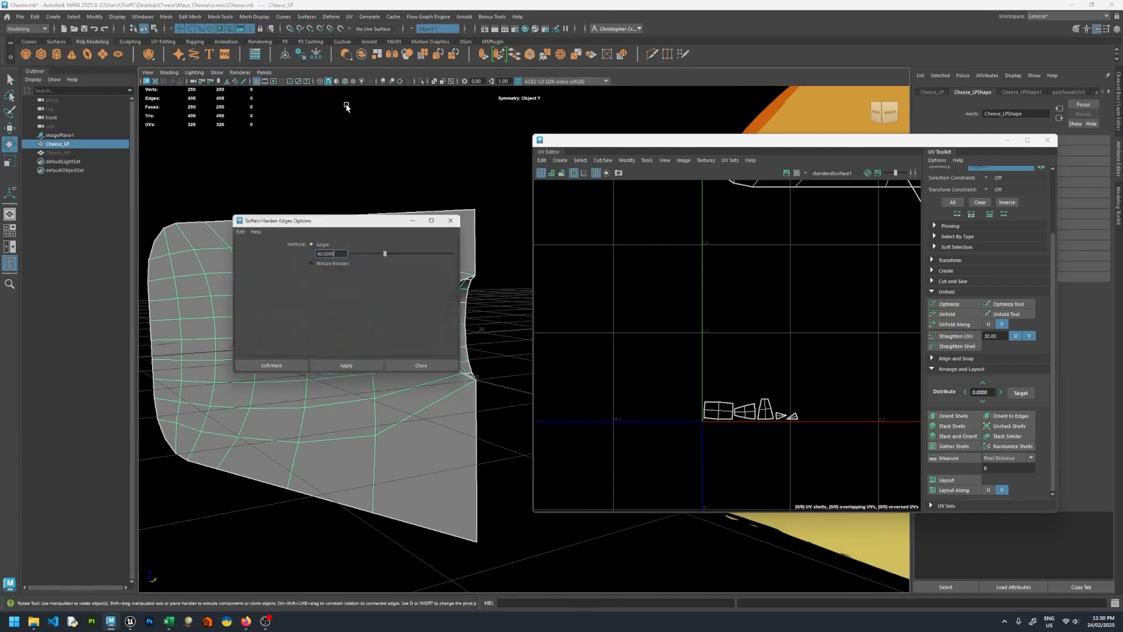
{"action": "left_click", "coordinate": [348, 370]}
{"action": "left_click", "coordinate": [426, 370]}
{"action": "key", "text": "w"}
{"action": "scroll", "coordinate": [419, 261], "scroll_direction": "down", "scroll_amount": 3}
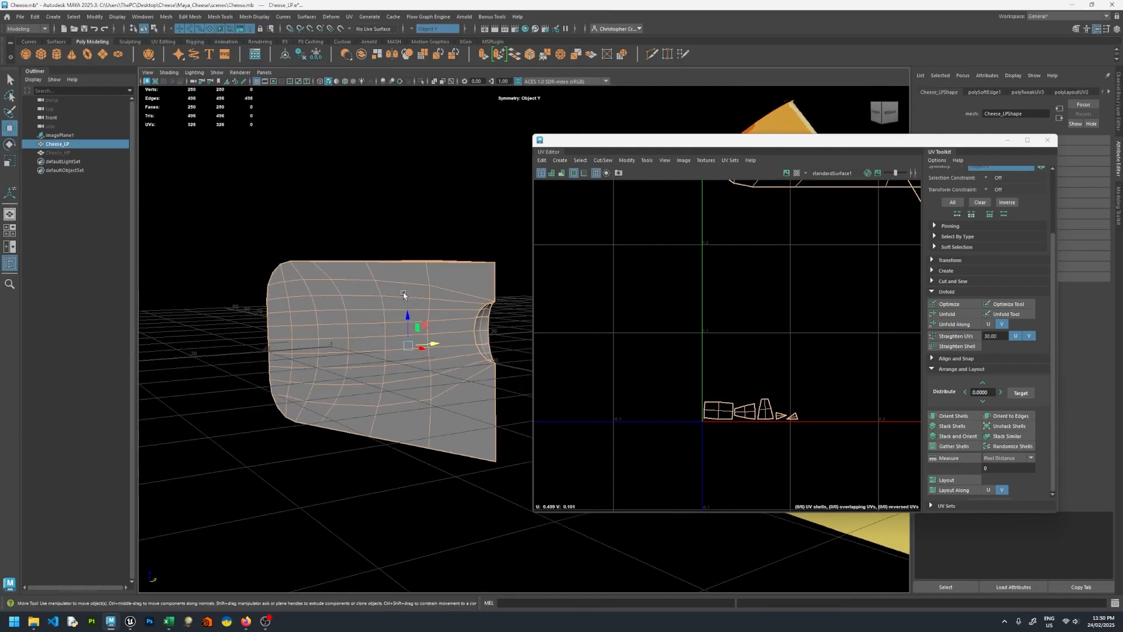
- Return the mesh to object selection and delete its existing UVs
{"action": "right_click_drag", "start_coordinate": [402, 292], "coordinate": [421, 281]}
{"action": "left_click", "coordinate": [541, 161]}
{"action": "left_click", "coordinate": [558, 194]}
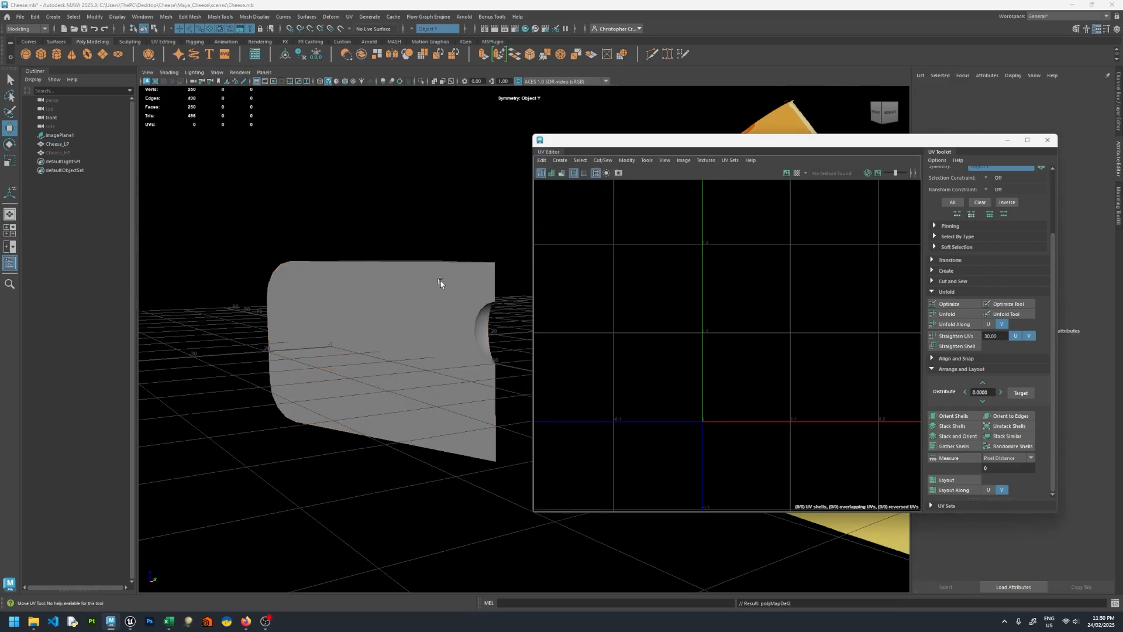
- Create a normal-based UV projection on the Cheese_LP mesh and frame it in the UV view
{"action": "left_click", "coordinate": [441, 280]}
{"action": "left_click", "coordinate": [560, 160]}
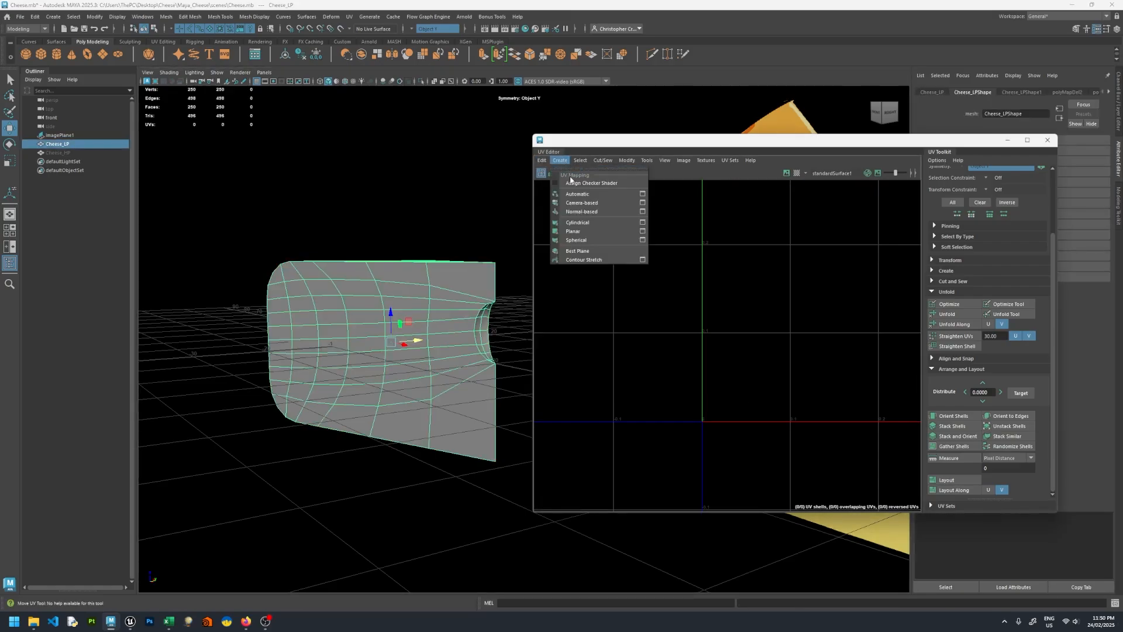
{"action": "left_click", "coordinate": [588, 212]}
{"action": "key", "text": "q"}
{"action": "key", "text": "f"}
- Cut seams into the new projection with Auto Seams
{"action": "left_click", "coordinate": [824, 261]}
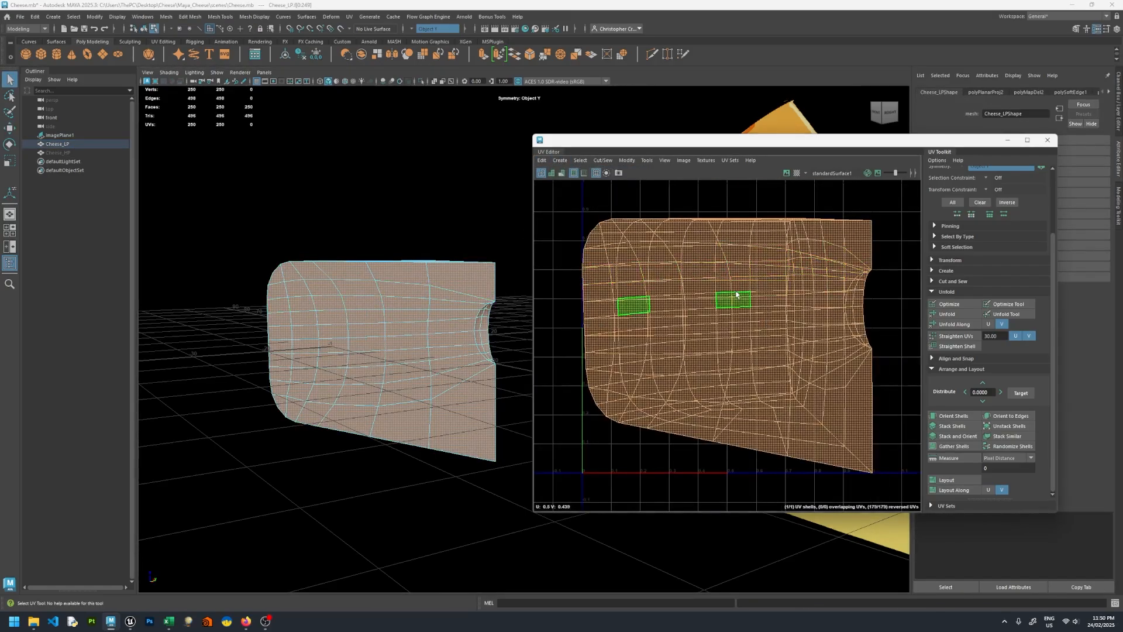
{"action": "left_click", "coordinate": [908, 363]}
{"action": "left_click", "coordinate": [349, 16]}
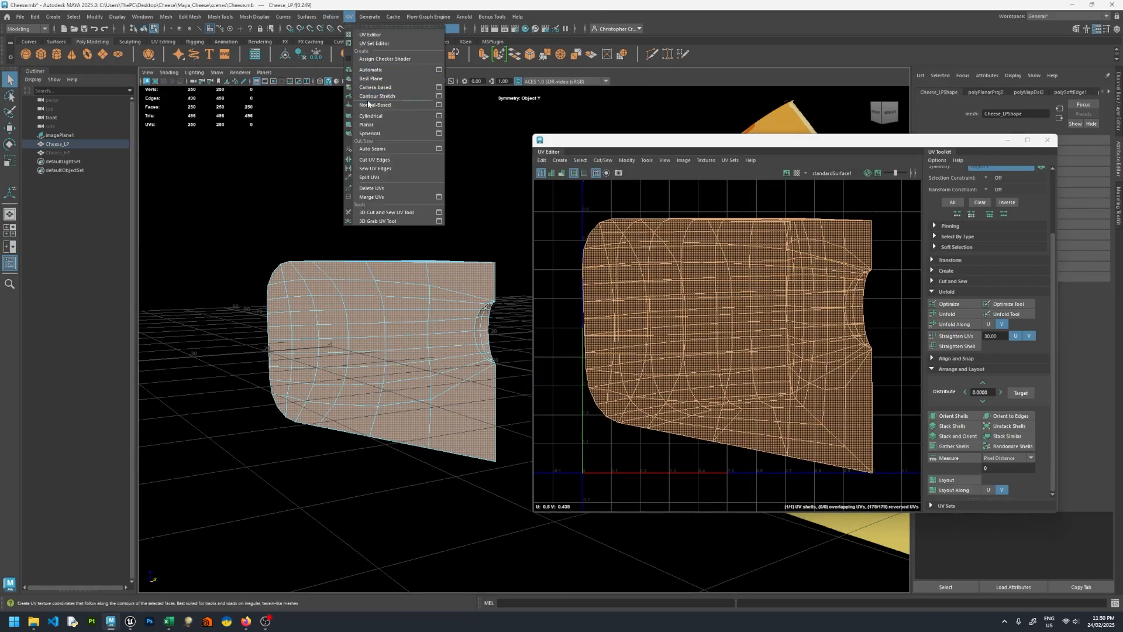
{"action": "left_click", "coordinate": [383, 149]}
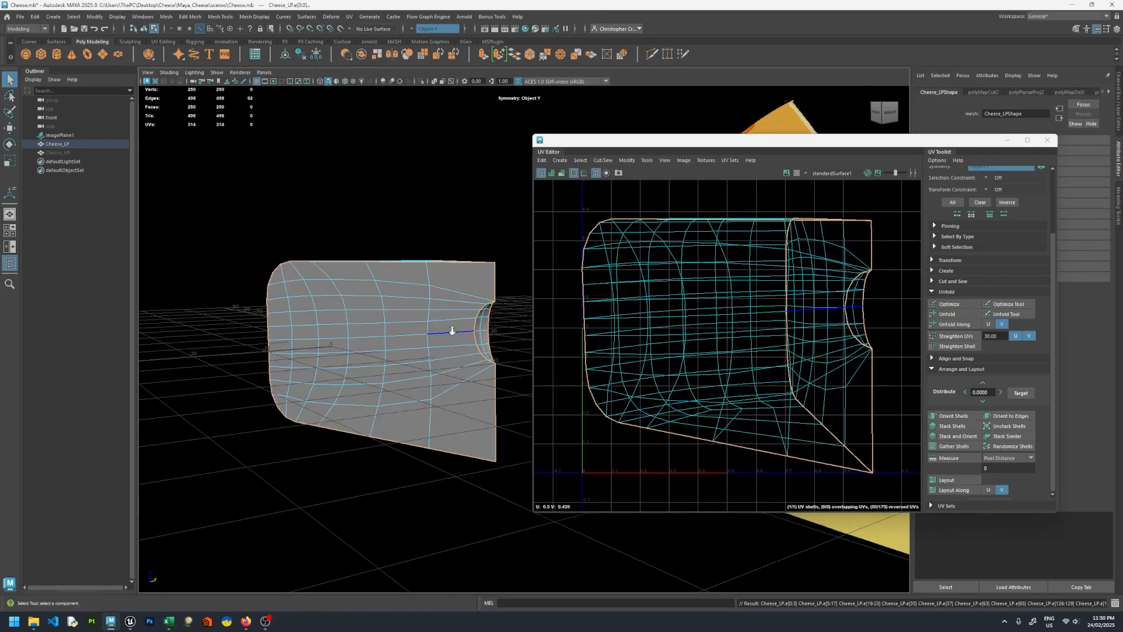
- Unfold the cut UVs and lay out the resulting shells
{"action": "scroll", "coordinate": [452, 331], "scroll_direction": "up", "scroll_amount": 5}
{"action": "scroll", "coordinate": [316, 318], "scroll_direction": "down", "scroll_amount": 5}
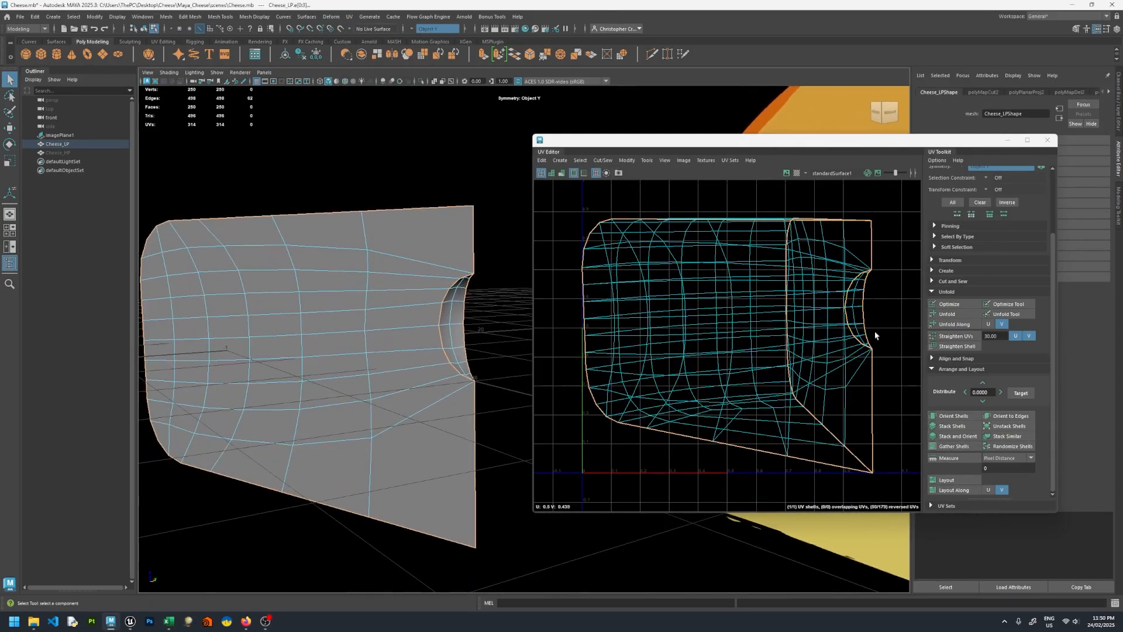
{"action": "left_click", "coordinate": [948, 314]}
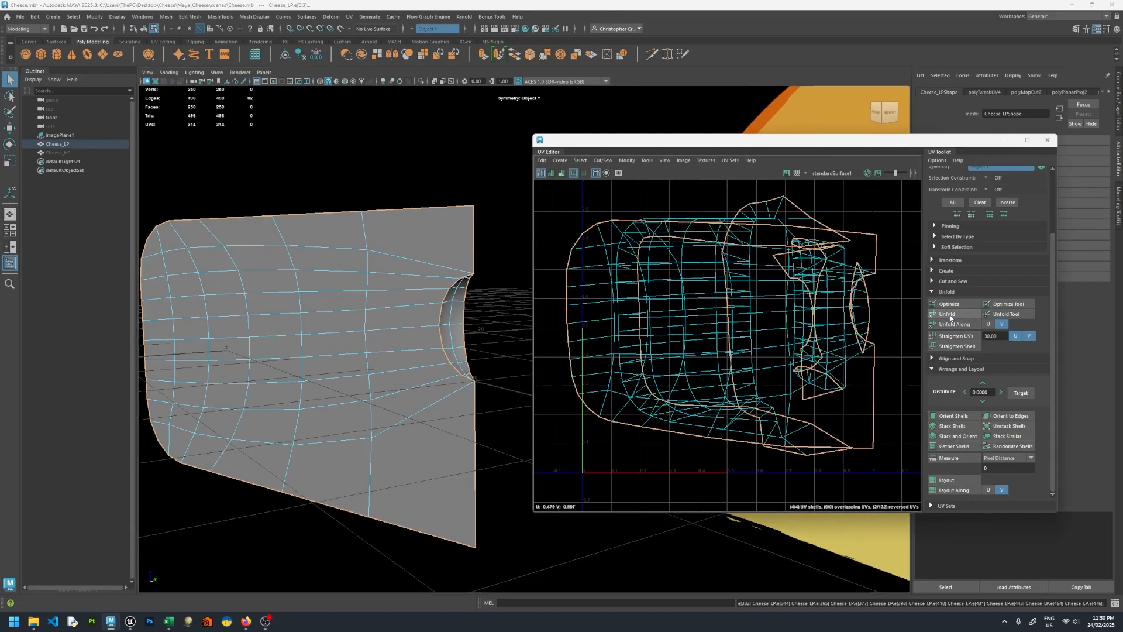
{"action": "left_click", "coordinate": [962, 479]}
- Select the large UV shell covering the cheese's outer rim and unfold it on its own
{"action": "left_click_drag", "start_coordinate": [349, 293], "coordinate": [275, 252], "text": "alt"}
{"action": "right_click", "coordinate": [369, 279]}
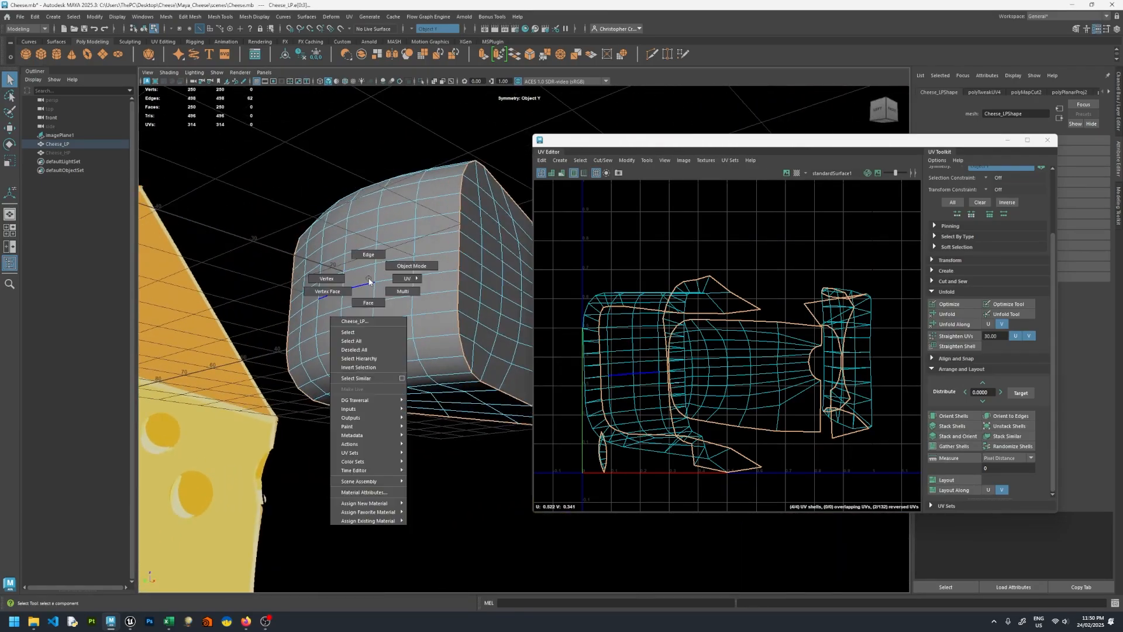
{"action": "left_click", "coordinate": [405, 284]}
{"action": "left_click", "coordinate": [653, 342]}
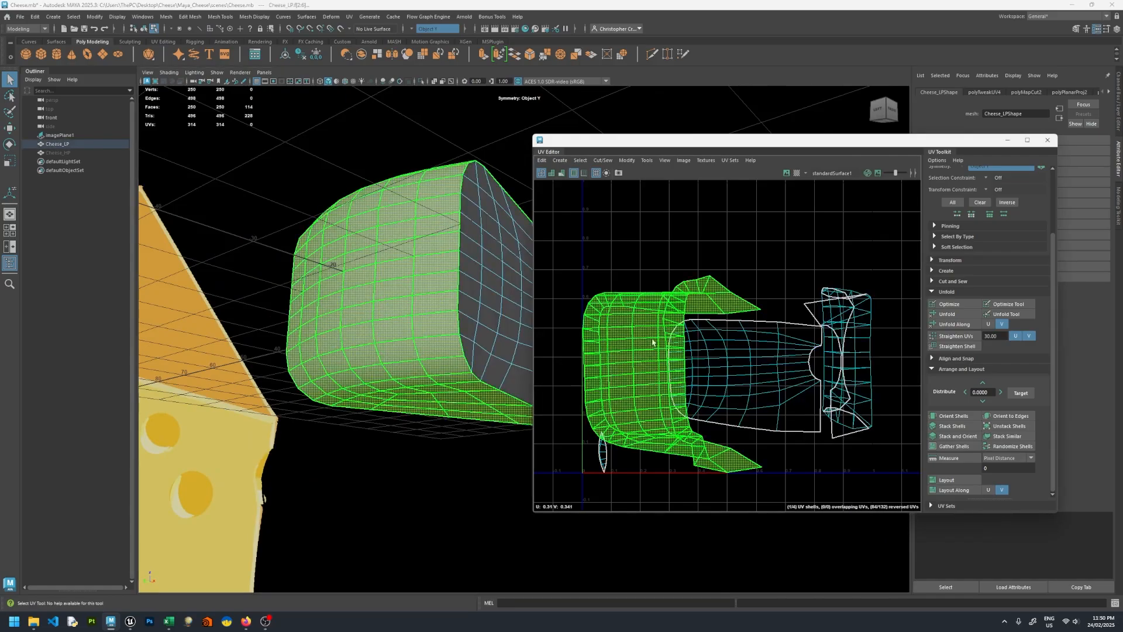
{"action": "key", "text": "ctrl+F11"}
{"action": "left_click", "coordinate": [947, 314]}
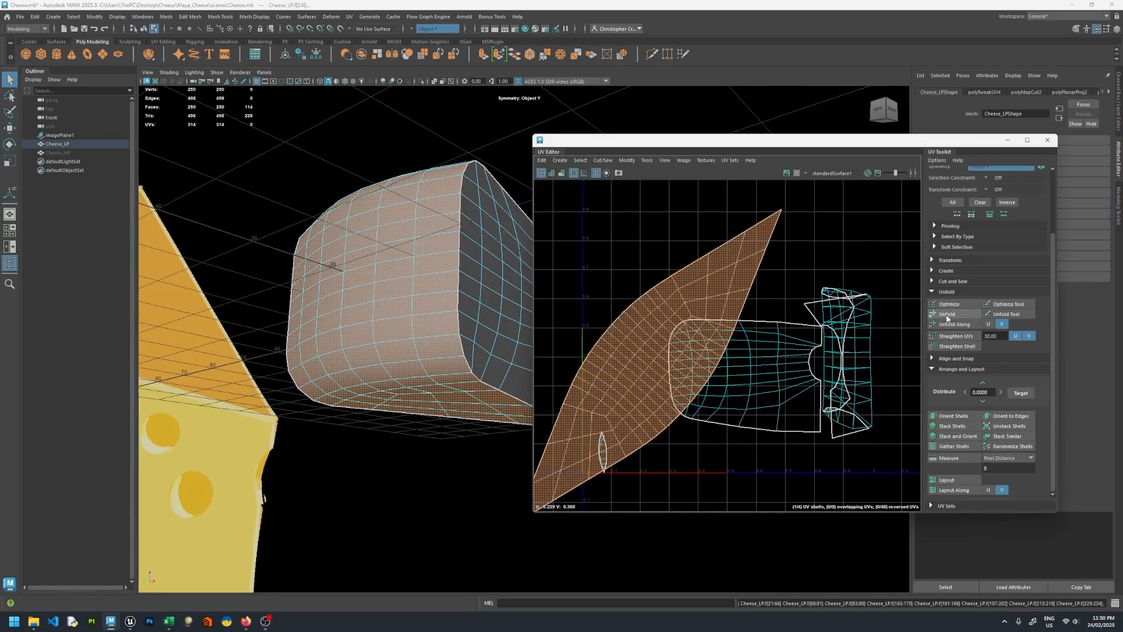
- Unfold all UV shells again and lay them out with their orientation straightened
{"action": "scroll", "coordinate": [598, 247], "scroll_direction": "down", "scroll_amount": 2}
{"action": "left_click_drag", "start_coordinate": [566, 230], "coordinate": [819, 443]}
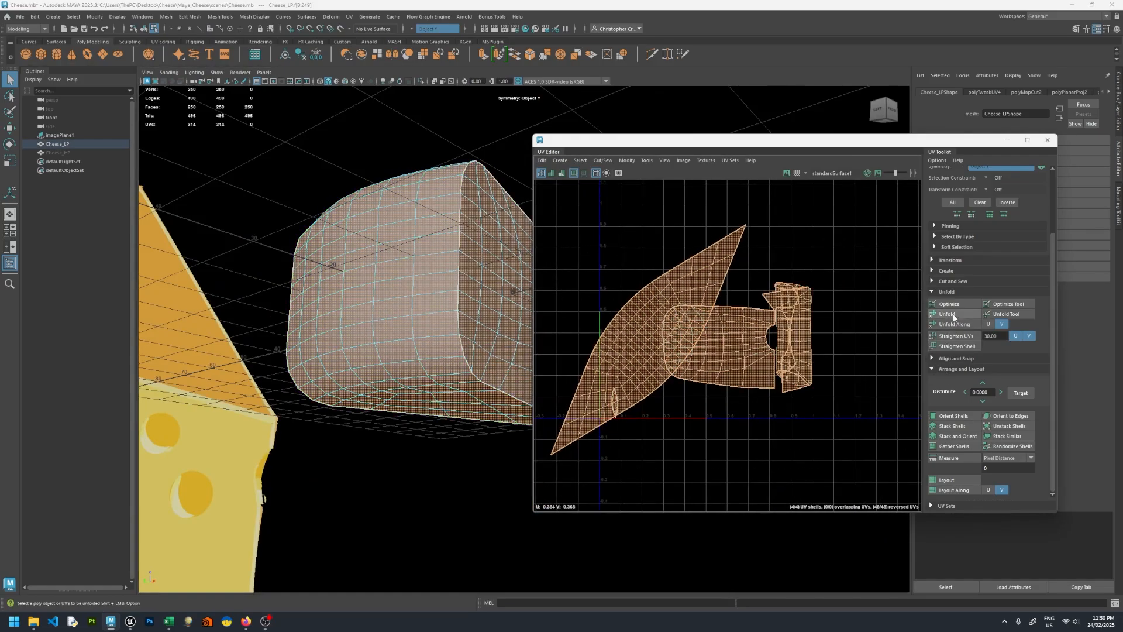
{"action": "left_click", "coordinate": [947, 314]}
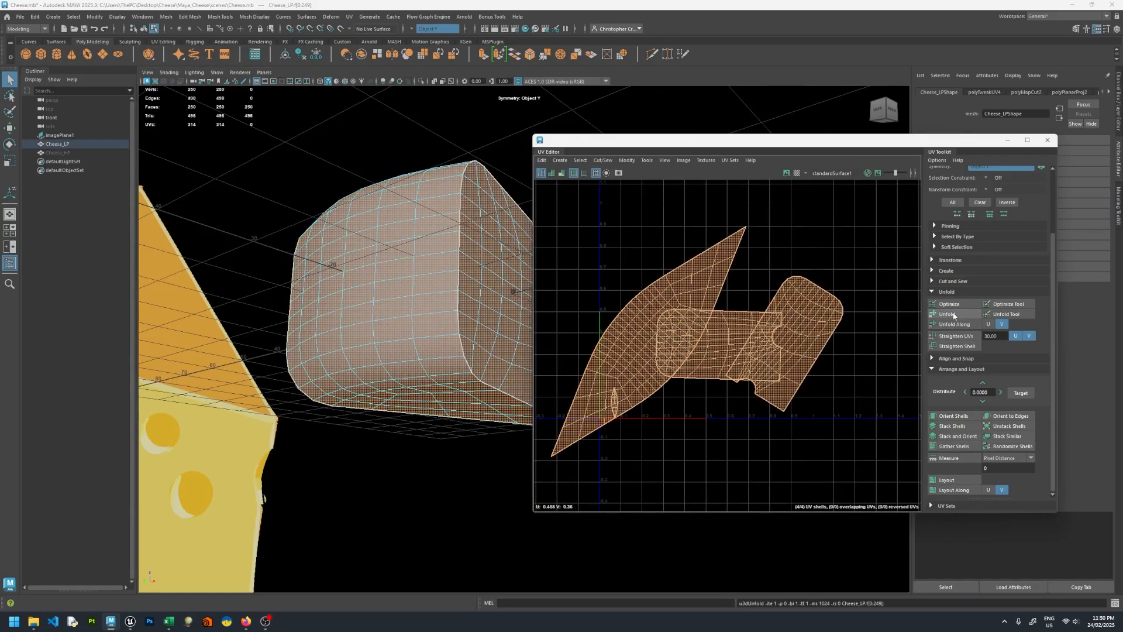
{"action": "left_click", "coordinate": [953, 416]}
{"action": "left_click", "coordinate": [959, 480]}
- Turn off the object symmetry so the two flat side shells can be selected separately
{"action": "left_click", "coordinate": [626, 314]}
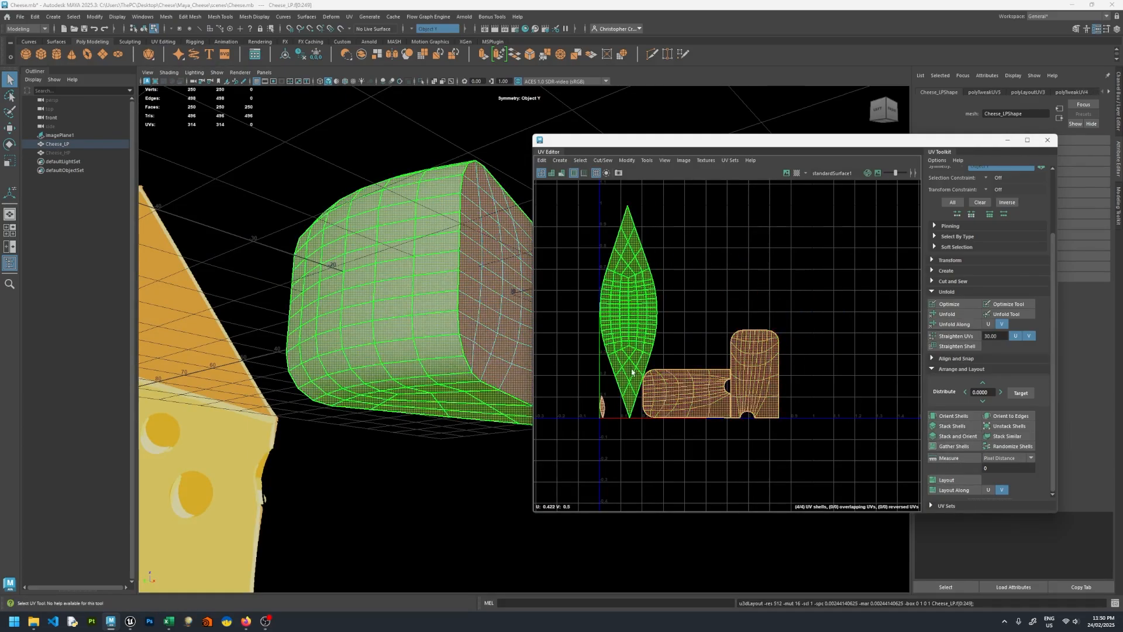
{"action": "left_click", "coordinate": [681, 384]}
{"action": "scroll", "coordinate": [693, 381], "scroll_direction": "up", "scroll_amount": 2}
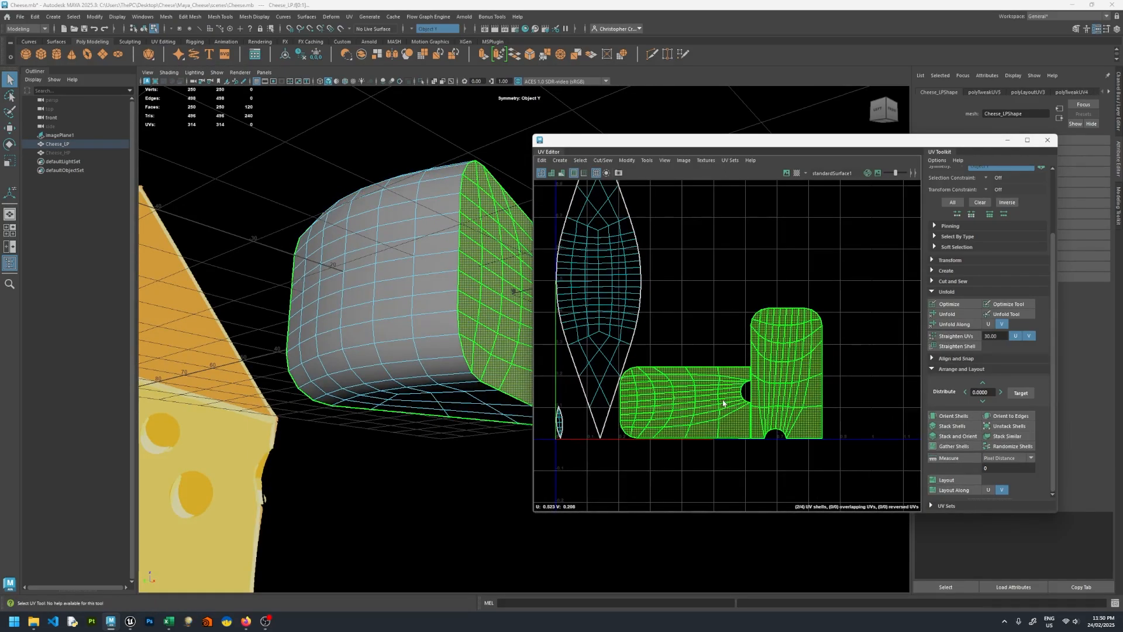
{"action": "right_click_drag", "start_coordinate": [725, 402], "coordinate": [706, 405]}
{"action": "left_click", "coordinate": [705, 405]}
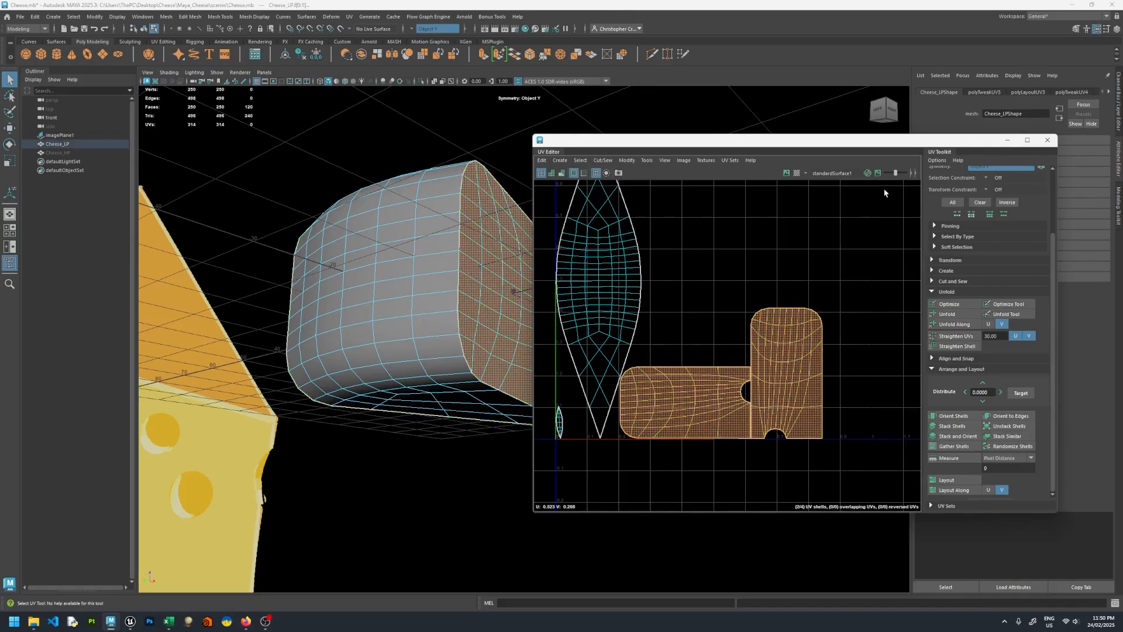
{"action": "left_click", "coordinate": [1118, 198]}
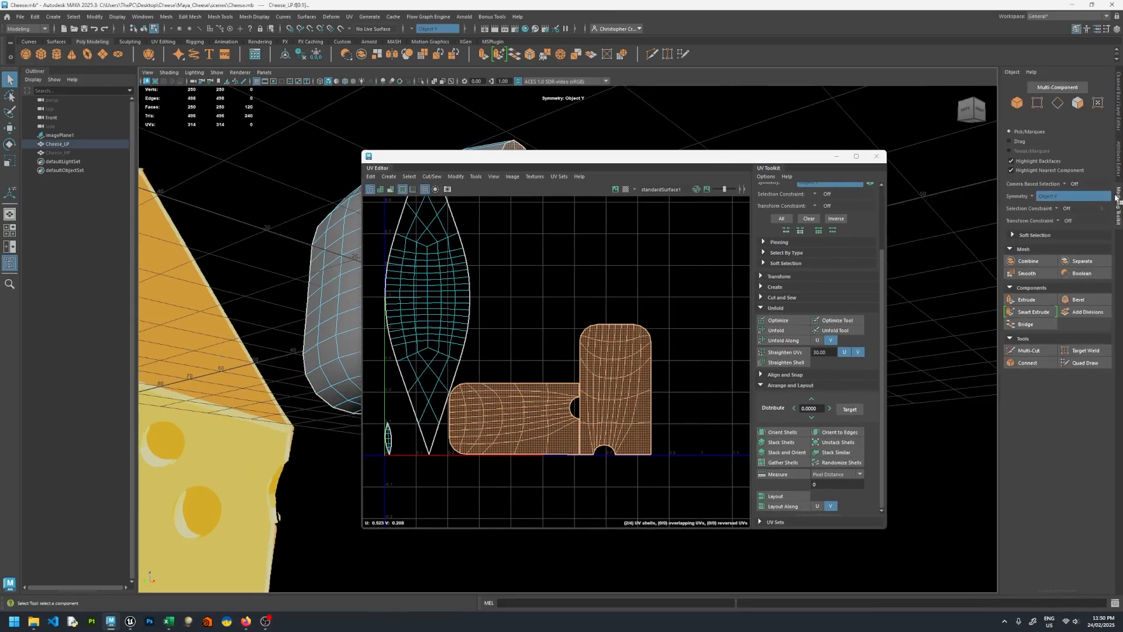
{"action": "left_click", "coordinate": [1042, 199]}
- Rotate the horizontal side shell upright so its bite notch faces down like the other side shell
{"action": "left_click", "coordinate": [556, 393]}
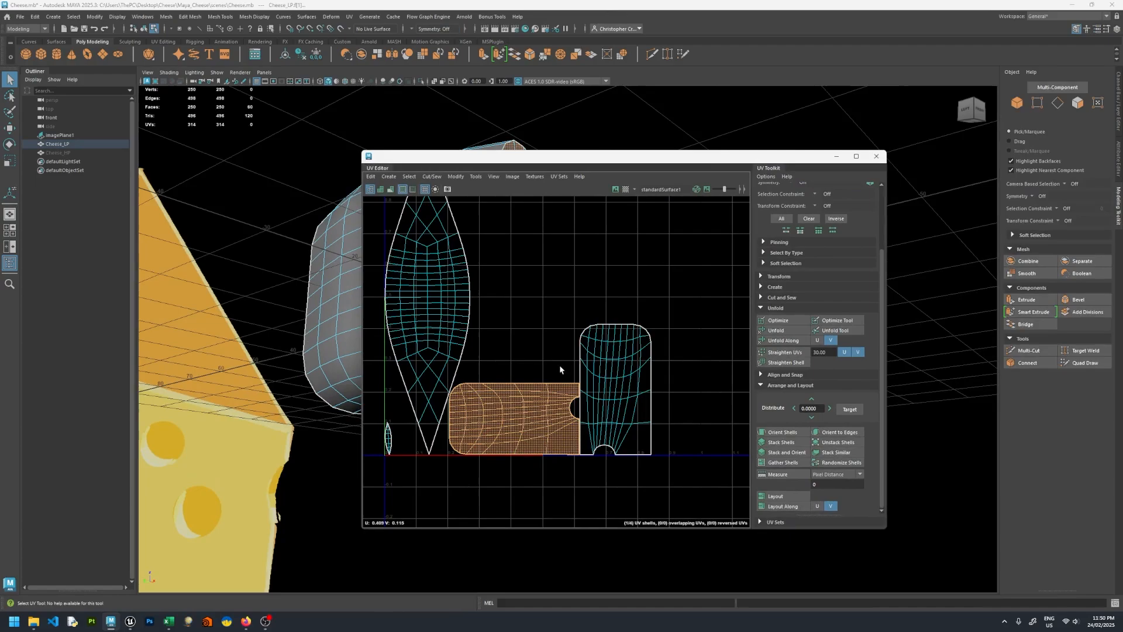
{"action": "middle_click_drag", "start_coordinate": [571, 351], "coordinate": [694, 335], "text": "alt"}
{"action": "key", "text": "e"}
{"action": "left_click_drag", "start_coordinate": [684, 366], "coordinate": [680, 417]}
{"action": "middle_click_drag", "start_coordinate": [681, 417], "coordinate": [599, 441], "text": "alt"}
{"action": "left_click_drag", "start_coordinate": [601, 384], "coordinate": [588, 404]}
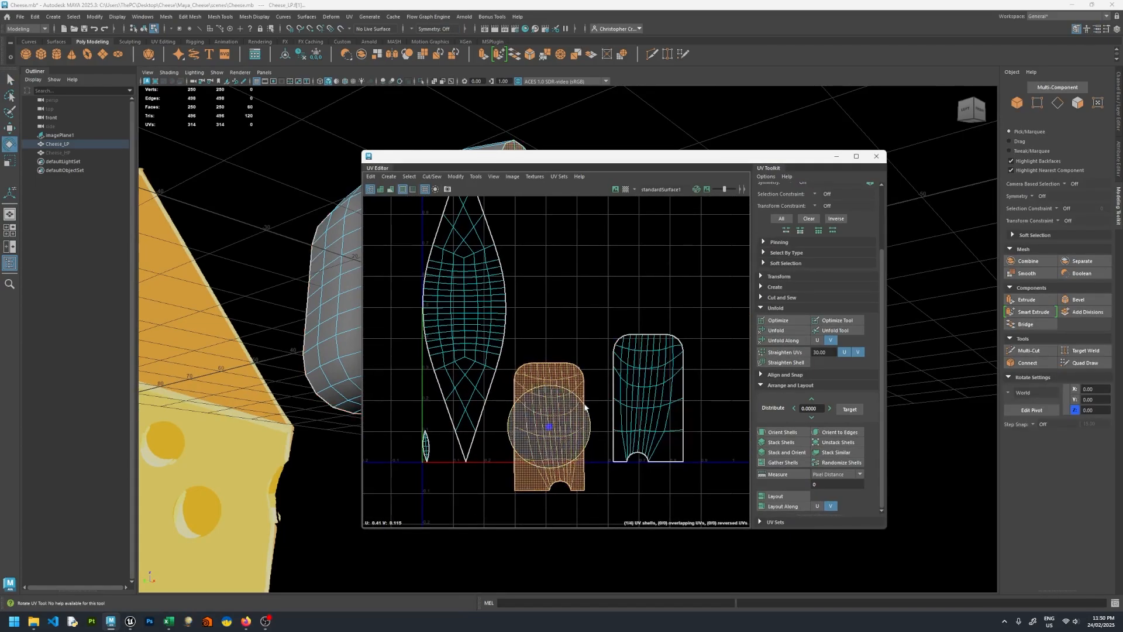
- Rotate the large rim UV shell diagonally and lay out all the cheese's UV shells again
{"action": "left_click", "coordinate": [504, 329]}
{"action": "scroll", "coordinate": [491, 330], "scroll_direction": "down", "scroll_amount": 2}
{"action": "left_click_drag", "start_coordinate": [541, 314], "coordinate": [523, 289]}
{"action": "scroll", "coordinate": [602, 319], "scroll_direction": "down", "scroll_amount": 1}
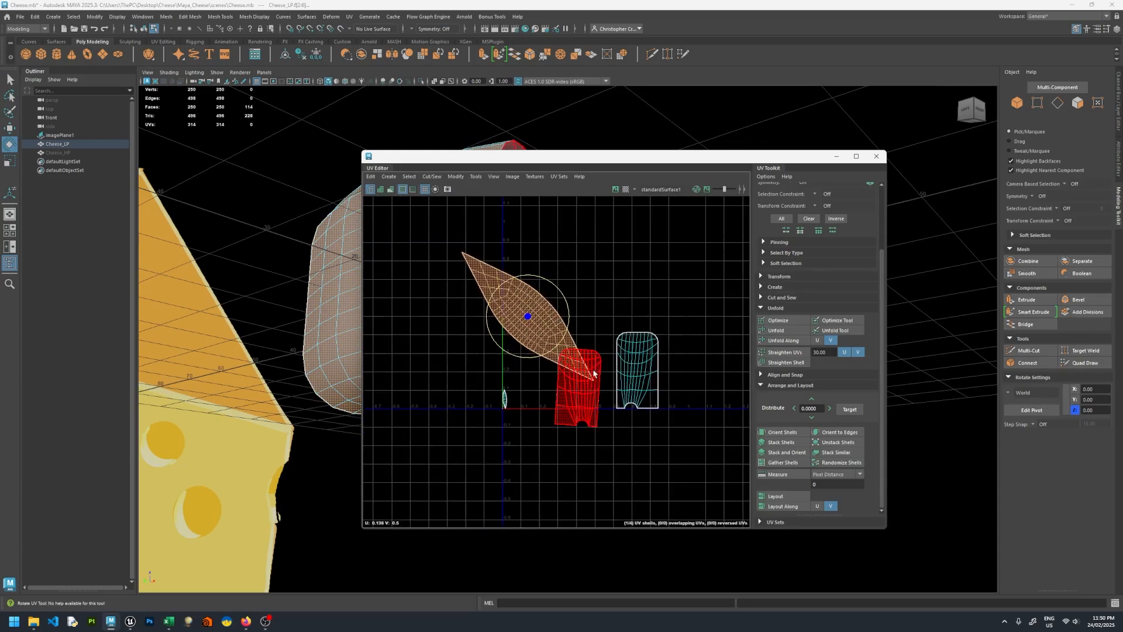
{"action": "left_click", "coordinate": [578, 389]}
{"action": "left_click", "coordinate": [789, 434]}
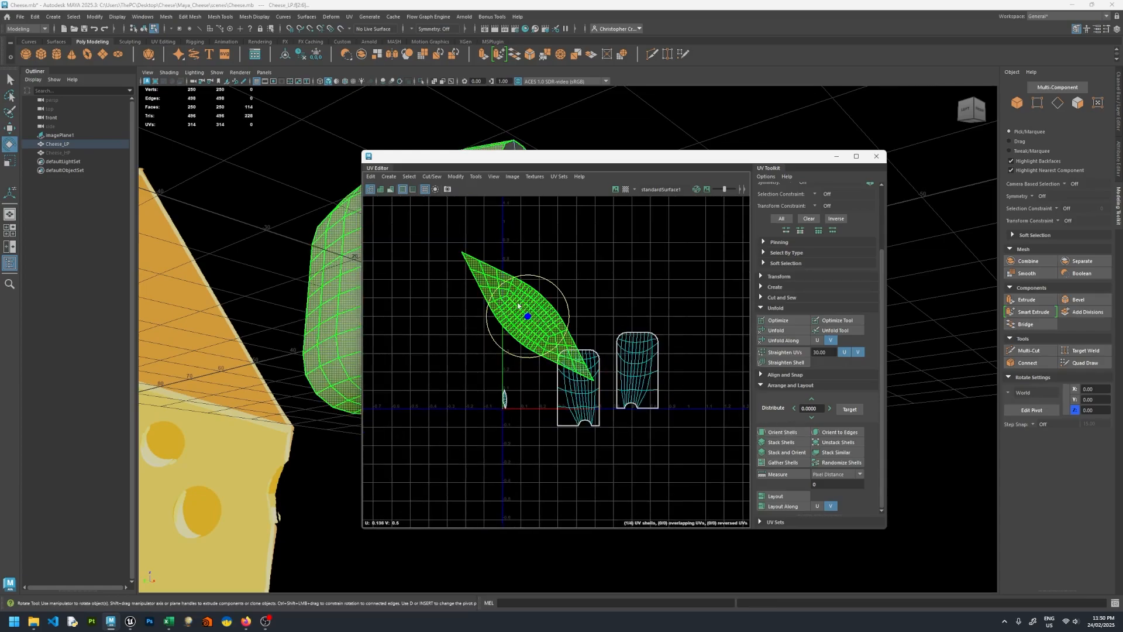
{"action": "left_click", "coordinate": [778, 497]}
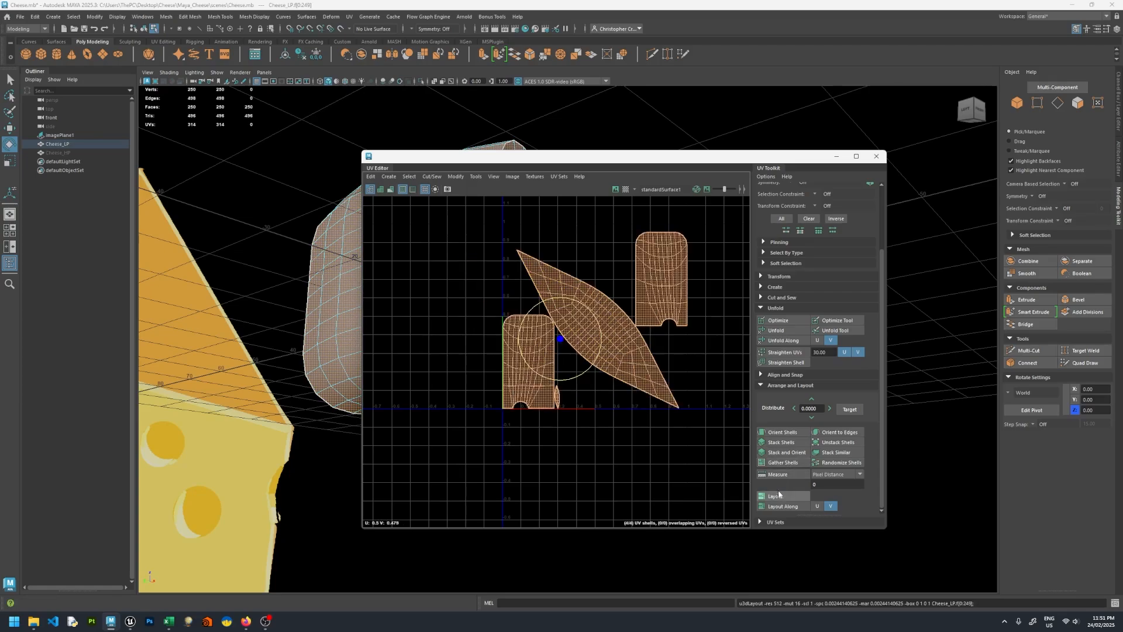
{"action": "left_click", "coordinate": [690, 360]}
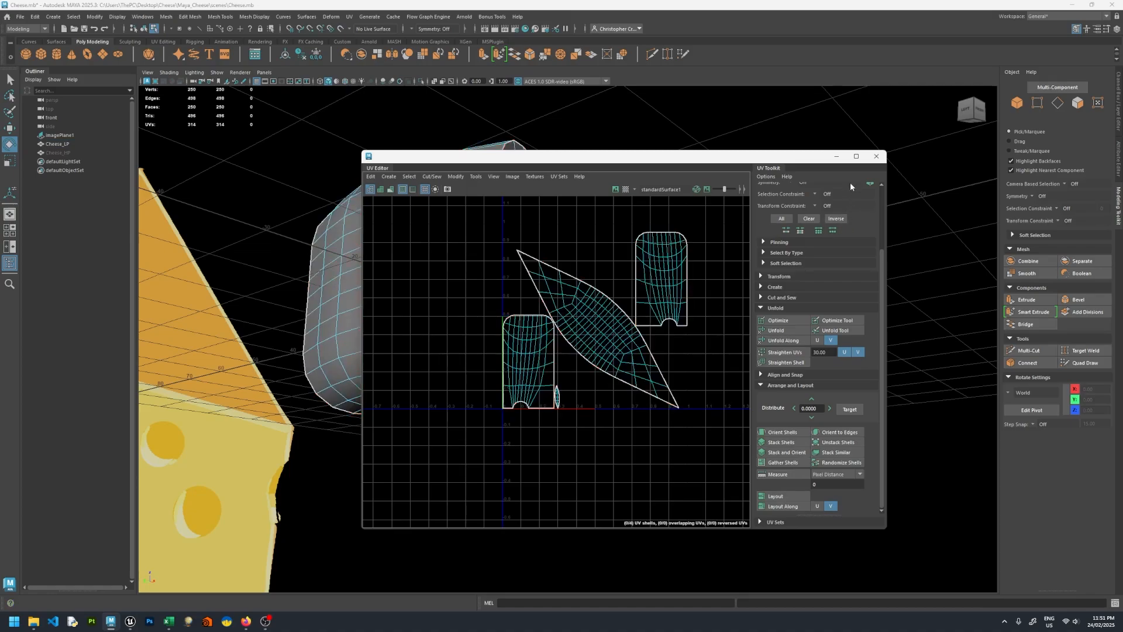
- Close the UV Editor and return the low-poly cheese to whole-object selection
{"action": "left_click_drag", "start_coordinate": [765, 158], "coordinate": [810, 158]}
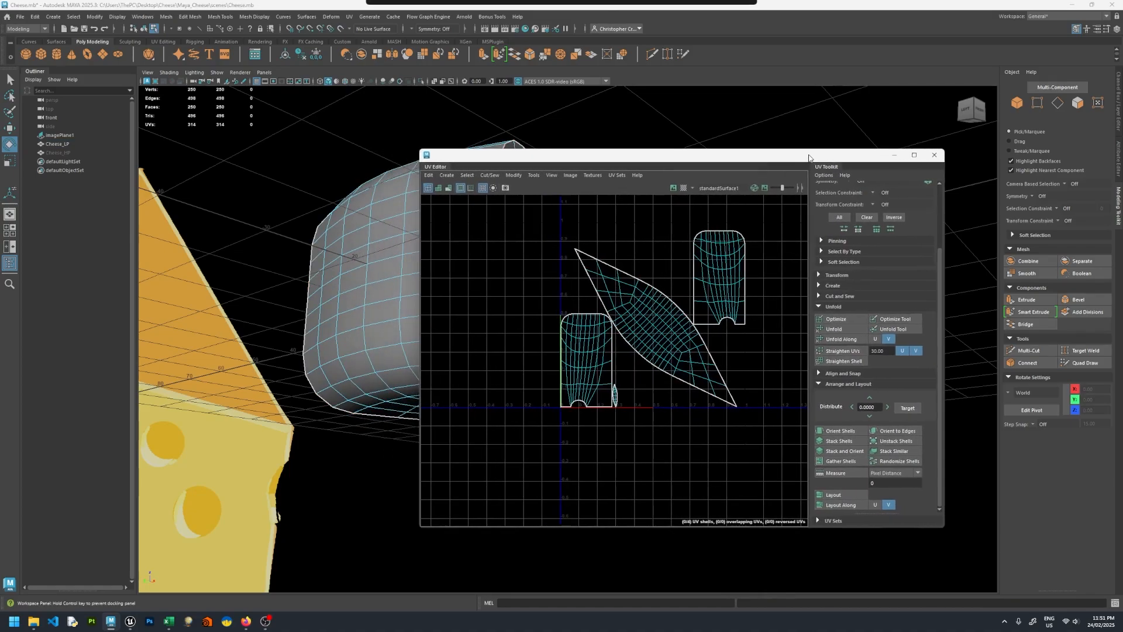
{"action": "left_click", "coordinate": [934, 154]}
{"action": "left_click_drag", "start_coordinate": [915, 158], "coordinate": [526, 275], "text": "alt"}
{"action": "right_click_drag", "start_coordinate": [511, 273], "coordinate": [529, 270]}
{"action": "left_click_drag", "start_coordinate": [461, 321], "coordinate": [564, 311], "text": "alt"}
{"action": "right_click_drag", "start_coordinate": [564, 311], "coordinate": [647, 302], "text": "alt"}
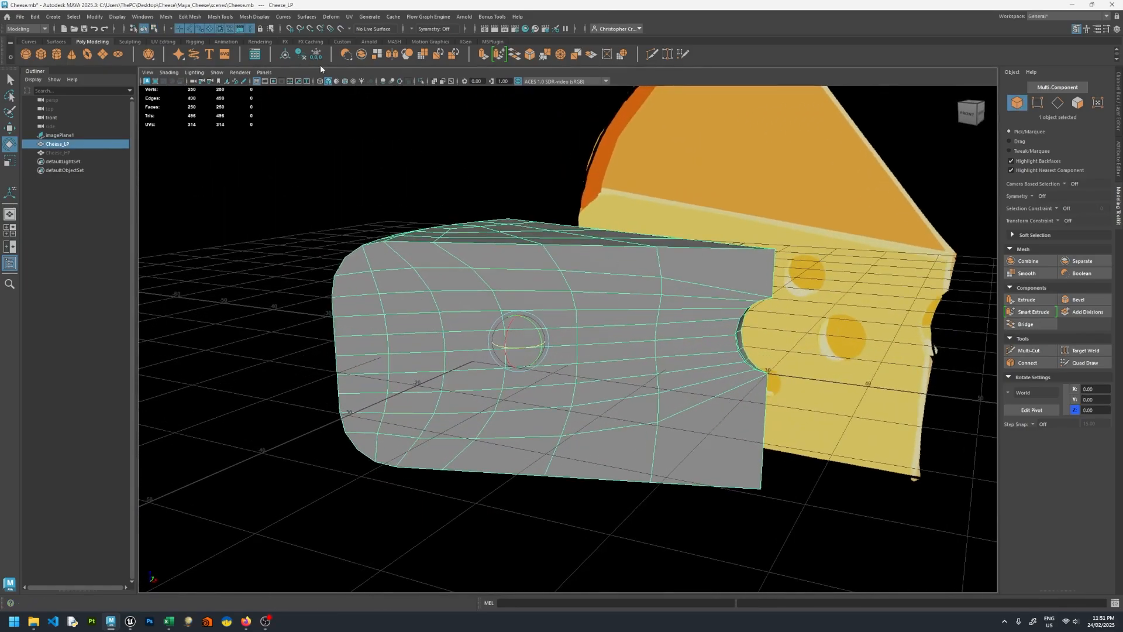
- Assign a new Standard Surface material to the low-poly cheese and name it M_Cheese
{"action": "right_click_drag", "start_coordinate": [454, 294], "coordinate": [526, 573]}
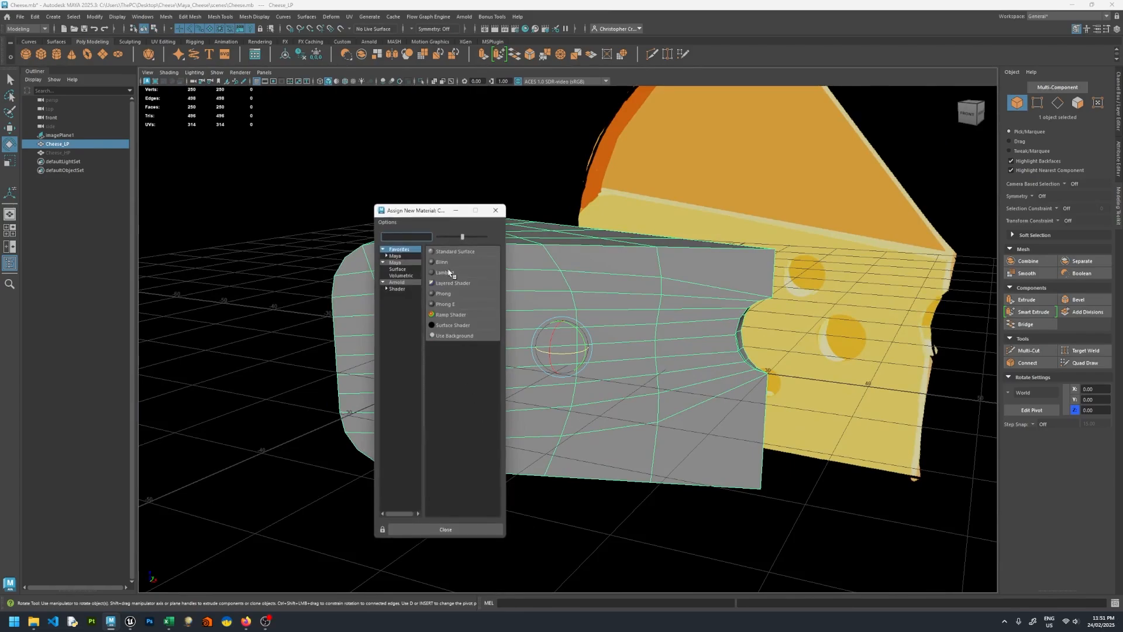
{"action": "left_click", "coordinate": [455, 251]}
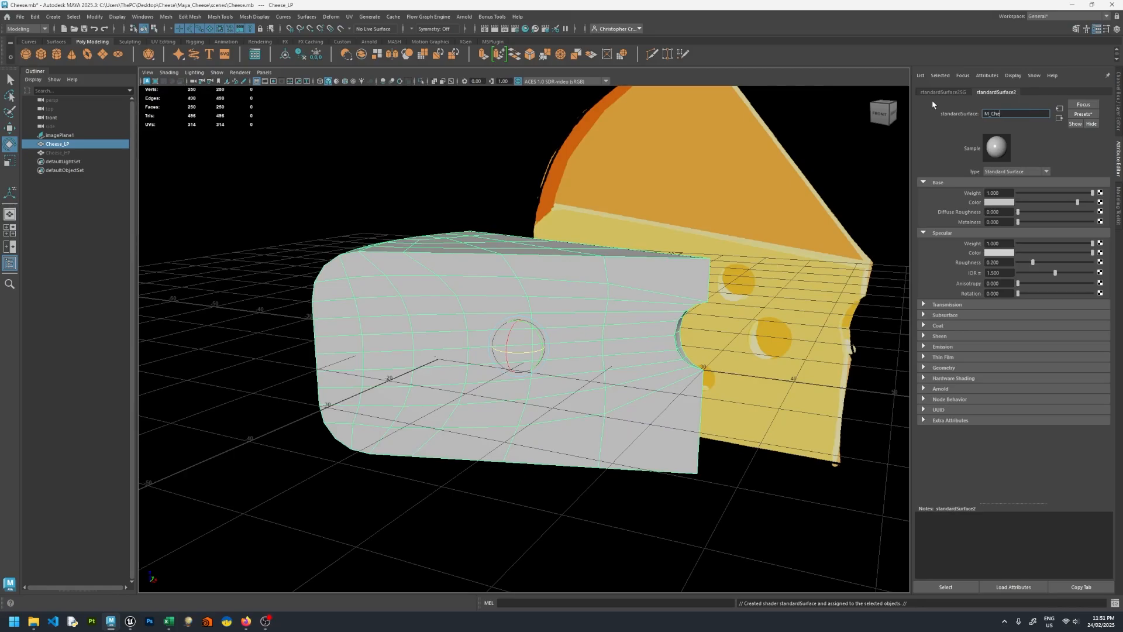
{"action": "key", "text": "Return"}
- Select the low-poly cheese as a whole object and save the scene
{"action": "right_click", "coordinate": [483, 181]}
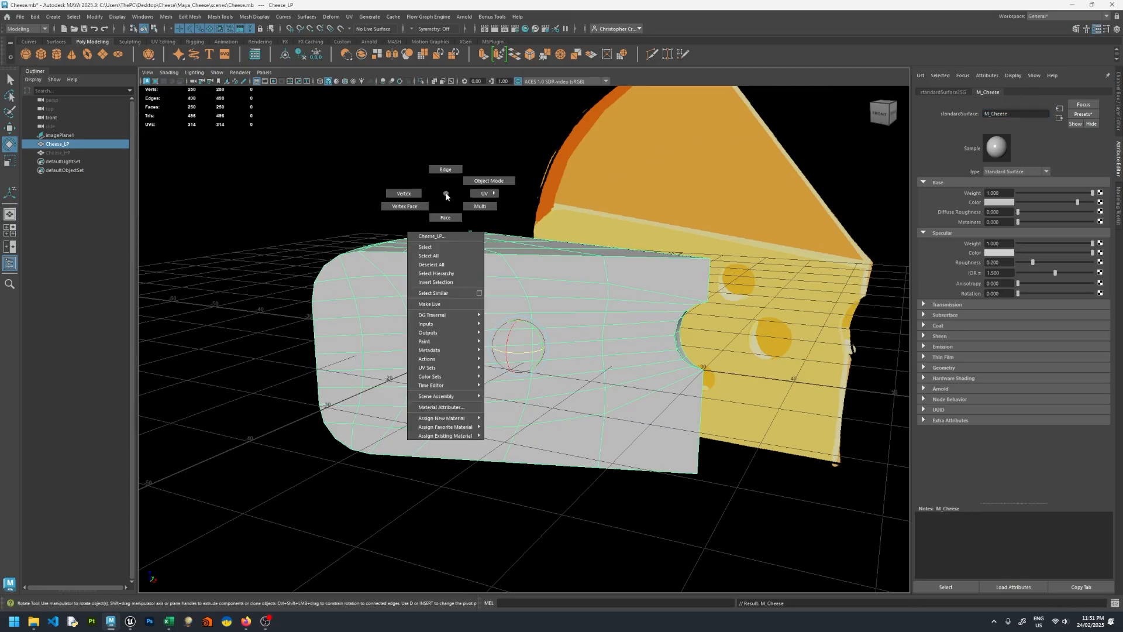
{"action": "left_click", "coordinate": [484, 181]}
{"action": "left_click", "coordinate": [585, 263]}
{"action": "left_click_drag", "start_coordinate": [585, 263], "coordinate": [456, 243], "text": "alt"}
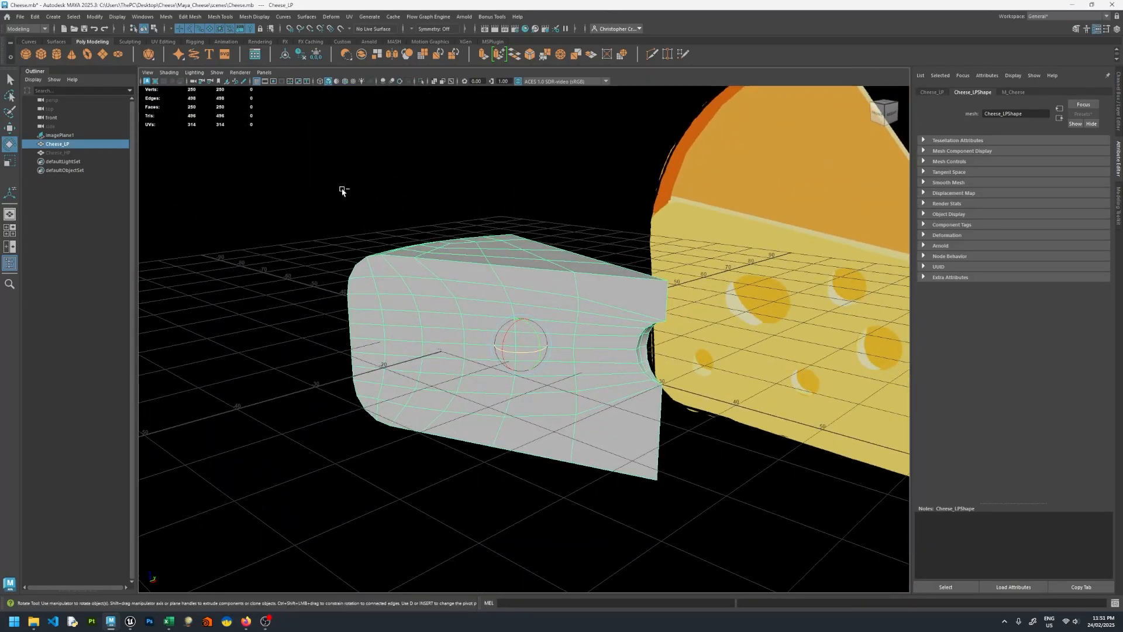
{"action": "key", "text": "ctrl+s"}
- Export the selected low-poly cheese as an FBX file named CheeseLP in the scenes folder
{"action": "left_click", "coordinate": [20, 17]}
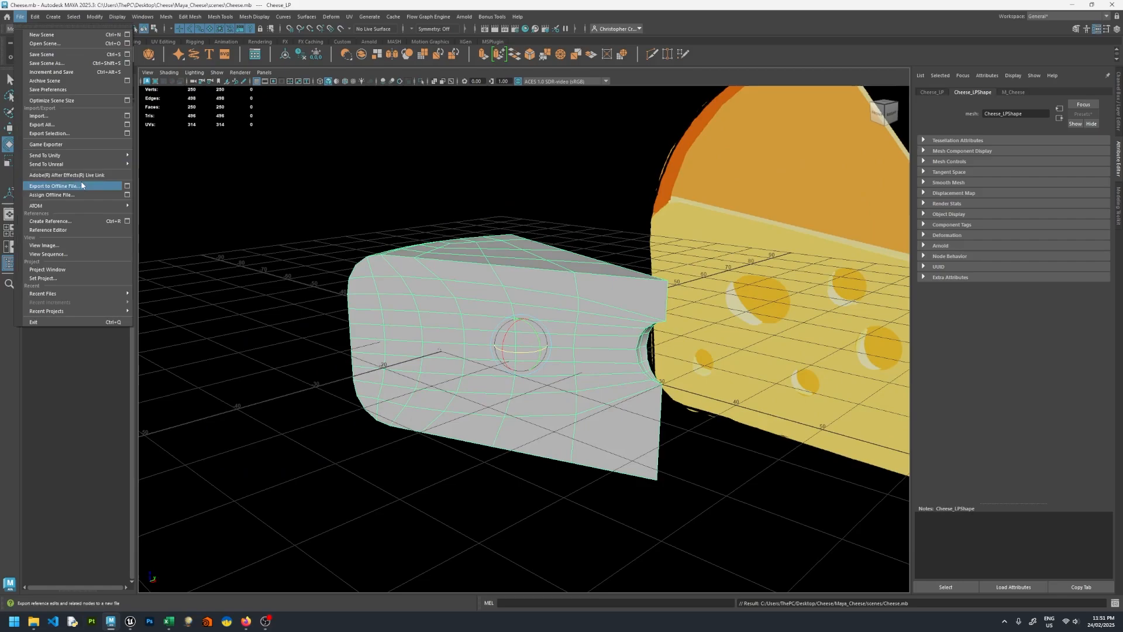
{"action": "left_click", "coordinate": [51, 134]}
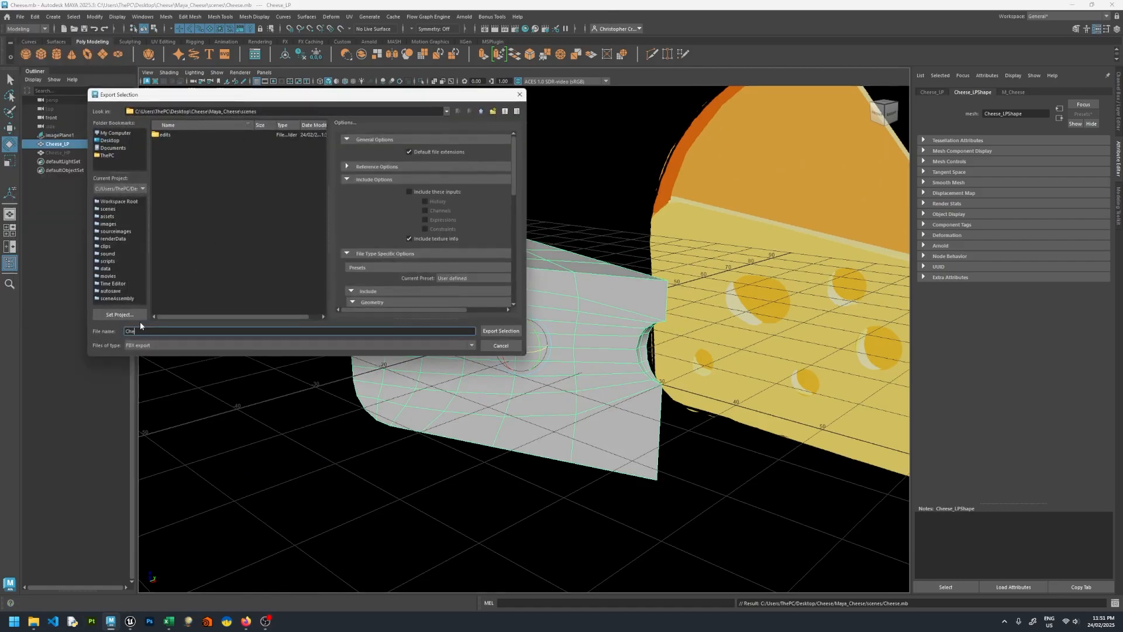
{"action": "left_click", "coordinate": [498, 331]}
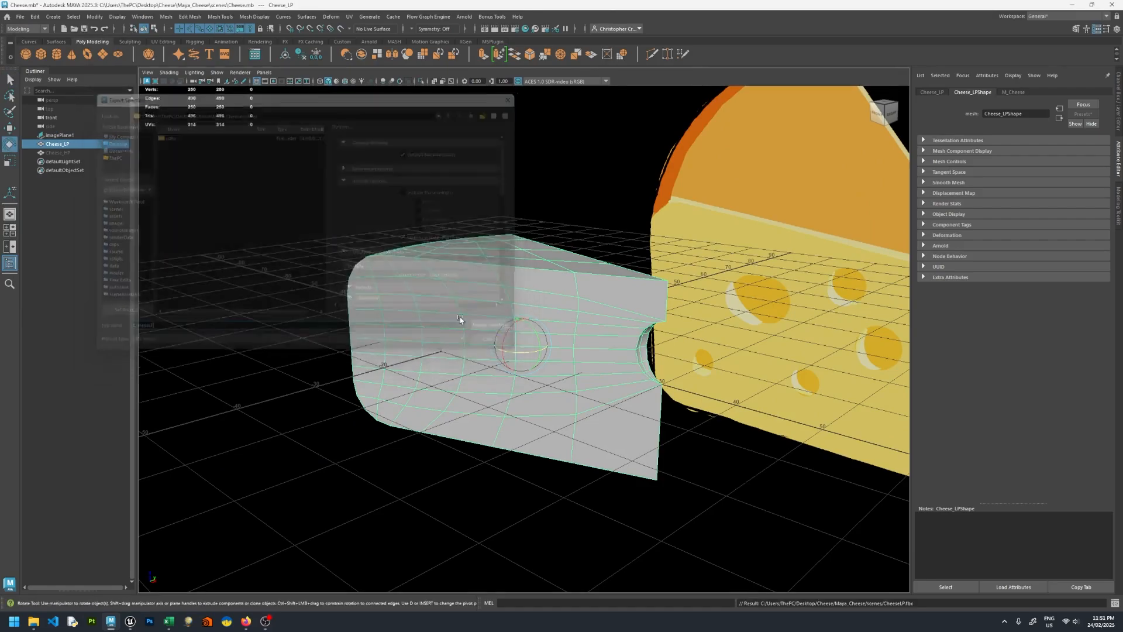
- Show the high-poly Cheese_HP mesh, hide Cheese_LP, and leave Cheese_HP selected
{"action": "left_click", "coordinate": [58, 152]}
{"action": "key", "text": "h"}
{"action": "left_click", "coordinate": [80, 146]}
{"action": "key", "text": "h"}
{"action": "left_click", "coordinate": [80, 153]}
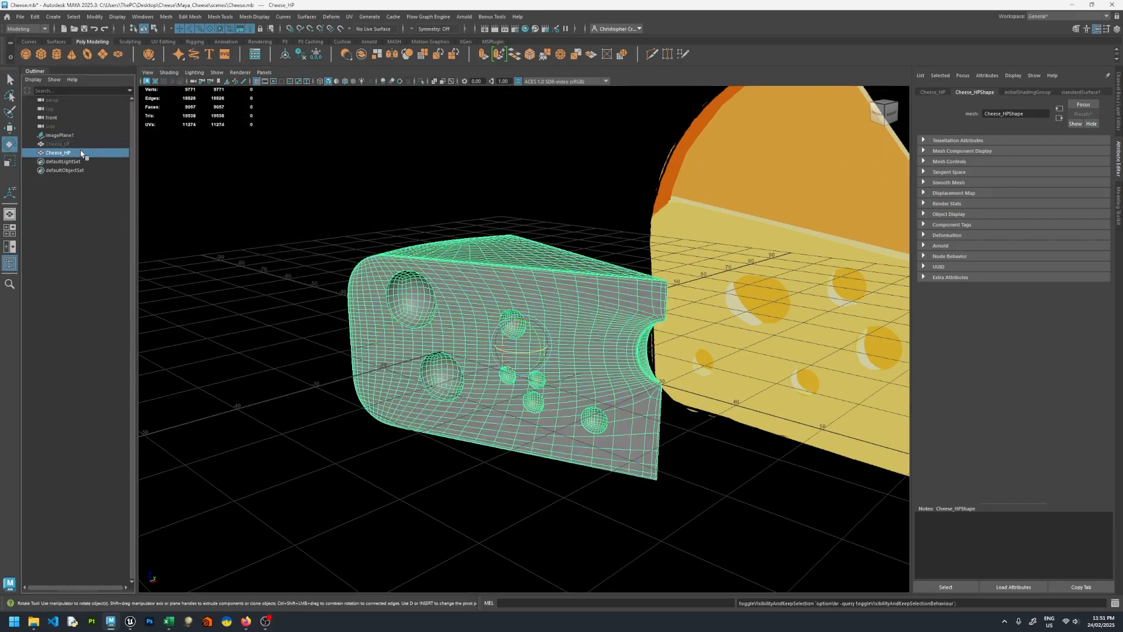
- Export the selected high-poly cheese as an FBX file named CheeseHP, then clear the selection
{"action": "left_click", "coordinate": [20, 17]}
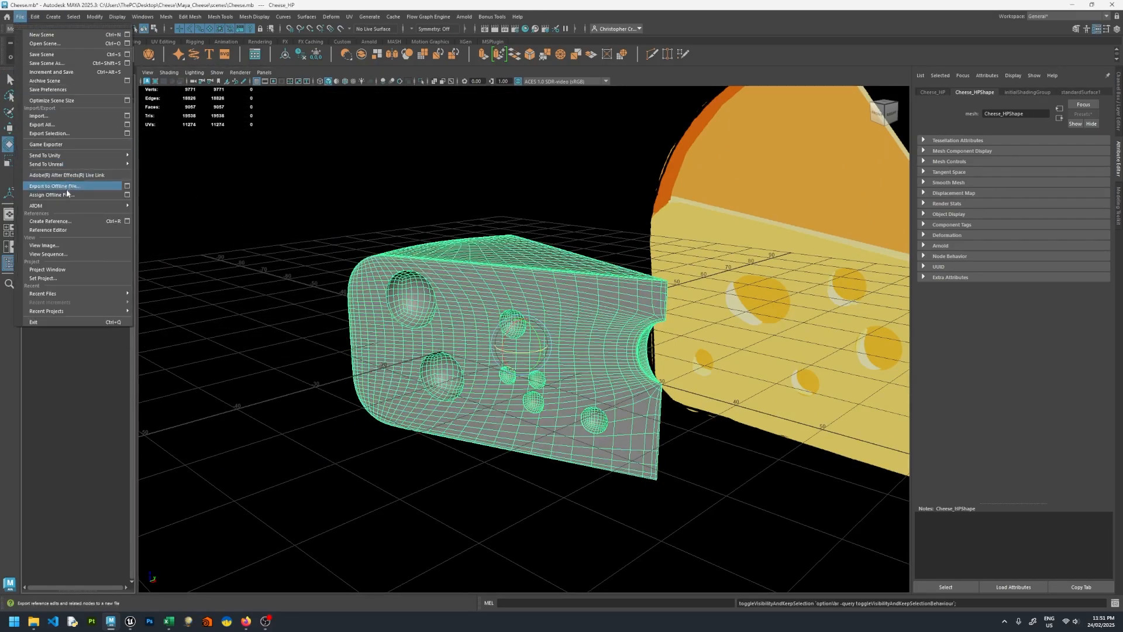
{"action": "left_click", "coordinate": [60, 137]}
{"action": "type", "text": "Chee"}
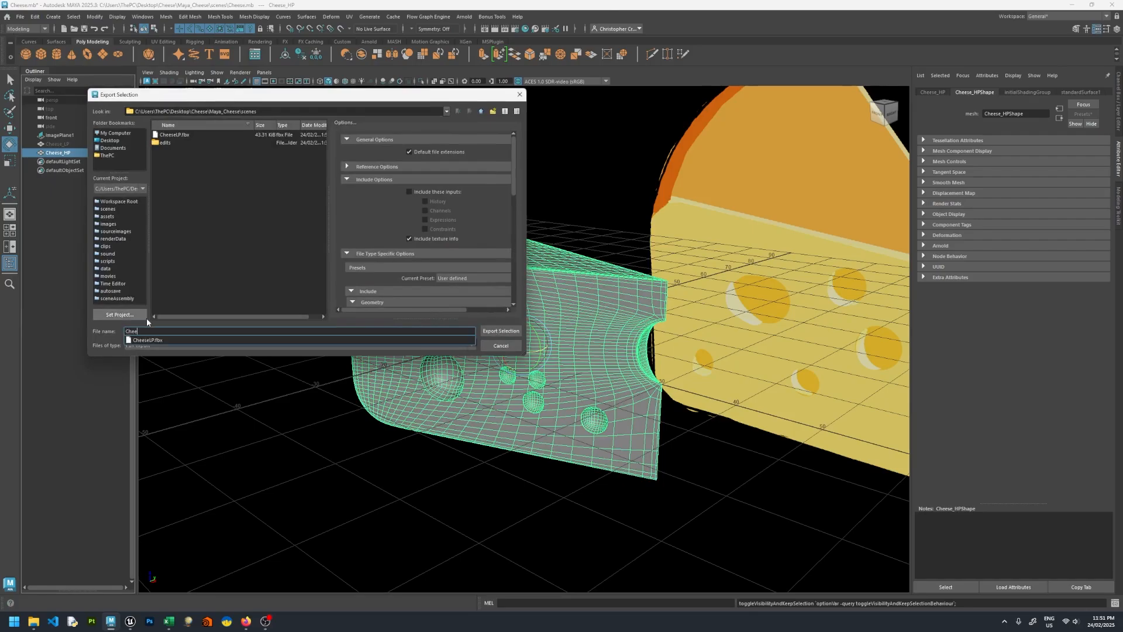
{"action": "type", "text": "seHP"}
{"action": "left_click", "coordinate": [501, 331]}
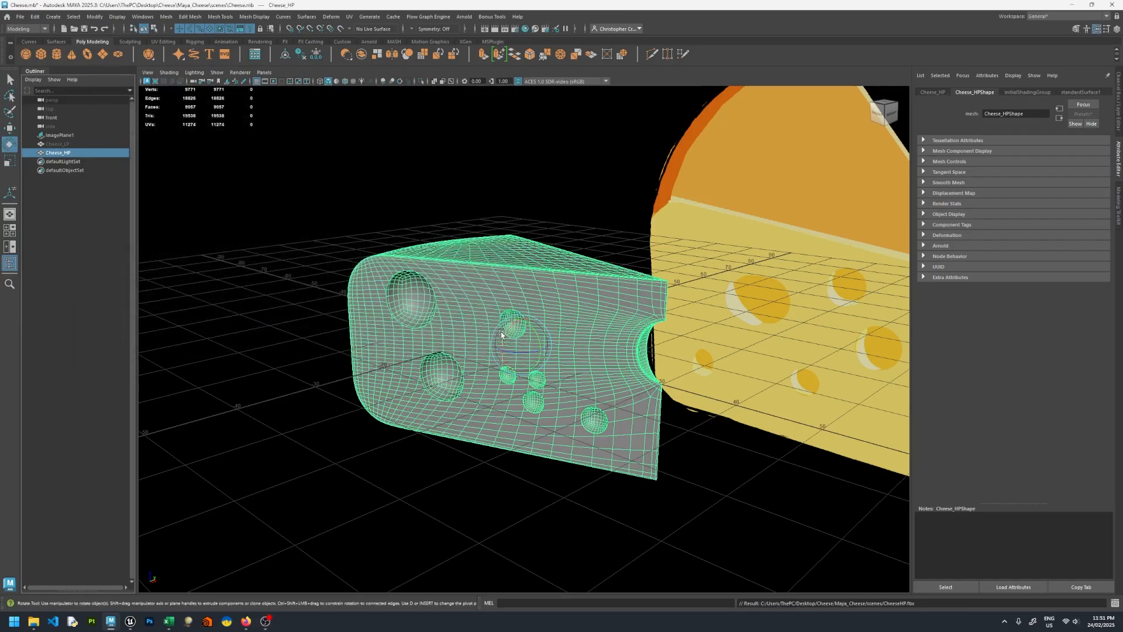
{"action": "left_click_drag", "start_coordinate": [503, 245], "coordinate": [472, 202], "text": "alt"}
{"action": "left_click", "coordinate": [531, 186]}
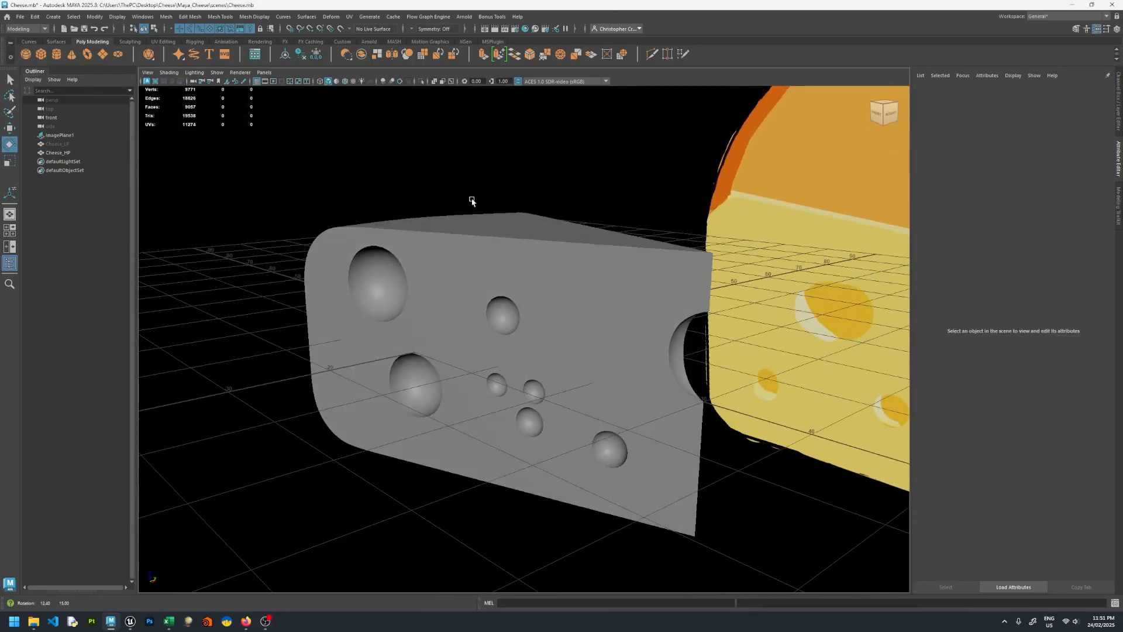
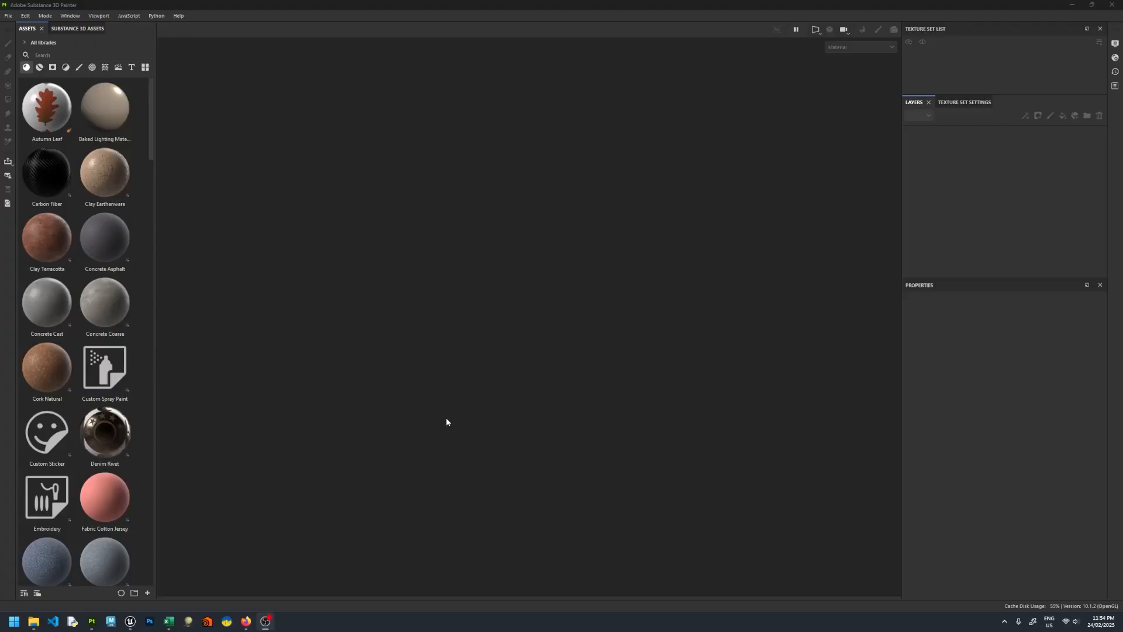
- In Substance 3D Painter, create a new project from CheeseLP.fbx with a document resolution of 2048
{"action": "left_click", "coordinate": [8, 16]}
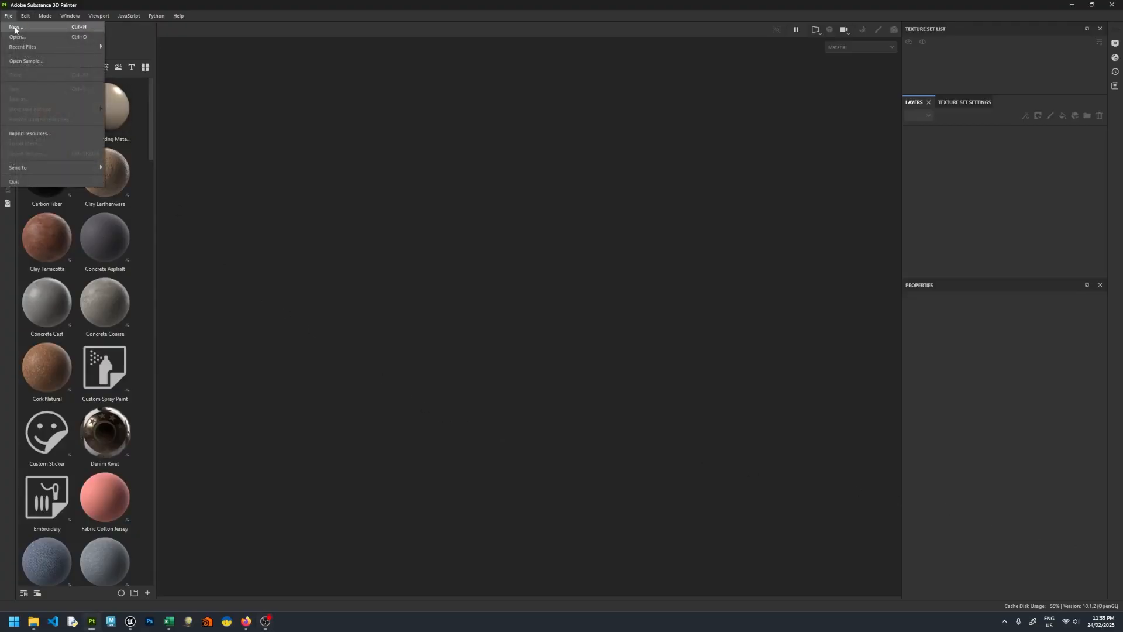
{"action": "left_click", "coordinate": [36, 29]}
{"action": "left_click", "coordinate": [645, 208]}
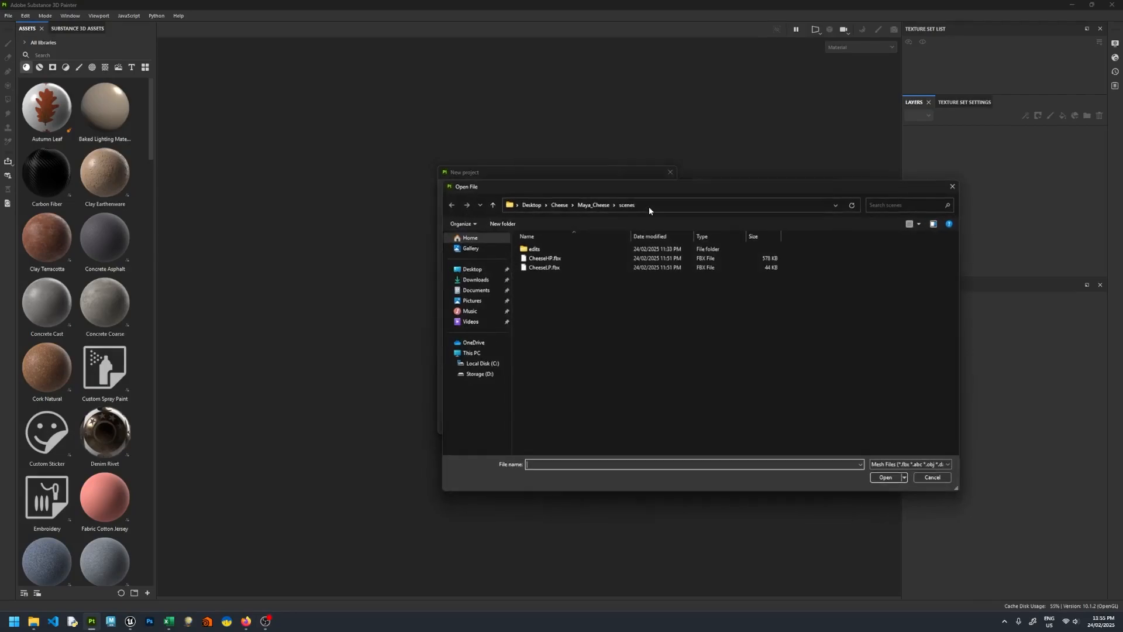
{"action": "double_click", "coordinate": [545, 267]}
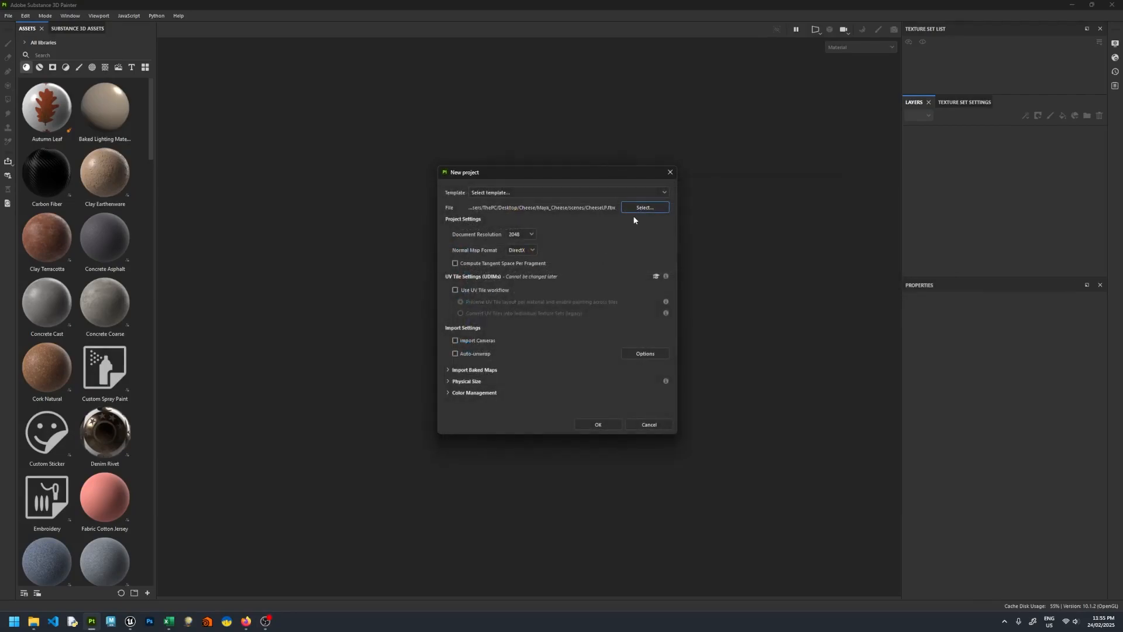
{"action": "left_click", "coordinate": [525, 234]}
{"action": "left_click", "coordinate": [598, 425]}
{"action": "mouse_move", "coordinate": [492, 218]}
{"action": "left_mouse_down", "text": "alt"}
{"action": "mouse_move", "coordinate": [499, 212]}
{"action": "mouse_move", "coordinate": [433, 278]}
{"action": "mouse_move", "coordinate": [438, 294]}
{"action": "left_mouse_up", "text": "alt"}
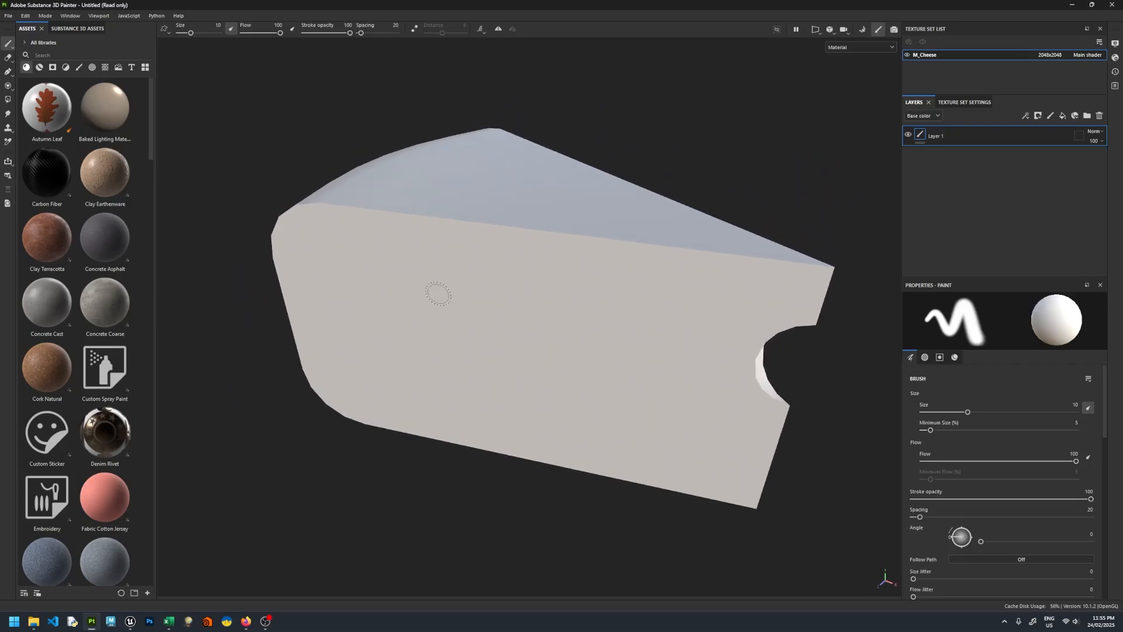
- Open mesh map baking for M_Cheese and load CheeseHP.fbx as the high definition mesh
{"action": "left_click", "coordinate": [963, 103]}
{"action": "scroll", "coordinate": [1008, 201], "scroll_direction": "down", "scroll_amount": 8}
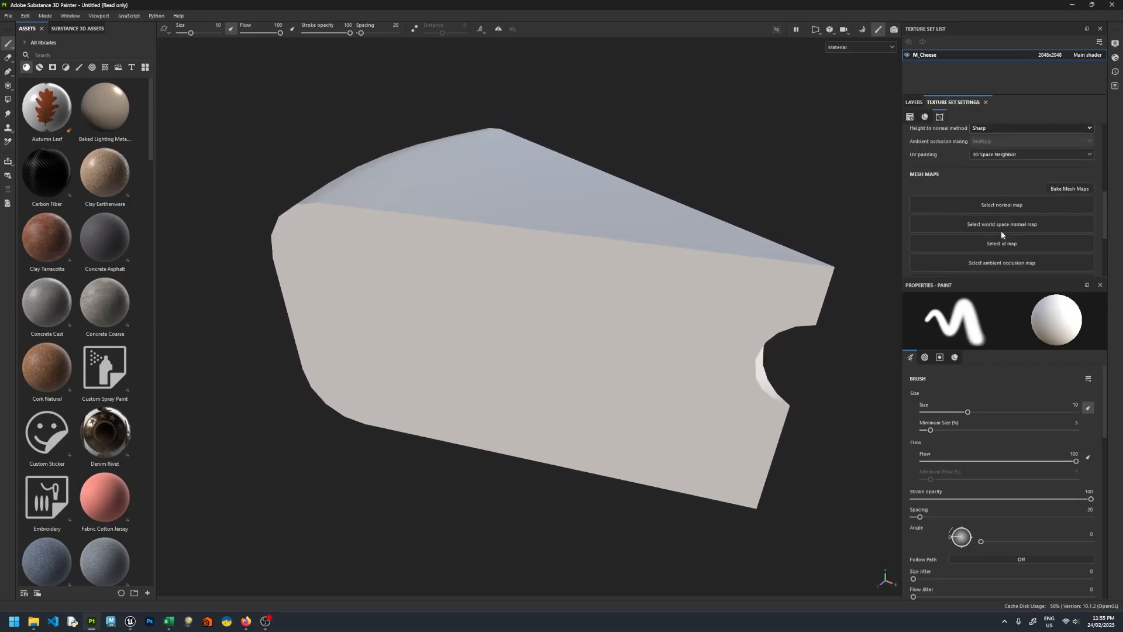
{"action": "left_click", "coordinate": [1057, 189]}
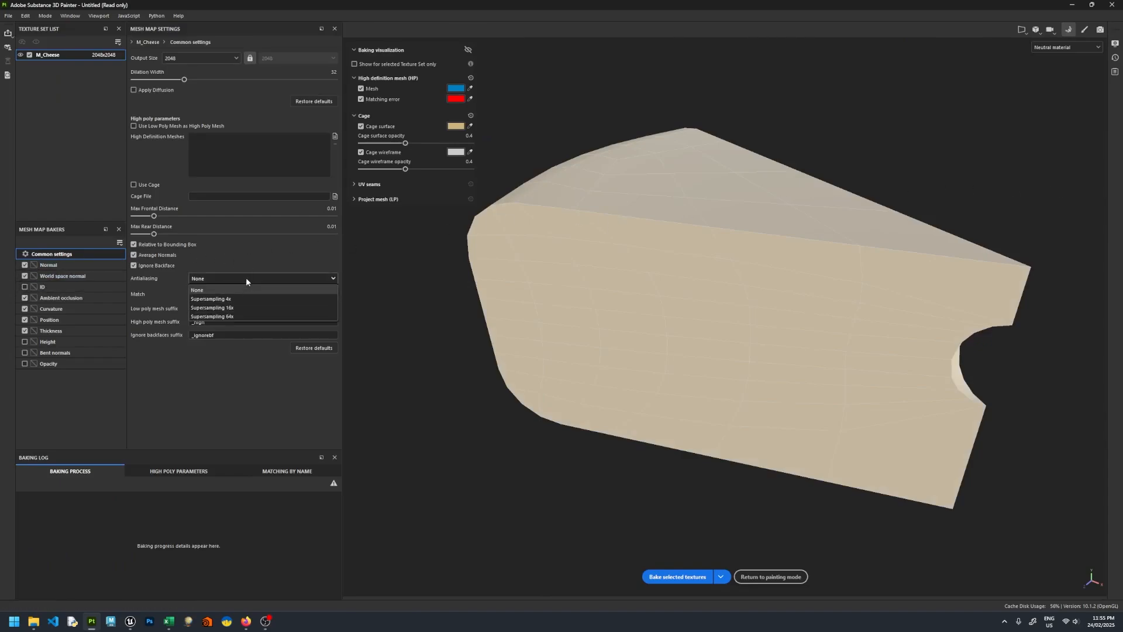
{"action": "left_click", "coordinate": [335, 136]}
{"action": "double_click", "coordinate": [125, 89]}
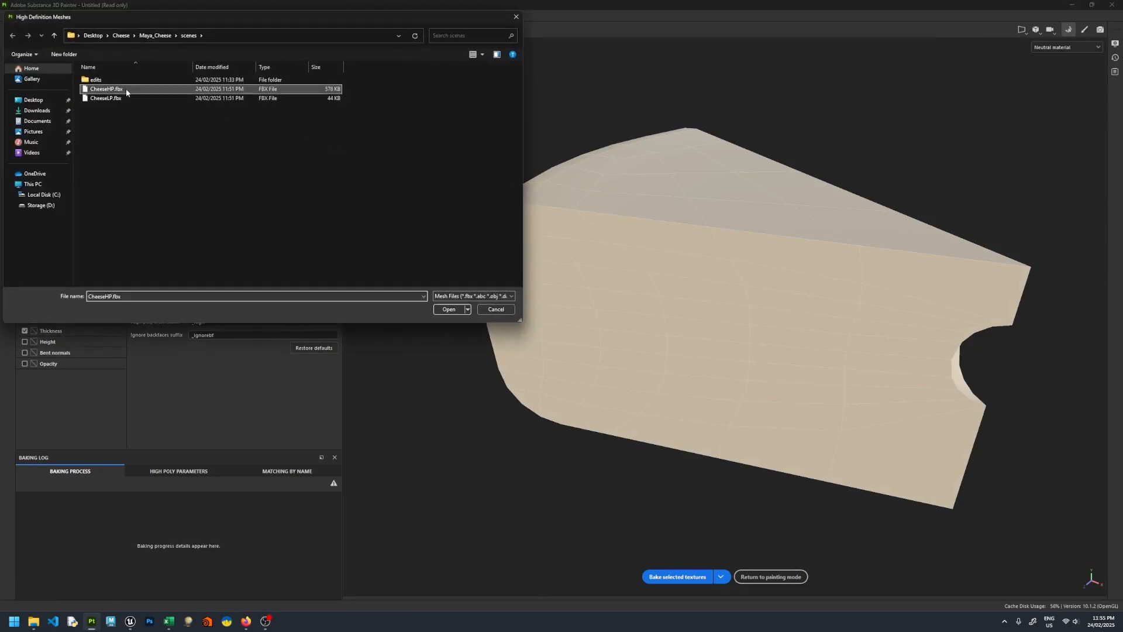
{"action": "mouse_move", "coordinate": [521, 255]}
{"action": "left_mouse_down", "text": "alt"}
{"action": "mouse_move", "coordinate": [527, 227]}
{"action": "mouse_move", "coordinate": [532, 249]}
{"action": "left_mouse_up", "text": "alt"}
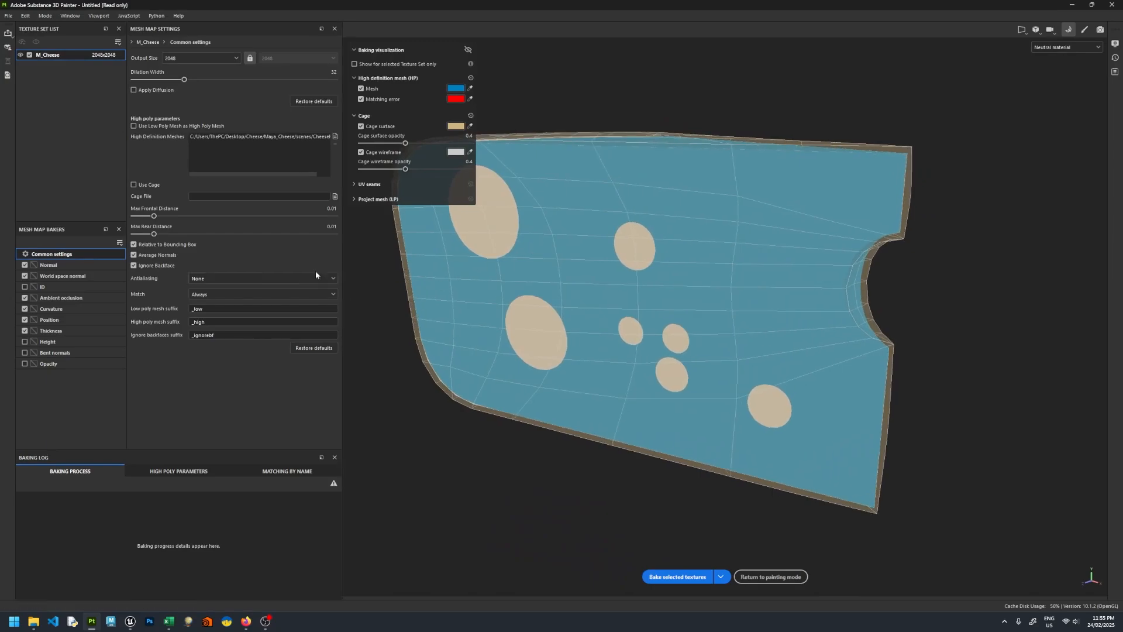
- Set the max frontal distance to 0.0052, the max rear distance to about 0.11 and the antialiasing to Supersampling 16x
{"action": "mouse_move", "coordinate": [154, 216]}
{"action": "left_mouse_down"}
{"action": "mouse_move", "coordinate": [129, 218]}
{"action": "mouse_move", "coordinate": [149, 218]}
{"action": "left_mouse_up"}
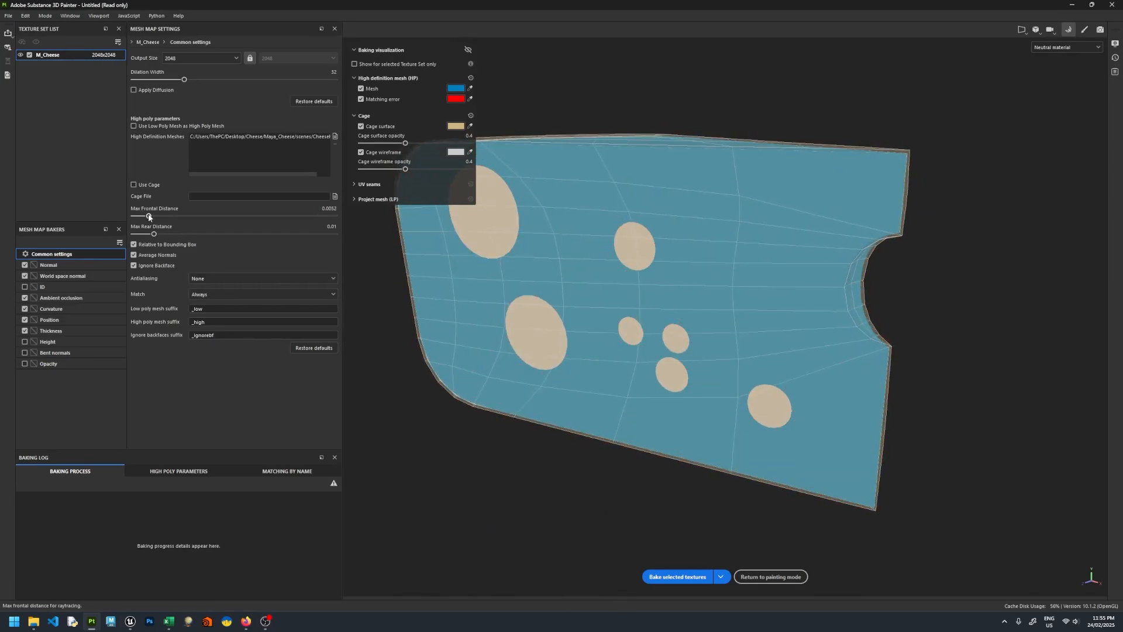
{"action": "left_click_drag", "start_coordinate": [489, 301], "coordinate": [366, 313], "text": "alt"}
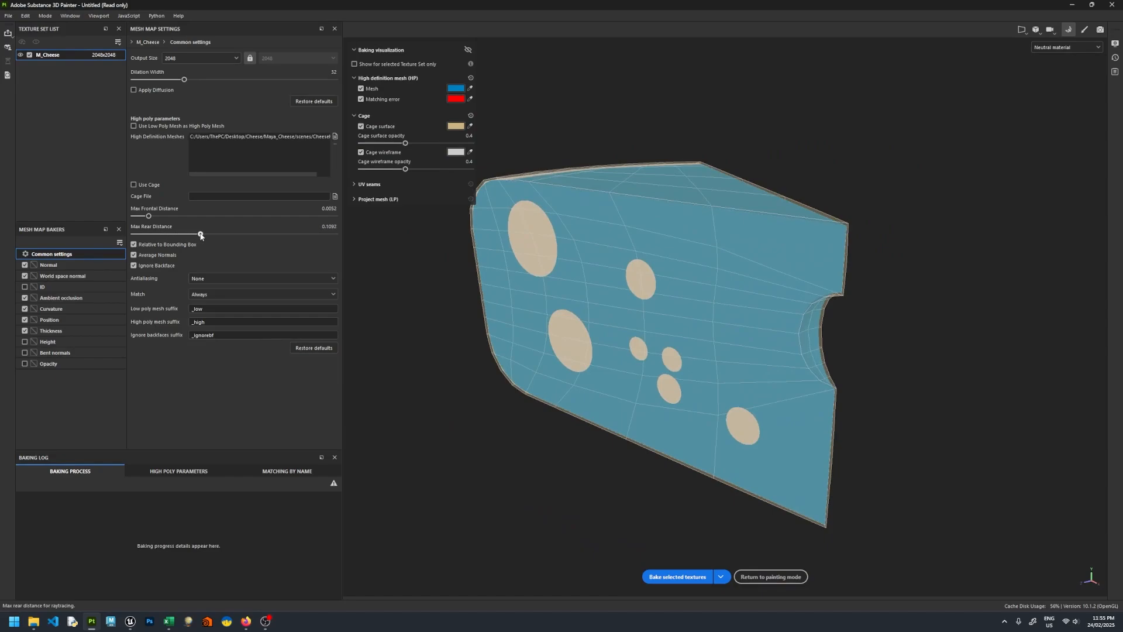
{"action": "left_click", "coordinate": [197, 279]}
{"action": "left_click", "coordinate": [207, 306]}
- Bake the selected mesh maps onto the low-poly cheese and return to painting mode
{"action": "left_click", "coordinate": [674, 578]}
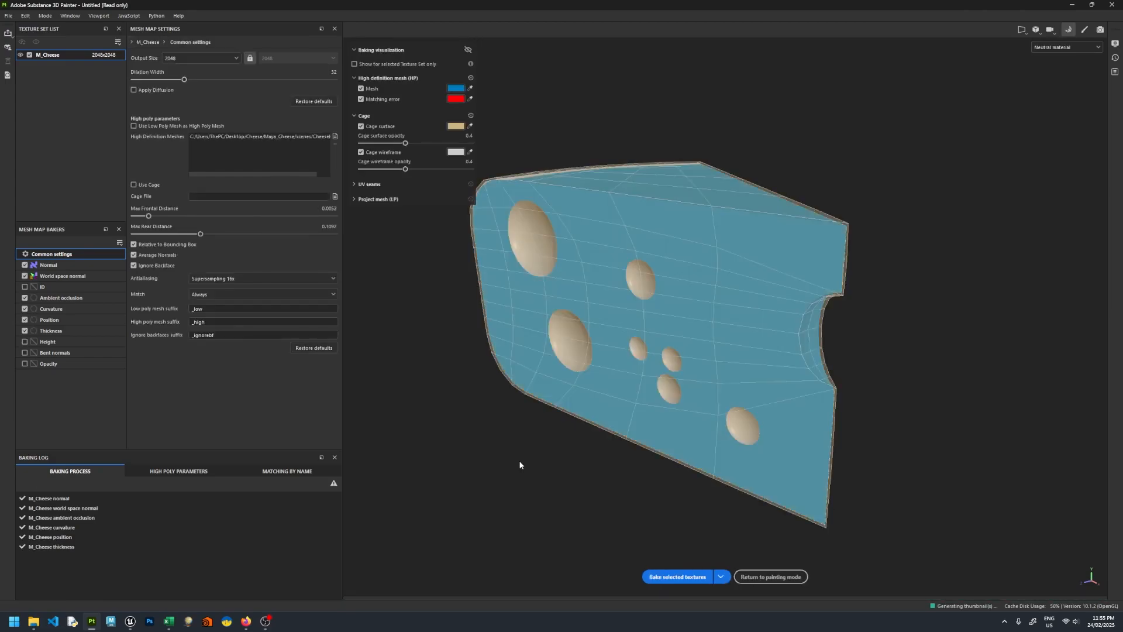
{"action": "left_click", "coordinate": [770, 577]}
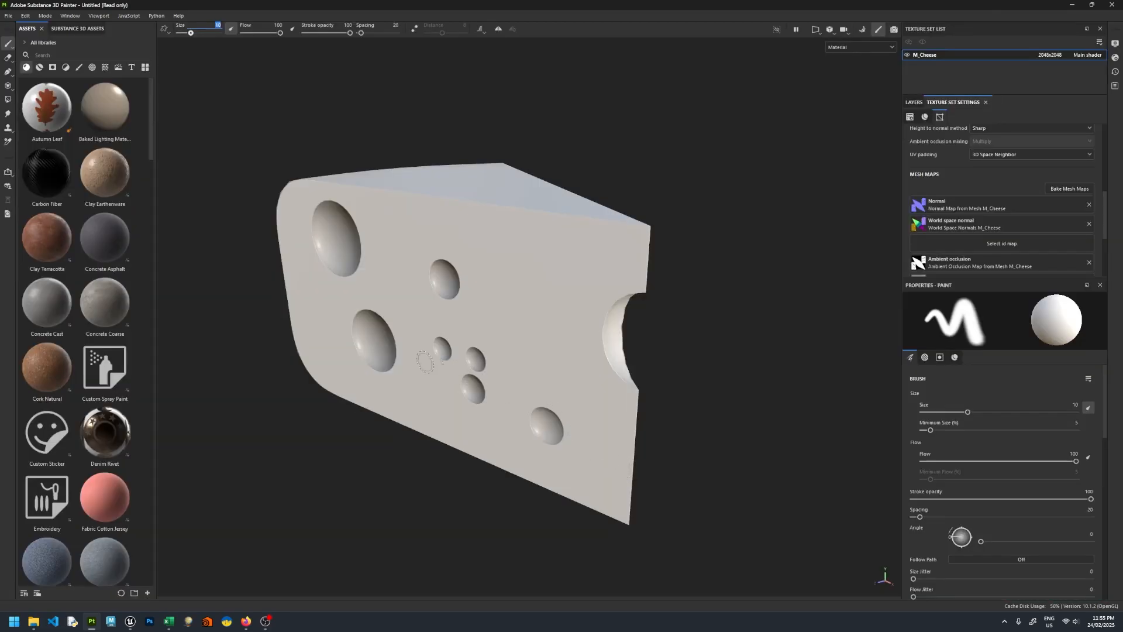
{"action": "mouse_move", "coordinate": [388, 309]}
{"action": "left_mouse_down", "text": "alt"}
{"action": "mouse_move", "coordinate": [321, 318]}
{"action": "mouse_move", "coordinate": [731, 291]}
{"action": "mouse_move", "coordinate": [702, 333]}
{"action": "mouse_move", "coordinate": [454, 404]}
{"action": "mouse_move", "coordinate": [346, 283]}
{"action": "mouse_move", "coordinate": [213, 283]}
{"action": "mouse_move", "coordinate": [386, 307]}
{"action": "mouse_move", "coordinate": [515, 382]}
{"action": "mouse_move", "coordinate": [474, 304]}
{"action": "left_mouse_up", "text": "alt"}
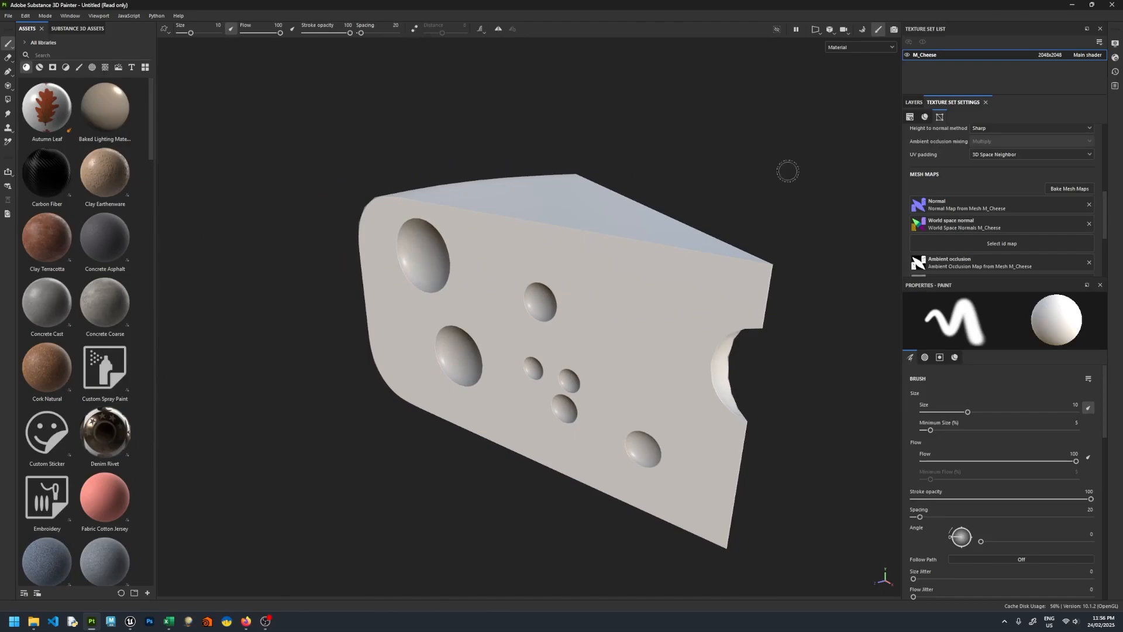
- Add a layer folder named Wax and delete the default paint layer, Layer 1
{"action": "left_click", "coordinate": [915, 104]}
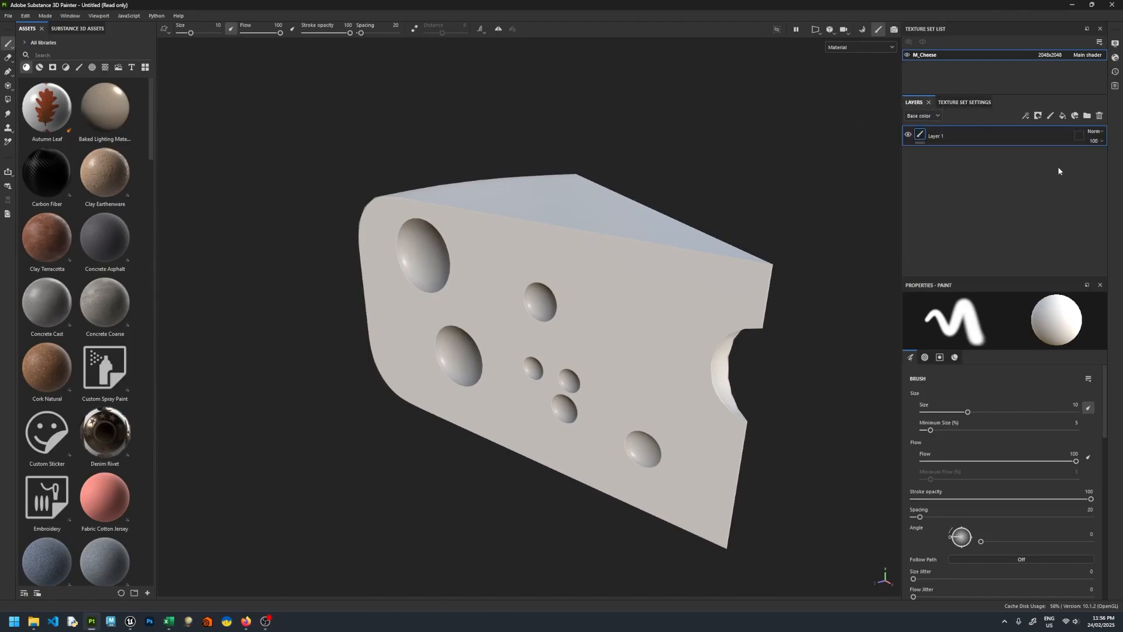
{"action": "left_click", "coordinate": [1087, 115]}
{"action": "double_click", "coordinate": [948, 135]}
{"action": "type", "text": "Wax"}
{"action": "key", "text": "Return"}
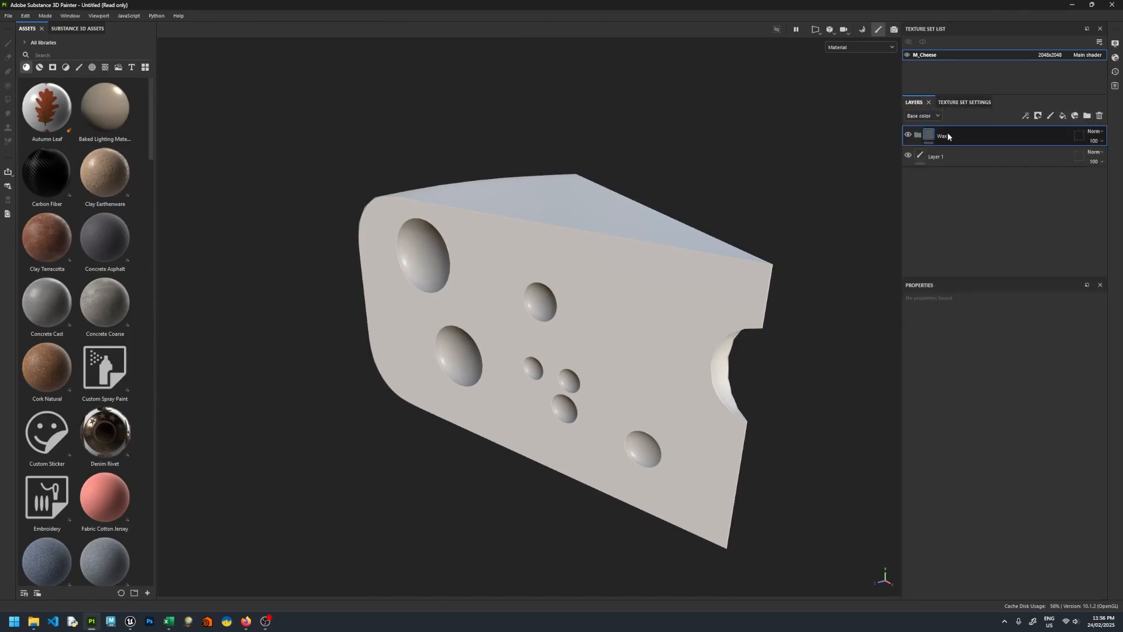
{"action": "left_click", "coordinate": [950, 157]}
{"action": "key", "text": "Delete"}
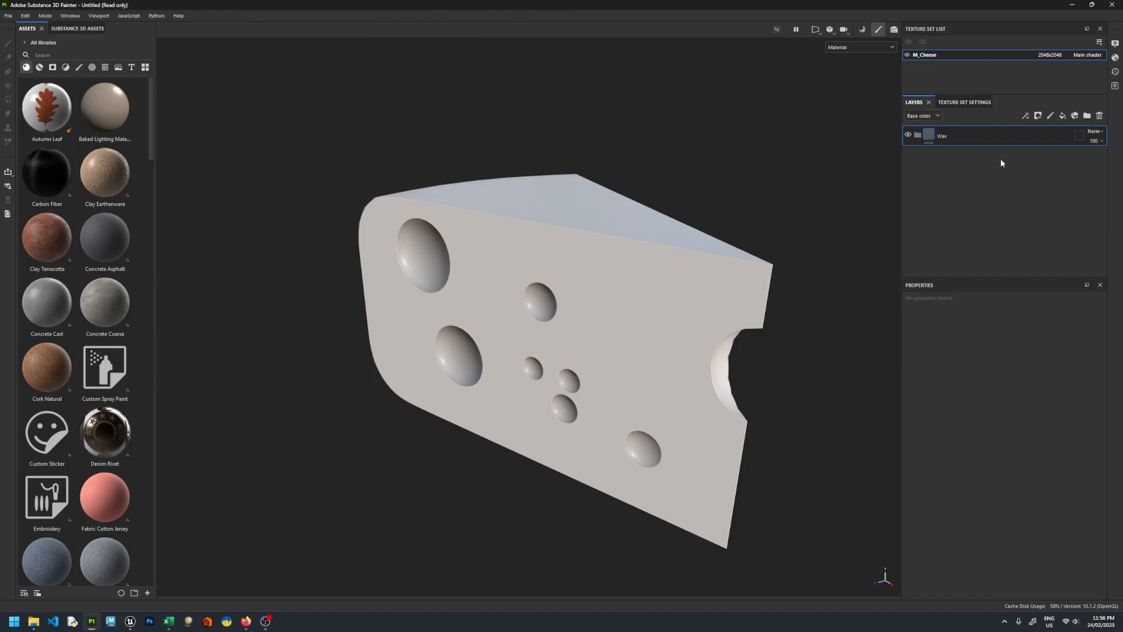
- Add a fill layer below the Wax folder and name it Base
{"action": "left_click", "coordinate": [1062, 118]}
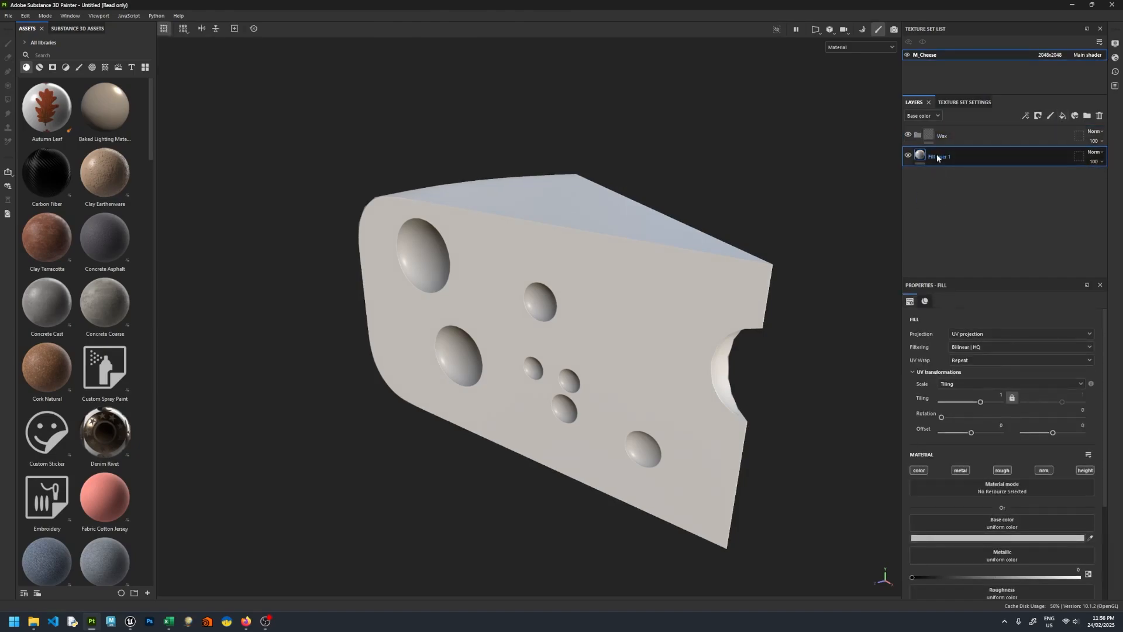
{"action": "double_click", "coordinate": [938, 156]}
{"action": "type", "text": "Base"}
{"action": "key", "text": "Return"}
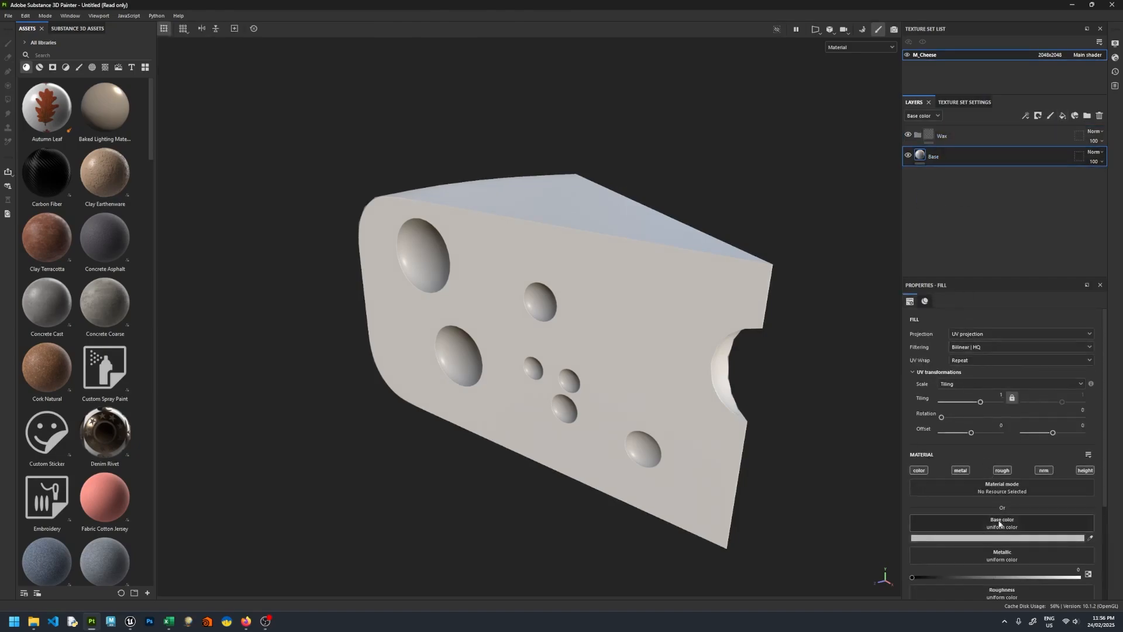
- Set the Base layer's base color to a muted cheese yellow, DDC162
{"action": "left_click", "coordinate": [990, 538]}
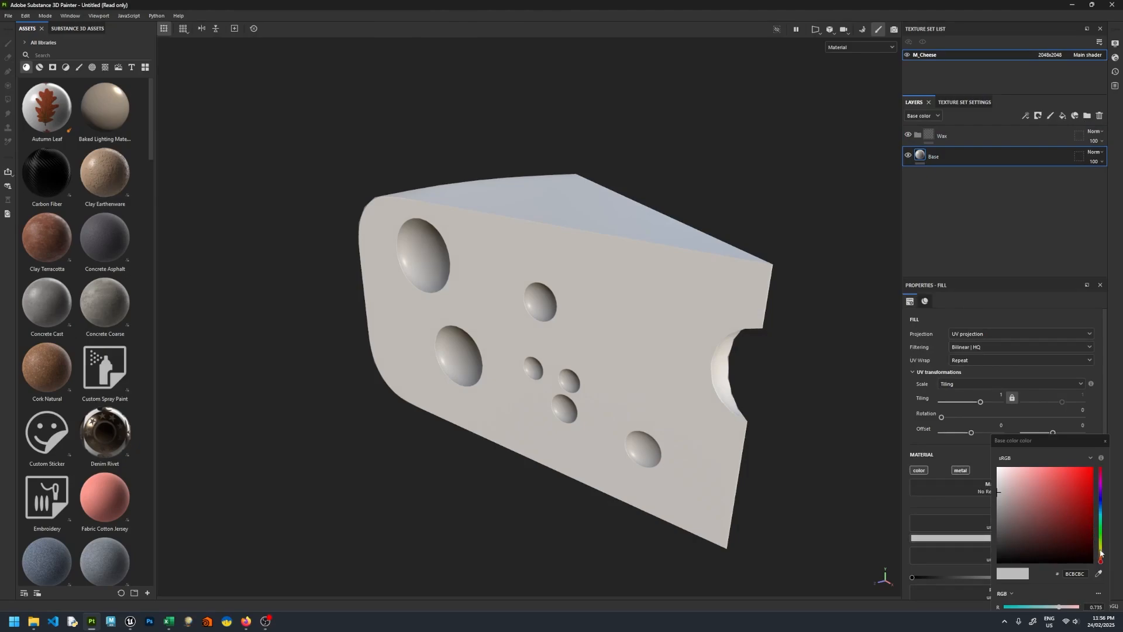
{"action": "left_click_drag", "start_coordinate": [1100, 552], "coordinate": [1101, 554]}
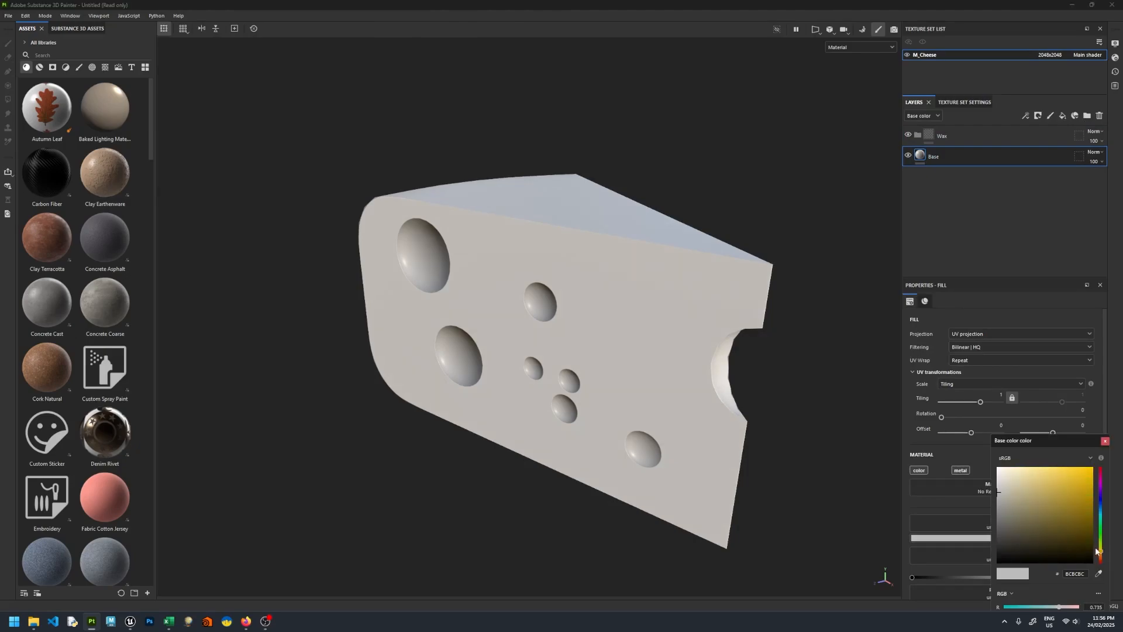
{"action": "left_click_drag", "start_coordinate": [1032, 468], "coordinate": [1051, 482]}
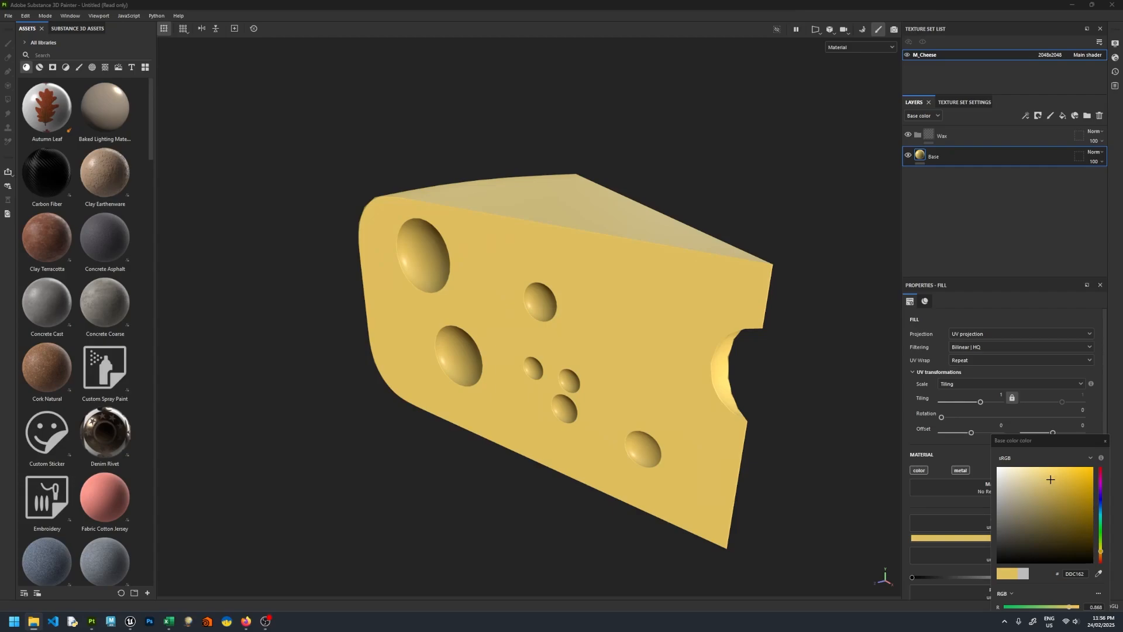
- Open the cheese reference image, compare its colors with the model, and return to Substance 3D Painter
{"action": "left_click", "coordinate": [33, 622]}
{"action": "double_click", "coordinate": [670, 298]}
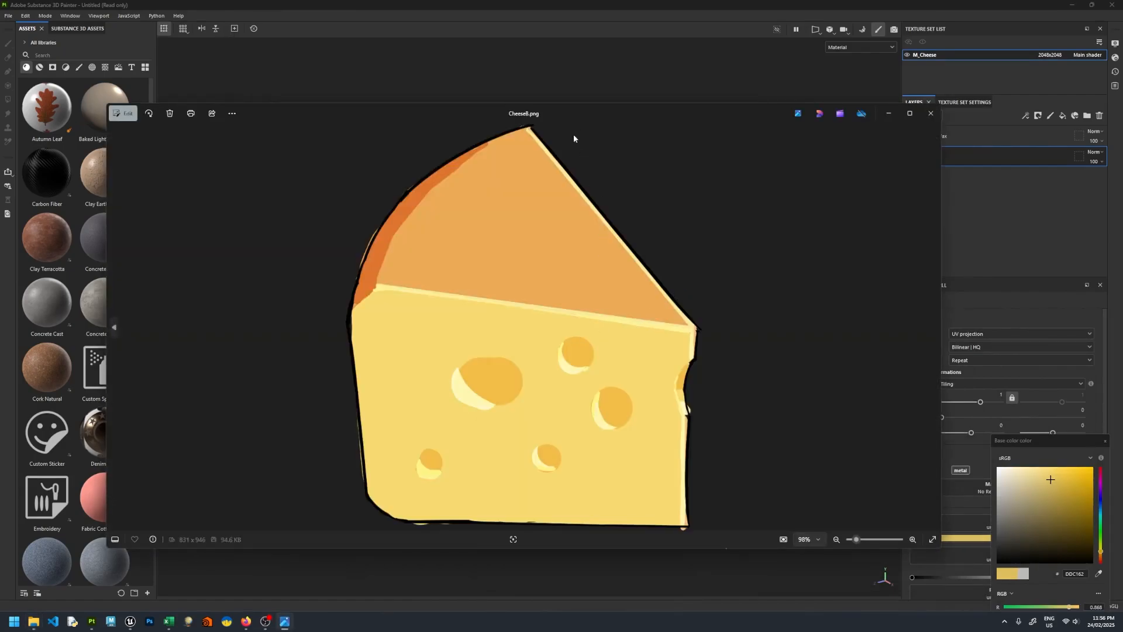
{"action": "left_click", "coordinate": [930, 113]}
{"action": "left_click", "coordinate": [916, 221]}
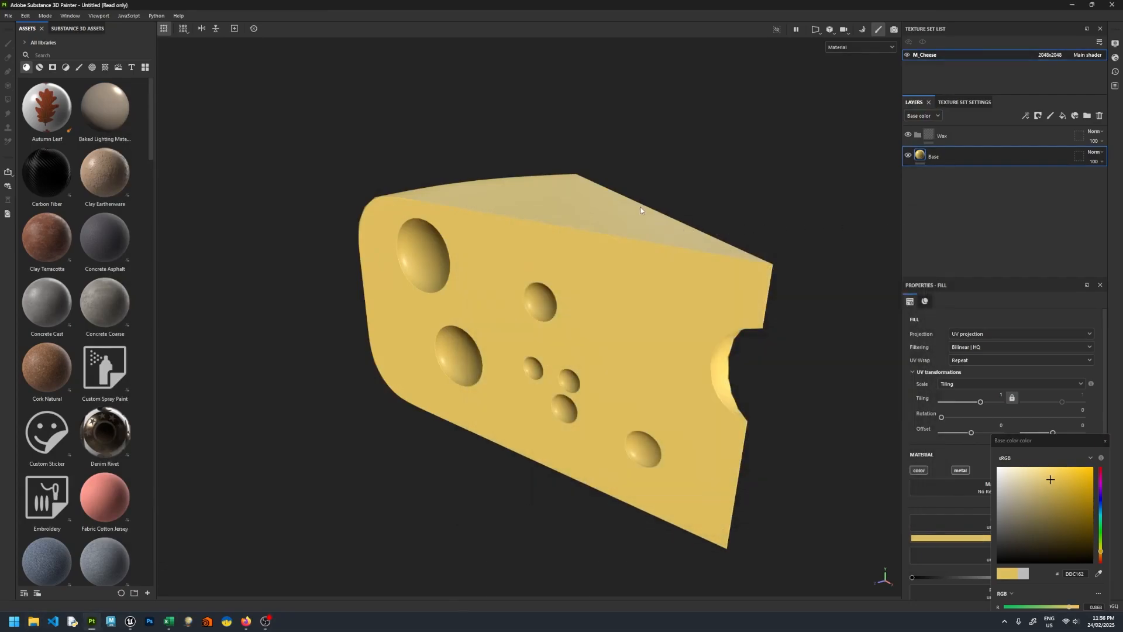
- Adjust the Base layer's base color to a brighter, more saturated golden yellow, about ECC850
{"action": "left_click_drag", "start_coordinate": [1056, 476], "coordinate": [1061, 475]}
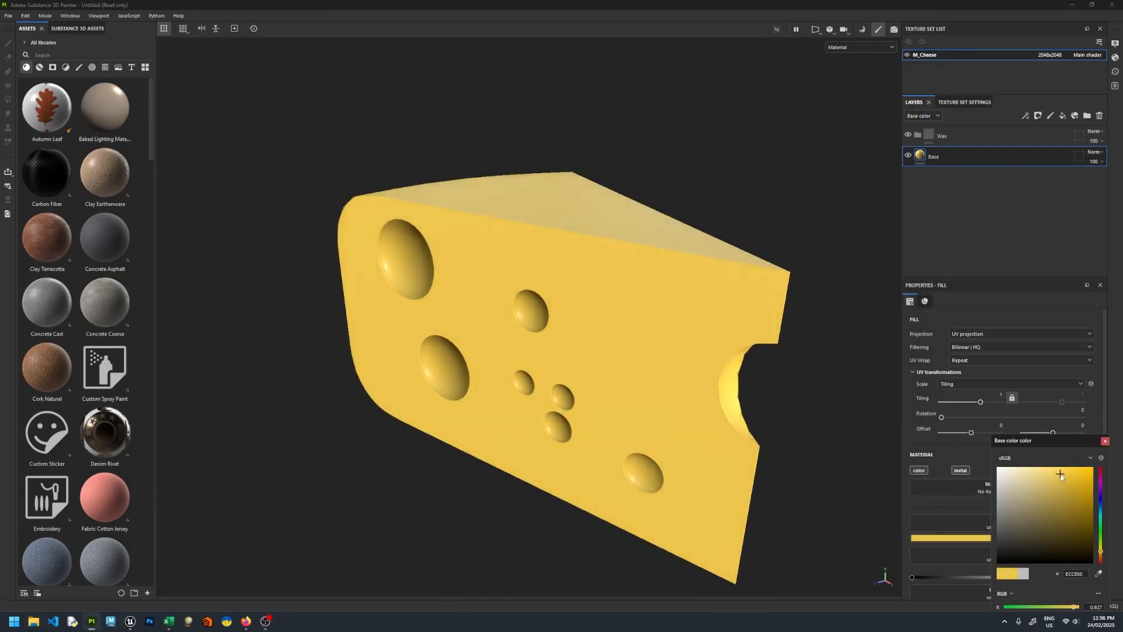
{"action": "left_click", "coordinate": [1105, 441]}
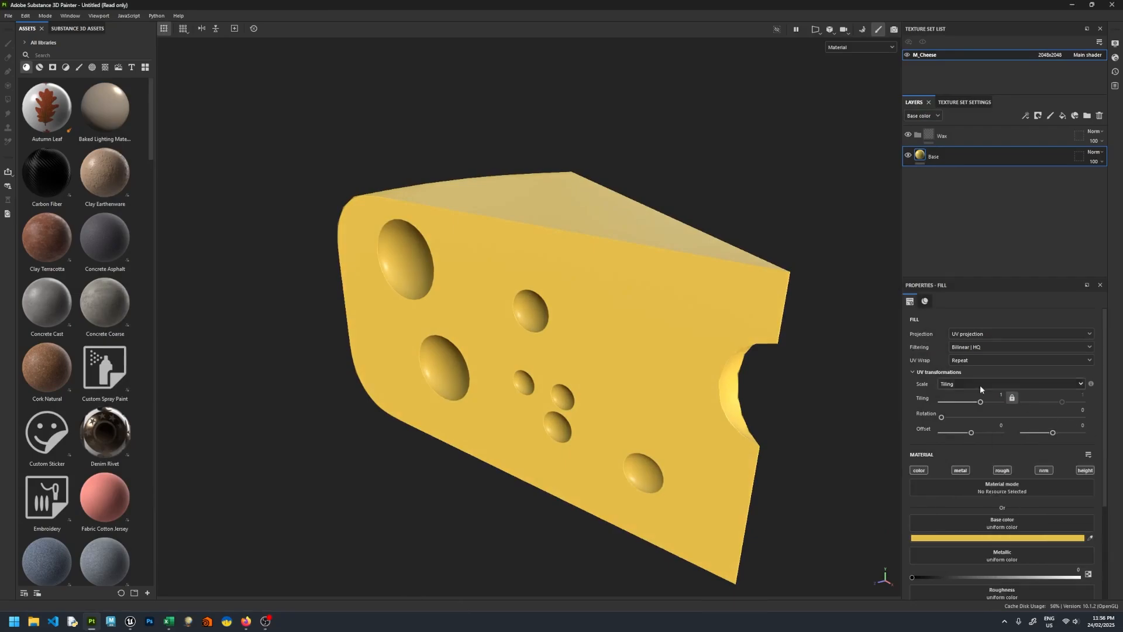
{"action": "left_click_drag", "start_coordinate": [755, 281], "coordinate": [634, 345], "text": "alt"}
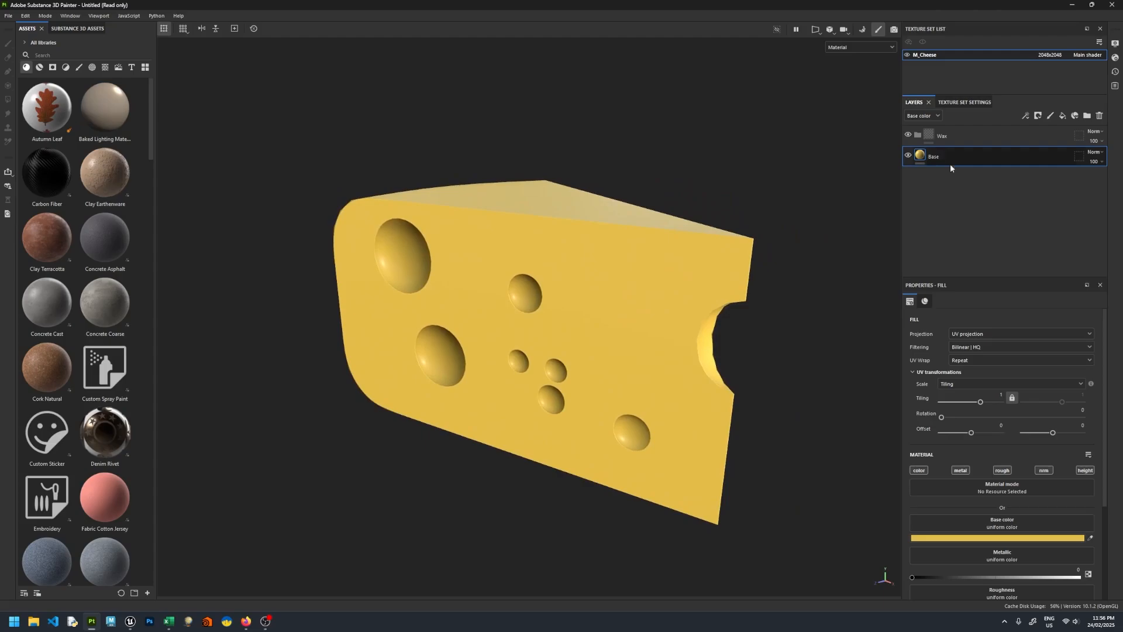
- Add a fill layer named WaxBase inside the Wax folder and set its base color to pure red, FF0000
{"action": "left_click", "coordinate": [1063, 115]}
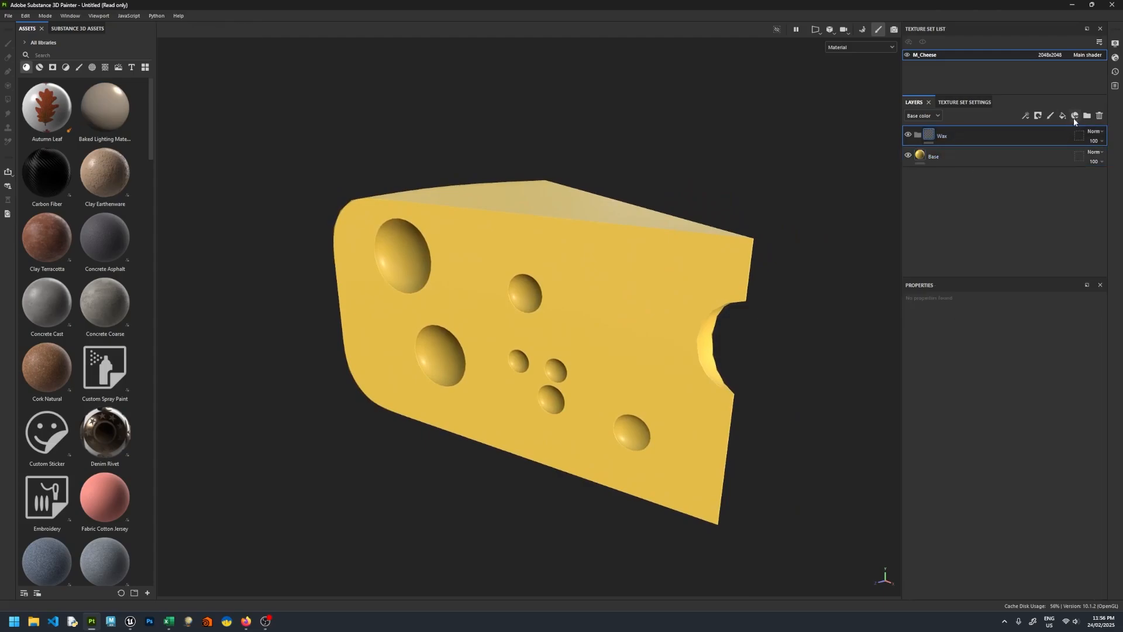
{"action": "double_click", "coordinate": [948, 157]}
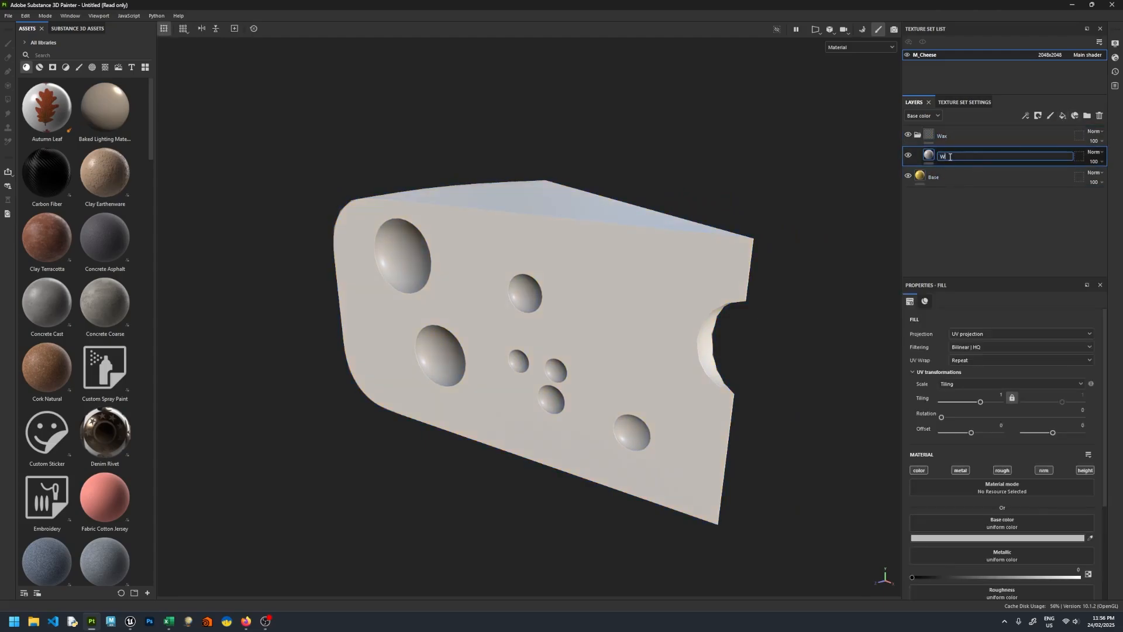
{"action": "type", "text": "WaxBase"}
{"action": "key", "text": "Return"}
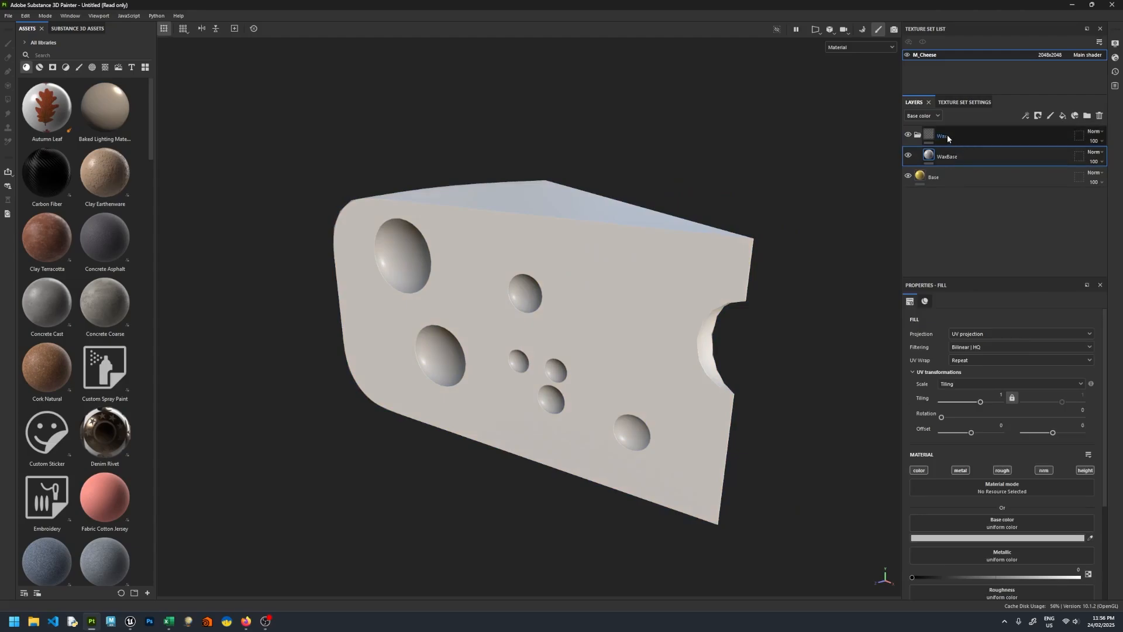
{"action": "left_click", "coordinate": [997, 538]}
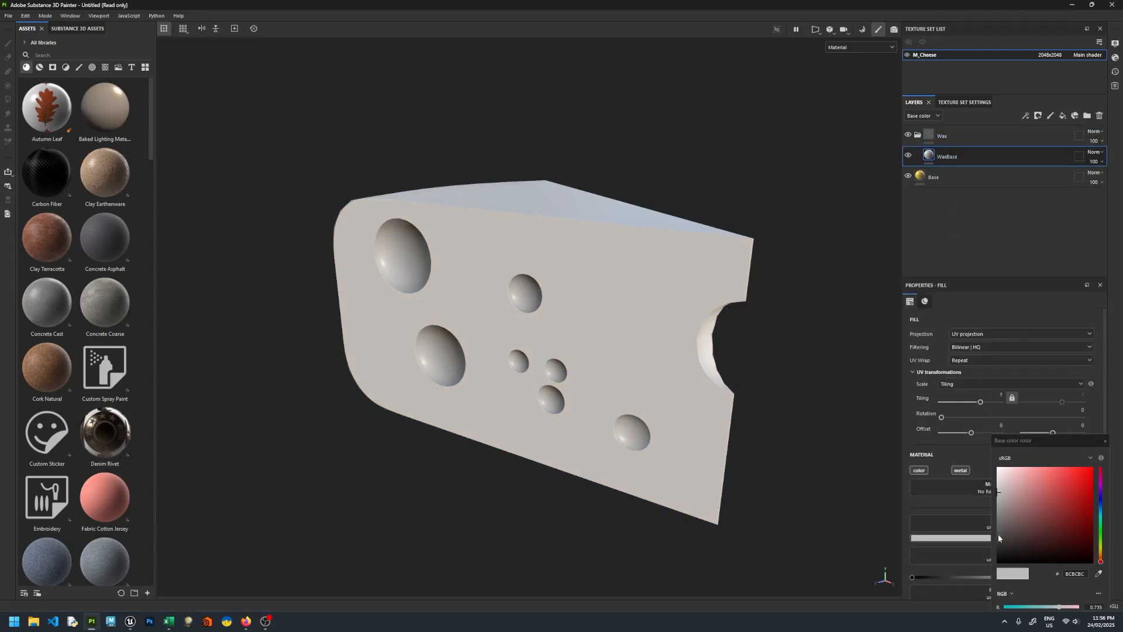
{"action": "left_click_drag", "start_coordinate": [1041, 503], "coordinate": [1108, 443]}
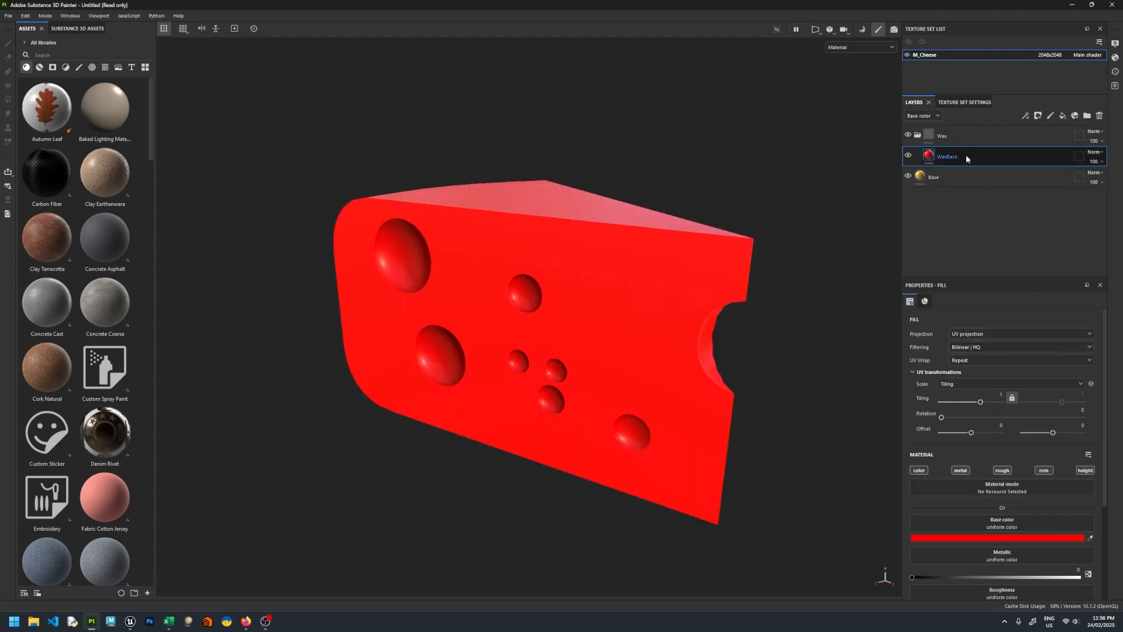
- Add a black mask to the Wax folder and put a paint effect on that mask
{"action": "left_click", "coordinate": [927, 133]}
{"action": "left_click", "coordinate": [1024, 117]}
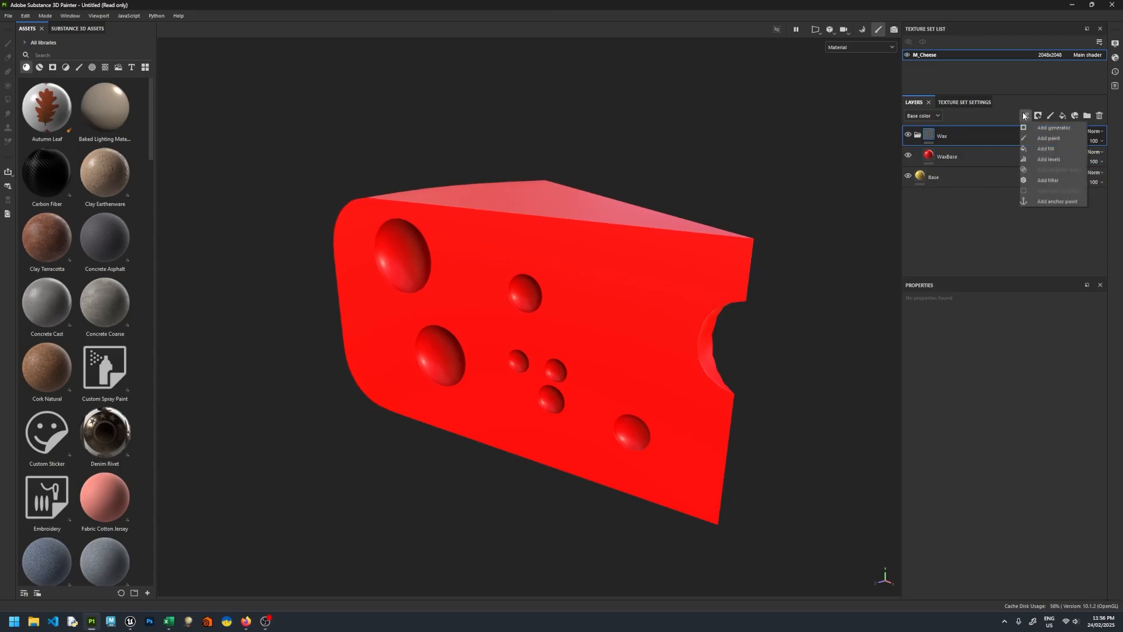
{"action": "left_click", "coordinate": [1038, 115]}
{"action": "left_click", "coordinate": [1050, 138]}
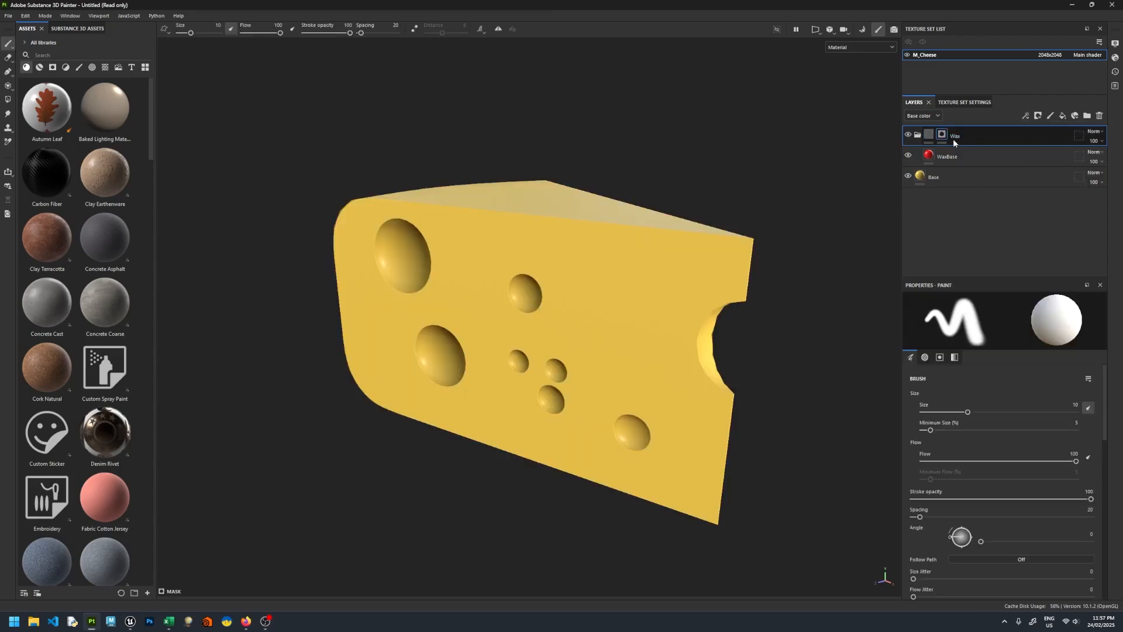
{"action": "left_click", "coordinate": [1025, 116]}
{"action": "left_click", "coordinate": [1040, 135]}
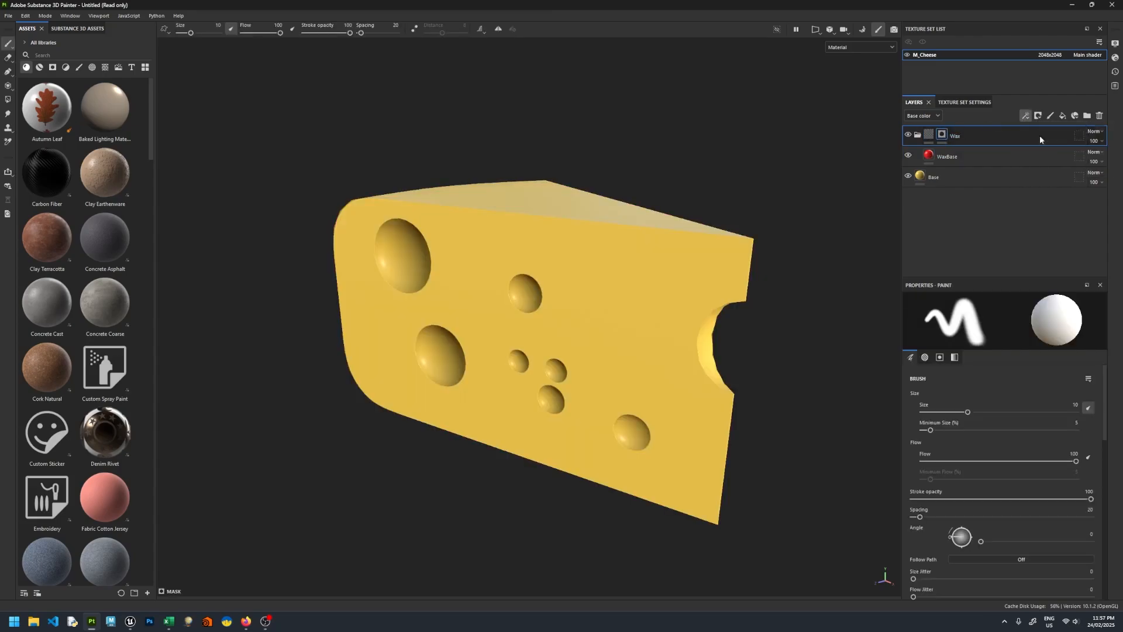
- Show only the 2D UV view and set the brush alignment to UV
{"action": "left_click", "coordinate": [816, 28]}
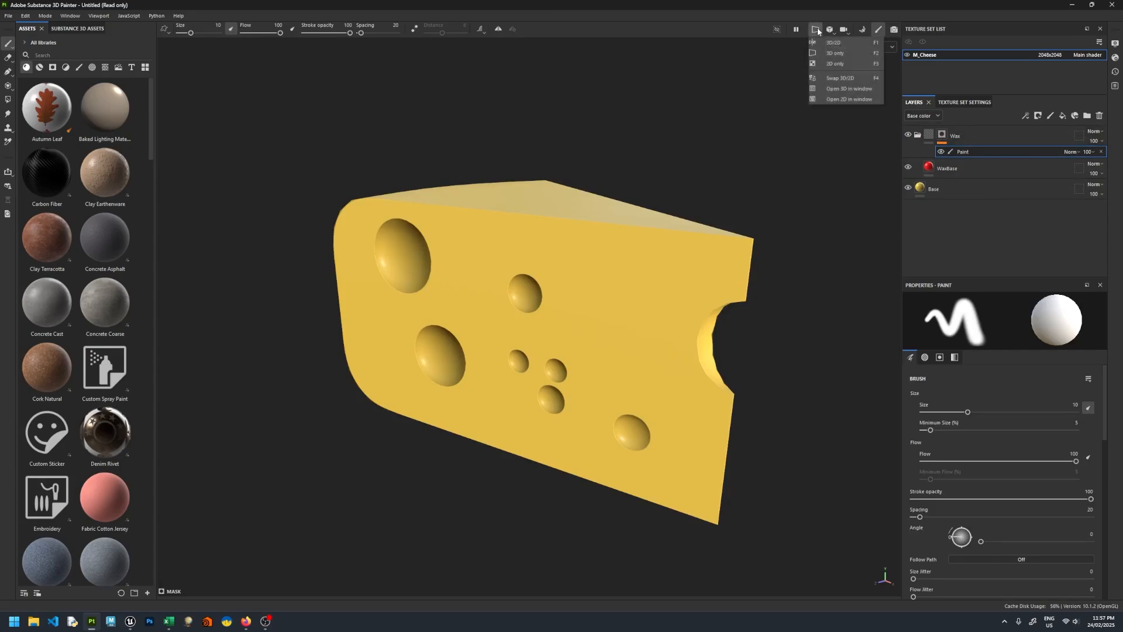
{"action": "left_click", "coordinate": [840, 61]}
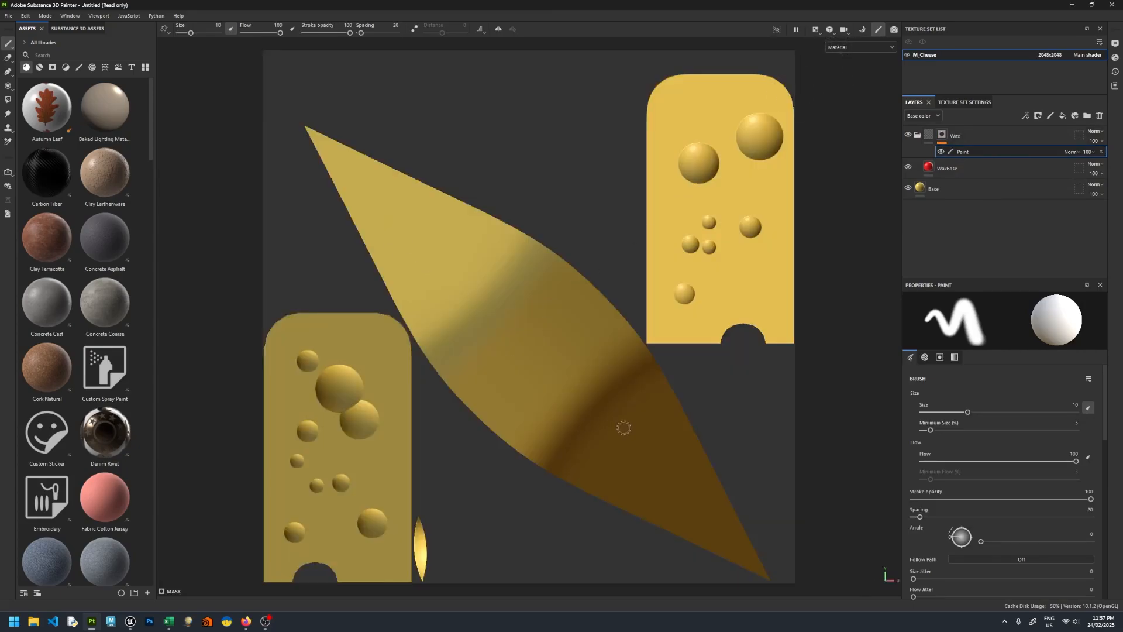
{"action": "scroll", "coordinate": [973, 478], "scroll_direction": "down", "scroll_amount": 3}
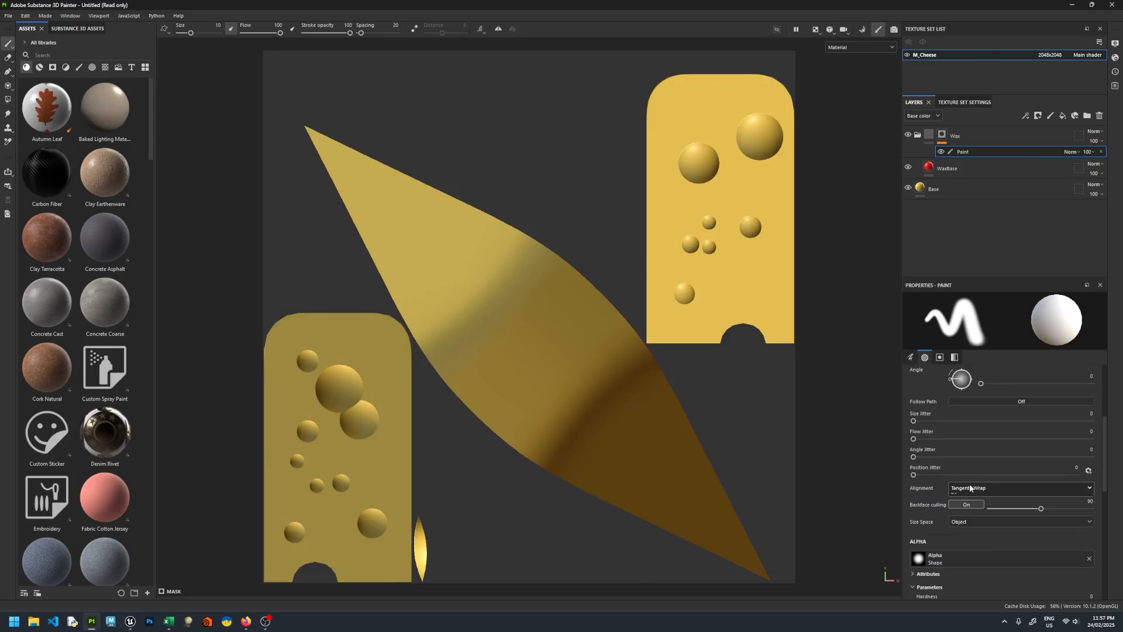
{"action": "left_click", "coordinate": [970, 488]}
{"action": "left_click", "coordinate": [962, 526]}
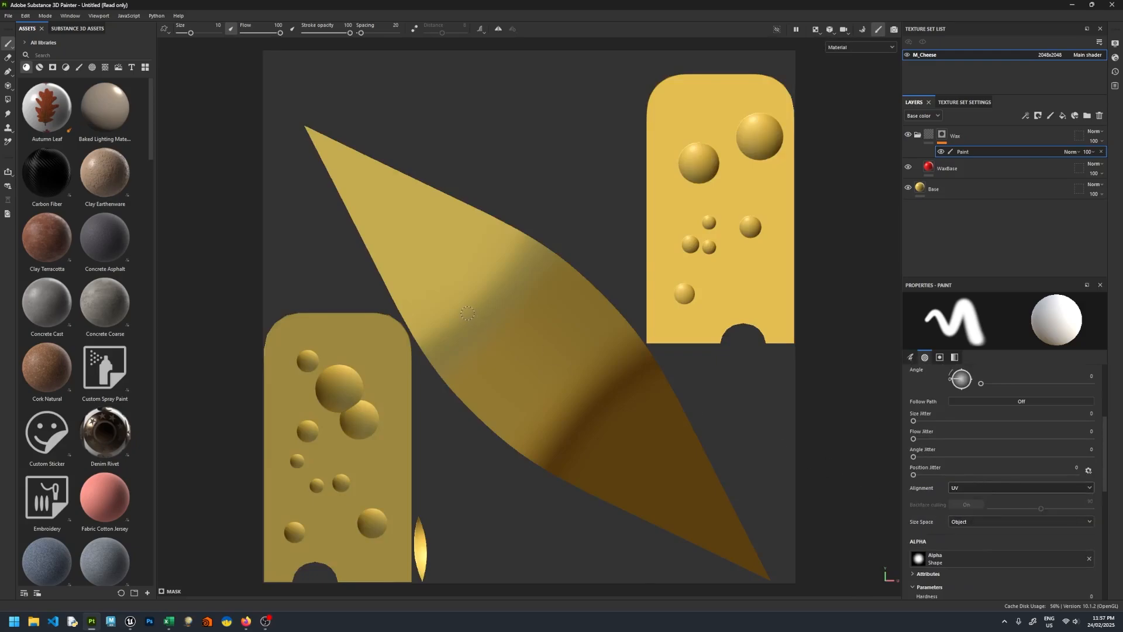
- Paint the Wax mask over the large pointed UV island with a brush size of 54.1, and erase the spill on the neighboring island
{"action": "right_click_drag", "start_coordinate": [467, 314], "coordinate": [542, 314], "text": "ctrl"}
{"action": "mouse_move", "coordinate": [543, 313]}
{"action": "left_mouse_down"}
{"action": "mouse_move", "coordinate": [310, 129]}
{"action": "mouse_move", "coordinate": [561, 281]}
{"action": "mouse_move", "coordinate": [612, 377]}
{"action": "mouse_move", "coordinate": [770, 582]}
{"action": "mouse_move", "coordinate": [602, 459]}
{"action": "mouse_move", "coordinate": [405, 260]}
{"action": "mouse_move", "coordinate": [450, 348]}
{"action": "mouse_move", "coordinate": [549, 409]}
{"action": "mouse_move", "coordinate": [614, 366]}
{"action": "mouse_move", "coordinate": [595, 327]}
{"action": "mouse_move", "coordinate": [765, 546]}
{"action": "mouse_move", "coordinate": [497, 410]}
{"action": "mouse_move", "coordinate": [421, 298]}
{"action": "mouse_move", "coordinate": [357, 169]}
{"action": "mouse_move", "coordinate": [427, 351]}
{"action": "mouse_move", "coordinate": [534, 426]}
{"action": "mouse_move", "coordinate": [418, 293]}
{"action": "left_mouse_up"}
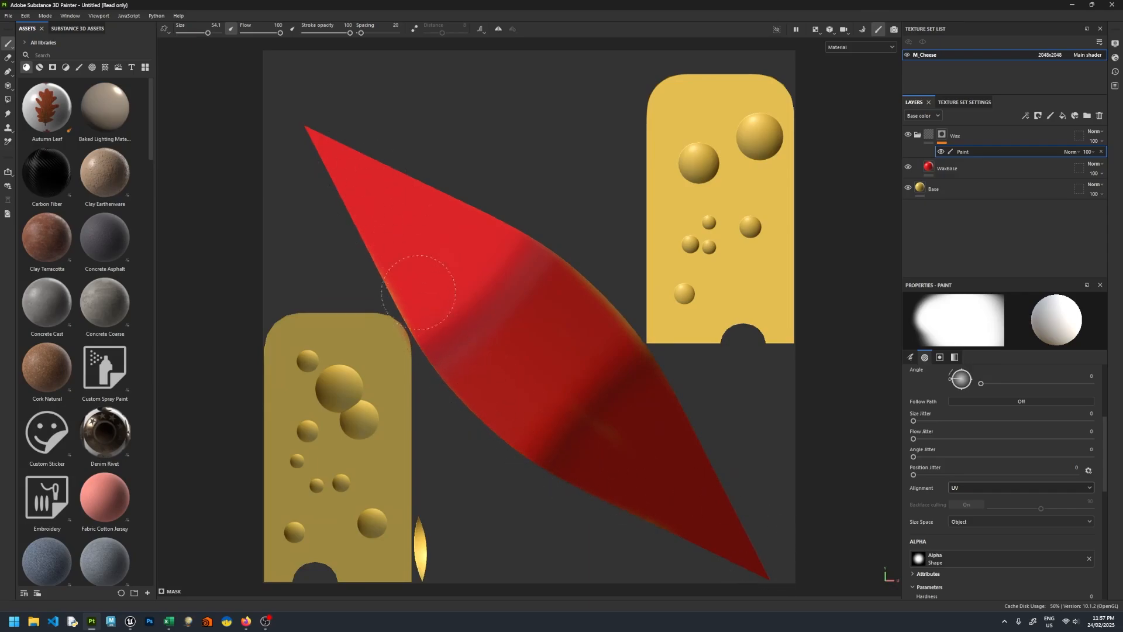
{"action": "mouse_move", "coordinate": [511, 245]}
{"action": "left_mouse_down"}
{"action": "mouse_move", "coordinate": [594, 316]}
{"action": "mouse_move", "coordinate": [743, 508]}
{"action": "left_mouse_up"}
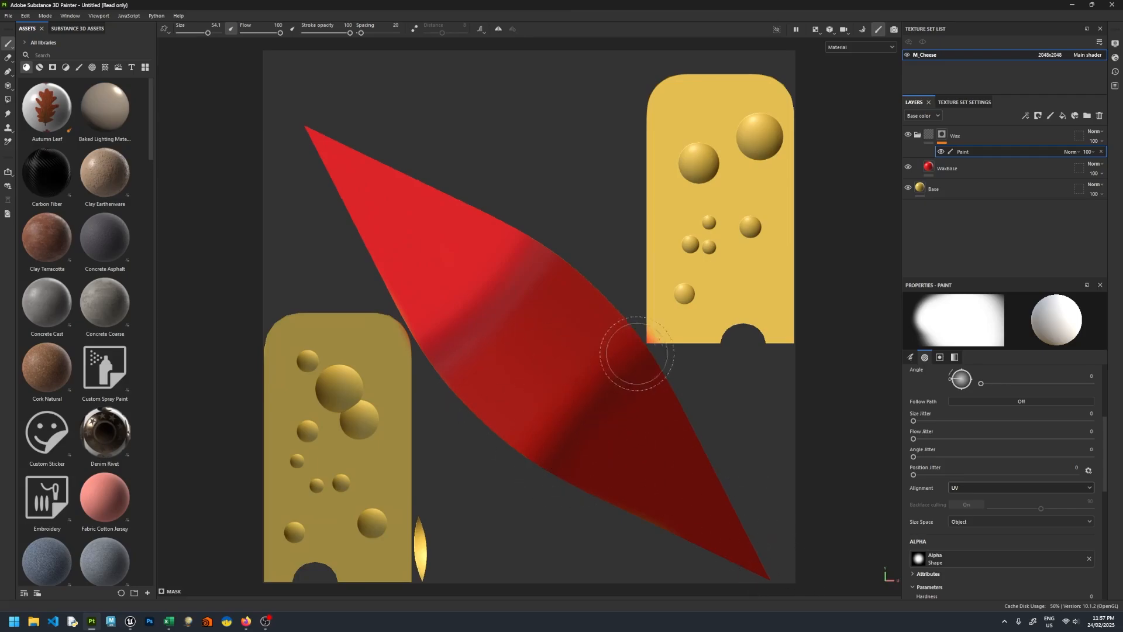
{"action": "key", "text": "e"}
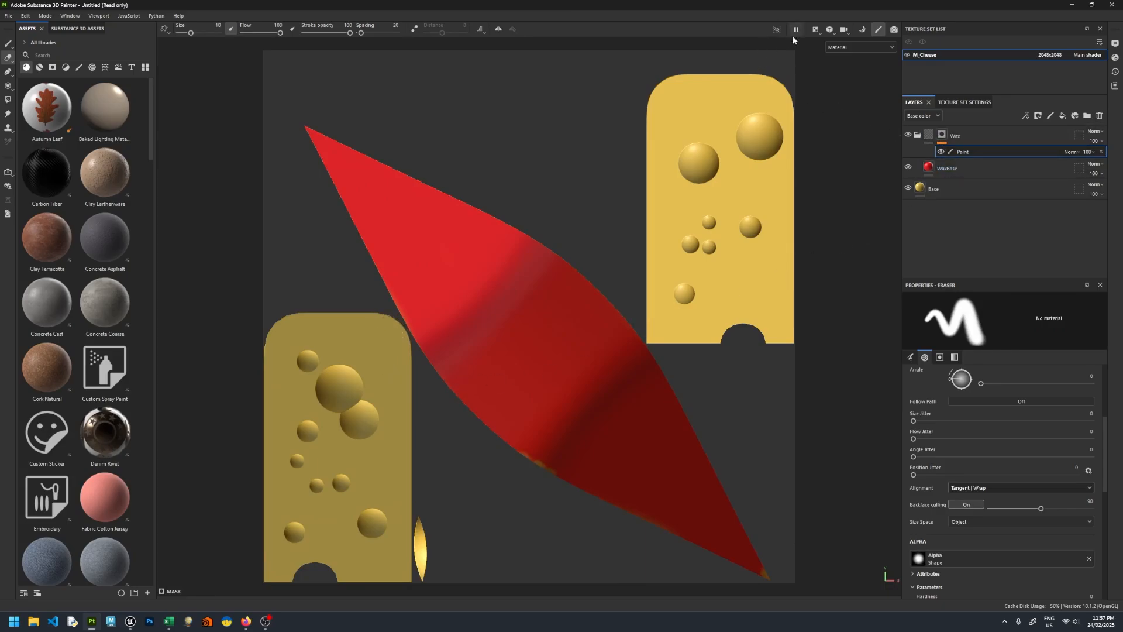
- Return to the 3D-only view and inspect the painted wax area around the cheese's upper edge
{"action": "left_click", "coordinate": [817, 30]}
{"action": "left_click", "coordinate": [836, 53]}
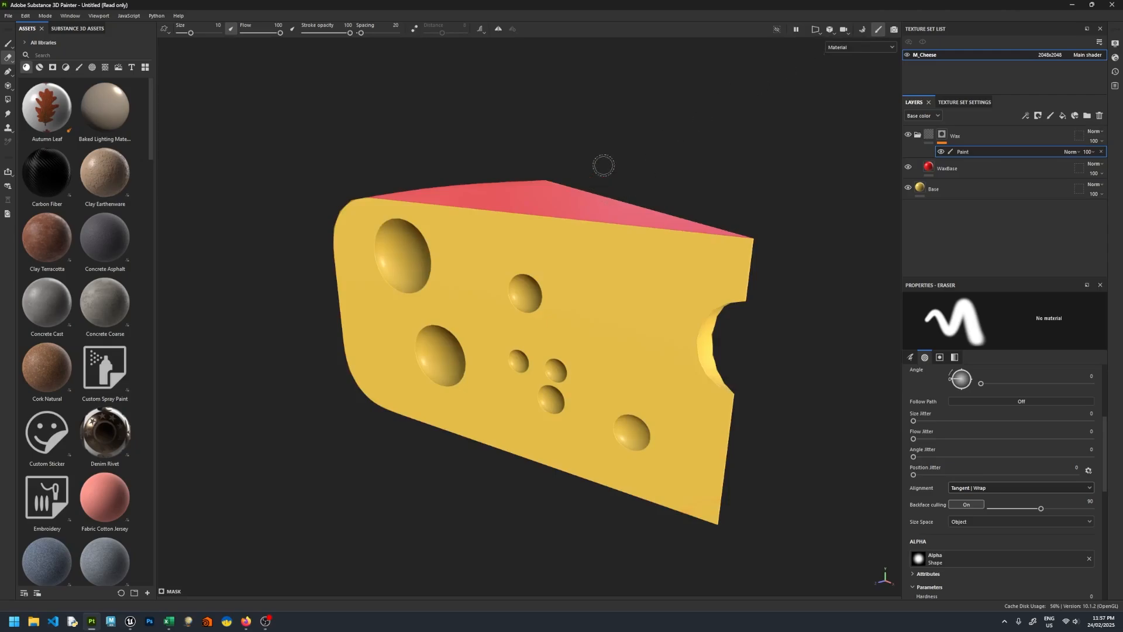
{"action": "left_click_drag", "start_coordinate": [604, 166], "coordinate": [689, 201], "text": "alt"}
{"action": "scroll", "coordinate": [690, 200], "scroll_direction": "up", "scroll_amount": 5}
{"action": "scroll", "coordinate": [634, 175], "scroll_direction": "down", "scroll_amount": 5}
{"action": "left_click_drag", "start_coordinate": [635, 175], "coordinate": [608, 180], "text": "alt"}
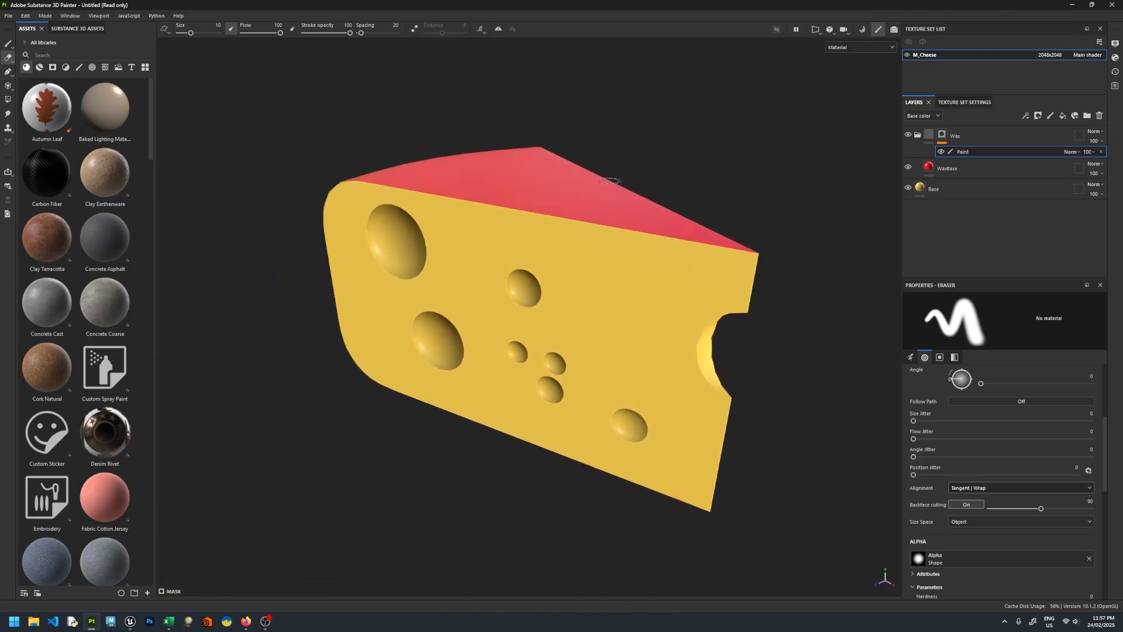
- Add a Blur filter above the paint effect on the Wax folder's mask
{"action": "left_click", "coordinate": [1026, 116]}
{"action": "left_click", "coordinate": [1060, 178]}
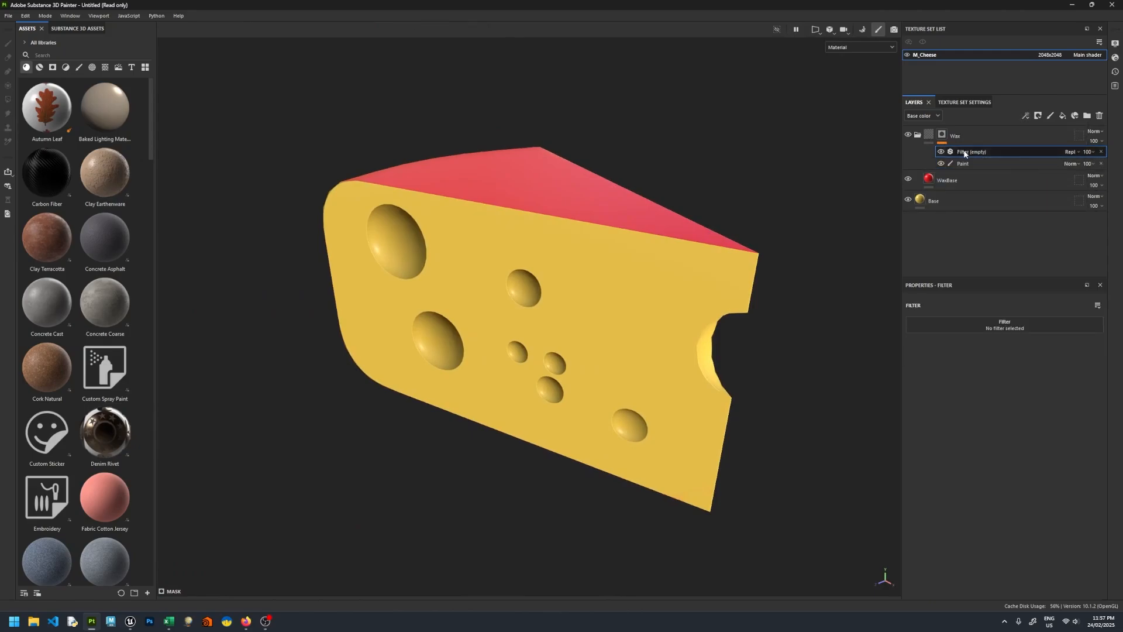
{"action": "left_click", "coordinate": [1009, 326]}
{"action": "left_click", "coordinate": [1081, 365]}
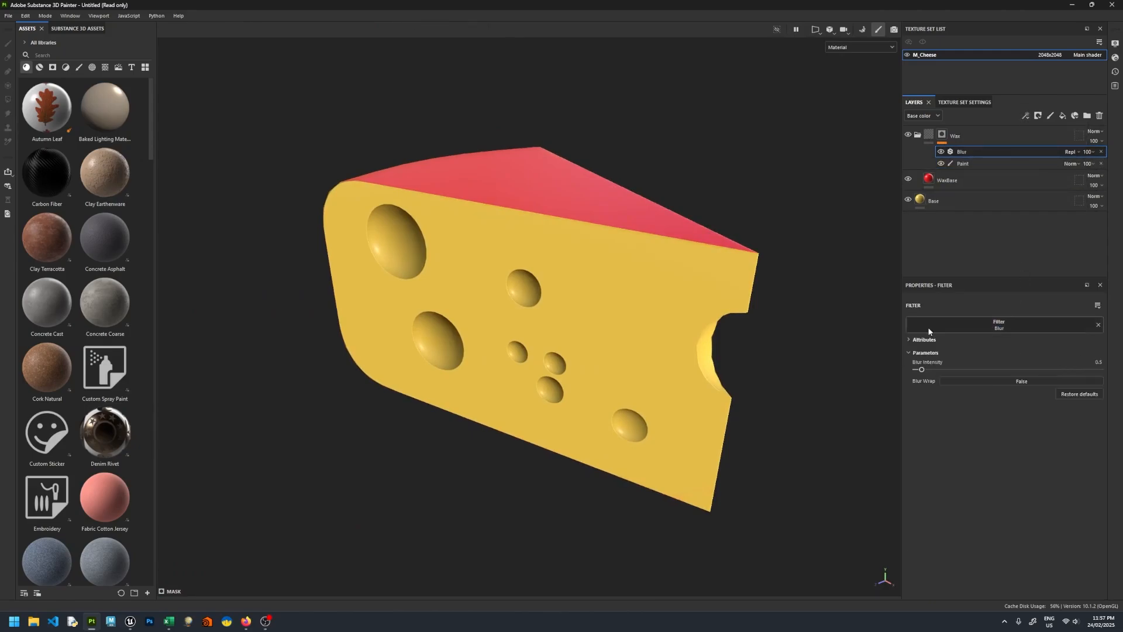
- Set the mask filter's blur intensity to 1 to soften the wax edge
{"action": "scroll", "coordinate": [651, 294], "scroll_direction": "up", "scroll_amount": 6}
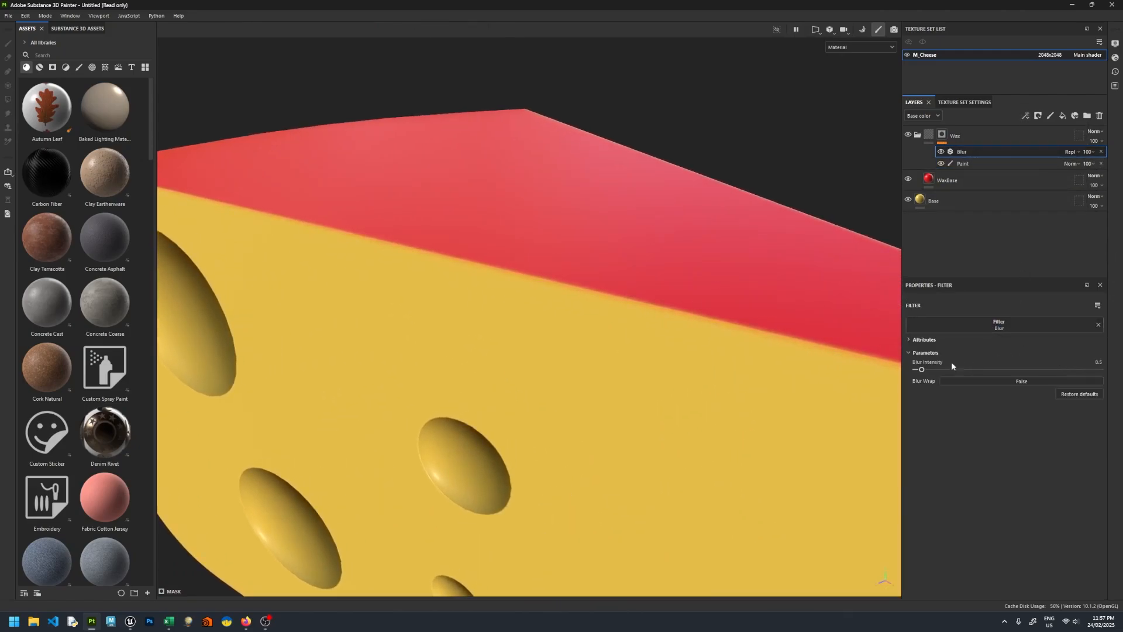
{"action": "mouse_move", "coordinate": [921, 369]}
{"action": "left_mouse_down"}
{"action": "mouse_move", "coordinate": [1028, 369]}
{"action": "mouse_move", "coordinate": [897, 369]}
{"action": "mouse_move", "coordinate": [933, 371]}
{"action": "left_mouse_up"}
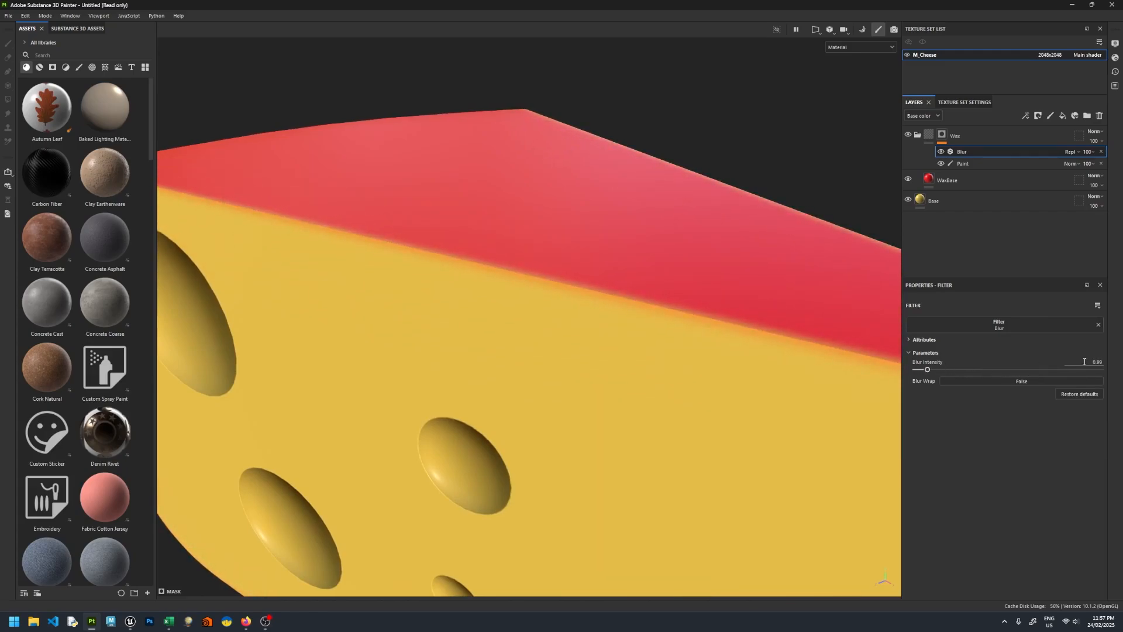
{"action": "scroll", "coordinate": [398, 243], "scroll_direction": "down", "scroll_amount": 5}
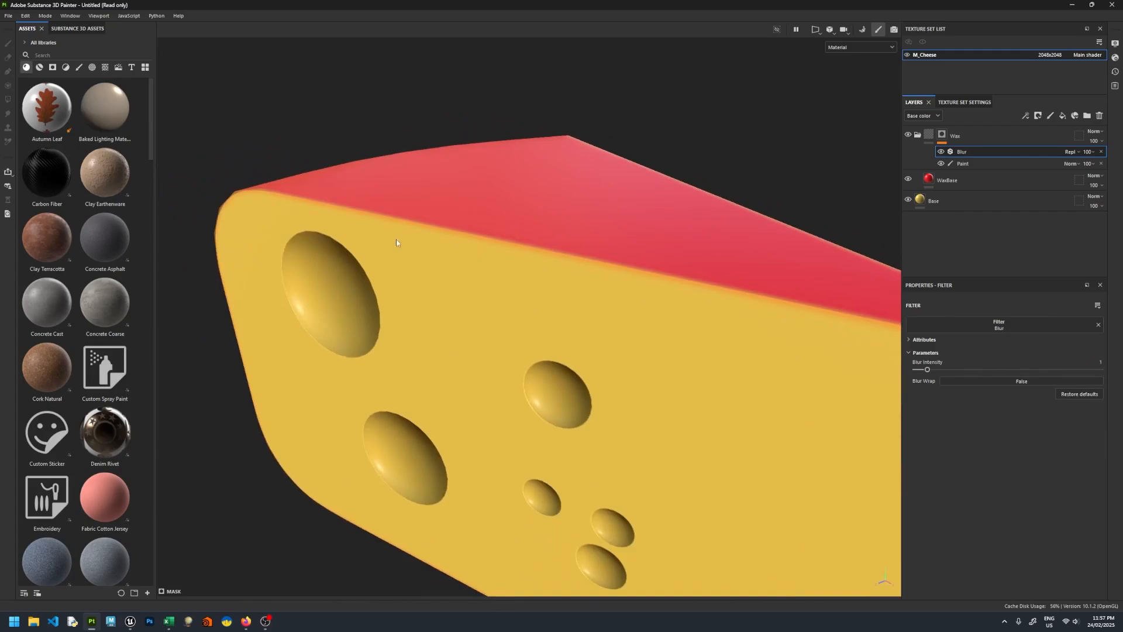
{"action": "left_click_drag", "start_coordinate": [397, 243], "coordinate": [538, 252], "text": "alt"}
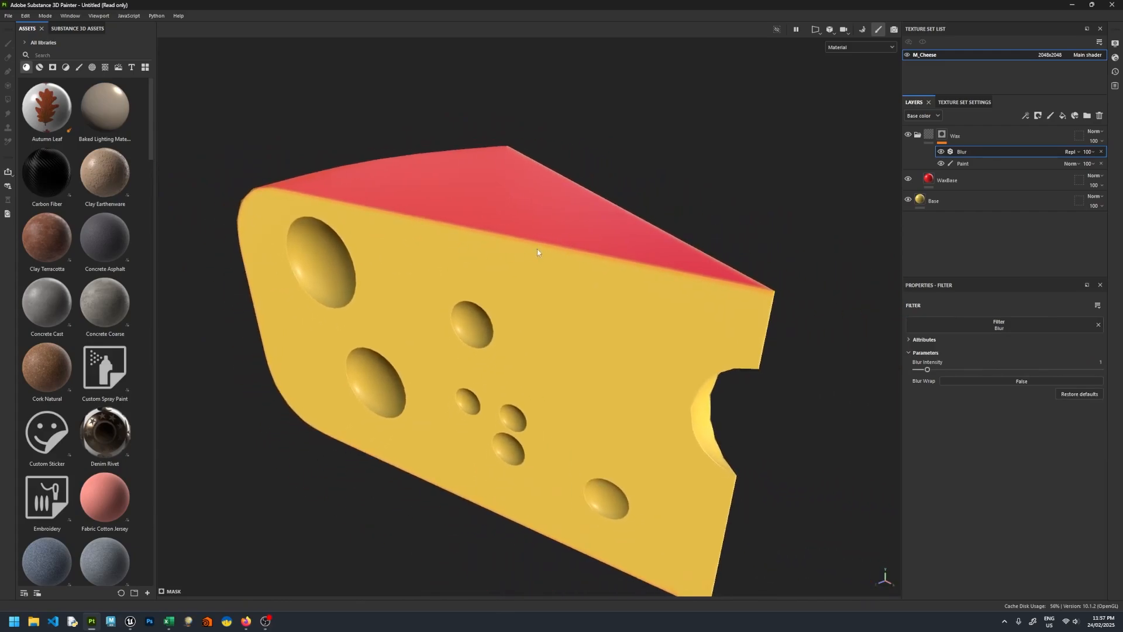
- Change the WaxBase layer's base color to orange, FF980D
{"action": "left_click", "coordinate": [947, 181]}
{"action": "scroll", "coordinate": [971, 456], "scroll_direction": "down", "scroll_amount": 1}
{"action": "left_click", "coordinate": [998, 486]}
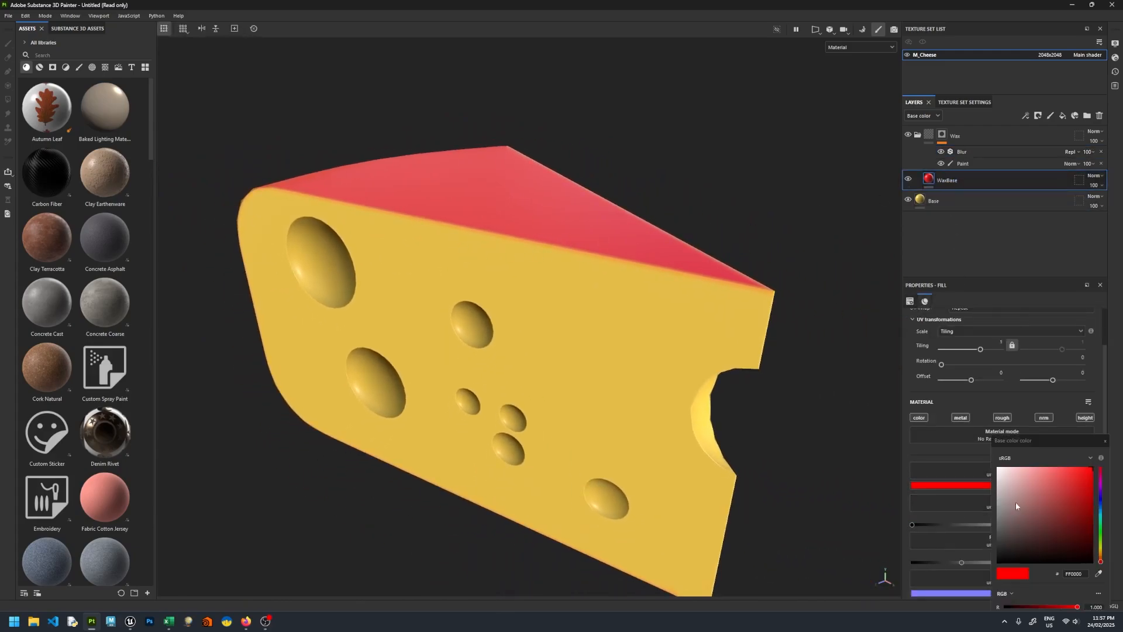
{"action": "left_click_drag", "start_coordinate": [1100, 546], "coordinate": [1101, 555]}
{"action": "left_click_drag", "start_coordinate": [1063, 496], "coordinate": [1089, 466]}
{"action": "left_click_drag", "start_coordinate": [830, 418], "coordinate": [592, 359], "text": "alt"}
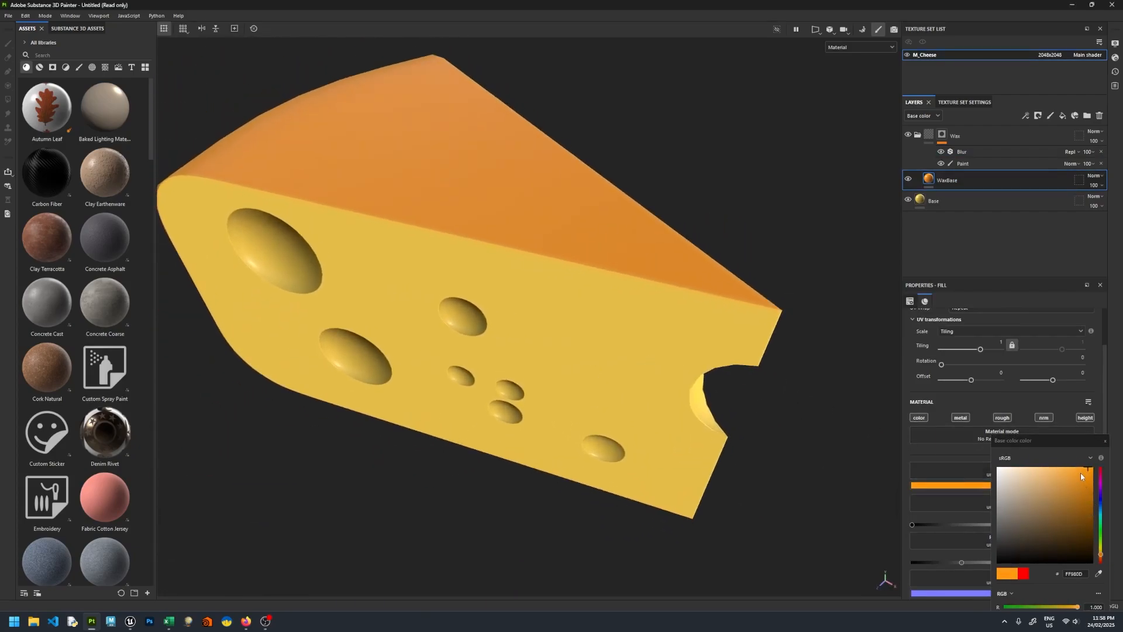
- Shift the WaxBase layer's base color to a deeper orange, FF8815, and check it on the cheese
{"action": "left_click_drag", "start_coordinate": [1081, 476], "coordinate": [1085, 458]}
{"action": "left_click_drag", "start_coordinate": [1105, 558], "coordinate": [1102, 559]}
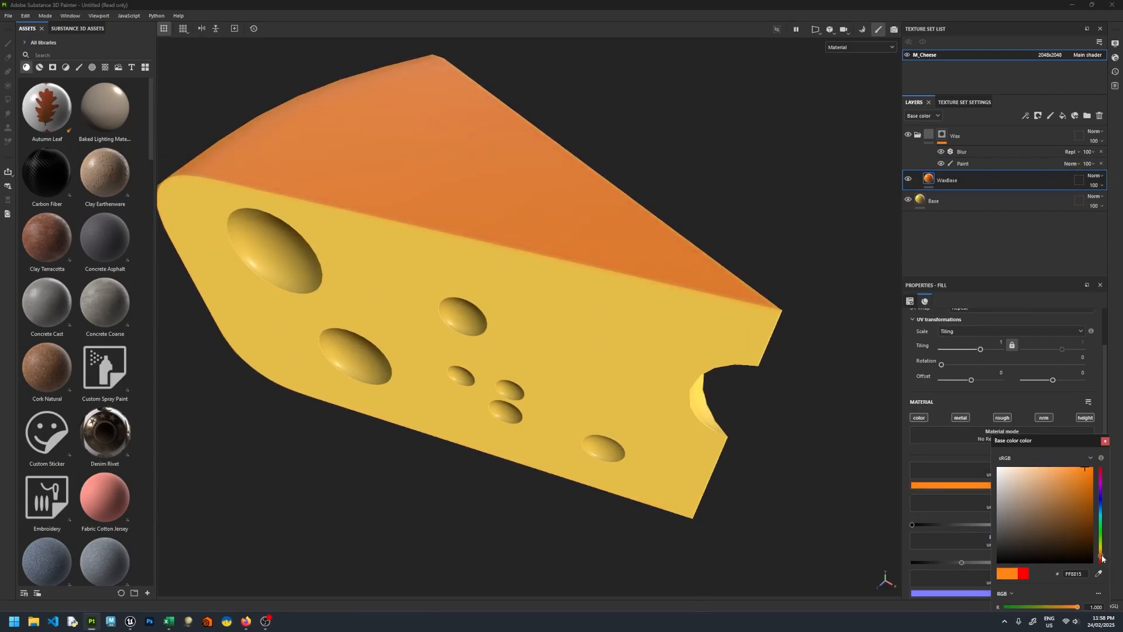
{"action": "left_click_drag", "start_coordinate": [731, 304], "coordinate": [598, 276], "text": "alt"}
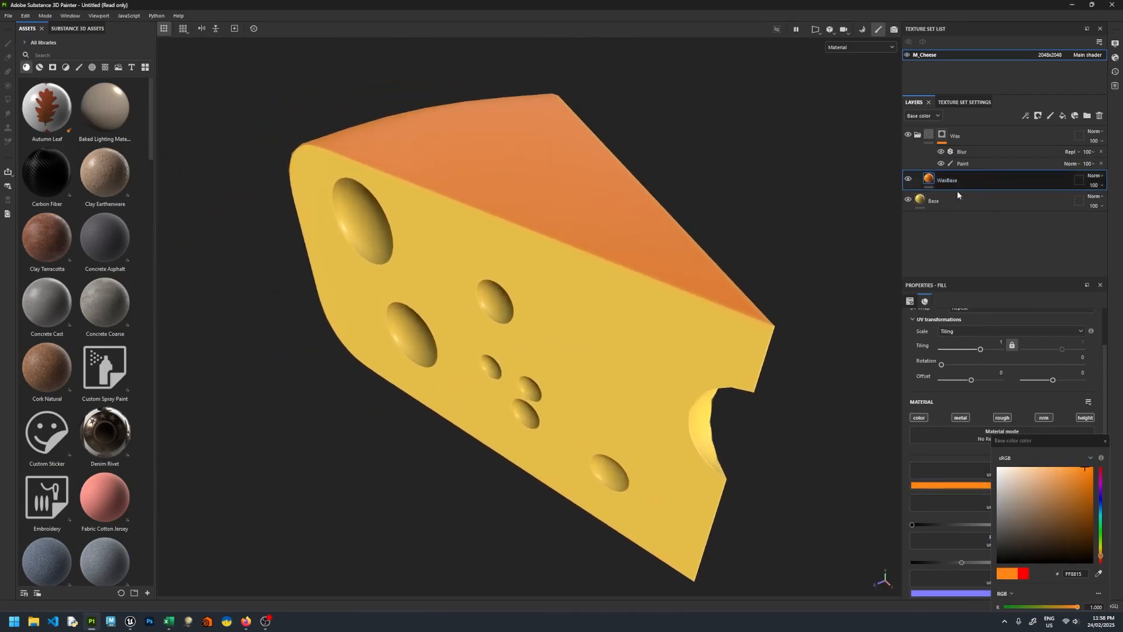
- Add a fill layer named WaxVariation above WaxBase in the Wax folder and make its base color pure red
{"action": "left_click", "coordinate": [1063, 115]}
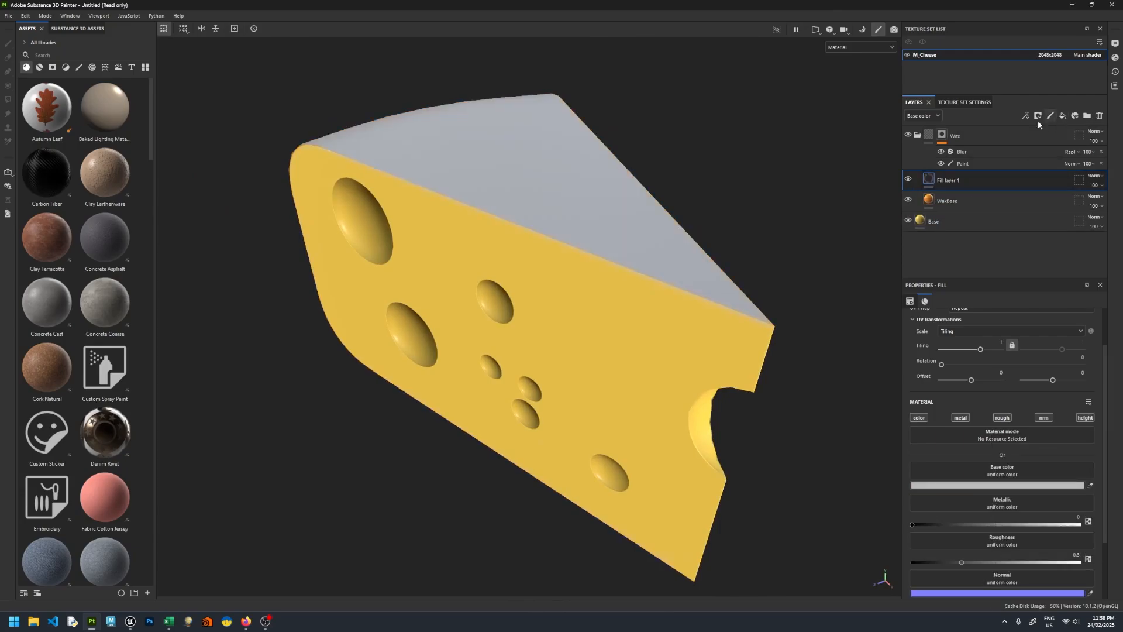
{"action": "double_click", "coordinate": [948, 181]}
{"action": "type", "text": "WaxVa"}
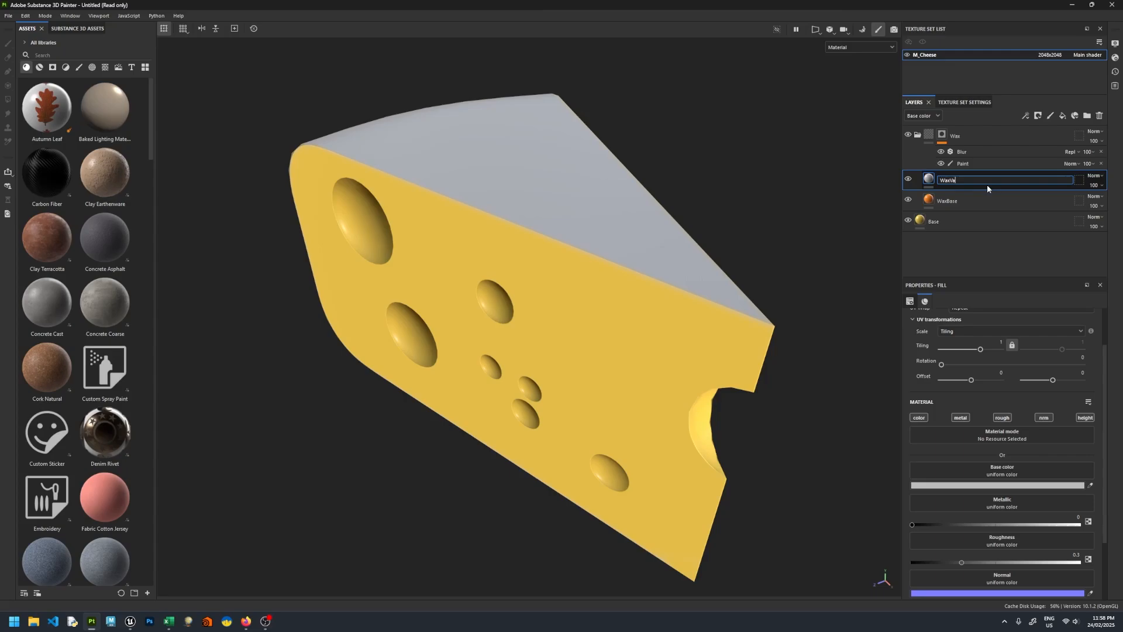
{"action": "type", "text": "riation"}
{"action": "key", "text": "Return"}
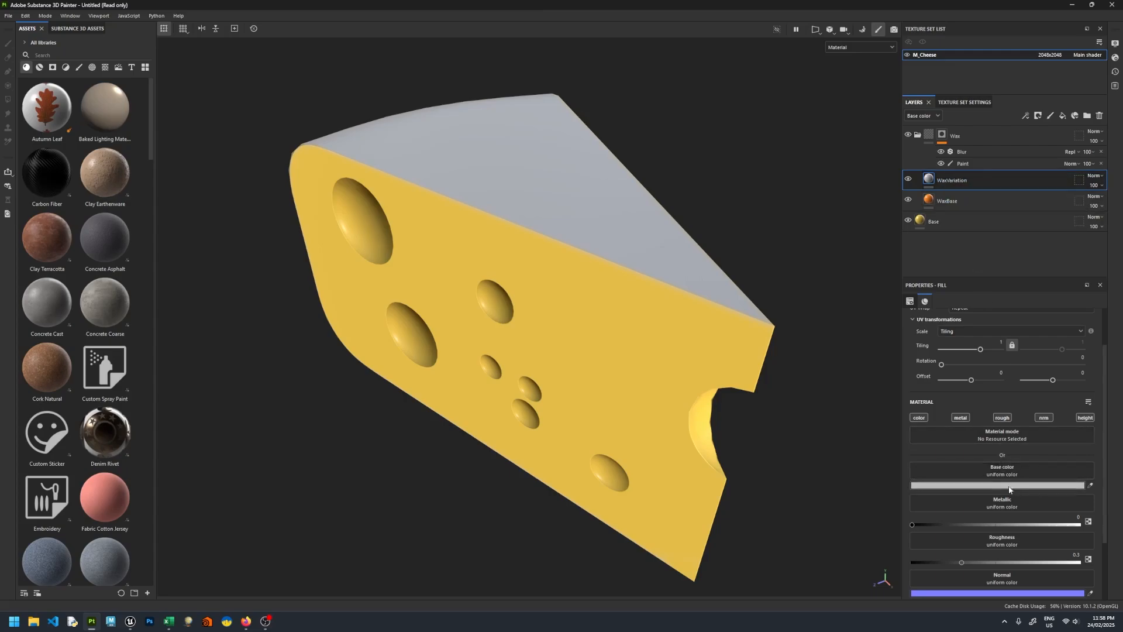
{"action": "left_click", "coordinate": [1009, 485]}
{"action": "left_click_drag", "start_coordinate": [1030, 491], "coordinate": [1106, 445]}
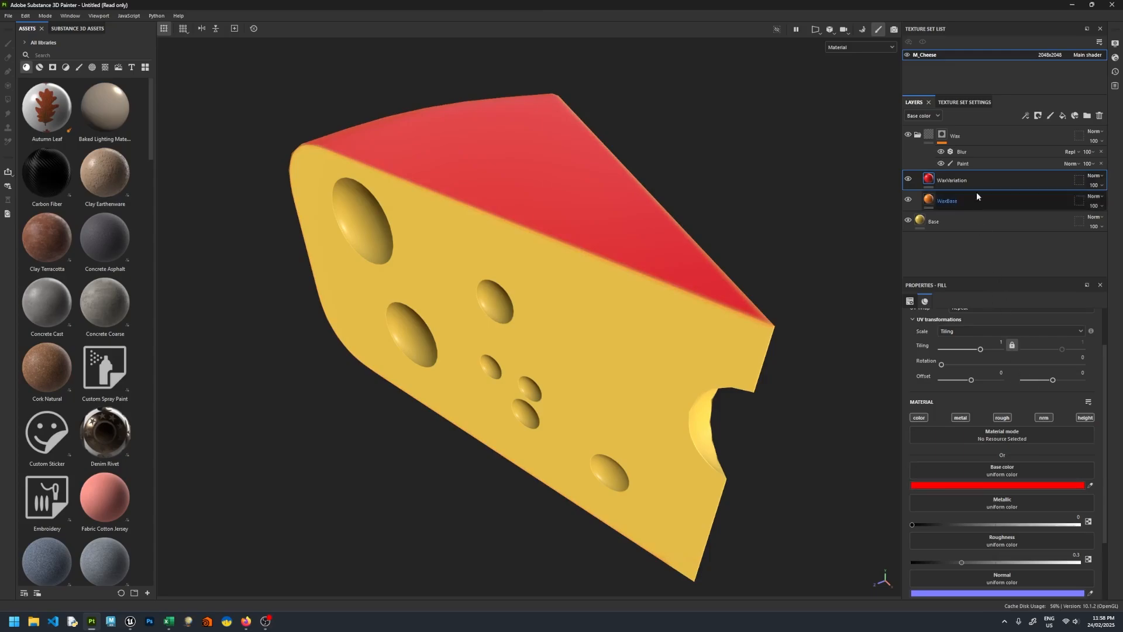
- Give the WaxVariation layer a black mask and add a fill to it using the 3D Ridged Noise Fractal texture
{"action": "left_click", "coordinate": [1039, 115]}
{"action": "left_click", "coordinate": [1047, 138]}
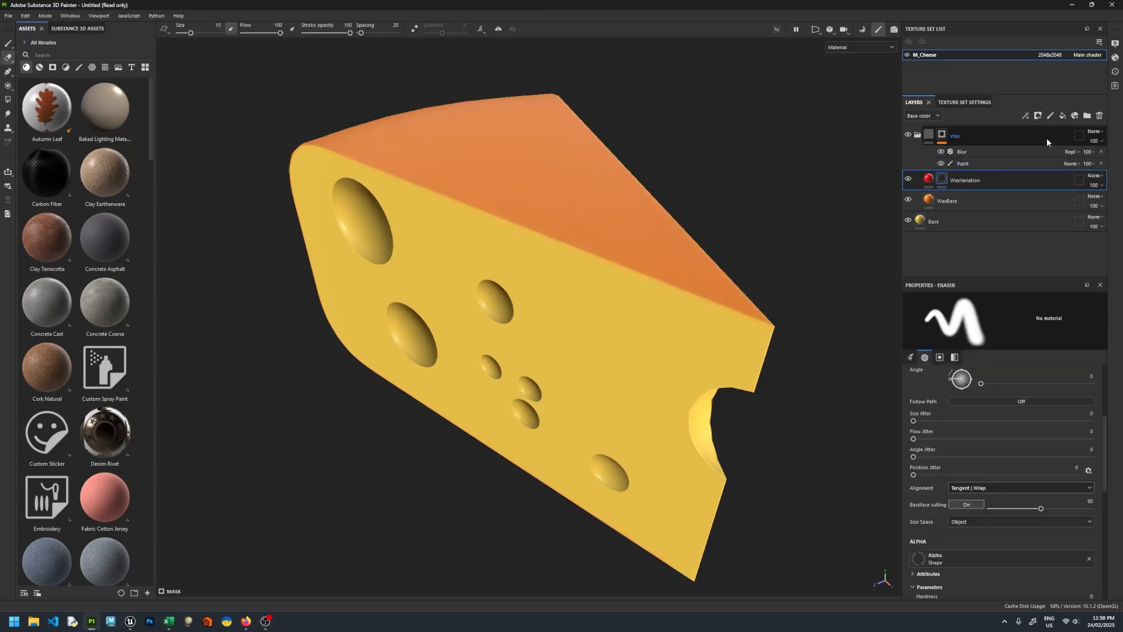
{"action": "left_click", "coordinate": [1027, 116]}
{"action": "left_click", "coordinate": [1050, 152]}
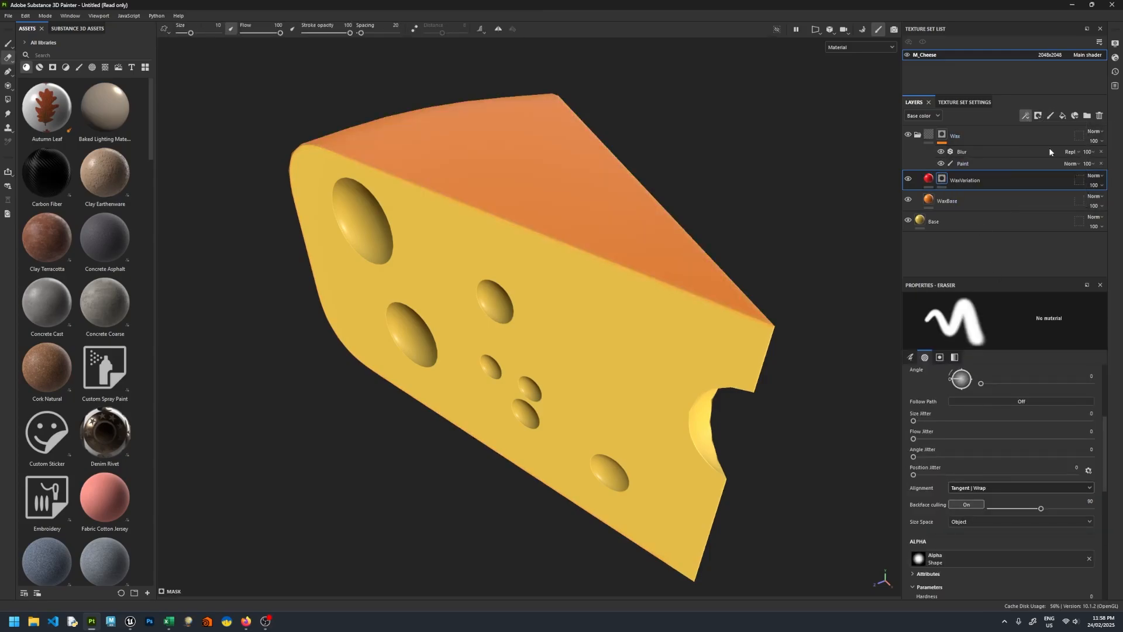
{"action": "left_click", "coordinate": [1011, 427]}
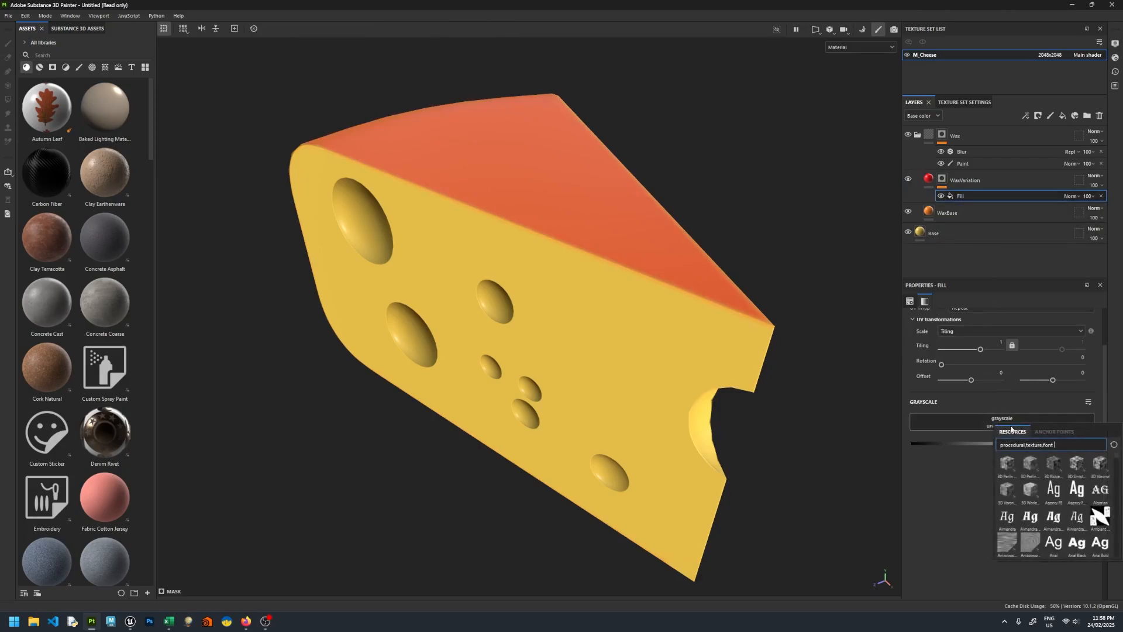
{"action": "left_click", "coordinate": [1052, 464]}
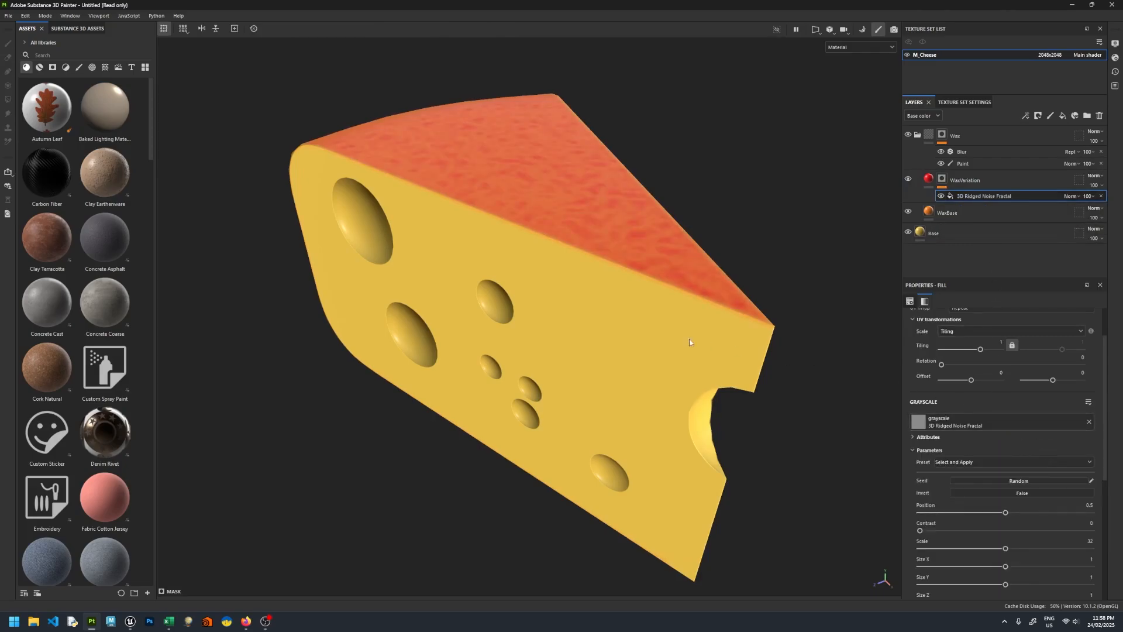
- Set the mask's ridged noise to a scale of about 8.86 and a position of about 0.38
{"action": "mouse_move", "coordinate": [690, 342]}
{"action": "left_mouse_down", "text": "alt"}
{"action": "mouse_move", "coordinate": [835, 299]}
{"action": "mouse_move", "coordinate": [677, 328]}
{"action": "left_mouse_up", "text": "alt"}
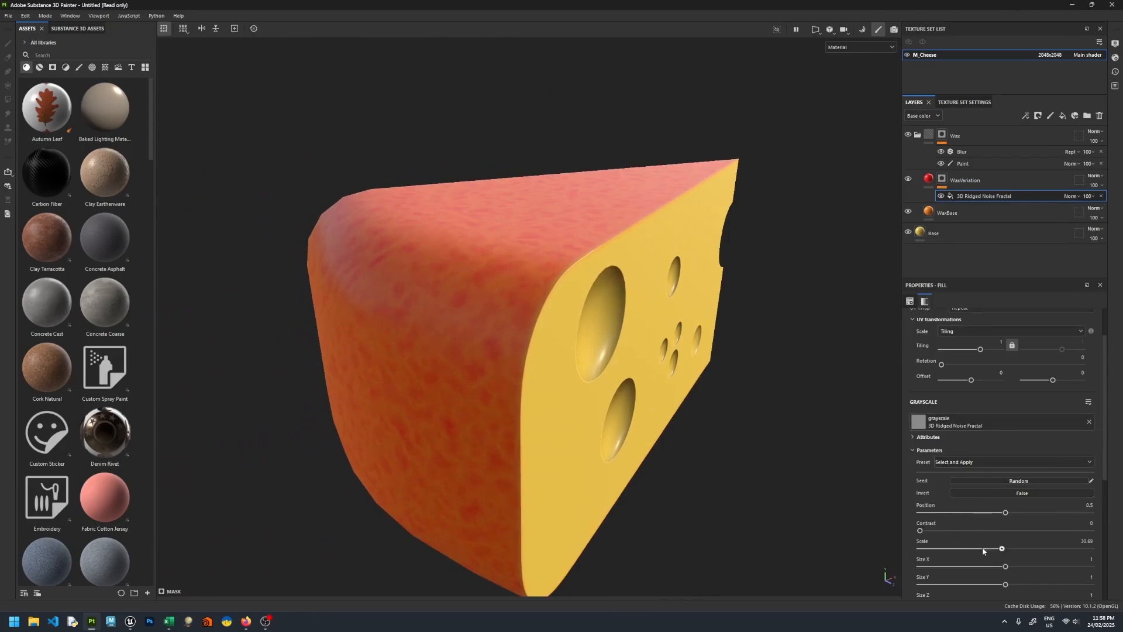
{"action": "left_click_drag", "start_coordinate": [983, 550], "coordinate": [944, 550]}
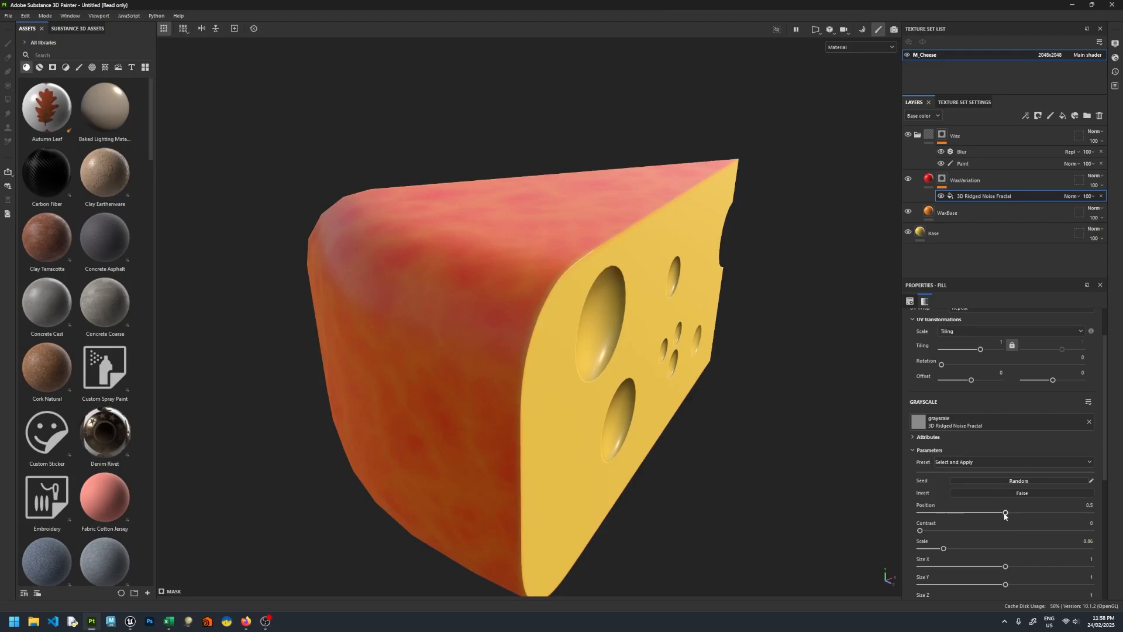
{"action": "mouse_move", "coordinate": [1004, 513]}
{"action": "left_mouse_down"}
{"action": "mouse_move", "coordinate": [962, 513]}
{"action": "mouse_move", "coordinate": [997, 513]}
{"action": "mouse_move", "coordinate": [985, 513]}
{"action": "left_mouse_up"}
- Set the WaxVariation layer's height to 0.3 and change its base color to yellowish orange, FFA100
{"action": "left_click", "coordinate": [929, 179]}
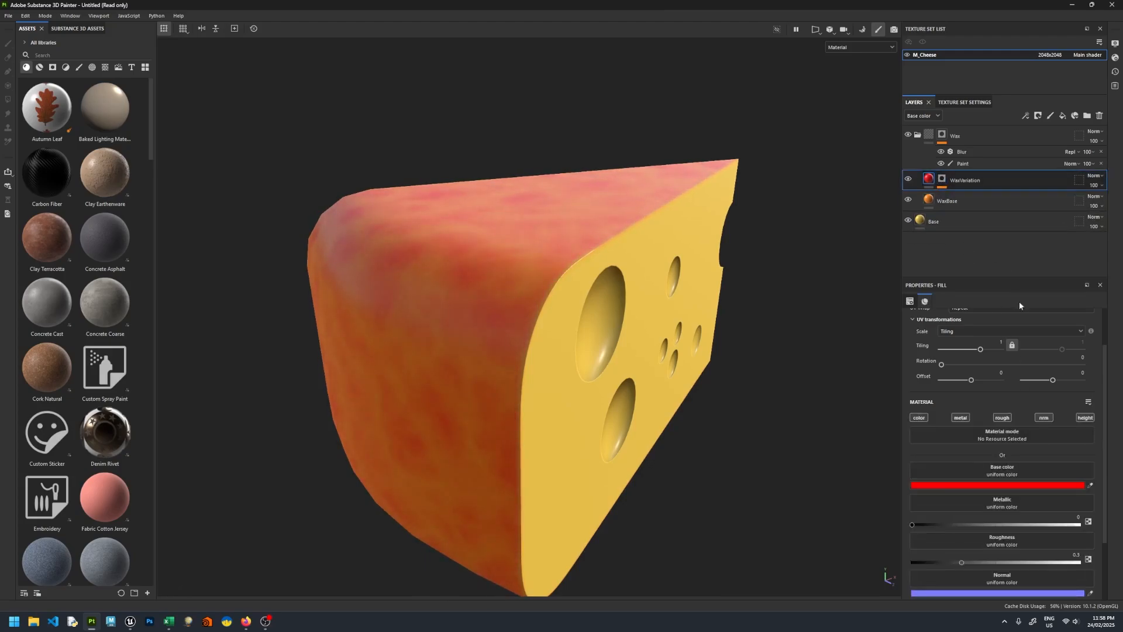
{"action": "scroll", "coordinate": [1021, 514], "scroll_direction": "down", "scroll_amount": 1}
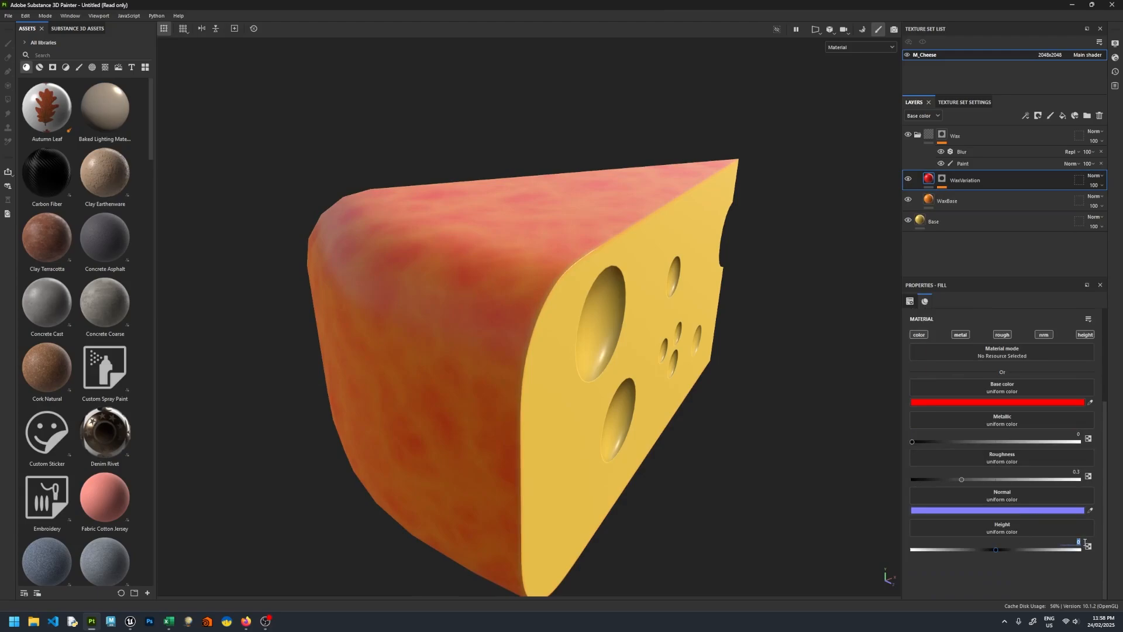
{"action": "key", "text": "Return"}
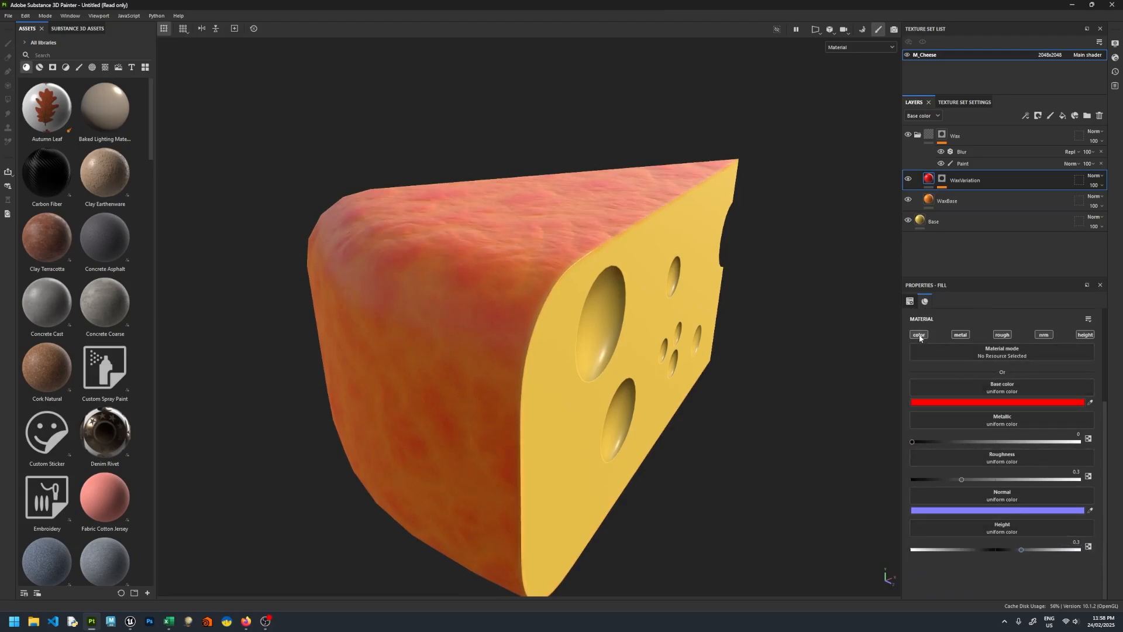
{"action": "left_click", "coordinate": [1035, 402]}
{"action": "left_click_drag", "start_coordinate": [1100, 543], "coordinate": [1102, 556]}
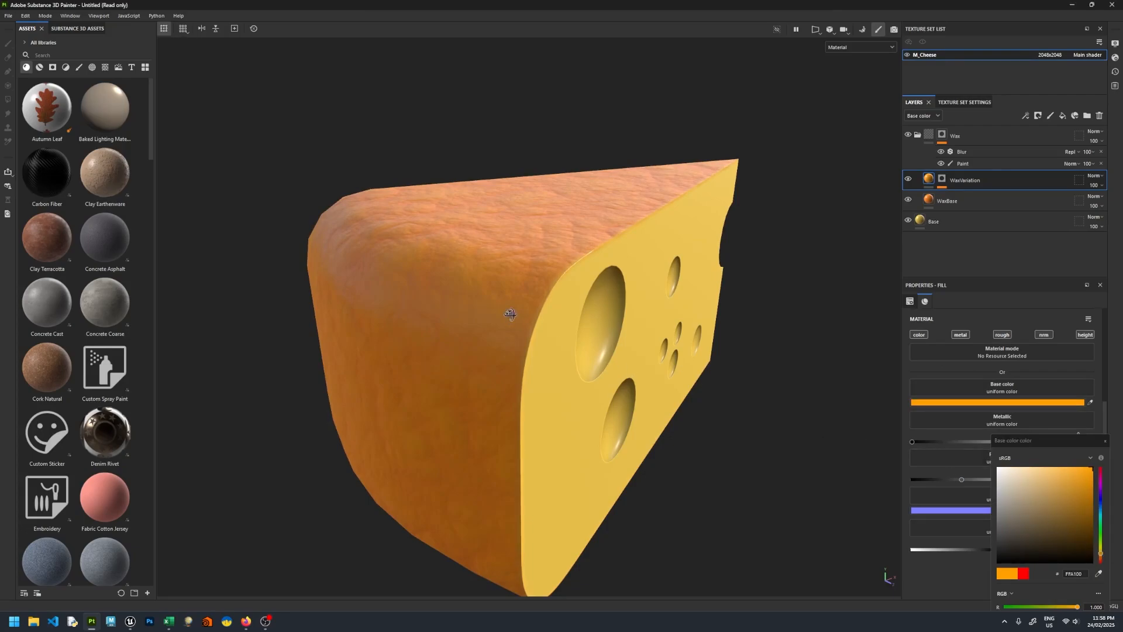
- Increase the WaxBase layer's roughness to dull the wax, and select the Base layer to review its roughness
{"action": "left_click_drag", "start_coordinate": [509, 314], "coordinate": [535, 300], "text": "alt"}
{"action": "right_click_drag", "start_coordinate": [535, 300], "coordinate": [828, 337], "text": "shift"}
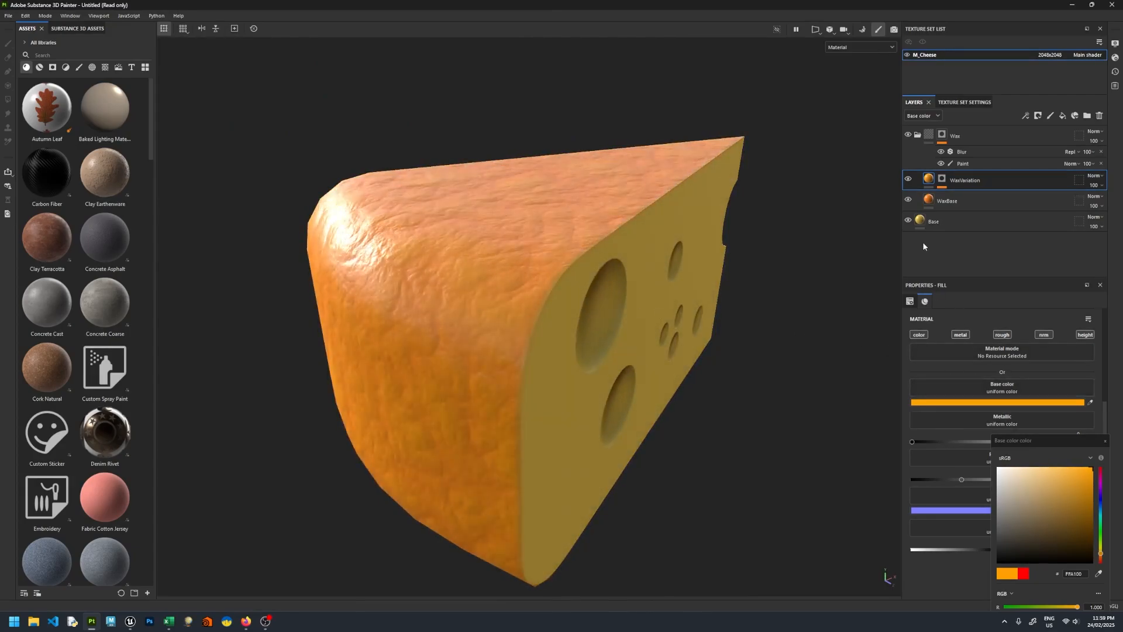
{"action": "left_click", "coordinate": [994, 200]}
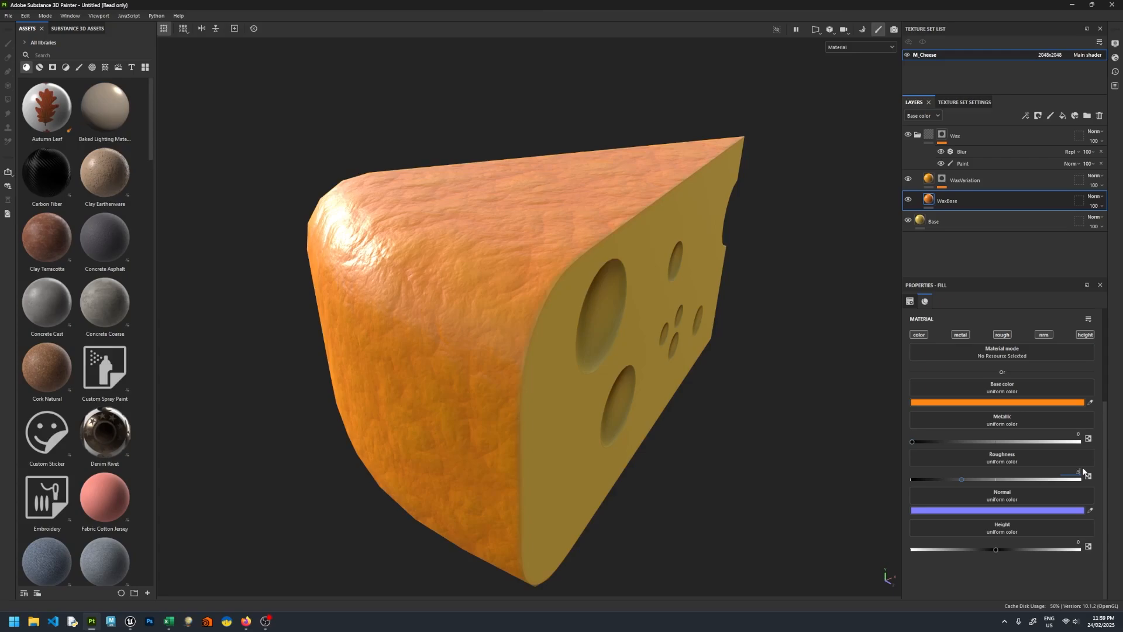
{"action": "key", "text": "Return"}
{"action": "left_click", "coordinate": [934, 223]}
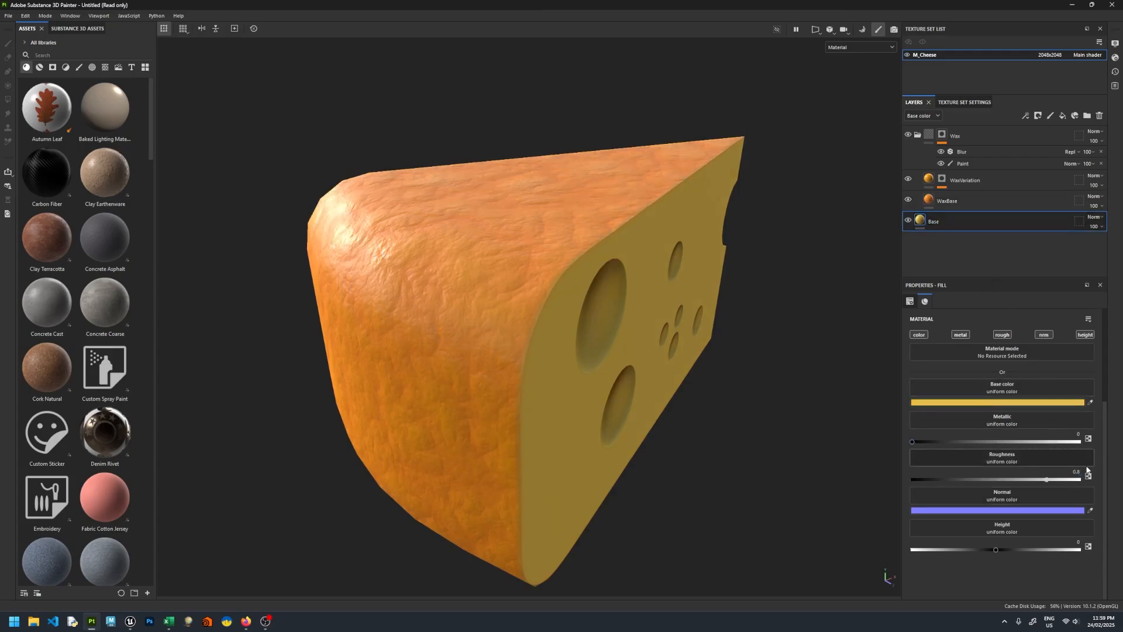
- Inspect the rind under different lighting and lower the WaxVariation layer's height to 0.1
{"action": "right_click_drag", "start_coordinate": [830, 351], "coordinate": [730, 328], "text": "shift"}
{"action": "mouse_move", "coordinate": [730, 329]}
{"action": "left_mouse_down", "text": "alt"}
{"action": "mouse_move", "coordinate": [675, 304]}
{"action": "mouse_move", "coordinate": [563, 315]}
{"action": "mouse_move", "coordinate": [747, 325]}
{"action": "left_mouse_up", "text": "alt"}
{"action": "scroll", "coordinate": [658, 309], "scroll_direction": "down", "scroll_amount": 1}
{"action": "left_click_drag", "start_coordinate": [589, 317], "coordinate": [569, 314], "text": "alt"}
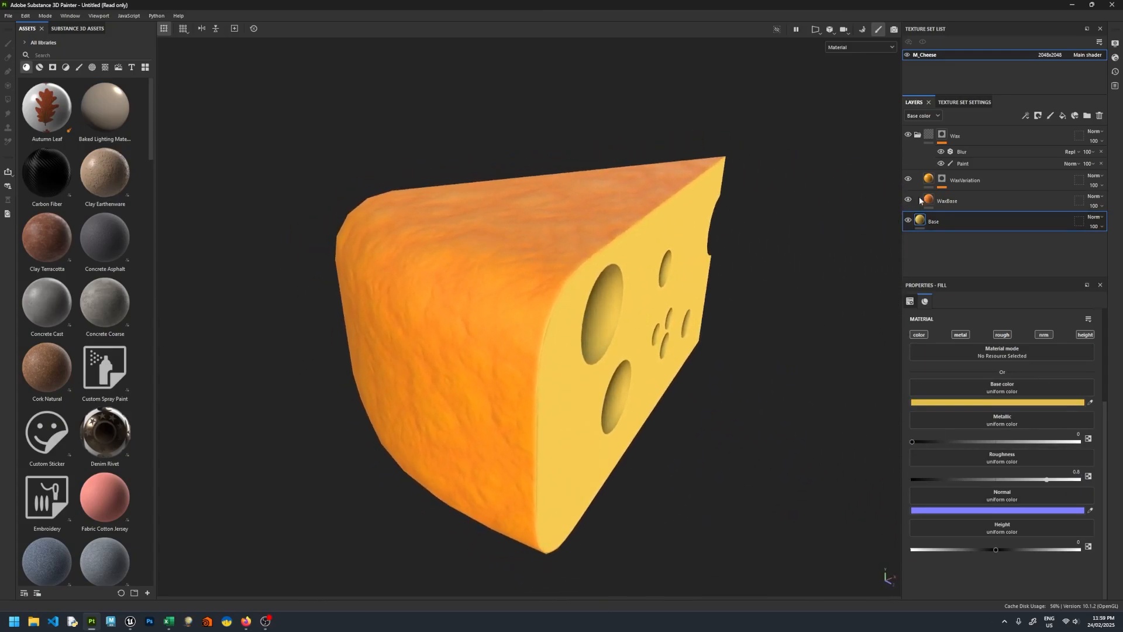
{"action": "left_click", "coordinate": [933, 182]}
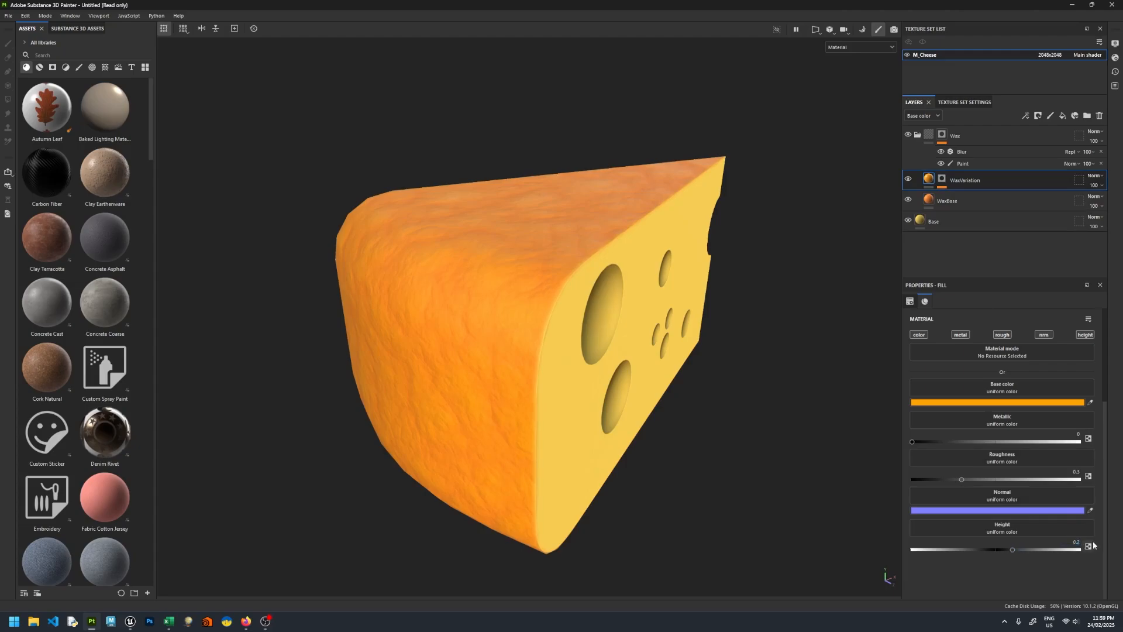
{"action": "left_click_drag", "start_coordinate": [461, 299], "coordinate": [707, 293], "text": "alt"}
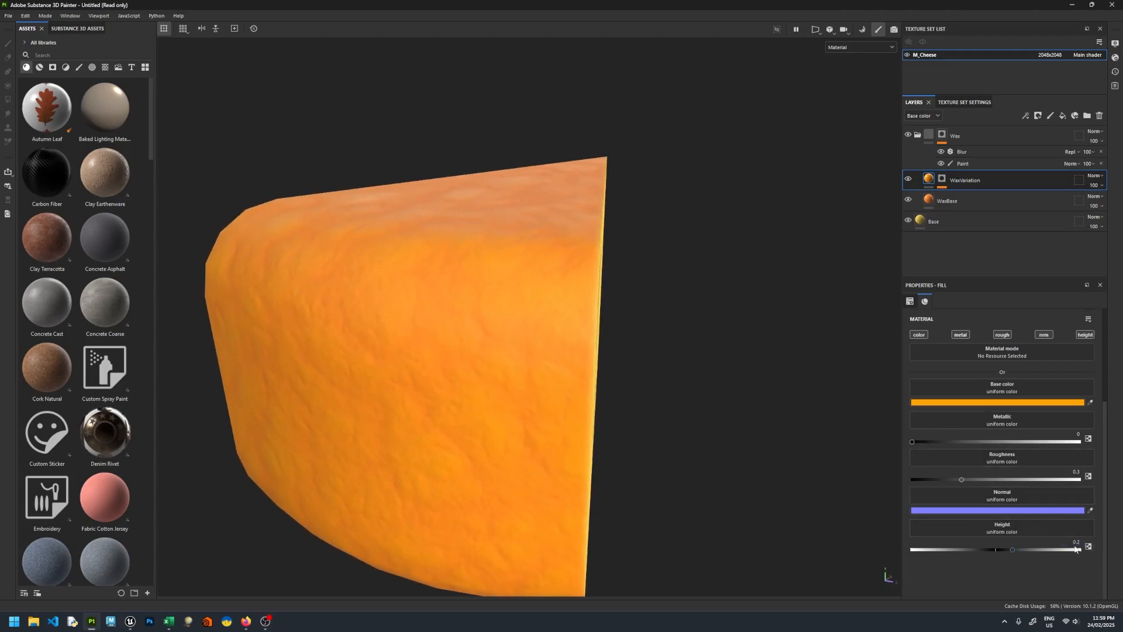
{"action": "left_click_drag", "start_coordinate": [731, 363], "coordinate": [606, 299], "text": "alt"}
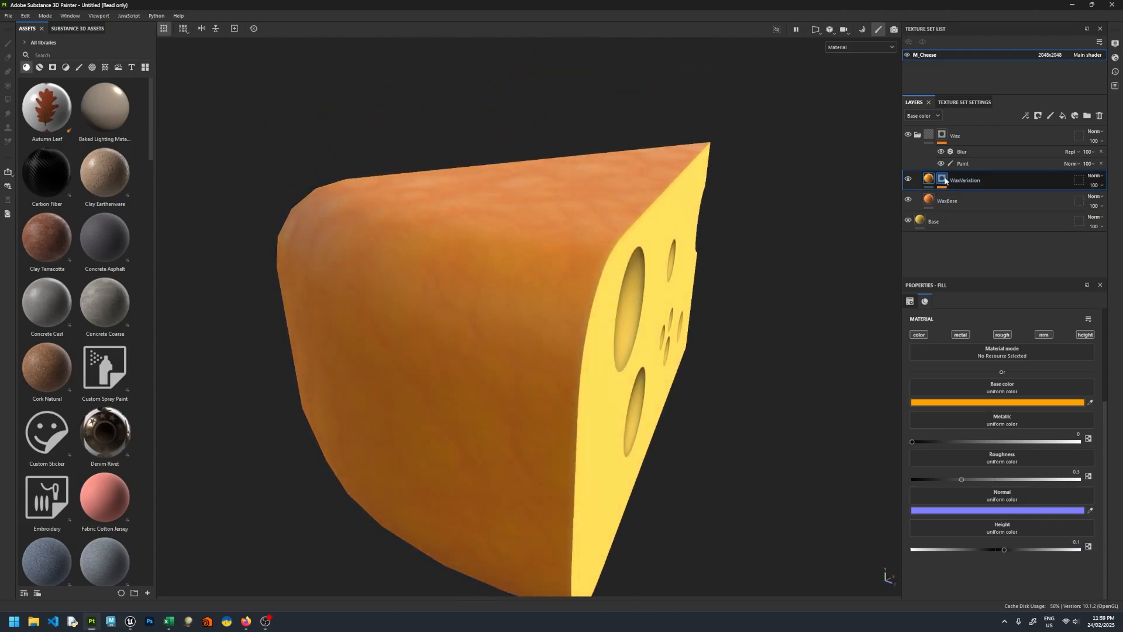
- Add a Warp filter above the ridged noise fill on the WaxVariation layer's mask
{"action": "left_click", "coordinate": [942, 179]}
{"action": "left_click", "coordinate": [1023, 116]}
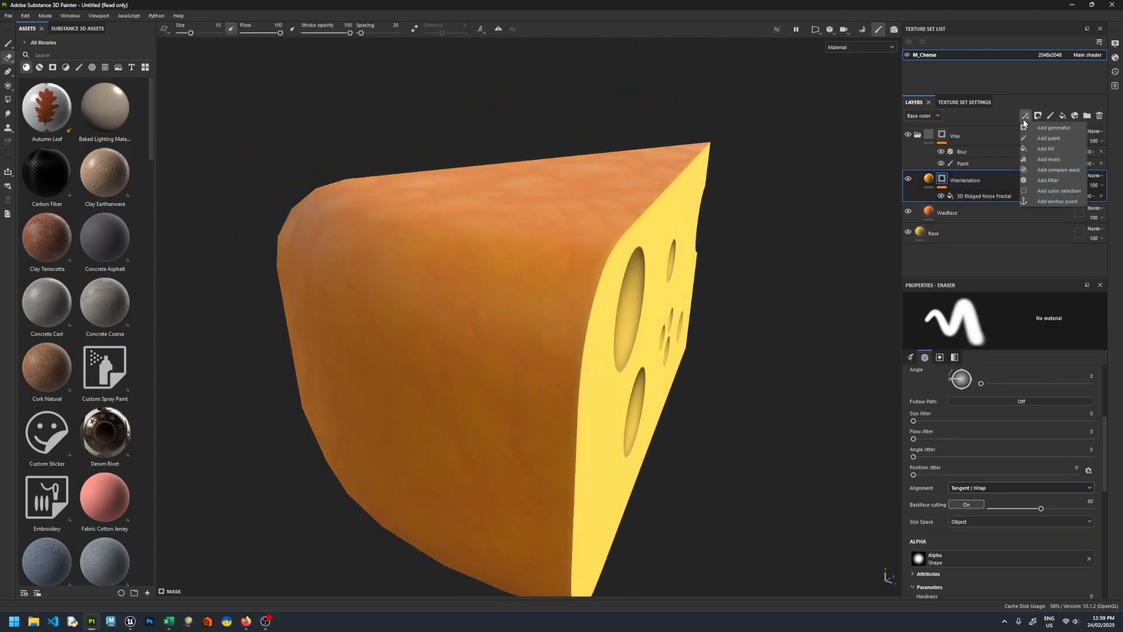
{"action": "left_click", "coordinate": [1053, 180]}
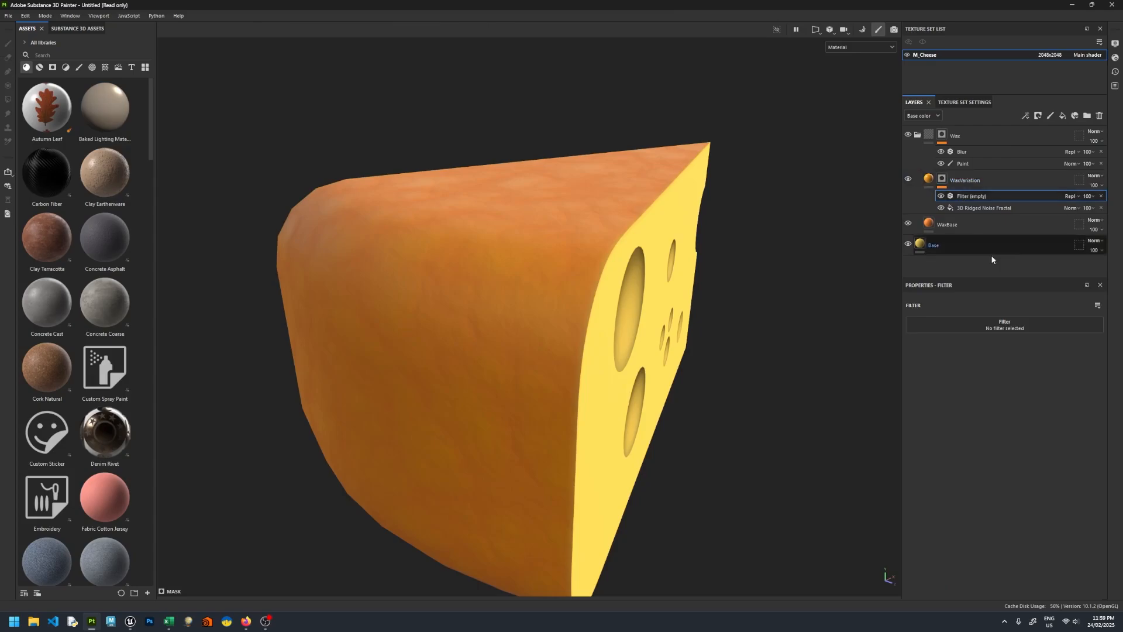
{"action": "left_click", "coordinate": [1004, 325]}
{"action": "scroll", "coordinate": [1056, 403], "scroll_direction": "down", "scroll_amount": 5}
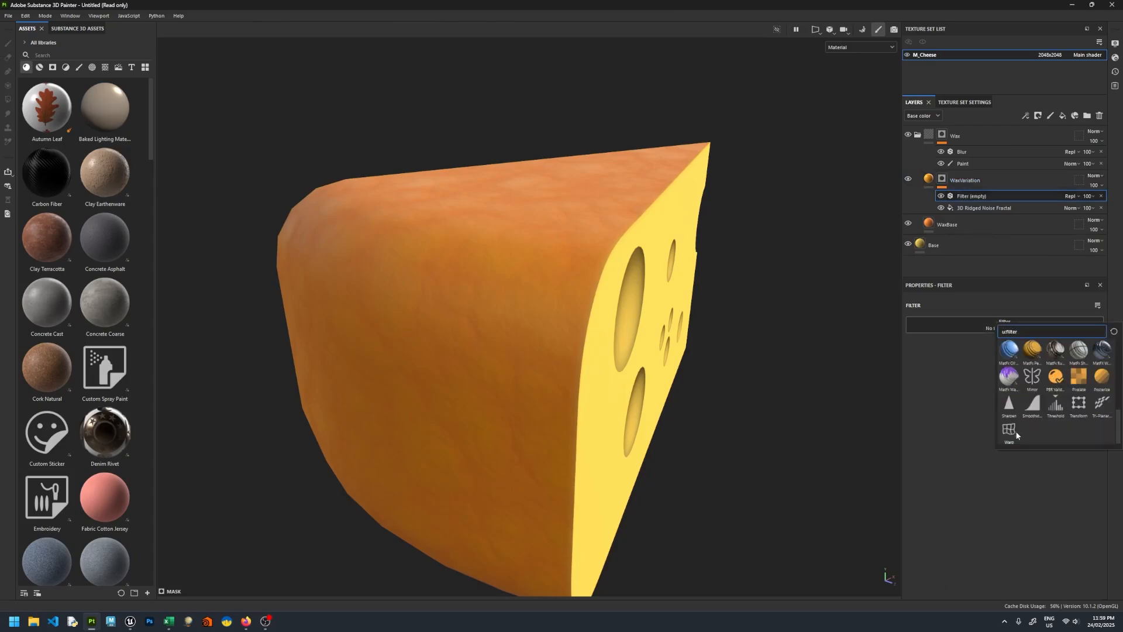
{"action": "left_click", "coordinate": [1009, 432]}
- Try several intensities for the Warp filter on the wax rind and settle on 0.1
{"action": "left_click_drag", "start_coordinate": [509, 304], "coordinate": [662, 325], "text": "alt"}
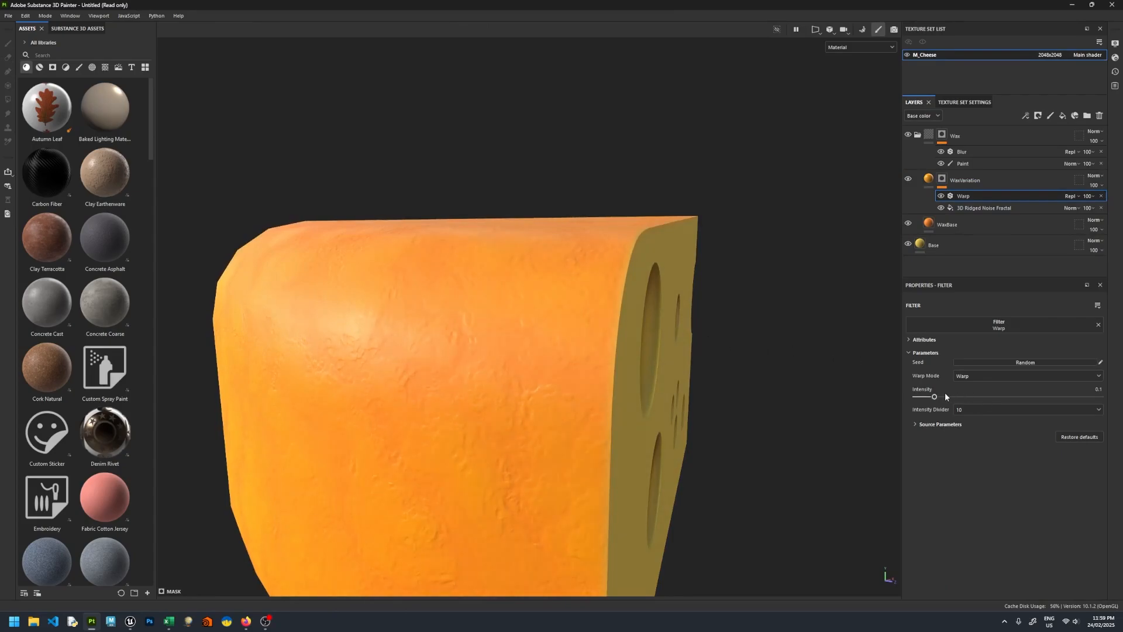
{"action": "left_click_drag", "start_coordinate": [934, 397], "coordinate": [920, 397]}
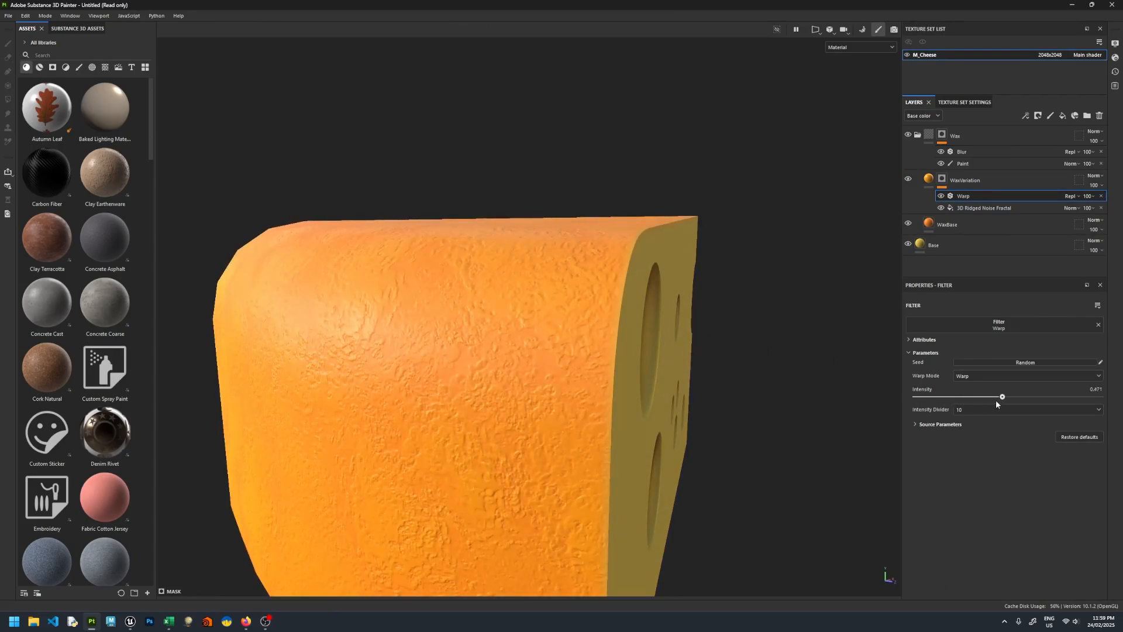
{"action": "left_click_drag", "start_coordinate": [996, 401], "coordinate": [933, 400]}
{"action": "left_click_drag", "start_coordinate": [1090, 389], "coordinate": [1117, 392]}
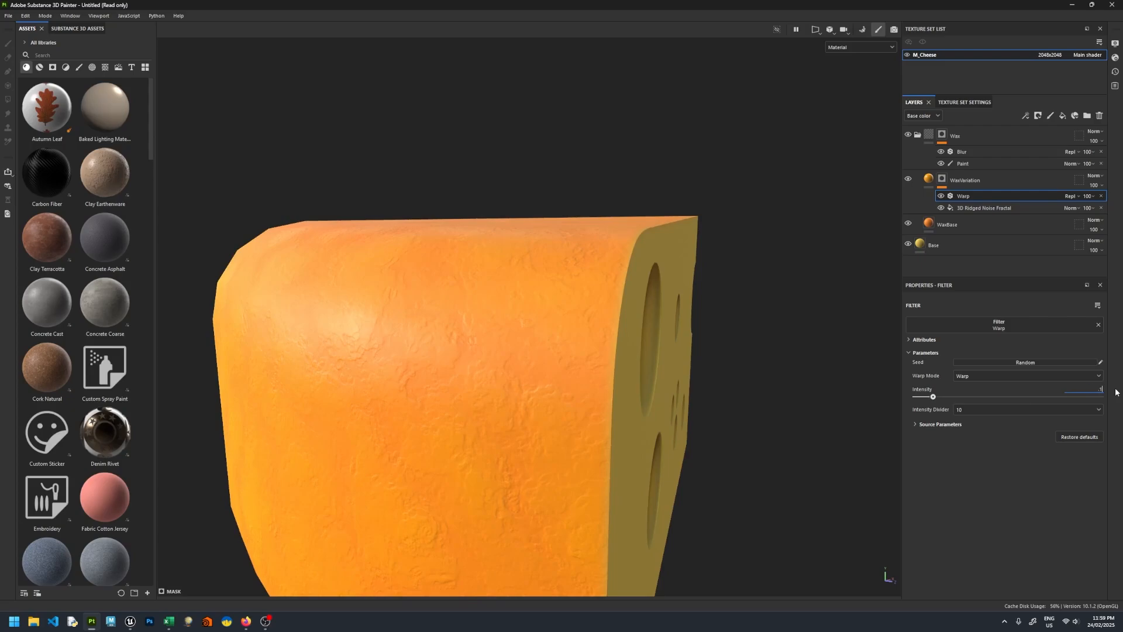
{"action": "key", "text": "Return"}
- Reduce the scale of the WaxVariation mask's 3D Ridged Noise Fractal to about 4.27
{"action": "left_click_drag", "start_coordinate": [642, 164], "coordinate": [620, 234], "text": "alt"}
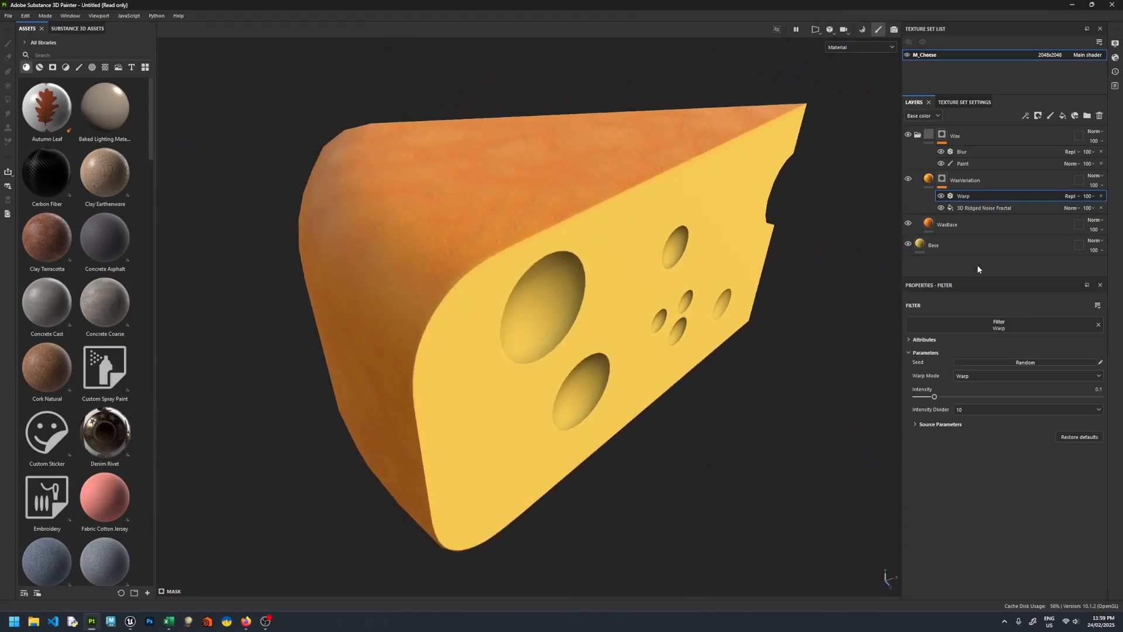
{"action": "left_click", "coordinate": [985, 208]}
{"action": "left_click_drag", "start_coordinate": [547, 251], "coordinate": [713, 305], "text": "alt"}
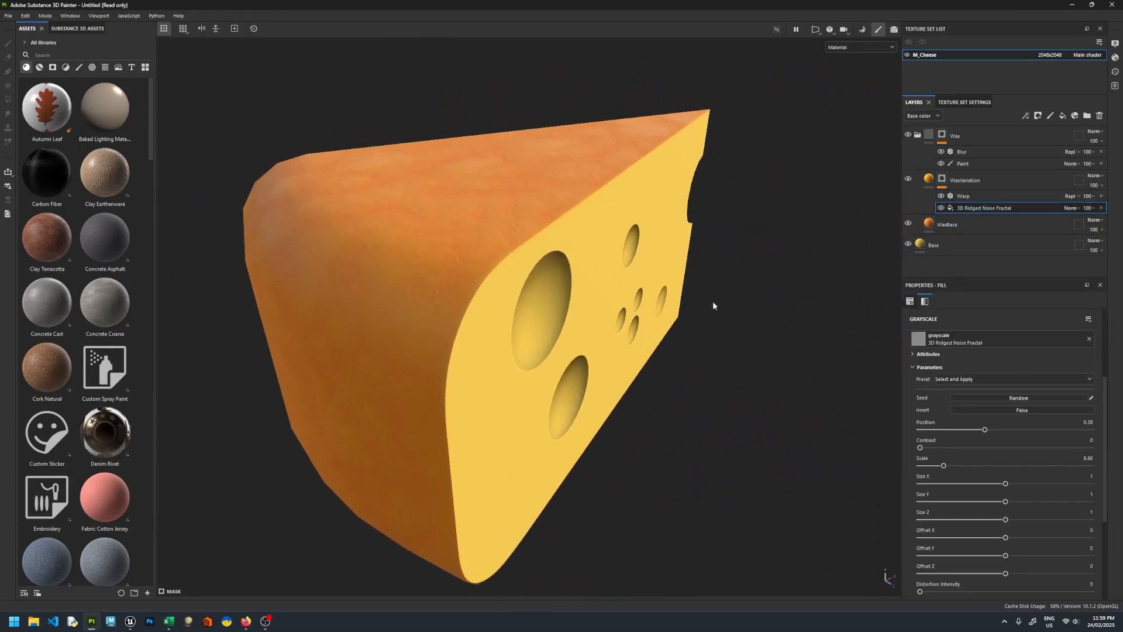
{"action": "left_click_drag", "start_coordinate": [943, 465], "coordinate": [932, 468]}
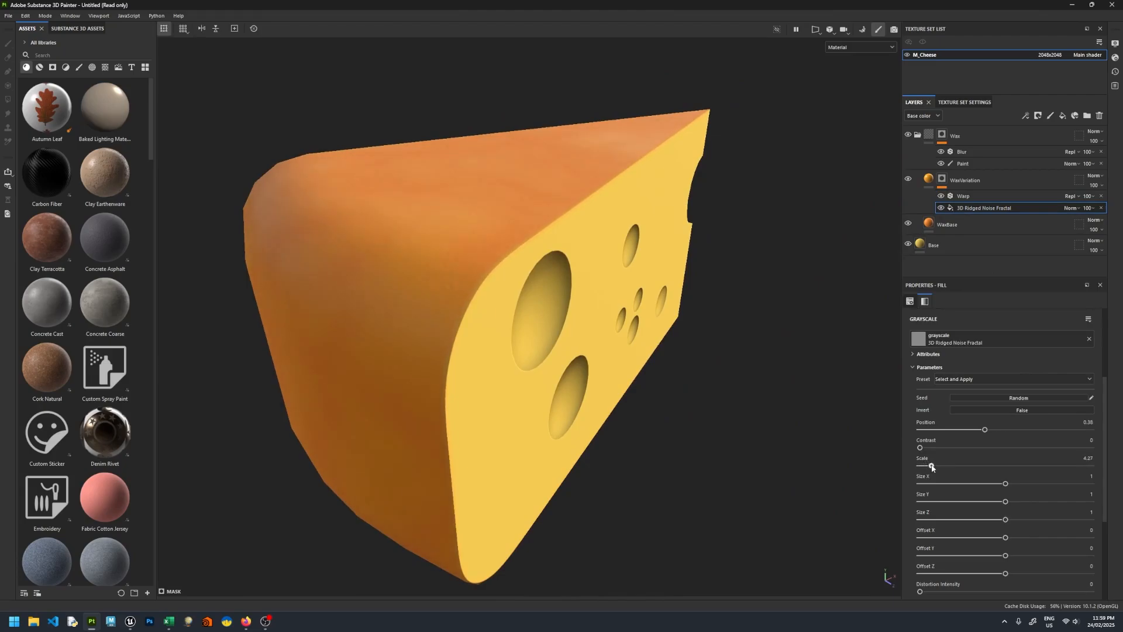
- Set the WaxVariation layer's height to 0.2 and check the rind's relief under rotated lighting
{"action": "left_click", "coordinate": [950, 181]}
{"action": "key", "text": "e"}
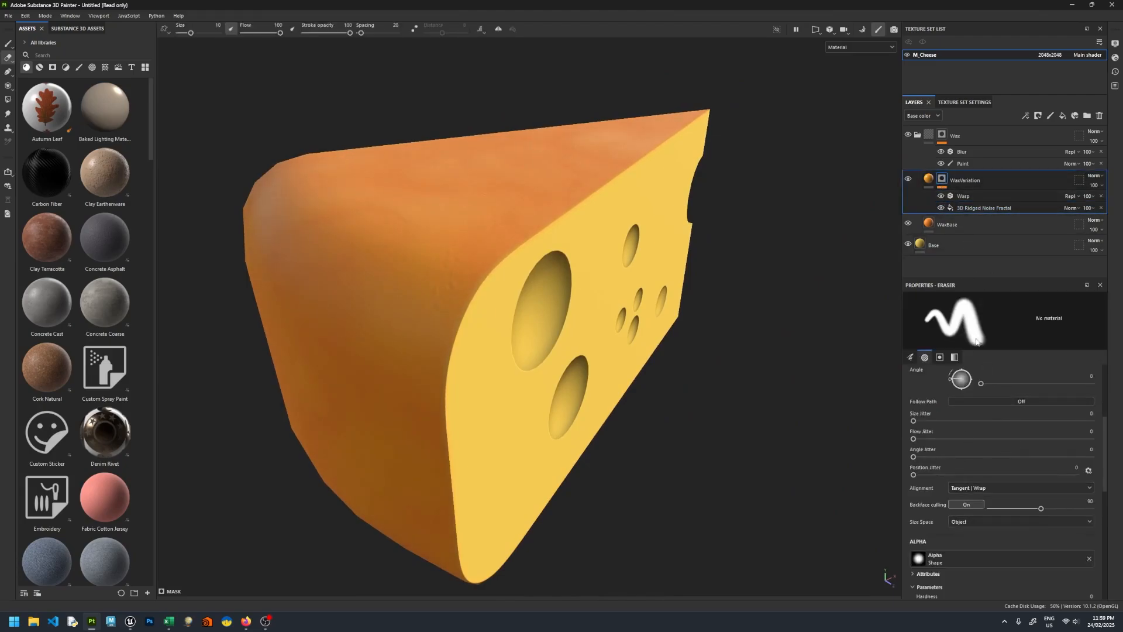
{"action": "left_click", "coordinate": [928, 178]}
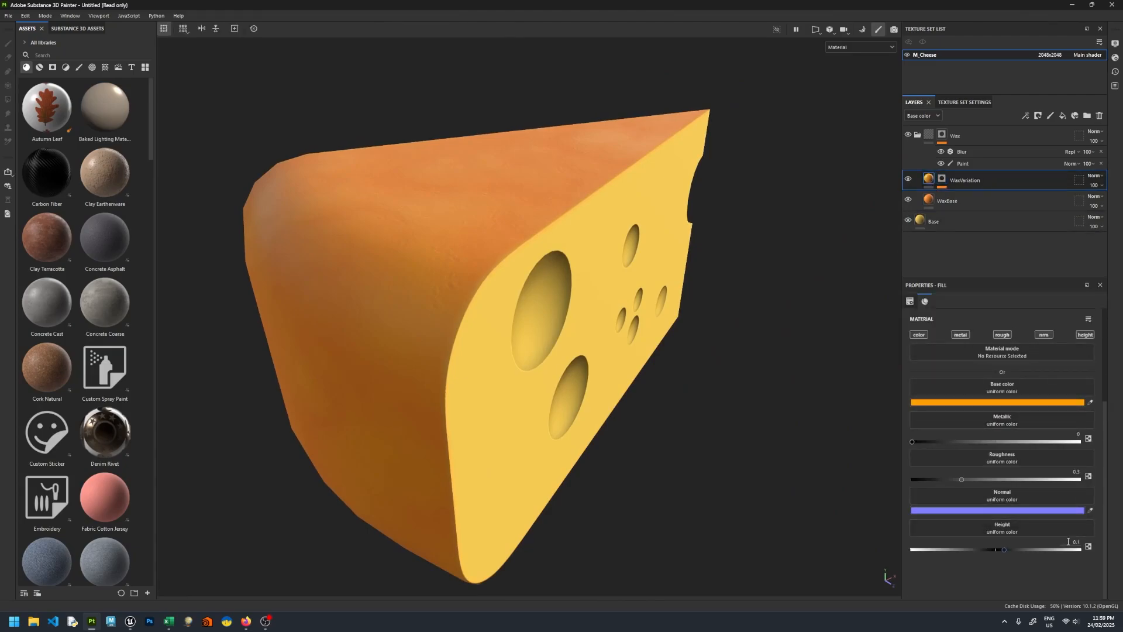
{"action": "left_click_drag", "start_coordinate": [573, 311], "coordinate": [544, 267], "text": "alt"}
{"action": "right_click_drag", "start_coordinate": [544, 267], "coordinate": [543, 267], "text": "shift"}
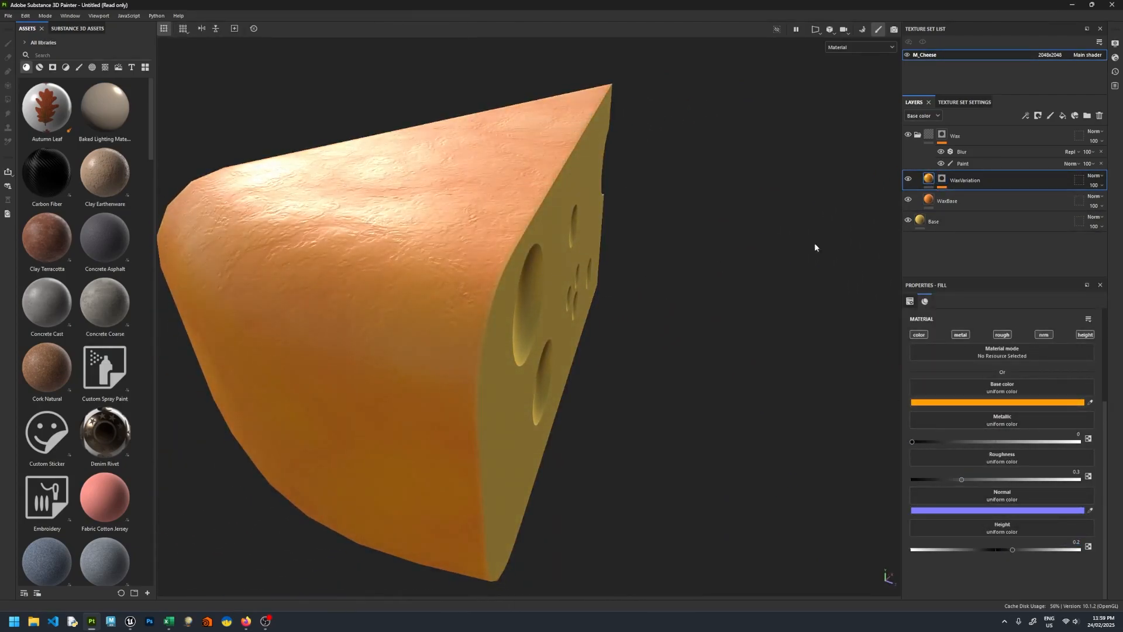
- Try an intensity of 0.6 for the Warp filter on the WaxVariation mask, then reduce it to 0.06
{"action": "left_click", "coordinate": [942, 179]}
{"action": "left_click", "coordinate": [971, 196]}
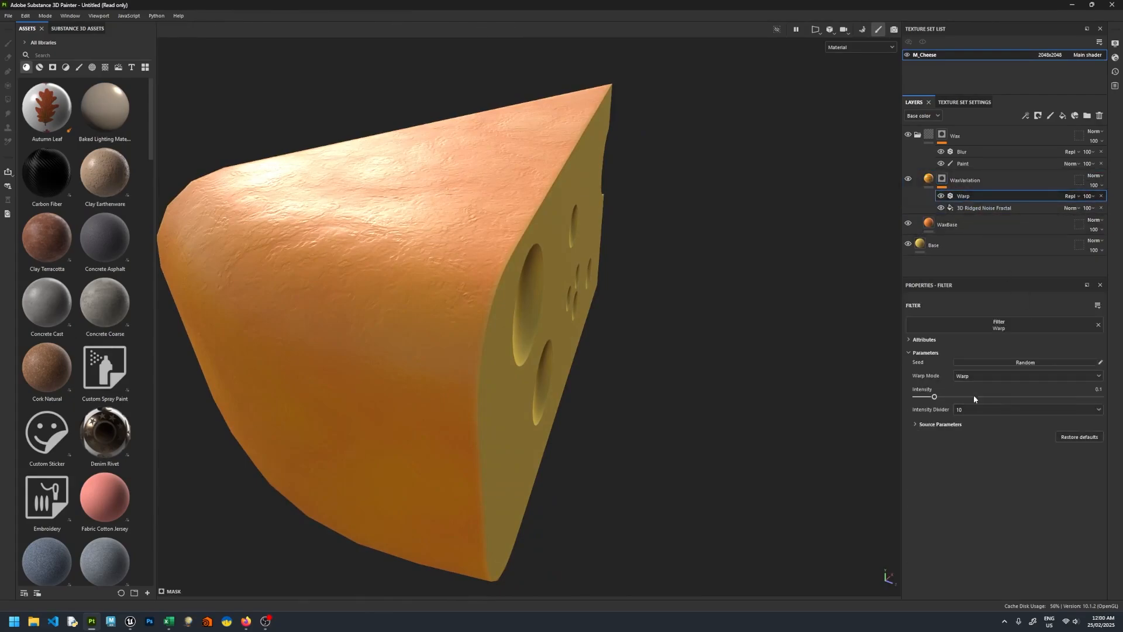
{"action": "type", "text": "0.6"}
{"action": "key", "text": "Return"}
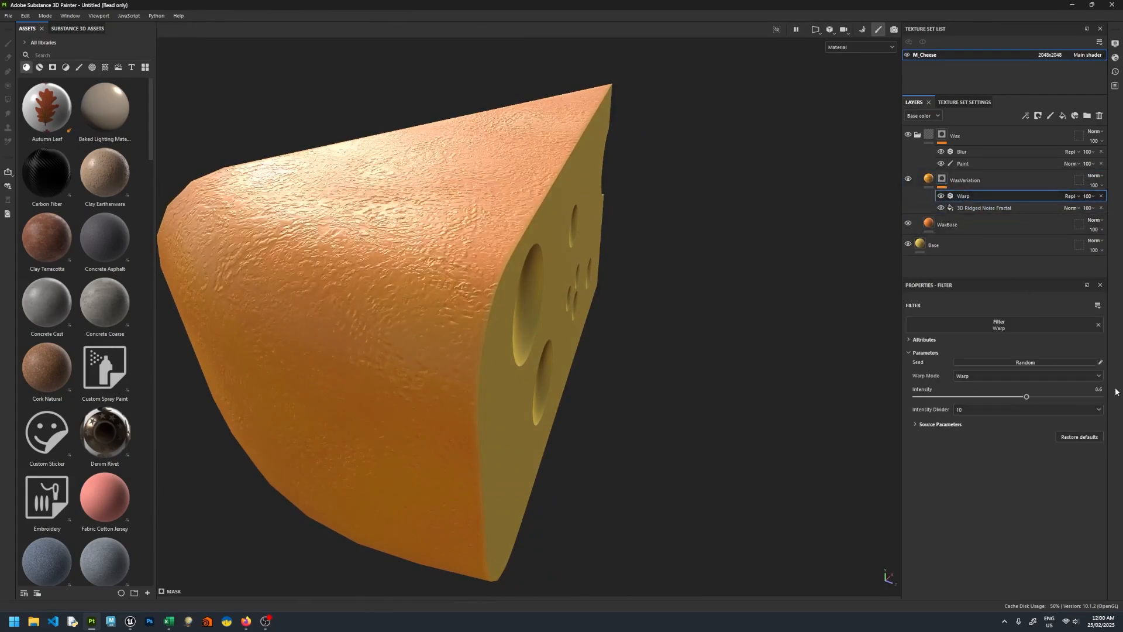
{"action": "left_click", "coordinate": [1096, 388]}
{"action": "type", "text": "0.06"}
{"action": "key", "text": "Return"}
- Add a fill layer directly above the Base layer and name it CheeseVariationA
{"action": "left_click_drag", "start_coordinate": [375, 281], "coordinate": [437, 233], "text": "alt"}
{"action": "right_click_drag", "start_coordinate": [437, 234], "coordinate": [545, 259], "text": "shift"}
{"action": "left_click", "coordinate": [961, 242]}
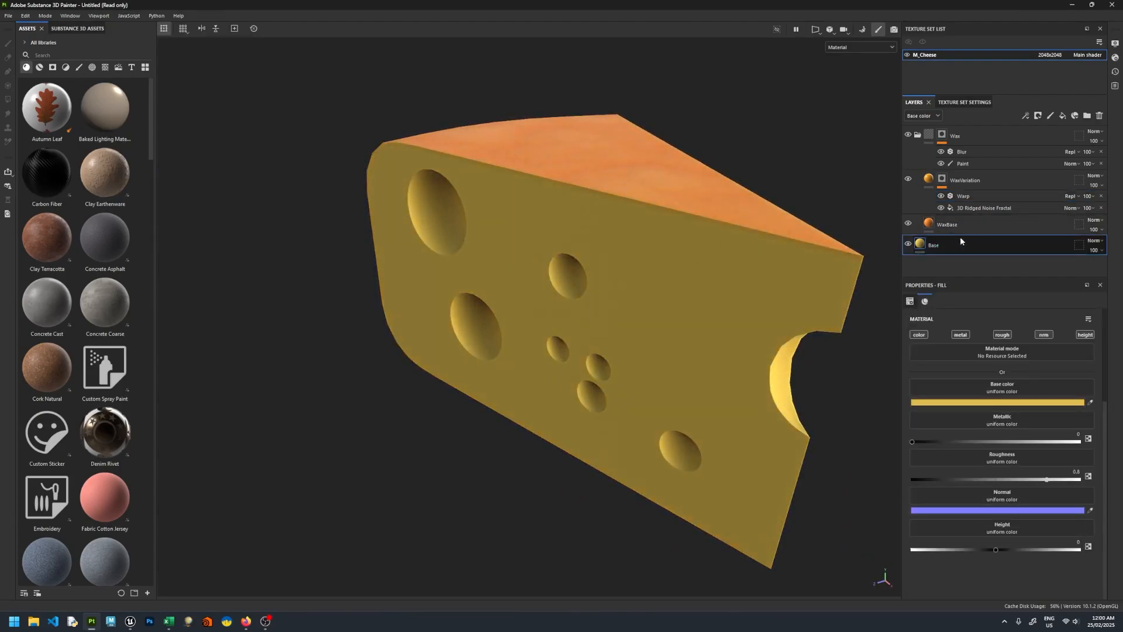
{"action": "left_click", "coordinate": [1062, 116]}
{"action": "double_click", "coordinate": [944, 246]}
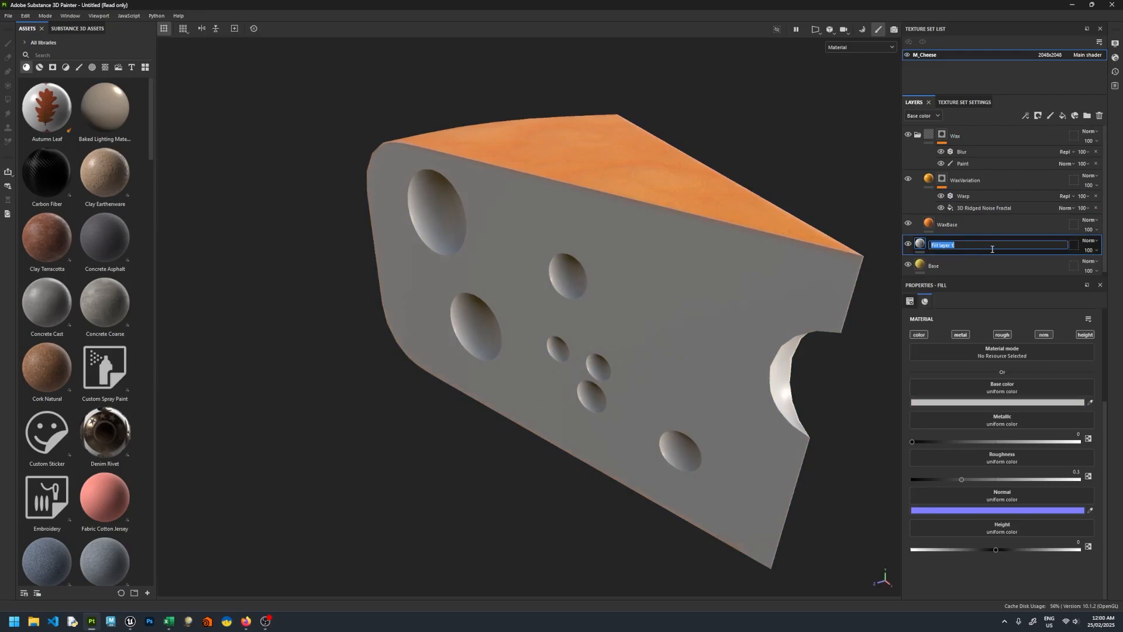
{"action": "type", "text": "c"}
{"action": "type", "text": "heeseVariationA"}
{"action": "key", "text": "Return"}
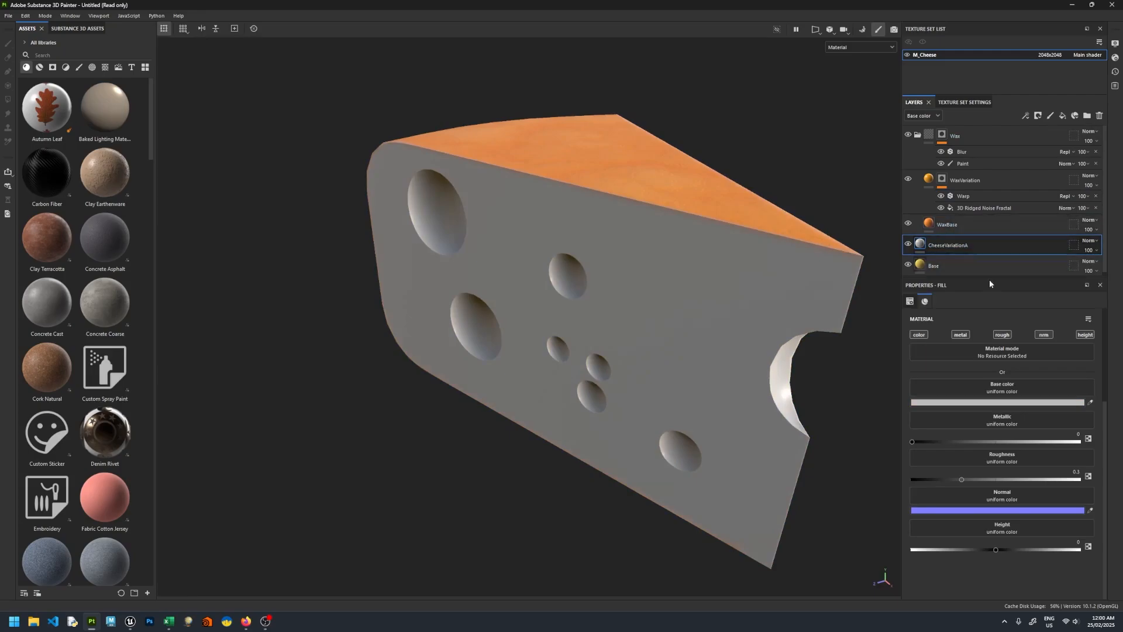
- Give CheeseVariationA a pure red base color and add a black mask to it
{"action": "left_click", "coordinate": [1001, 402]}
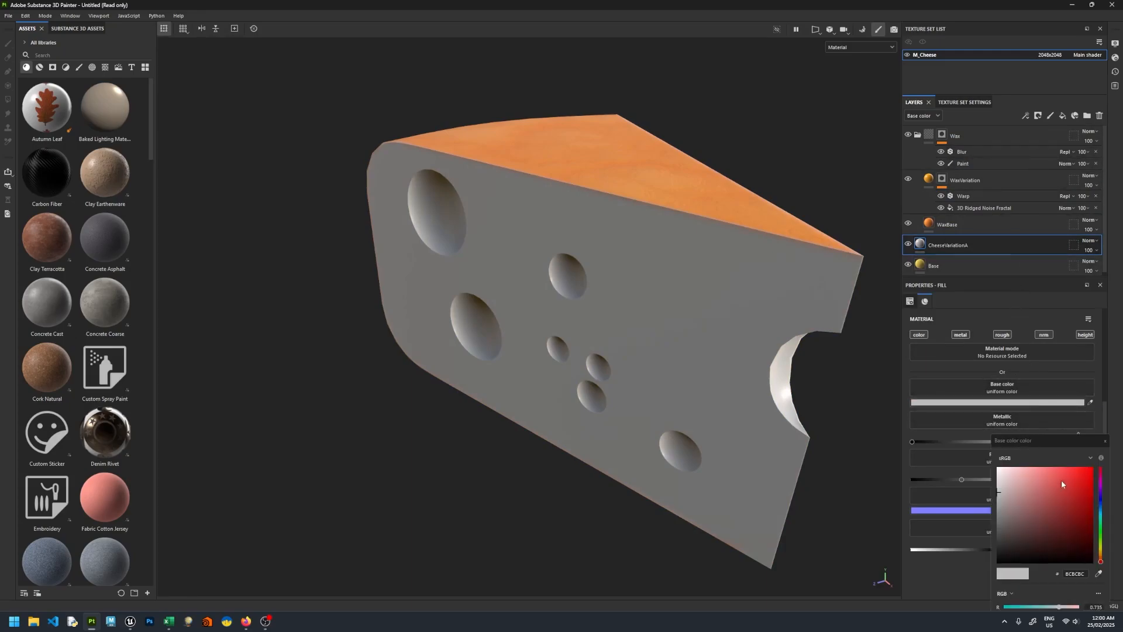
{"action": "left_click_drag", "start_coordinate": [1062, 480], "coordinate": [1109, 450]}
{"action": "left_click", "coordinate": [1106, 442]}
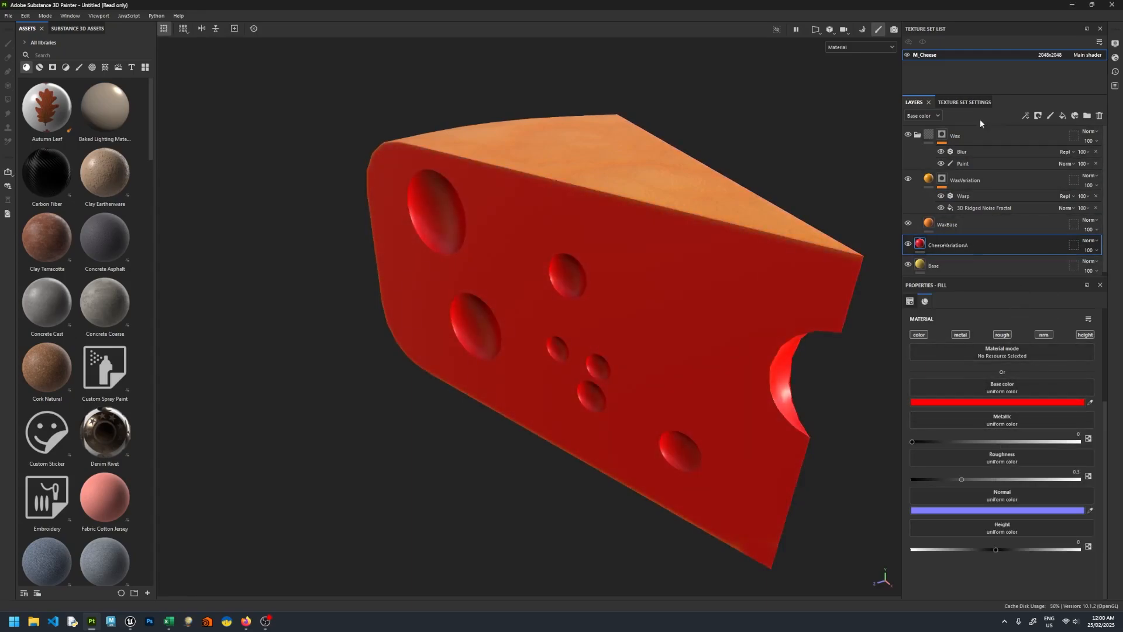
{"action": "left_click", "coordinate": [1025, 115]}
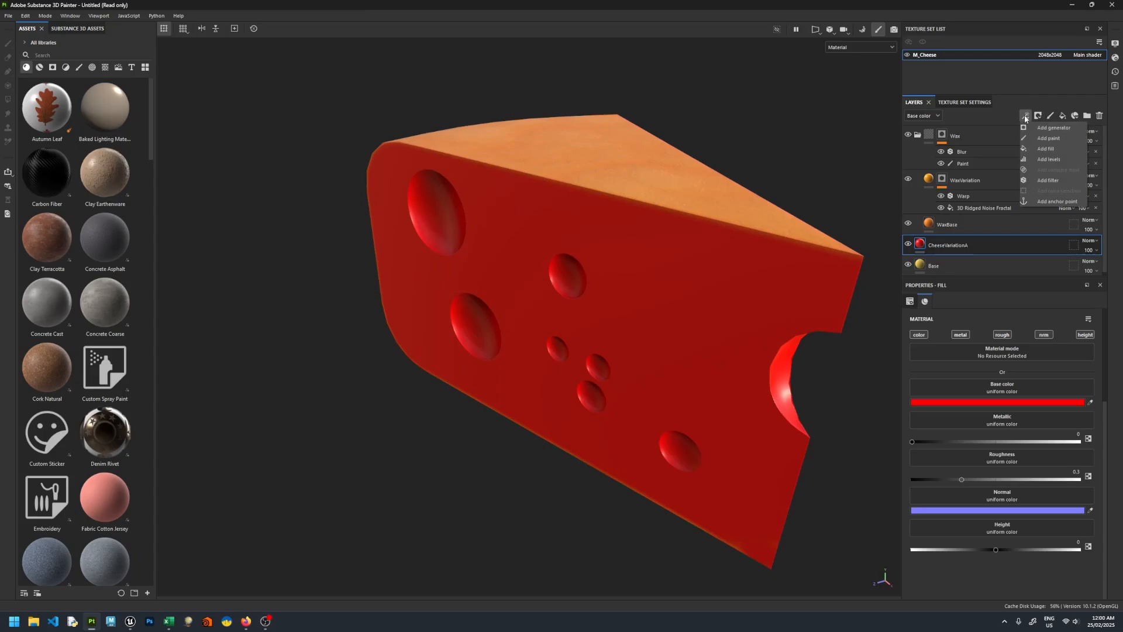
{"action": "left_click", "coordinate": [1038, 115]}
{"action": "left_click", "coordinate": [1054, 139]}
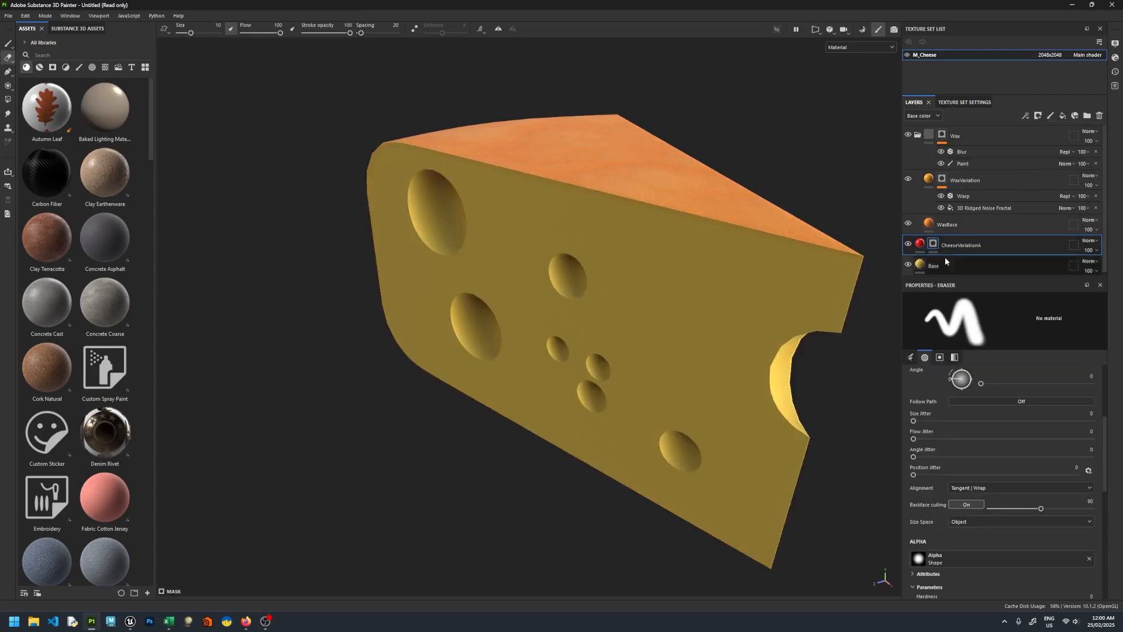
- Add a fill to the CheeseVariationA mask and use the 3D Simplex Noise as its grayscale source
{"action": "left_click", "coordinate": [1026, 115]}
{"action": "left_click", "coordinate": [1046, 149]}
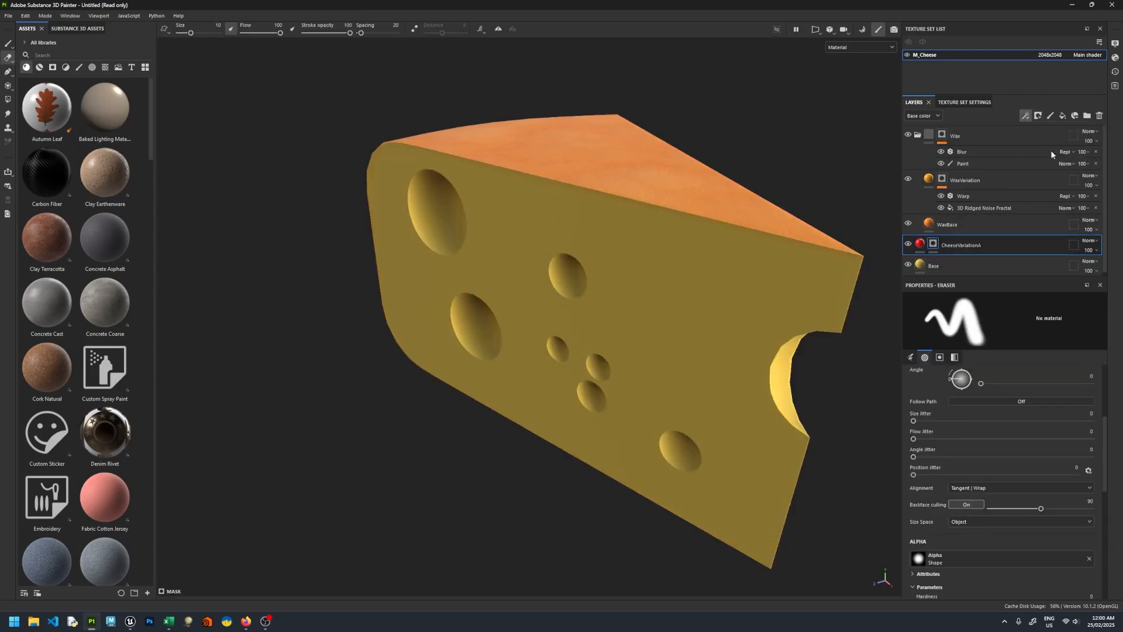
{"action": "left_click", "coordinate": [1004, 338]}
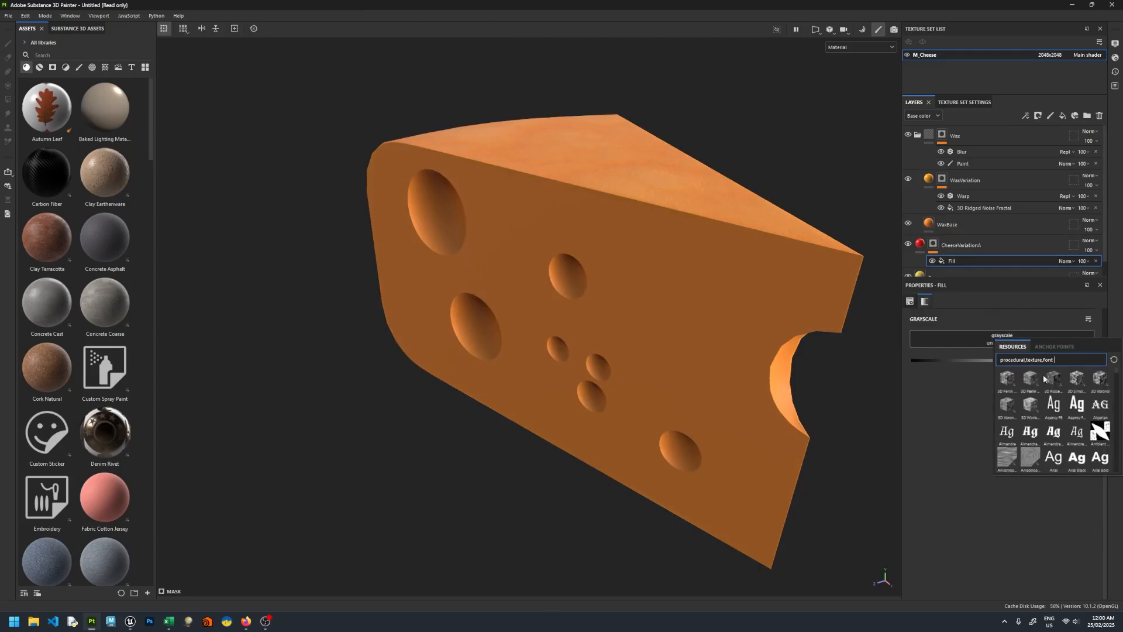
{"action": "left_click", "coordinate": [1078, 380]}
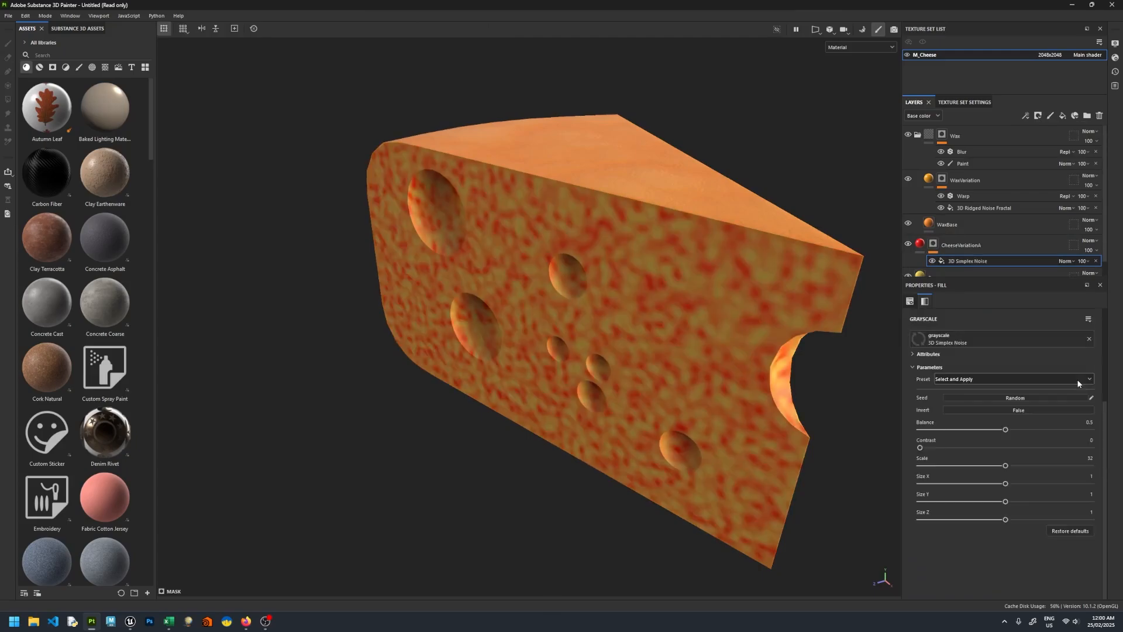
- Turn the Simplex Noise into sparse spots with contrast 0.95, balance 0.14 and a scale of about 13
{"action": "left_click_drag", "start_coordinate": [733, 339], "coordinate": [790, 314], "text": "alt"}
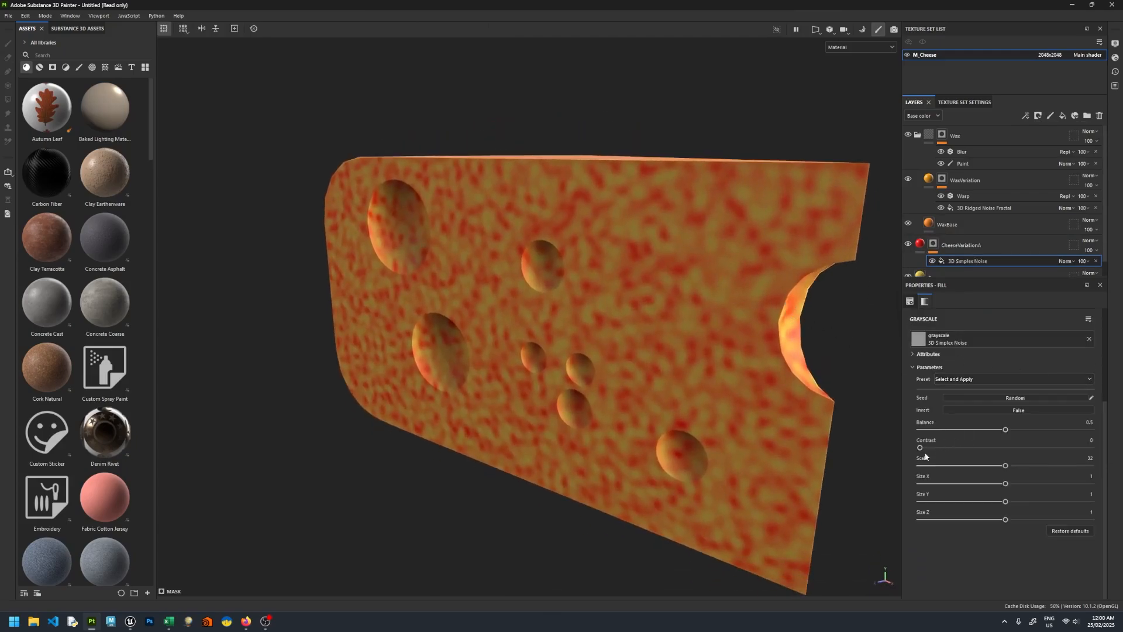
{"action": "left_click_drag", "start_coordinate": [921, 448], "coordinate": [1082, 447]}
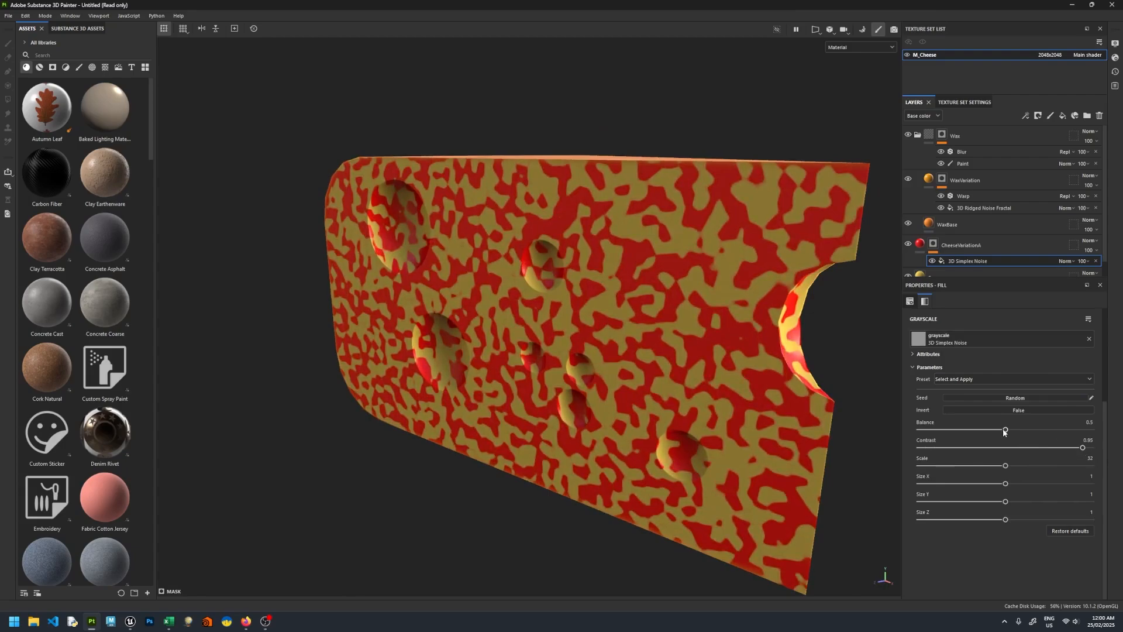
{"action": "left_click_drag", "start_coordinate": [1005, 465], "coordinate": [949, 467]}
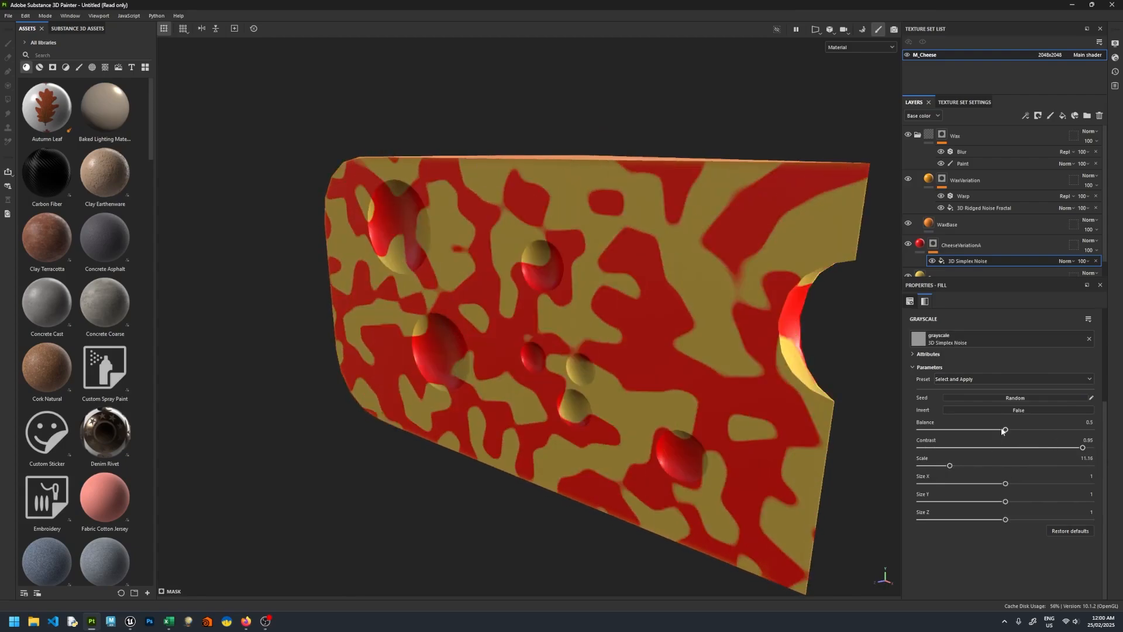
{"action": "left_click", "coordinate": [944, 430]}
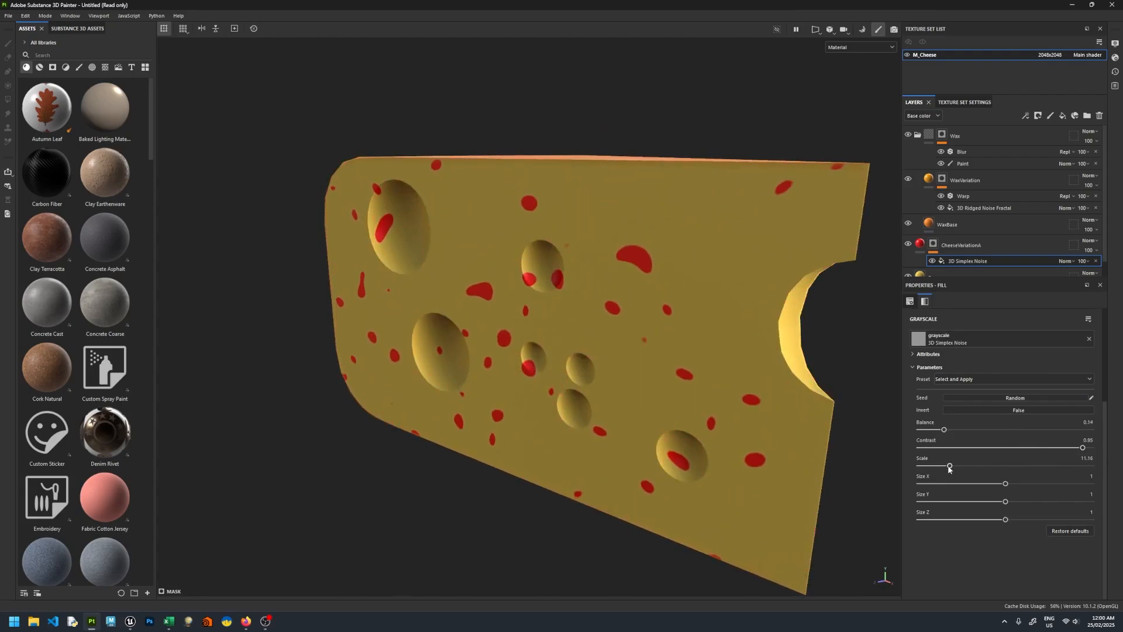
{"action": "left_click_drag", "start_coordinate": [950, 466], "coordinate": [955, 466]}
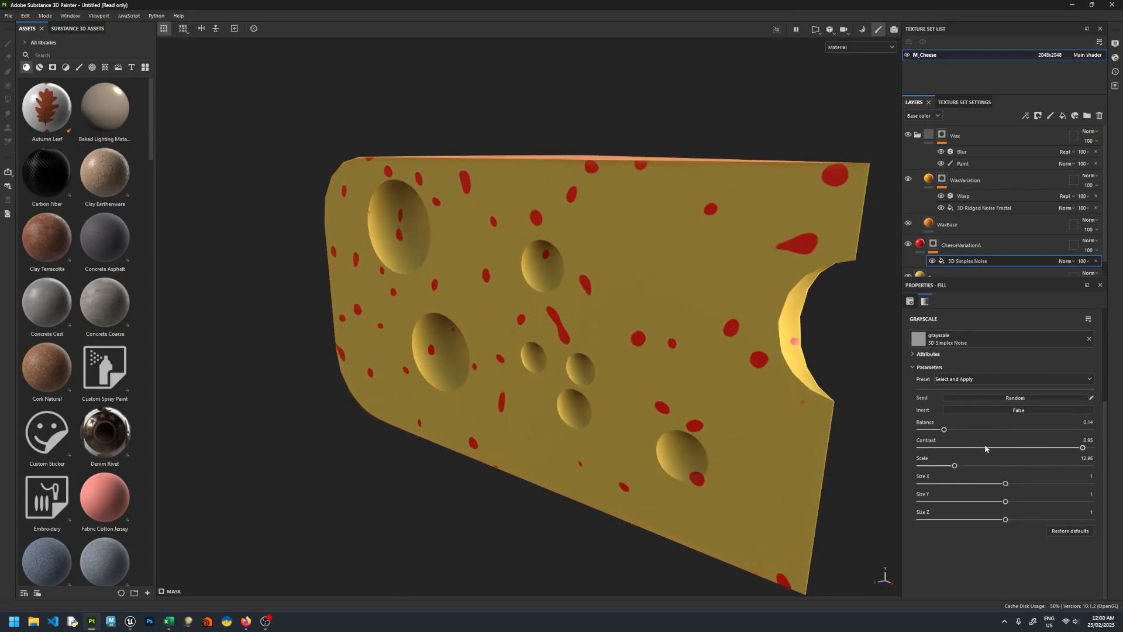
- Restrict CheeseVariationA to the height channel by disabling color, metal, rough and nrm, and set its height to -0.2
{"action": "left_click", "coordinate": [923, 246]}
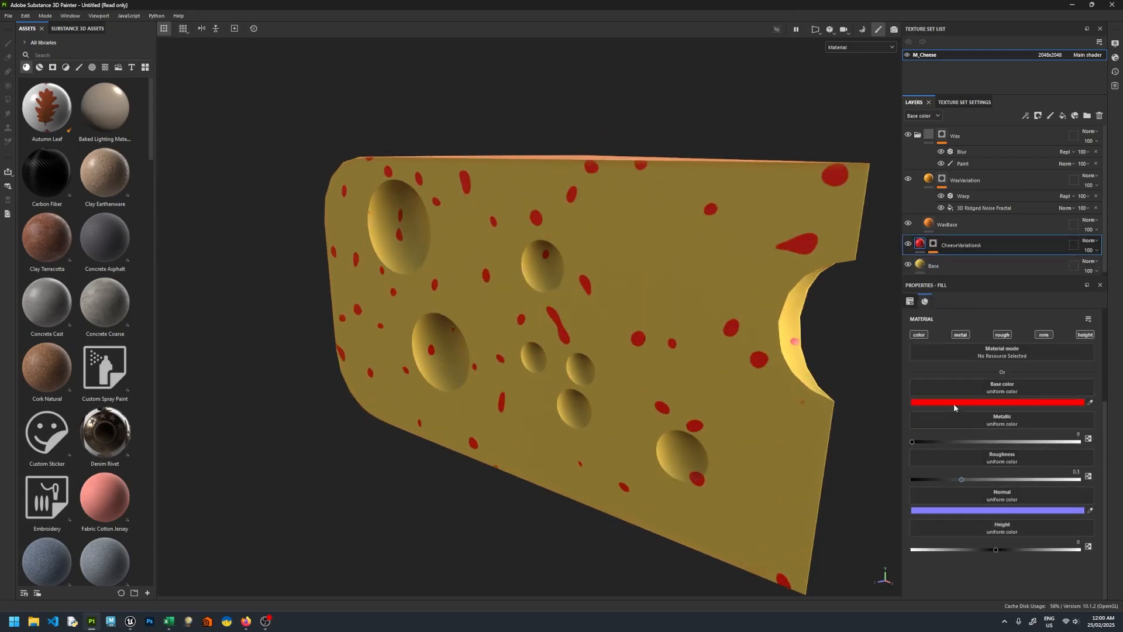
{"action": "left_click", "coordinate": [919, 335]}
{"action": "left_click", "coordinate": [960, 335]}
{"action": "left_click", "coordinate": [1002, 335]}
{"action": "left_click", "coordinate": [1043, 335]}
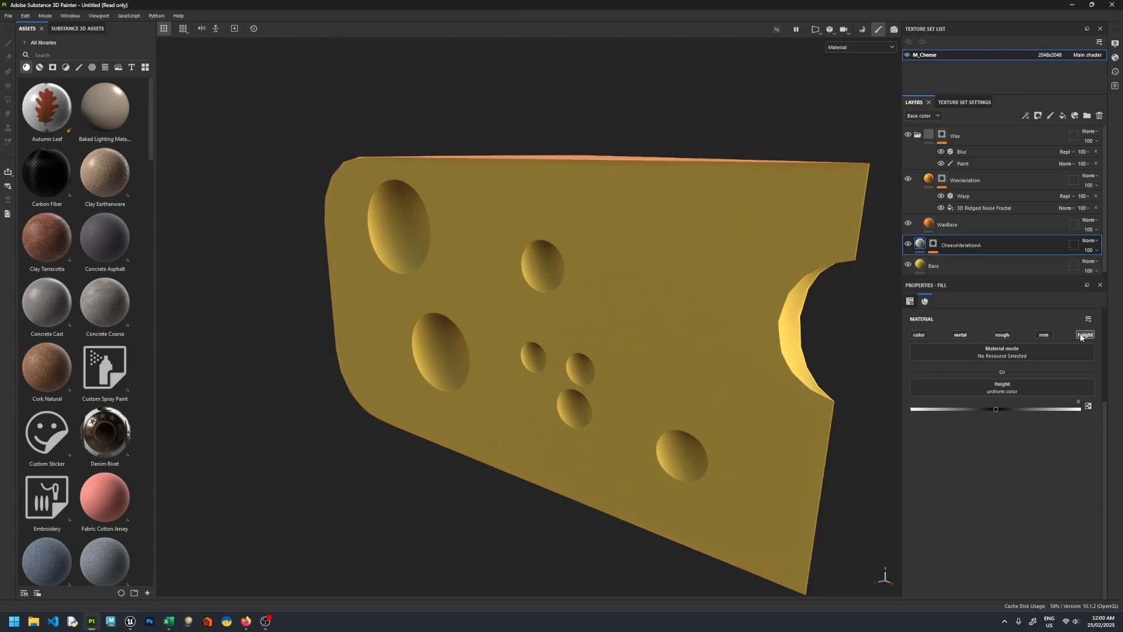
{"action": "left_click", "coordinate": [1079, 402]}
{"action": "type", "text": "-0.2"}
{"action": "key", "text": "Return"}
{"action": "key", "text": "e"}
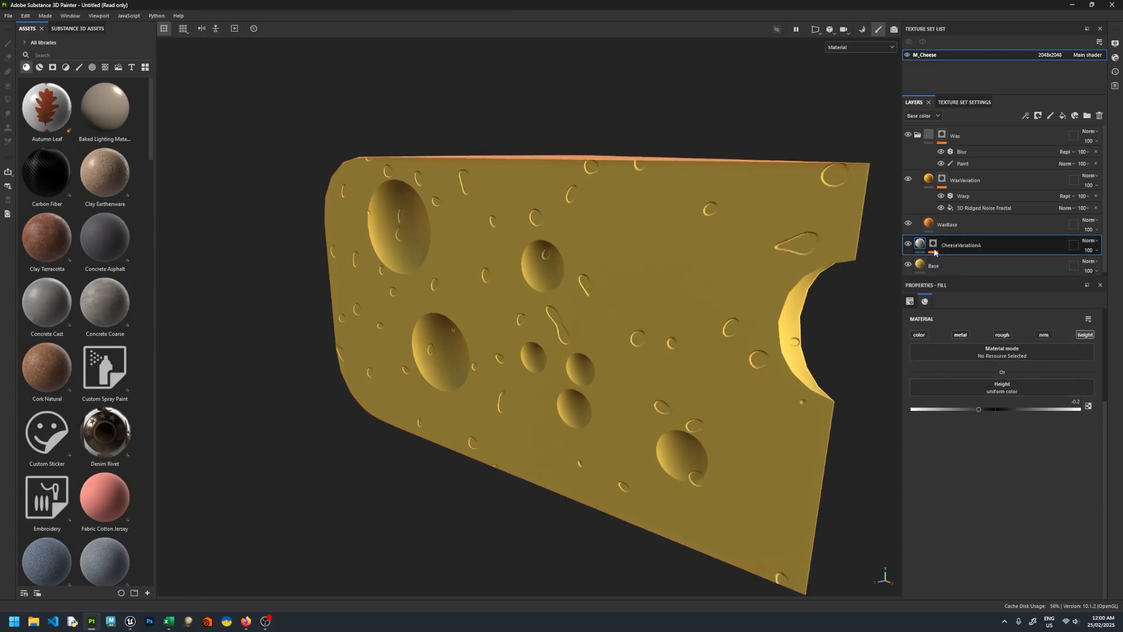
- Soften the Simplex Noise with contrast 0, balance 0.06 and scale 8.7, and set CheeseVariationA's height to -0.3
{"action": "left_click", "coordinate": [957, 262]}
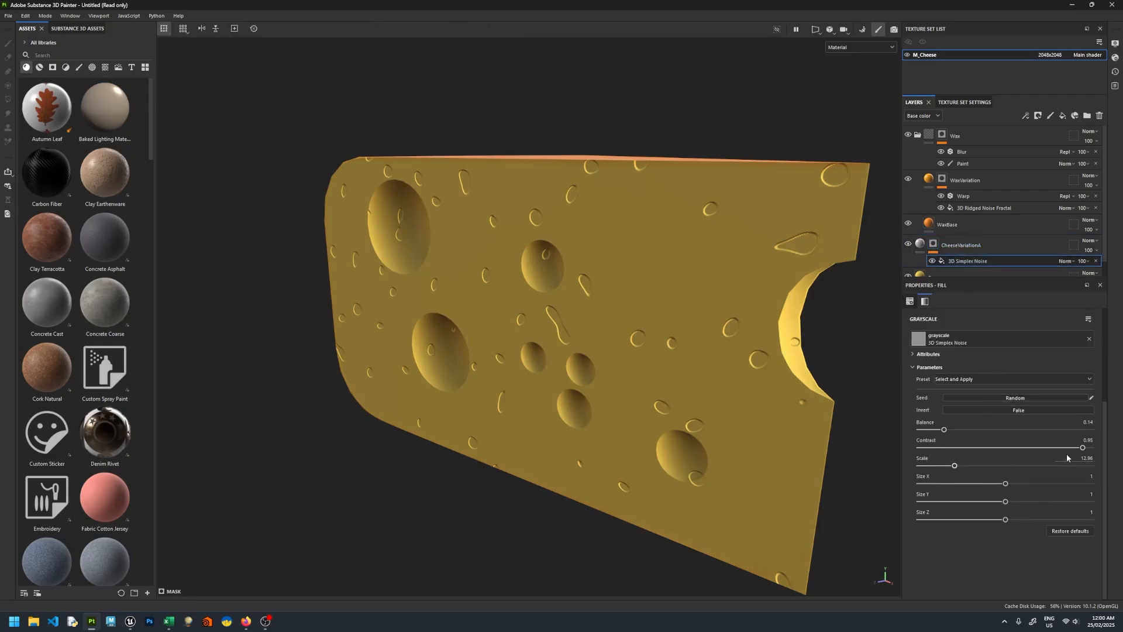
{"action": "left_click_drag", "start_coordinate": [1082, 449], "coordinate": [943, 468]}
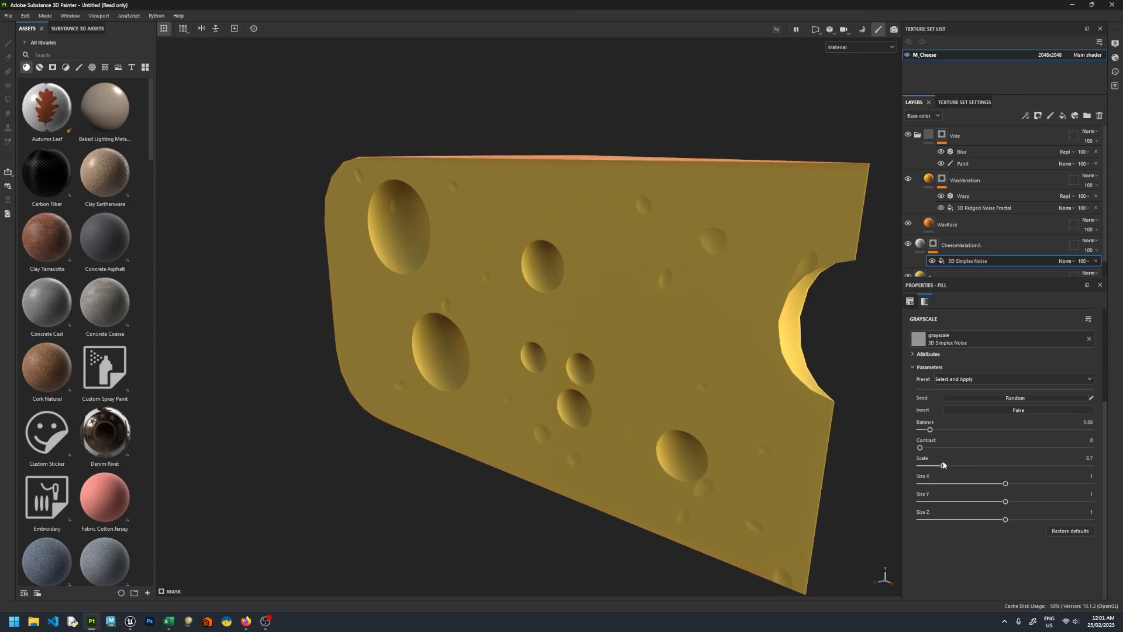
{"action": "left_click", "coordinate": [920, 243]}
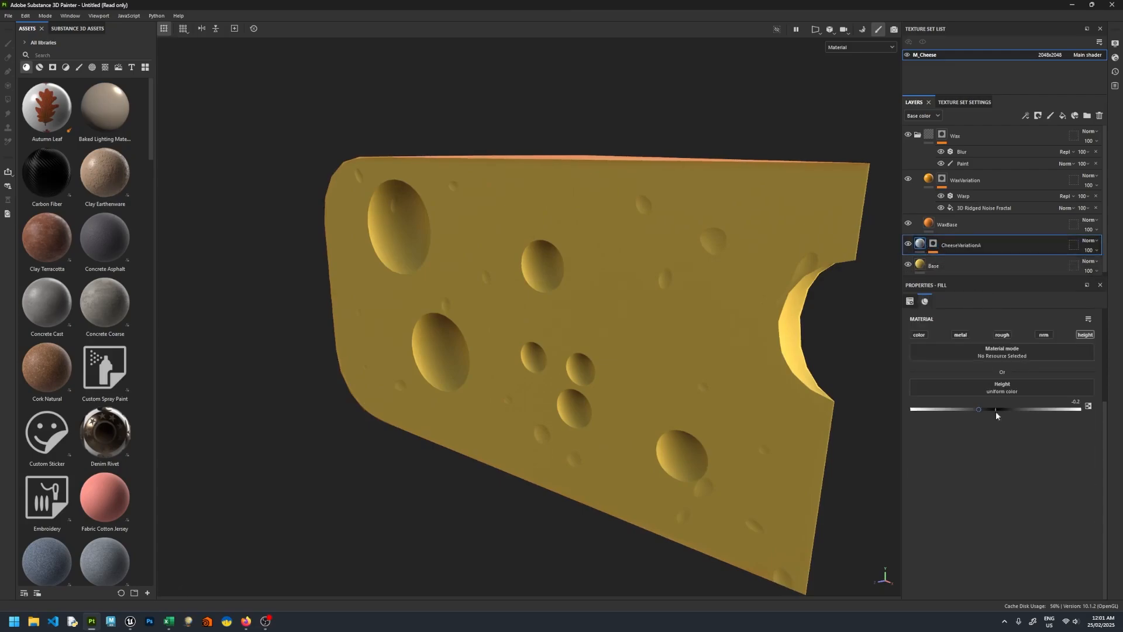
{"action": "left_click", "coordinate": [1069, 400]}
{"action": "mouse_move", "coordinate": [727, 350]}
{"action": "left_mouse_down", "text": "alt"}
{"action": "mouse_move", "coordinate": [602, 376]}
{"action": "mouse_move", "coordinate": [640, 336]}
{"action": "mouse_move", "coordinate": [737, 328]}
{"action": "mouse_move", "coordinate": [532, 326]}
{"action": "mouse_move", "coordinate": [752, 329]}
{"action": "left_mouse_up", "text": "alt"}
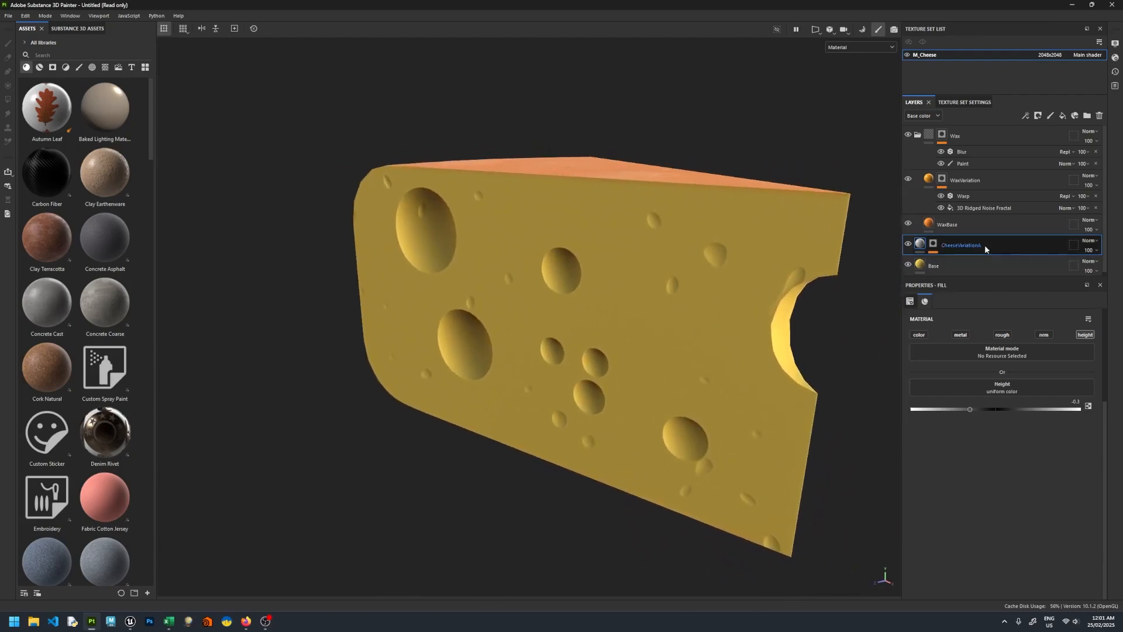
- Add another fill layer above CheeseVariationA and name it CheeseVariationB
{"action": "left_click", "coordinate": [1075, 116]}
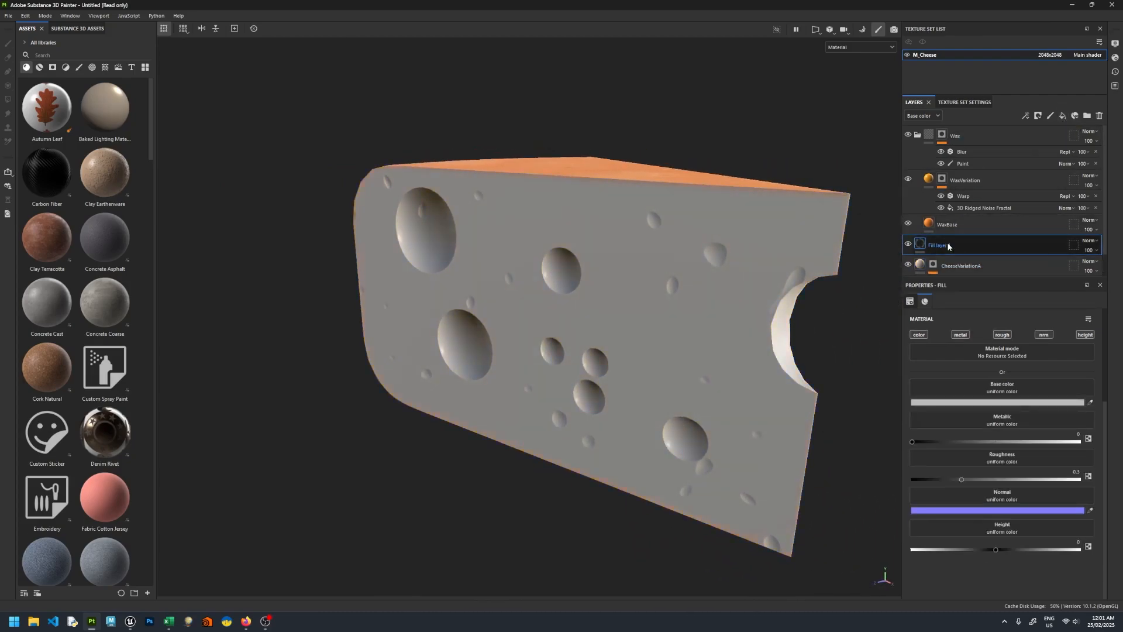
{"action": "double_click", "coordinate": [948, 245]}
{"action": "type", "text": "CheeseVaria"}
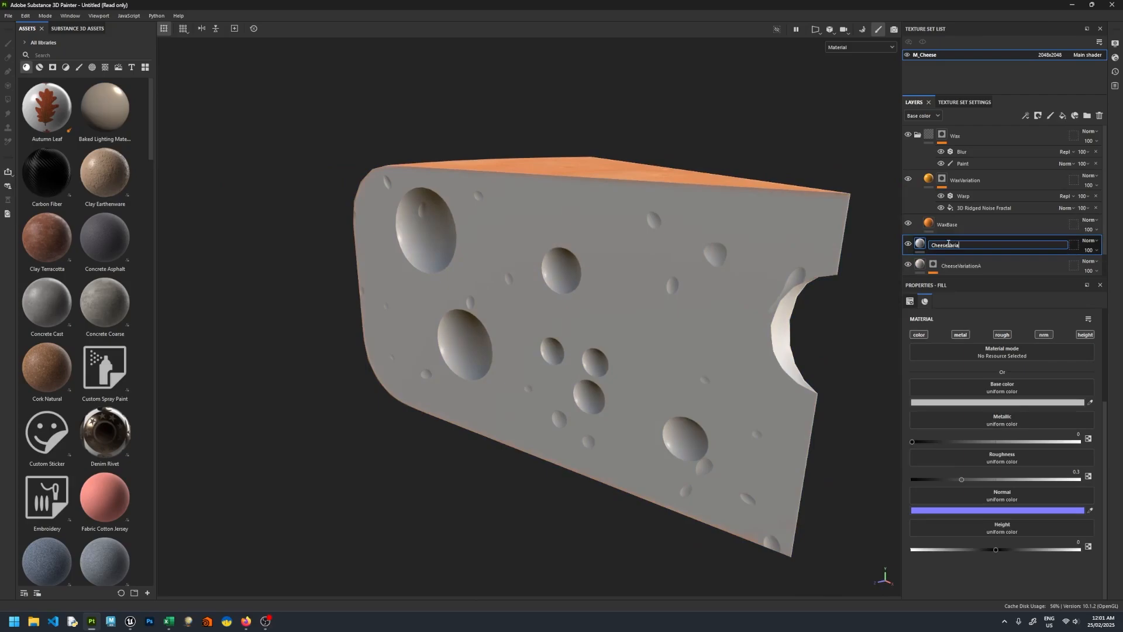
{"action": "type", "text": "tionB"}
{"action": "key", "text": "Return"}
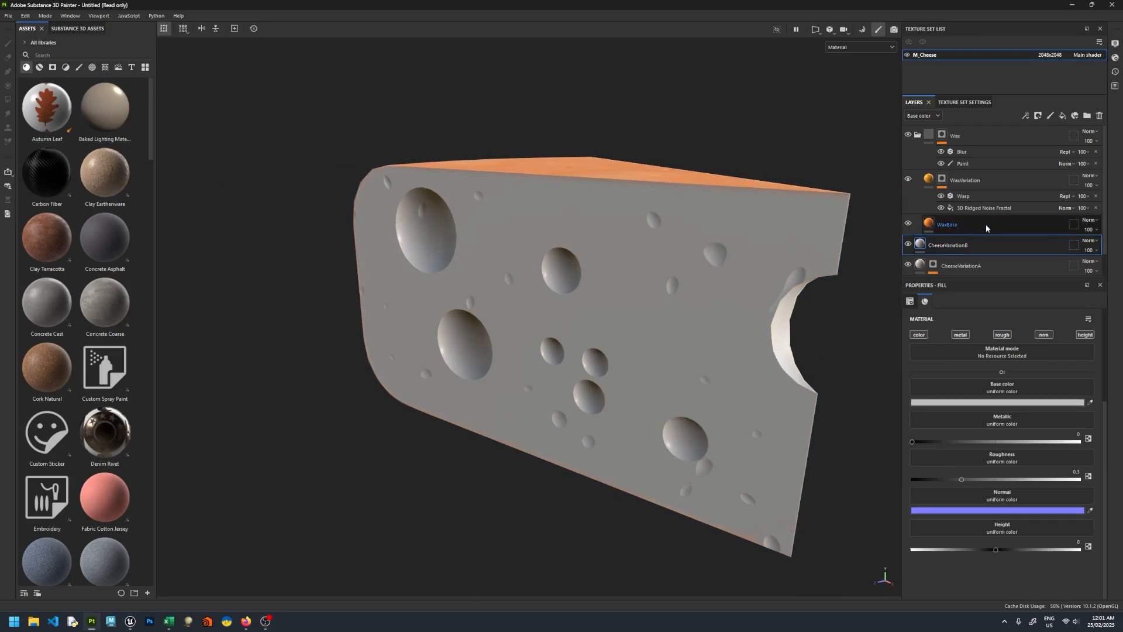
- Give CheeseVariationB a pure red base color and add a black mask to it
{"action": "left_click", "coordinate": [1007, 403]}
{"action": "left_click", "coordinate": [1091, 467]}
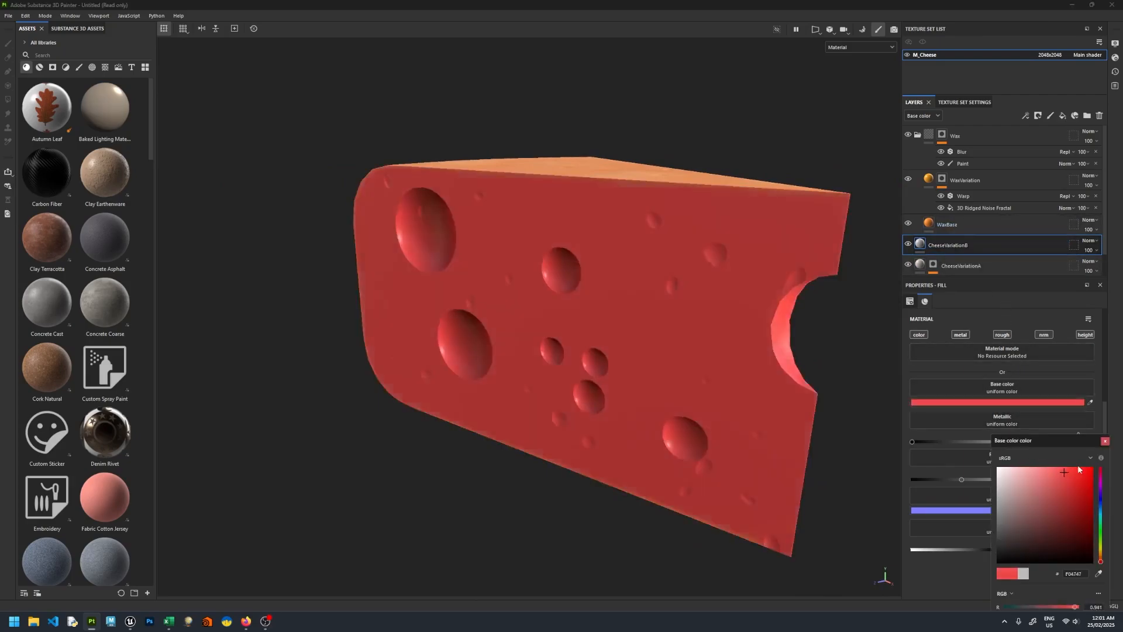
{"action": "left_click", "coordinate": [1038, 115]}
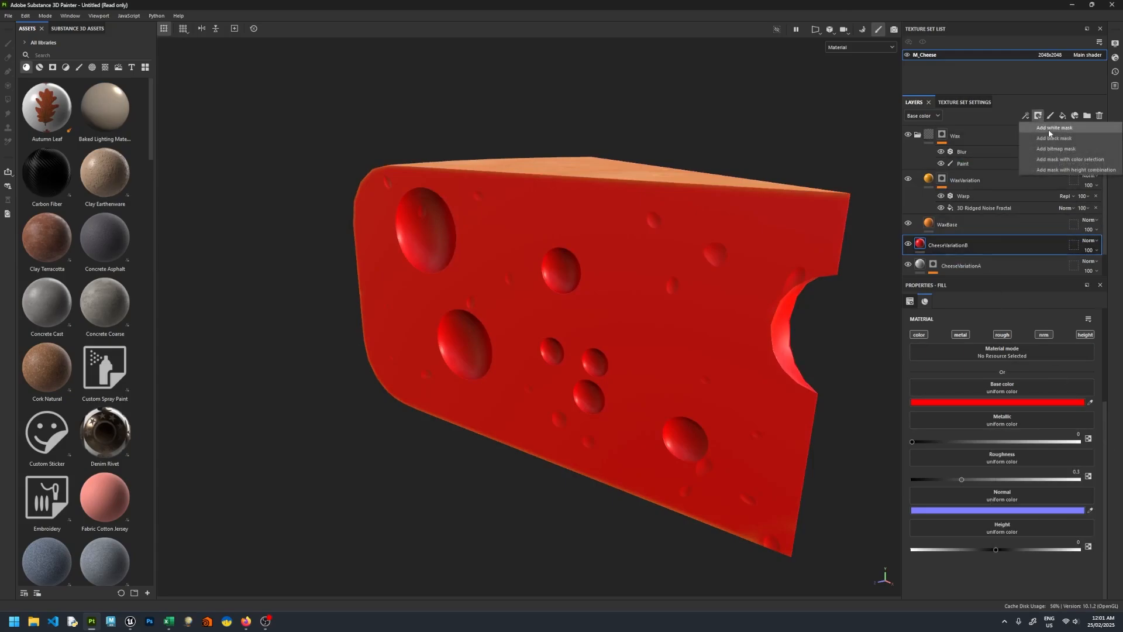
{"action": "left_click", "coordinate": [1053, 137]}
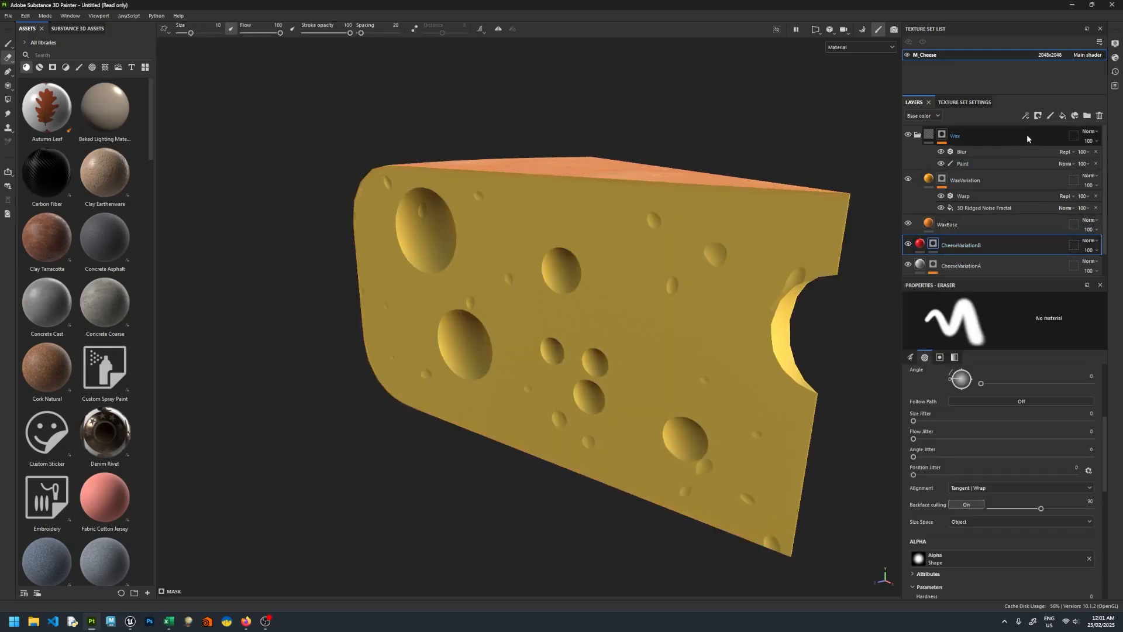
- Add a fill with 3D Perlin Noise Fractal to the CheeseVariationB mask and return to the layer's material properties
{"action": "left_click", "coordinate": [1026, 117]}
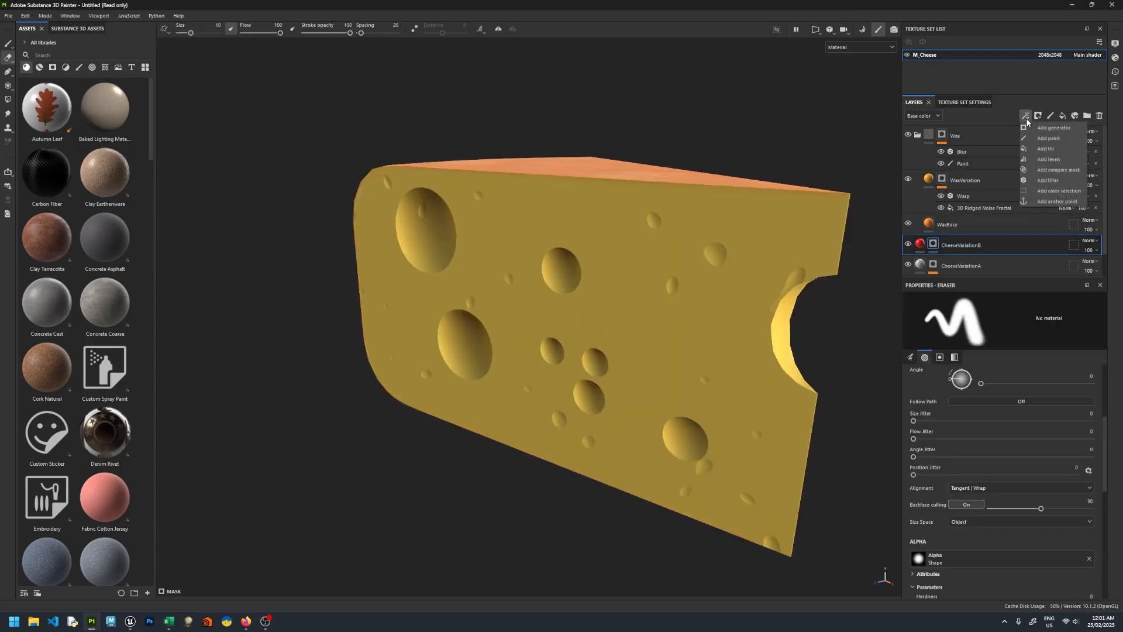
{"action": "left_click", "coordinate": [1047, 149]}
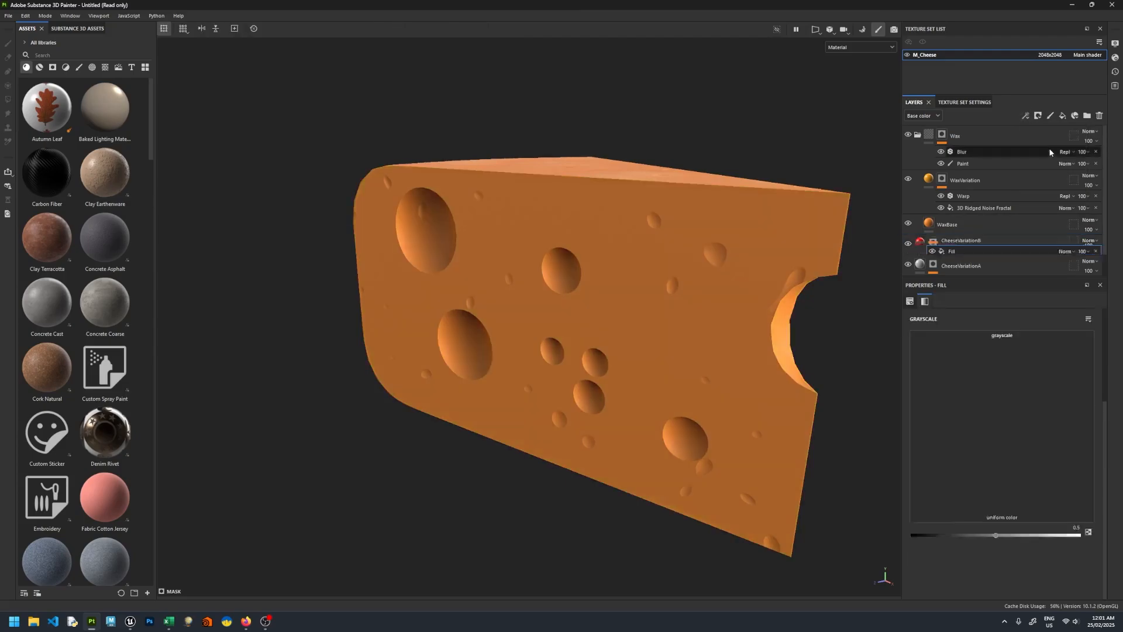
{"action": "left_click", "coordinate": [1001, 339]}
{"action": "mouse_move", "coordinate": [1005, 378]}
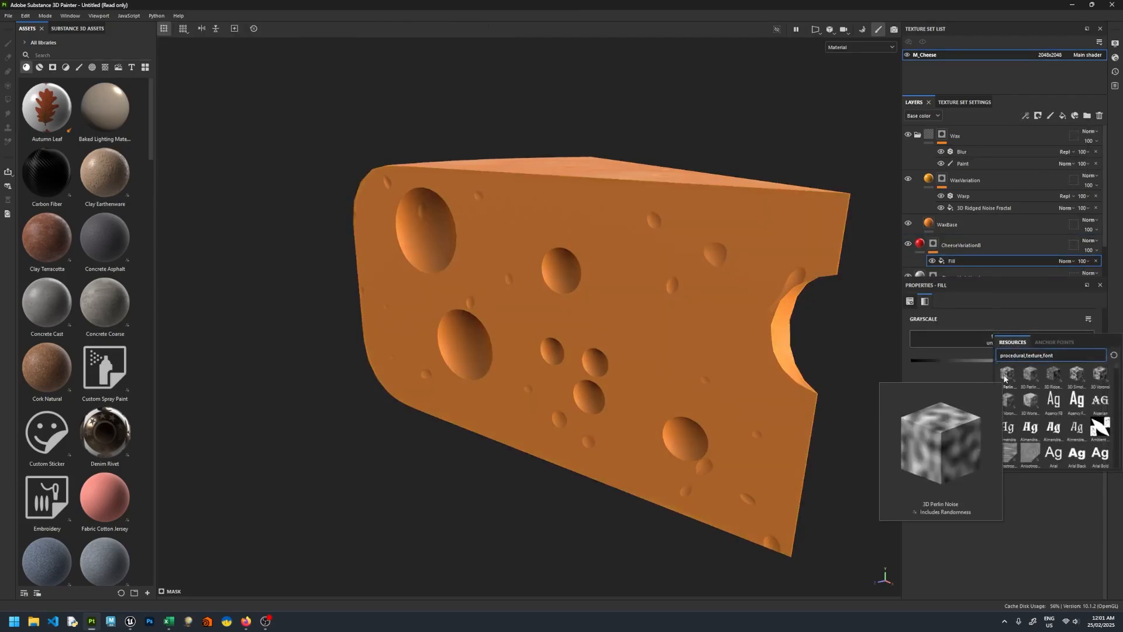
{"action": "left_click", "coordinate": [1008, 377]}
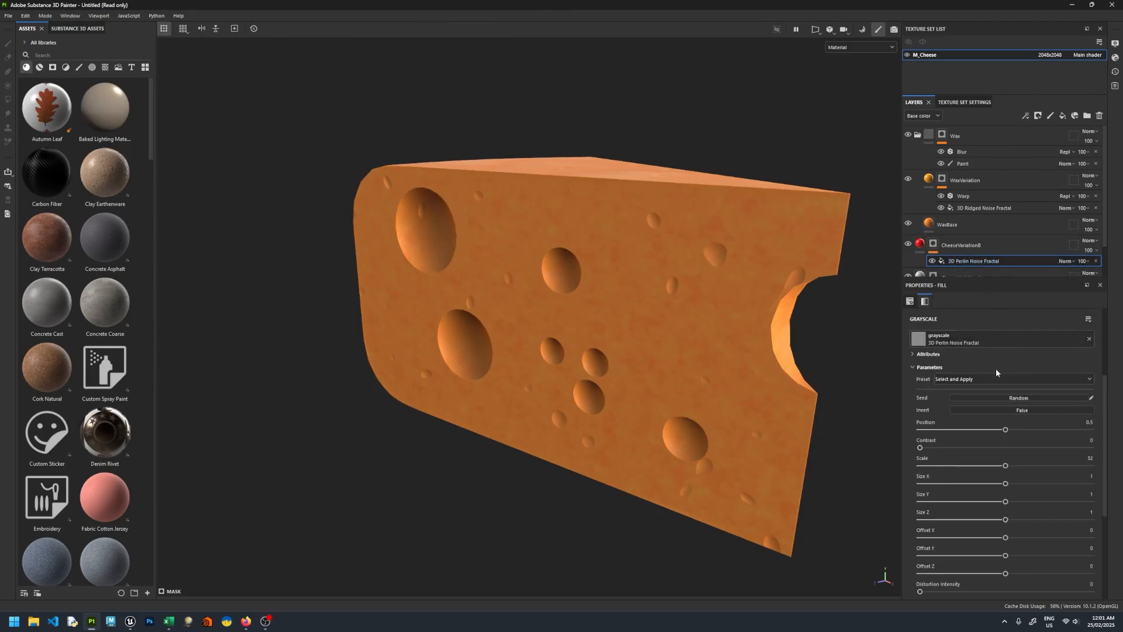
{"action": "left_click", "coordinate": [940, 249]}
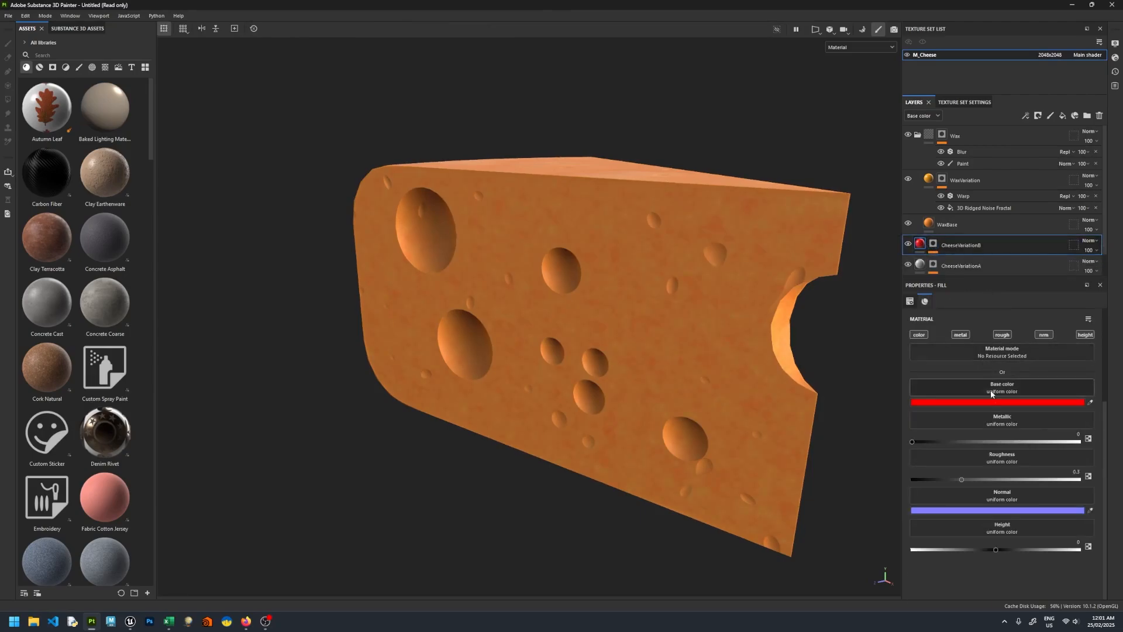
- Set CheeseVariationB's height to -0.1 and disable its color, metal, rough and nrm channels, keeping only height active
{"action": "scroll", "coordinate": [736, 378], "scroll_direction": "up", "scroll_amount": 3}
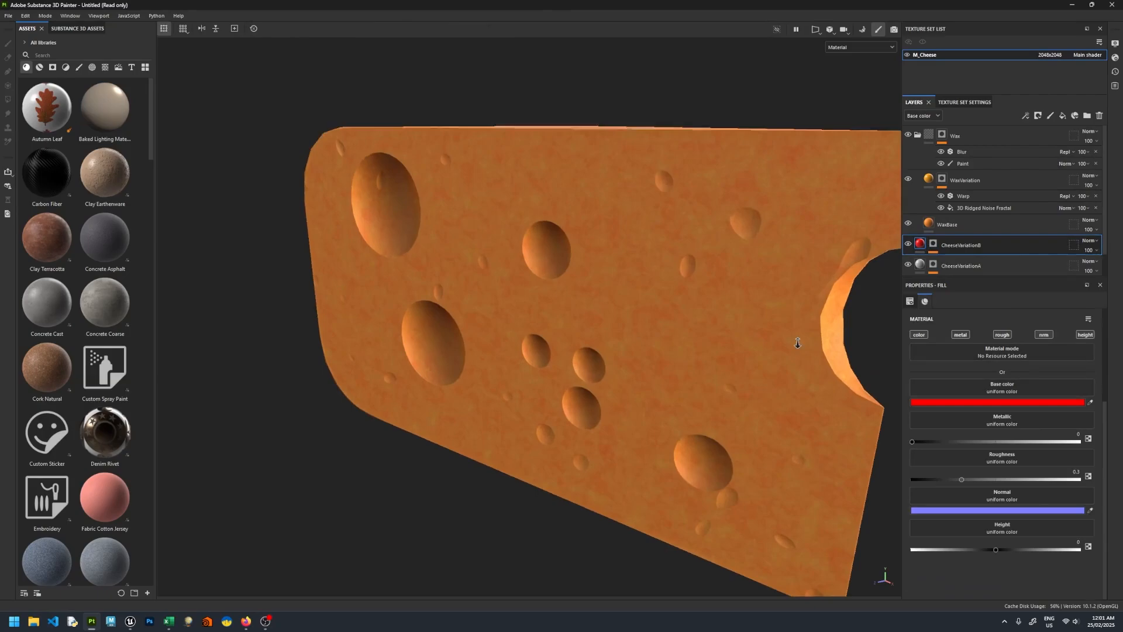
{"action": "left_click", "coordinate": [1088, 545]}
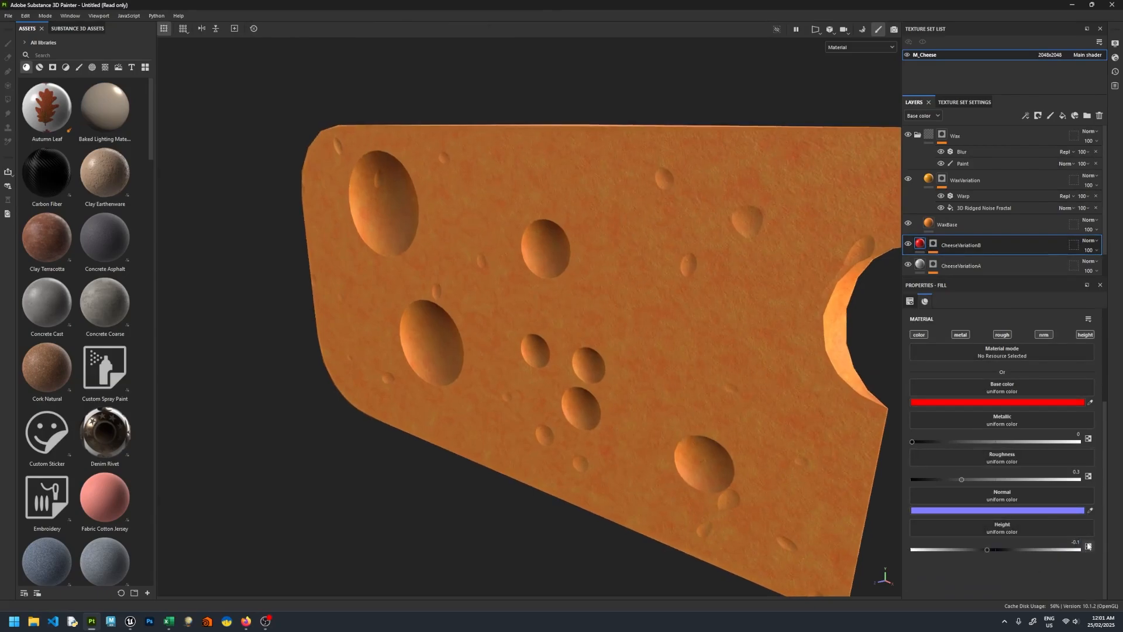
{"action": "left_click", "coordinate": [922, 335]}
{"action": "left_click", "coordinate": [960, 335]}
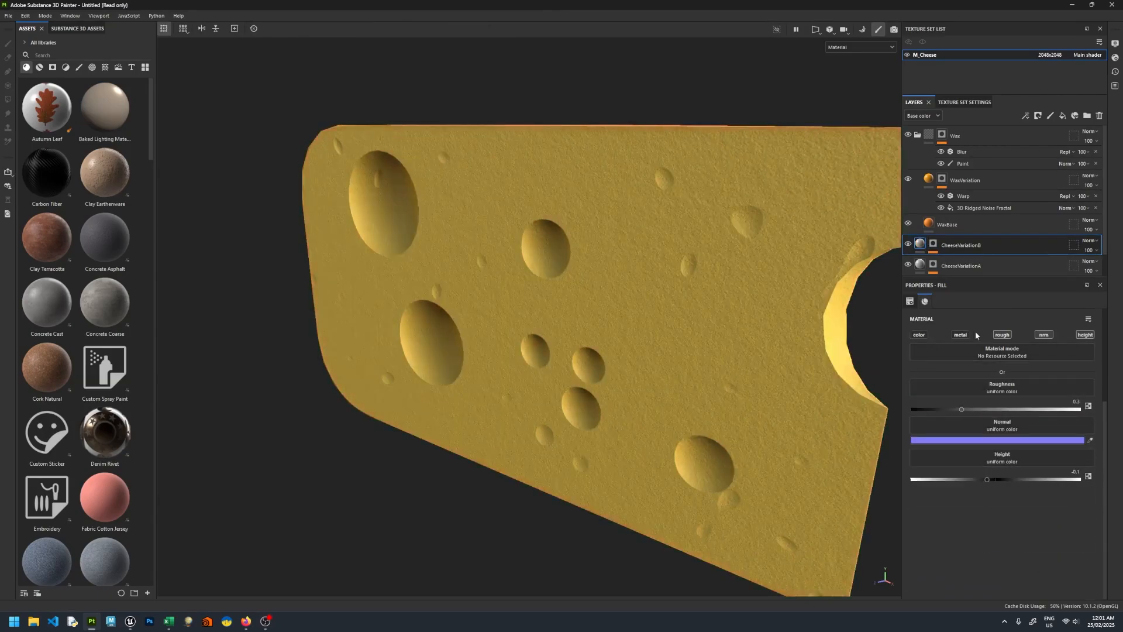
{"action": "left_click", "coordinate": [1003, 335]}
{"action": "left_click", "coordinate": [1044, 335]}
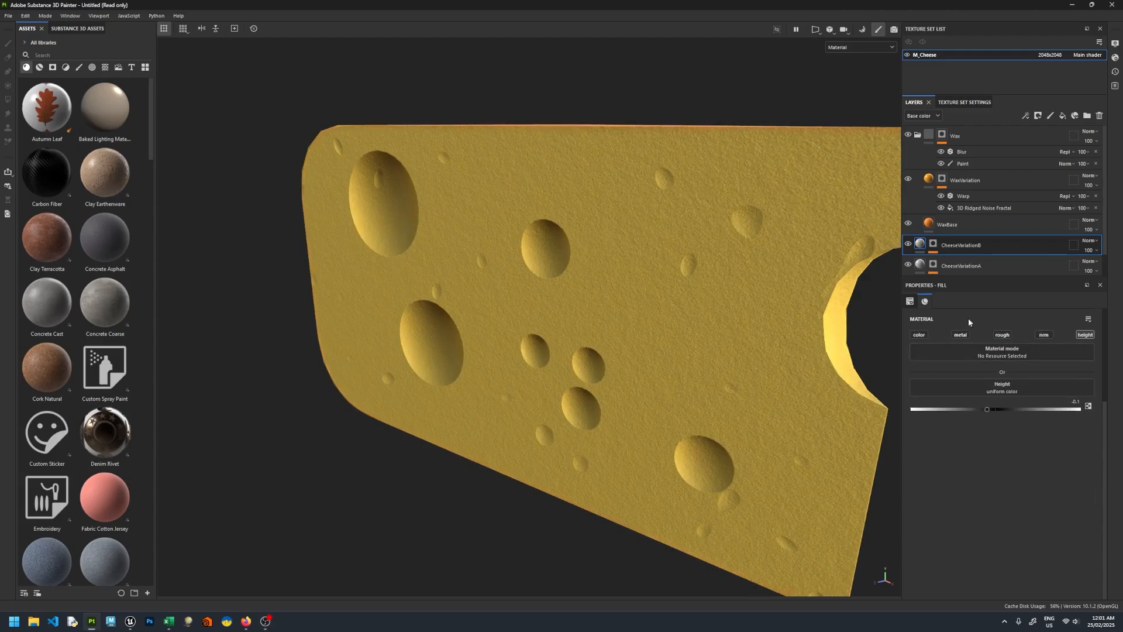
- Adjust the scale of the 3D Perlin Noise Fractal in CheeseVariationB's mask to change the size of the surface relief
{"action": "left_click", "coordinate": [933, 244]}
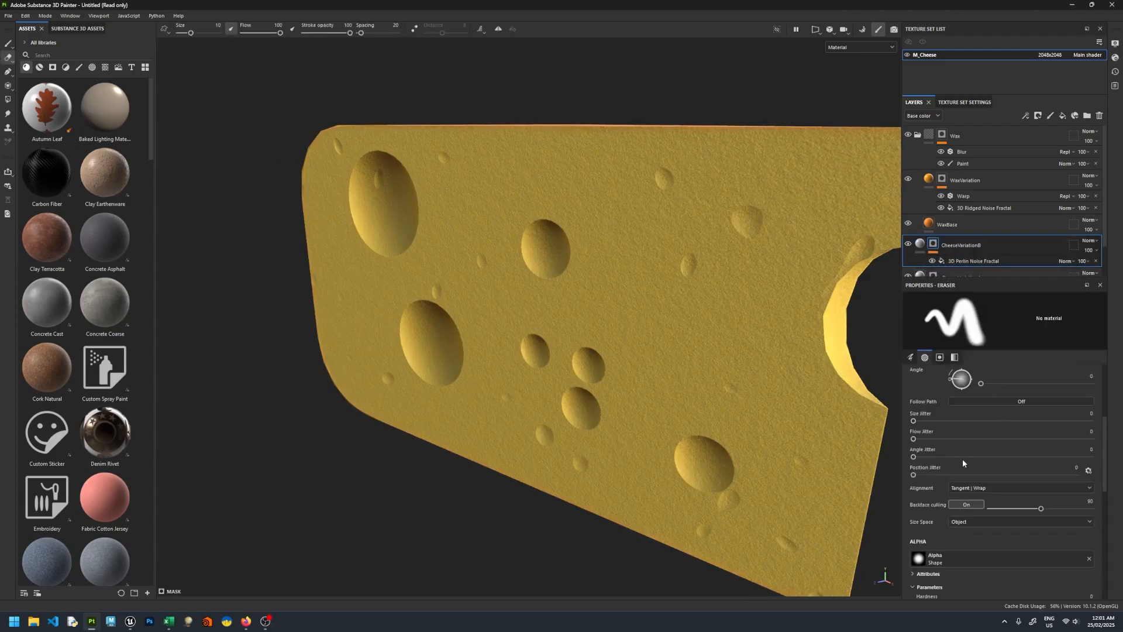
{"action": "scroll", "coordinate": [963, 468], "scroll_direction": "down", "scroll_amount": 8}
{"action": "mouse_move", "coordinate": [860, 432]}
{"action": "left_mouse_down", "text": "alt"}
{"action": "mouse_move", "coordinate": [711, 332]}
{"action": "mouse_move", "coordinate": [689, 366]}
{"action": "left_mouse_up", "text": "alt"}
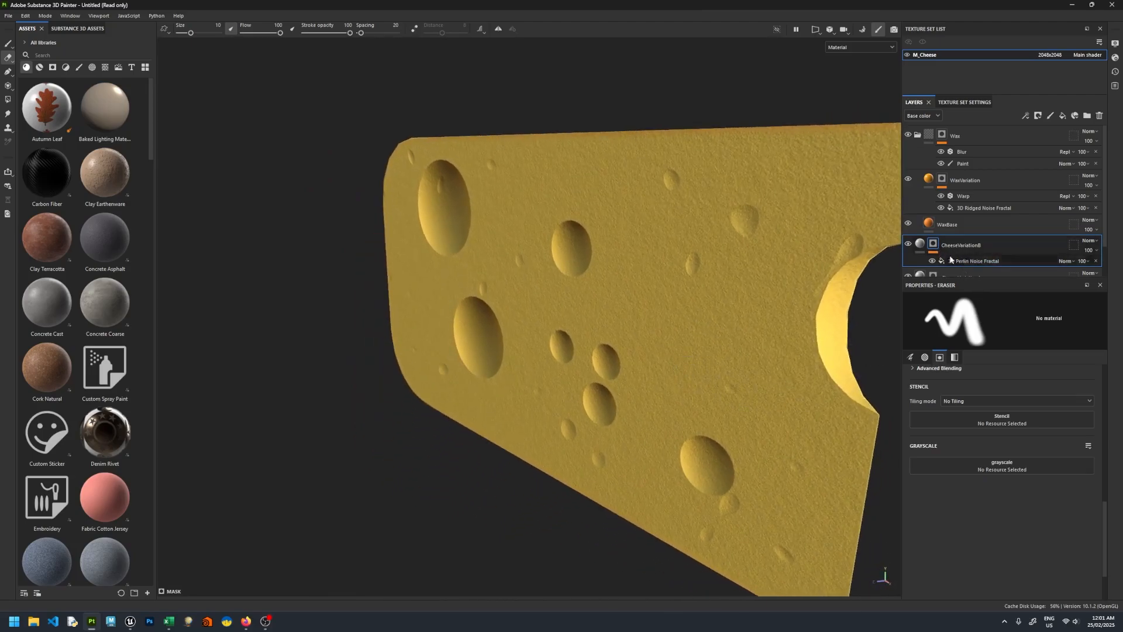
{"action": "left_click", "coordinate": [964, 261]}
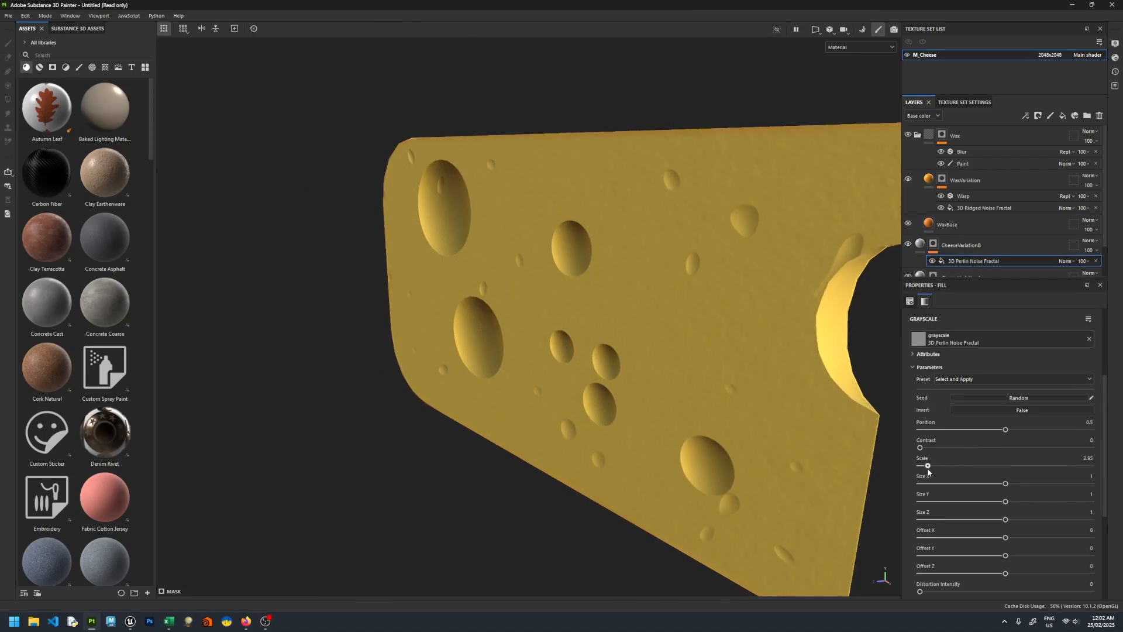
{"action": "left_click_drag", "start_coordinate": [928, 468], "coordinate": [929, 470]}
- Try a height of -0.05 on CheeseVariationB and weaken it further toward zero for a subtler relief
{"action": "left_click", "coordinate": [921, 251]}
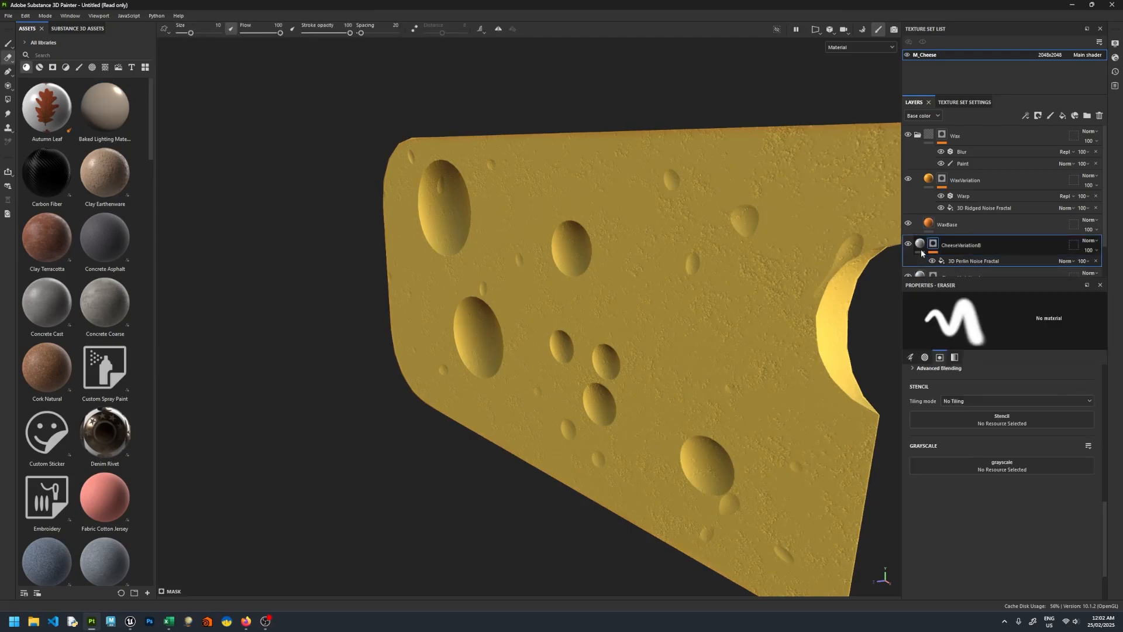
{"action": "left_click", "coordinate": [921, 244]}
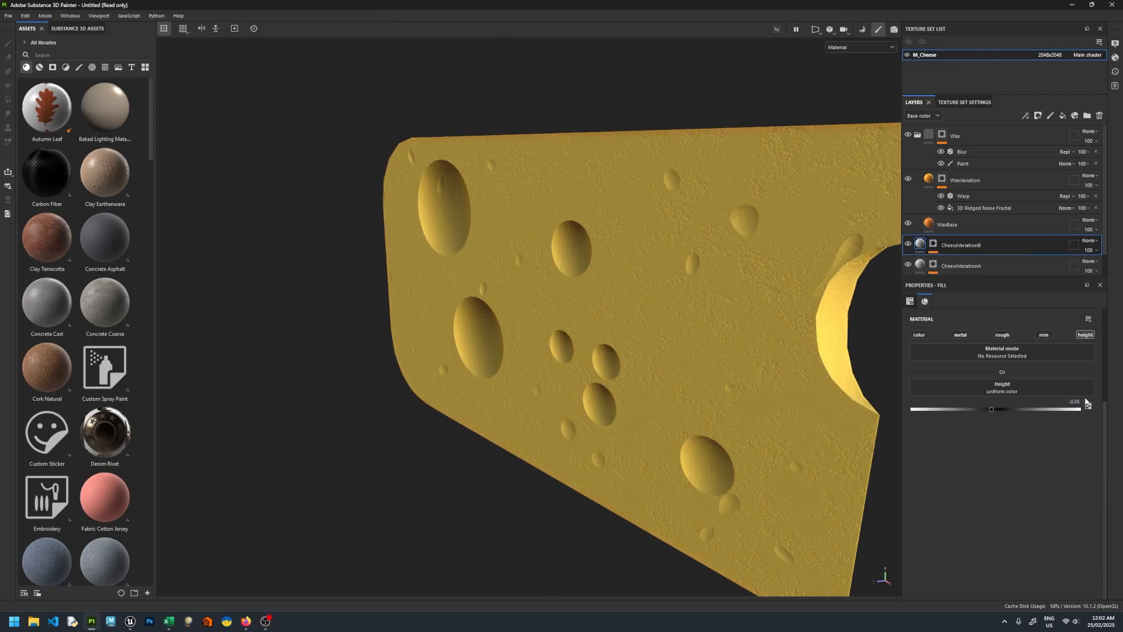
{"action": "scroll", "coordinate": [751, 373], "scroll_direction": "up", "scroll_amount": 2}
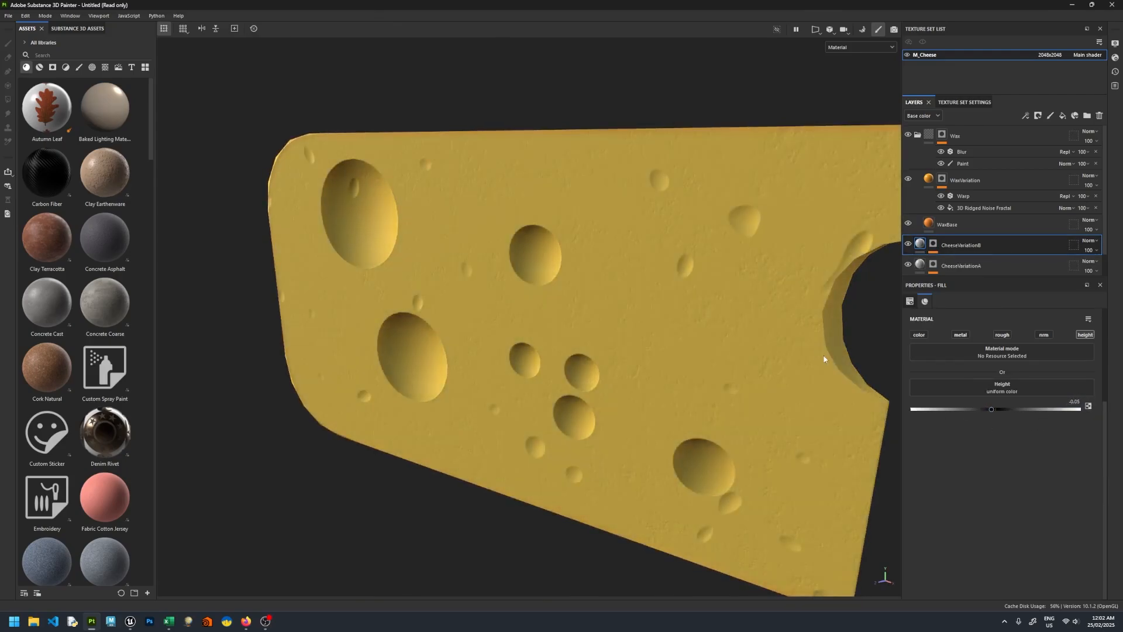
{"action": "key", "text": "f"}
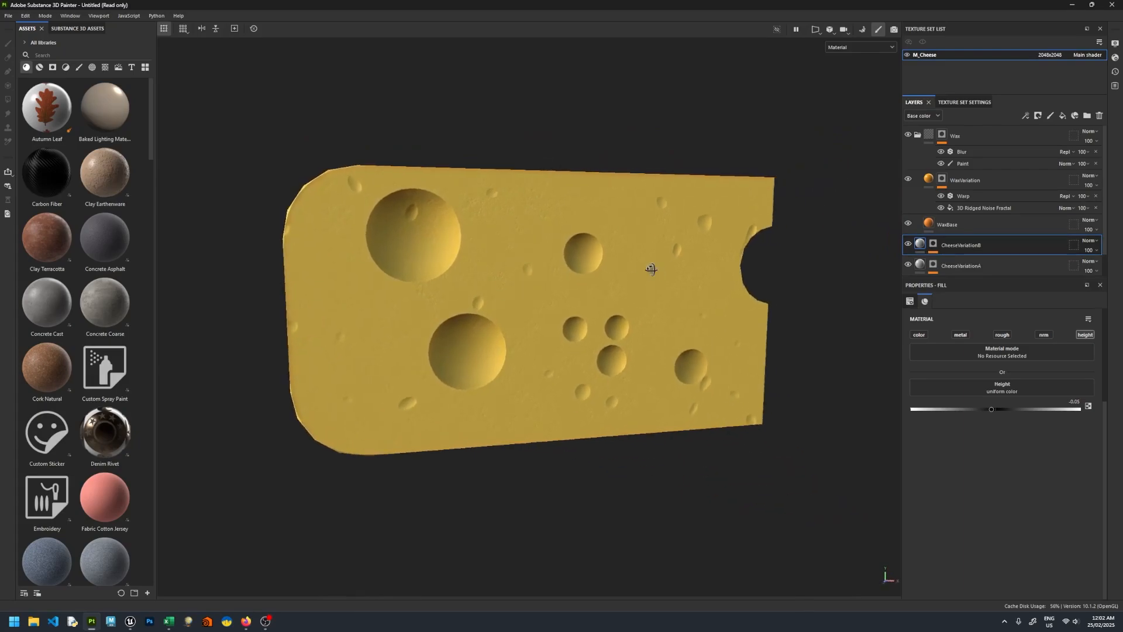
{"action": "left_click_drag", "start_coordinate": [651, 269], "coordinate": [524, 290], "text": "alt"}
{"action": "scroll", "coordinate": [632, 293], "scroll_direction": "up", "scroll_amount": 3}
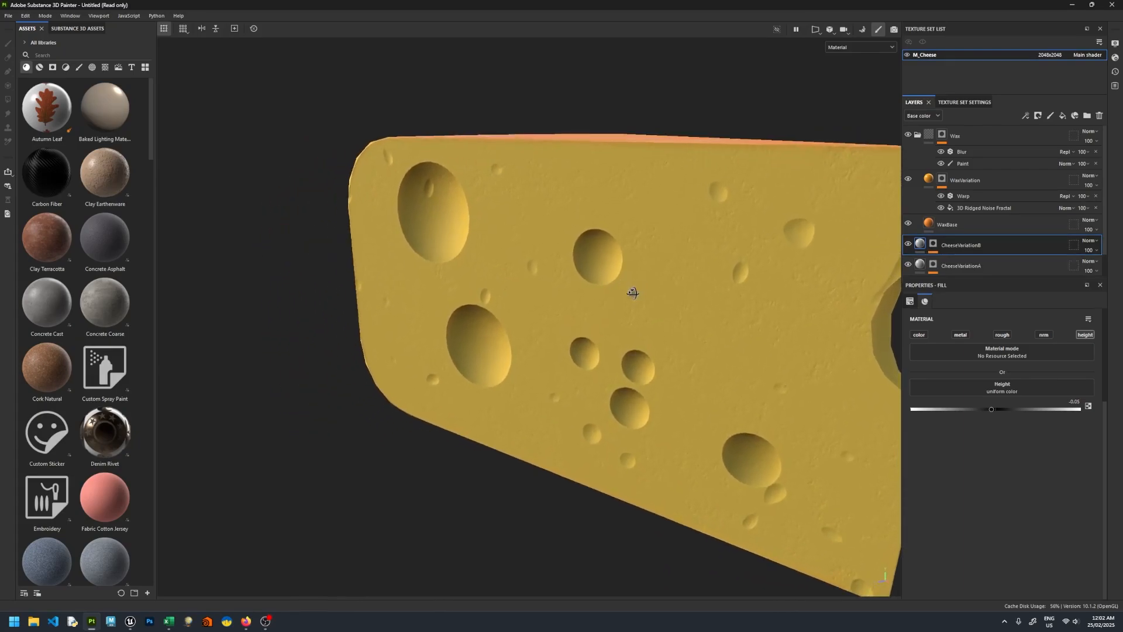
{"action": "left_click", "coordinate": [1088, 405]}
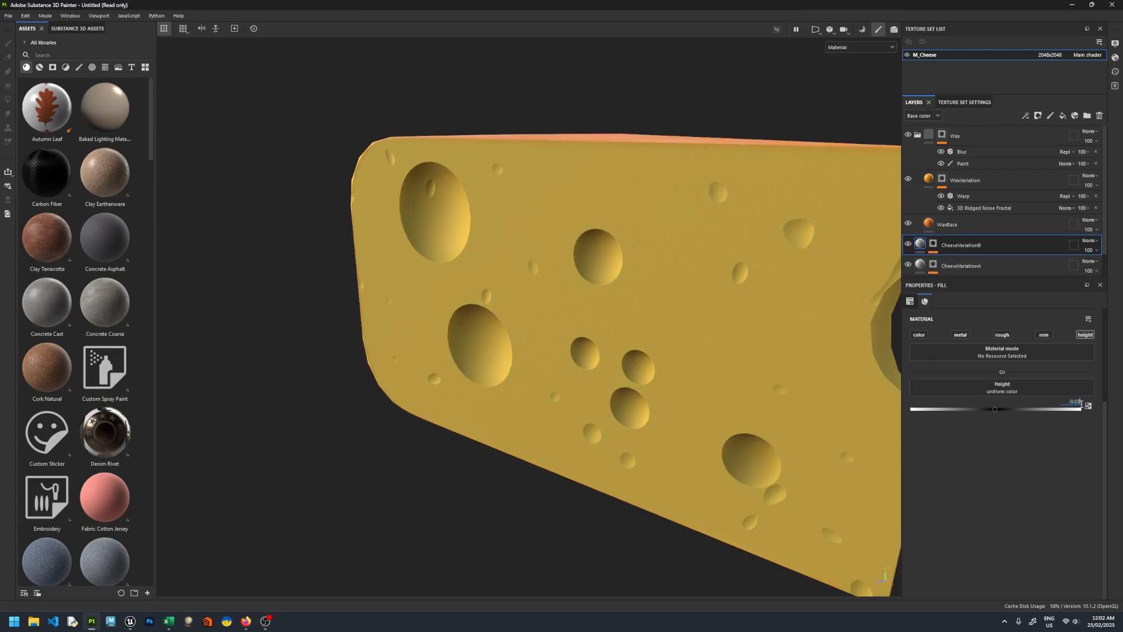
{"action": "mouse_move", "coordinate": [541, 351]}
{"action": "left_mouse_down", "text": "alt"}
{"action": "mouse_move", "coordinate": [594, 351]}
{"action": "mouse_move", "coordinate": [490, 345]}
{"action": "mouse_move", "coordinate": [526, 334]}
{"action": "left_mouse_up", "text": "alt"}
{"action": "scroll", "coordinate": [526, 334], "scroll_direction": "down", "scroll_amount": 1}
{"action": "right_click_drag", "start_coordinate": [525, 334], "coordinate": [459, 333], "text": "shift"}
{"action": "left_click_drag", "start_coordinate": [458, 334], "coordinate": [524, 329], "text": "alt"}
- Add a fill layer above CheeseVariationB and name it StaleEdges
{"action": "left_click", "coordinate": [1063, 115]}
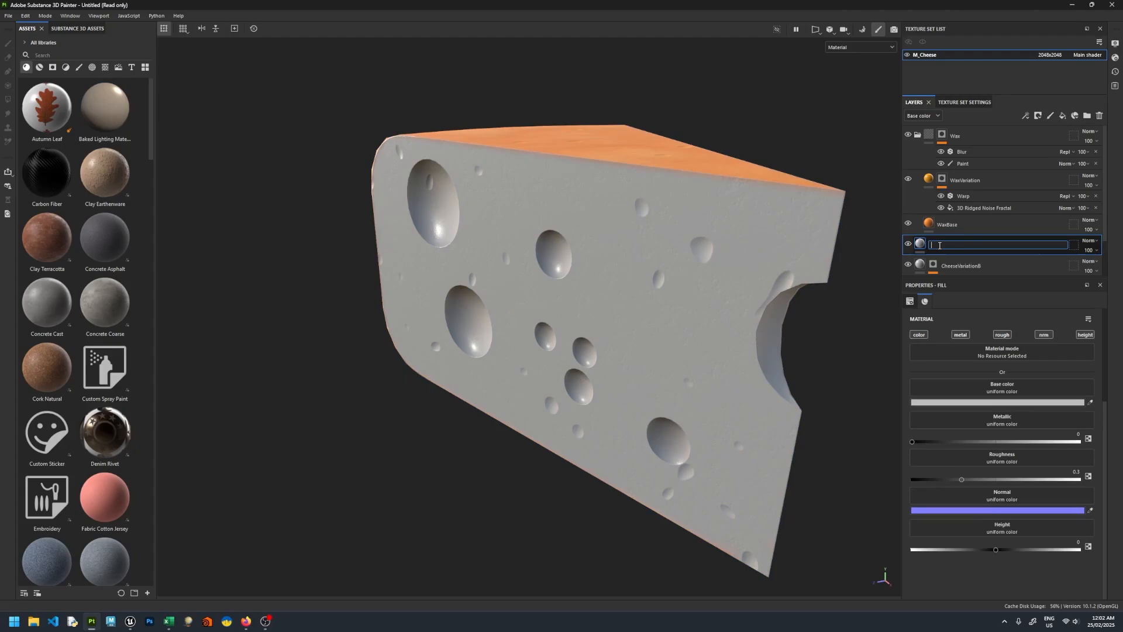
{"action": "type", "text": "StaleEdges"}
{"action": "key", "text": "Return"}
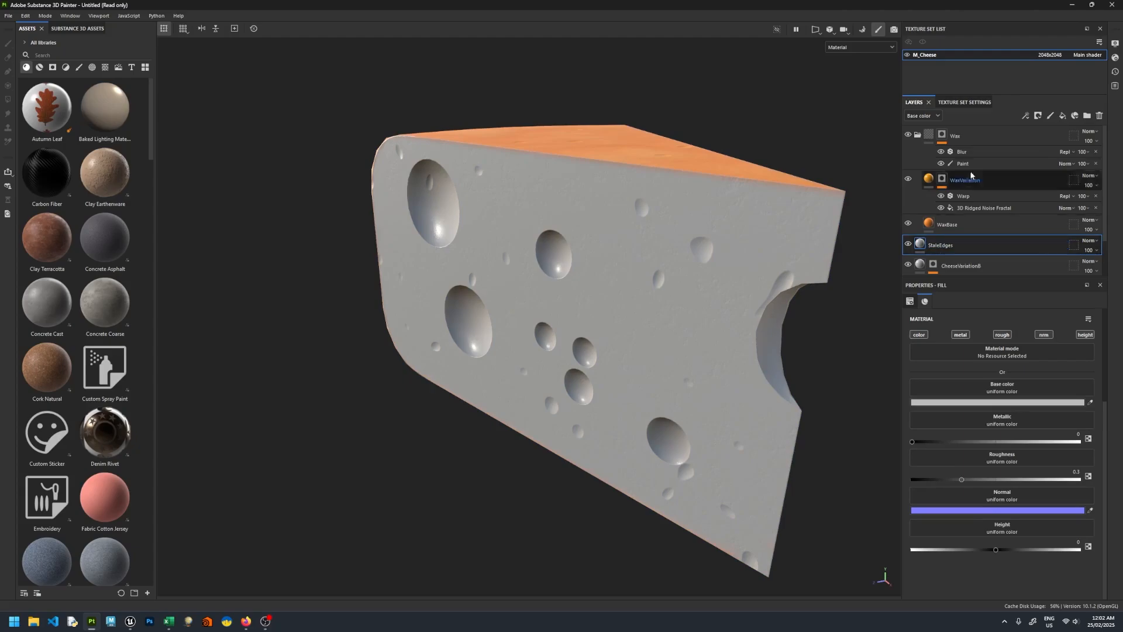
- Give StaleEdges a pure red base color and 0.9 roughness, with its metal, nrm and height channels disabled
{"action": "left_click", "coordinate": [998, 401]}
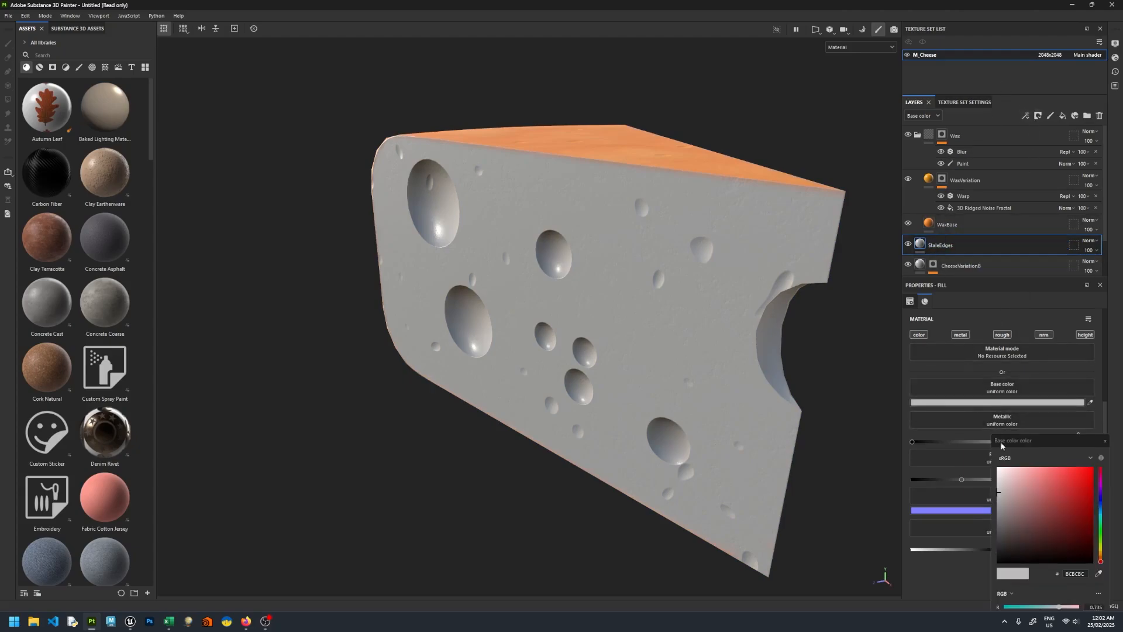
{"action": "left_click", "coordinate": [1091, 463]}
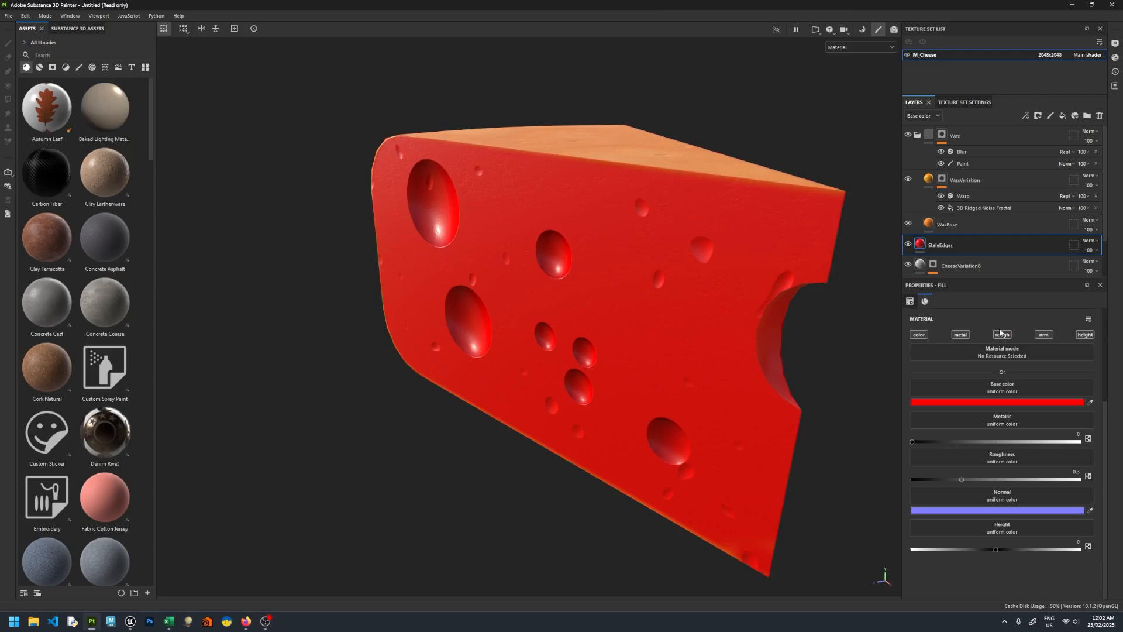
{"action": "left_click", "coordinate": [961, 335]}
{"action": "left_click", "coordinate": [1044, 335]}
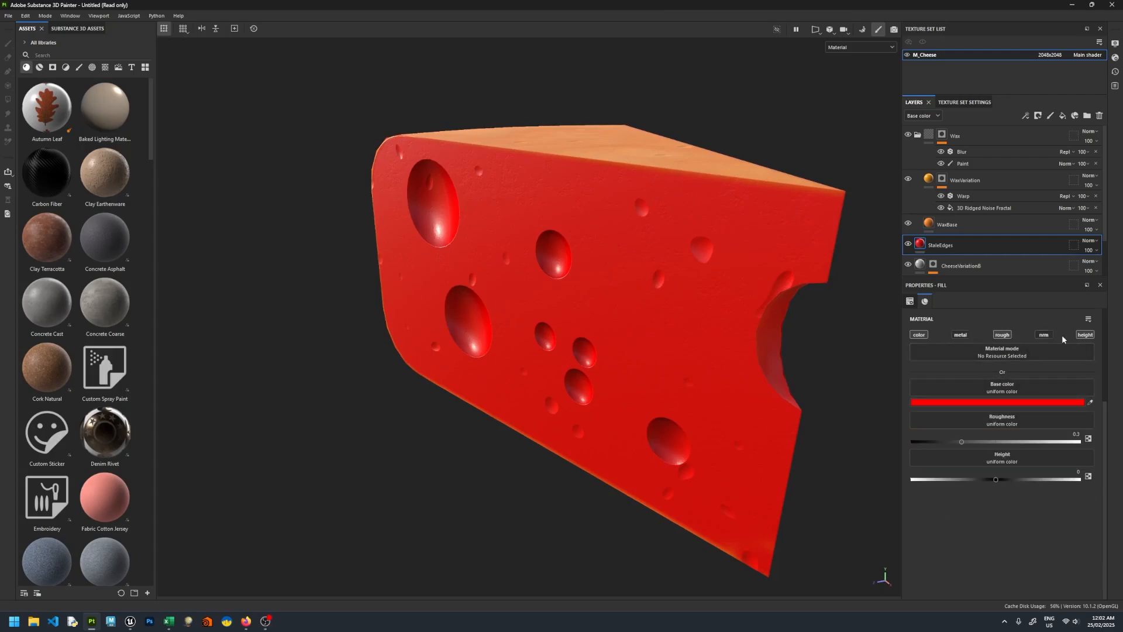
{"action": "left_click", "coordinate": [1086, 334]}
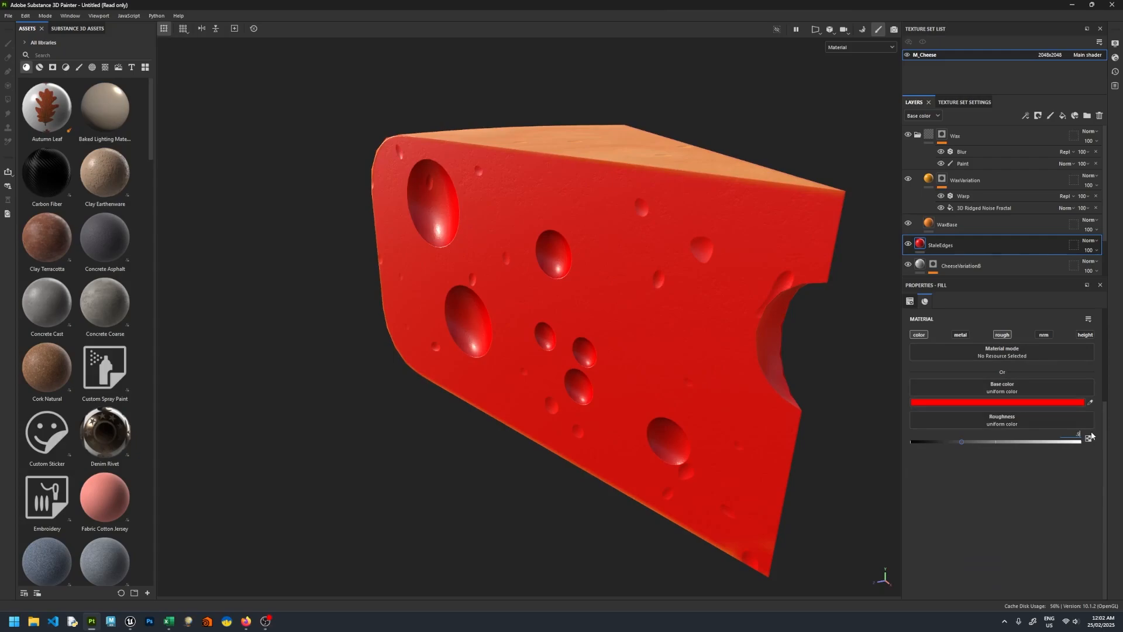
{"action": "key", "text": "Return"}
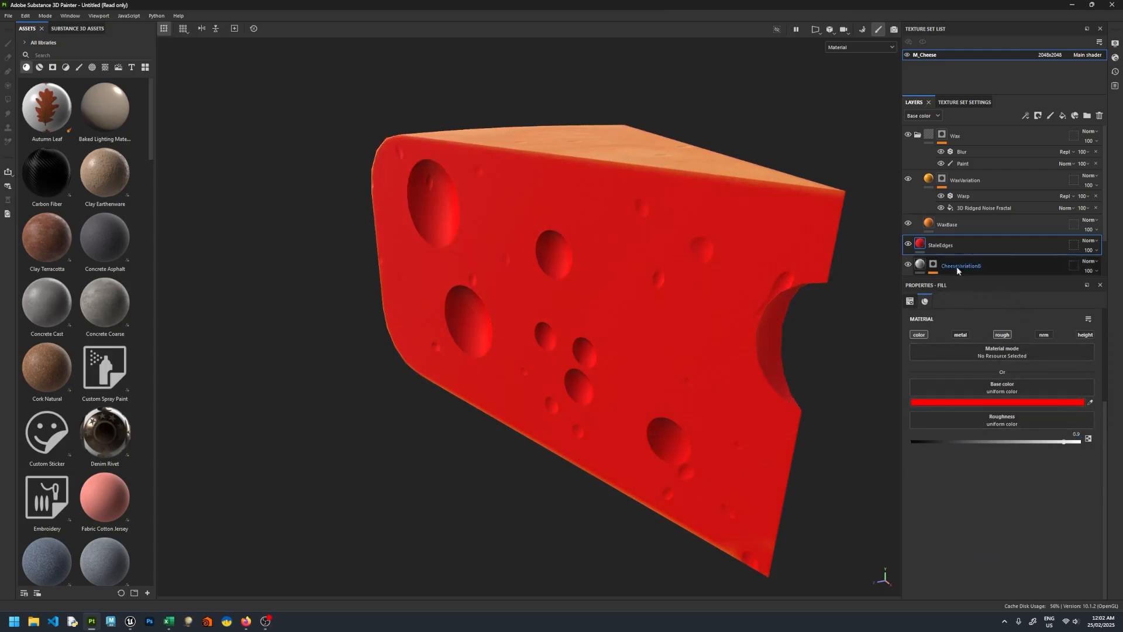
- Add a black mask to StaleEdges and drive it with a Curvature generator
{"action": "left_click", "coordinate": [1037, 115]}
{"action": "left_click", "coordinate": [1047, 139]}
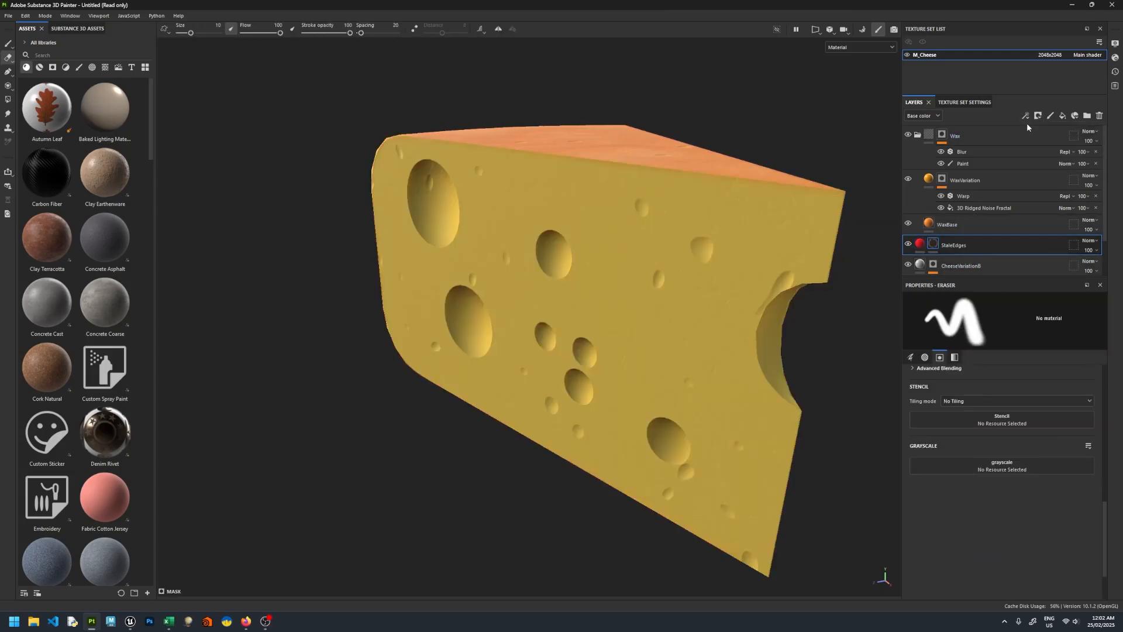
{"action": "left_click", "coordinate": [1026, 114]}
{"action": "left_click", "coordinate": [1053, 127]}
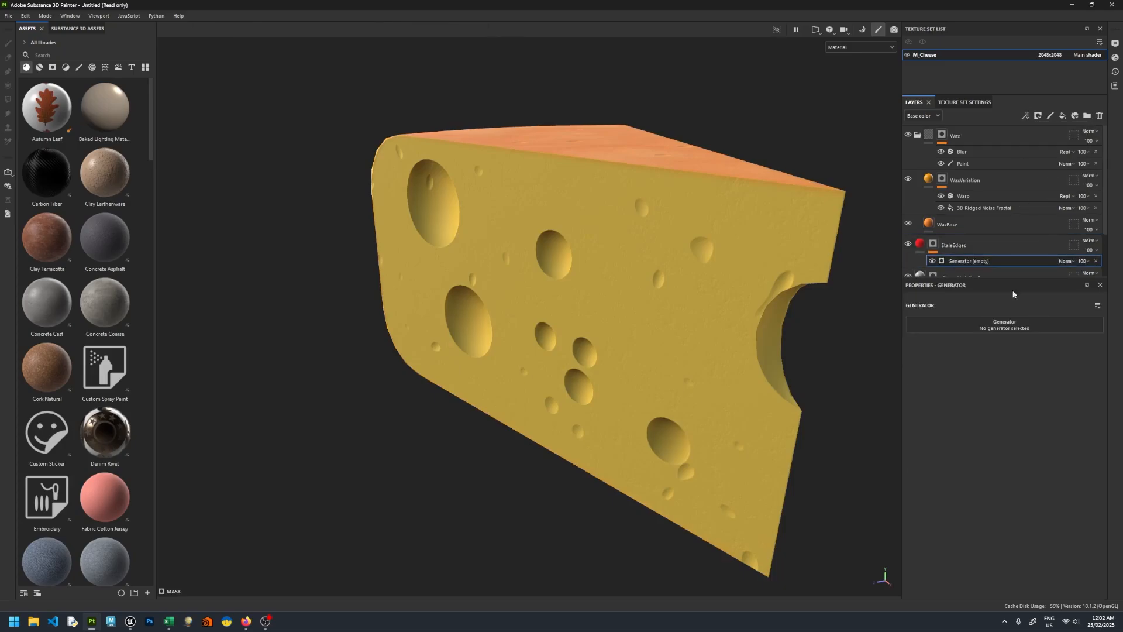
{"action": "left_click", "coordinate": [1002, 328]}
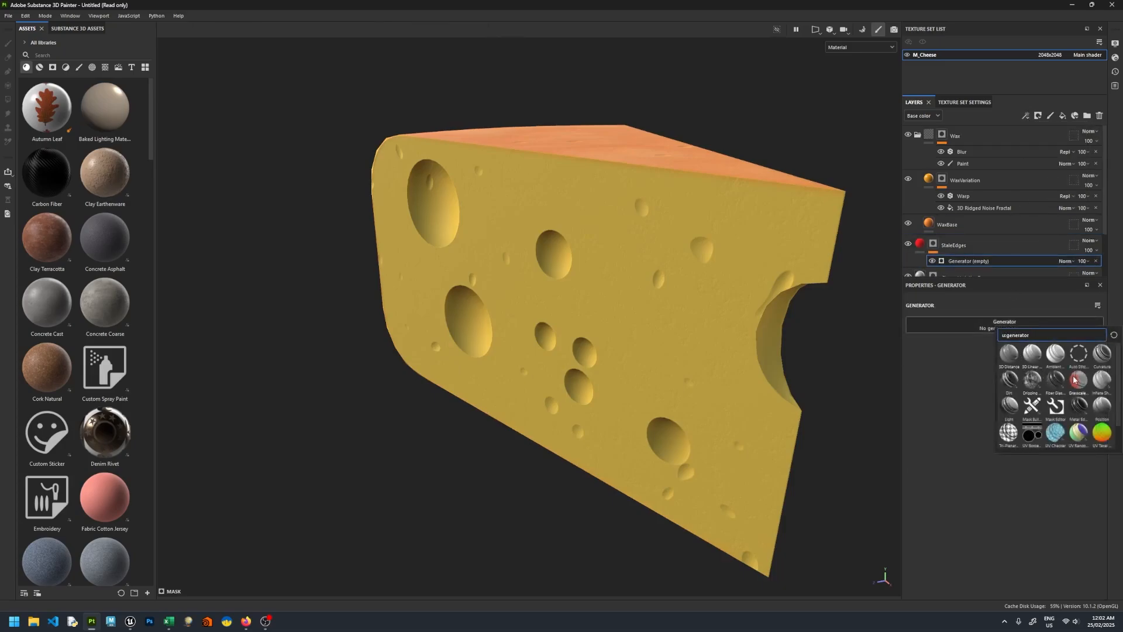
{"action": "left_click", "coordinate": [1102, 355]}
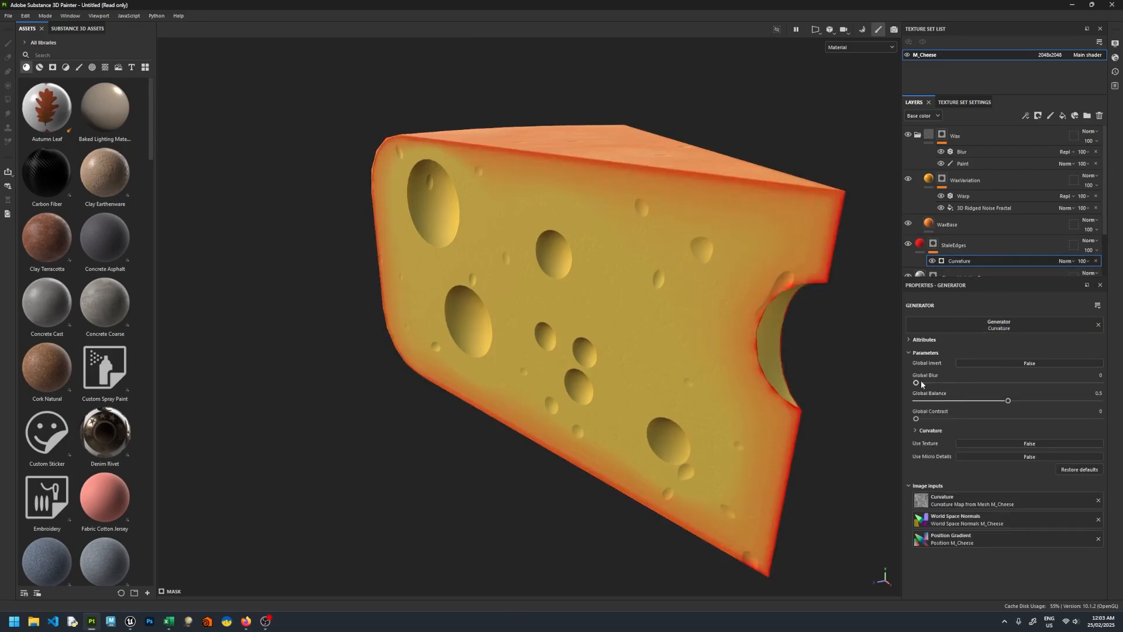
- Set the Curvature generator's Global Balance to 0.32, leaving Global Blur at 0, to narrow the masked edges
{"action": "mouse_move", "coordinate": [921, 382]}
{"action": "left_mouse_down"}
{"action": "mouse_move", "coordinate": [1066, 380]}
{"action": "mouse_move", "coordinate": [903, 373]}
{"action": "left_mouse_up"}
{"action": "left_click_drag", "start_coordinate": [807, 327], "coordinate": [761, 327], "text": "alt"}
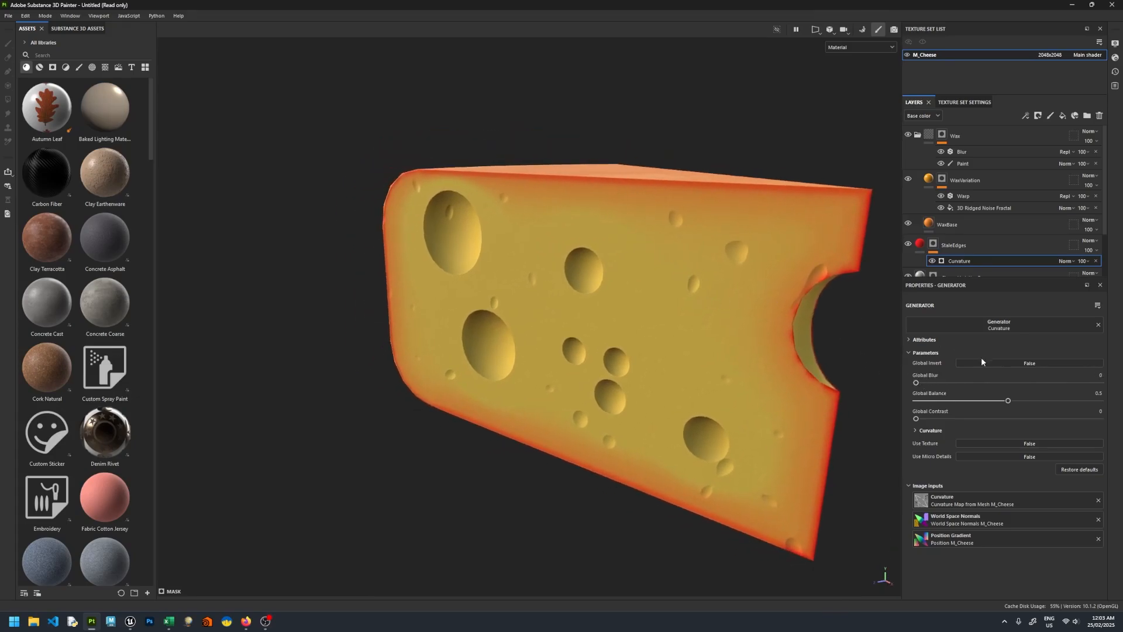
{"action": "left_click_drag", "start_coordinate": [1006, 402], "coordinate": [969, 402]}
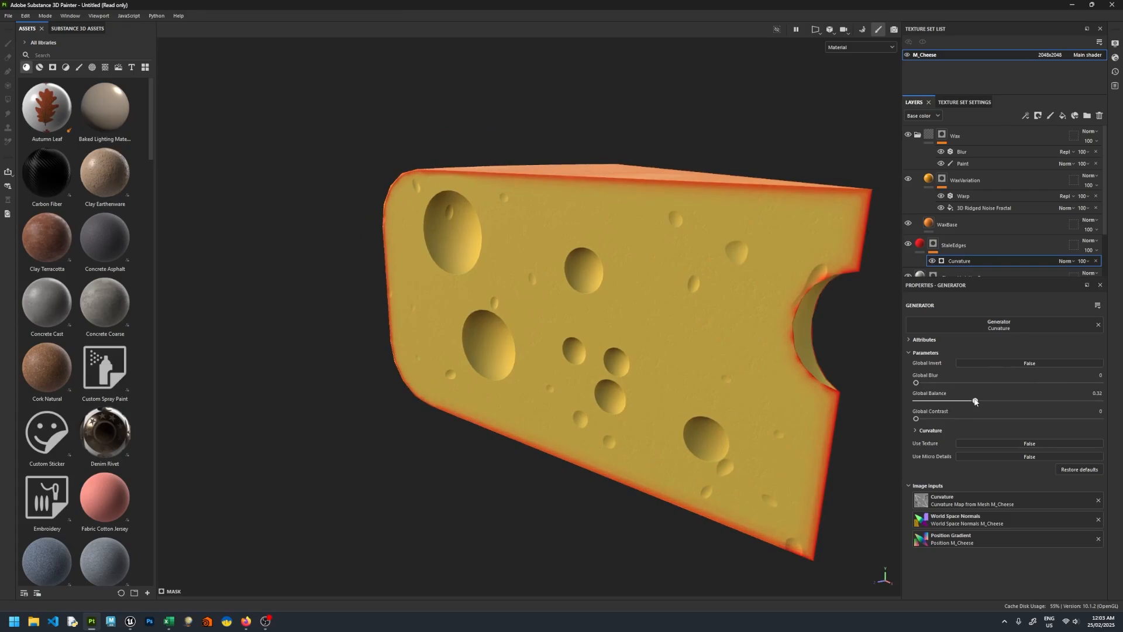
- Add a paint effect above Curvature in the StaleEdges mask and name it CurvatureEdit
{"action": "scroll", "coordinate": [1022, 240], "scroll_direction": "down", "scroll_amount": 2}
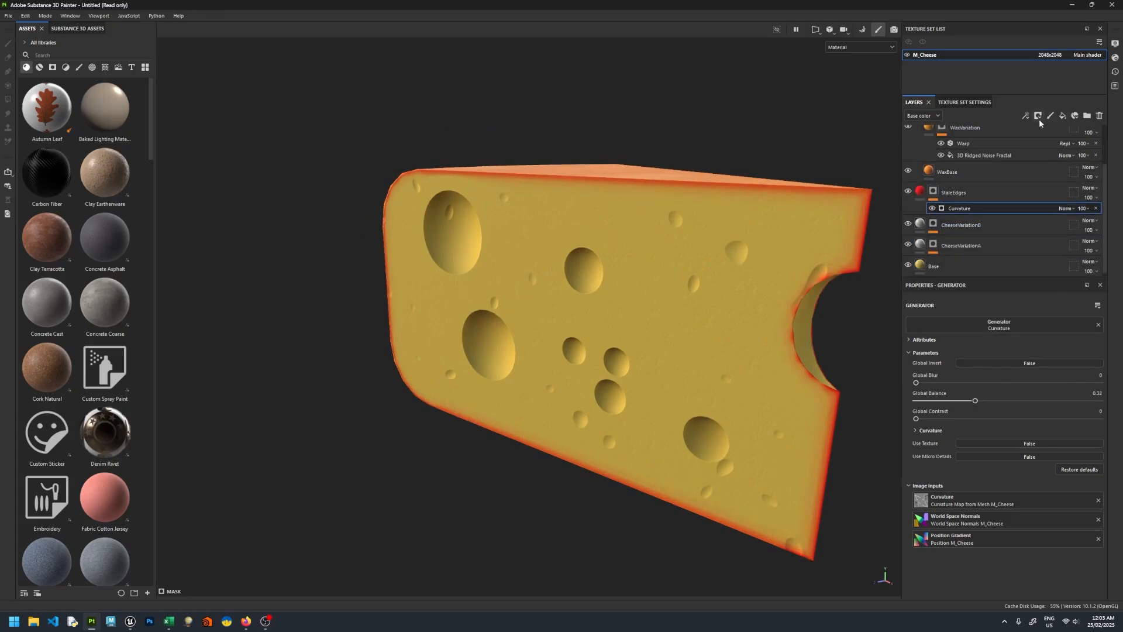
{"action": "left_click", "coordinate": [955, 193]}
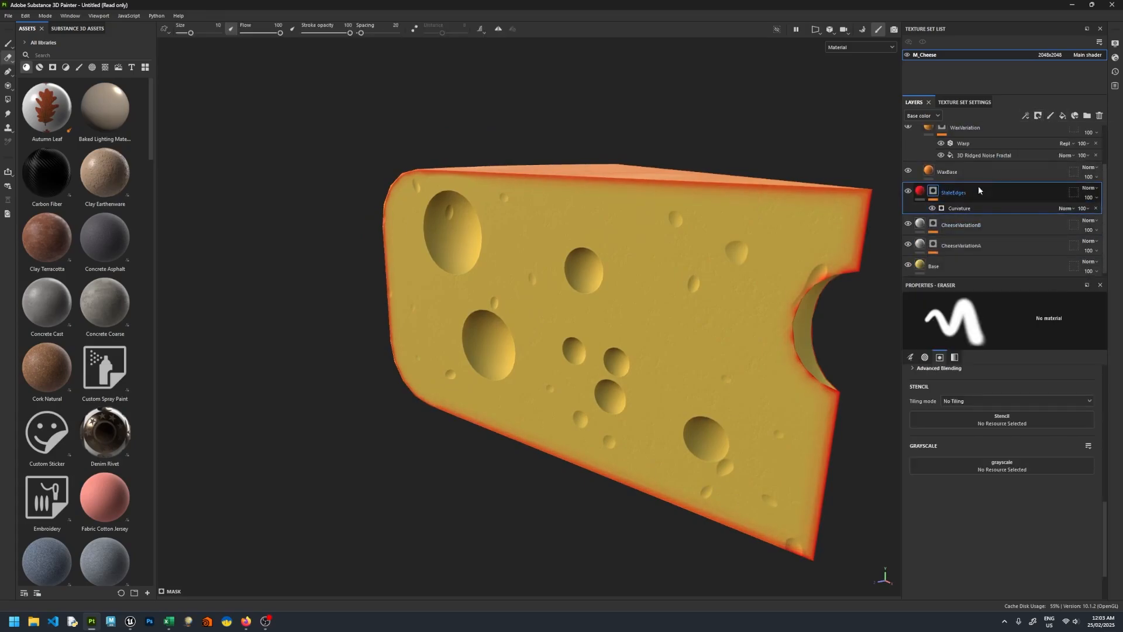
{"action": "left_click", "coordinate": [1038, 115]}
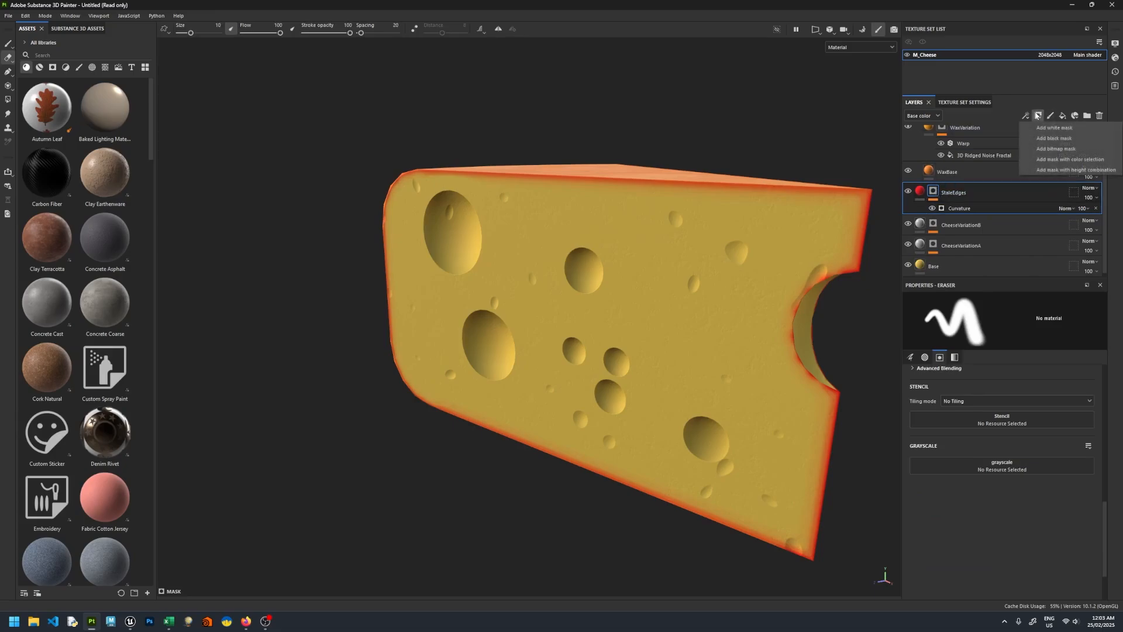
{"action": "left_click", "coordinate": [1025, 115]}
{"action": "left_click", "coordinate": [1025, 115]}
{"action": "left_click", "coordinate": [1050, 138]}
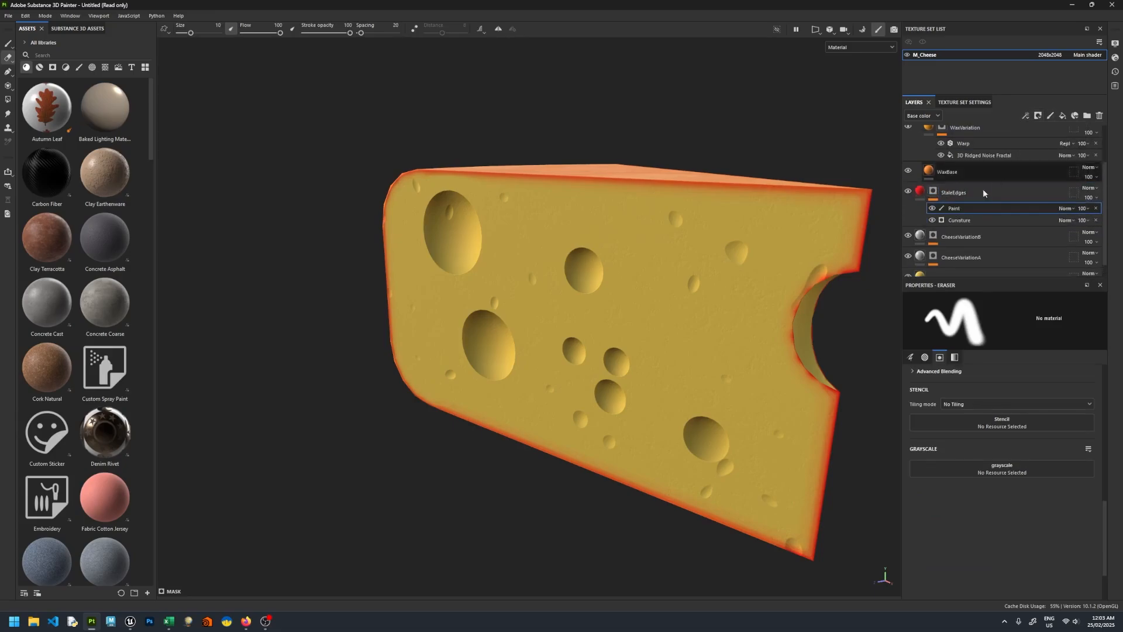
{"action": "double_click", "coordinate": [976, 209]}
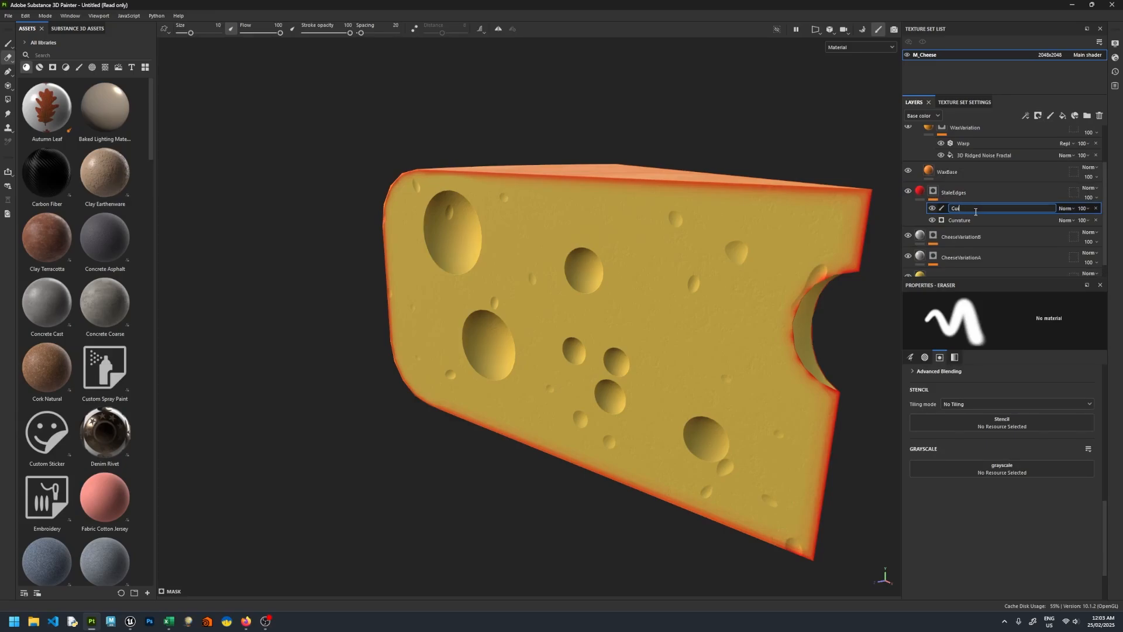
{"action": "type", "text": "CurvatureEdit"}
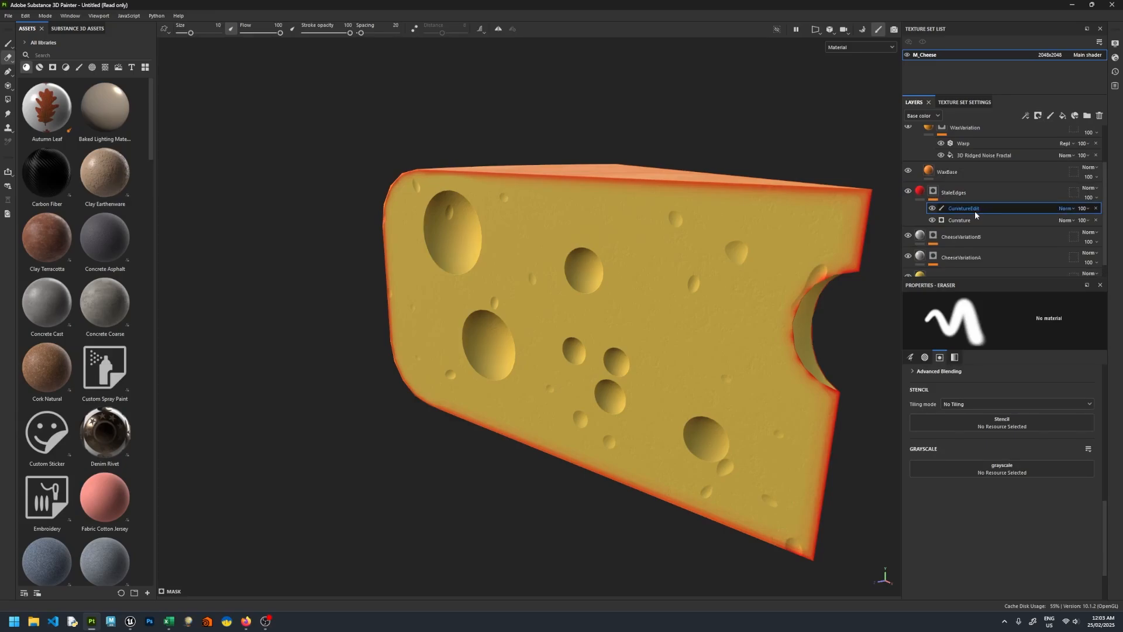
{"action": "key", "text": "Return"}
- Set the blending mode of the CurvatureEdit paint effect to Multiply
{"action": "left_click", "coordinate": [1065, 208]}
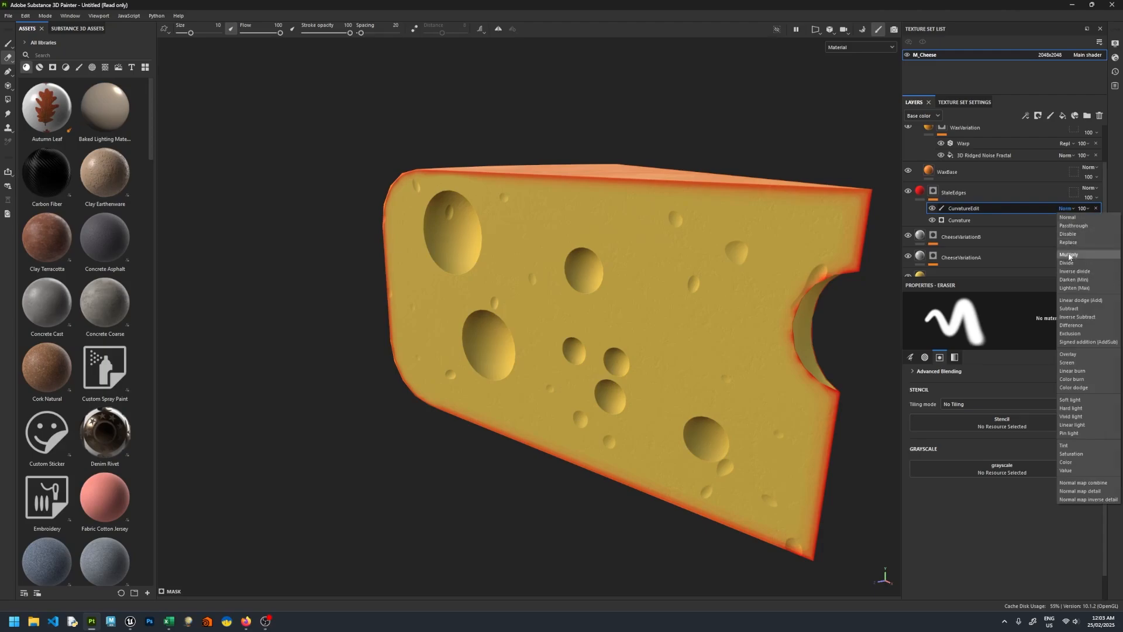
{"action": "left_click", "coordinate": [1068, 255]}
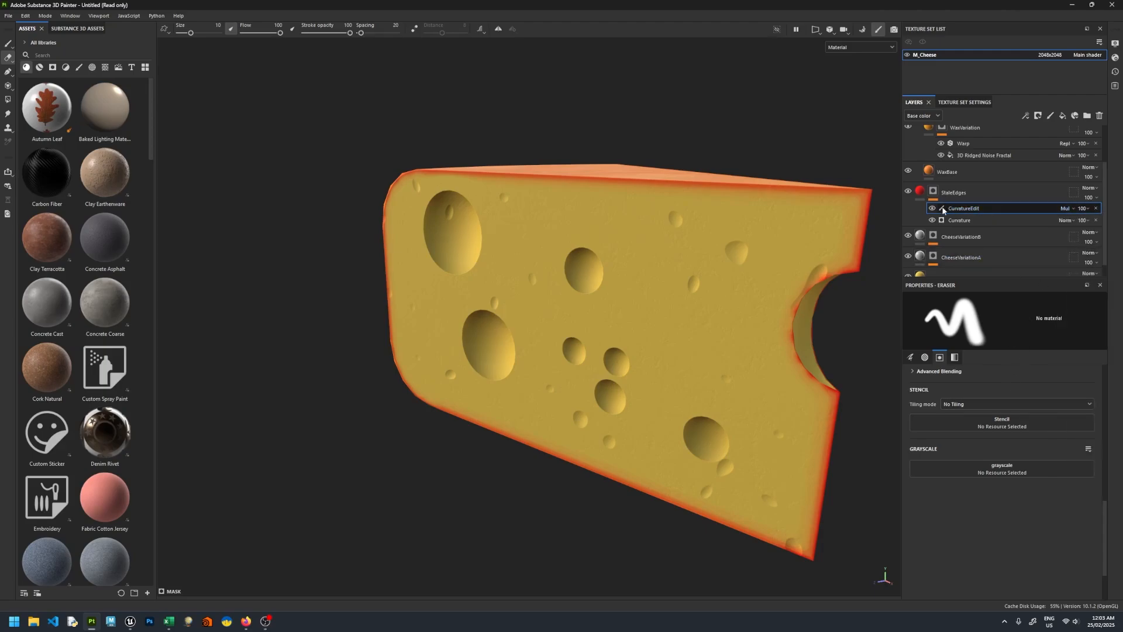
{"action": "scroll", "coordinate": [964, 443], "scroll_direction": "up", "scroll_amount": 5}
{"action": "scroll", "coordinate": [943, 466], "scroll_direction": "up", "scroll_amount": 5}
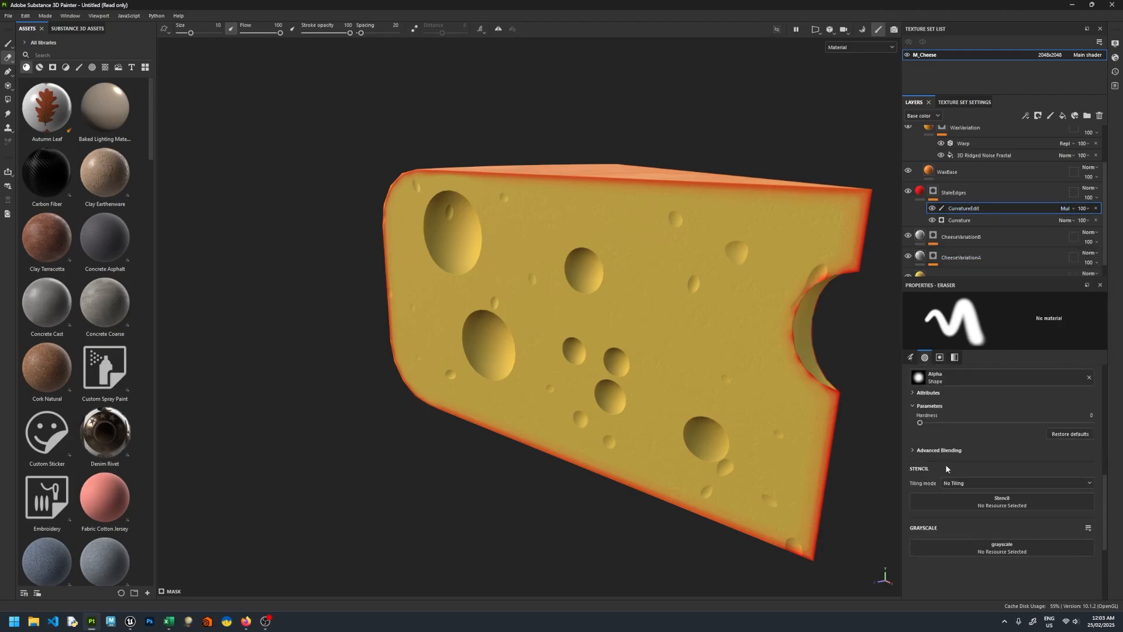
- Switch to the Paint brush and set its grayscale value to 0 for painting on the CurvatureEdit effect
{"action": "scroll", "coordinate": [965, 460], "scroll_direction": "down", "scroll_amount": 8}
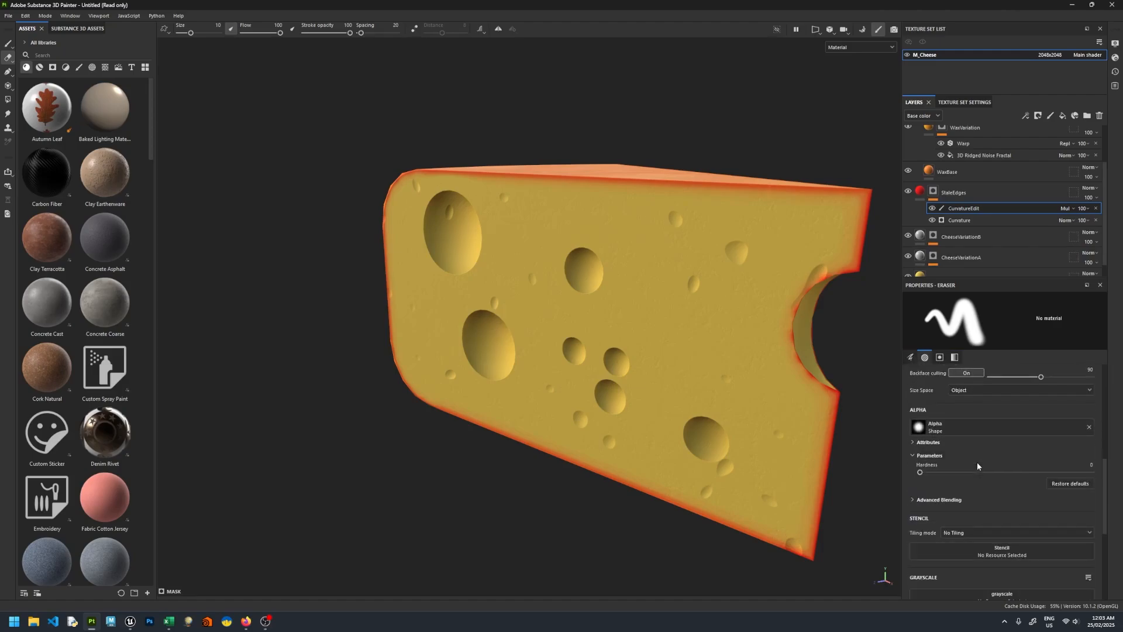
{"action": "key", "text": "1"}
{"action": "scroll", "coordinate": [988, 481], "scroll_direction": "down", "scroll_amount": 3}
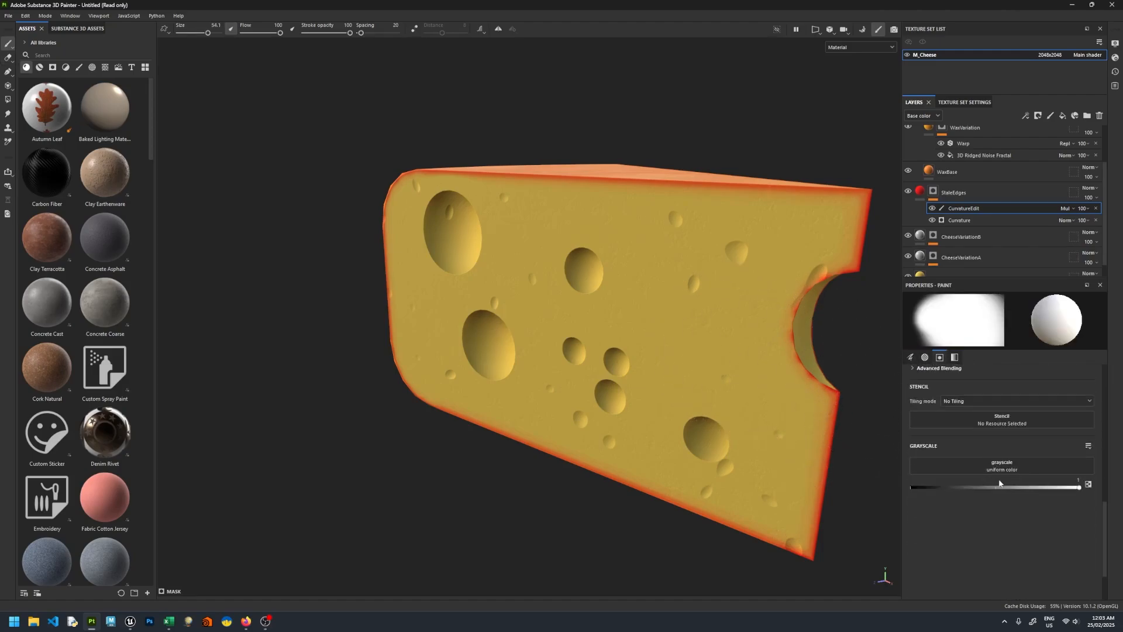
{"action": "left_click_drag", "start_coordinate": [1079, 487], "coordinate": [912, 487]}
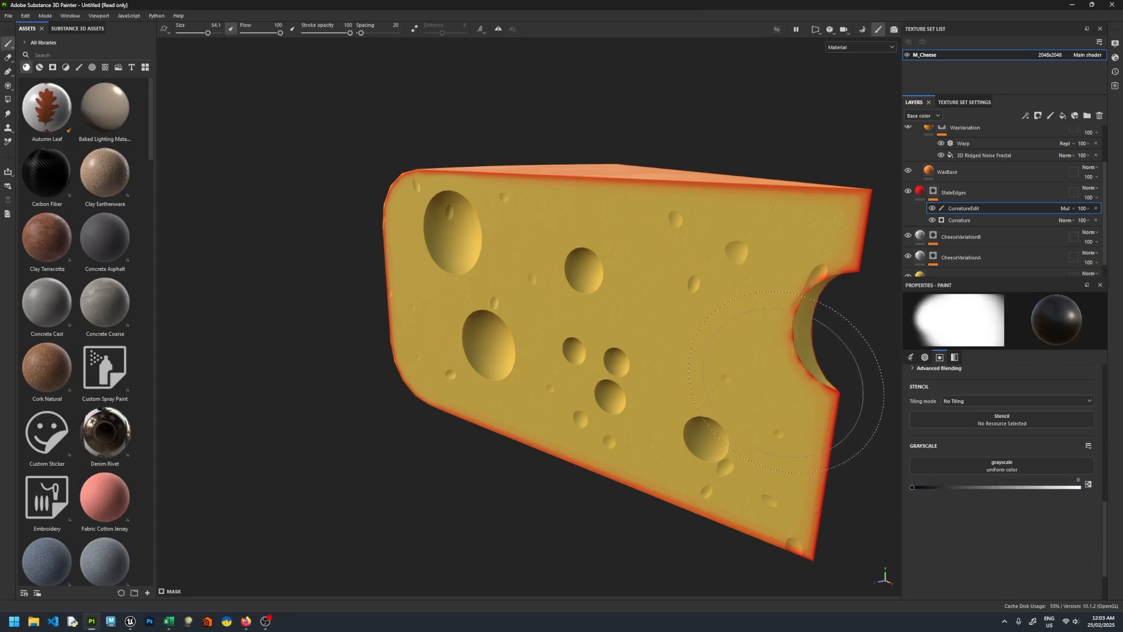
- Try to paint out the stale edges around the bite and the cut end directly on the 3D model with a brush size of 28.7
{"action": "left_click_drag", "start_coordinate": [840, 401], "coordinate": [678, 322], "text": "alt"}
{"action": "mouse_move", "coordinate": [677, 322]}
{"action": "right_mouse_down", "text": "ctrl"}
{"action": "mouse_move", "coordinate": [725, 326]}
{"action": "mouse_move", "coordinate": [688, 294]}
{"action": "mouse_move", "coordinate": [690, 313]}
{"action": "right_mouse_up", "text": "ctrl"}
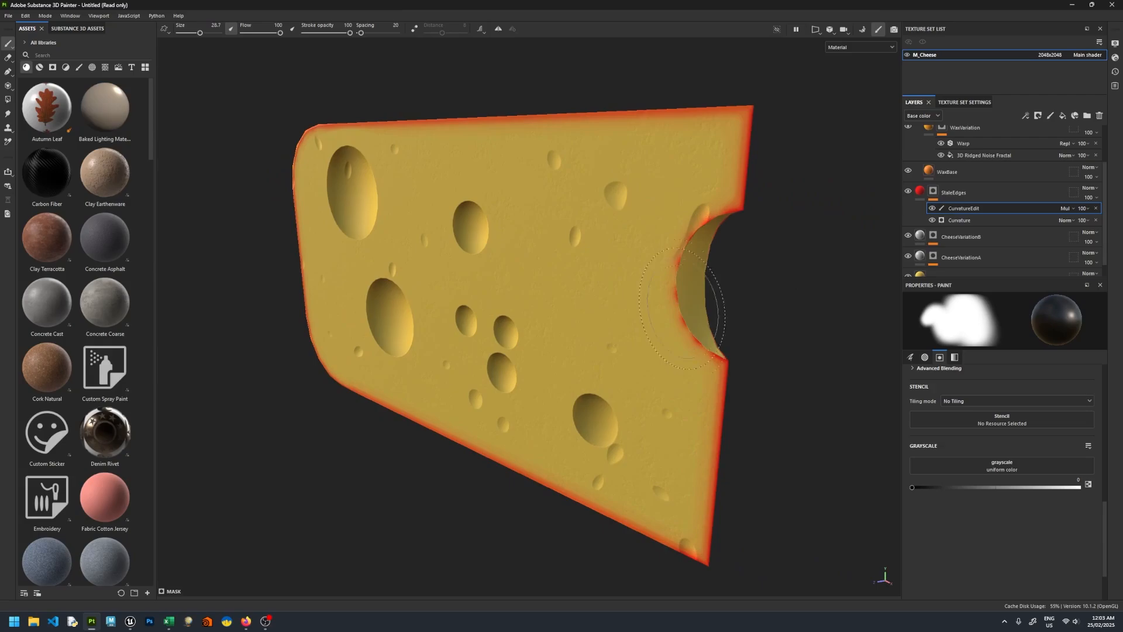
{"action": "mouse_move", "coordinate": [742, 388]}
{"action": "left_mouse_down", "text": "alt"}
{"action": "mouse_move", "coordinate": [720, 319]}
{"action": "mouse_move", "coordinate": [738, 337]}
{"action": "left_mouse_up", "text": "alt"}
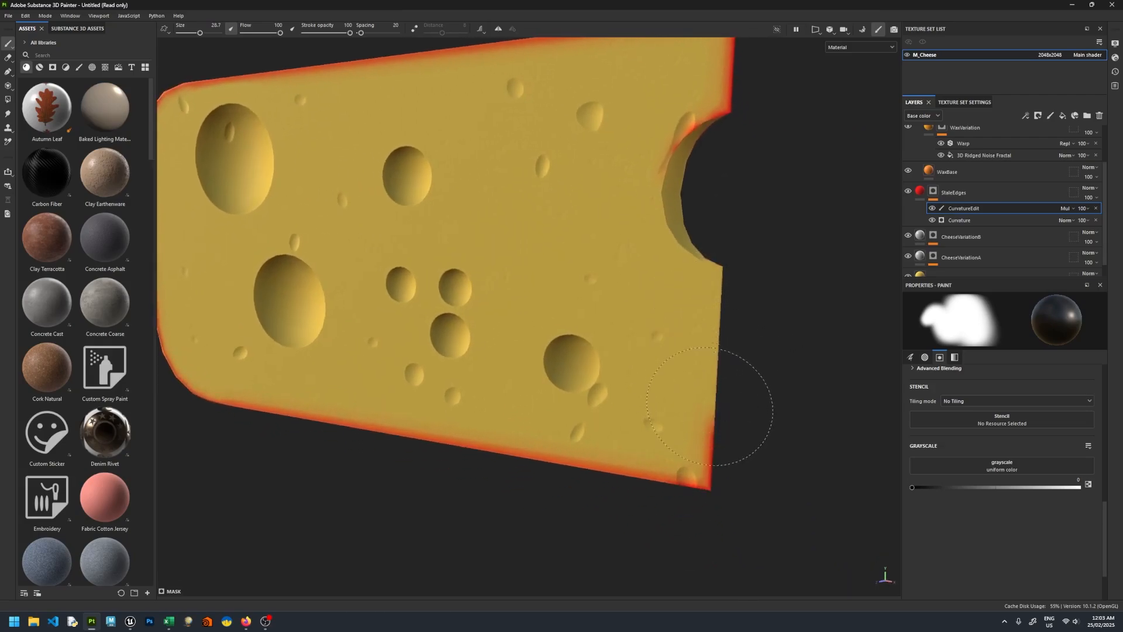
{"action": "mouse_move", "coordinate": [710, 406]}
{"action": "left_mouse_down"}
{"action": "mouse_move", "coordinate": [735, 401]}
{"action": "mouse_move", "coordinate": [716, 416]}
{"action": "mouse_move", "coordinate": [631, 328]}
{"action": "mouse_move", "coordinate": [657, 326]}
{"action": "mouse_move", "coordinate": [697, 280]}
{"action": "mouse_move", "coordinate": [688, 257]}
{"action": "mouse_move", "coordinate": [640, 319]}
{"action": "mouse_move", "coordinate": [581, 243]}
{"action": "mouse_move", "coordinate": [575, 429]}
{"action": "mouse_move", "coordinate": [556, 464]}
{"action": "left_mouse_up"}
{"action": "mouse_move", "coordinate": [571, 421]}
{"action": "left_mouse_down", "text": "alt"}
{"action": "mouse_move", "coordinate": [638, 332]}
{"action": "mouse_move", "coordinate": [612, 375]}
{"action": "mouse_move", "coordinate": [650, 353]}
{"action": "left_mouse_up", "text": "alt"}
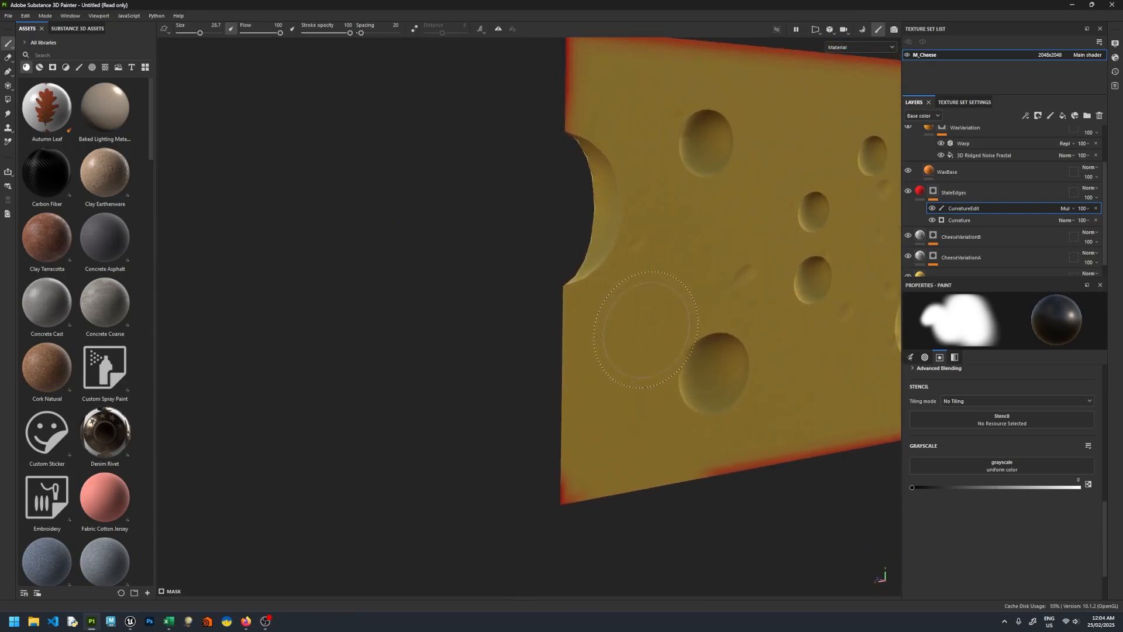
- Undo the black strokes painted on the 3D model, along with the Multiply blending mode of CurvatureEdit
{"action": "key", "text": "ctrl+z"}
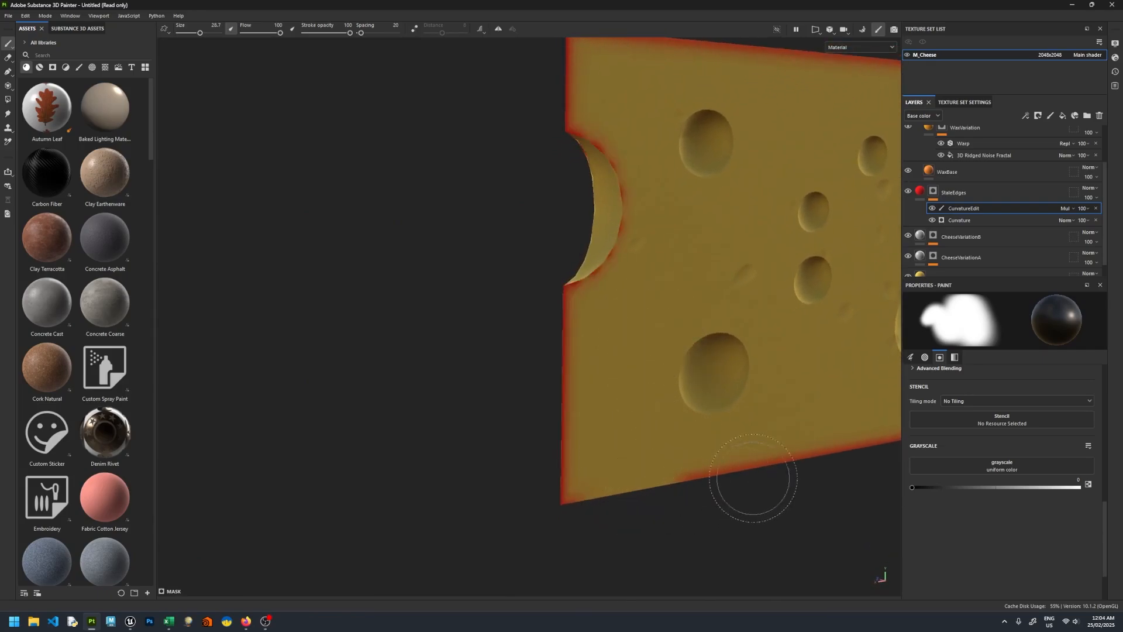
{"action": "mouse_move", "coordinate": [773, 474]}
{"action": "left_mouse_down", "text": "alt"}
{"action": "mouse_move", "coordinate": [763, 374]}
{"action": "mouse_move", "coordinate": [764, 389]}
{"action": "mouse_move", "coordinate": [478, 368]}
{"action": "left_mouse_up", "text": "alt"}
{"action": "key", "text": "ctrl+z"}
{"action": "key", "text": "ctrl+z"}
{"action": "middle_click_drag", "start_coordinate": [791, 448], "coordinate": [669, 394], "text": "alt"}
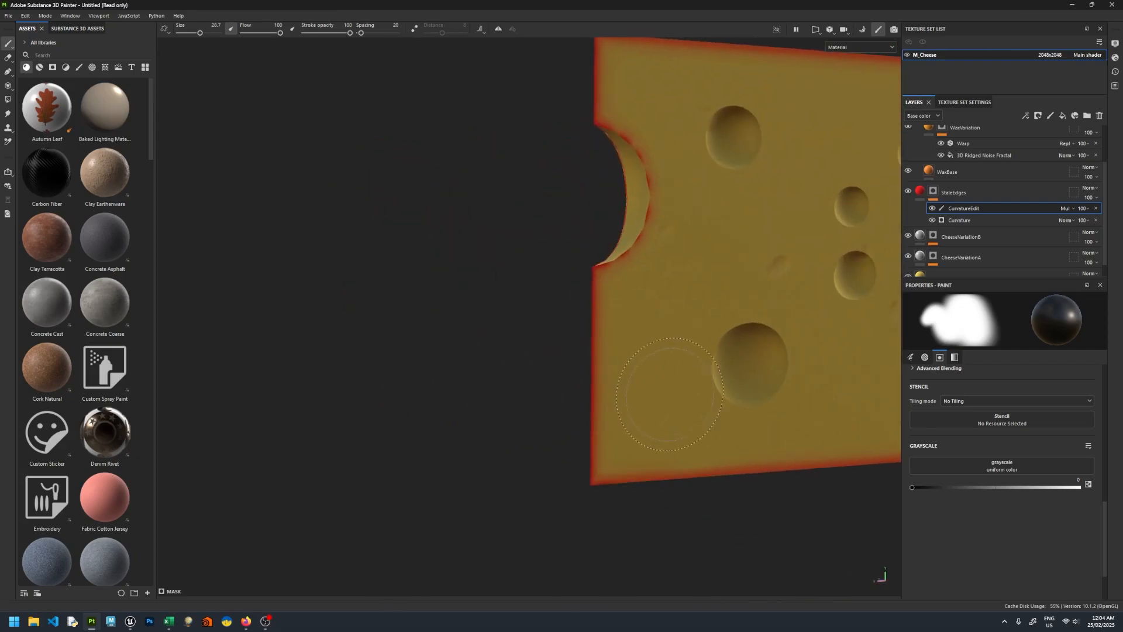
{"action": "left_click_drag", "start_coordinate": [657, 399], "coordinate": [709, 311], "text": "alt"}
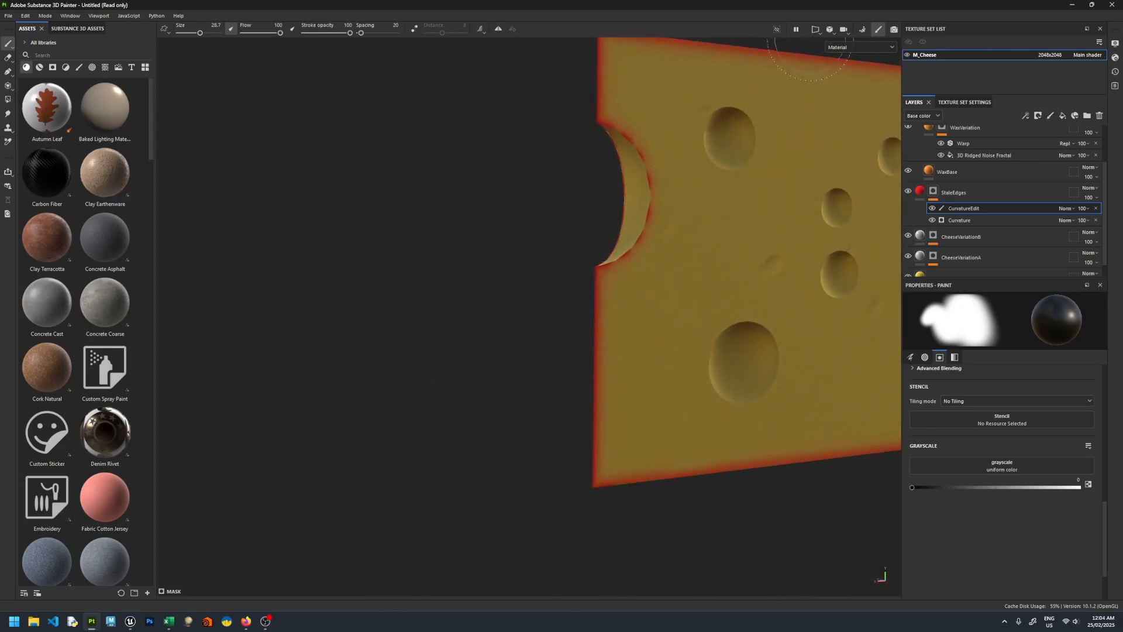
- Switch to the 2D-only view and paint black over the stale edge along the bitten end of the darker cheese side
{"action": "left_click", "coordinate": [816, 30]}
{"action": "left_click", "coordinate": [837, 62]}
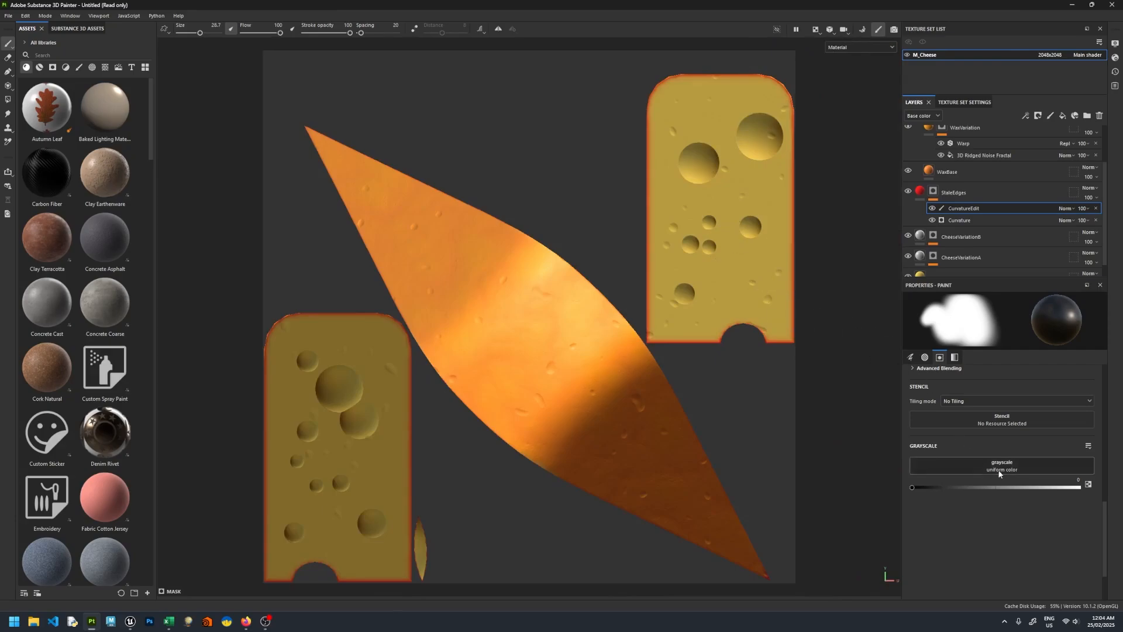
{"action": "scroll", "coordinate": [999, 473], "scroll_direction": "up", "scroll_amount": 5}
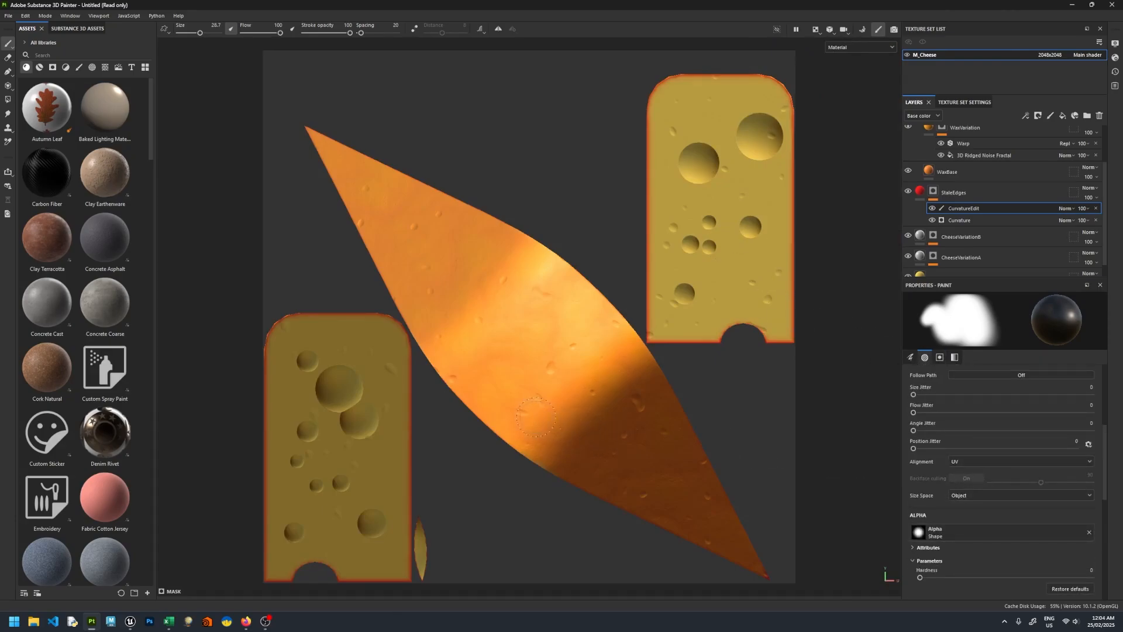
{"action": "middle_click_drag", "start_coordinate": [535, 417], "coordinate": [542, 303]}
{"action": "scroll", "coordinate": [541, 303], "scroll_direction": "up", "scroll_amount": 5}
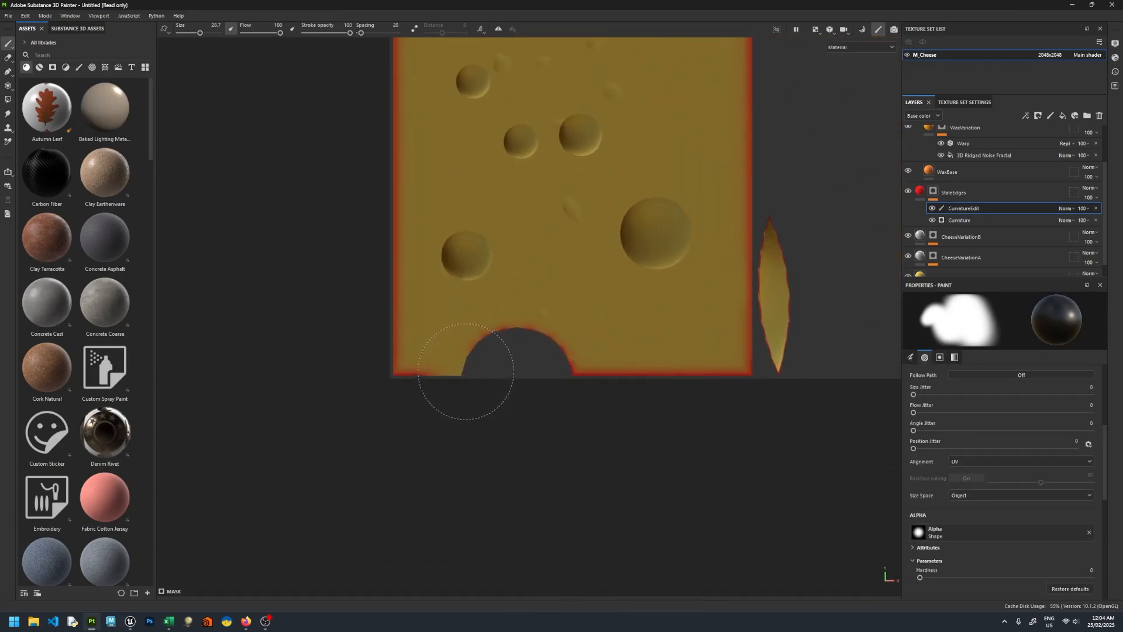
{"action": "mouse_move", "coordinate": [466, 371]}
{"action": "left_mouse_down"}
{"action": "mouse_move", "coordinate": [439, 386]}
{"action": "mouse_move", "coordinate": [577, 369]}
{"action": "mouse_move", "coordinate": [690, 369]}
{"action": "mouse_move", "coordinate": [700, 382]}
{"action": "mouse_move", "coordinate": [688, 375]}
{"action": "left_mouse_up"}
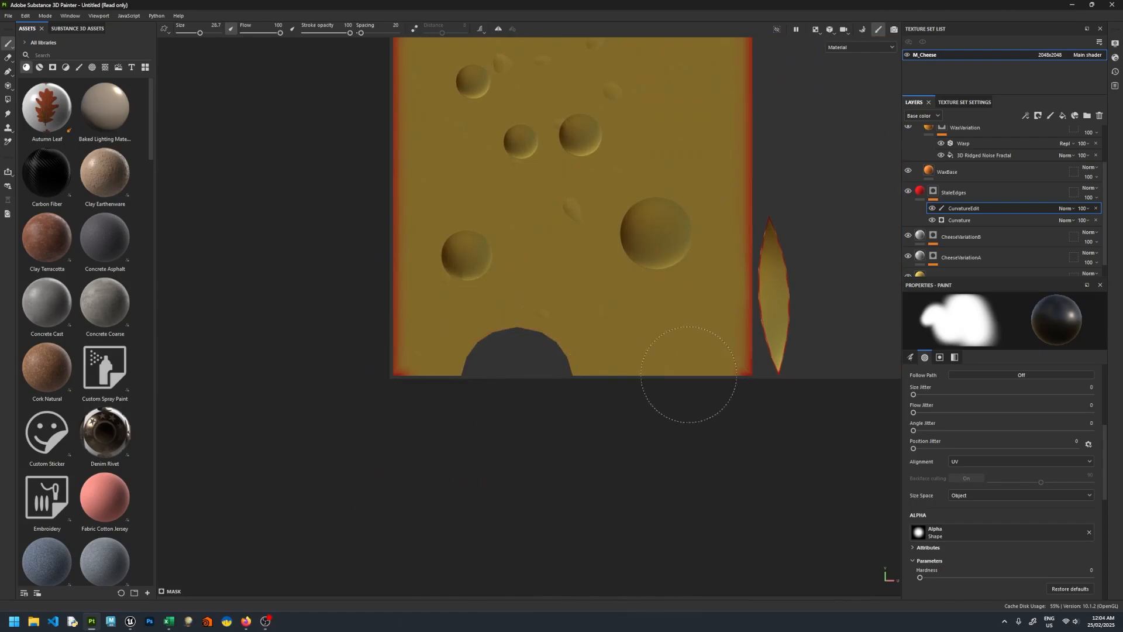
- Reduce the brush size to about 11.3 and paint black over the edges of the narrow bite strip and the other cheese side's bitten end
{"action": "middle_click_drag", "start_coordinate": [573, 382], "coordinate": [428, 421]}
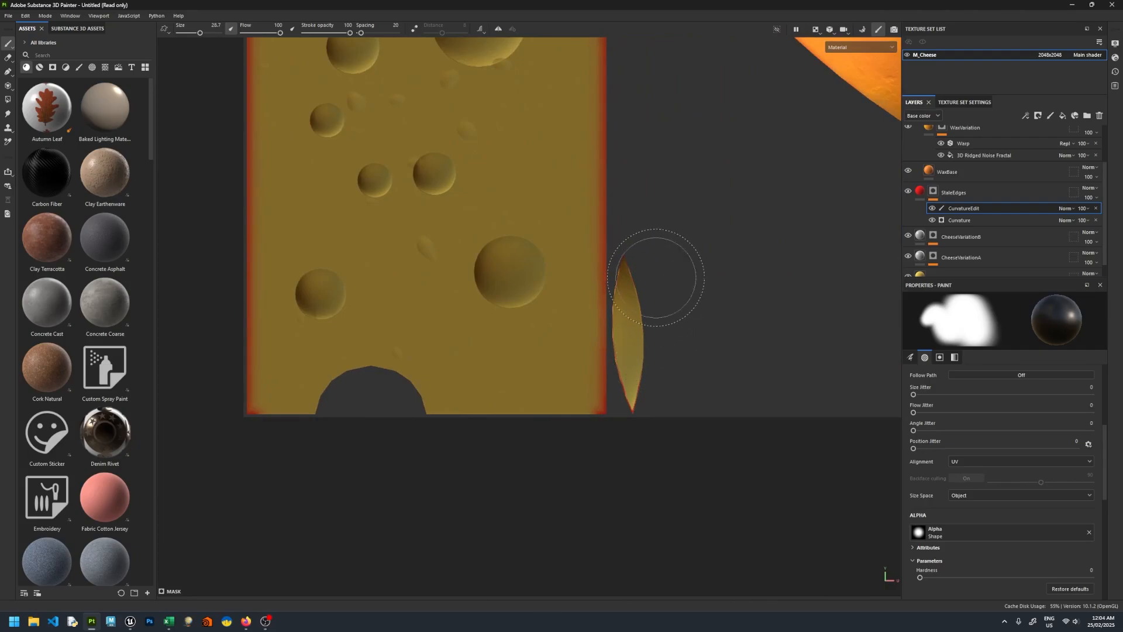
{"action": "mouse_move", "coordinate": [656, 272]}
{"action": "right_mouse_down", "text": "ctrl"}
{"action": "mouse_move", "coordinate": [647, 283]}
{"action": "mouse_move", "coordinate": [633, 266]}
{"action": "mouse_move", "coordinate": [631, 281]}
{"action": "right_mouse_up", "text": "ctrl"}
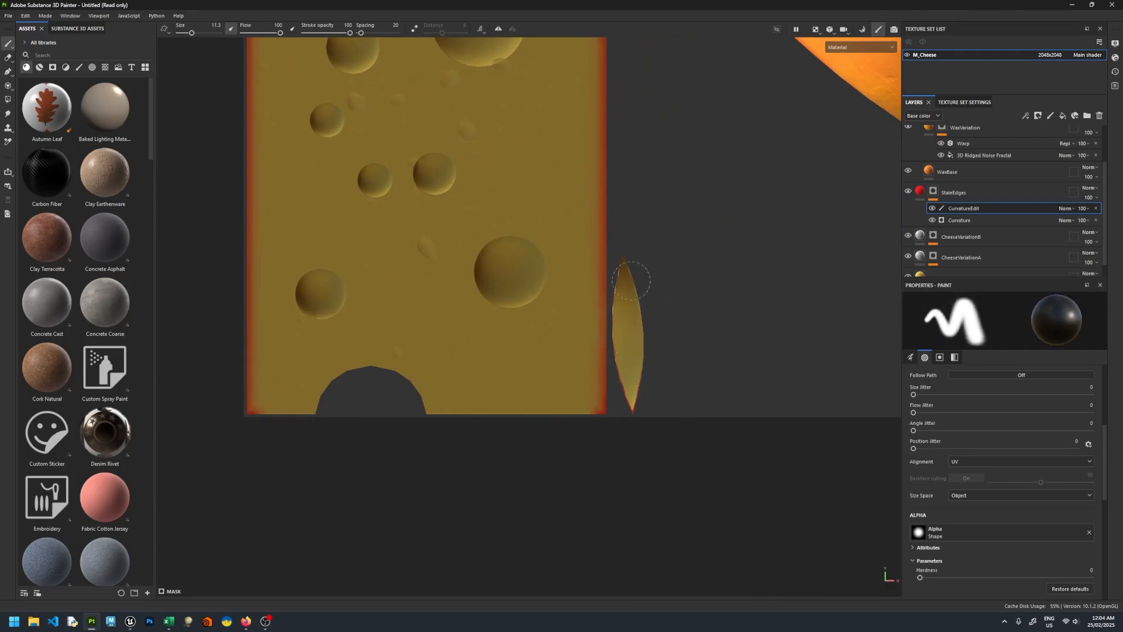
{"action": "left_click_drag", "start_coordinate": [637, 384], "coordinate": [740, 346], "text": "alt"}
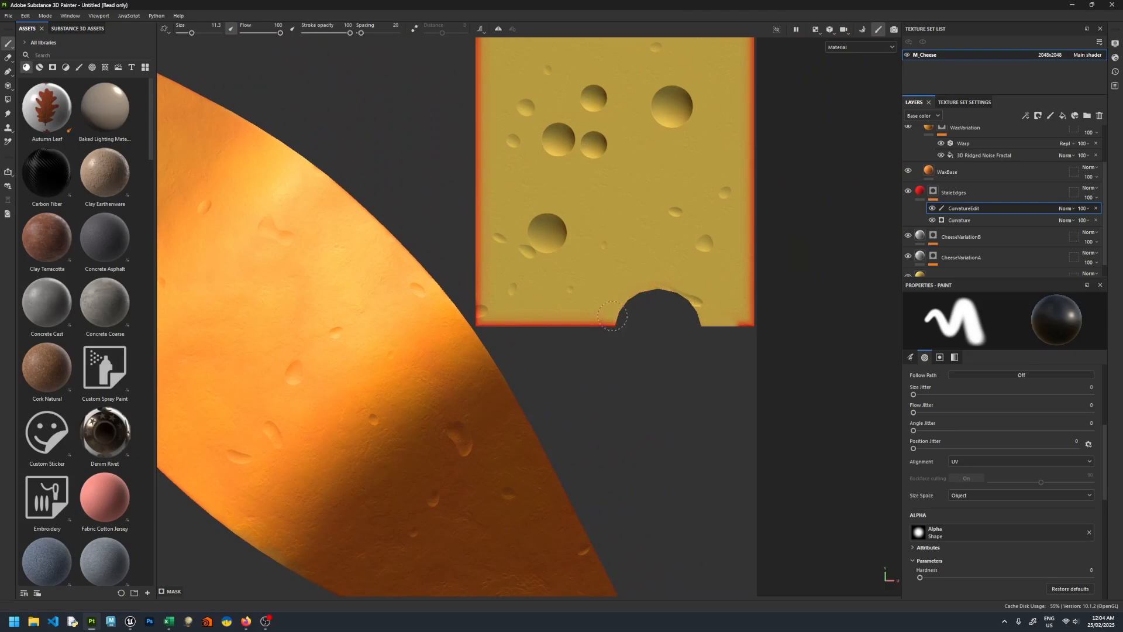
{"action": "left_click_drag", "start_coordinate": [612, 316], "coordinate": [539, 325]}
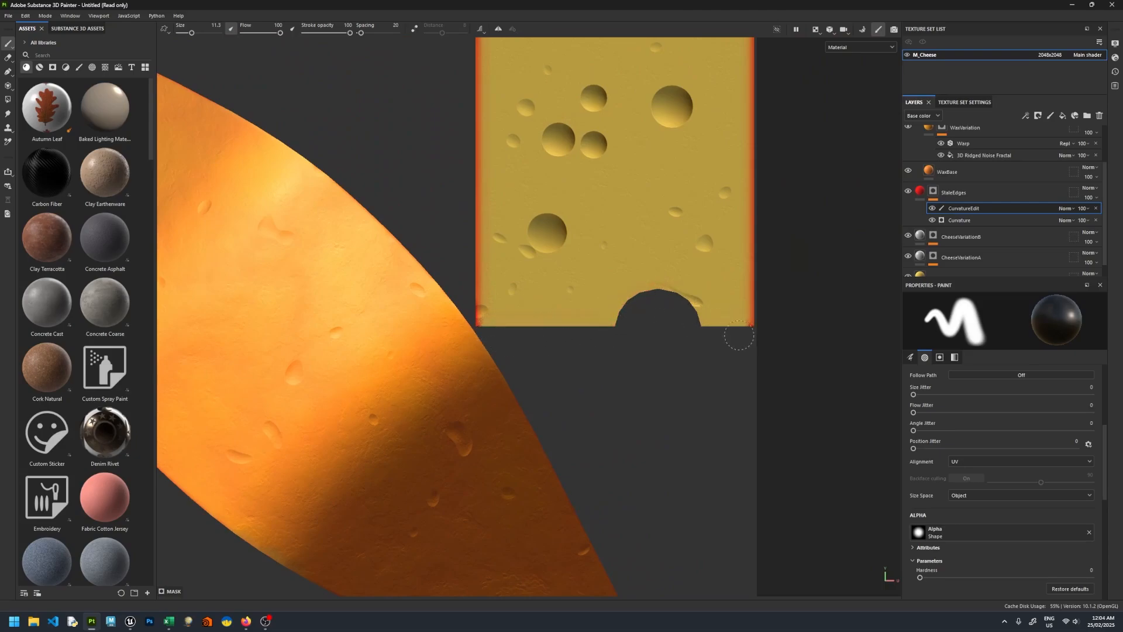
- Return to the 3D-only view and inspect the edges around the bite on the cheese model
{"action": "left_click_drag", "start_coordinate": [628, 290], "coordinate": [478, 285], "text": "alt"}
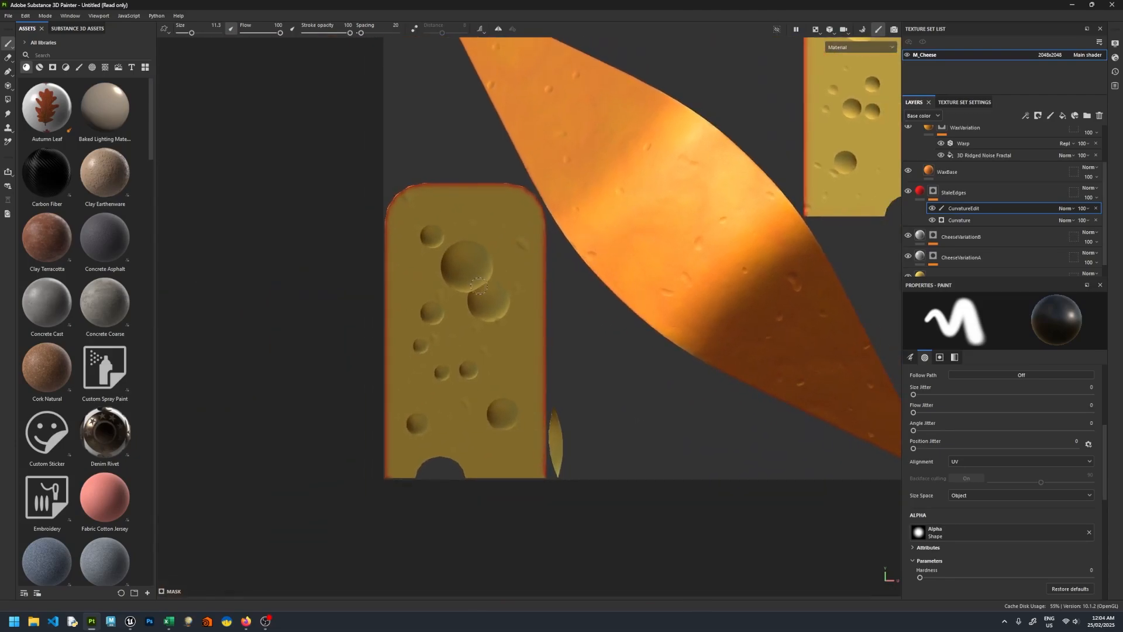
{"action": "middle_click_drag", "start_coordinate": [479, 285], "coordinate": [549, 349], "text": "alt"}
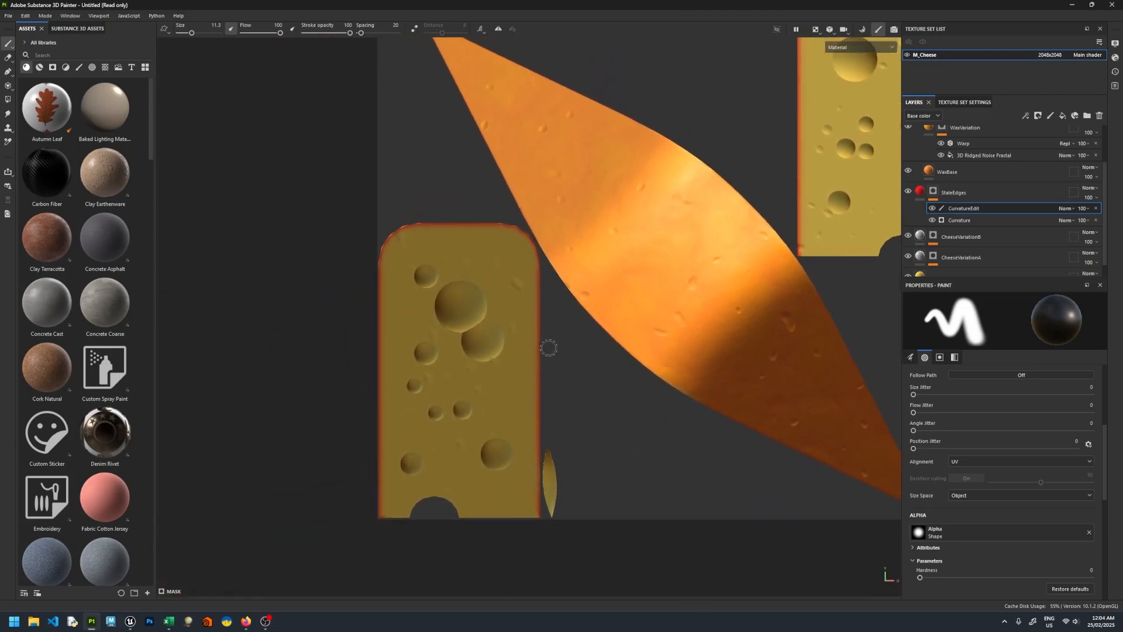
{"action": "left_click", "coordinate": [816, 29]}
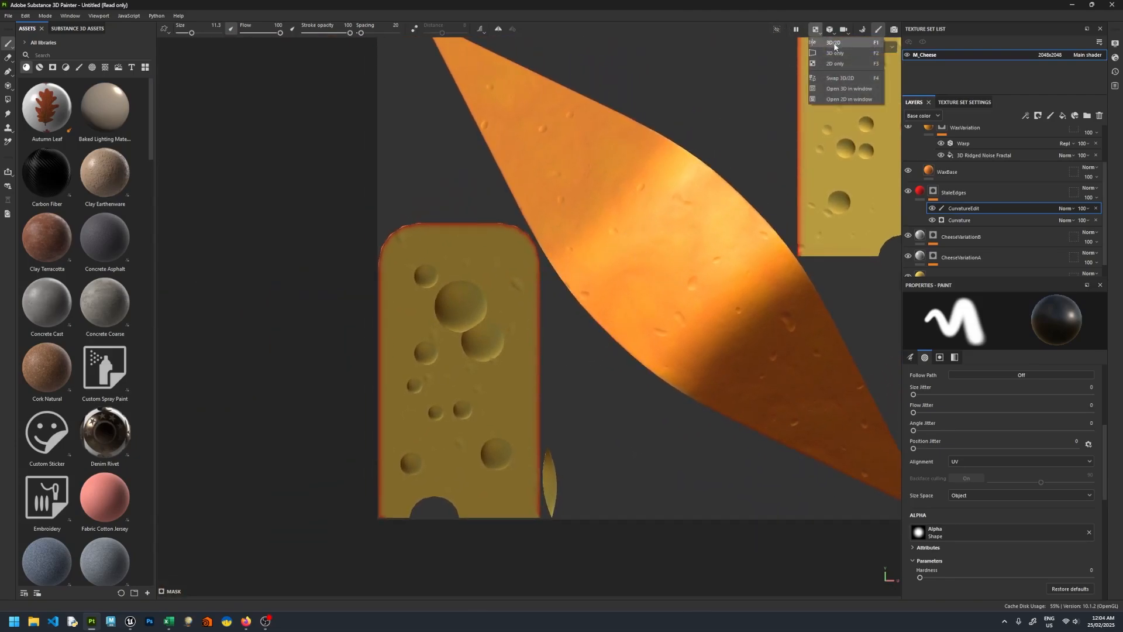
{"action": "left_click", "coordinate": [835, 43]}
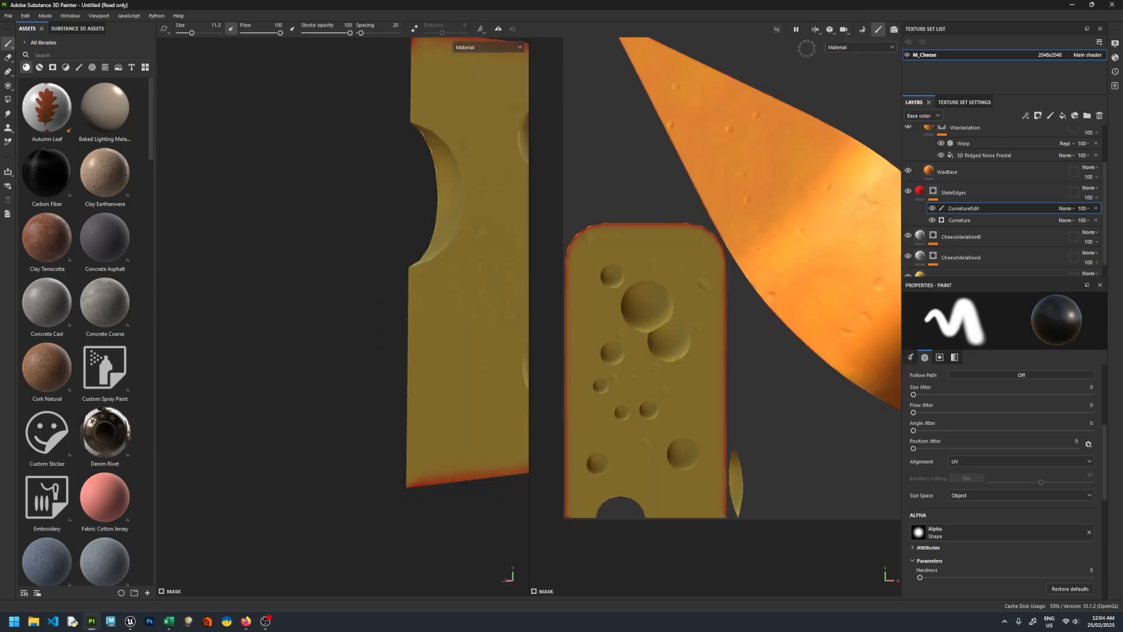
{"action": "left_click", "coordinate": [814, 29]}
{"action": "left_click", "coordinate": [836, 55]}
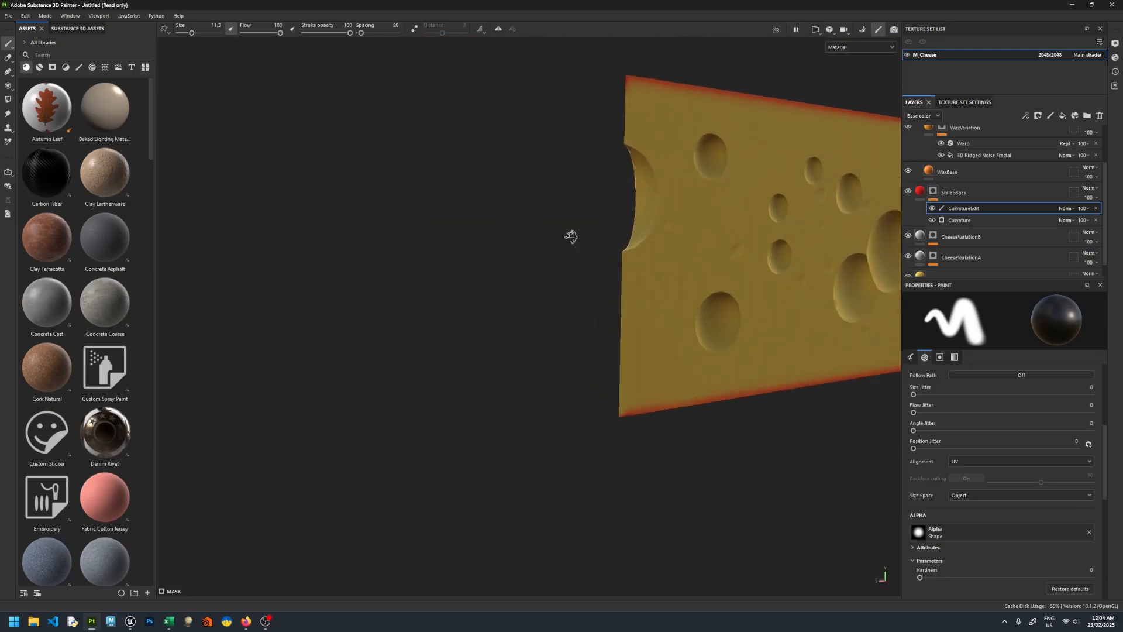
{"action": "mouse_move", "coordinate": [572, 238]}
{"action": "left_mouse_down", "text": "alt"}
{"action": "mouse_move", "coordinate": [708, 230]}
{"action": "mouse_move", "coordinate": [652, 258]}
{"action": "left_mouse_up", "text": "alt"}
- Change the base color of the StaleEdges fill layer to an orange-brown of about C47E1F
{"action": "left_click", "coordinate": [920, 191]}
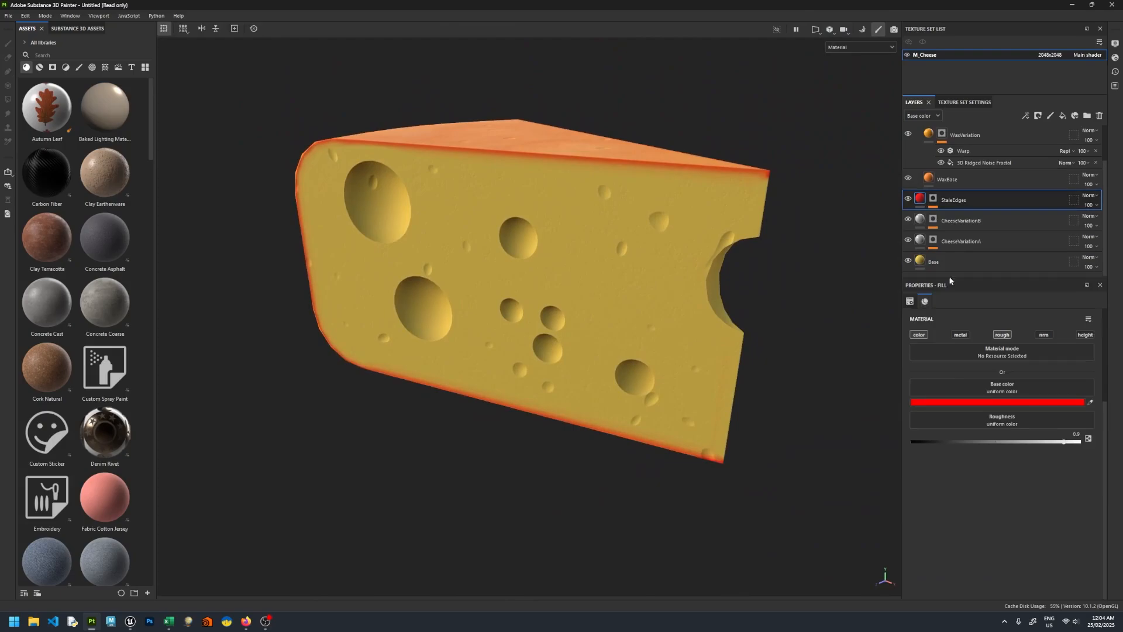
{"action": "left_click", "coordinate": [1011, 404]}
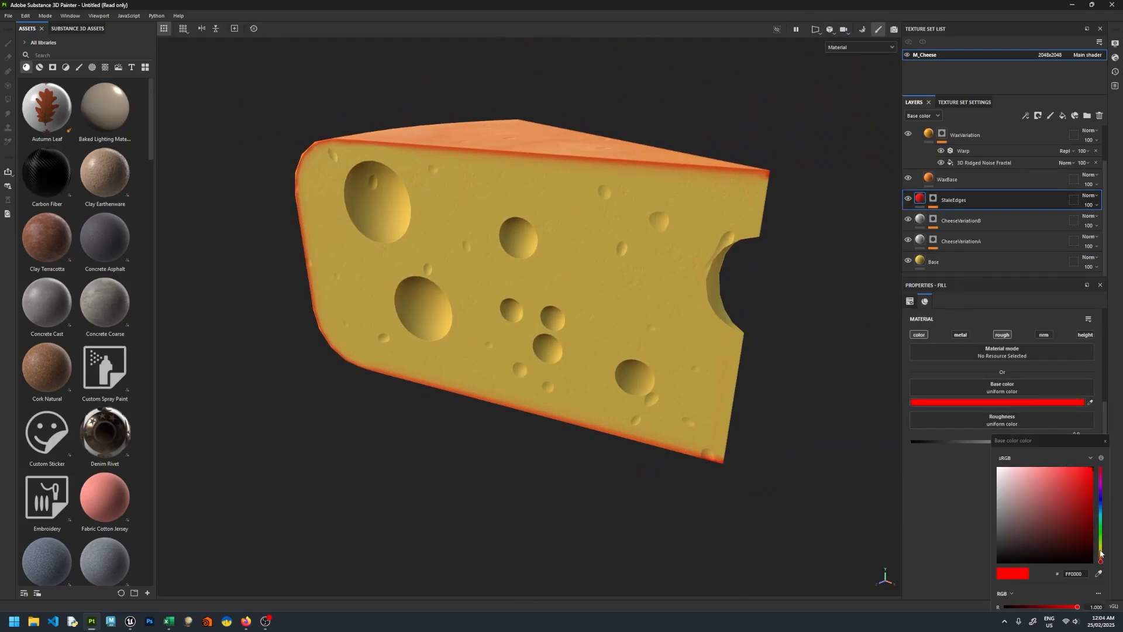
{"action": "left_click_drag", "start_coordinate": [1100, 552], "coordinate": [1076, 506]}
{"action": "left_click_drag", "start_coordinate": [735, 402], "coordinate": [706, 353], "text": "alt"}
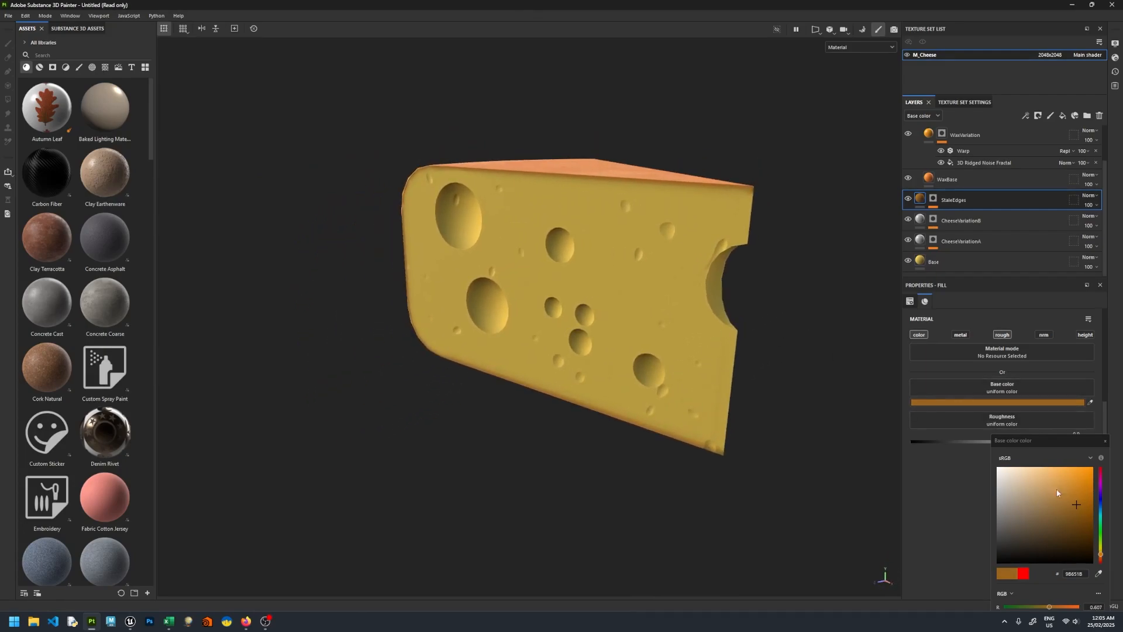
{"action": "left_click_drag", "start_coordinate": [1057, 493], "coordinate": [1080, 484]}
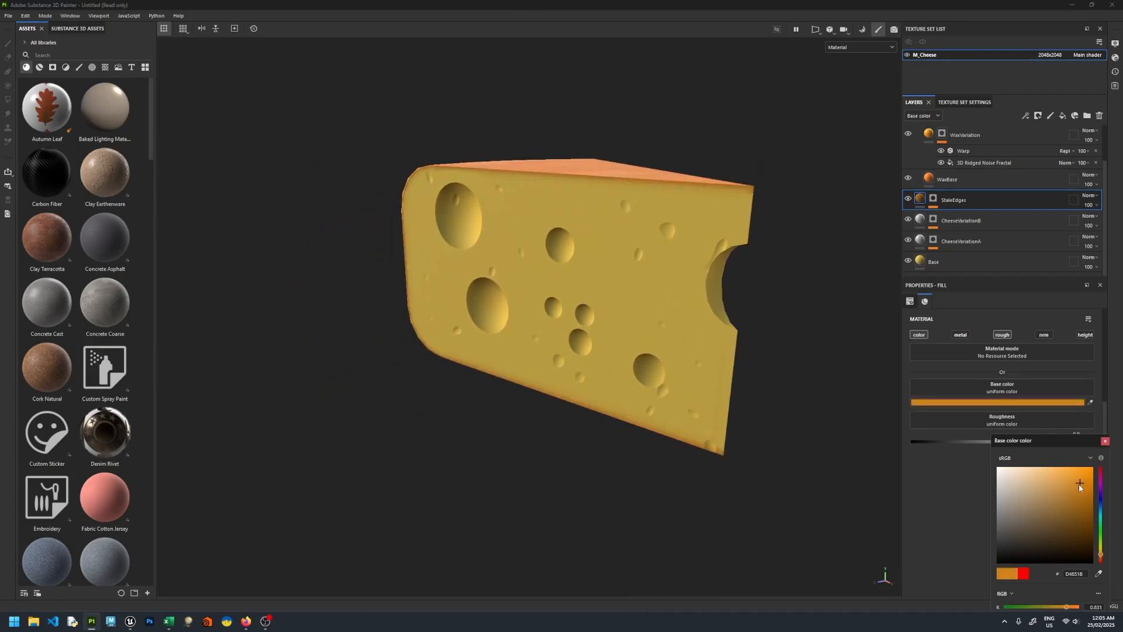
- Set the StaleEdges layer's blending mode to Multiply, check the edges under rotated lighting, and collapse the Wax folder
{"action": "left_click", "coordinate": [1089, 195]}
{"action": "left_click", "coordinate": [1083, 242]}
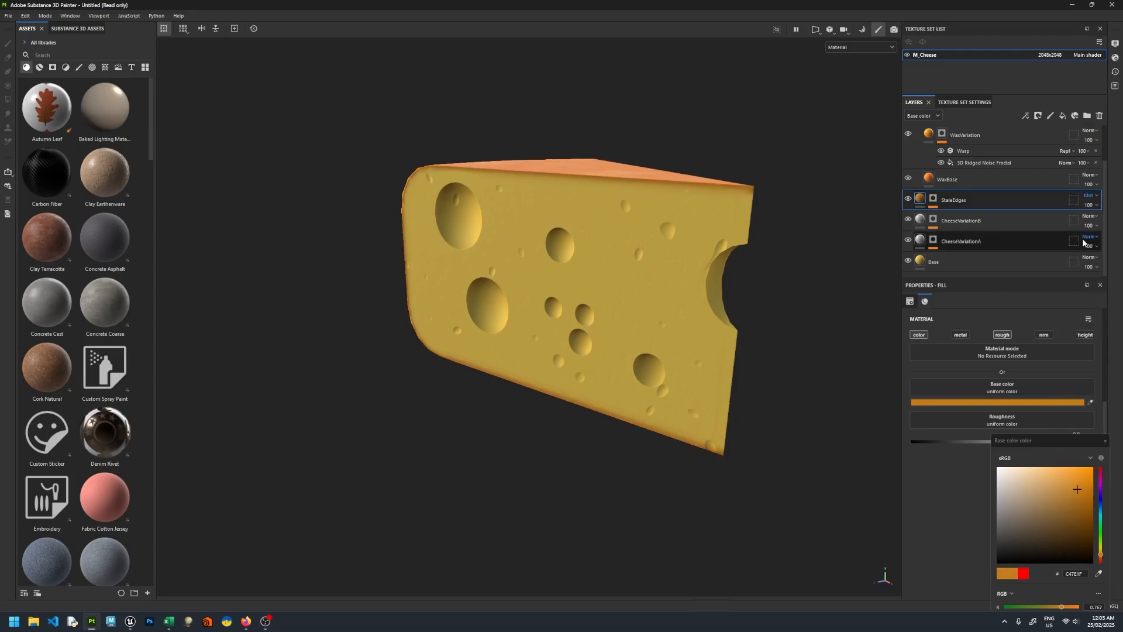
{"action": "left_click_drag", "start_coordinate": [706, 242], "coordinate": [717, 249], "text": "alt"}
{"action": "right_click_drag", "start_coordinate": [717, 249], "coordinate": [620, 257], "text": "shift"}
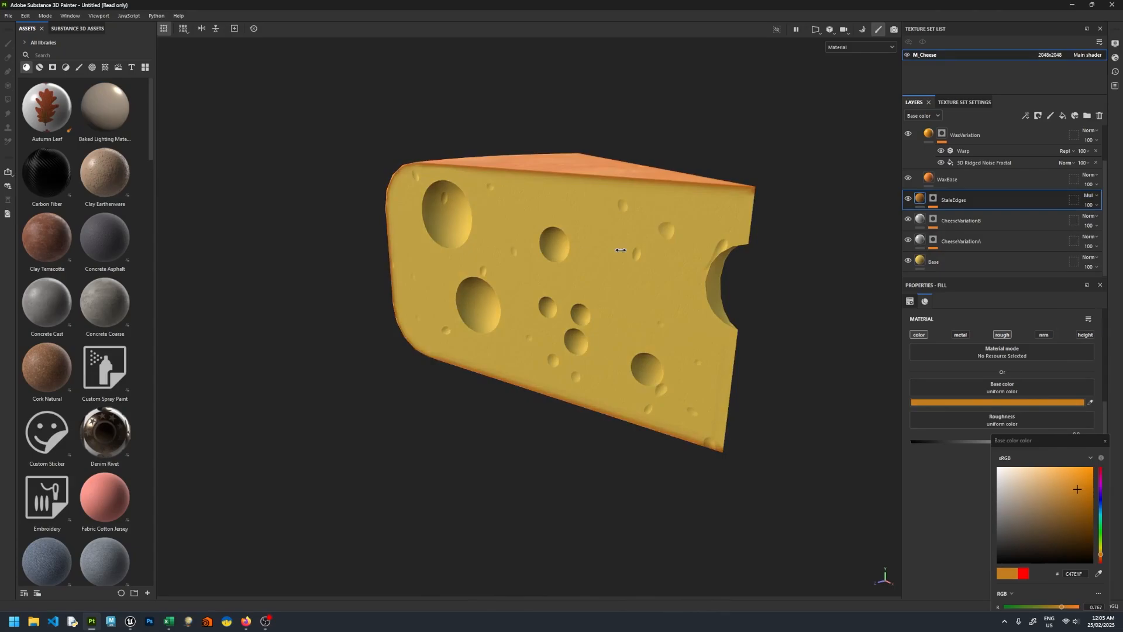
{"action": "left_click_drag", "start_coordinate": [621, 258], "coordinate": [739, 316], "text": "alt"}
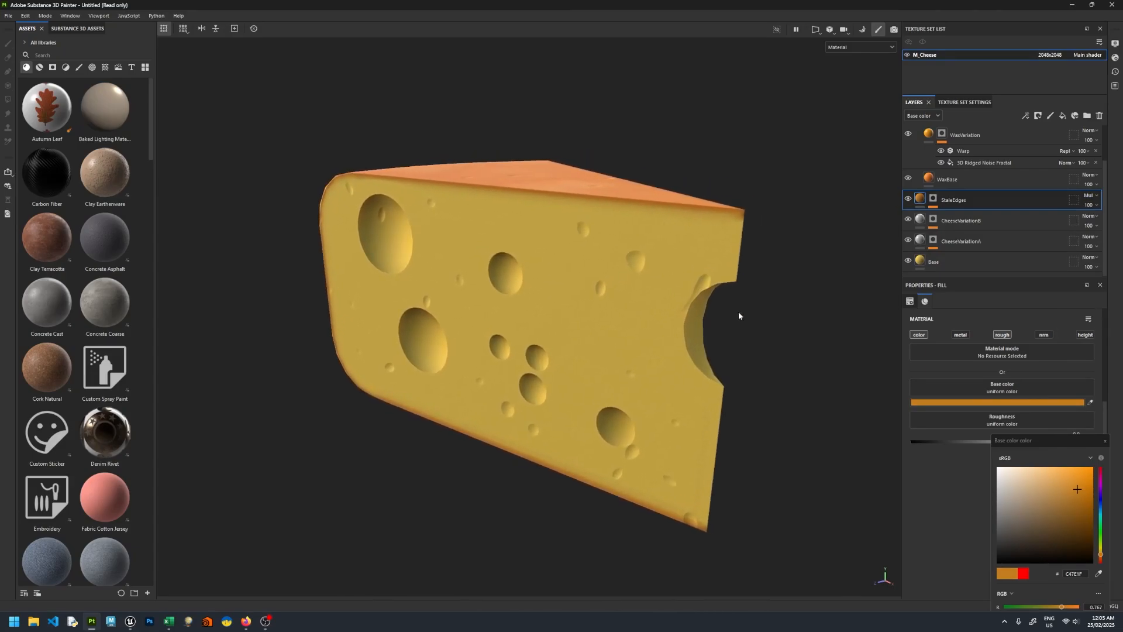
{"action": "scroll", "coordinate": [969, 269], "scroll_direction": "up", "scroll_amount": 1}
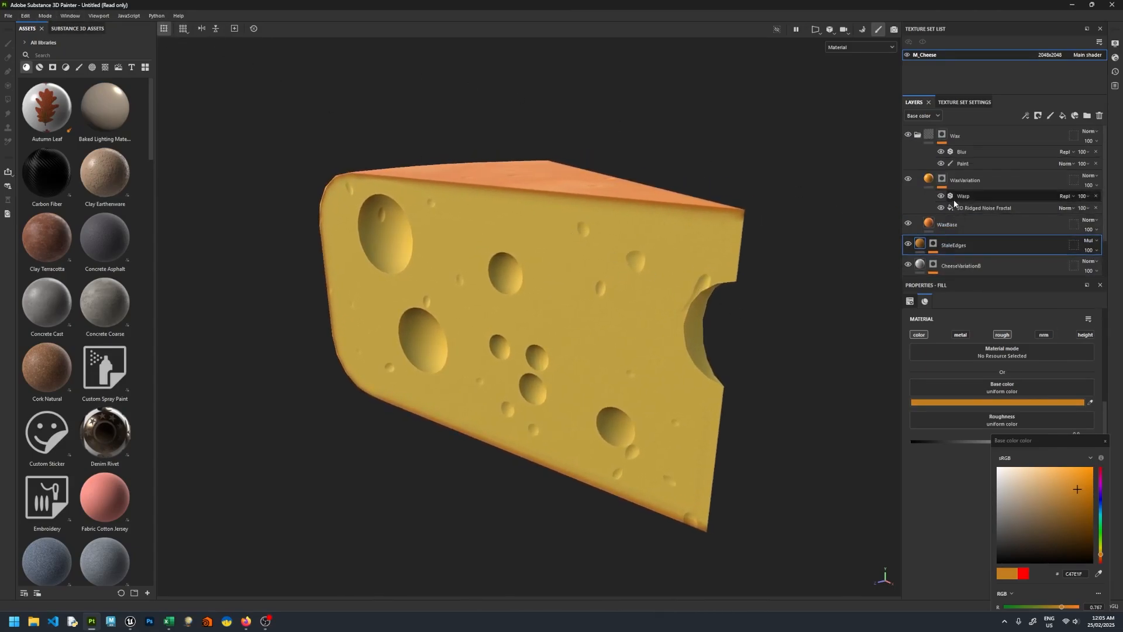
{"action": "left_click", "coordinate": [918, 134]}
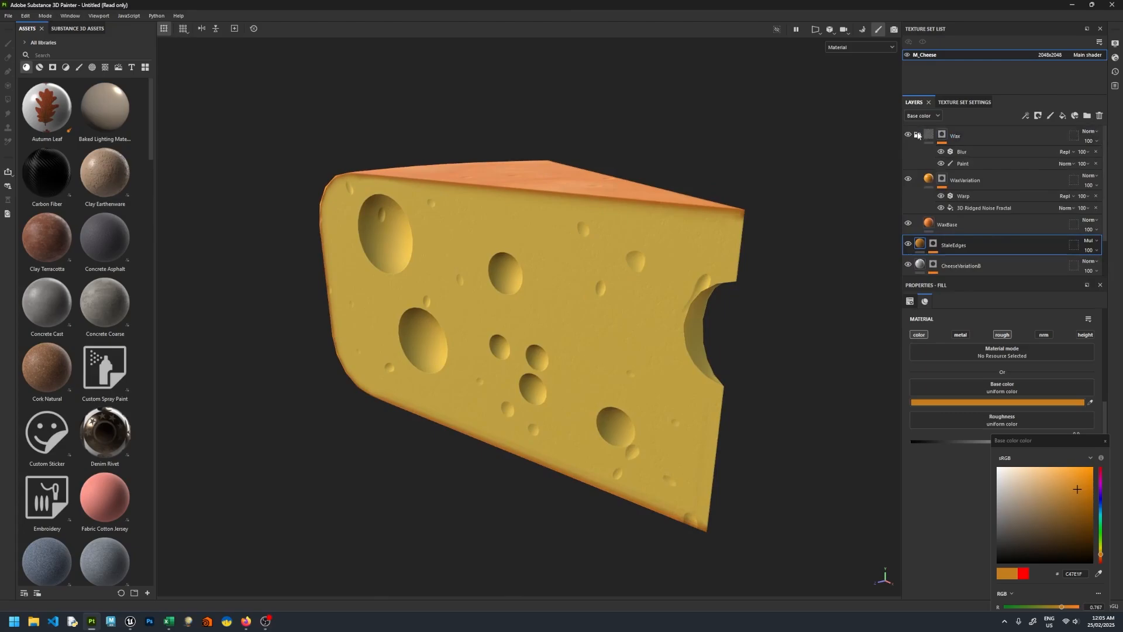
- Save the project as SPP_Cheese in the Cheese folder on the Desktop
{"action": "left_click", "coordinate": [8, 15]}
{"action": "mouse_move", "coordinate": [25, 15]}
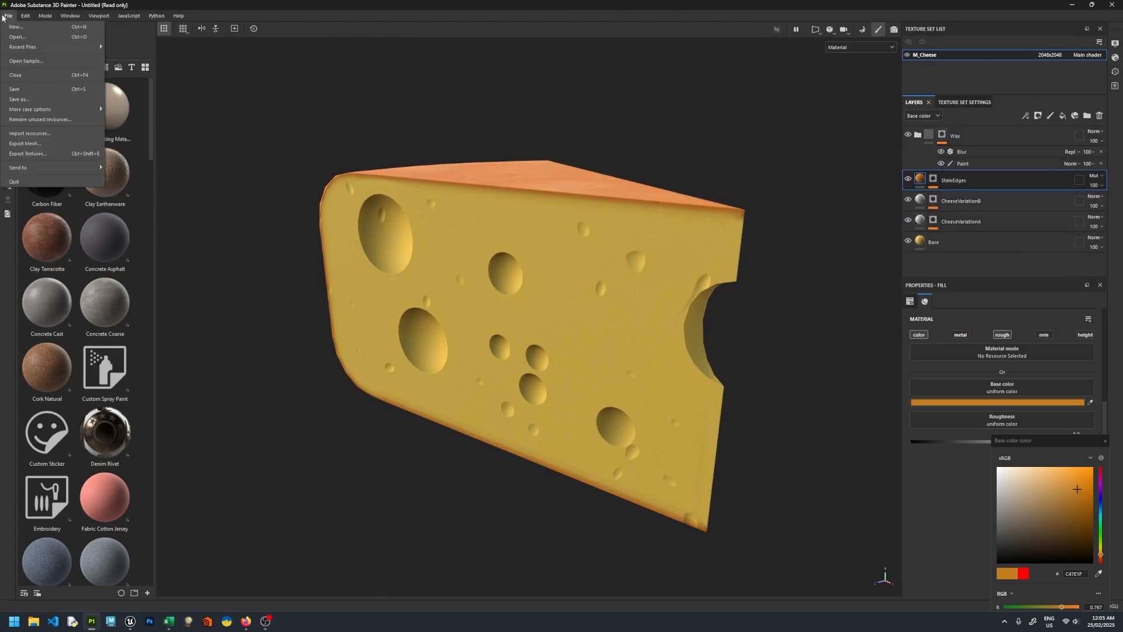
{"action": "left_click", "coordinate": [19, 99]}
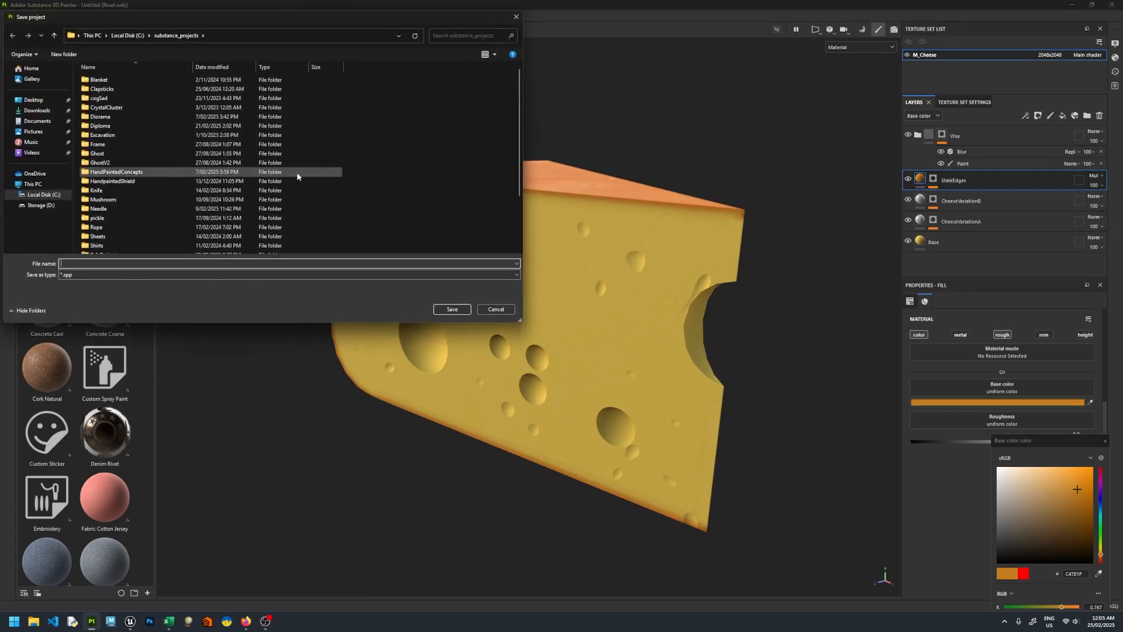
{"action": "type", "text": "Cheese"}
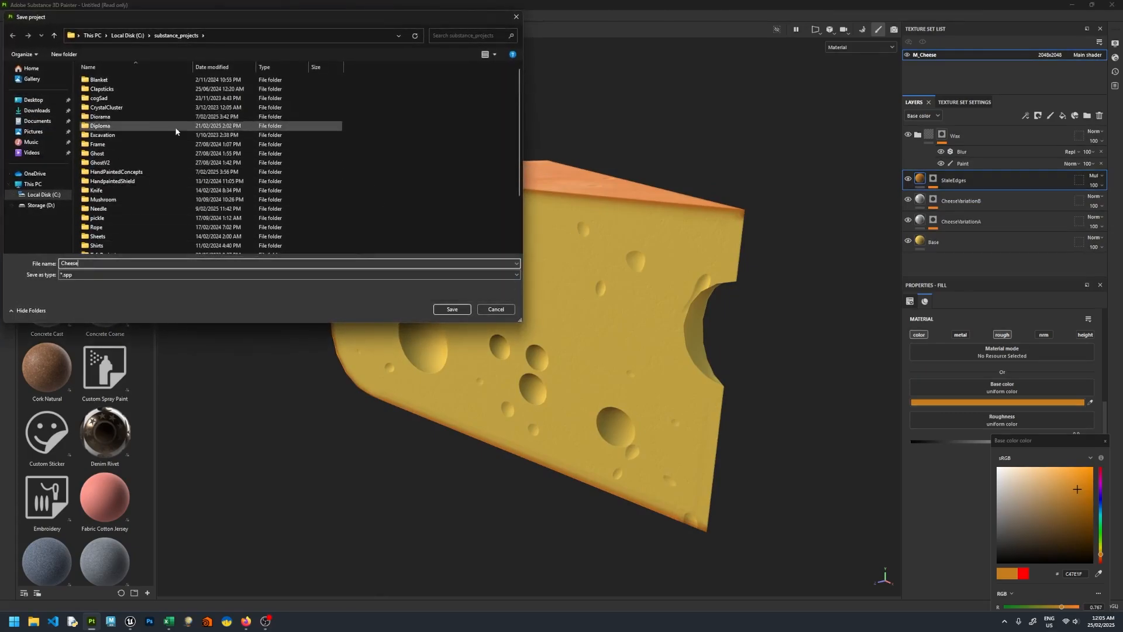
{"action": "left_click", "coordinate": [34, 100]}
{"action": "double_click", "coordinate": [122, 79]}
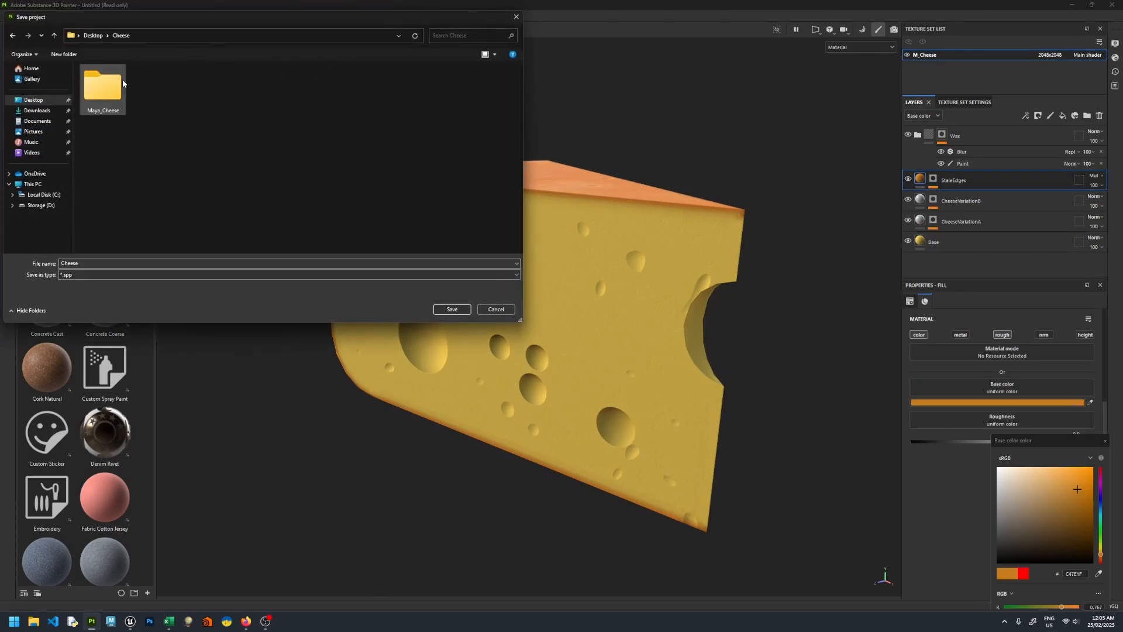
{"action": "double_click", "coordinate": [117, 266]}
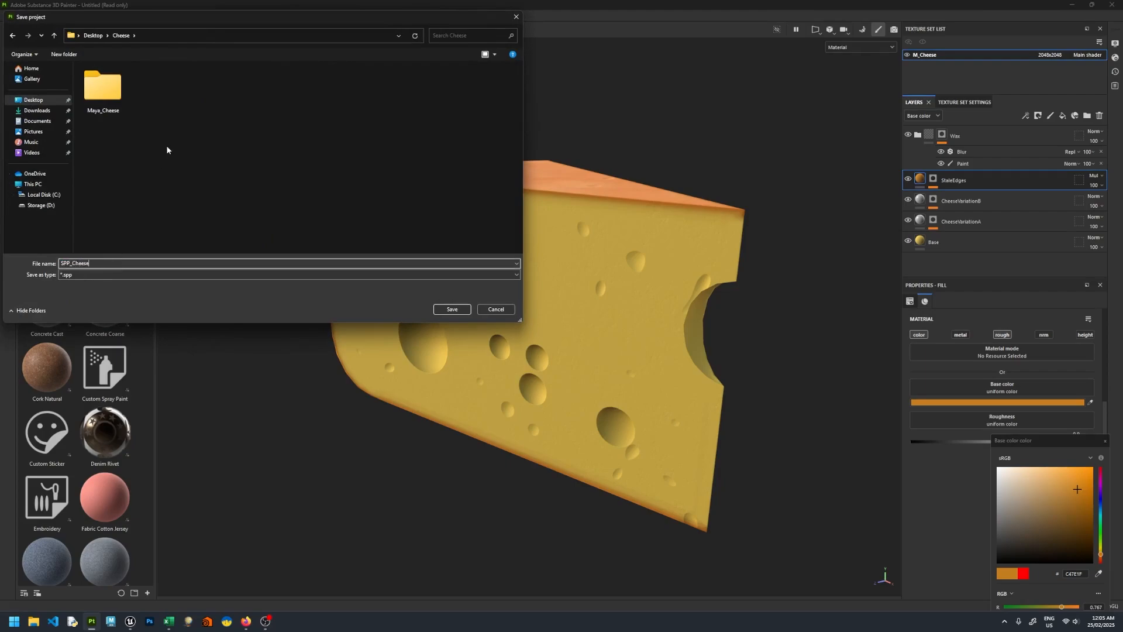
{"action": "left_click", "coordinate": [445, 307]}
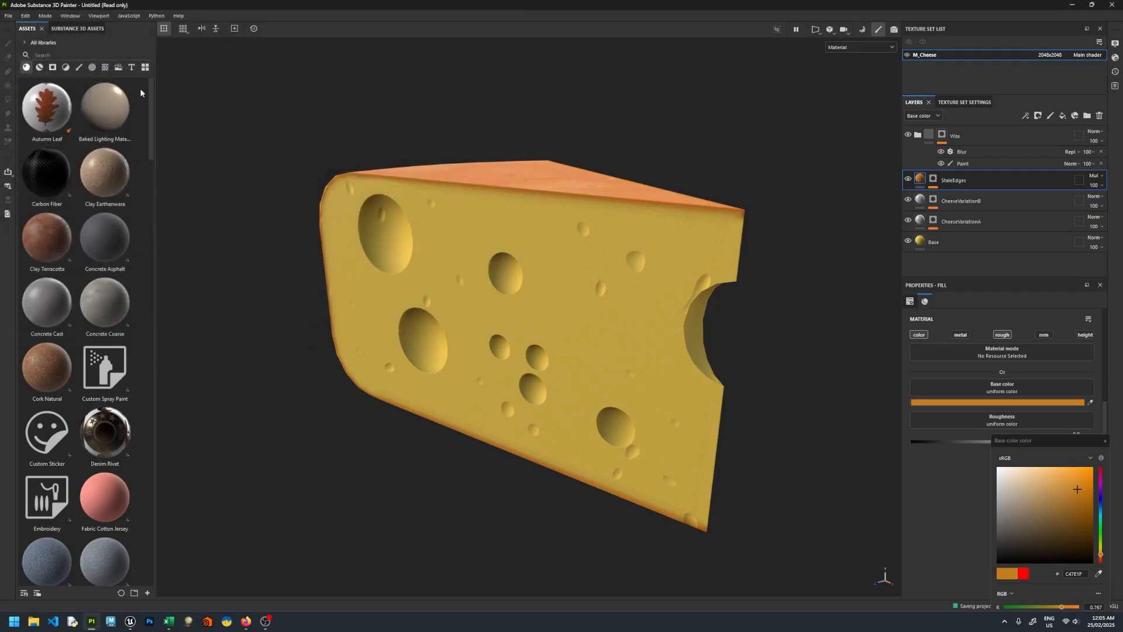
- Open the texture export settings and browse for an output directory in Desktop > Cheese > Maya_Cheese
{"action": "left_click", "coordinate": [10, 16]}
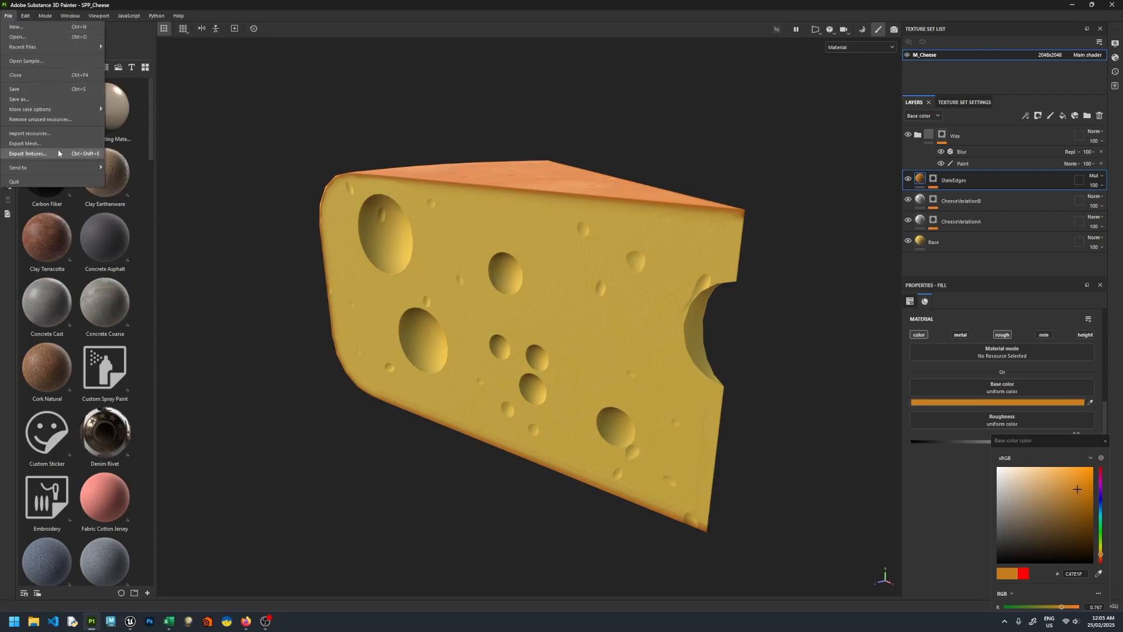
{"action": "left_click", "coordinate": [27, 154]}
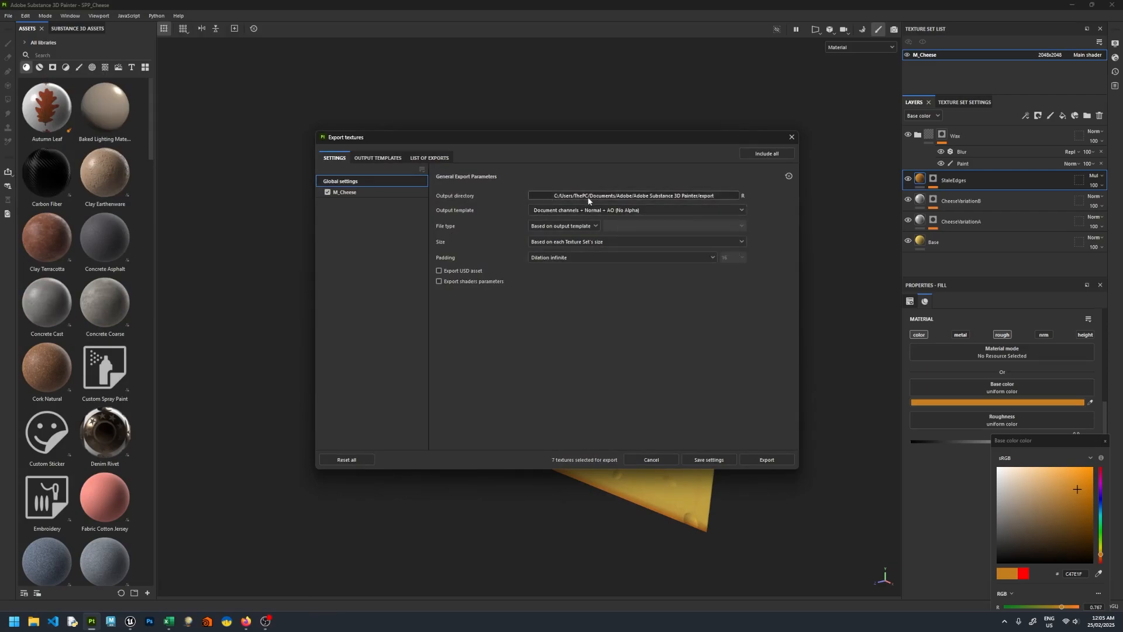
{"action": "left_click", "coordinate": [562, 195]}
{"action": "left_click", "coordinate": [351, 223]}
{"action": "double_click", "coordinate": [415, 214]}
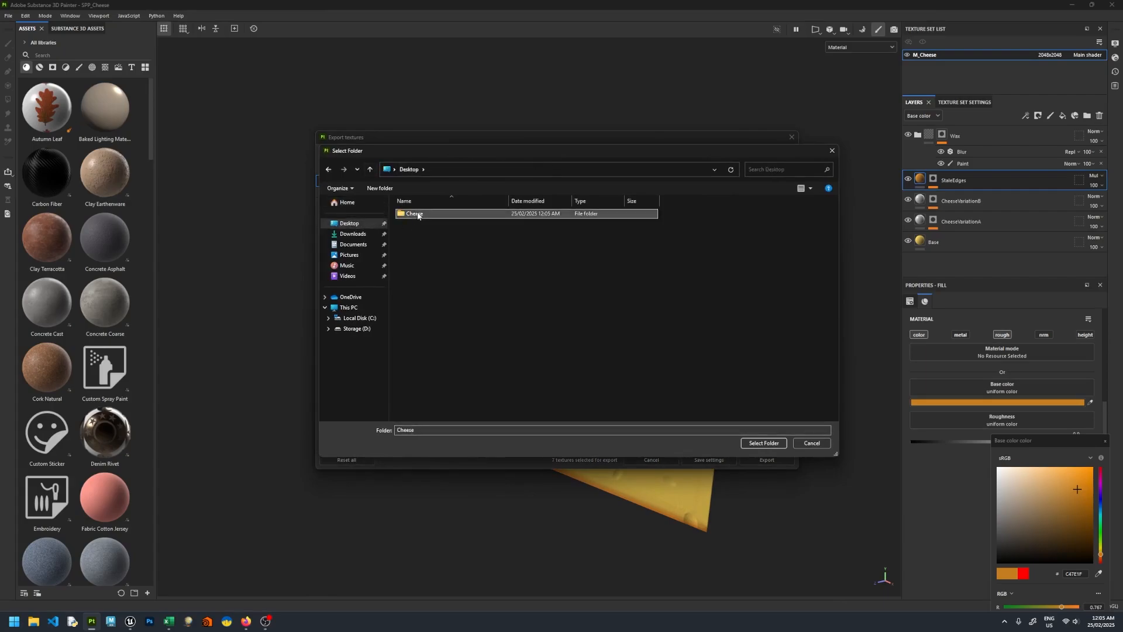
{"action": "double_click", "coordinate": [426, 229]}
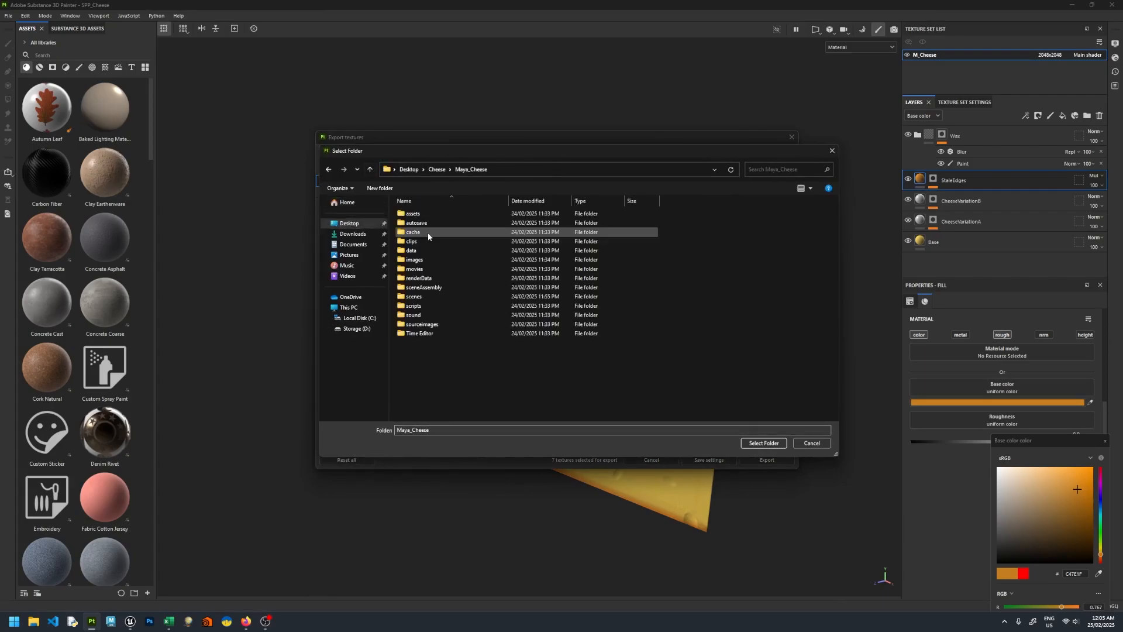
{"action": "left_click", "coordinate": [421, 261]}
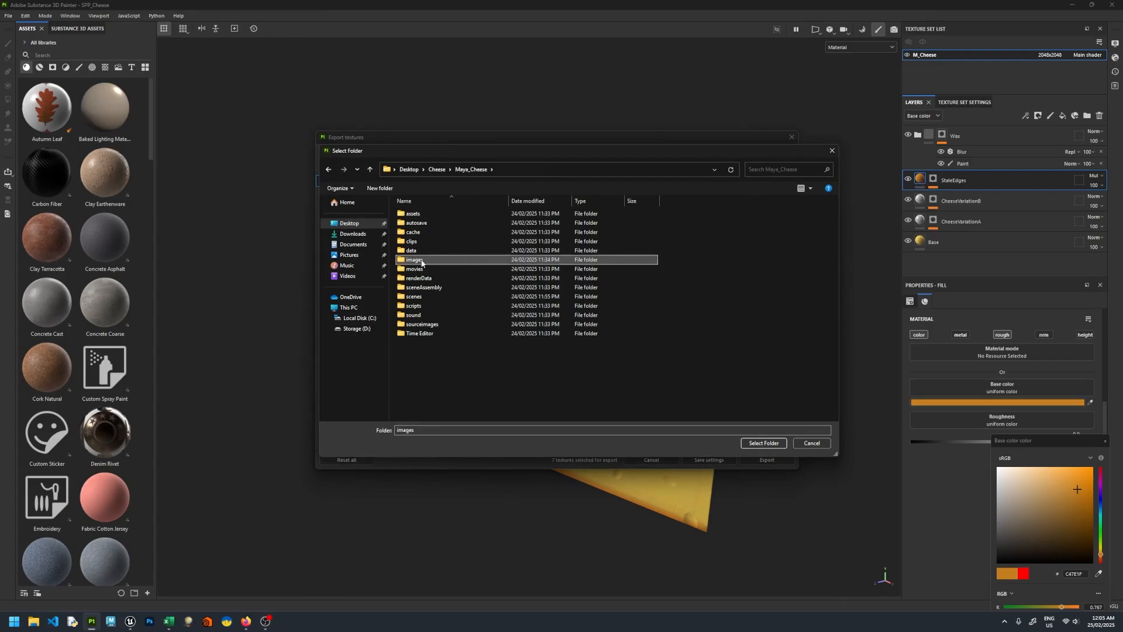
- Create a folder named textures inside Maya_Cheese, choose it as the output directory, and export the textures
{"action": "right_click", "coordinate": [466, 371]}
{"action": "mouse_move", "coordinate": [527, 461]}
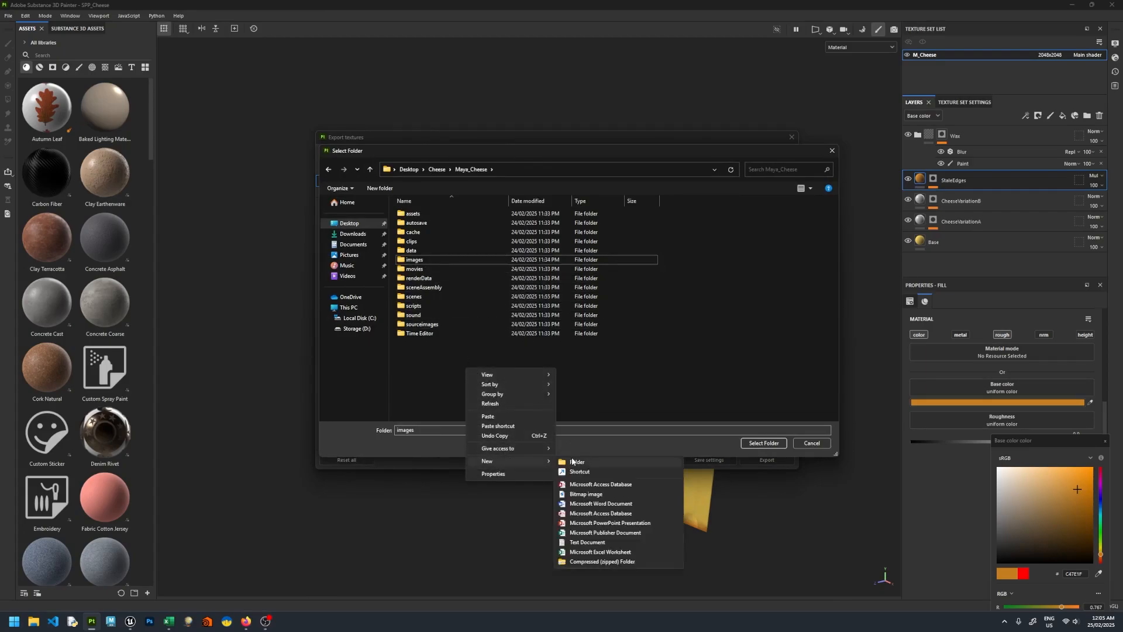
{"action": "left_click", "coordinate": [572, 461]}
{"action": "type", "text": "T"}
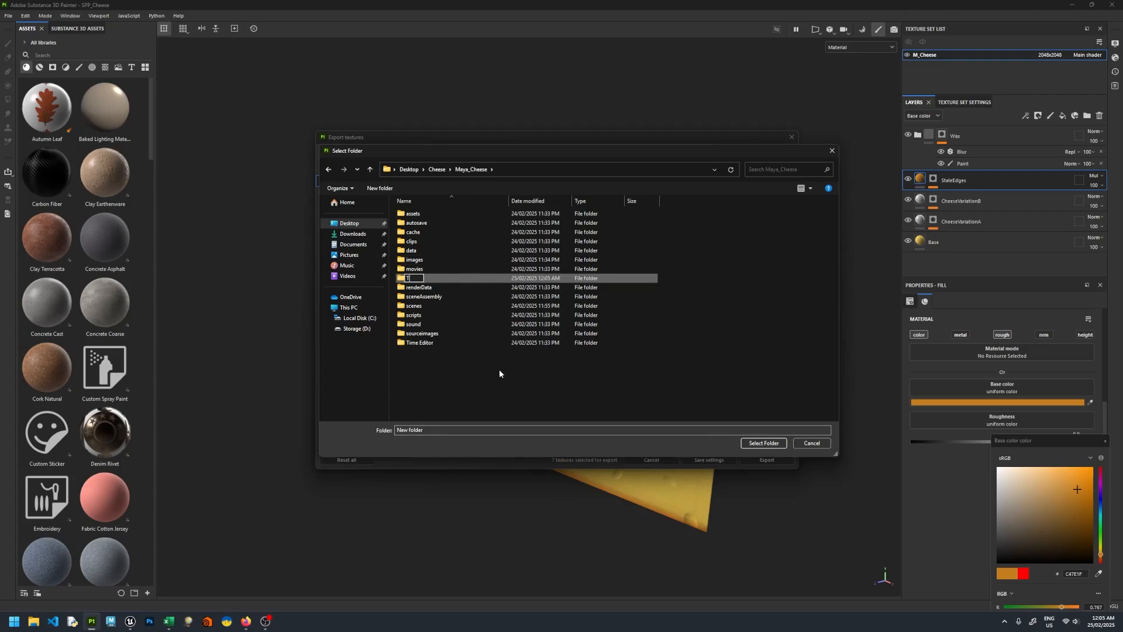
{"action": "type", "text": "extures"}
{"action": "key", "text": "Return"}
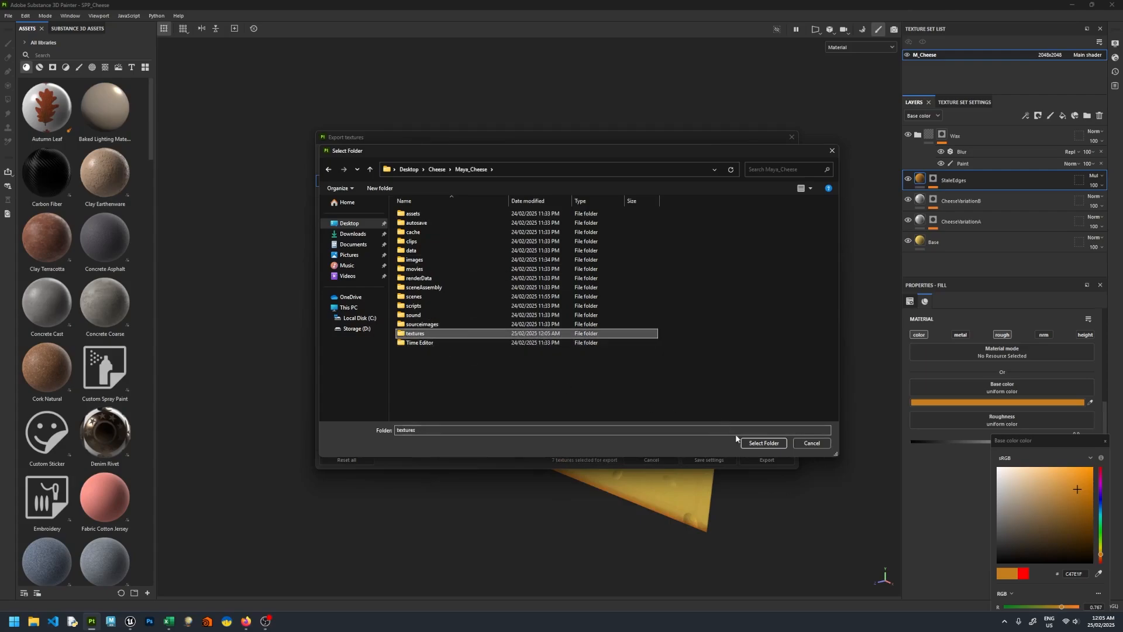
{"action": "left_click", "coordinate": [748, 443]}
{"action": "left_click", "coordinate": [764, 459]}
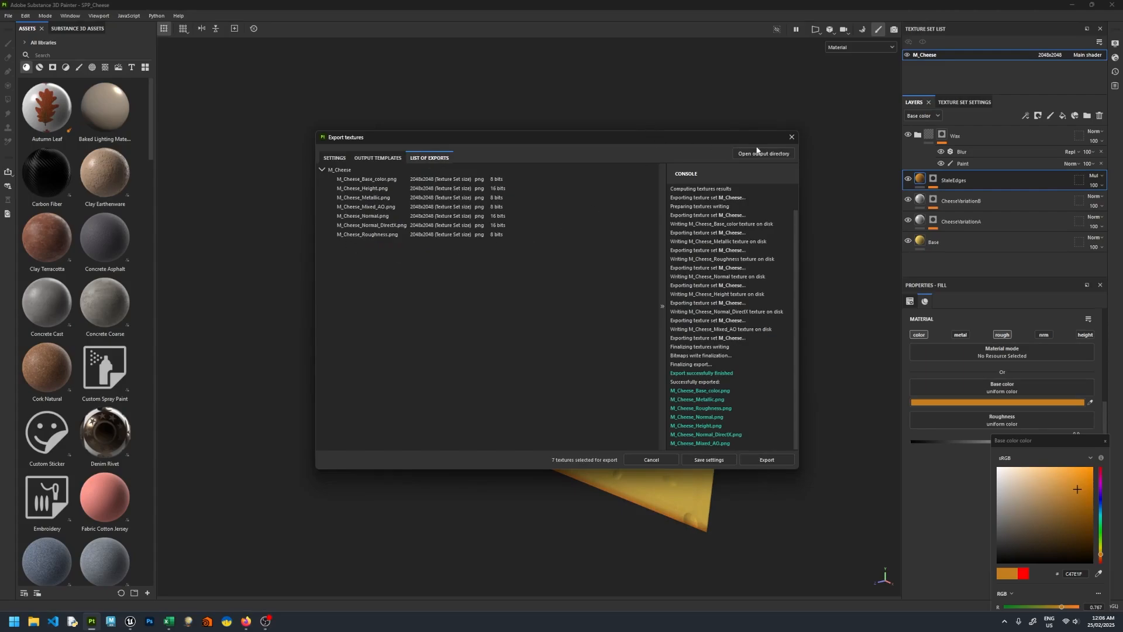
{"action": "left_click", "coordinate": [791, 138]}
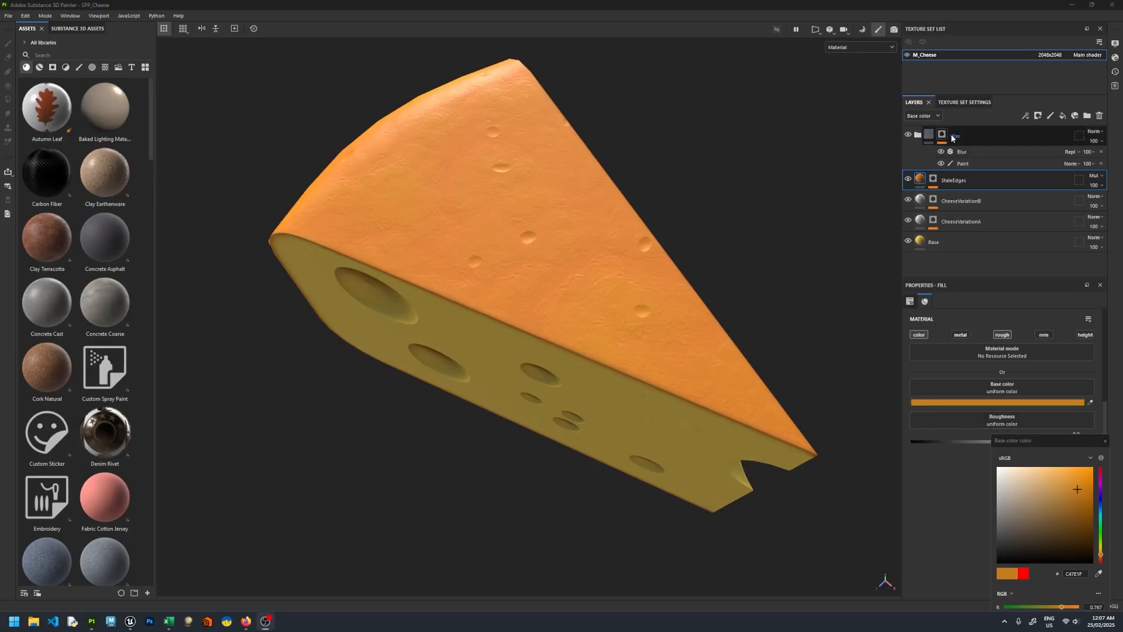
- Set the Wax folder's blending mode for the Height channel to Normal
{"action": "left_click", "coordinate": [963, 164]}
{"action": "left_click", "coordinate": [924, 116]}
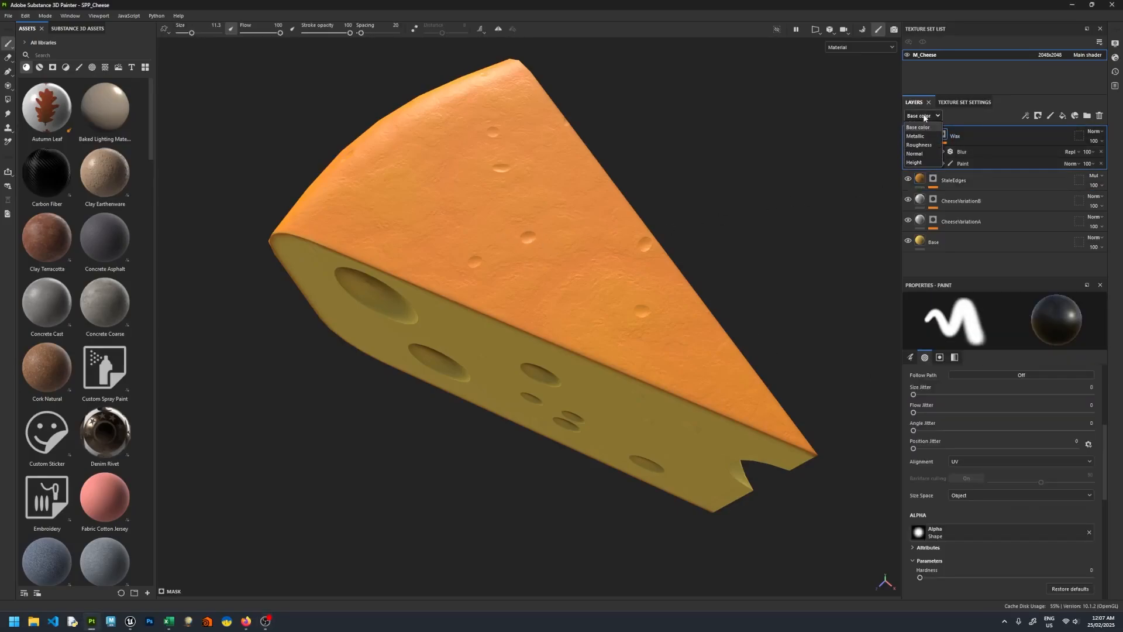
{"action": "left_click", "coordinate": [917, 159]}
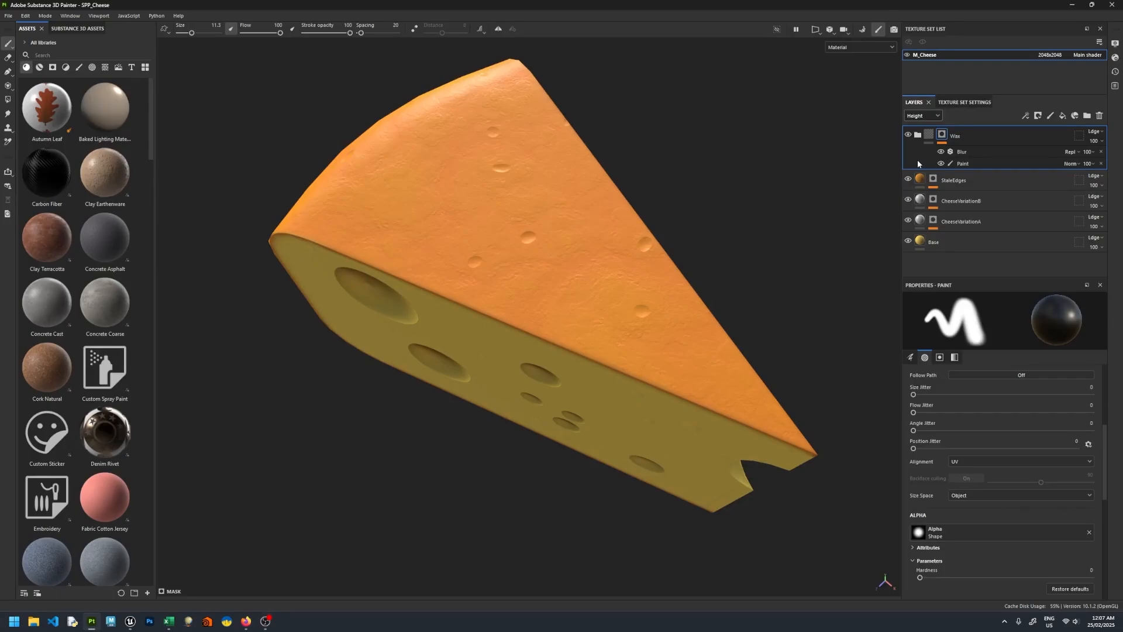
{"action": "left_click", "coordinate": [1093, 131]}
{"action": "left_click", "coordinate": [1082, 141]}
- Export the M_Cheese textures again to the same textures folder and close the export dialog
{"action": "left_click", "coordinate": [8, 16]}
{"action": "left_click", "coordinate": [44, 145]}
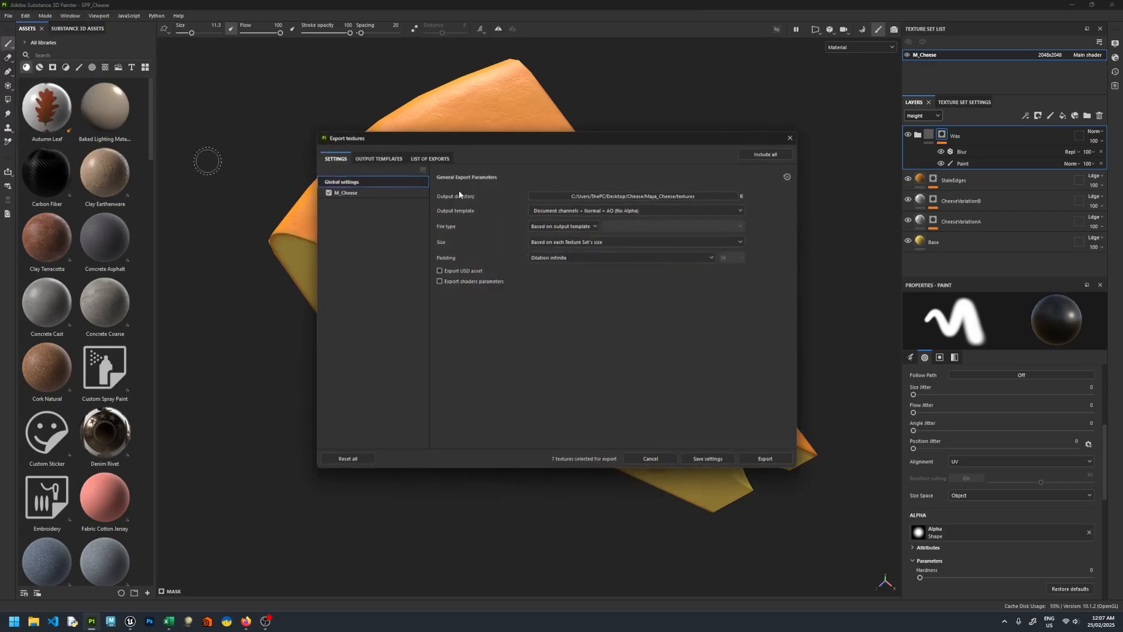
{"action": "left_click", "coordinate": [780, 460]}
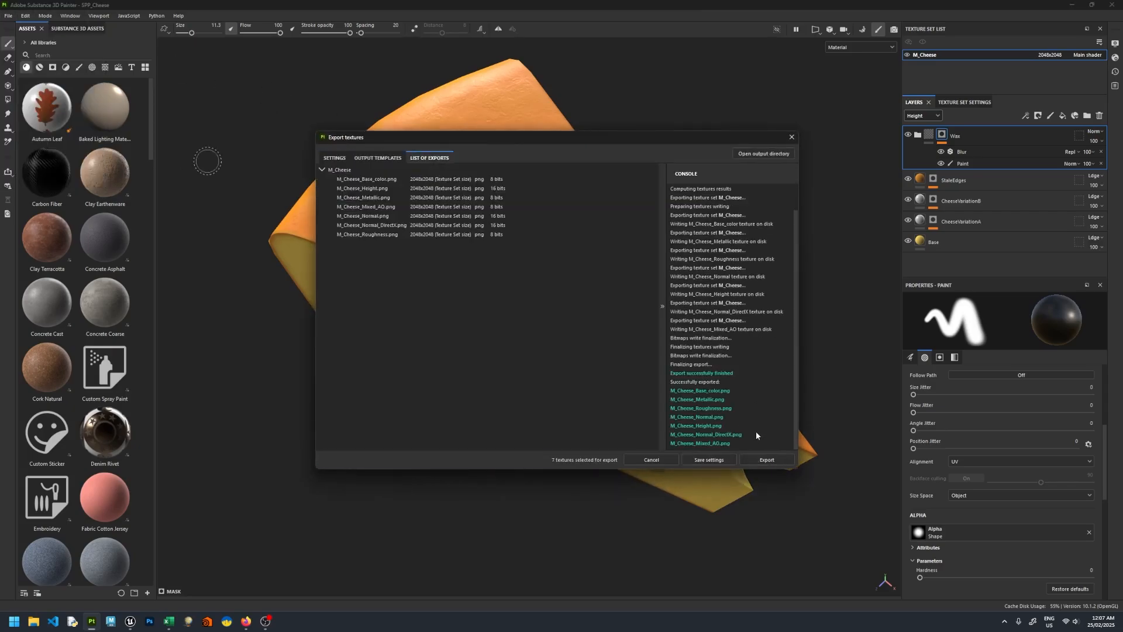
{"action": "left_click", "coordinate": [792, 137]}
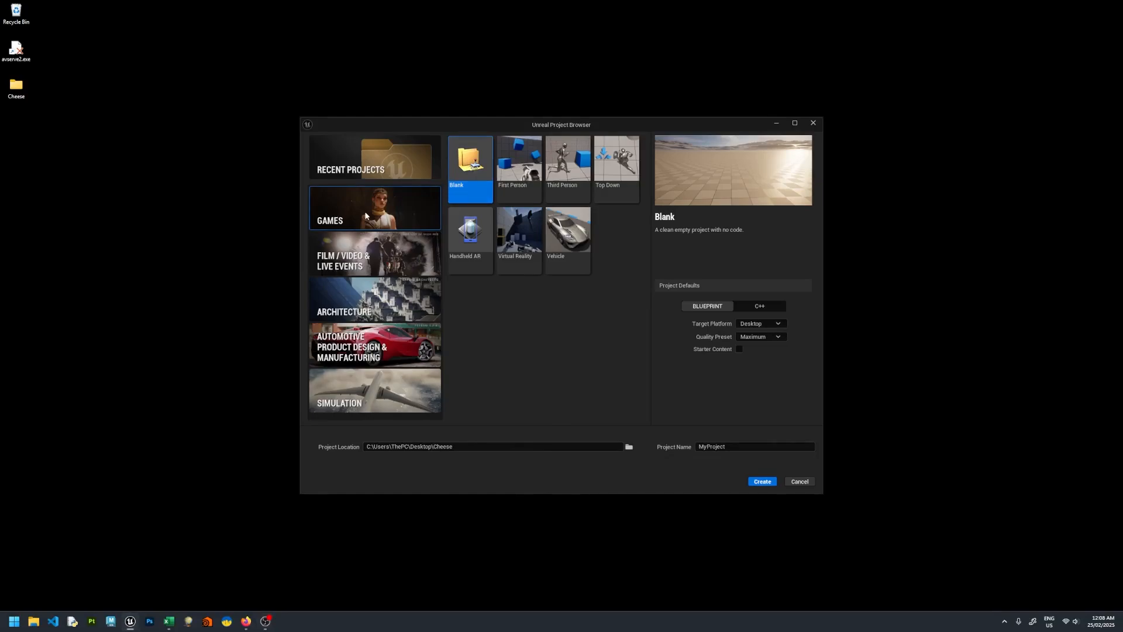
- In the Unreal Project Browser, set the Blank game project's quality preset to Scalable and name it UnrealCheese
{"action": "left_click", "coordinate": [761, 337]}
{"action": "left_click", "coordinate": [760, 361]}
{"action": "left_click", "coordinate": [723, 446]}
{"action": "type", "text": "CheeseUnrea"}
{"action": "key", "text": "BackSpace"}
{"action": "key", "text": "BackSpace"}
{"action": "key", "text": "BackSpace"}
{"action": "key", "text": "BackSpace"}
{"action": "key", "text": "BackSpace"}
{"action": "key", "text": "BackSpace"}
{"action": "key", "text": "BackSpace"}
{"action": "key", "text": "BackSpace"}
{"action": "key", "text": "BackSpace"}
{"action": "key", "text": "BackSpace"}
{"action": "key", "text": "BackSpace"}
{"action": "type", "text": "Unr"}
- Set the project location to the Cheese folder on the Desktop and create the project
{"action": "left_click", "coordinate": [629, 446]}
{"action": "left_click", "coordinate": [365, 197]}
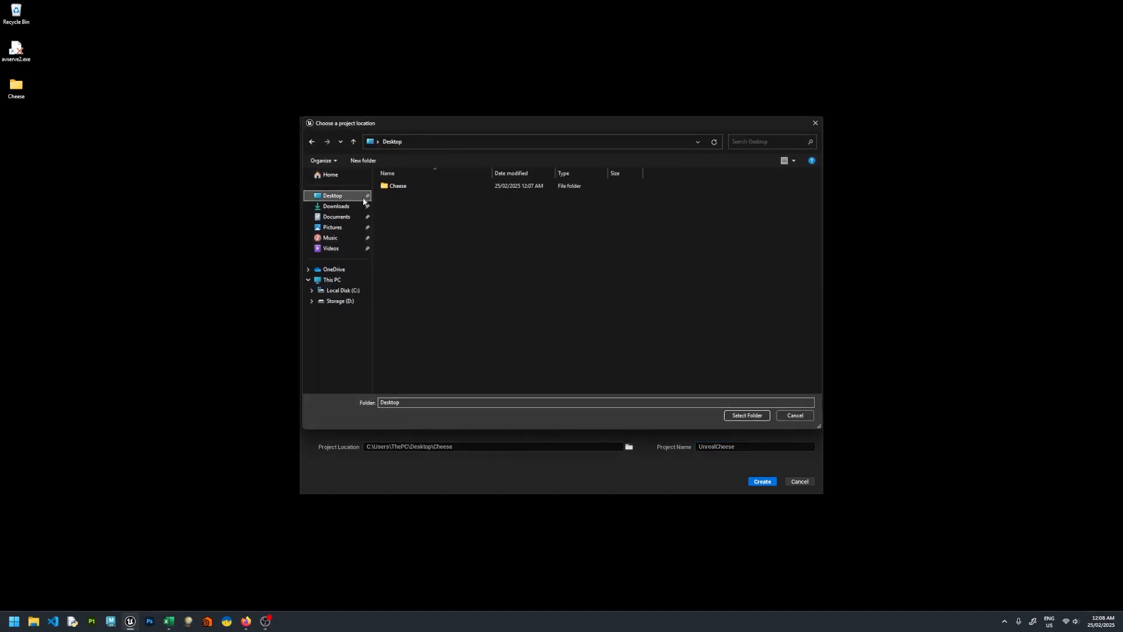
{"action": "double_click", "coordinate": [398, 183]}
{"action": "left_click", "coordinate": [749, 417]}
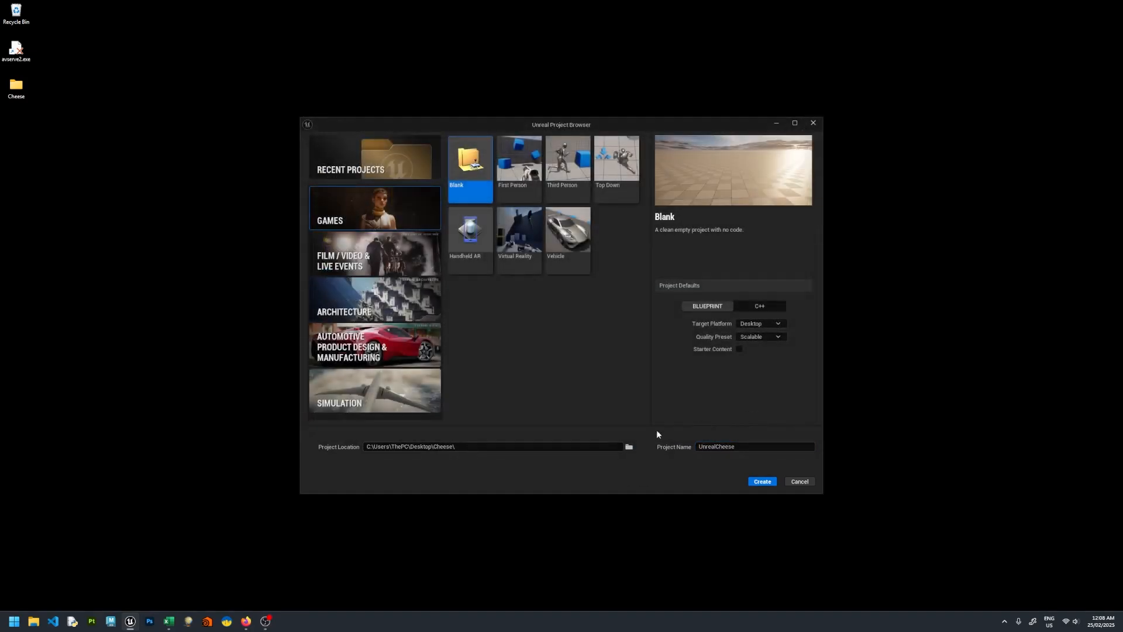
{"action": "left_click", "coordinate": [762, 480]}
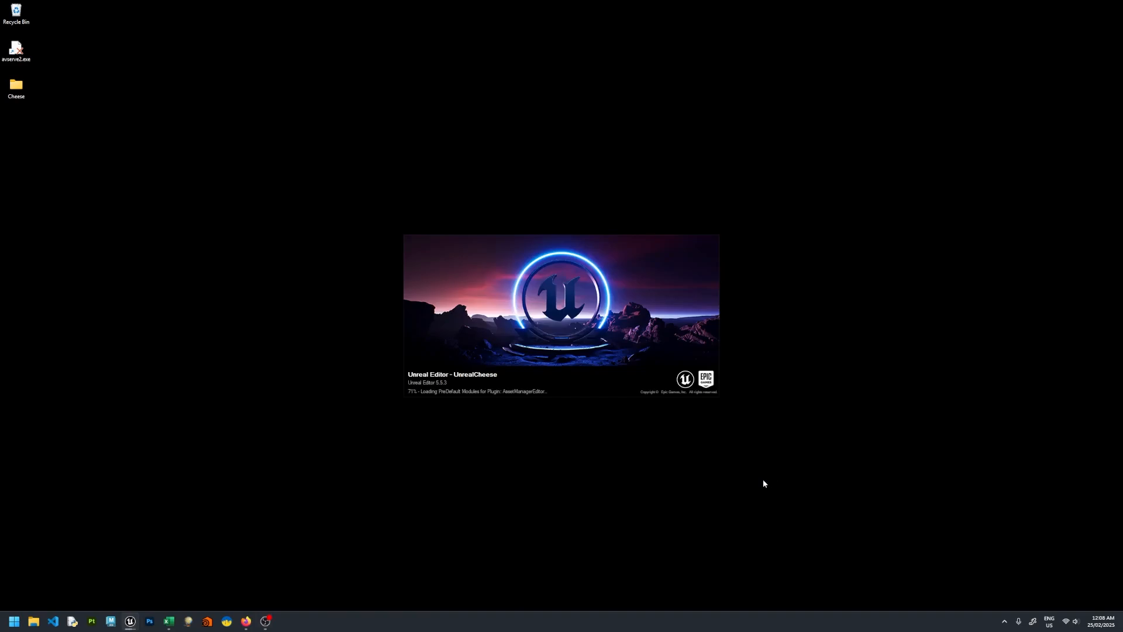
{"action": "double_click", "coordinate": [29, 91]}
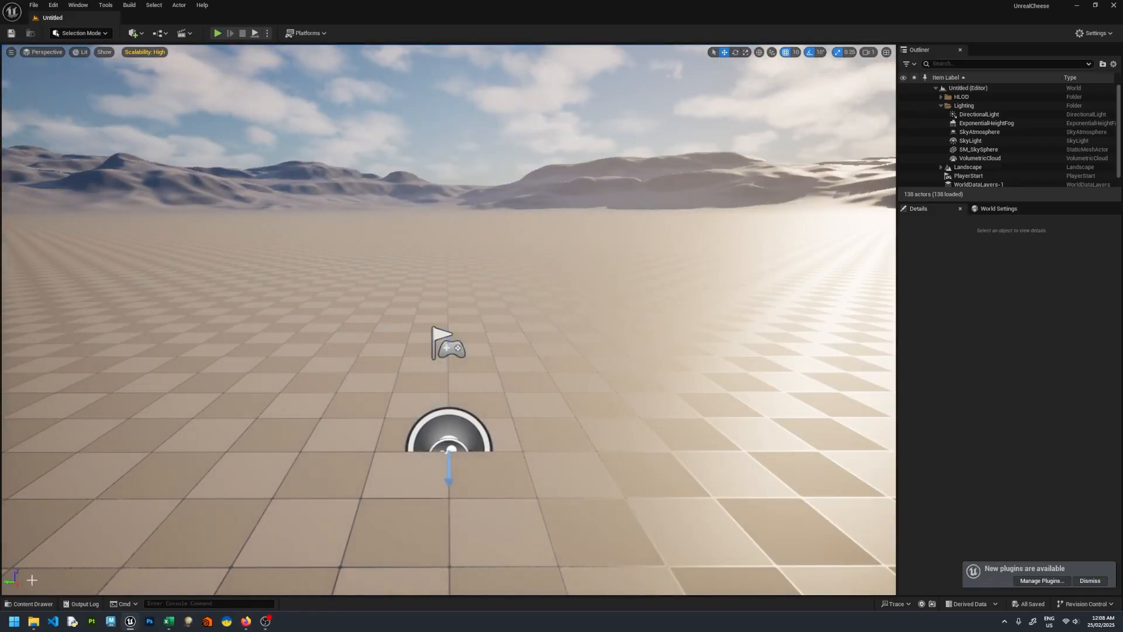
- Create a folder named UnrealCheese in the project's Content folder
{"action": "left_click", "coordinate": [33, 603]}
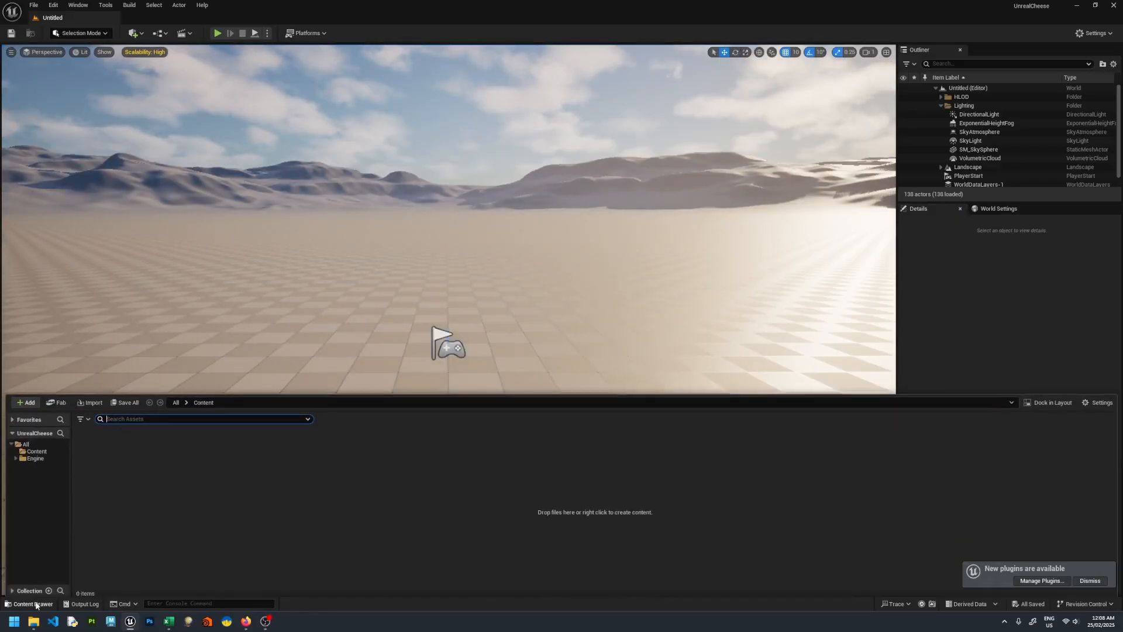
{"action": "right_click", "coordinate": [146, 459]}
{"action": "left_click", "coordinate": [190, 153]}
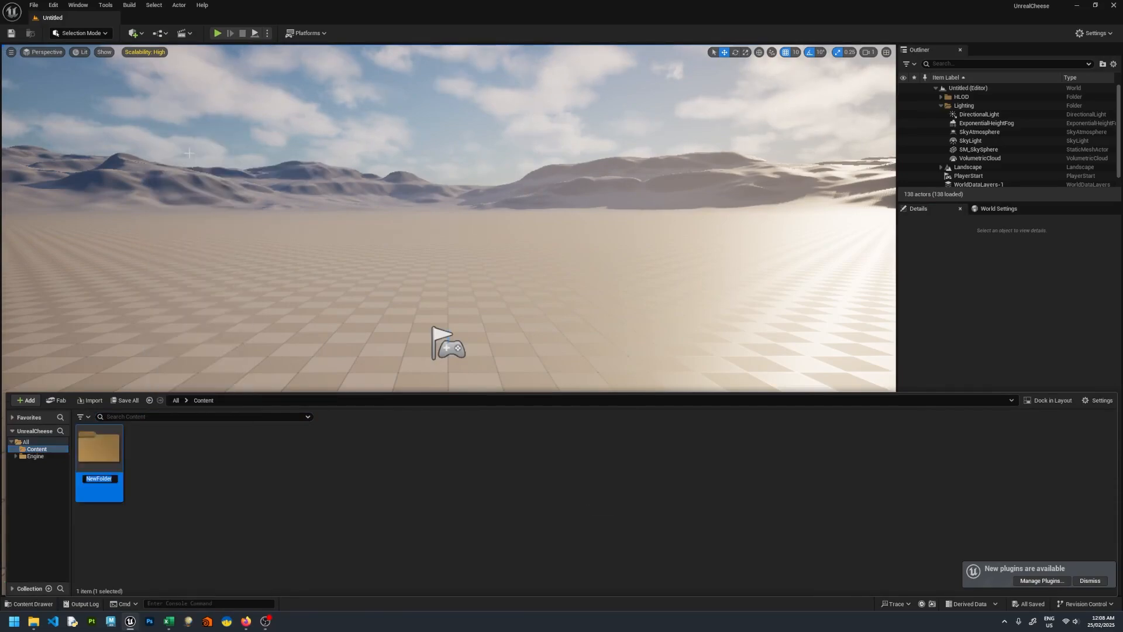
{"action": "type", "text": "UnrealCheese"}
{"action": "key", "text": "Return"}
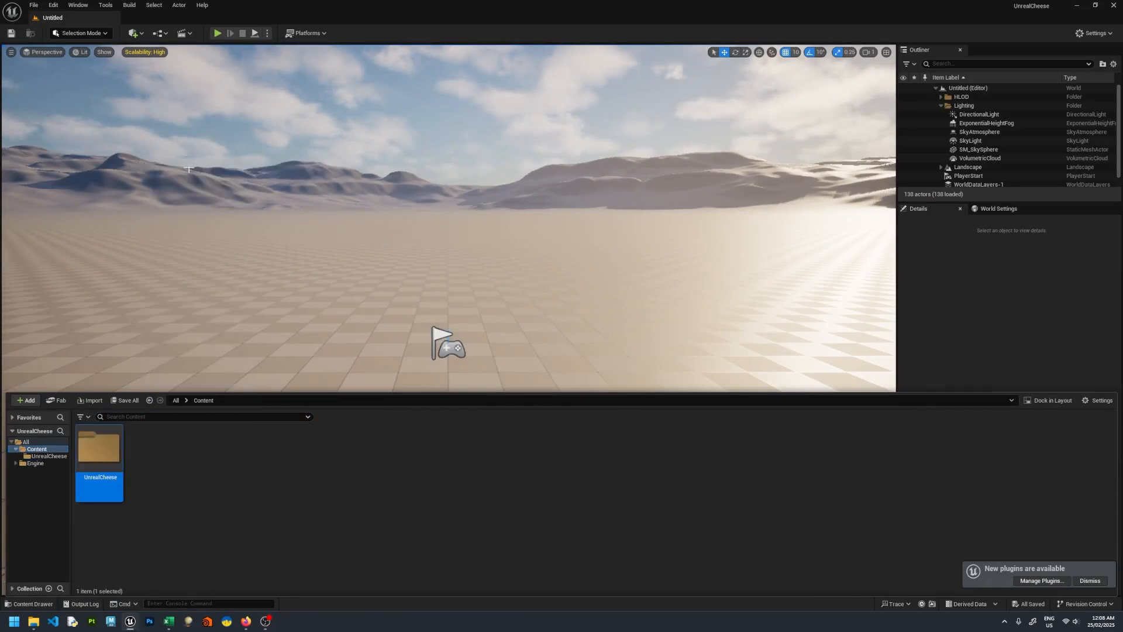
- Create two folders named Art and Maps inside the UnrealCheese folder
{"action": "double_click", "coordinate": [107, 453]}
{"action": "right_click", "coordinate": [148, 449]}
{"action": "left_click", "coordinate": [190, 147]}
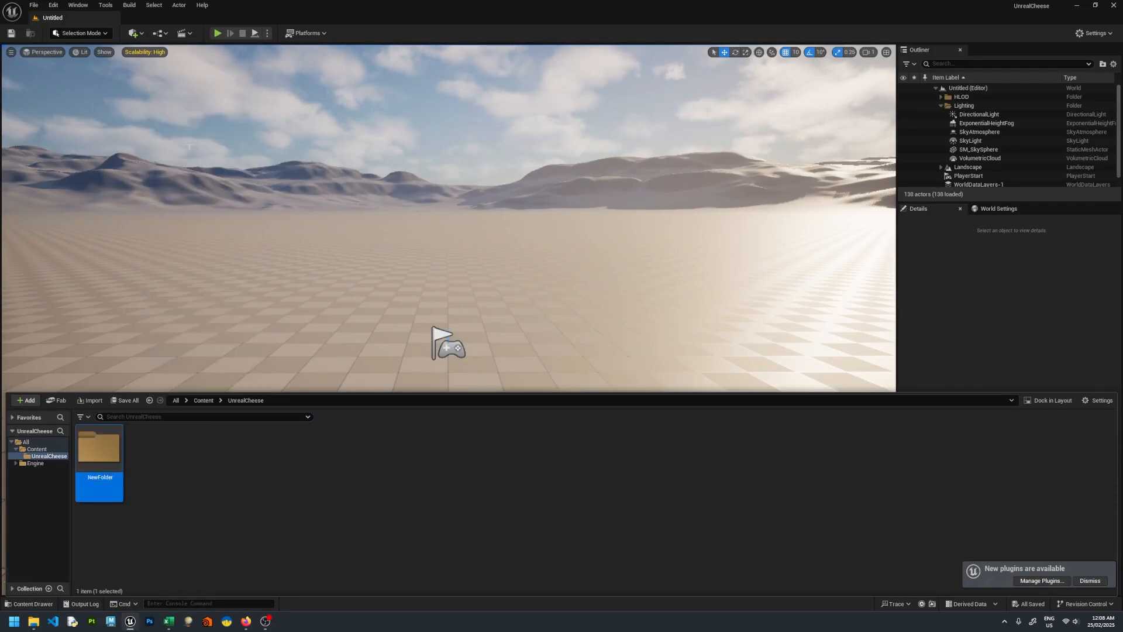
{"action": "type", "text": "Alt"}
{"action": "key", "text": "Return"}
{"action": "right_click", "coordinate": [206, 454]}
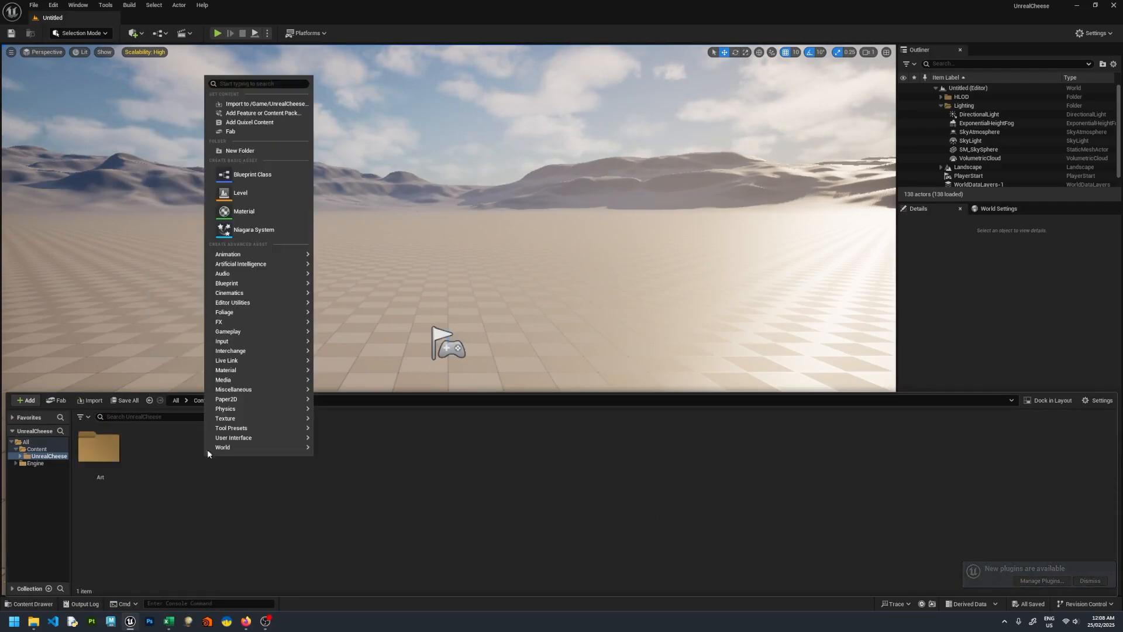
{"action": "left_click", "coordinate": [256, 151]}
{"action": "type", "text": "Maps"}
{"action": "key", "text": "Return"}
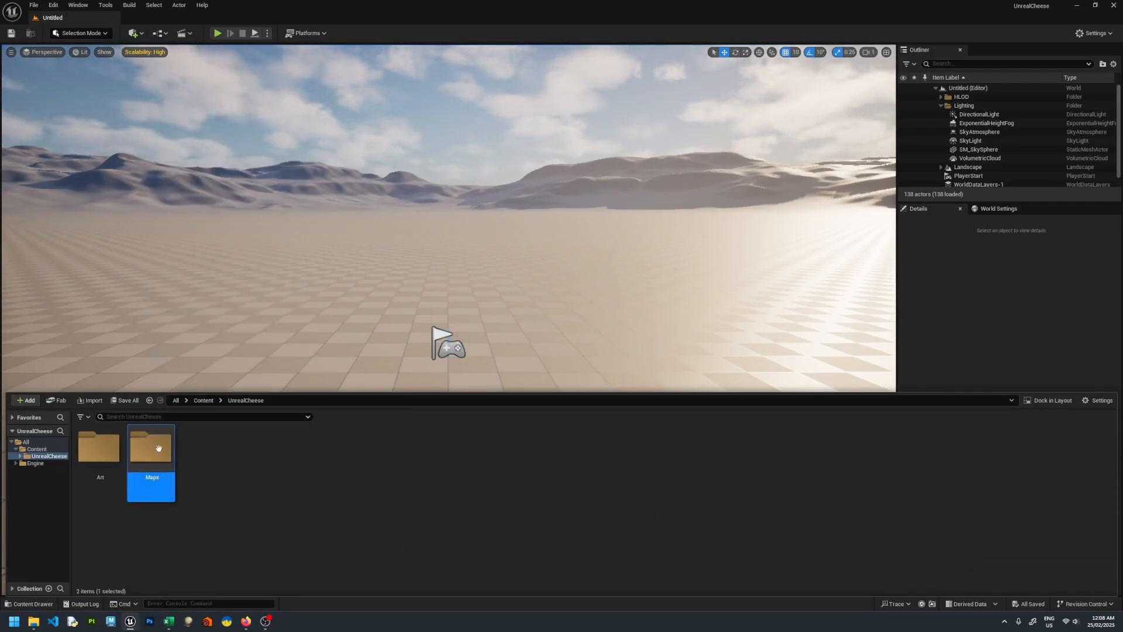
- Create a new level named Map_CheeseDisplay inside the Maps folder
{"action": "double_click", "coordinate": [162, 449]}
{"action": "right_click", "coordinate": [163, 454]}
{"action": "left_click", "coordinate": [214, 186]}
{"action": "type", "text": "Map_Che"}
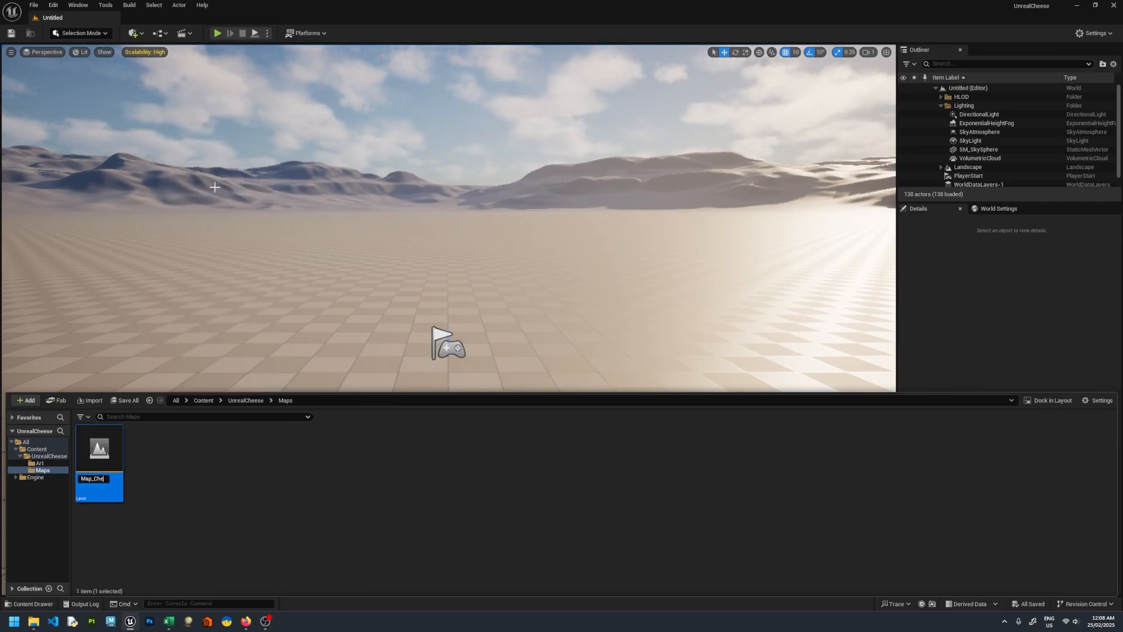
{"action": "type", "text": "eseDisplay"}
{"action": "key", "text": "Return"}
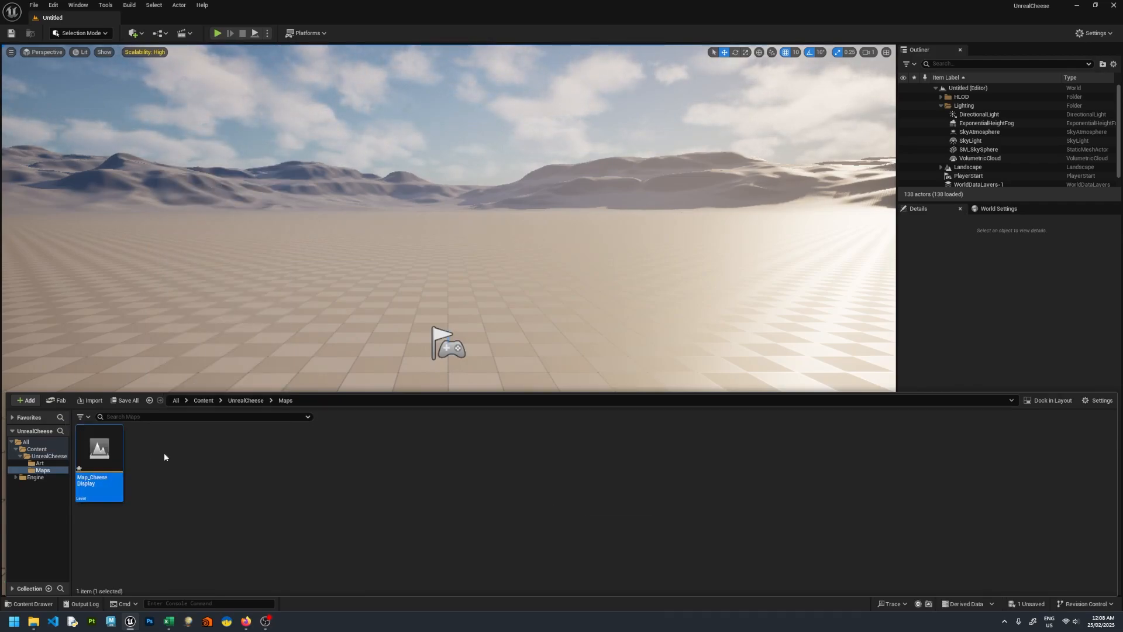
- Open the Map_CheeseDisplay level, saving it when asked about unsaved content
{"action": "double_click", "coordinate": [111, 456]}
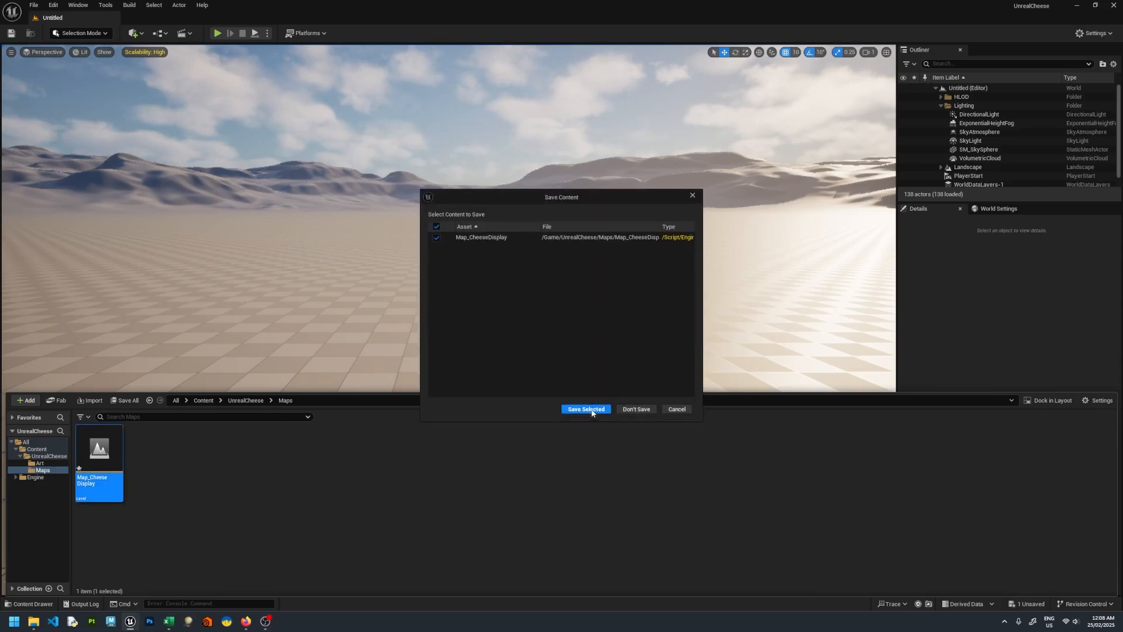
{"action": "left_click", "coordinate": [587, 409]}
{"action": "left_click", "coordinate": [458, 307]}
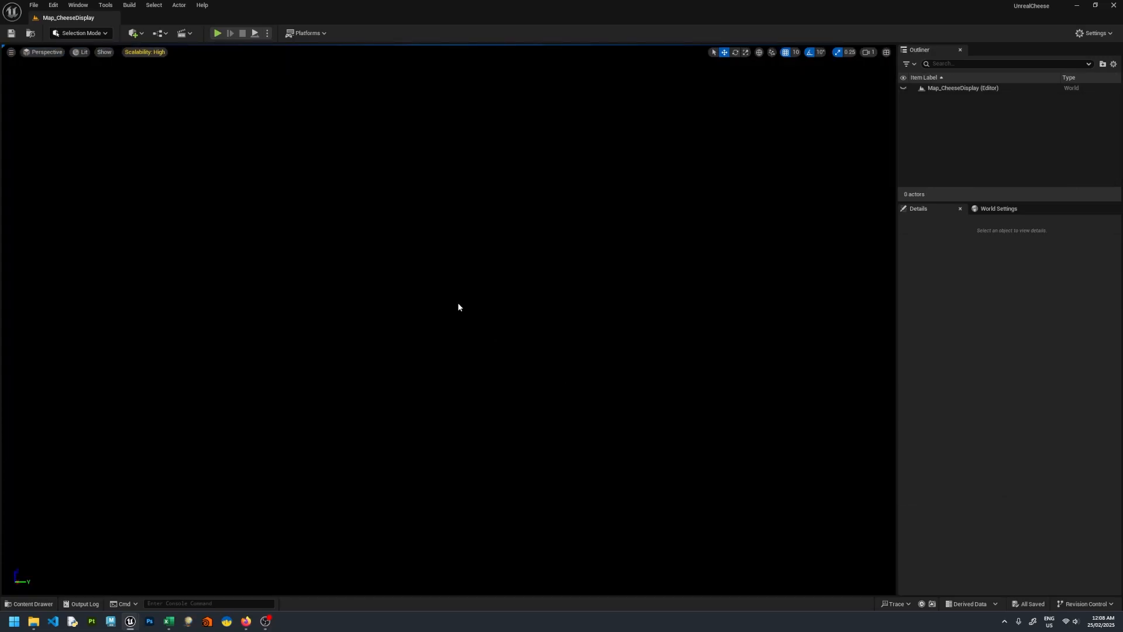
- Add a sky light, directional light, sky atmosphere, volumetric cloud and height fog to the level with the Env. Light Mixer
{"action": "left_click", "coordinate": [78, 5]}
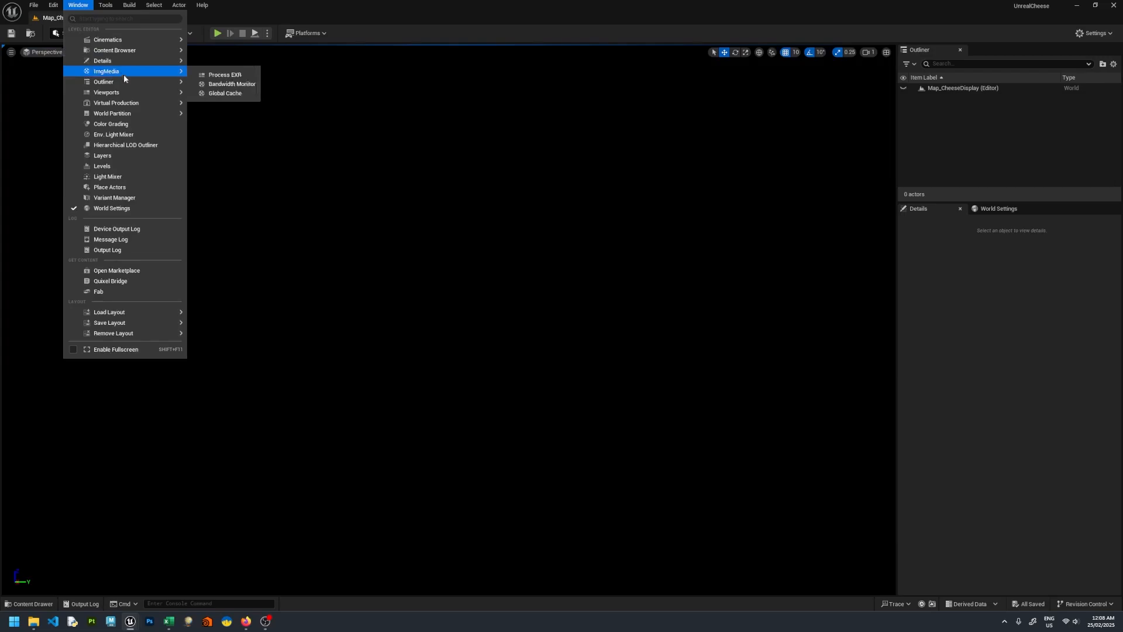
{"action": "left_click", "coordinate": [164, 134]}
{"action": "left_click", "coordinate": [493, 197]}
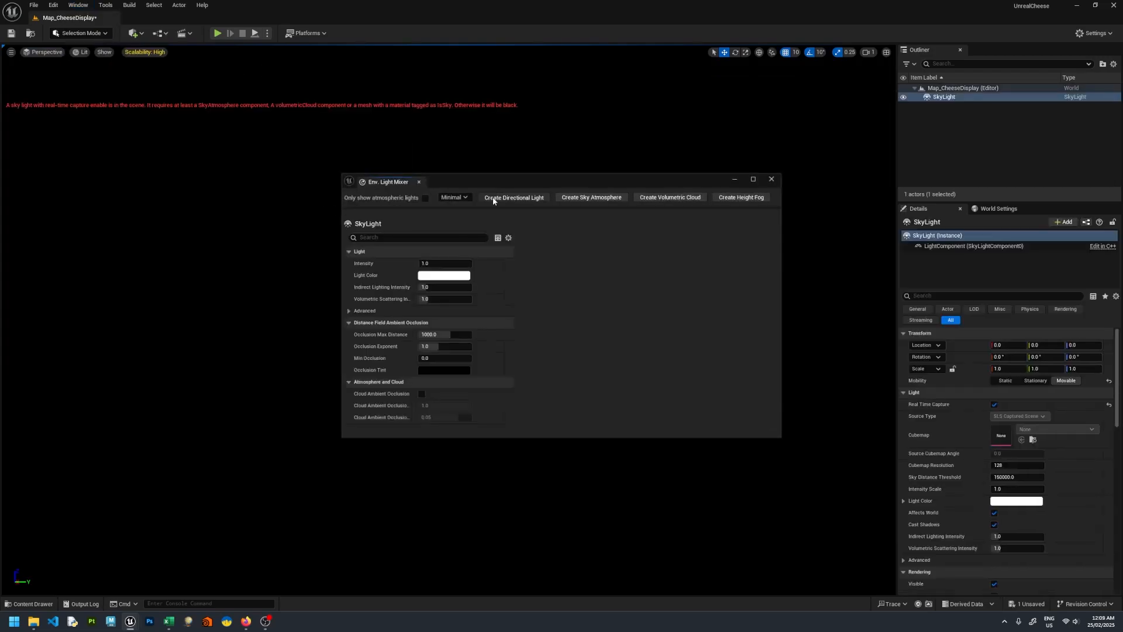
{"action": "left_click", "coordinate": [771, 179]}
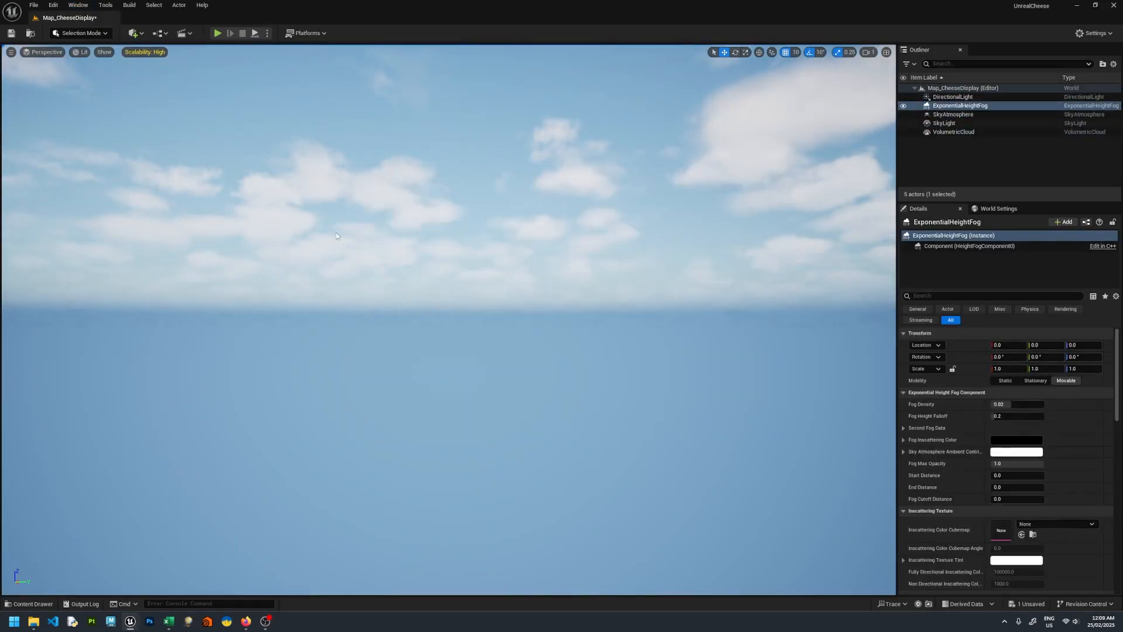
- Add a basic cube shape to the level as a display base
{"action": "left_click", "coordinate": [245, 53]}
{"action": "left_click", "coordinate": [133, 33]}
{"action": "mouse_move", "coordinate": [167, 117]}
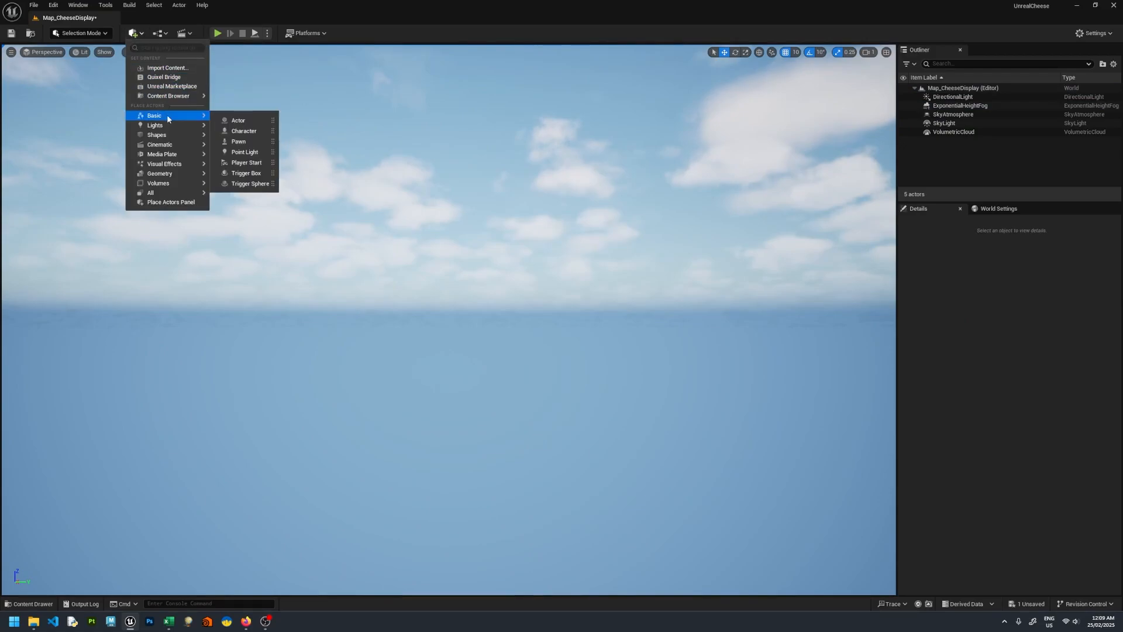
{"action": "mouse_move", "coordinate": [167, 137]}
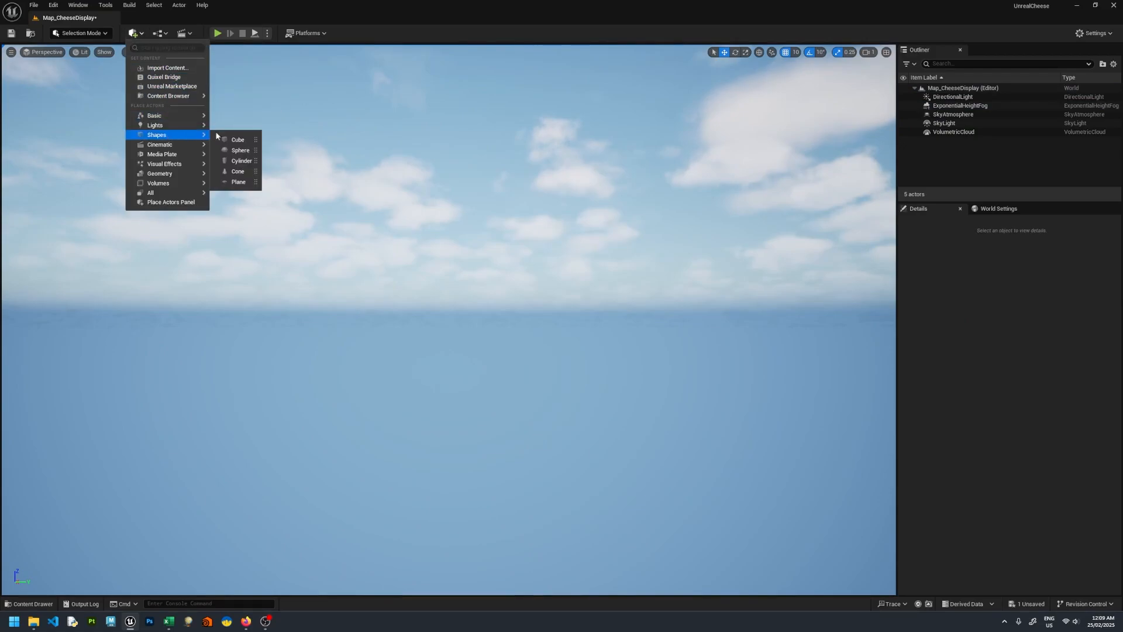
{"action": "left_click", "coordinate": [237, 139]}
{"action": "scroll", "coordinate": [379, 254], "scroll_direction": "up", "scroll_amount": 5}
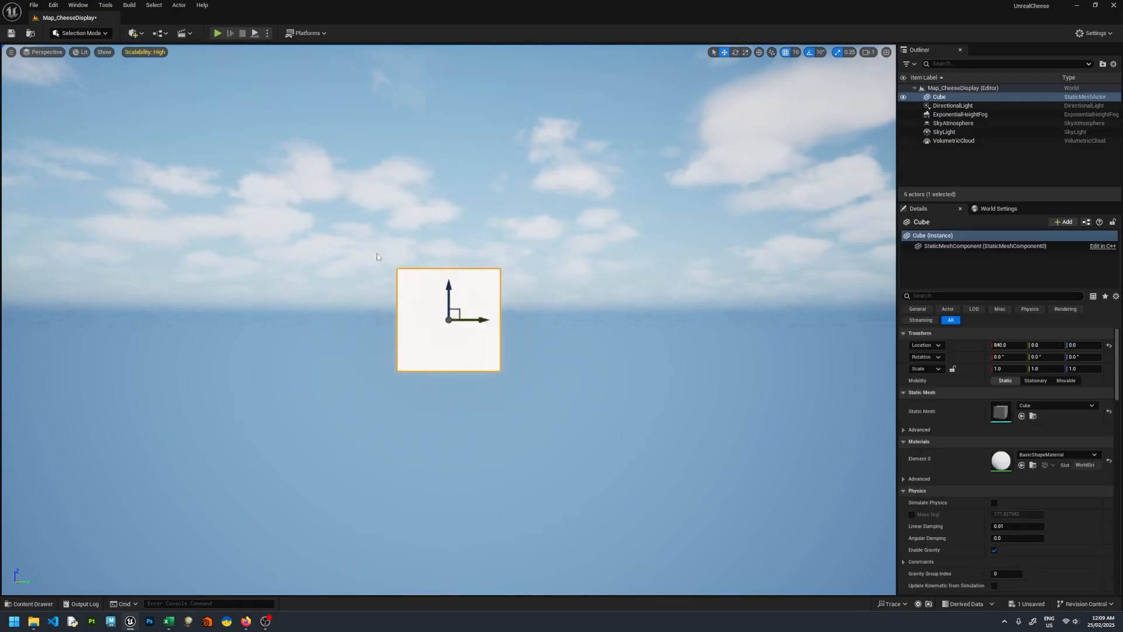
{"action": "right_click_drag", "start_coordinate": [391, 259], "coordinate": [391, 259]}
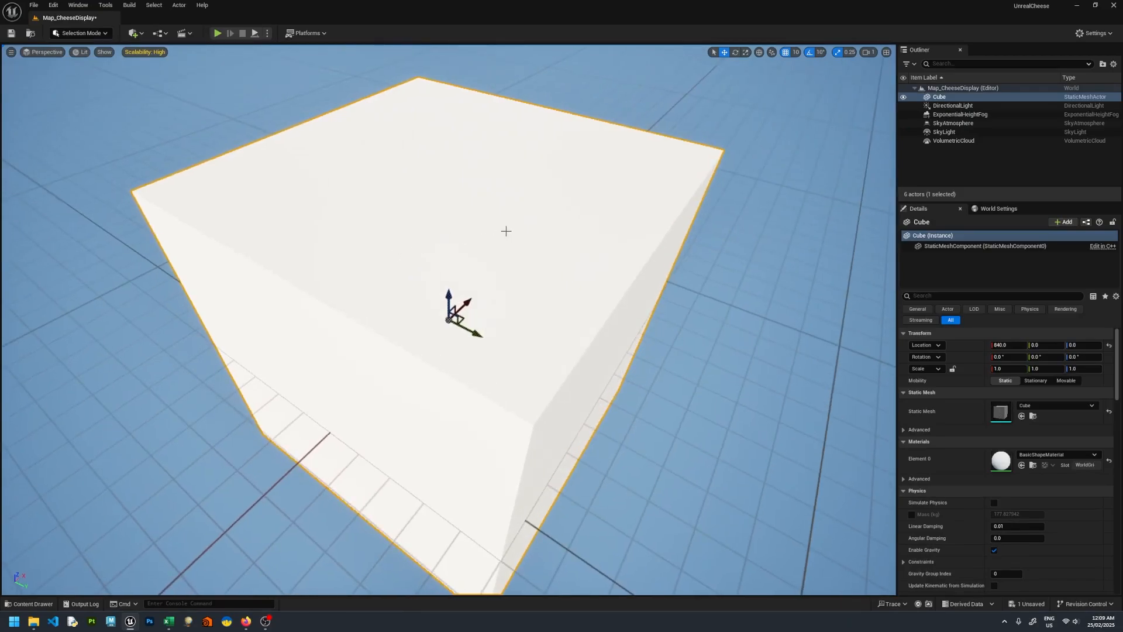
- Create a new material named M_Gray in the Art folder
{"action": "left_click", "coordinate": [30, 604]}
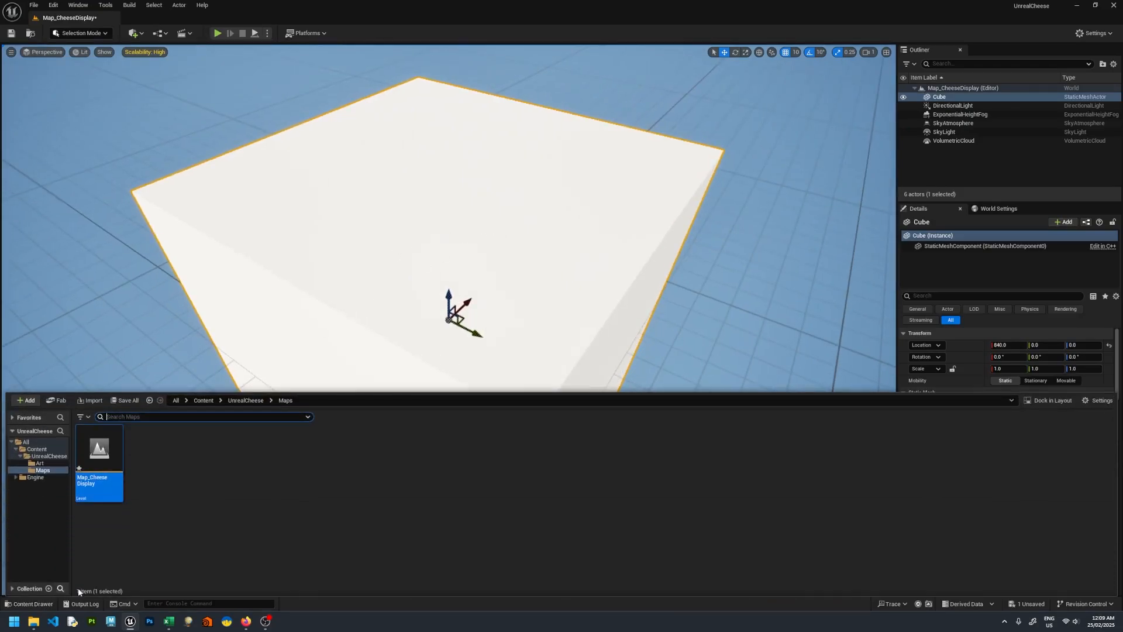
{"action": "left_click", "coordinate": [39, 463]}
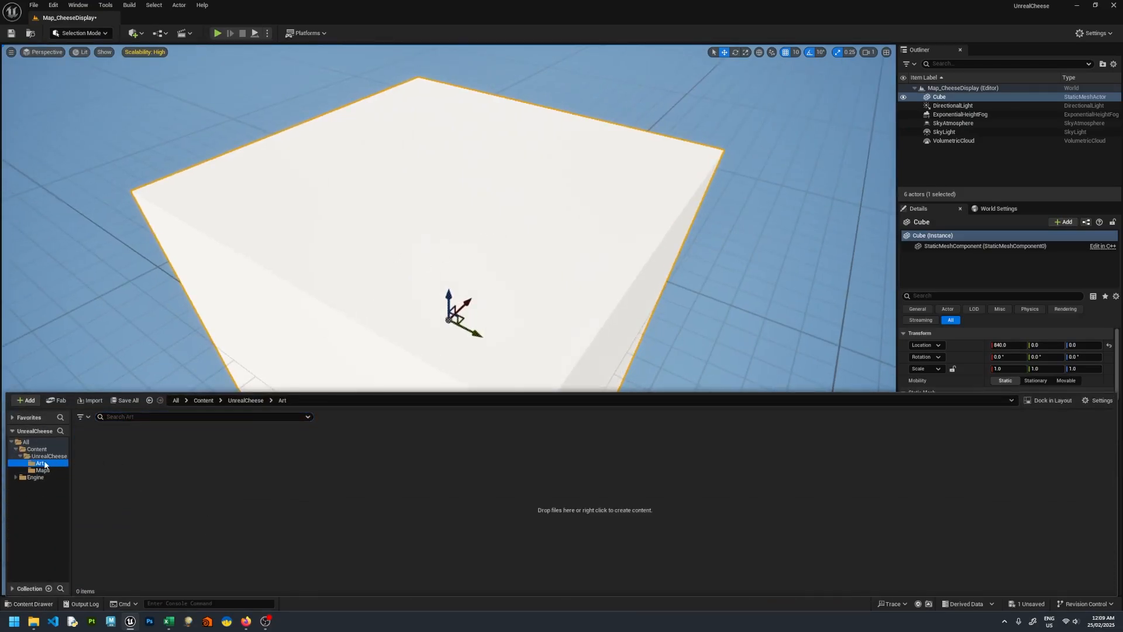
{"action": "left_click", "coordinate": [41, 470]}
{"action": "left_click", "coordinate": [40, 463]}
{"action": "right_click", "coordinate": [131, 460]}
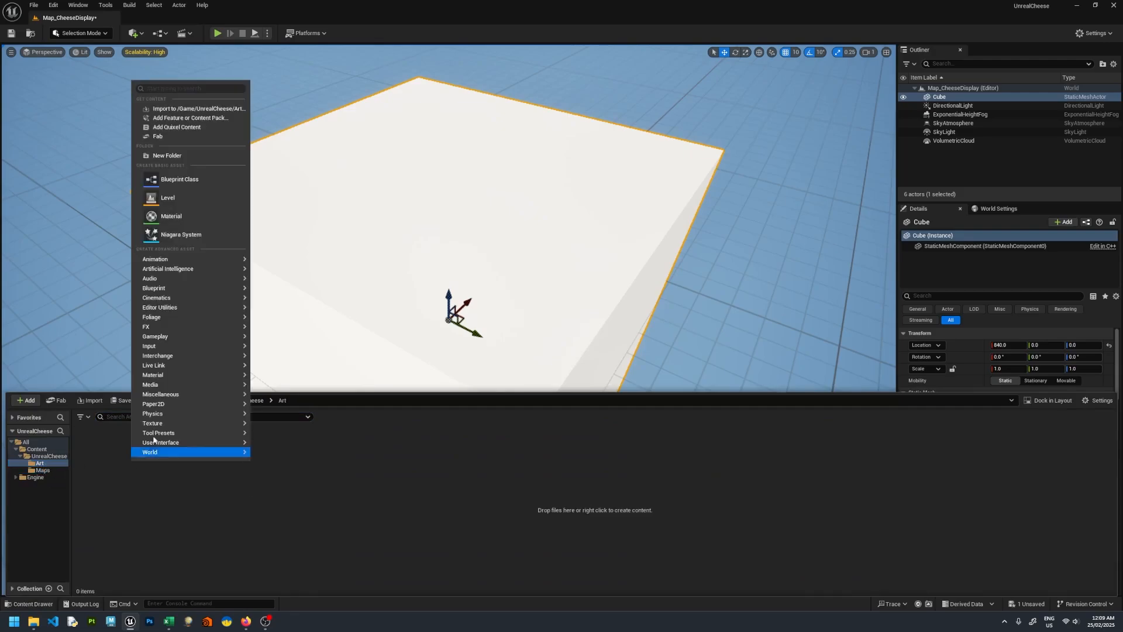
{"action": "left_click", "coordinate": [195, 218]}
{"action": "type", "text": "M_G"}
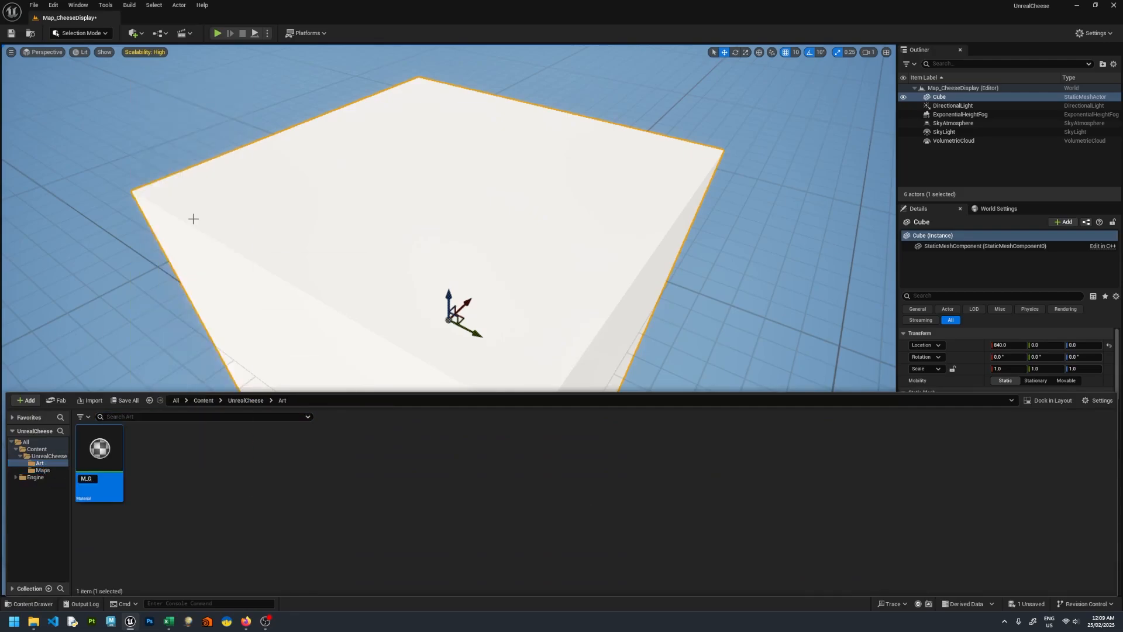
{"action": "type", "text": "ray"}
{"action": "key", "text": "Return"}
- Open M_Gray, dock its editor beside the level, and set its base color to a medium gray
{"action": "double_click", "coordinate": [97, 445]}
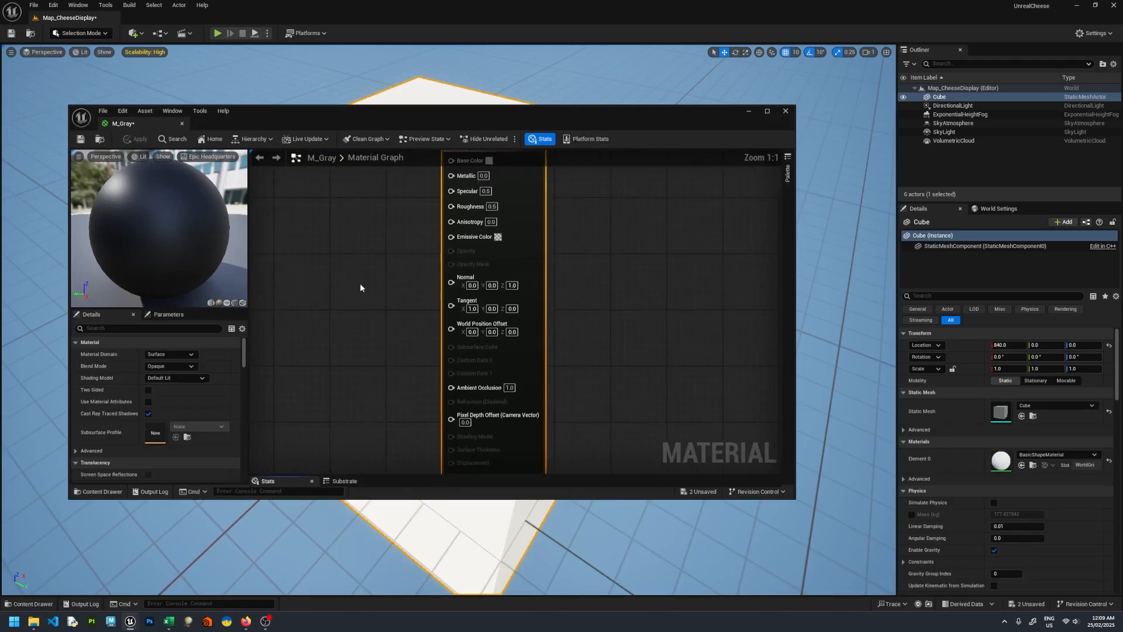
{"action": "left_click_drag", "start_coordinate": [188, 126], "coordinate": [170, 18]}
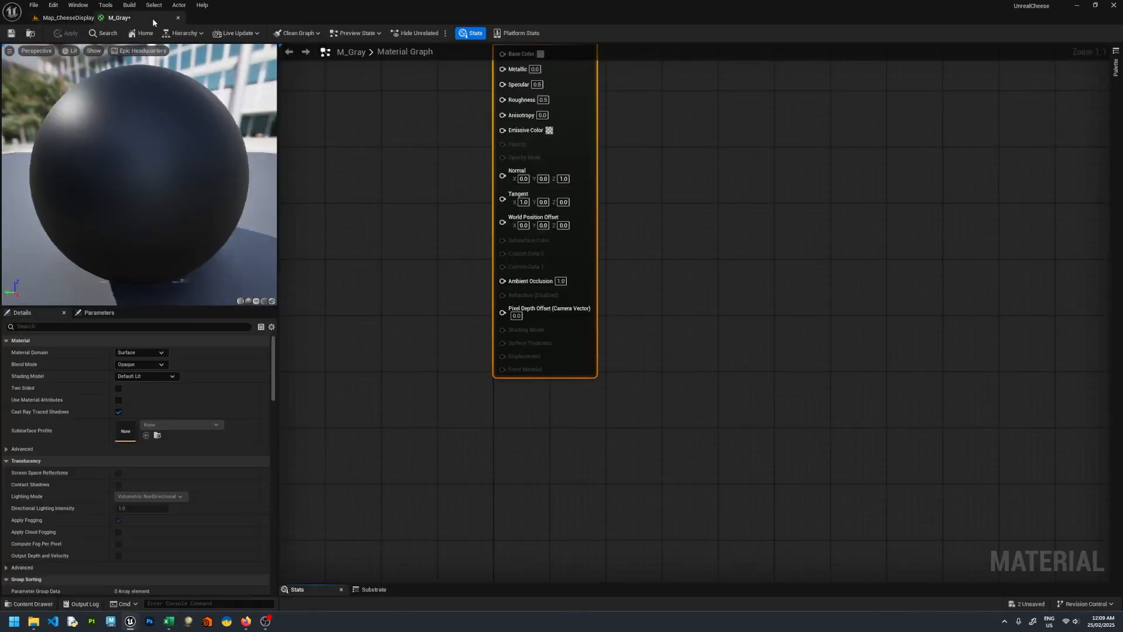
{"action": "left_click", "coordinate": [591, 181]}
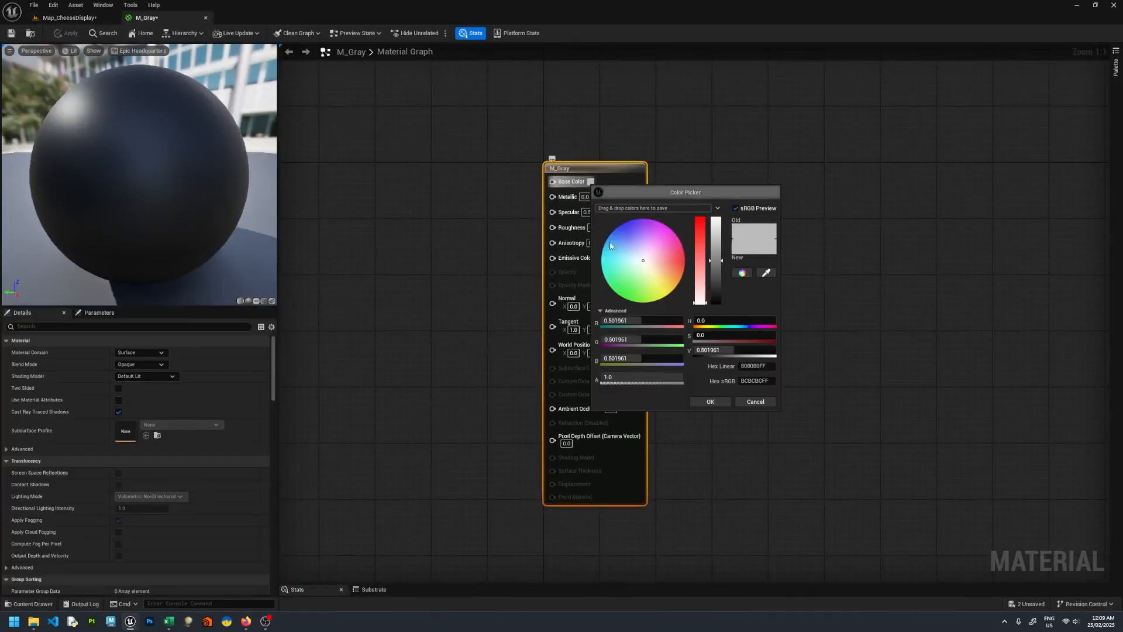
{"action": "left_click", "coordinate": [710, 401]}
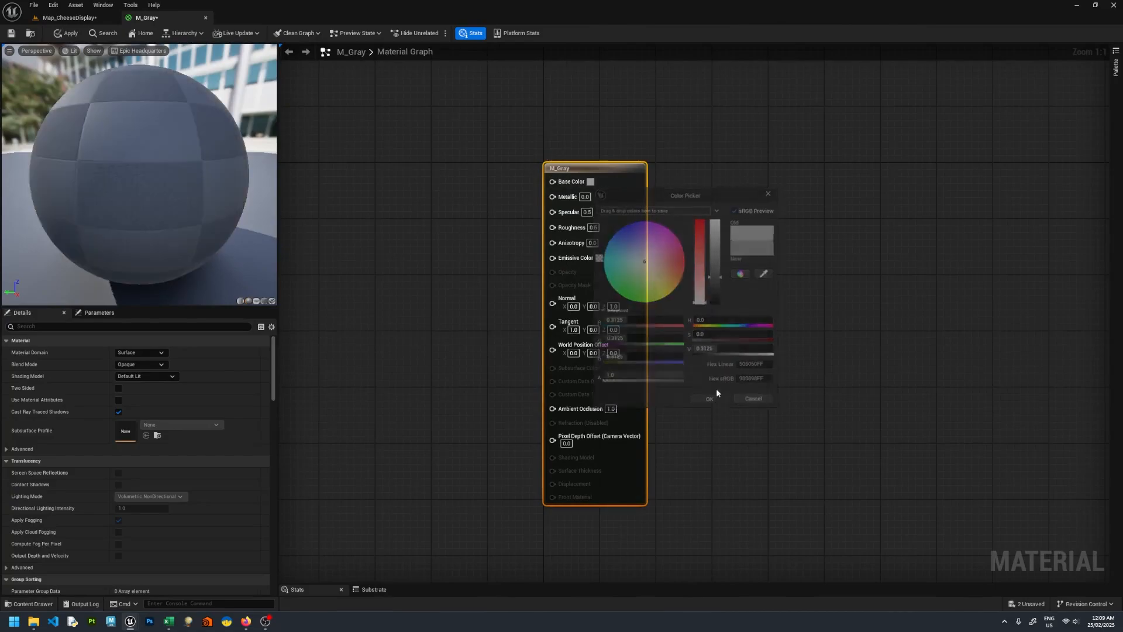
- Set the roughness of M_Gray to 1 and save the material
{"action": "left_click", "coordinate": [593, 228]}
{"action": "type", "text": "1"}
{"action": "key", "text": "Return"}
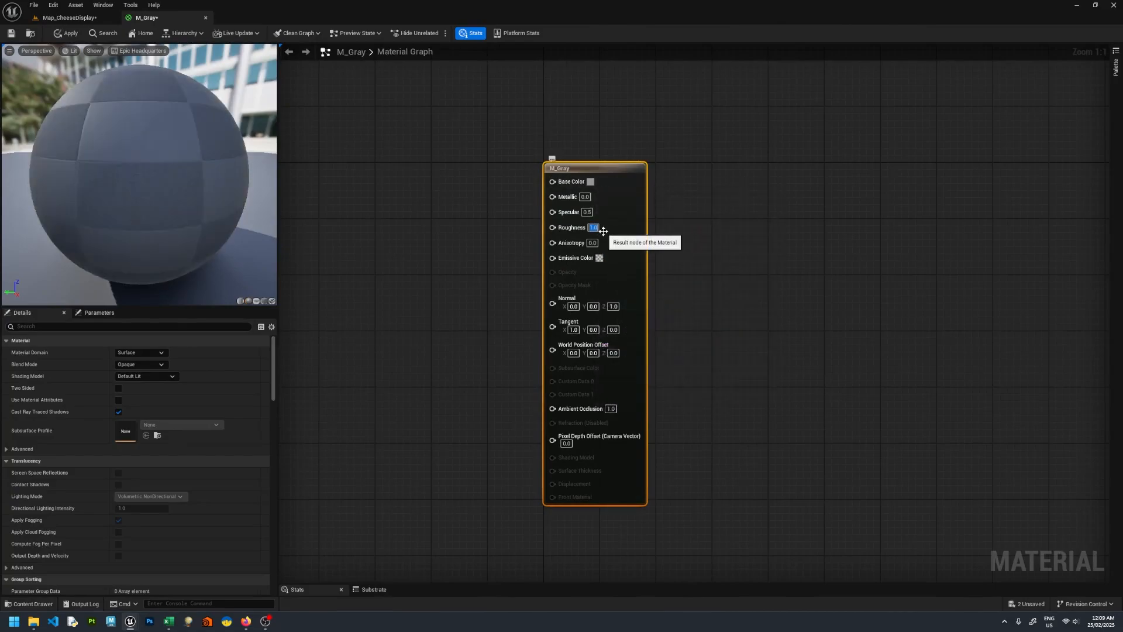
{"action": "left_click", "coordinate": [11, 33]}
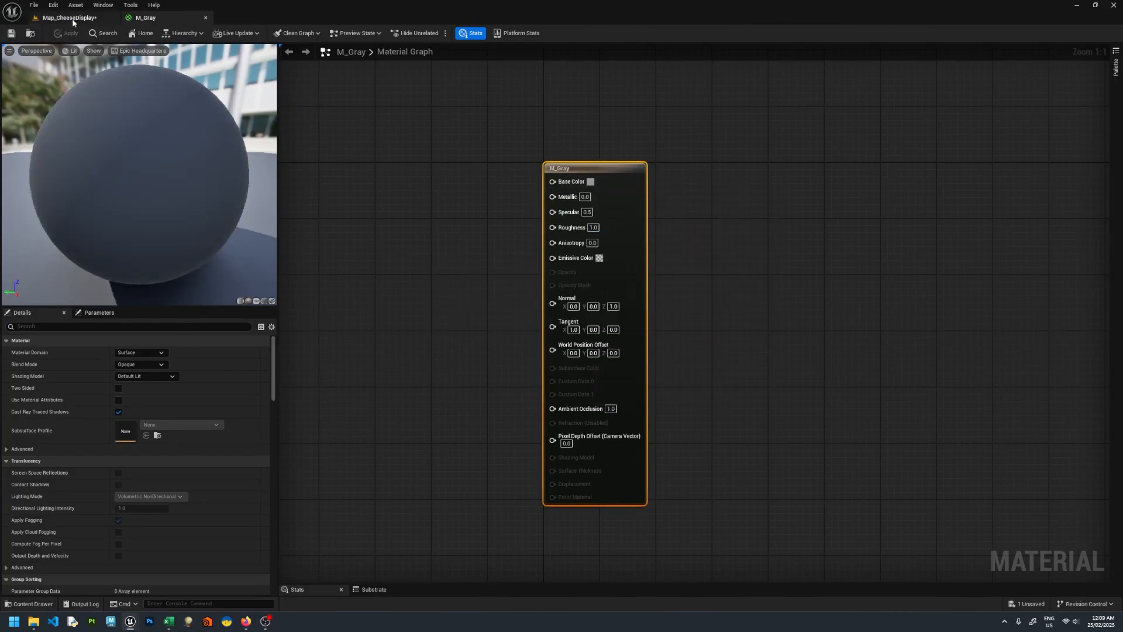
- Return to the Map_CheeseDisplay level and apply the M_Gray material to the cube
{"action": "left_click", "coordinate": [72, 18]}
{"action": "left_click", "coordinate": [39, 600]}
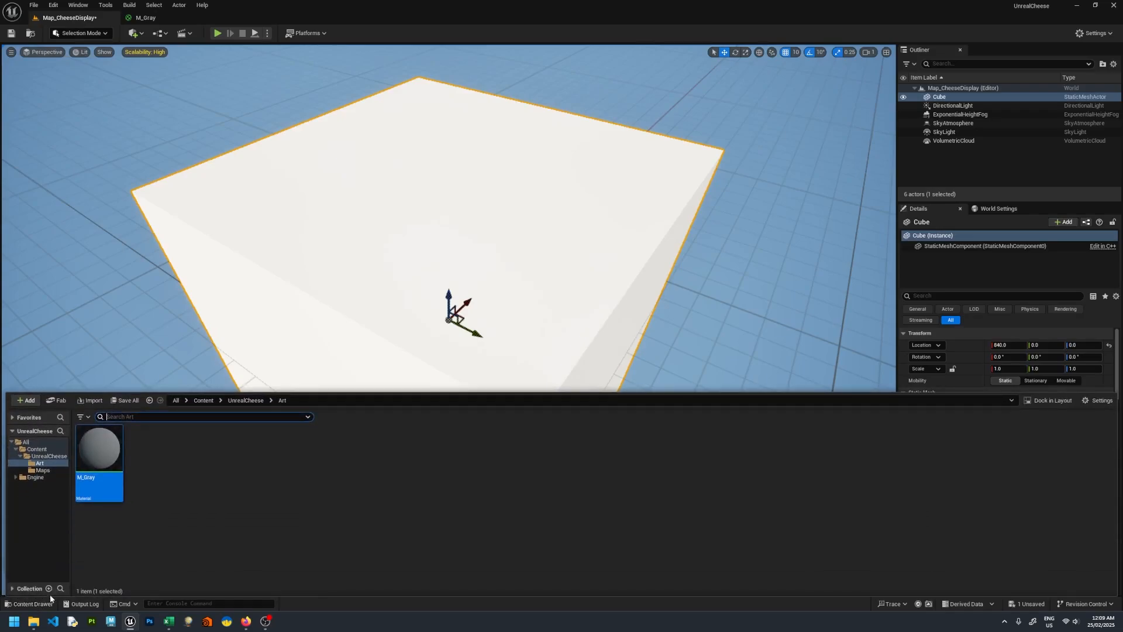
{"action": "left_click_drag", "start_coordinate": [100, 465], "coordinate": [384, 235]}
{"action": "left_click", "coordinate": [706, 201]}
{"action": "scroll", "coordinate": [667, 250], "scroll_direction": "down", "scroll_amount": 3}
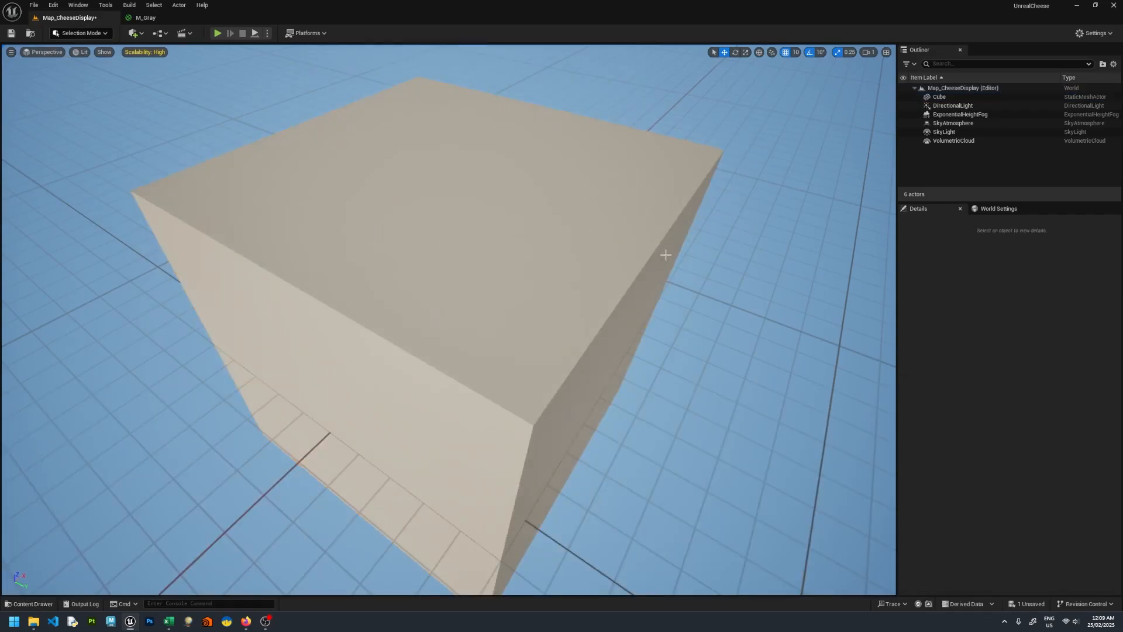
{"action": "right_click_drag", "start_coordinate": [644, 234], "coordinate": [644, 292]}
- Choose CheeseLP.fbx from the Maya_Cheese scenes folder for import into the Art folder
{"action": "left_click", "coordinate": [30, 603]}
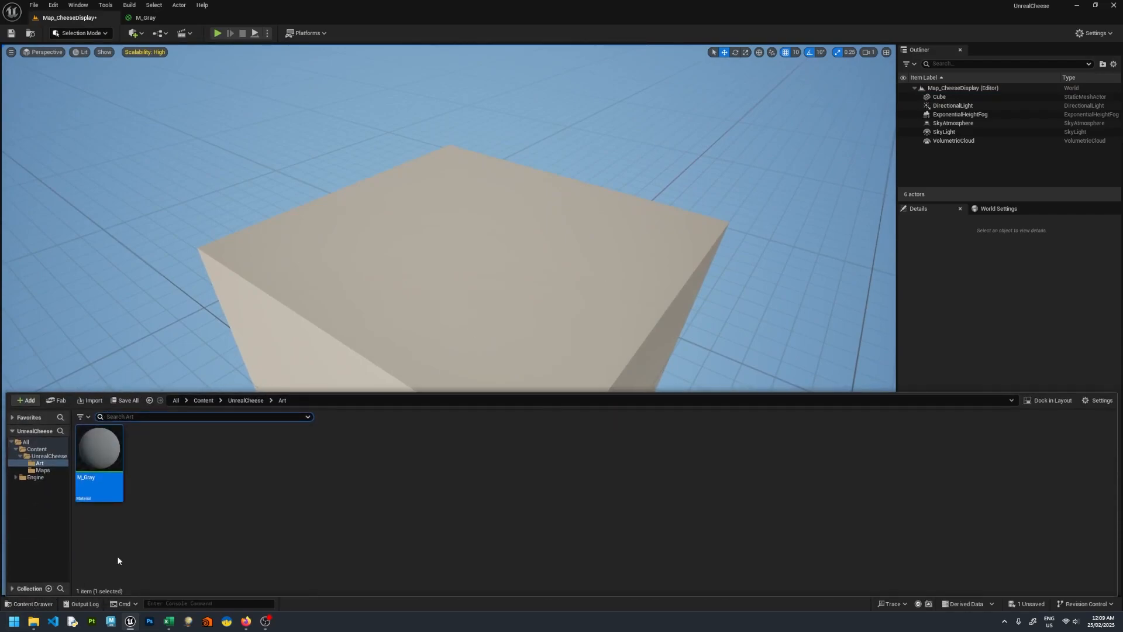
{"action": "right_click", "coordinate": [197, 465]}
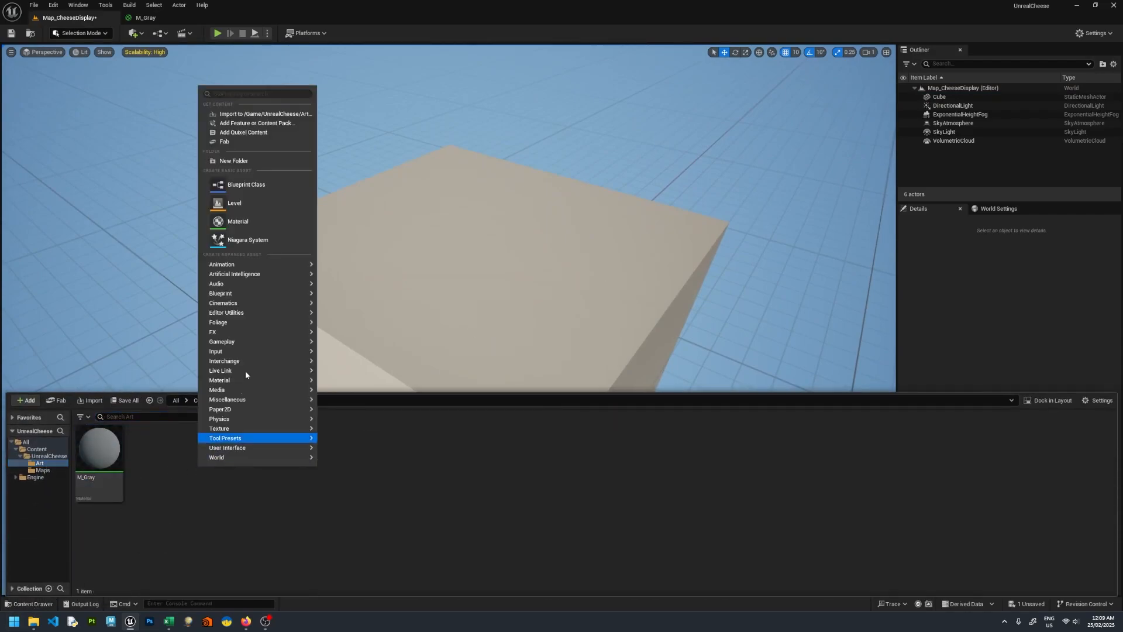
{"action": "left_click", "coordinate": [282, 114]}
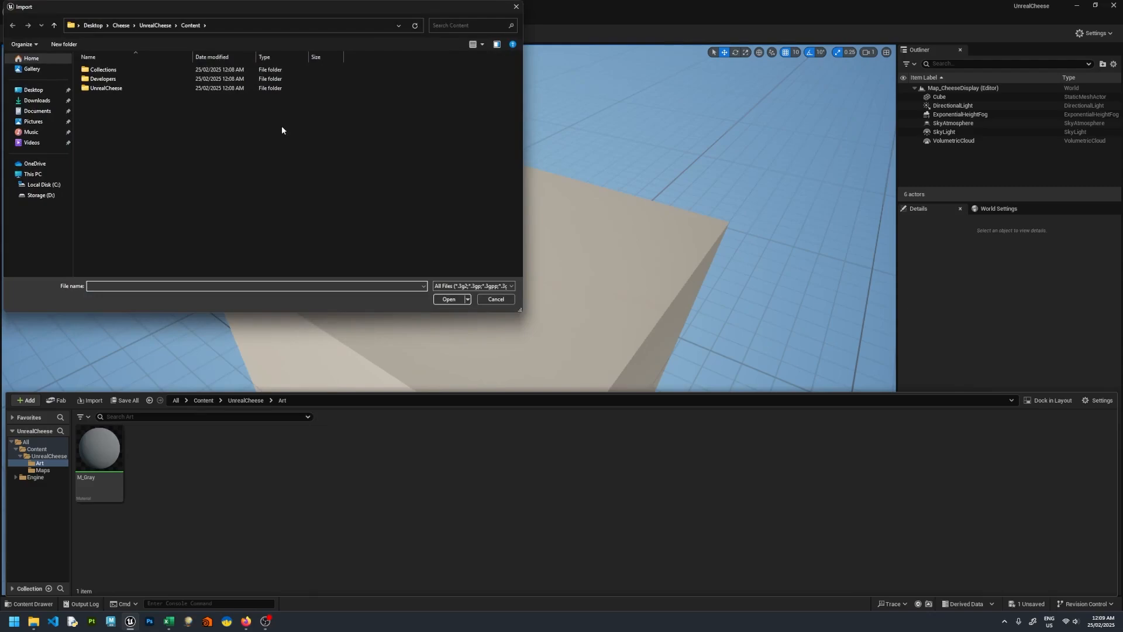
{"action": "left_click", "coordinate": [121, 25]}
{"action": "double_click", "coordinate": [110, 83]}
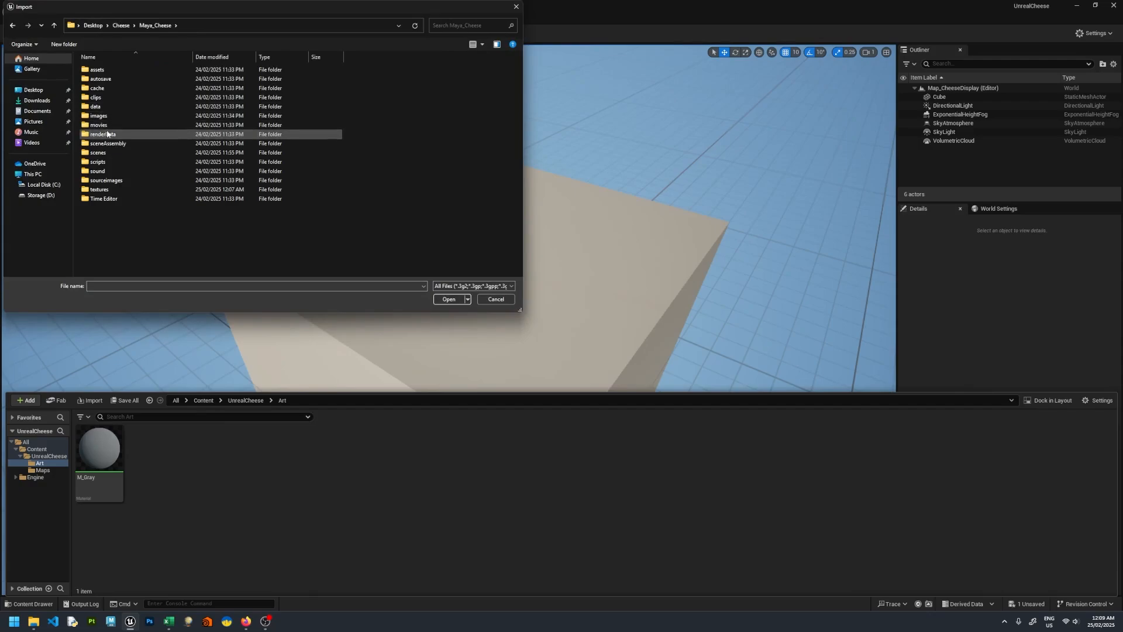
{"action": "double_click", "coordinate": [110, 153]}
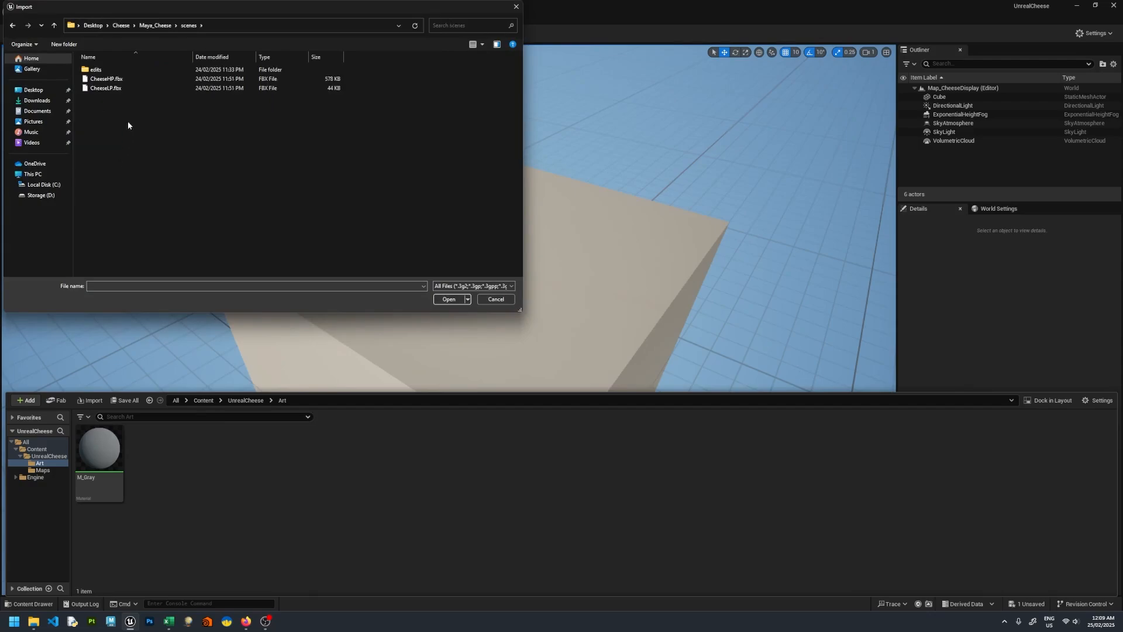
{"action": "left_click", "coordinate": [115, 88]}
{"action": "left_click", "coordinate": [445, 299]}
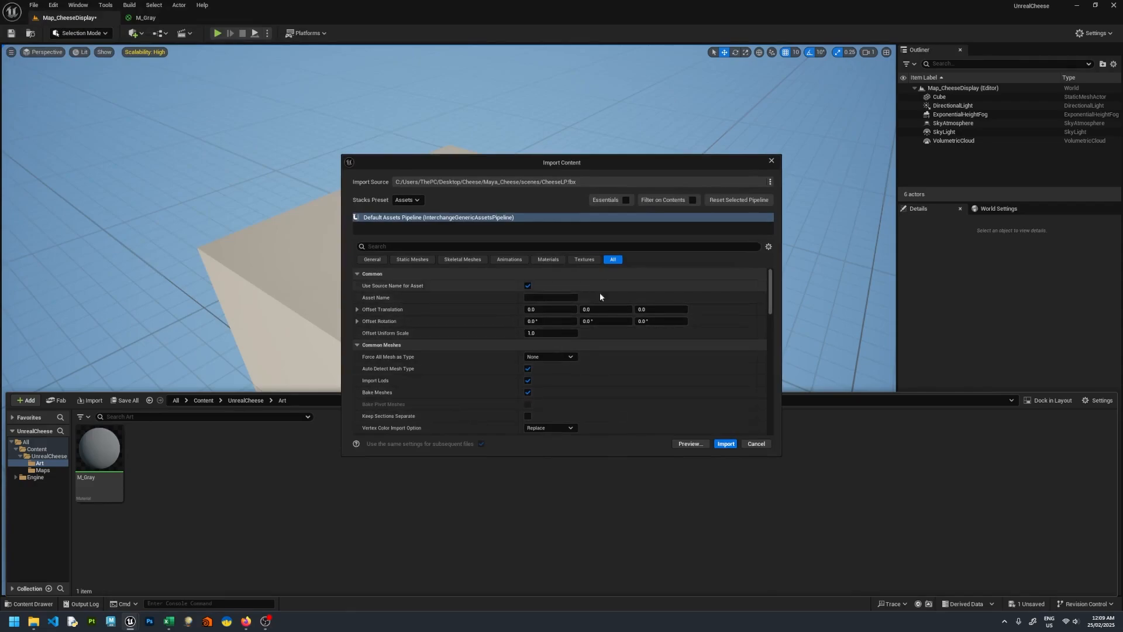
- Turn off Import Materials and Import Textures for CheeseLP and import the mesh
{"action": "left_click_drag", "start_coordinate": [608, 456], "coordinate": [609, 510]}
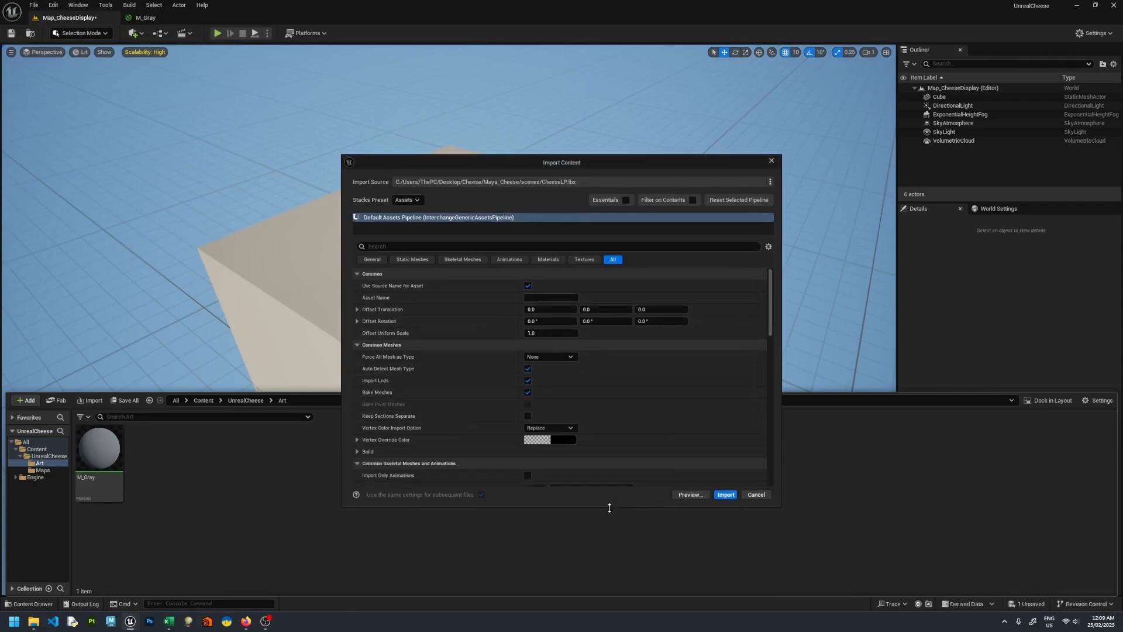
{"action": "scroll", "coordinate": [542, 358], "scroll_direction": "down", "scroll_amount": 2}
{"action": "scroll", "coordinate": [542, 360], "scroll_direction": "down", "scroll_amount": 8}
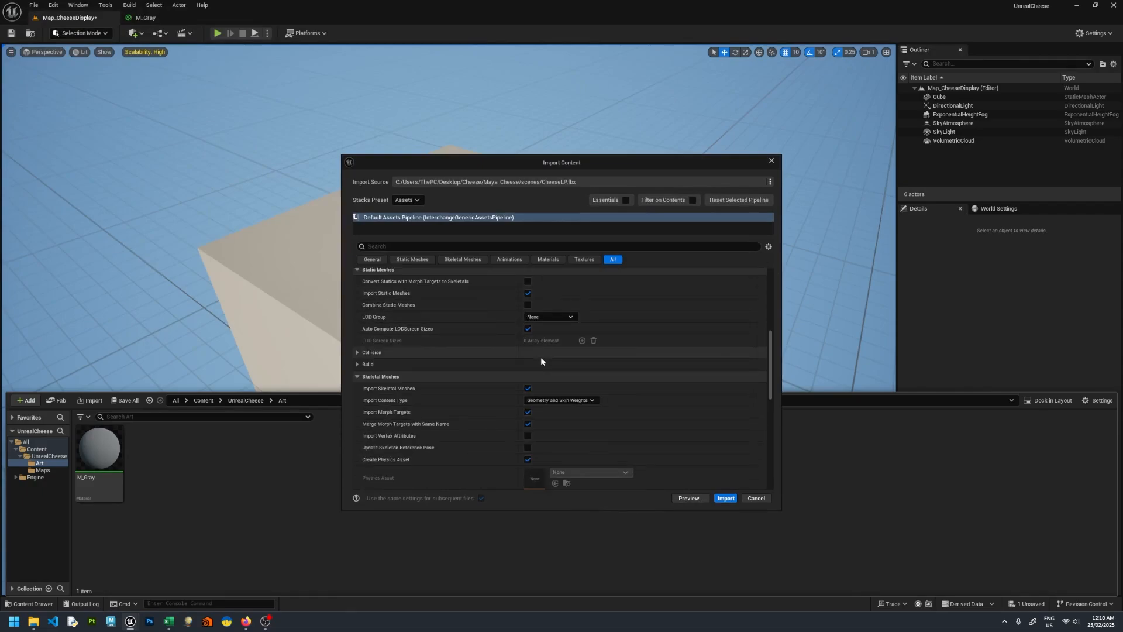
{"action": "scroll", "coordinate": [542, 359], "scroll_direction": "down", "scroll_amount": 3}
{"action": "scroll", "coordinate": [541, 356], "scroll_direction": "down", "scroll_amount": 7}
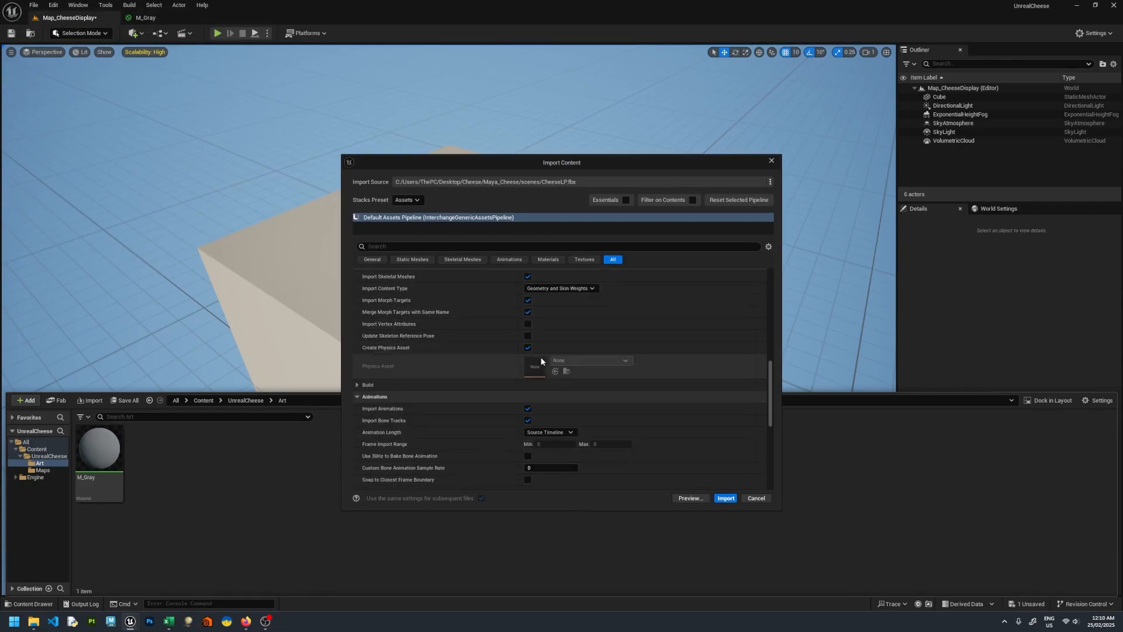
{"action": "scroll", "coordinate": [541, 356], "scroll_direction": "down", "scroll_amount": 3}
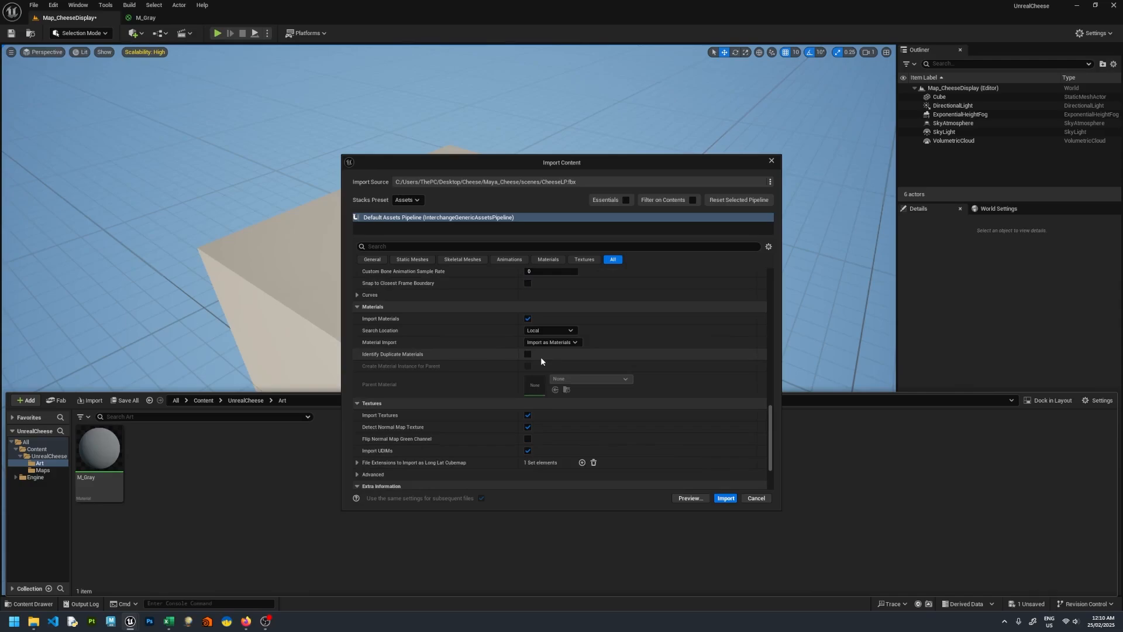
{"action": "left_click", "coordinate": [526, 290]}
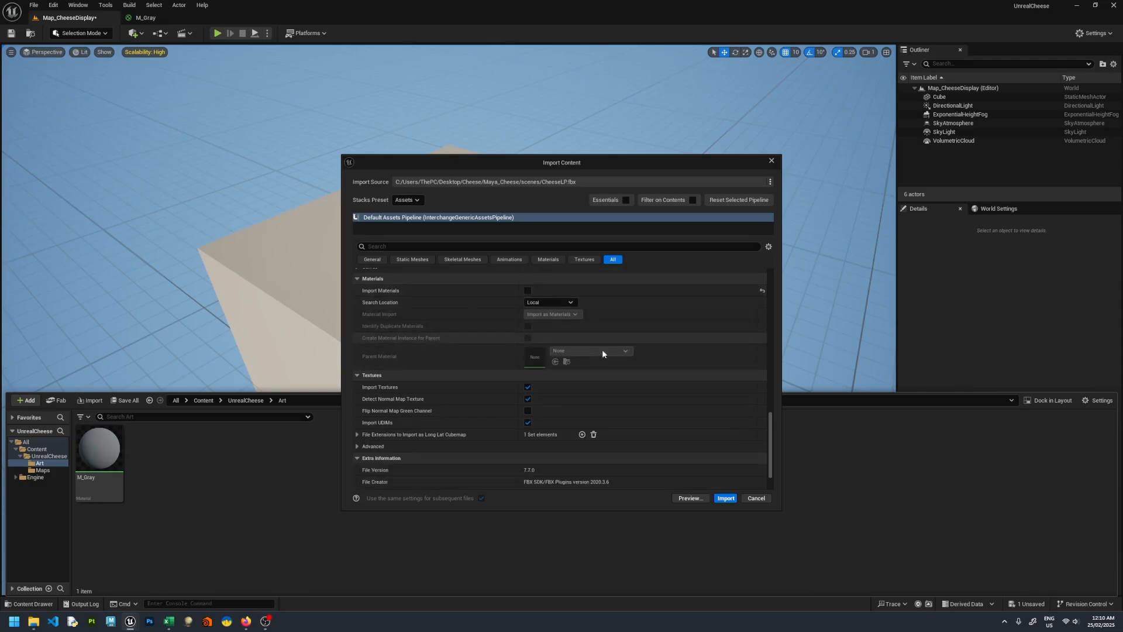
{"action": "left_click", "coordinate": [528, 387]}
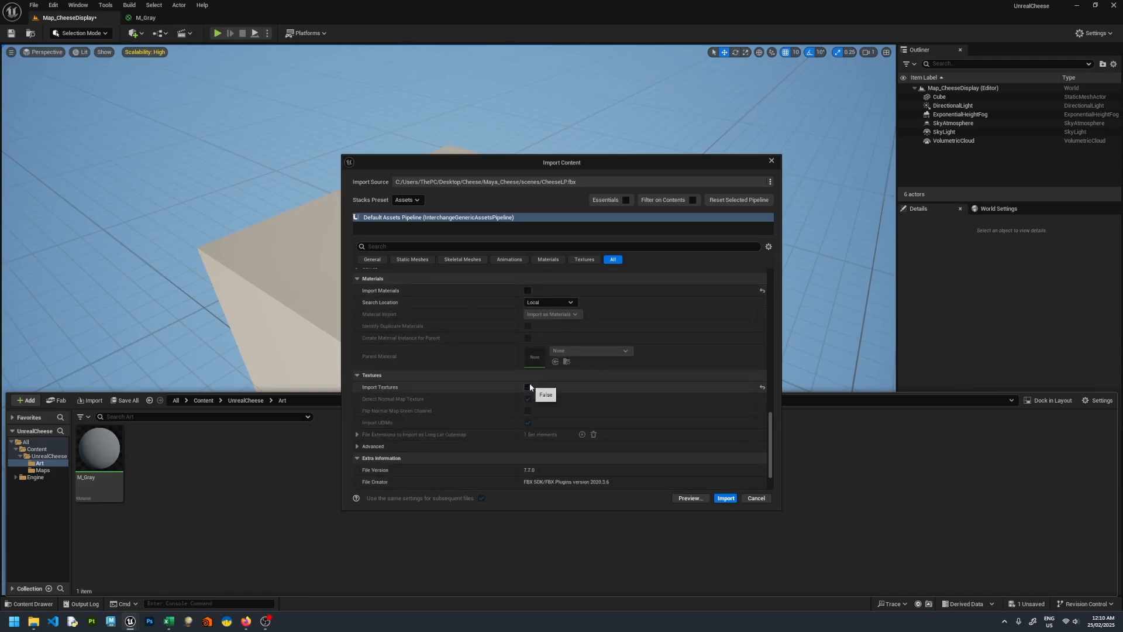
{"action": "left_click", "coordinate": [725, 498]}
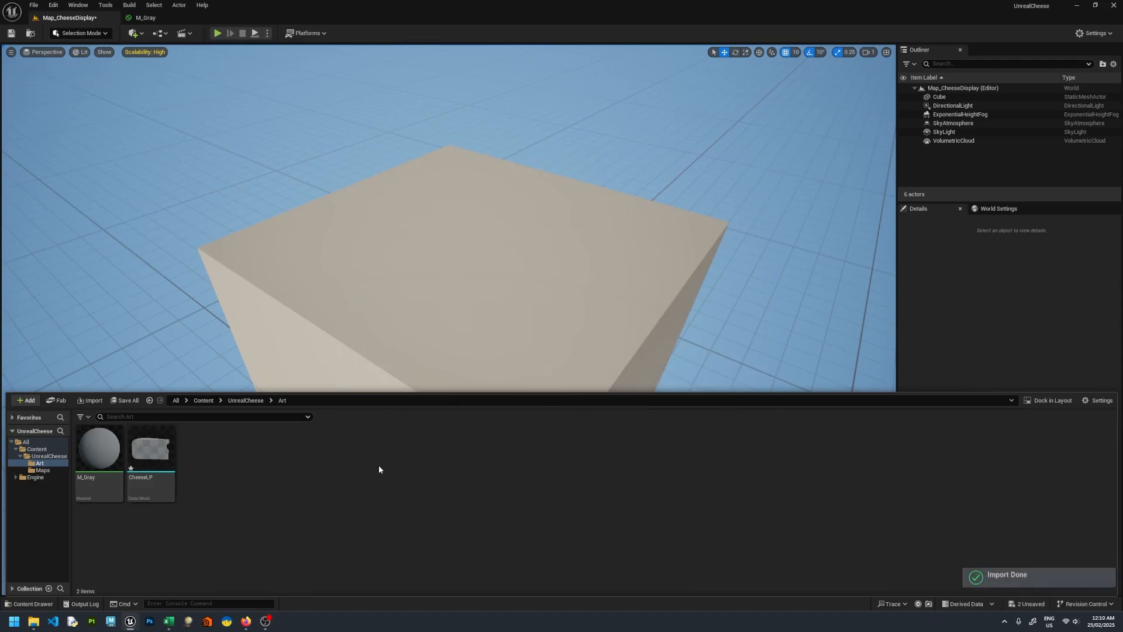
- Place the CheeseLP mesh in the level and raise it so it rests on top of the cube
{"action": "left_click_drag", "start_coordinate": [151, 450], "coordinate": [384, 252]}
{"action": "left_click", "coordinate": [384, 253]}
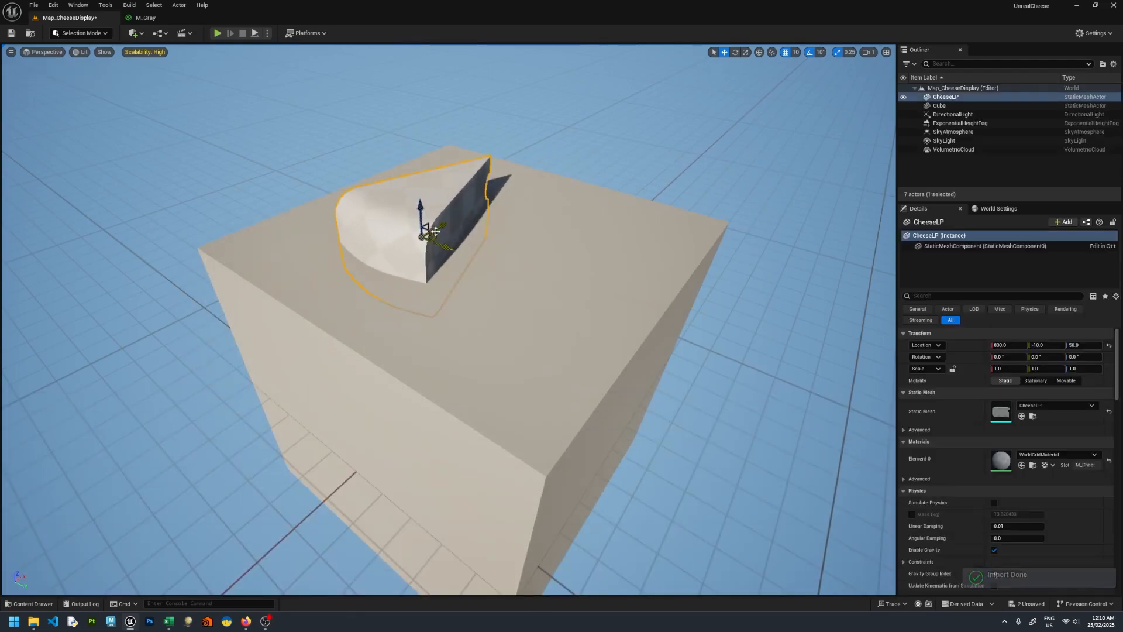
{"action": "left_click_drag", "start_coordinate": [420, 204], "coordinate": [410, 115]}
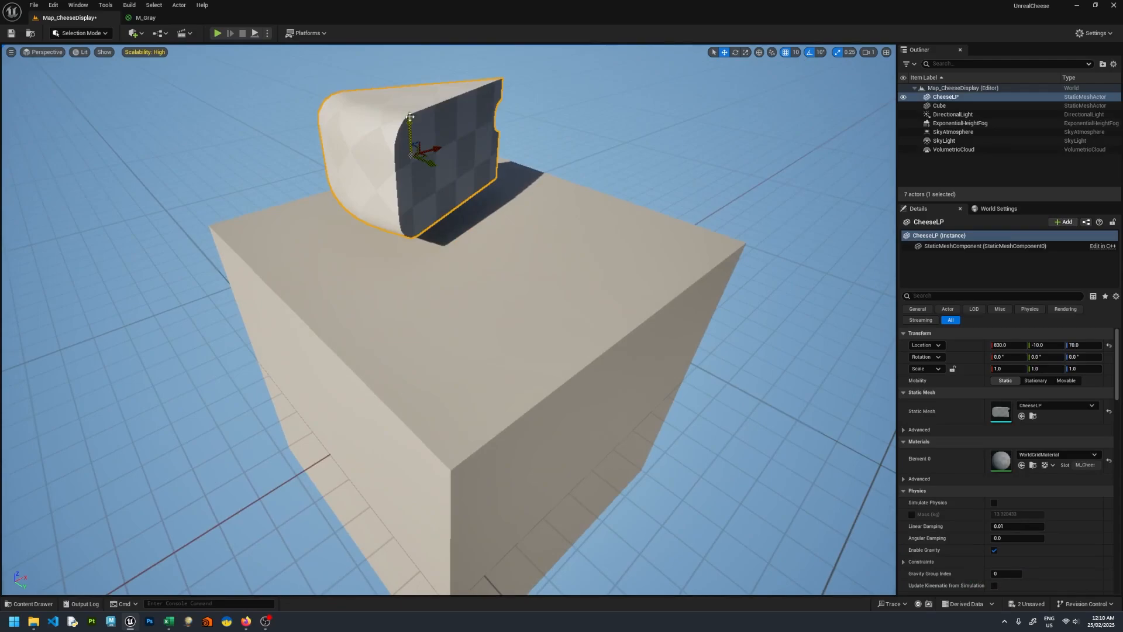
{"action": "left_click_drag", "start_coordinate": [409, 117], "coordinate": [409, 134]}
- Rotate the cheese mesh about 70° around its vertical axis
{"action": "key", "text": "e"}
{"action": "left_click_drag", "start_coordinate": [434, 202], "coordinate": [460, 195]}
{"action": "mouse_move", "coordinate": [380, 252]}
{"action": "left_mouse_down", "text": "alt"}
{"action": "mouse_move", "coordinate": [345, 248]}
{"action": "mouse_move", "coordinate": [371, 259]}
{"action": "left_mouse_up", "text": "alt"}
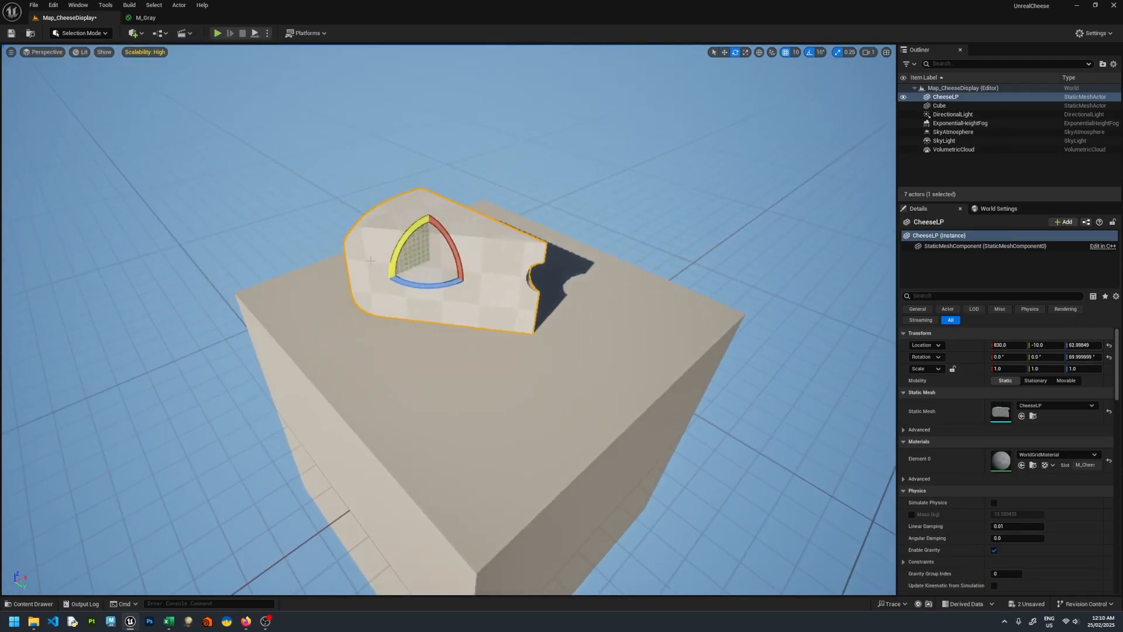
- Start an import into the Art folder and browse to the Maya_Cheese textures folder
{"action": "left_click", "coordinate": [29, 604]}
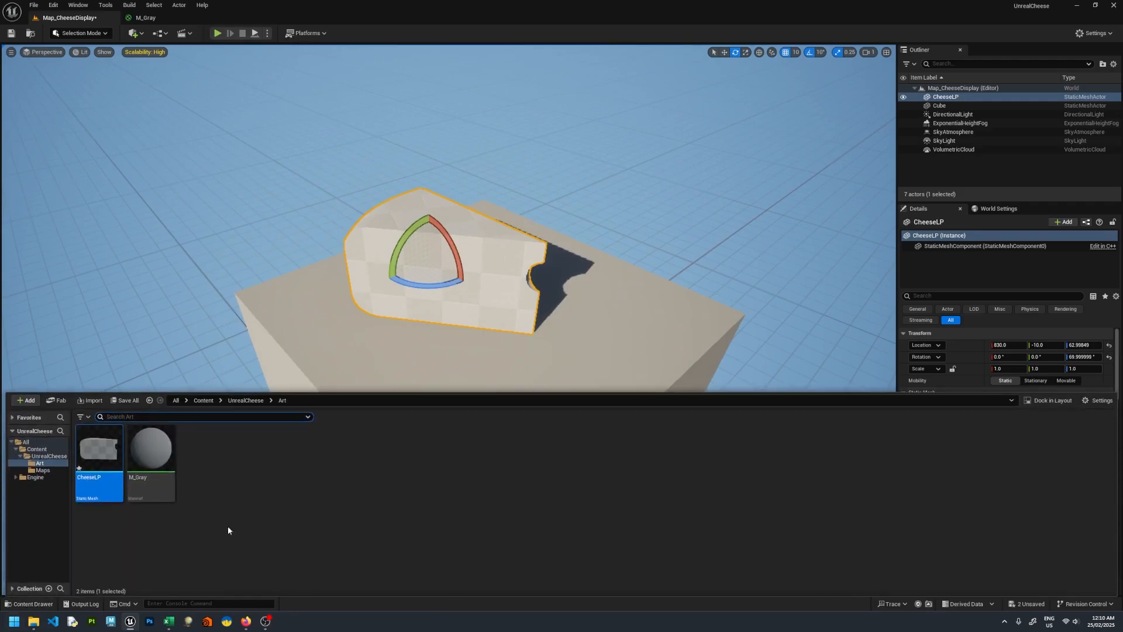
{"action": "right_click", "coordinate": [220, 463]}
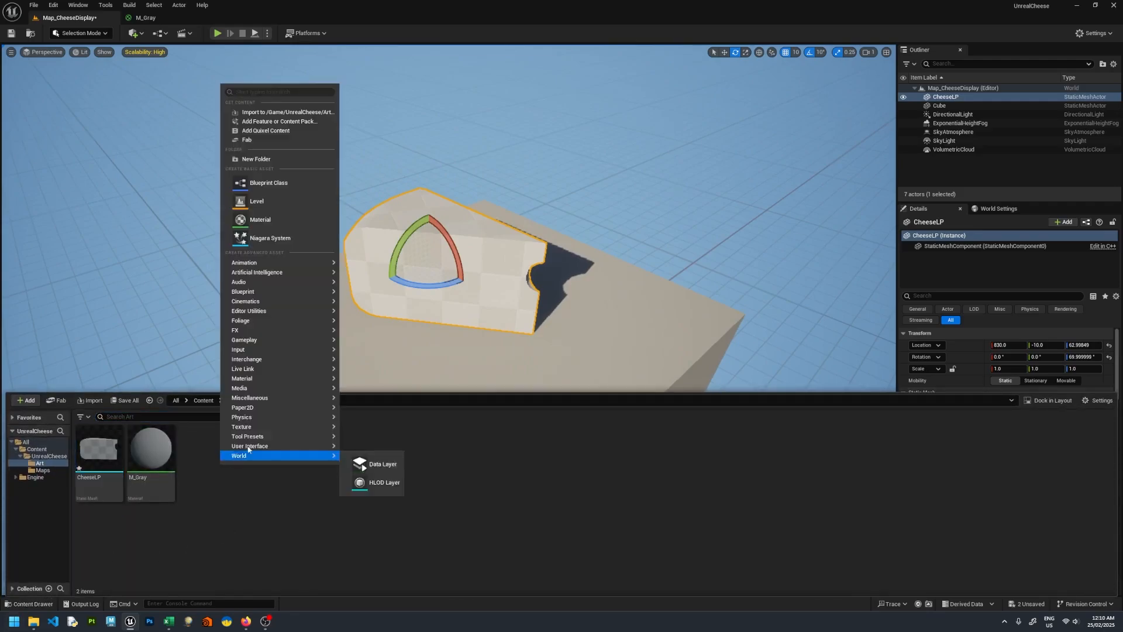
{"action": "left_click", "coordinate": [284, 112]}
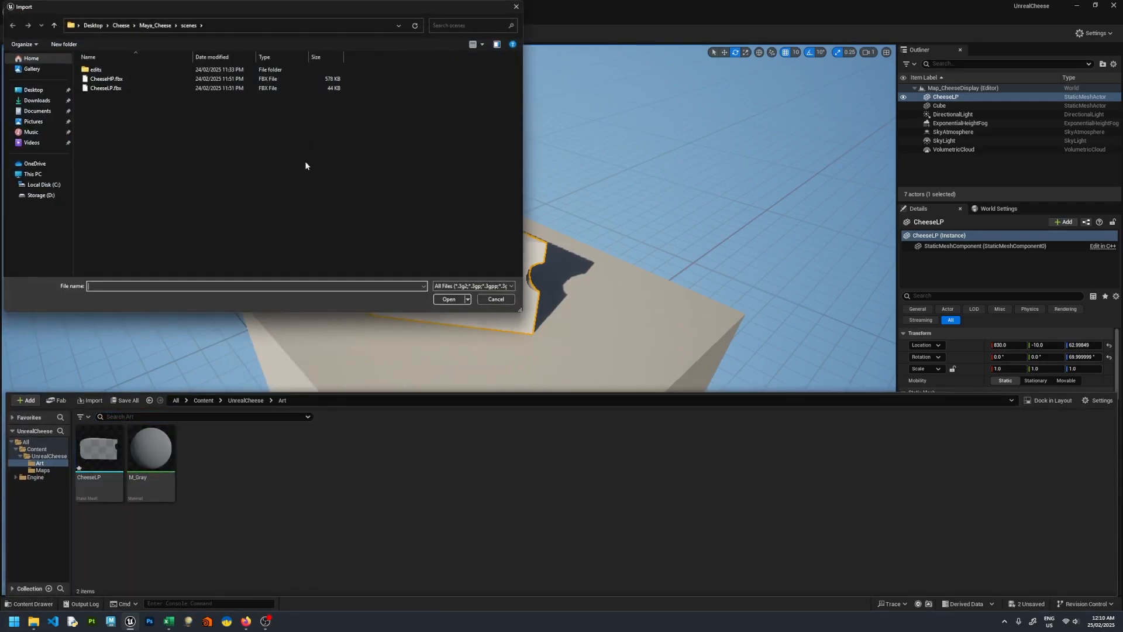
{"action": "left_click", "coordinate": [155, 25]}
{"action": "double_click", "coordinate": [106, 188]}
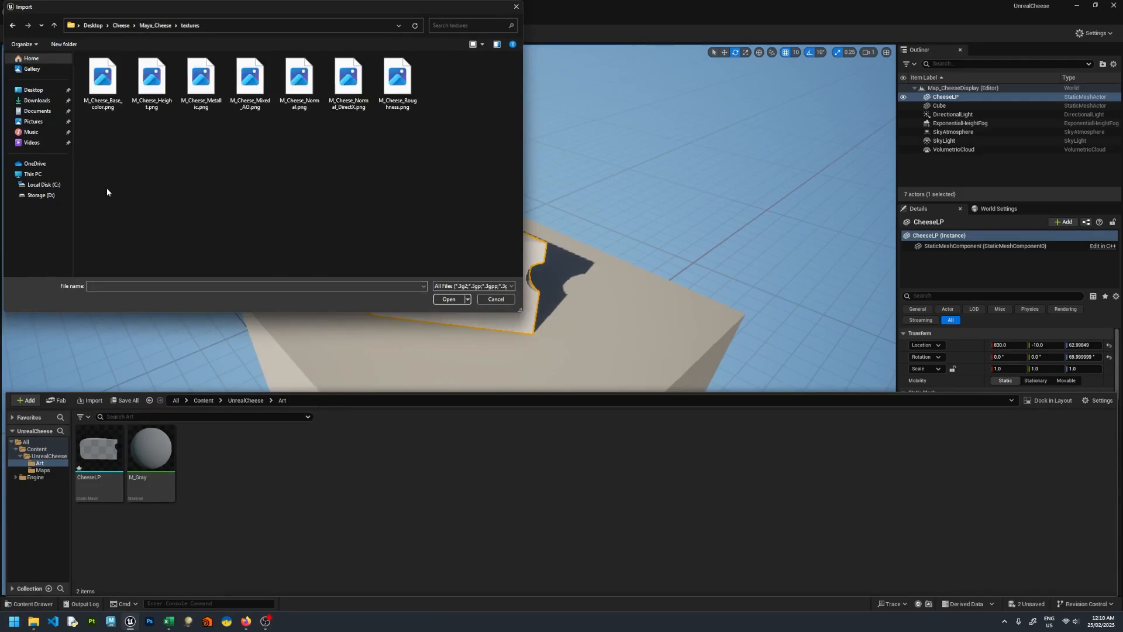
- Import the M_Cheese Base_color, Mixed_AO, Normal_DirectX and Roughness PNG textures
{"action": "left_click", "coordinate": [100, 95]}
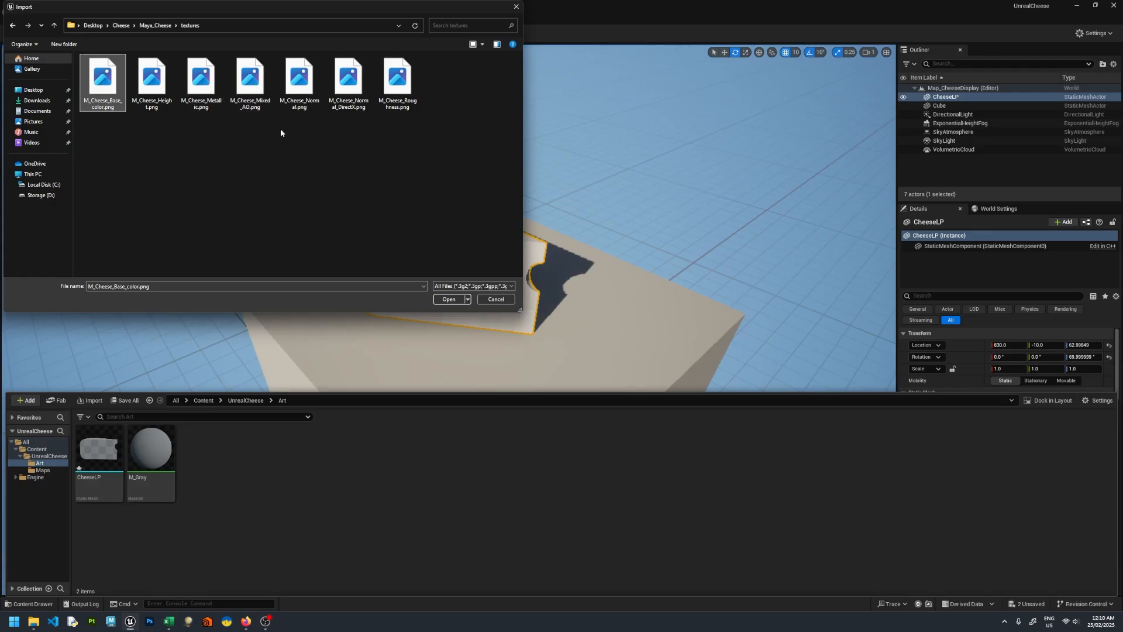
{"action": "left_click", "coordinate": [310, 105], "text": "ctrl"}
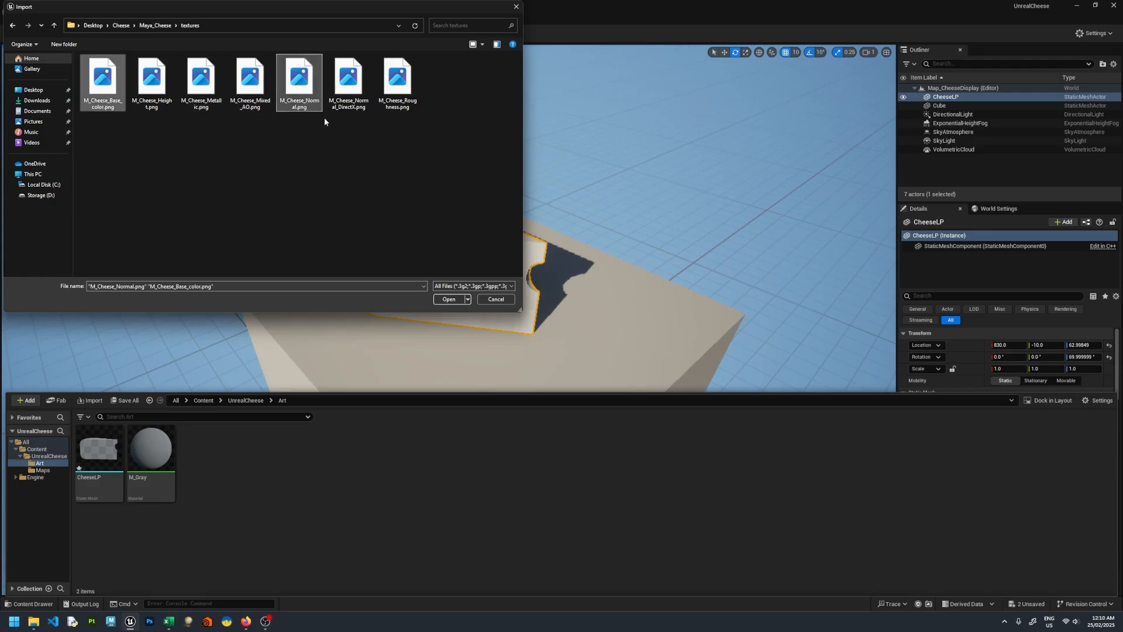
{"action": "left_click", "coordinate": [347, 96]}
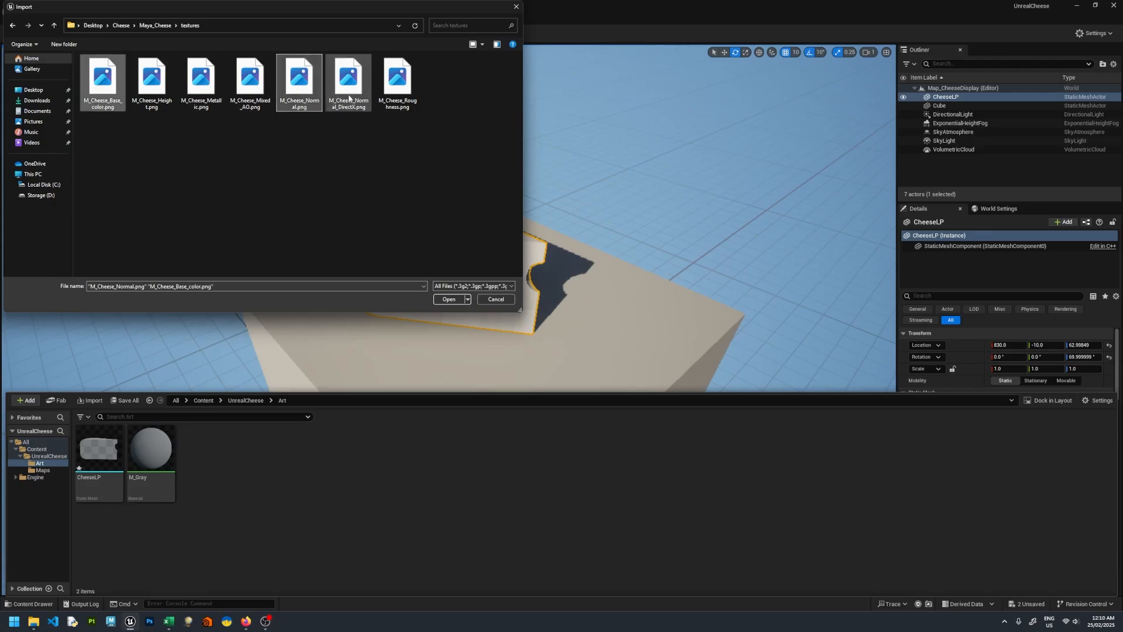
{"action": "left_click", "coordinate": [102, 88], "text": "ctrl"}
{"action": "left_click", "coordinate": [400, 92], "text": "ctrl"}
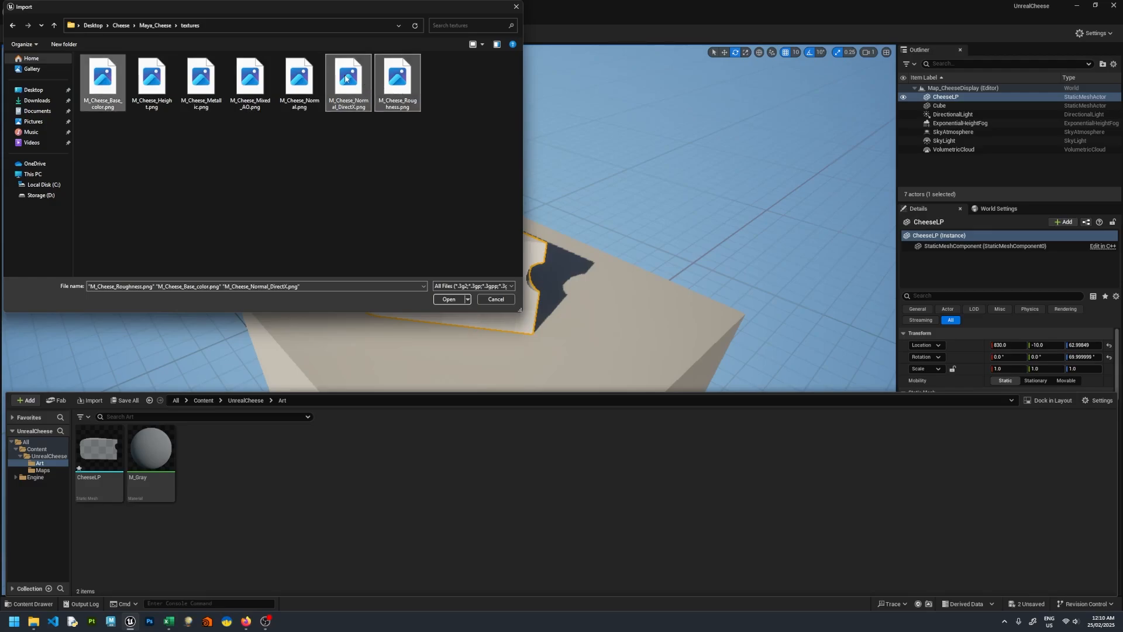
{"action": "left_click", "coordinate": [247, 74], "text": "ctrl"}
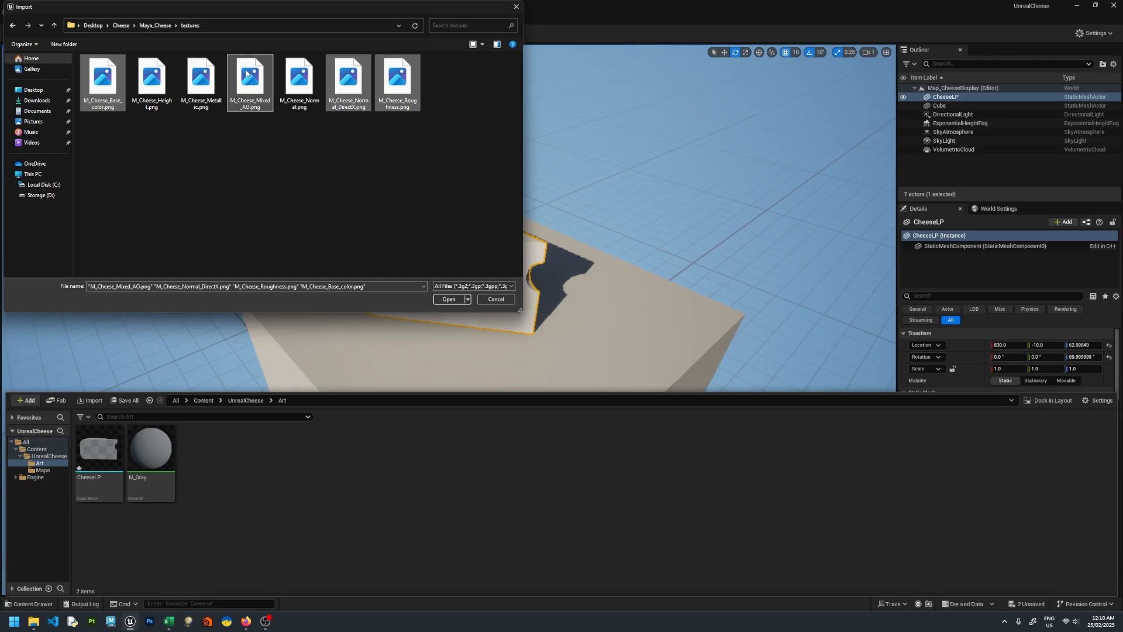
{"action": "left_click", "coordinate": [462, 299]}
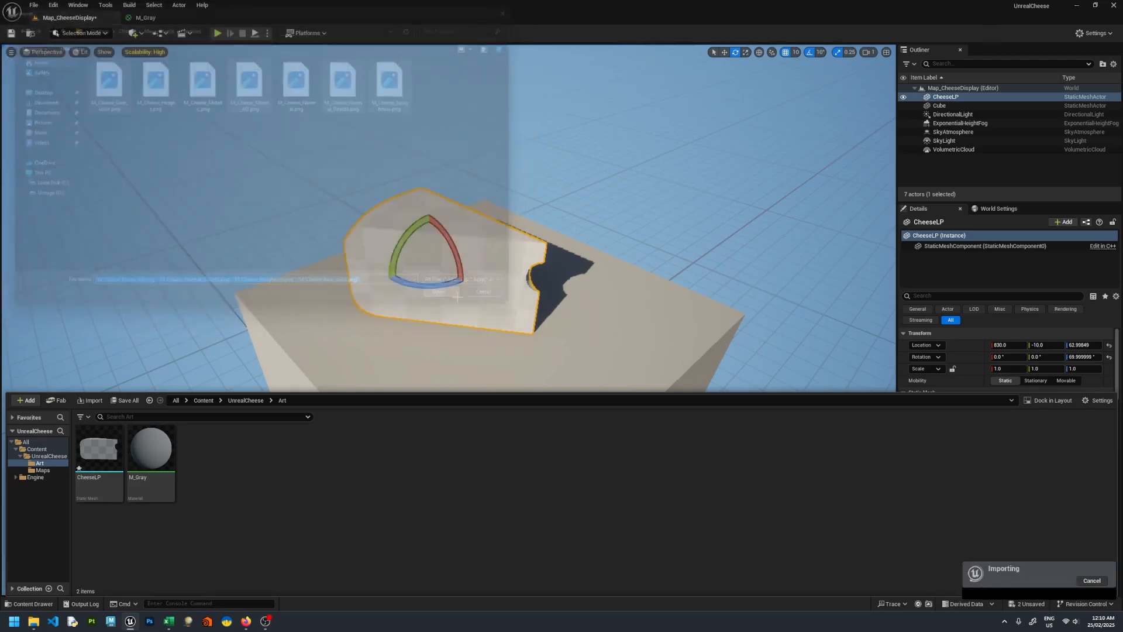
- Create a material named M_Cheese in the Art folder and open it for editing
{"action": "right_click", "coordinate": [423, 454]}
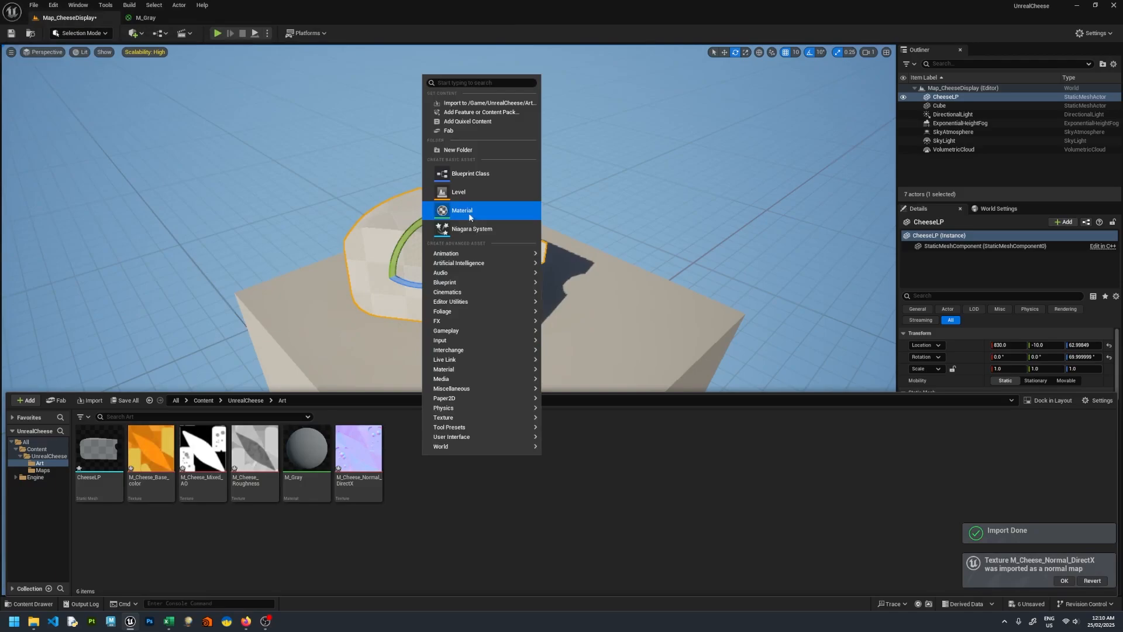
{"action": "left_click", "coordinate": [468, 212]}
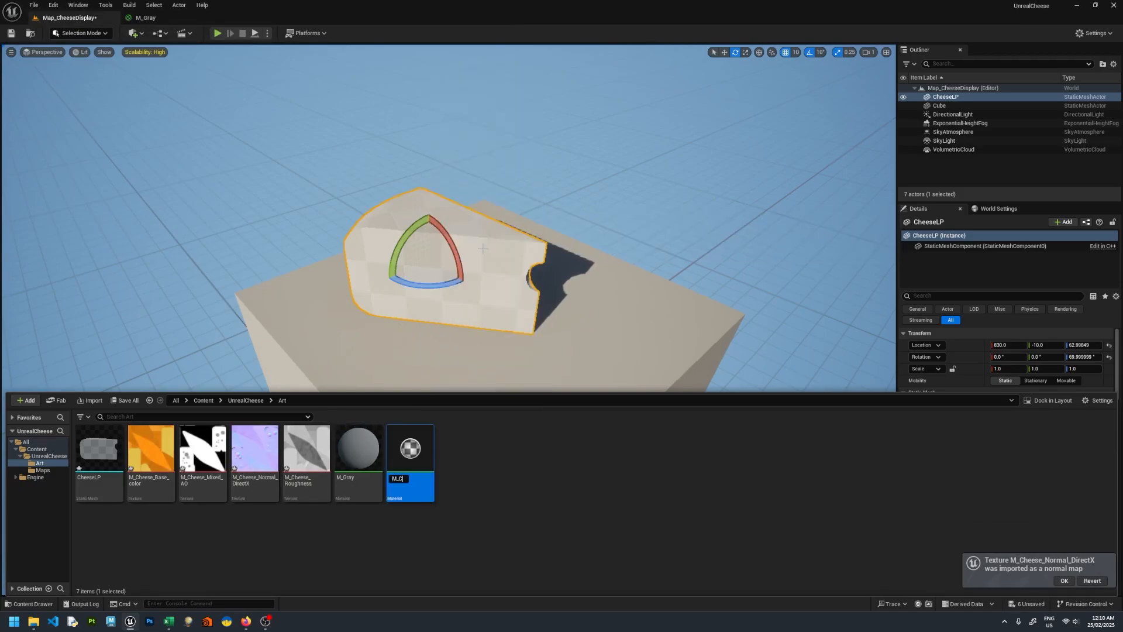
{"action": "key", "text": "Return"}
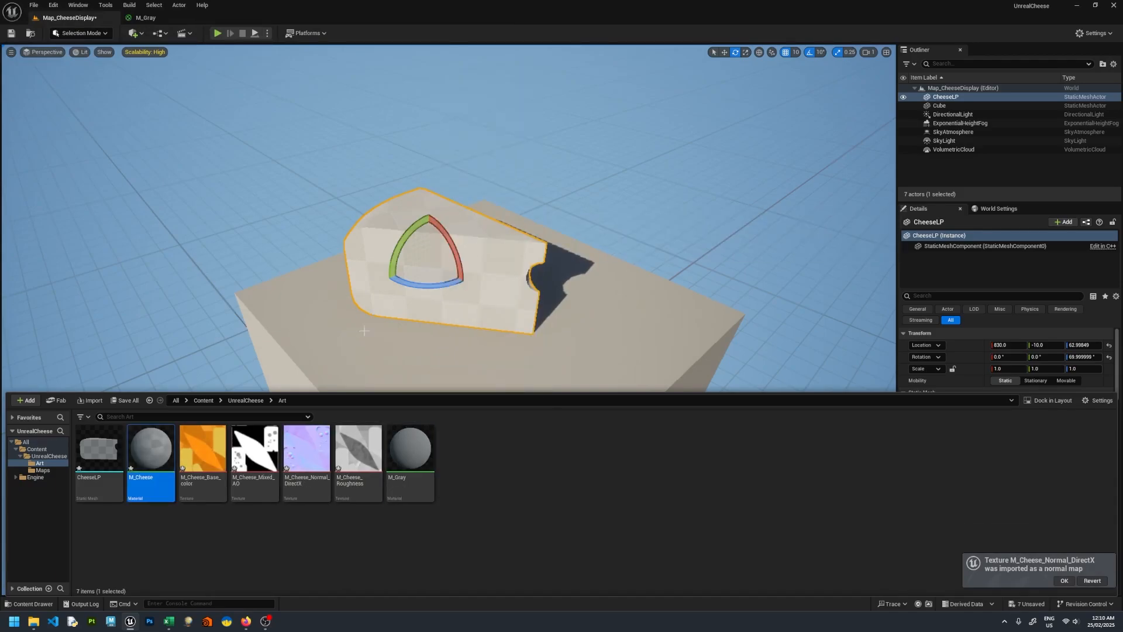
{"action": "double_click", "coordinate": [150, 454]}
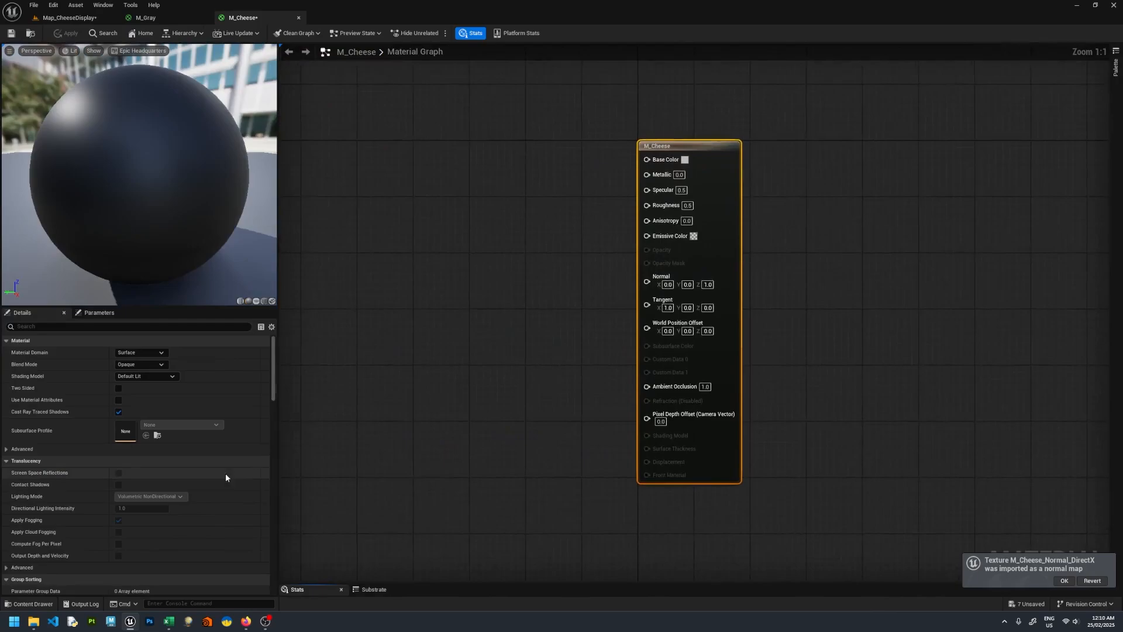
- Add the base color, mixed AO, DirectX normal and roughness textures to the M_Cheese graph as texture samples
{"action": "left_click", "coordinate": [36, 604]}
{"action": "left_click", "coordinate": [202, 451]}
{"action": "left_click", "coordinate": [254, 450], "text": "ctrl"}
{"action": "left_click", "coordinate": [307, 451], "text": "ctrl"}
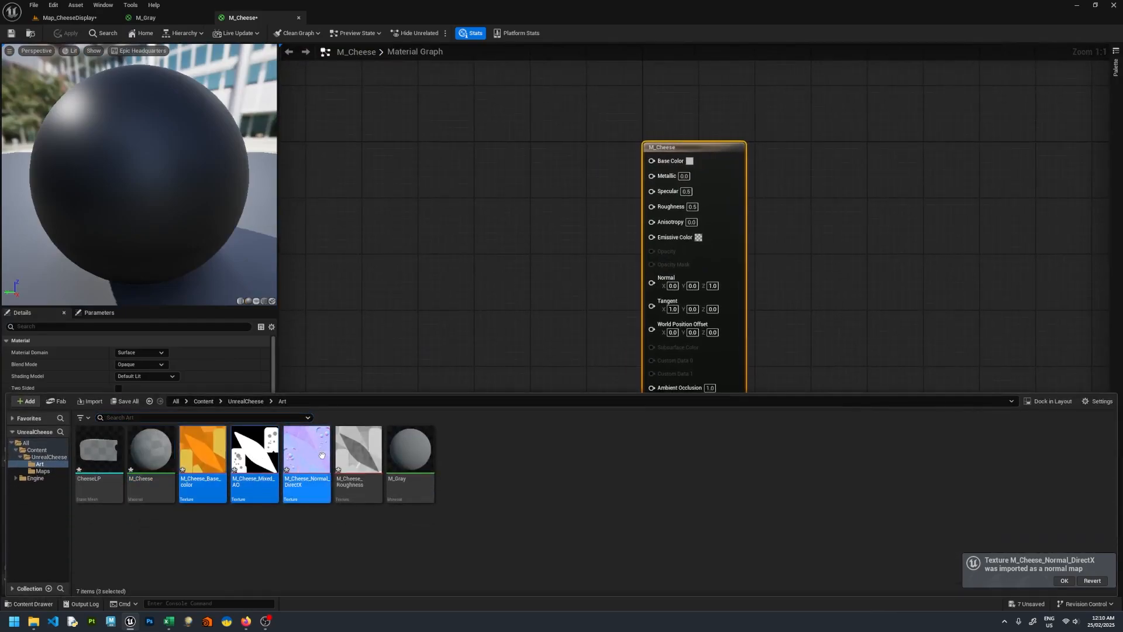
{"action": "left_click", "coordinate": [358, 451], "text": "ctrl"}
{"action": "left_click_drag", "start_coordinate": [358, 451], "coordinate": [443, 94]}
- Spread the overlapping texture samples apart into a column beside the M_Cheese material node
{"action": "left_click_drag", "start_coordinate": [456, 285], "coordinate": [422, 218]}
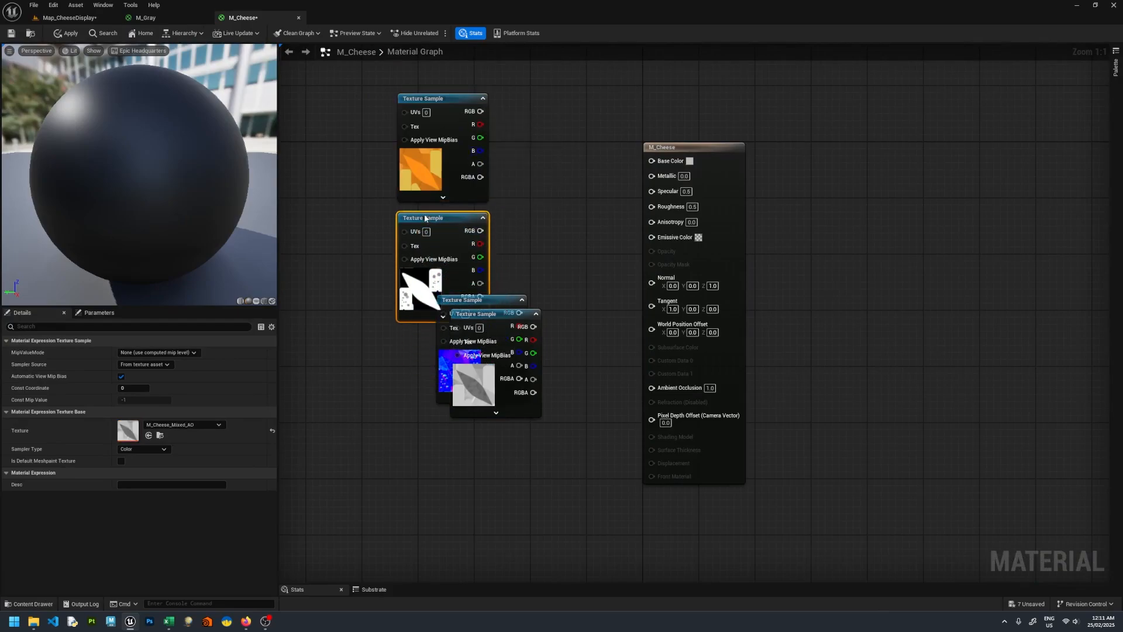
{"action": "left_click_drag", "start_coordinate": [488, 320], "coordinate": [430, 354]}
{"action": "right_click_drag", "start_coordinate": [489, 203], "coordinate": [518, 290]}
{"action": "left_click_drag", "start_coordinate": [479, 191], "coordinate": [400, 183]}
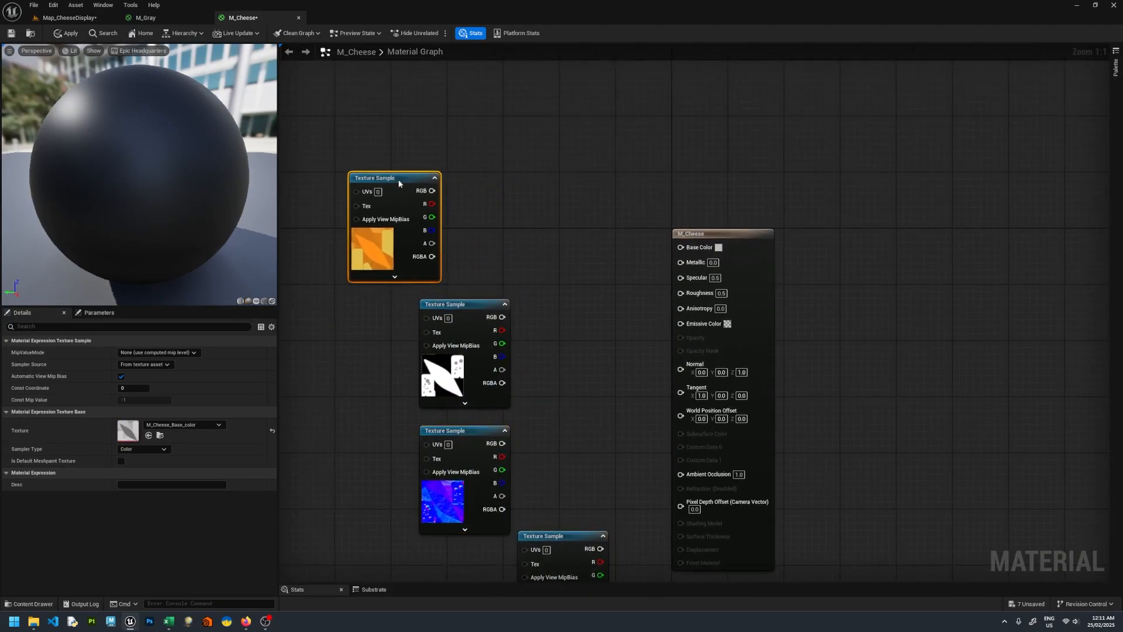
{"action": "left_click_drag", "start_coordinate": [458, 318], "coordinate": [372, 317]}
- Connect the base color, DirectX normal and roughness samples to Base Color, Normal and Roughness, and apply the material
{"action": "left_click_drag", "start_coordinate": [432, 191], "coordinate": [680, 246]}
{"action": "left_click_drag", "start_coordinate": [504, 444], "coordinate": [680, 367]}
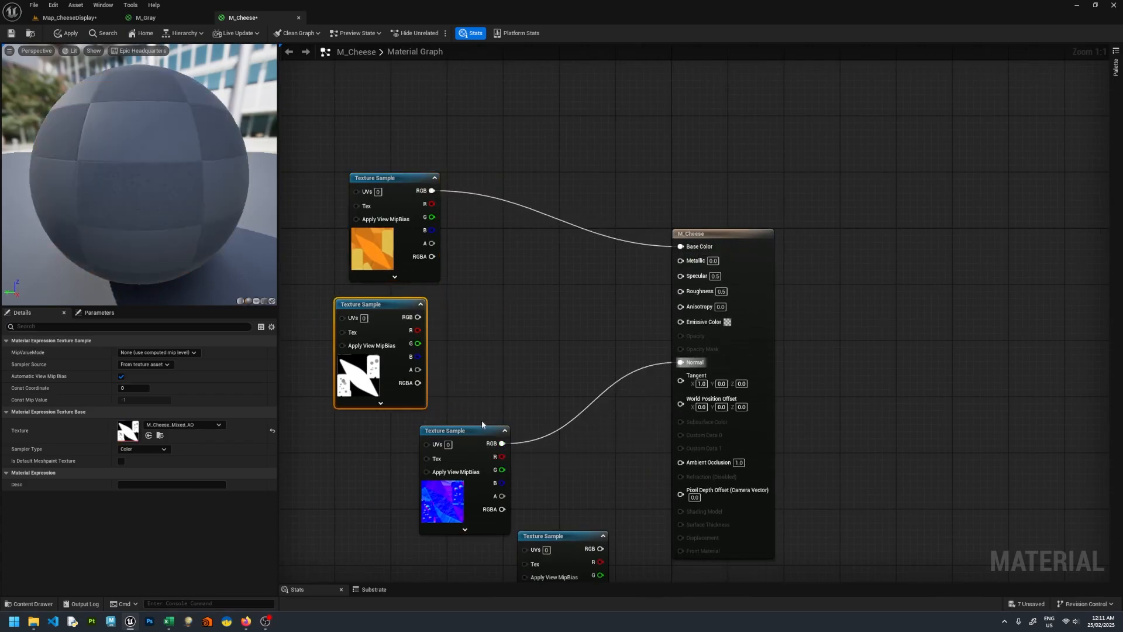
{"action": "left_click_drag", "start_coordinate": [457, 430], "coordinate": [372, 466]}
{"action": "left_click_drag", "start_coordinate": [559, 535], "coordinate": [501, 318]}
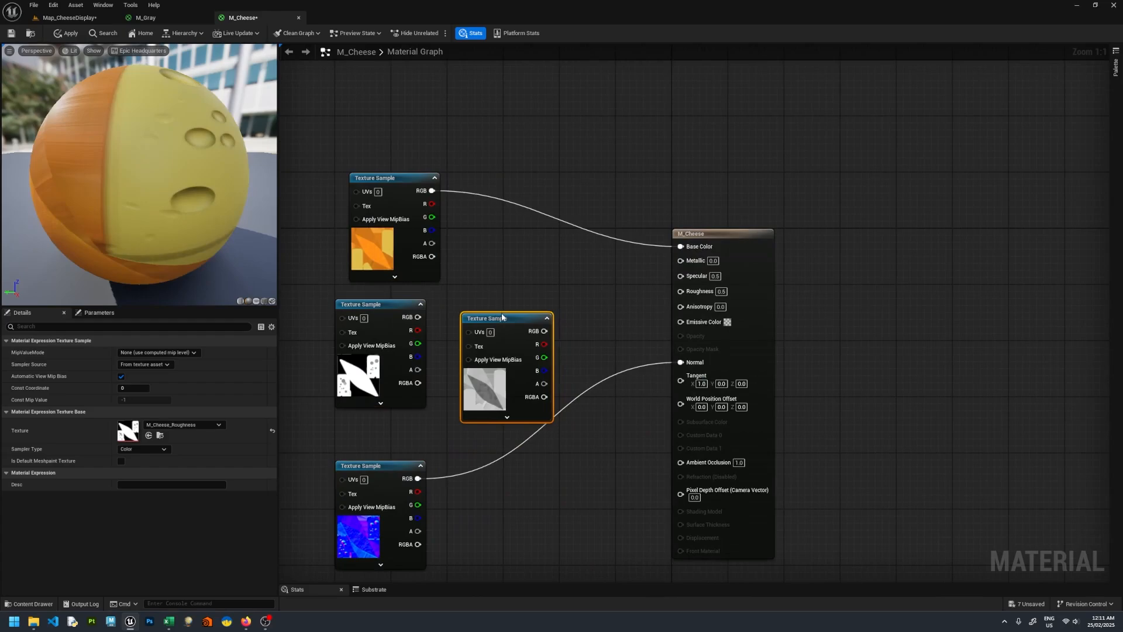
{"action": "left_click_drag", "start_coordinate": [386, 318], "coordinate": [534, 521]}
{"action": "left_click_drag", "start_coordinate": [503, 326], "coordinate": [680, 290]}
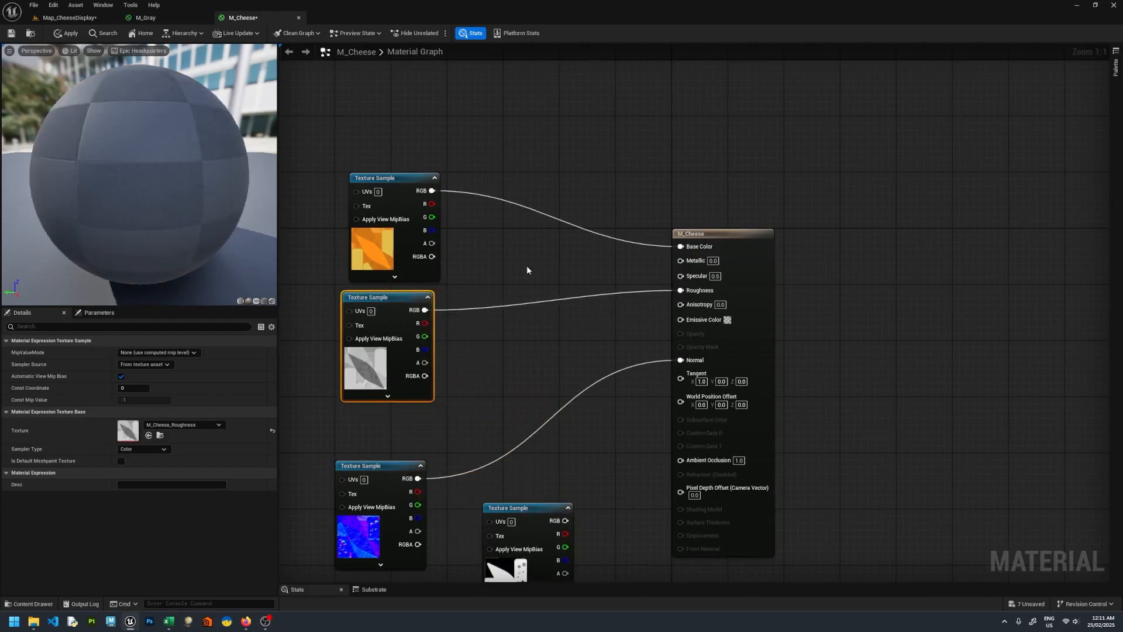
{"action": "left_click", "coordinate": [67, 34]}
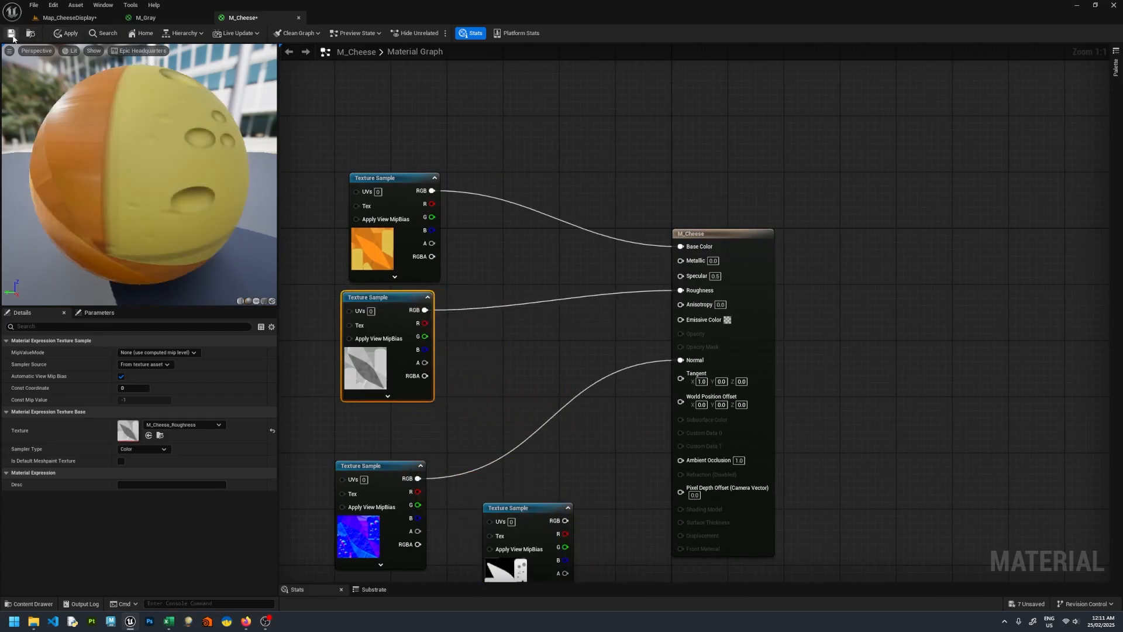
- Assign the M_Cheese material to the cheese mesh in the Map_CheeseDisplay level and deselect the mesh
{"action": "left_click", "coordinate": [64, 18]}
{"action": "left_click", "coordinate": [45, 606]}
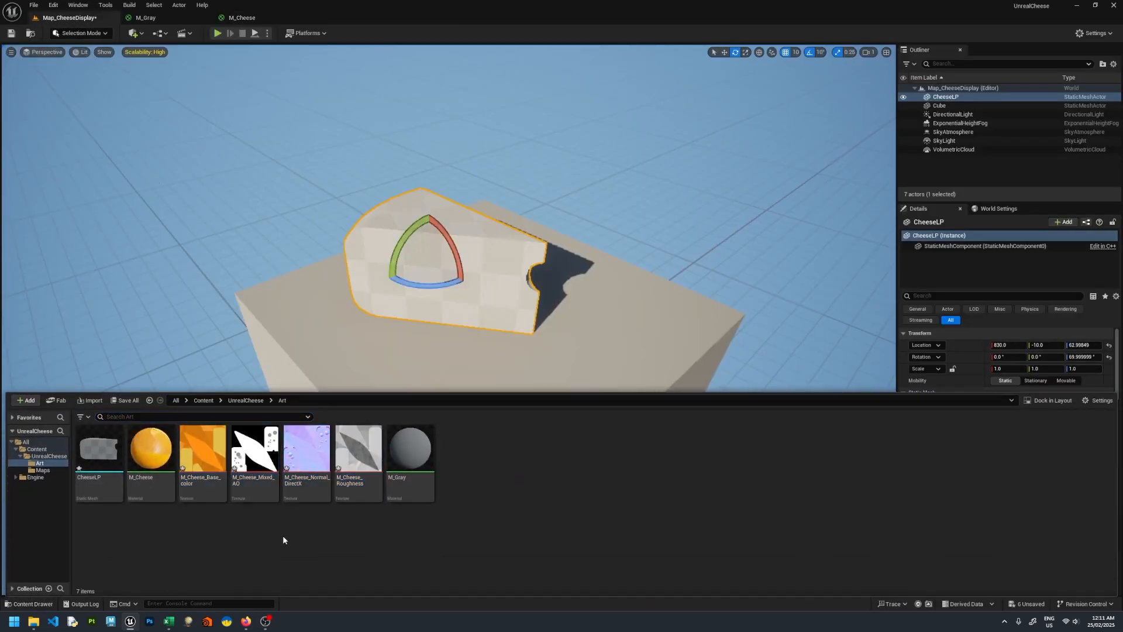
{"action": "left_click", "coordinate": [151, 453]}
{"action": "left_click_drag", "start_coordinate": [363, 231], "coordinate": [375, 206]}
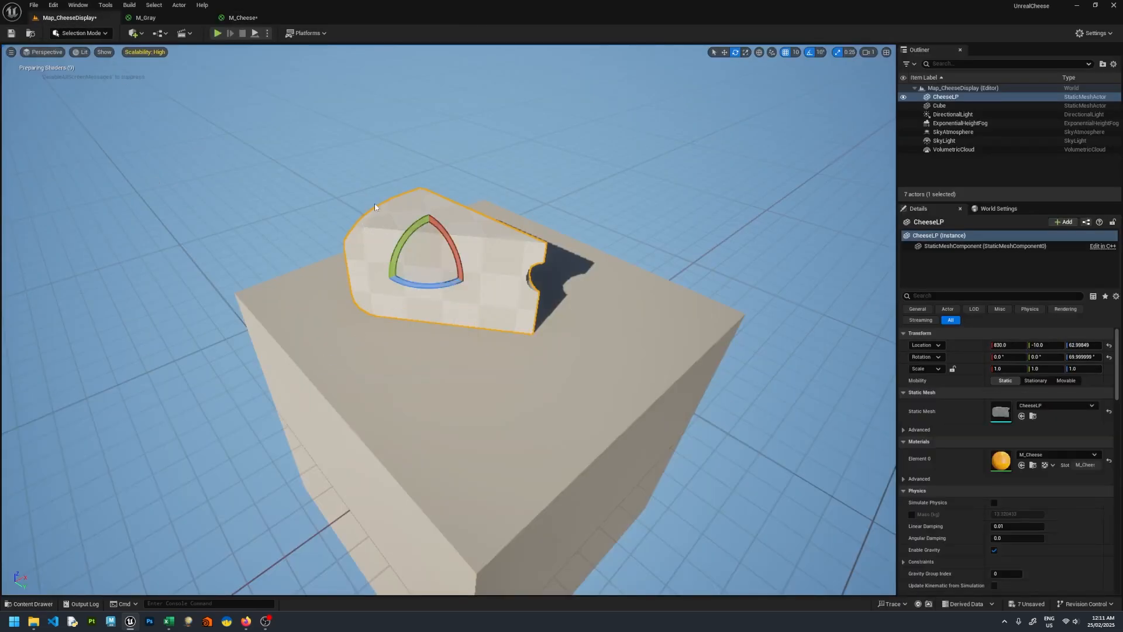
{"action": "left_click", "coordinate": [29, 603]}
{"action": "left_click_drag", "start_coordinate": [150, 462], "coordinate": [155, 496]}
{"action": "left_click", "coordinate": [298, 229]}
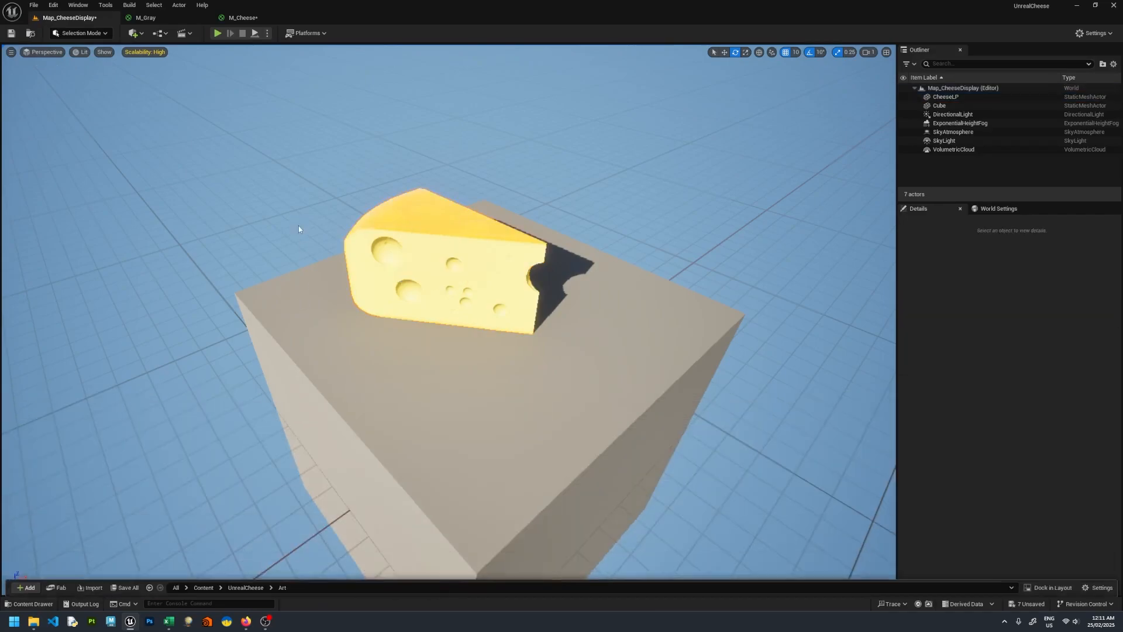
- Lower and turn the directional light so the cheese casts a long shadow across the cube, and check its surface detail
{"action": "right_click_drag", "start_coordinate": [298, 226], "coordinate": [141, 231]}
{"action": "scroll", "coordinate": [302, 228], "scroll_direction": "down", "scroll_amount": 1}
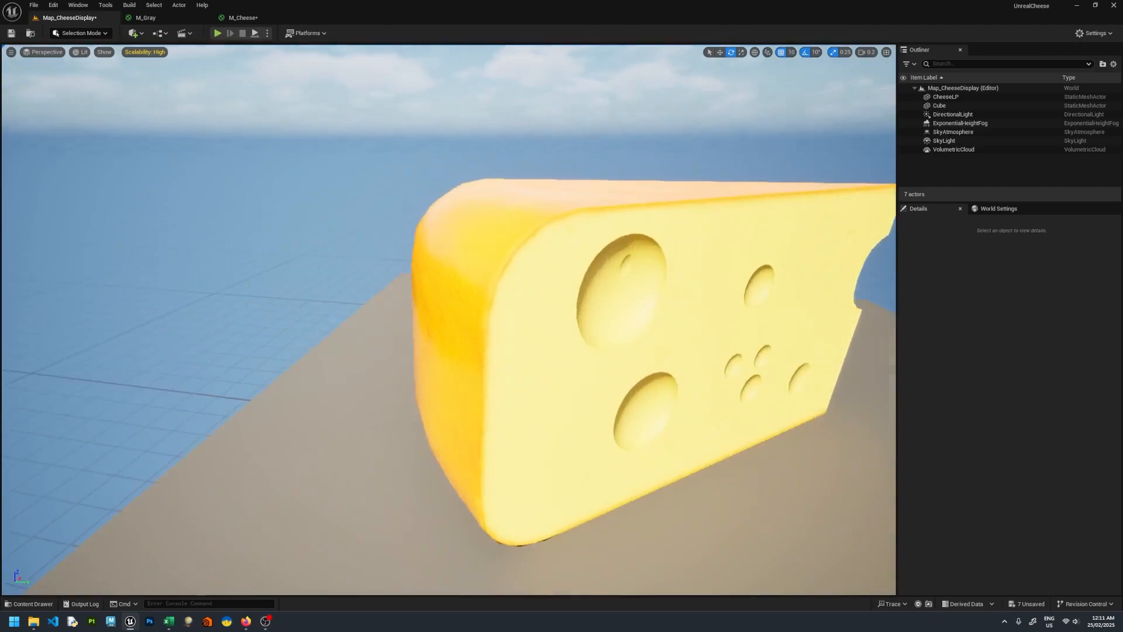
{"action": "right_click_drag", "start_coordinate": [351, 230], "coordinate": [353, 230]}
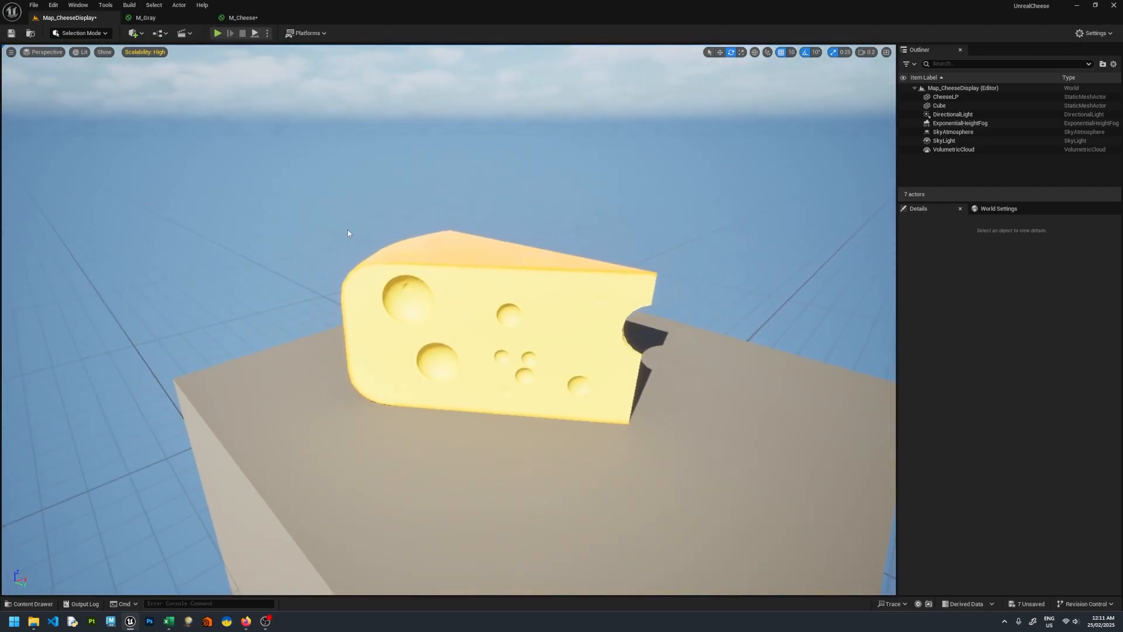
{"action": "key", "text": "ctrl+l"}
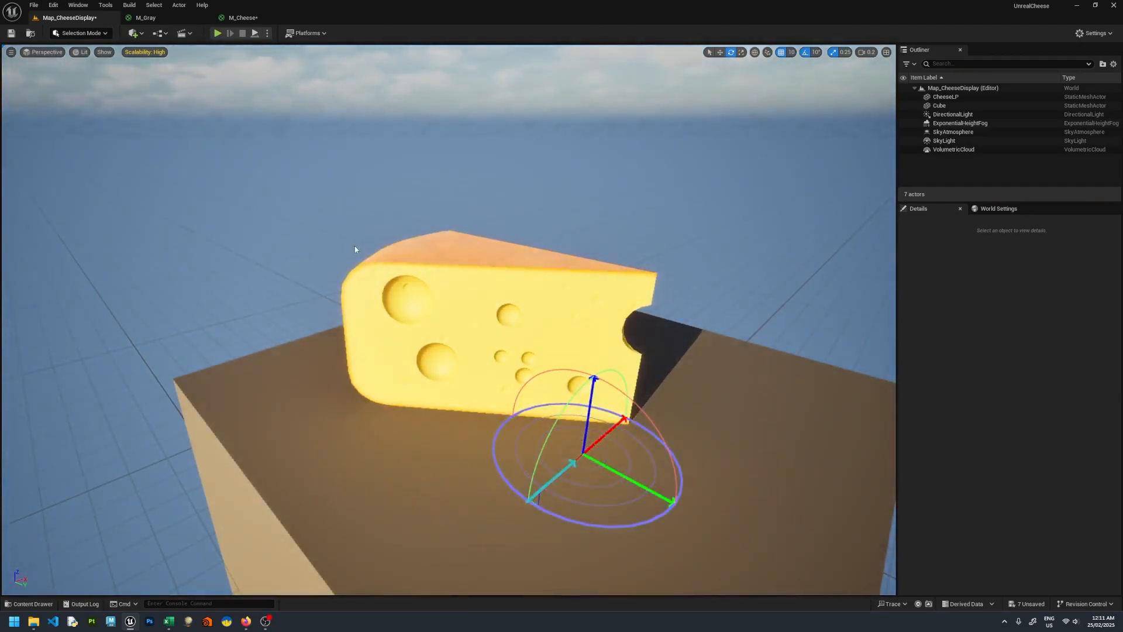
{"action": "key", "text": "ctrl+l"}
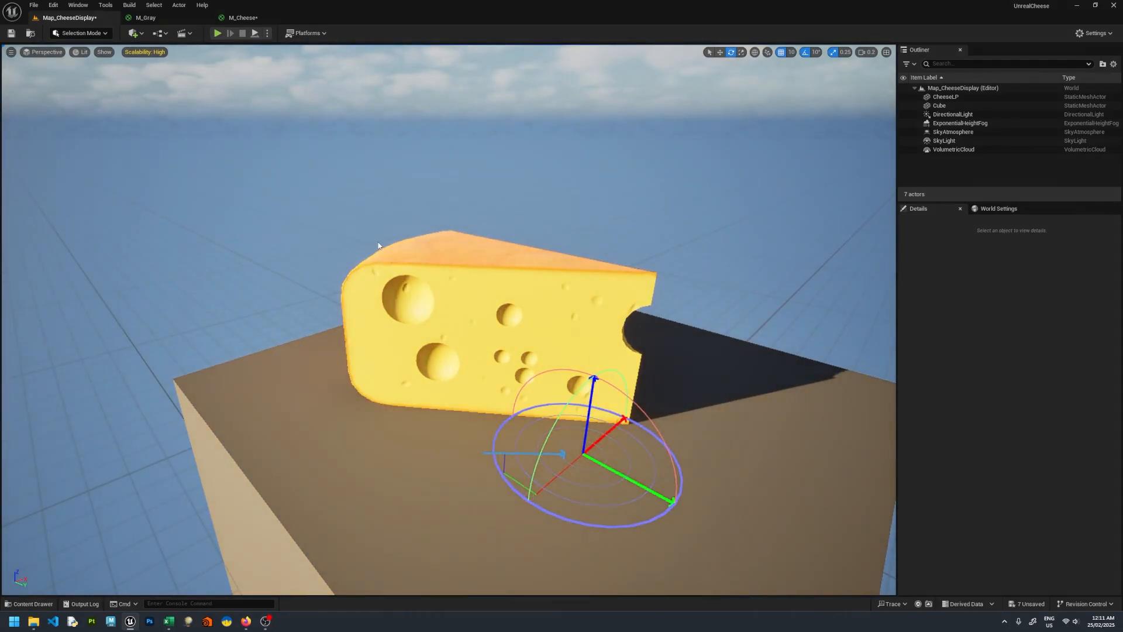
{"action": "key", "text": "ctrl+l"}
{"action": "scroll", "coordinate": [449, 320], "scroll_direction": "up", "scroll_amount": 5}
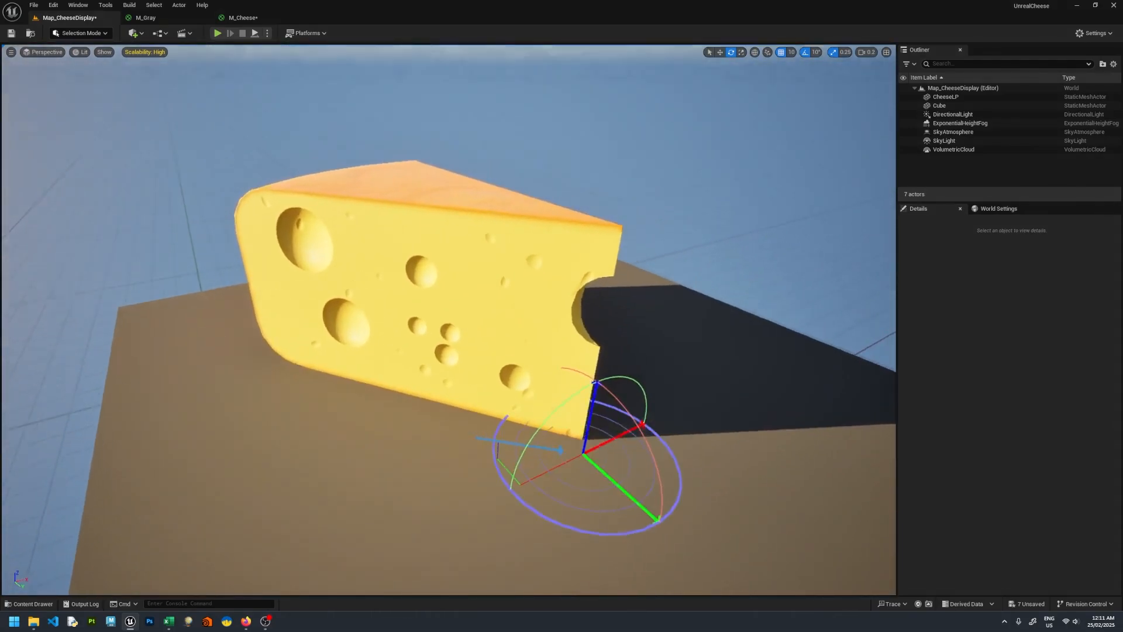
{"action": "scroll", "coordinate": [448, 319], "scroll_direction": "down", "scroll_amount": 5}
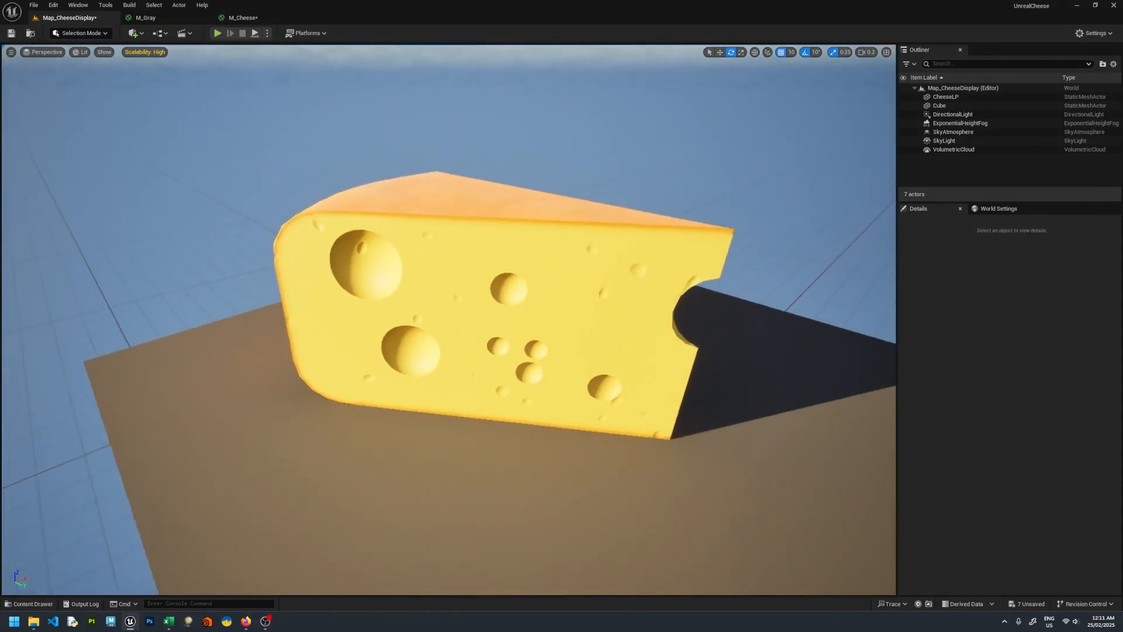
{"action": "mouse_move", "coordinate": [314, 187]}
{"action": "right_mouse_down"}
{"action": "mouse_move", "coordinate": [314, 158]}
{"action": "mouse_move", "coordinate": [314, 197]}
{"action": "right_mouse_up"}
{"action": "key", "text": "w"}
{"action": "key", "text": "s"}
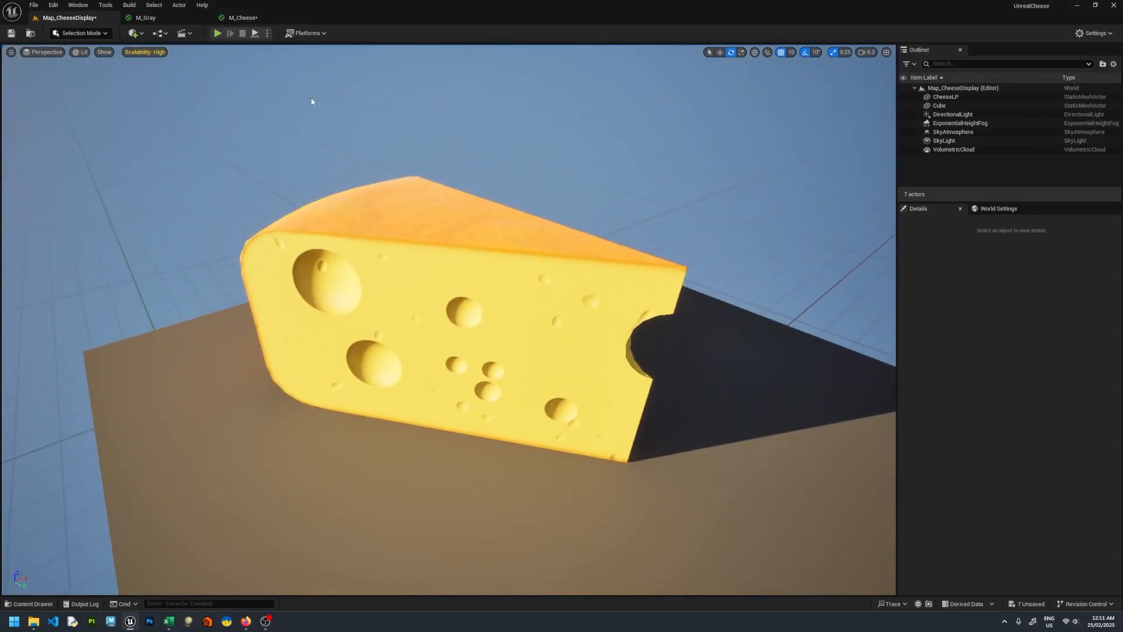
- Add a constant to the M_Cheese graph and convert it to a scalar parameter named AO_Multiplier
{"action": "left_click", "coordinate": [248, 17]}
{"action": "right_click_drag", "start_coordinate": [477, 284], "coordinate": [538, 176]}
{"action": "left_click", "coordinate": [546, 244]}
{"action": "left_click", "coordinate": [535, 141]}
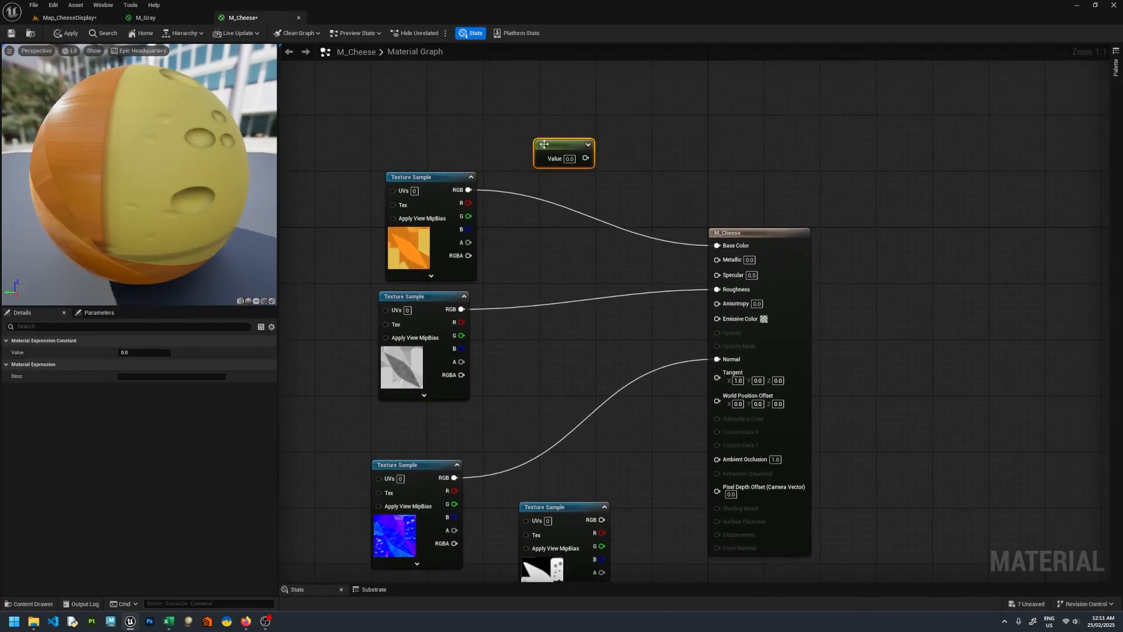
{"action": "right_click", "coordinate": [564, 146]}
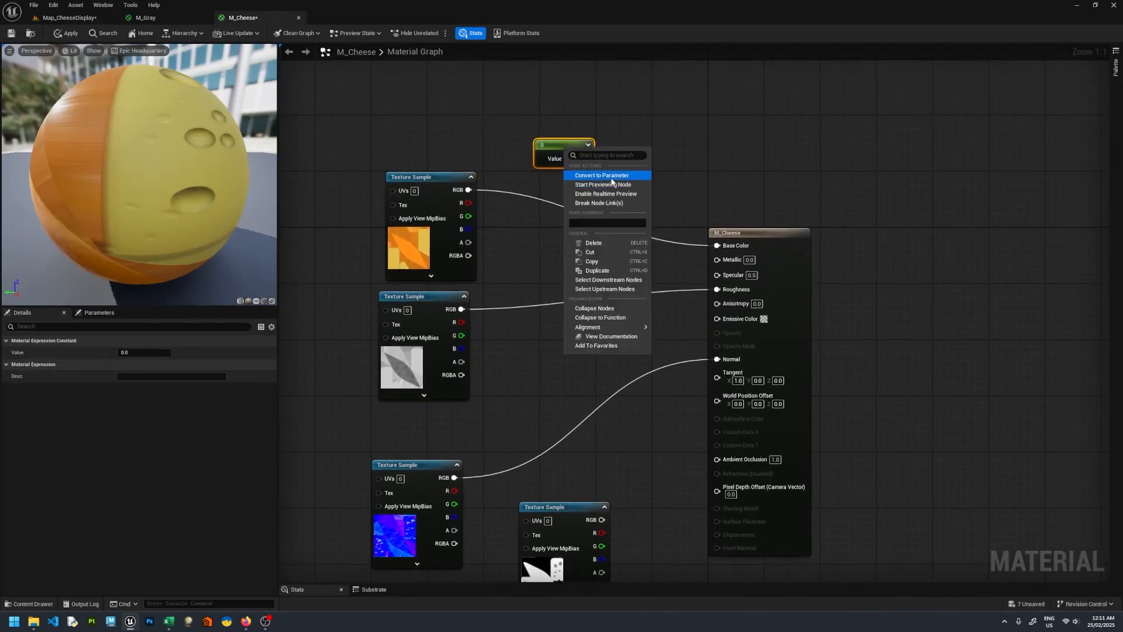
{"action": "left_click", "coordinate": [603, 175]}
{"action": "type", "text": "A"}
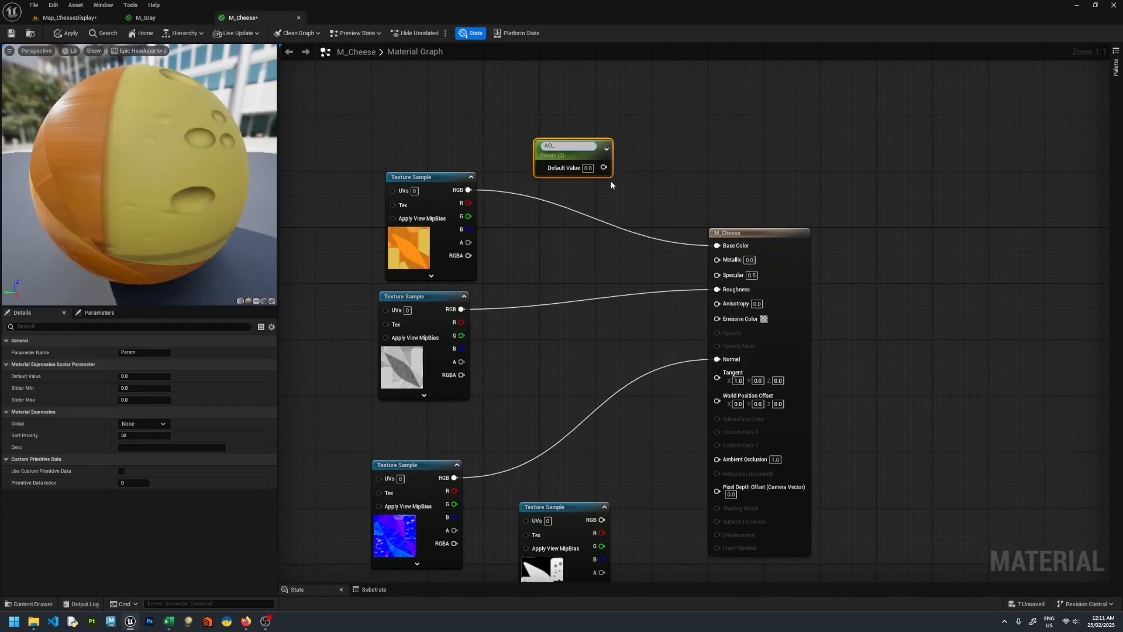
{"action": "type", "text": "O_Multiplier"}
{"action": "key", "text": "Return"}
{"action": "right_click_drag", "start_coordinate": [611, 185], "coordinate": [653, 234]}
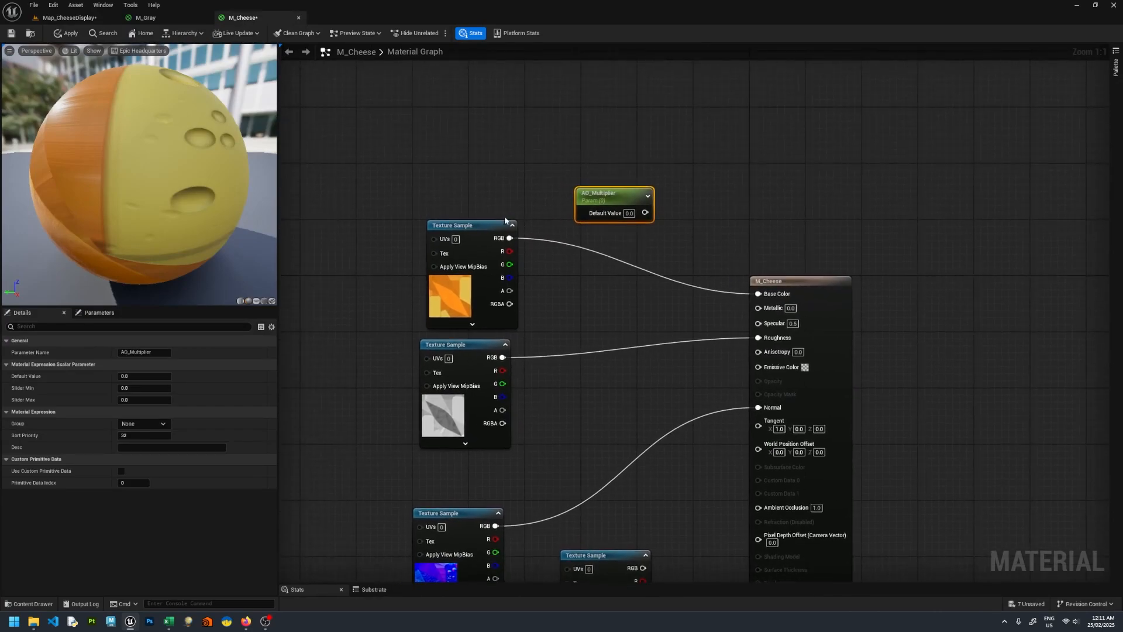
- Rearrange the M_Cheese nodes and multiply the base color sample's RGB by the M_Cheese_Mixed_AO sample's RGB
{"action": "left_click_drag", "start_coordinate": [462, 225], "coordinate": [364, 166]}
{"action": "left_click_drag", "start_coordinate": [612, 198], "coordinate": [343, 315]}
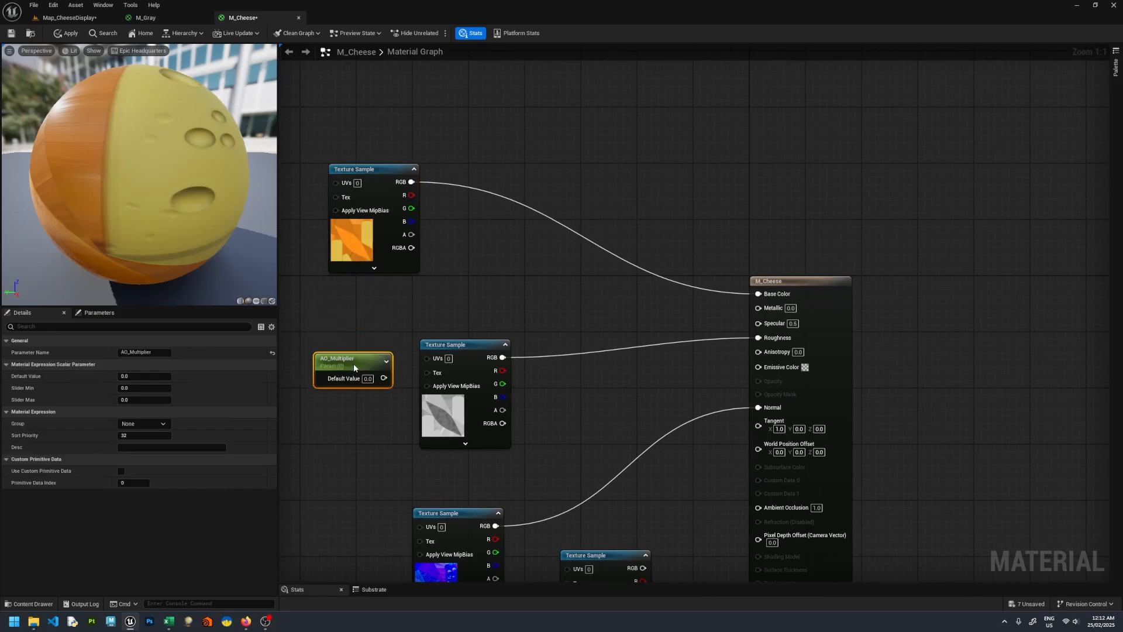
{"action": "left_click_drag", "start_coordinate": [474, 343], "coordinate": [471, 385]}
{"action": "left_click_drag", "start_coordinate": [608, 558], "coordinate": [481, 259]}
{"action": "left_click_drag", "start_coordinate": [411, 182], "coordinate": [562, 170]}
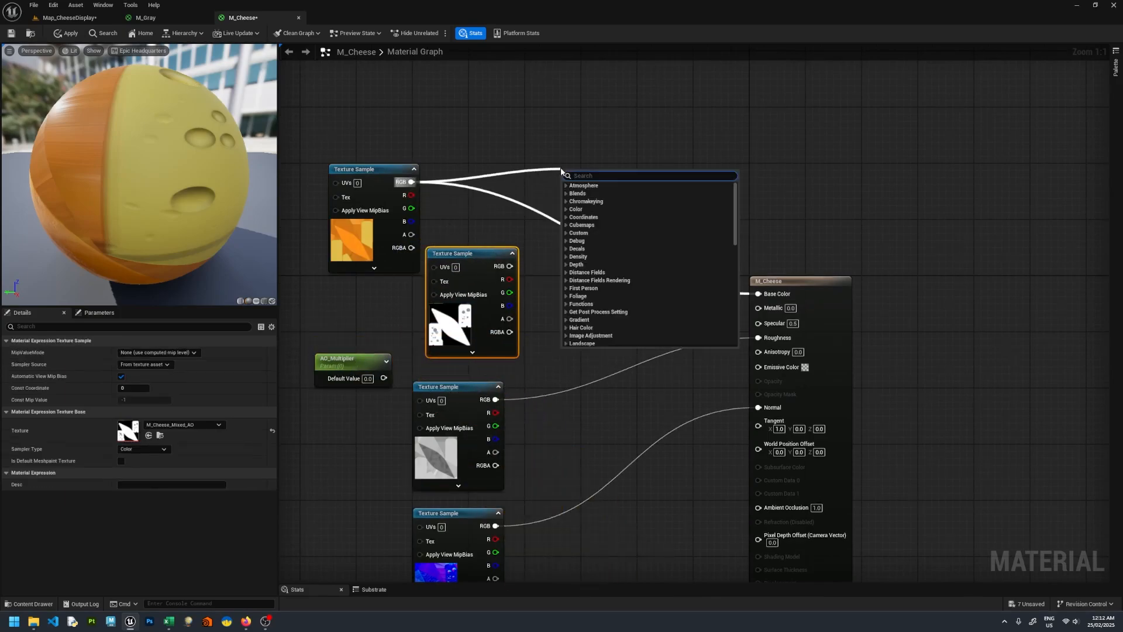
{"action": "type", "text": "multiply"}
{"action": "key", "text": "Return"}
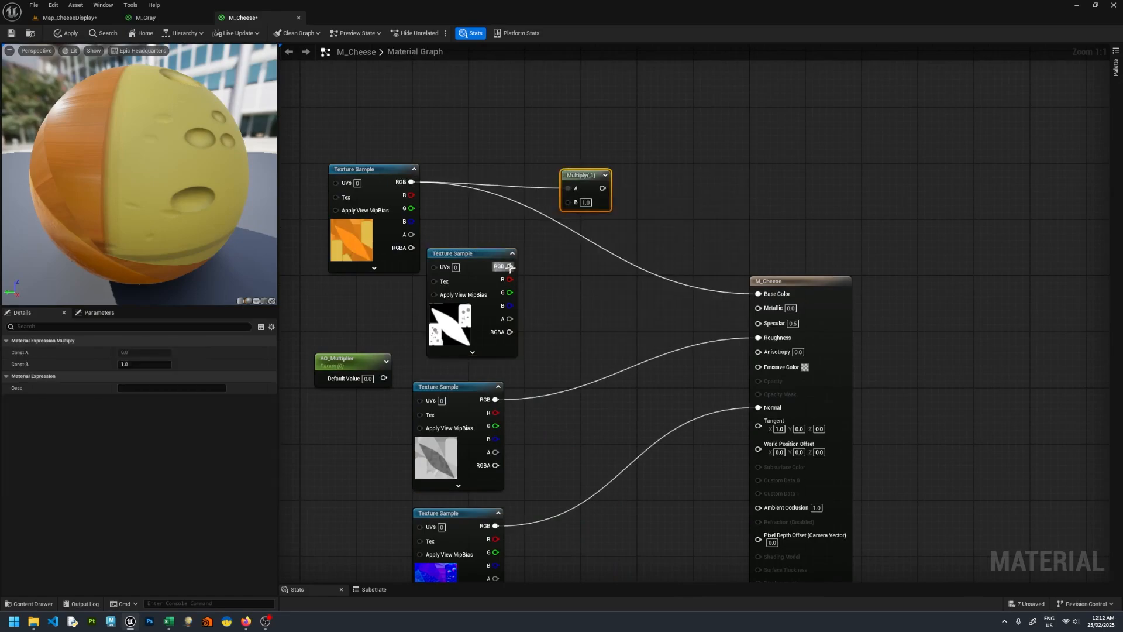
{"action": "left_click_drag", "start_coordinate": [510, 267], "coordinate": [640, 205]}
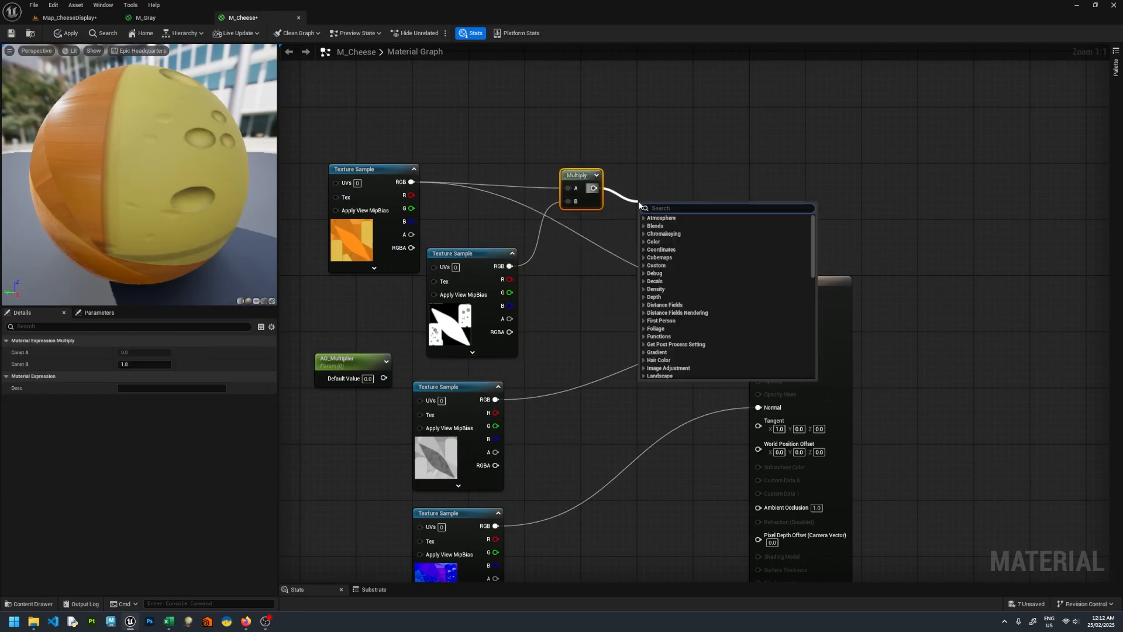
- Add a Lerp node with the base color sample feeding A and the Multiply result feeding B
{"action": "type", "text": "lerp"}
{"action": "key", "text": "Return"}
{"action": "left_click_drag", "start_coordinate": [587, 181], "coordinate": [592, 260]}
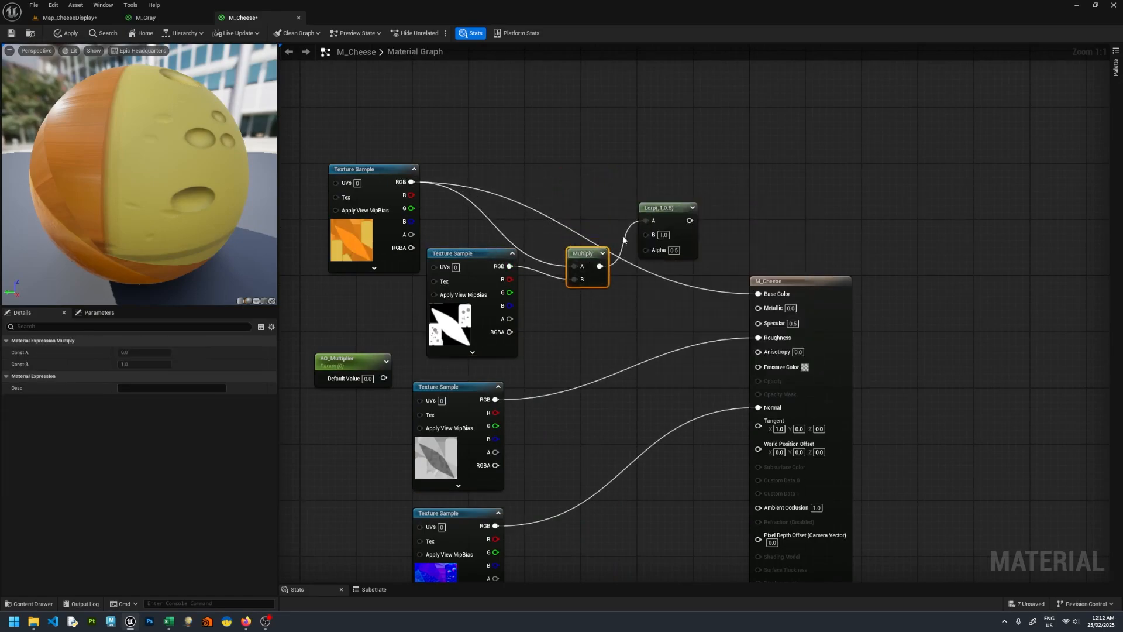
{"action": "left_click_drag", "start_coordinate": [412, 181], "coordinate": [646, 221]}
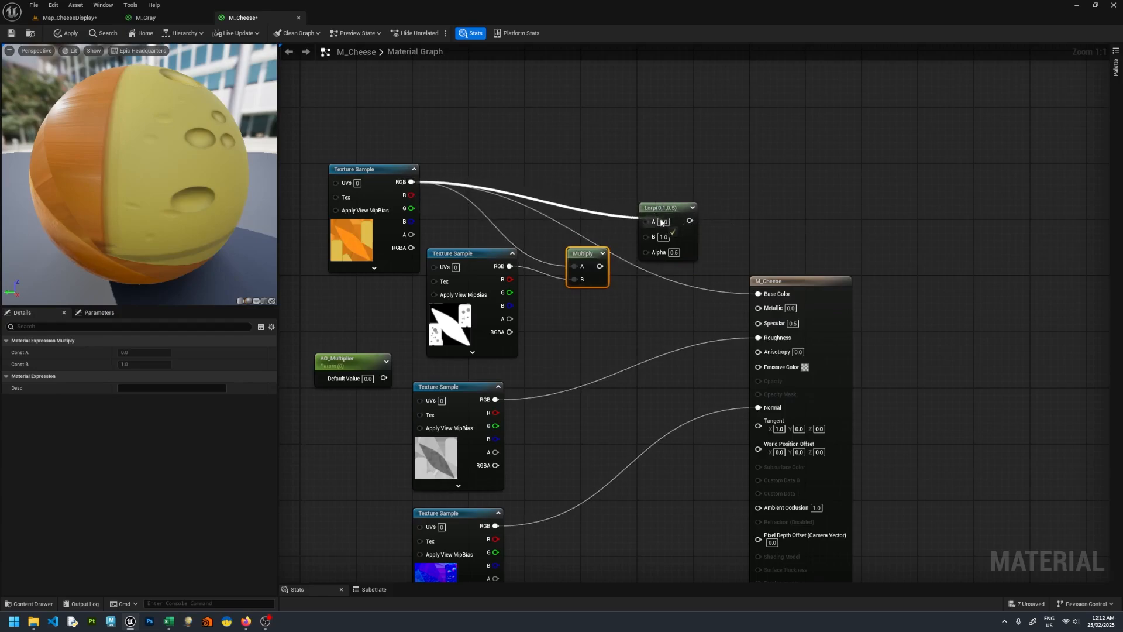
{"action": "left_click_drag", "start_coordinate": [599, 266], "coordinate": [646, 234]}
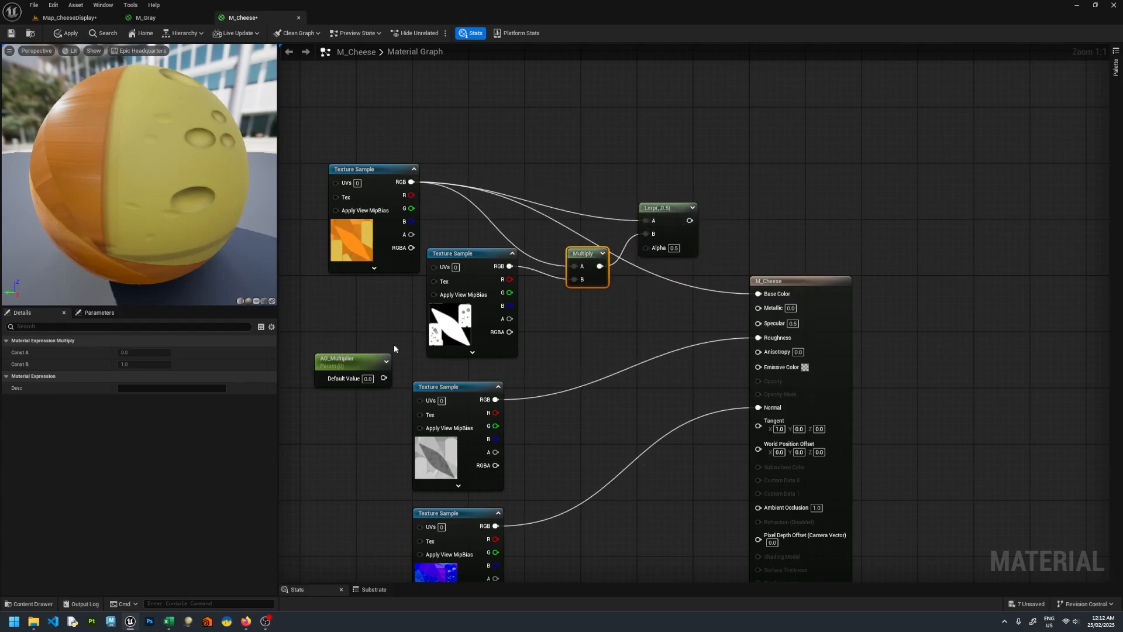
- Connect AO_Multiplier to the Lerp's Alpha and the Lerp output to Base Color, grouping these nodes beside their texture samples
{"action": "left_click_drag", "start_coordinate": [363, 363], "coordinate": [594, 313]}
{"action": "left_click_drag", "start_coordinate": [474, 259], "coordinate": [375, 294]}
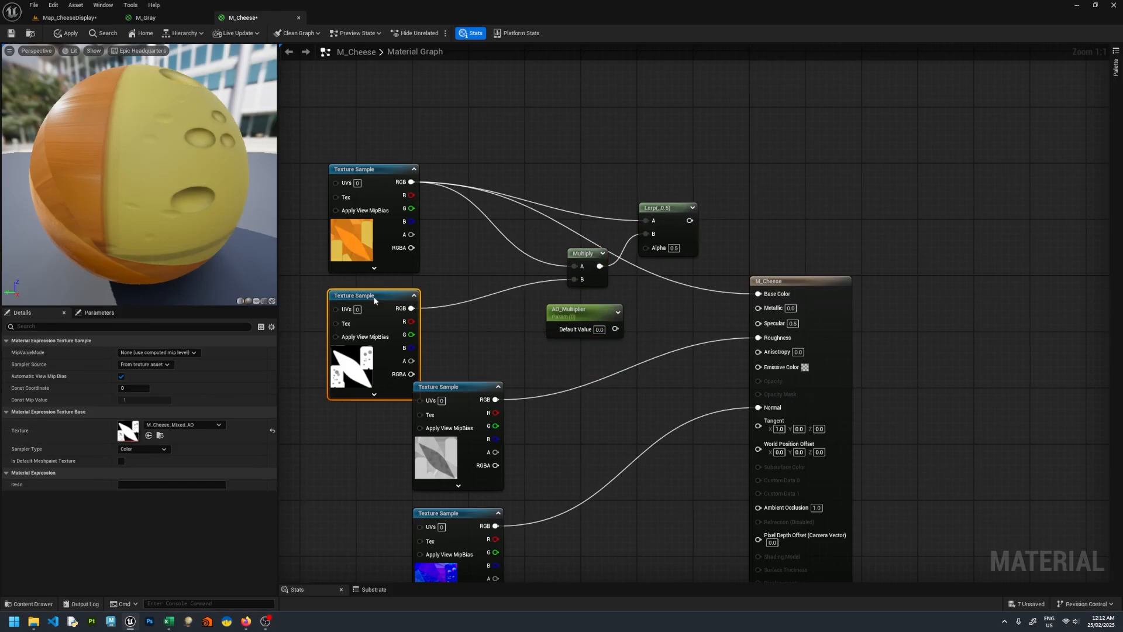
{"action": "left_click_drag", "start_coordinate": [615, 328], "coordinate": [466, 274]}
{"action": "left_click_drag", "start_coordinate": [655, 218], "coordinate": [758, 294]}
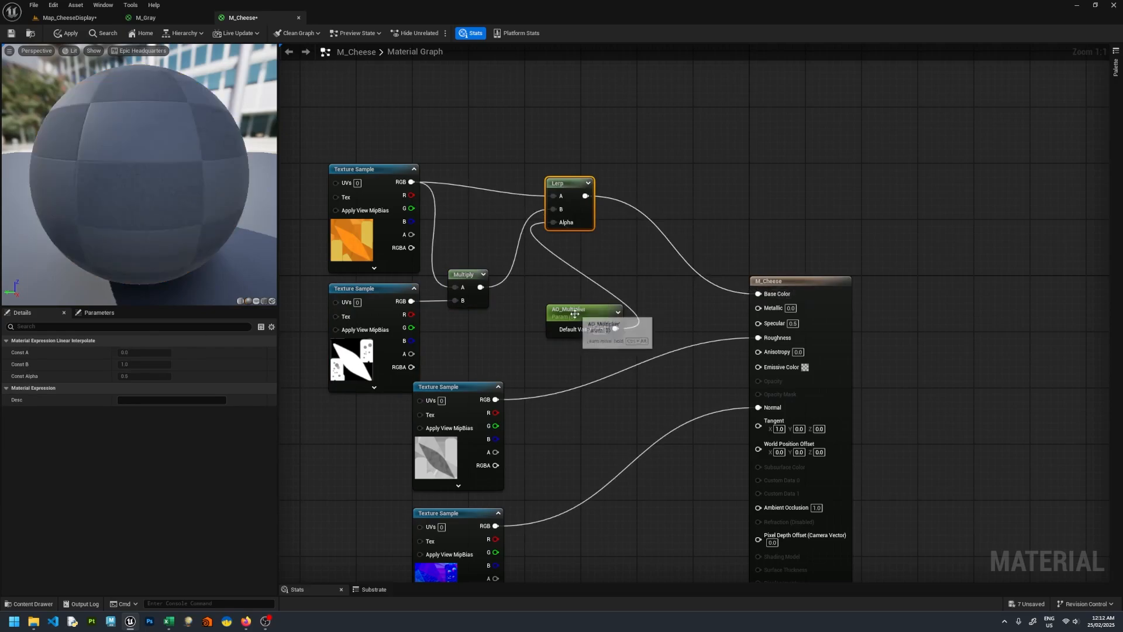
{"action": "left_click_drag", "start_coordinate": [572, 314], "coordinate": [467, 332]}
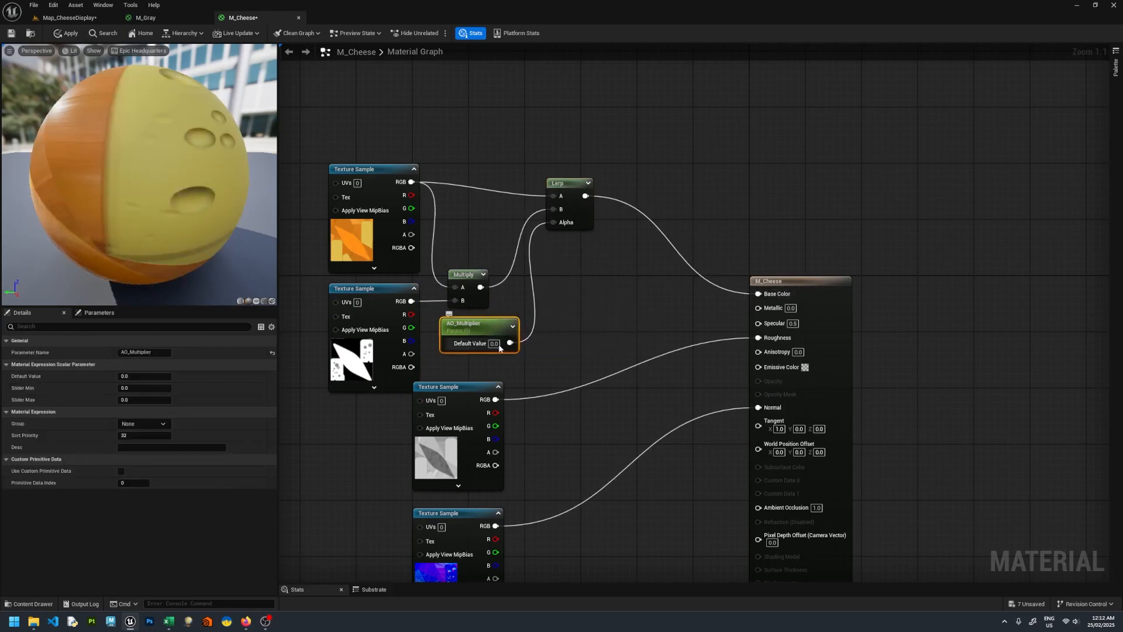
- Line up the roughness and normal texture samples in one column beneath the AO sample
{"action": "right_click_drag", "start_coordinate": [542, 329], "coordinate": [662, 279]}
{"action": "left_click_drag", "start_coordinate": [577, 341], "coordinate": [492, 353]}
{"action": "left_click_drag", "start_coordinate": [563, 464], "coordinate": [479, 471]}
{"action": "right_click_drag", "start_coordinate": [618, 411], "coordinate": [552, 421]}
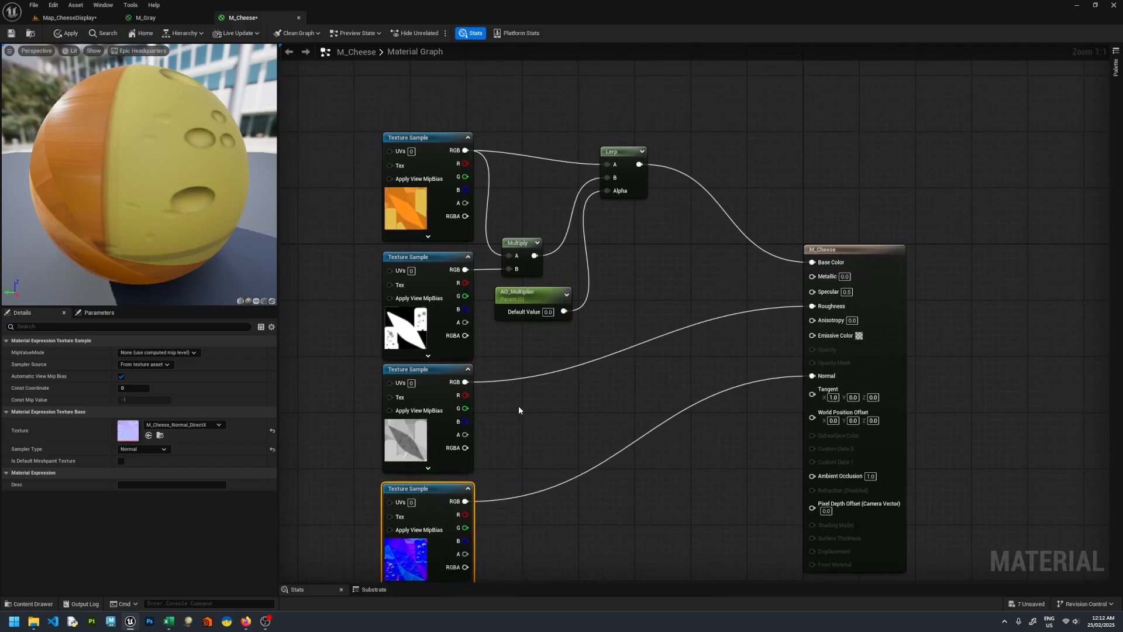
- Add a scalar parameter named Roughness_Multi beside the roughness texture sample
{"action": "left_click", "coordinate": [519, 410]}
{"action": "right_click", "coordinate": [549, 414]}
{"action": "left_click", "coordinate": [605, 240]}
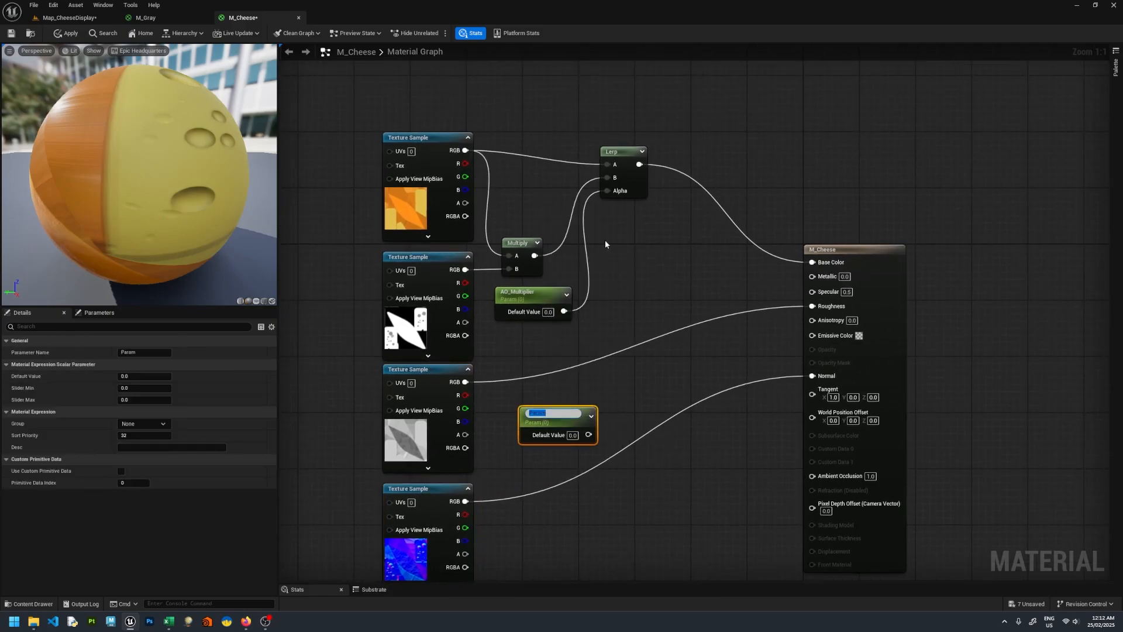
{"action": "type", "text": "Roughness_Multi"}
{"action": "key", "text": "Return"}
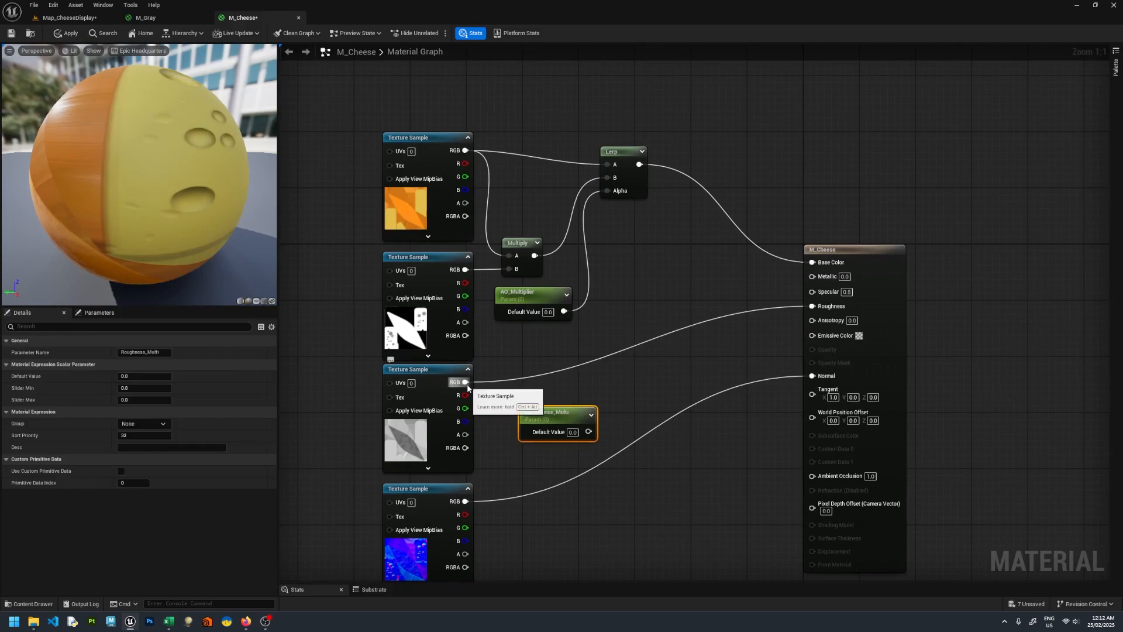
- Add a Multiply node fed by the roughness sample's RGB and set Roughness_Multi's default value to 1
{"action": "left_click_drag", "start_coordinate": [468, 383], "coordinate": [610, 373]}
{"action": "type", "text": "multiply"}
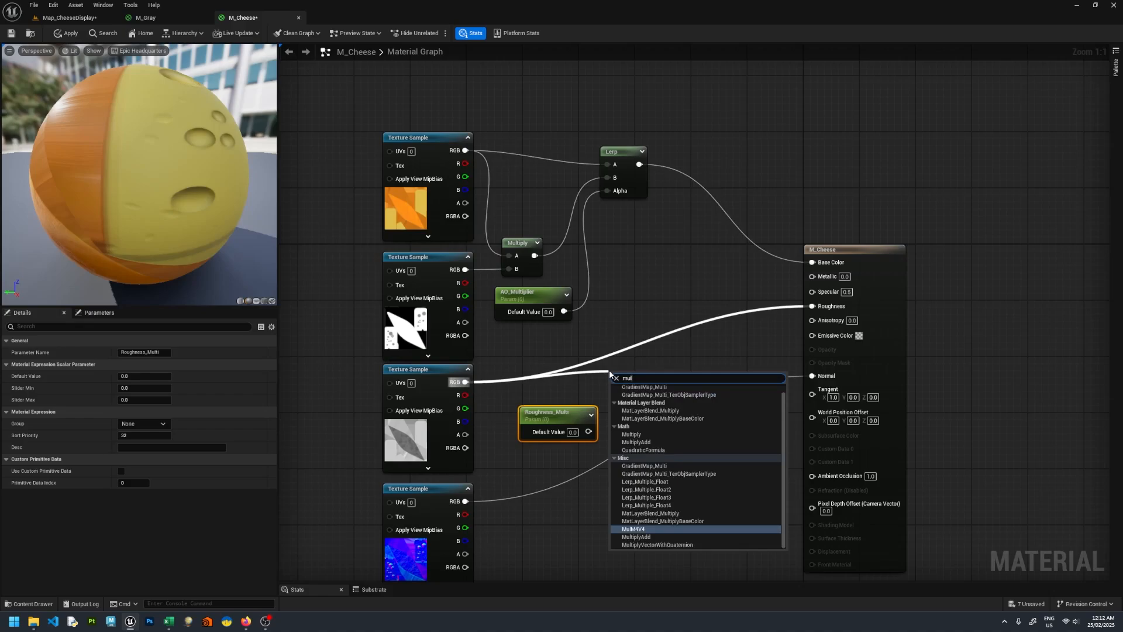
{"action": "key", "text": "Return"}
{"action": "left_click", "coordinate": [573, 432]}
{"action": "type", "text": "1"}
{"action": "key", "text": "Return"}
- Wire Roughness_Multi into the Multiply's B input and the product into Roughness, and save the M_Cheese material
{"action": "left_click_drag", "start_coordinate": [589, 431], "coordinate": [812, 306]}
{"action": "left_click_drag", "start_coordinate": [622, 377], "coordinate": [626, 362]}
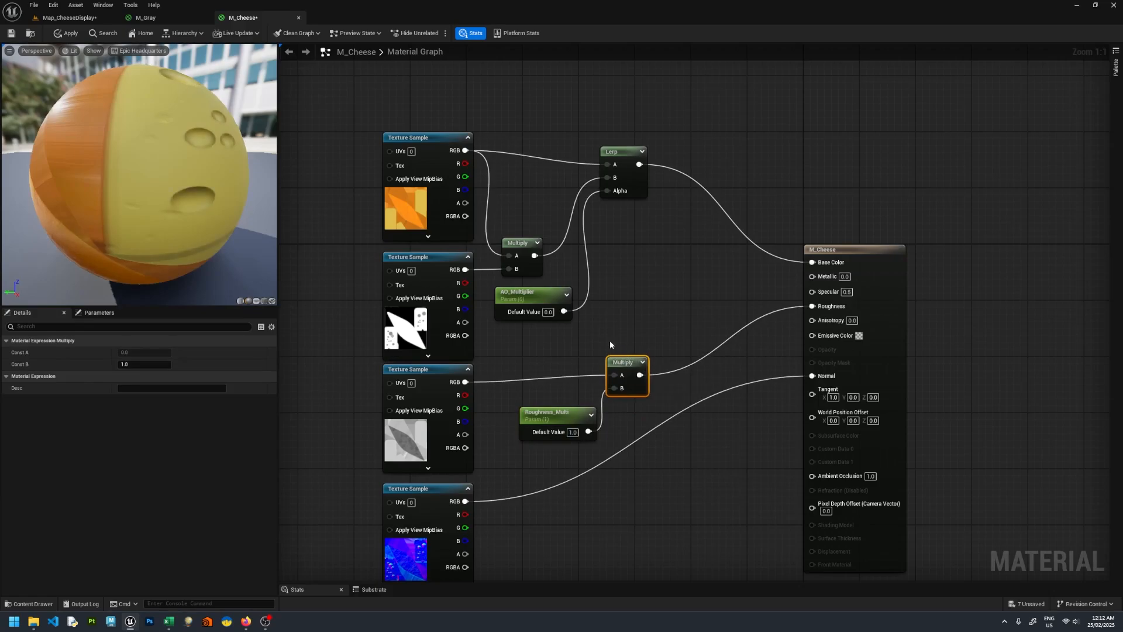
{"action": "left_click", "coordinate": [11, 34]}
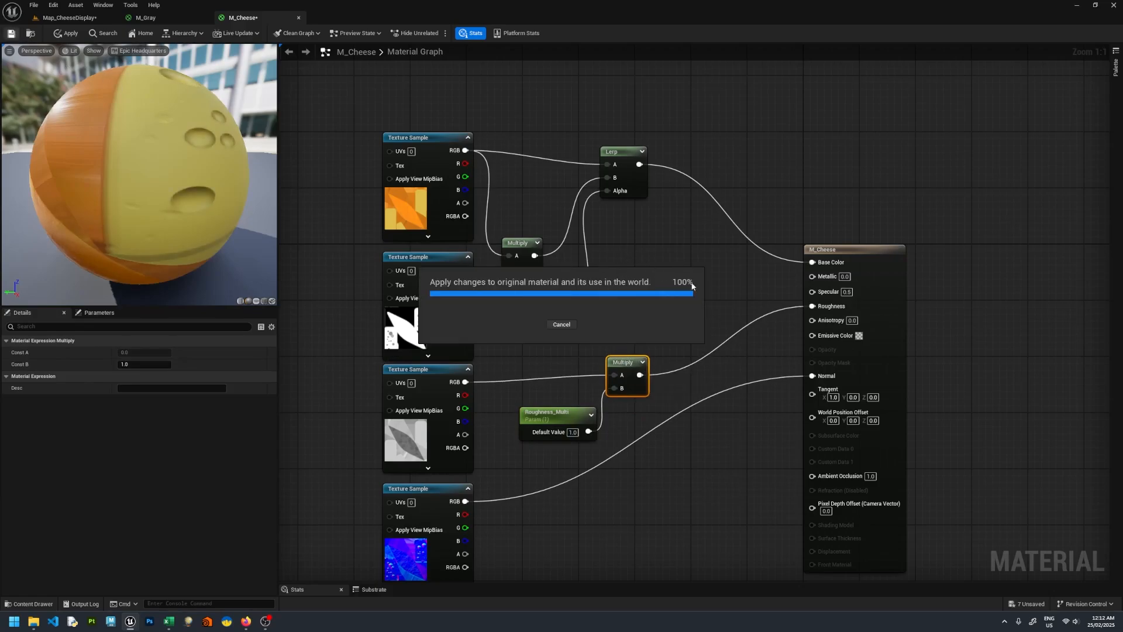
{"action": "scroll", "coordinate": [700, 262], "scroll_direction": "down", "scroll_amount": 1}
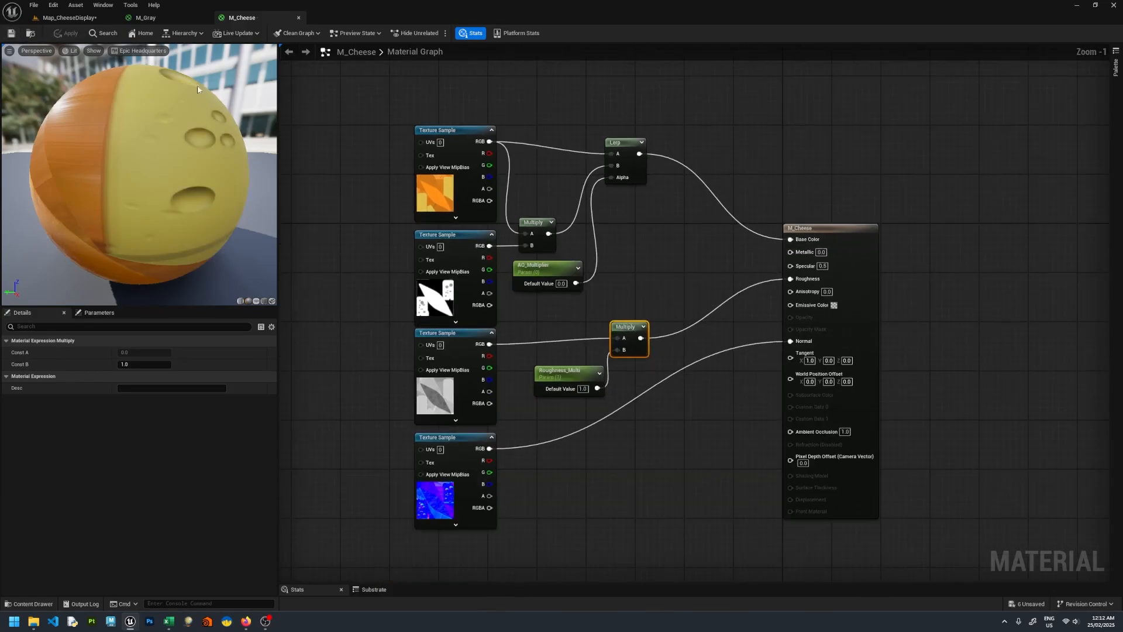
- Create a material instance of M_Cheese in the Art folder and name it MI_Cheese
{"action": "left_click", "coordinate": [68, 17]}
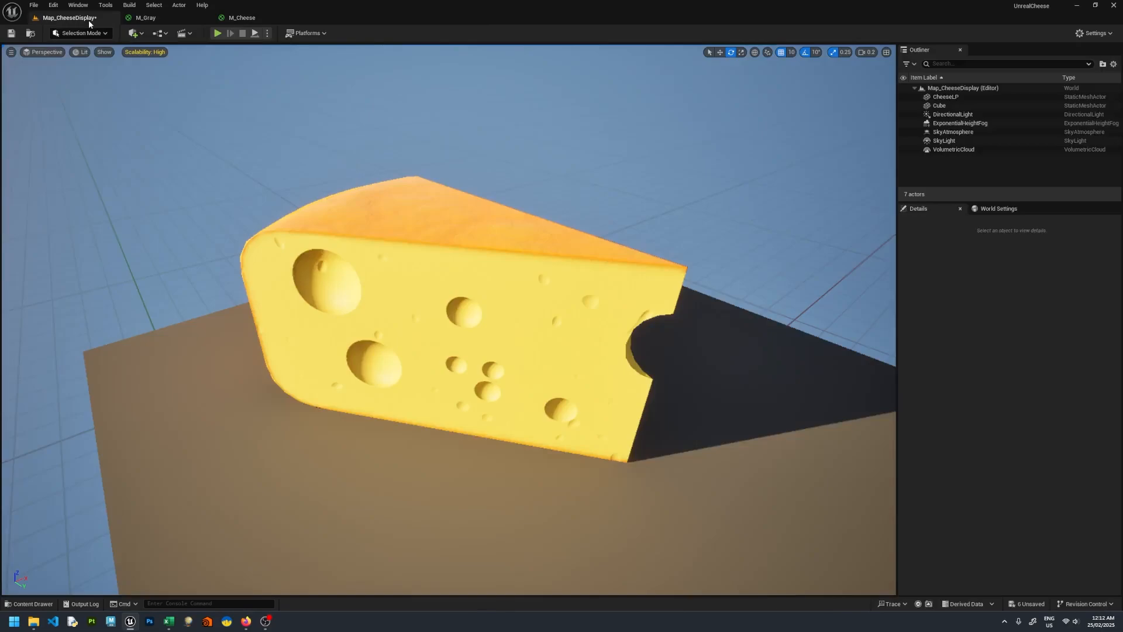
{"action": "left_click", "coordinate": [34, 602]}
{"action": "left_click", "coordinate": [152, 451]}
{"action": "right_click", "coordinate": [171, 454]}
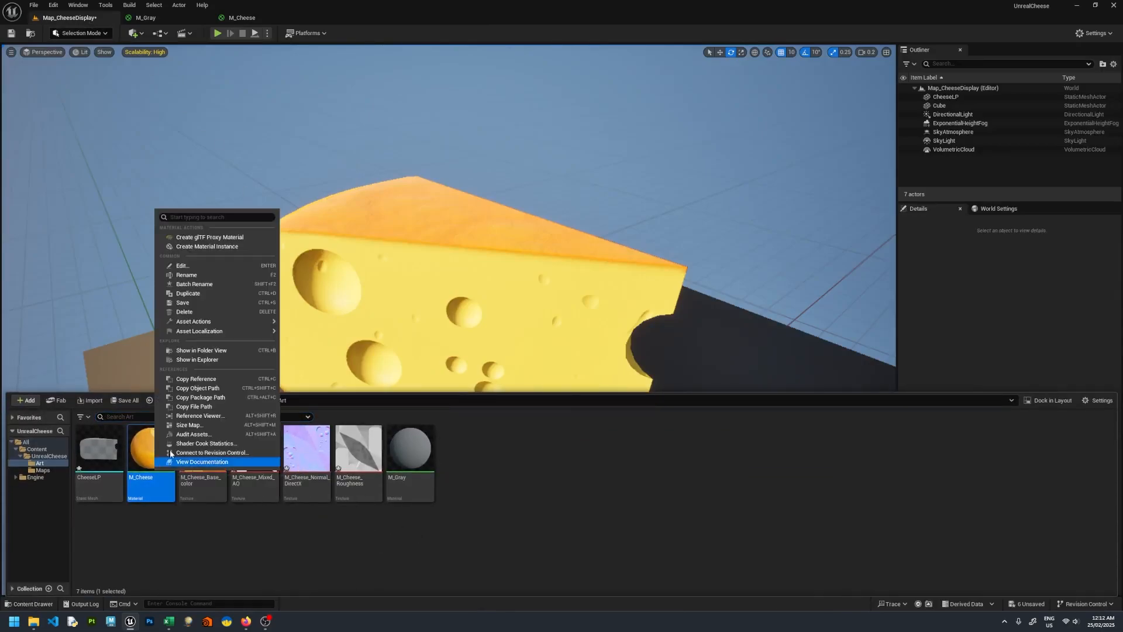
{"action": "left_click", "coordinate": [226, 246]}
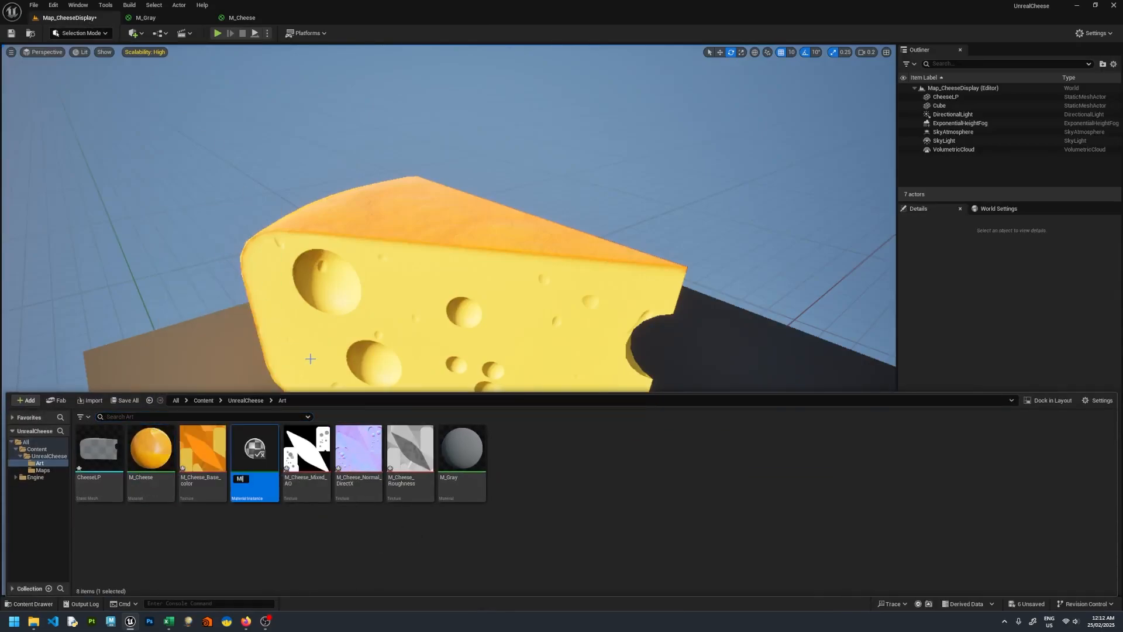
{"action": "type", "text": "MI_Cheese"}
{"action": "key", "text": "Return"}
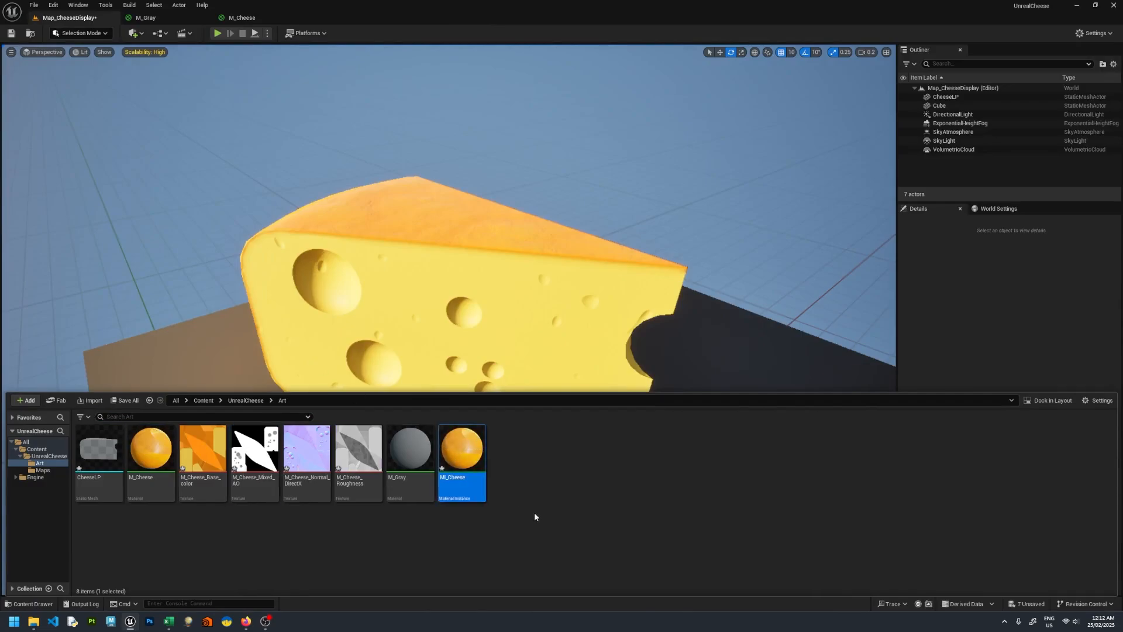
- Assign MI_Cheese to the cheese mesh in the level and open the instance in an enlarged floating window beside the cheese
{"action": "left_click_drag", "start_coordinate": [462, 453], "coordinate": [447, 283]}
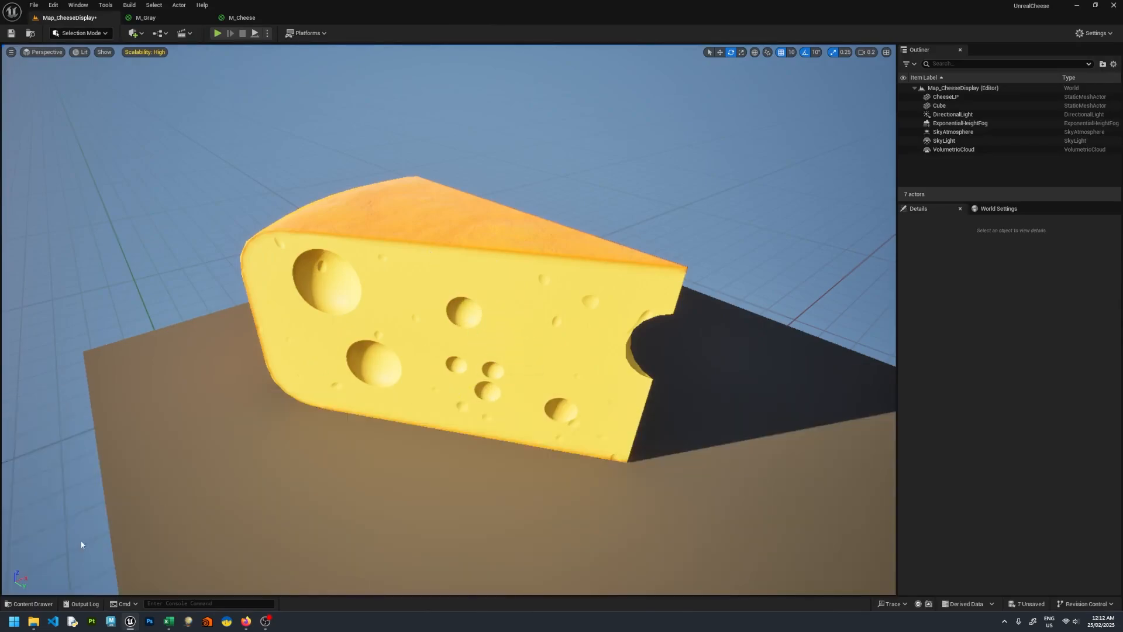
{"action": "left_click", "coordinate": [29, 604]}
{"action": "double_click", "coordinate": [461, 463]}
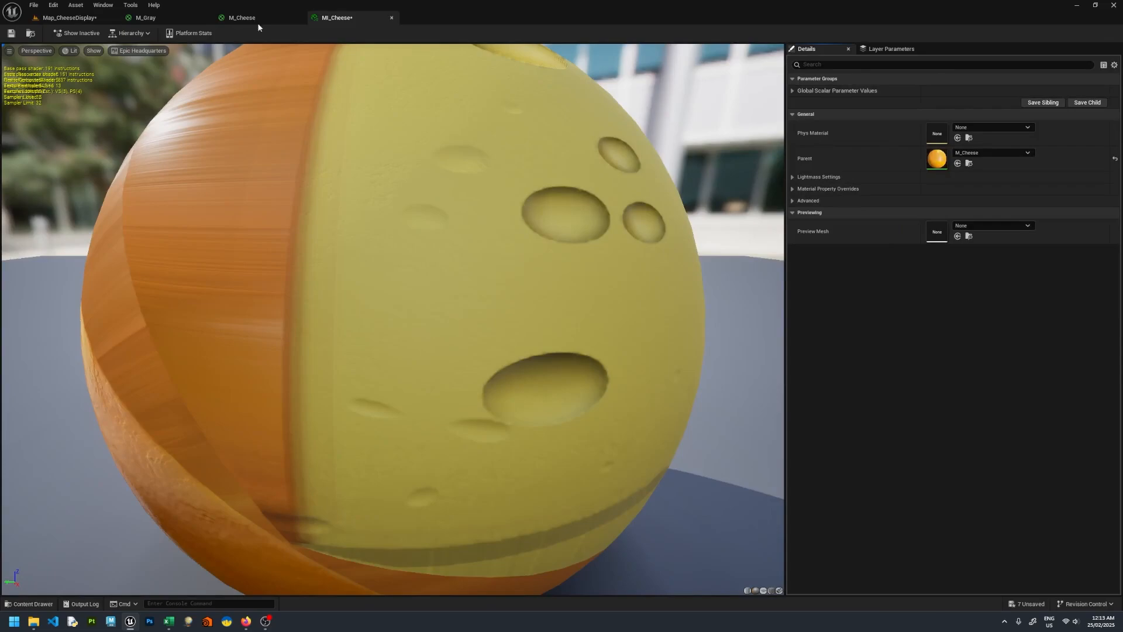
{"action": "left_click_drag", "start_coordinate": [336, 18], "coordinate": [374, 197]}
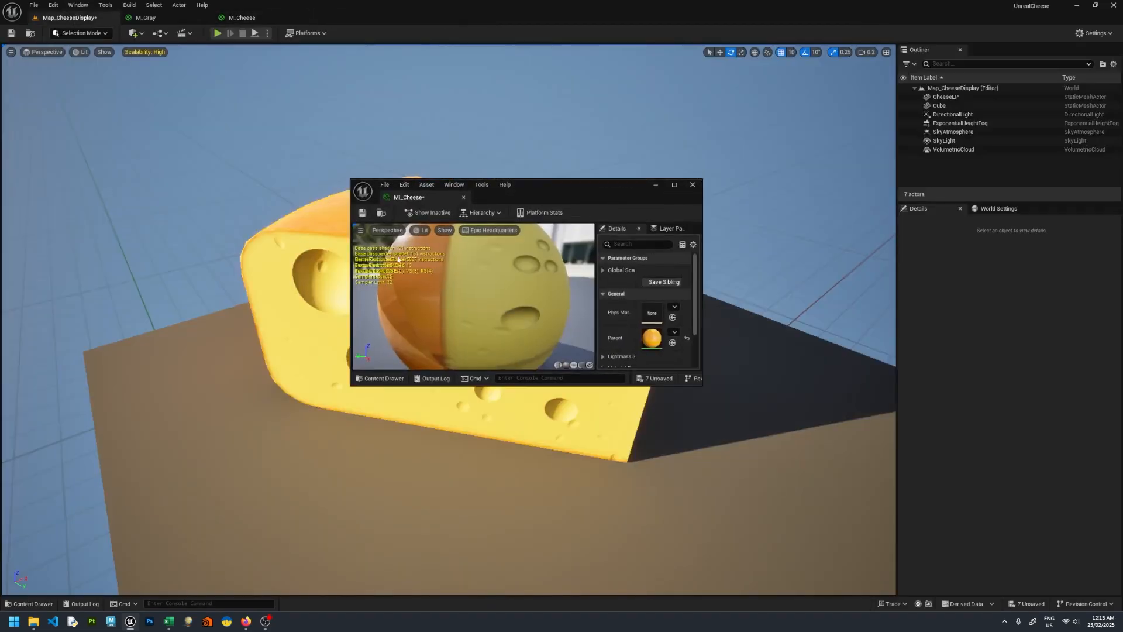
{"action": "left_click_drag", "start_coordinate": [557, 385], "coordinate": [557, 564]}
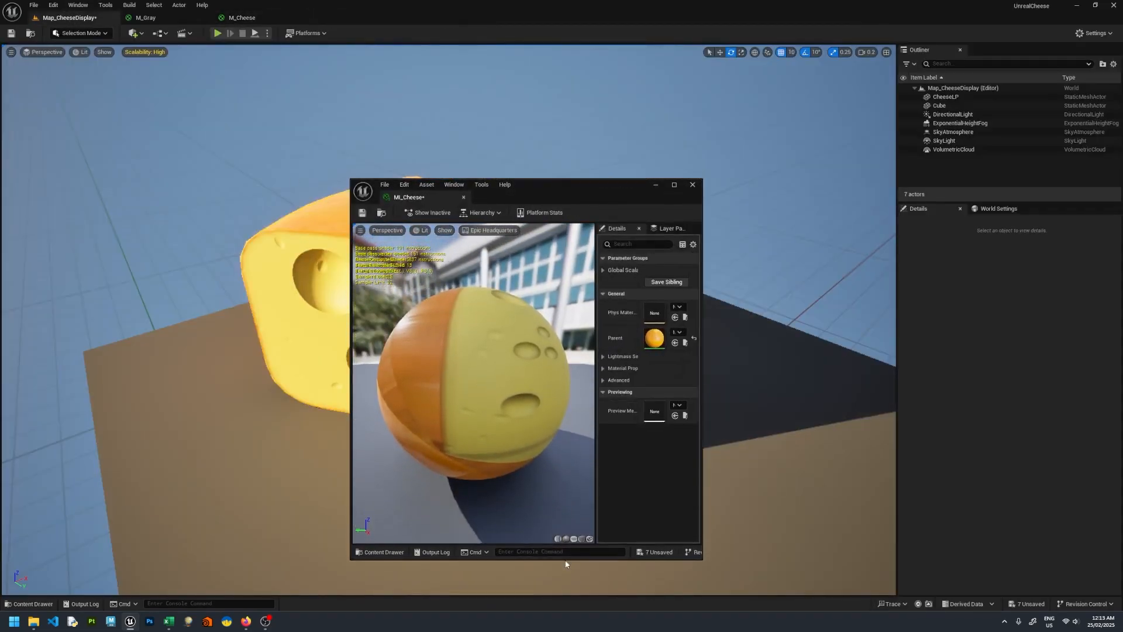
{"action": "left_click_drag", "start_coordinate": [701, 358], "coordinate": [790, 358]}
{"action": "left_click_drag", "start_coordinate": [545, 196], "coordinate": [827, 150]}
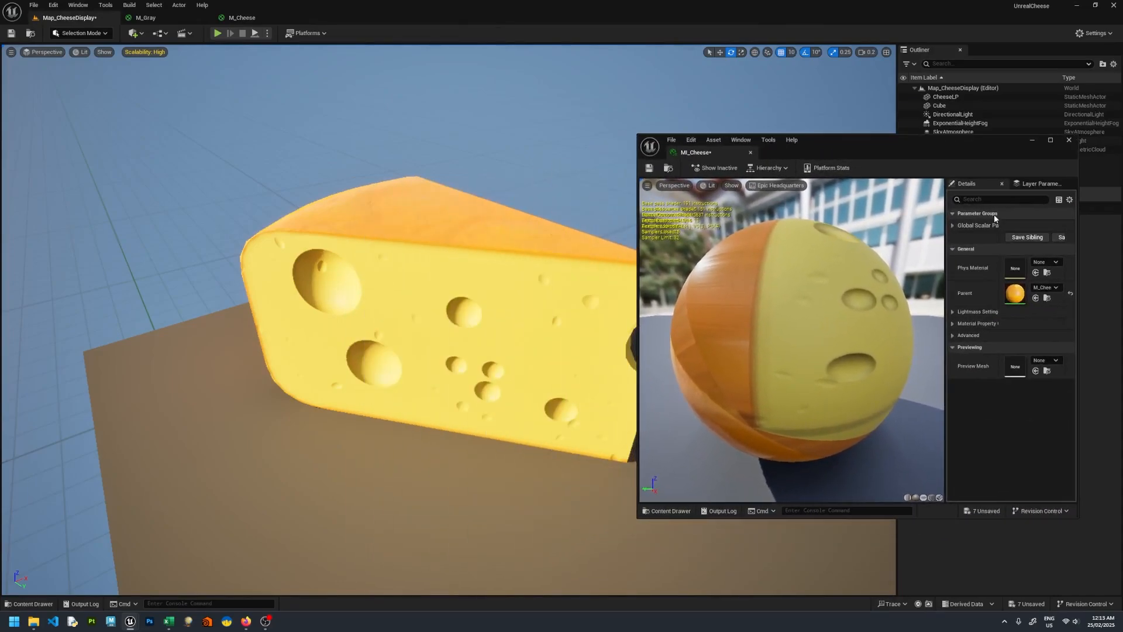
- Override the AO_Multiplier parameter in MI_Cheese and set it to 0.5
{"action": "left_click", "coordinate": [976, 225]}
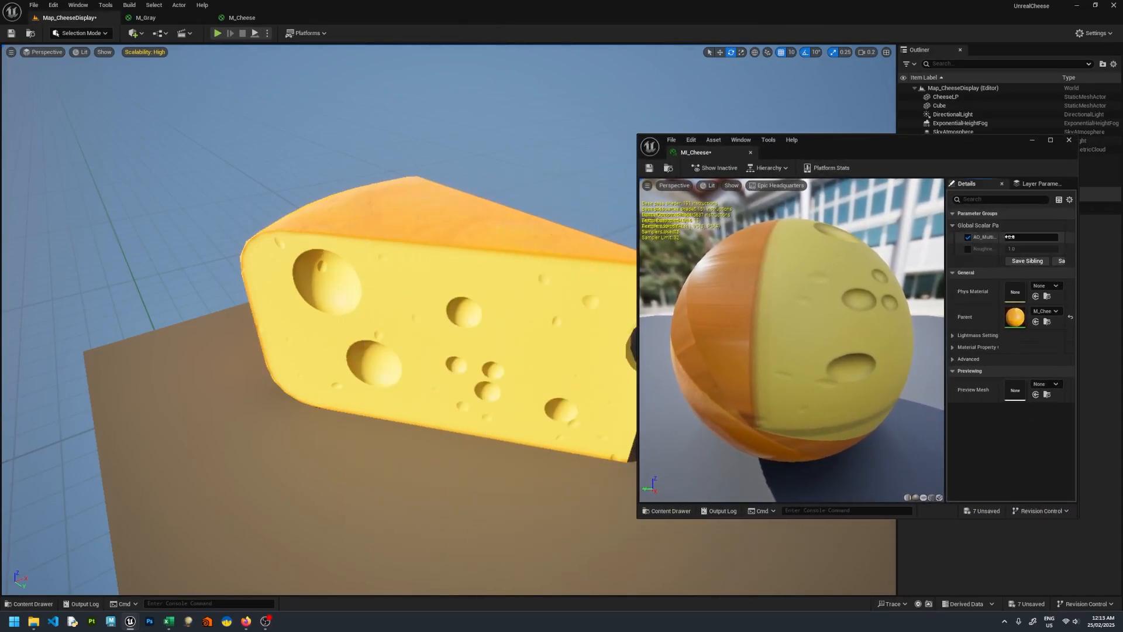
{"action": "mouse_move", "coordinate": [1031, 237]}
{"action": "left_mouse_down"}
{"action": "mouse_move", "coordinate": [1018, 236]}
{"action": "mouse_move", "coordinate": [1059, 237]}
{"action": "mouse_move", "coordinate": [1029, 237]}
{"action": "left_mouse_up"}
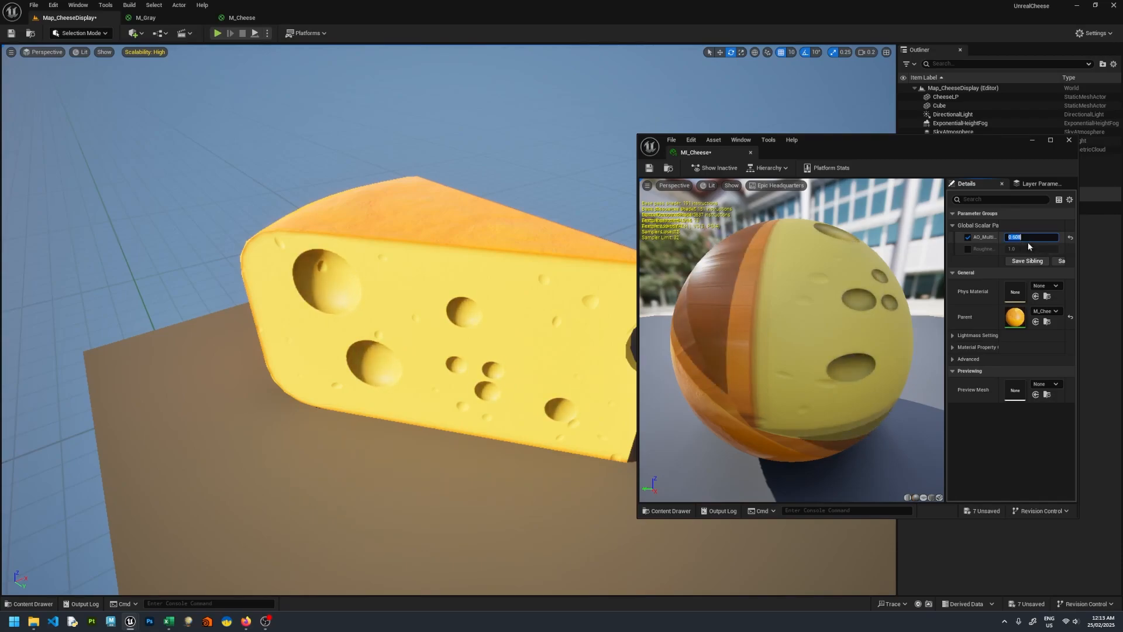
{"action": "type", "text": "0.5"}
{"action": "key", "text": "Return"}
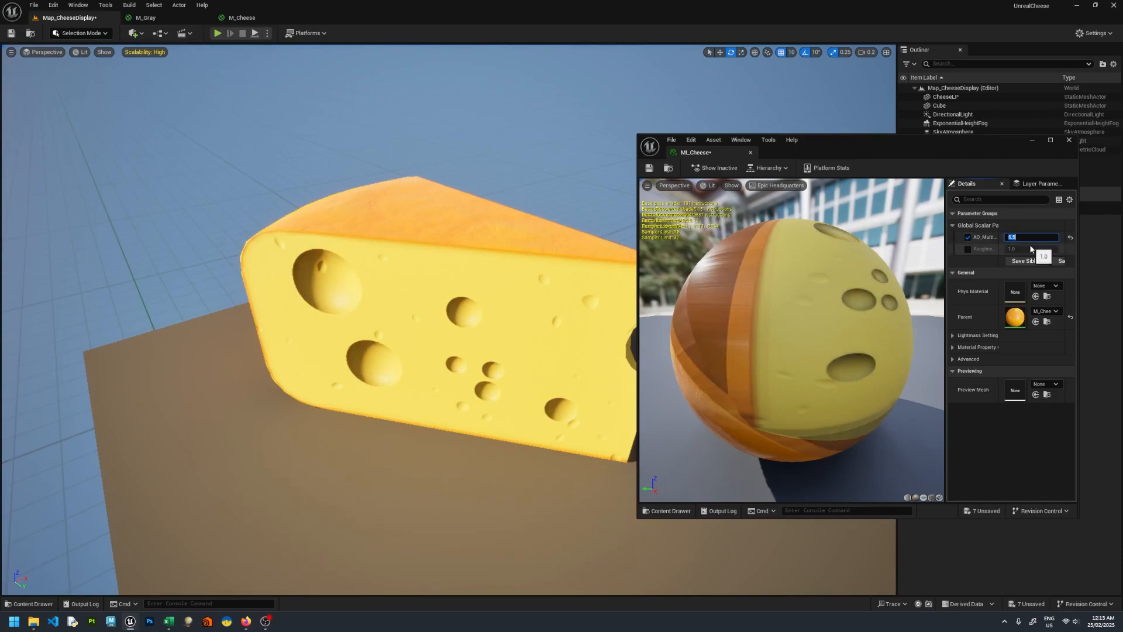
- Override the Roughness_Multi parameter in MI_Cheese and set it to 1.5
{"action": "left_click", "coordinate": [968, 249]}
{"action": "mouse_move", "coordinate": [1031, 248]}
{"action": "left_mouse_down"}
{"action": "mouse_move", "coordinate": [1059, 248]}
{"action": "mouse_move", "coordinate": [1033, 249]}
{"action": "left_mouse_up"}
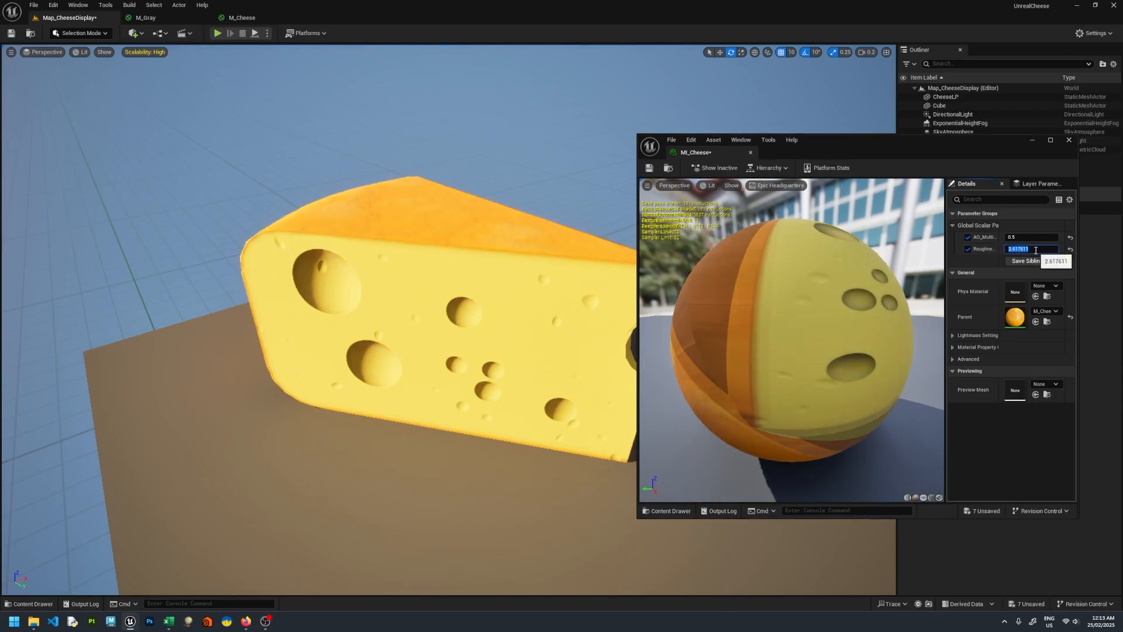
{"action": "type", "text": "1.5"}
{"action": "key", "text": "Return"}
- Fine-tune Roughness_Multi while checking the highlight on the cheese's rind from several angles, and close the MI_Cheese editor
{"action": "left_click_drag", "start_coordinate": [443, 213], "coordinate": [443, 202]}
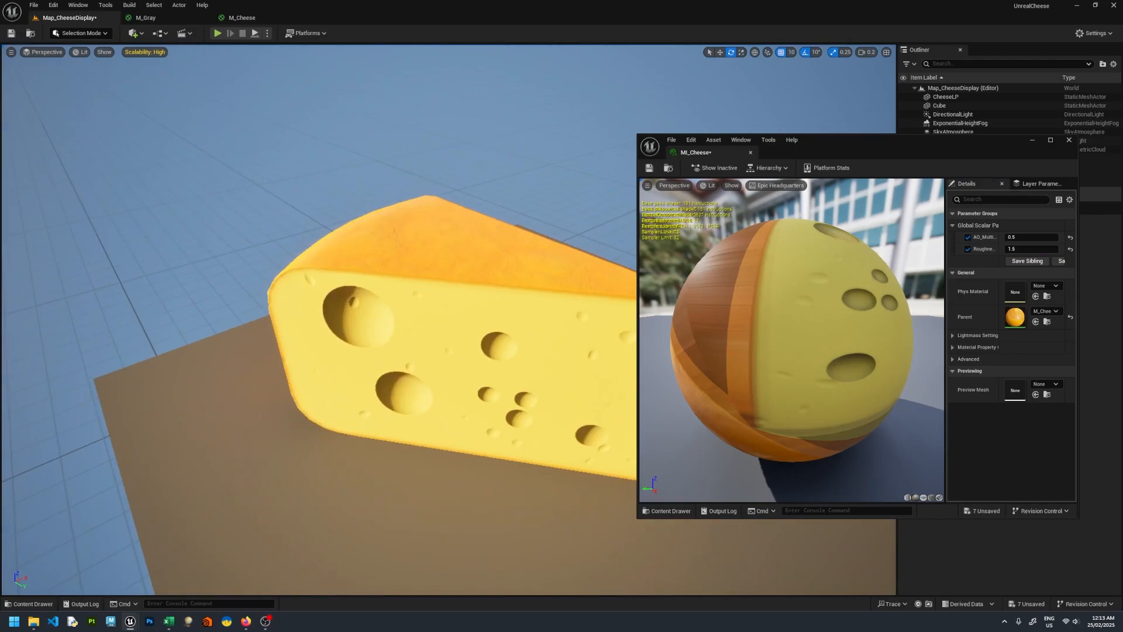
{"action": "left_click_drag", "start_coordinate": [405, 248], "coordinate": [425, 227]}
{"action": "scroll", "coordinate": [424, 227], "scroll_direction": "up", "scroll_amount": 1}
{"action": "right_click_drag", "start_coordinate": [424, 227], "coordinate": [327, 230]}
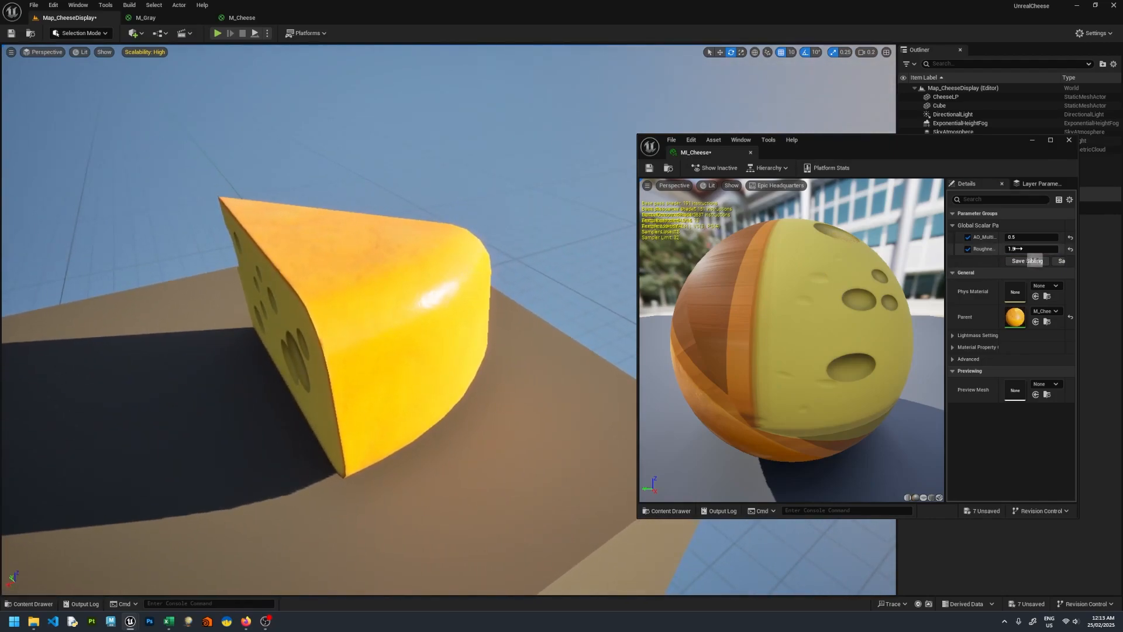
{"action": "left_click_drag", "start_coordinate": [1018, 249], "coordinate": [1033, 248]}
{"action": "key", "text": "Return"}
{"action": "right_click_drag", "start_coordinate": [351, 263], "coordinate": [398, 266]}
{"action": "right_click_drag", "start_coordinate": [316, 316], "coordinate": [494, 323]}
{"action": "left_click", "coordinate": [1069, 140]}
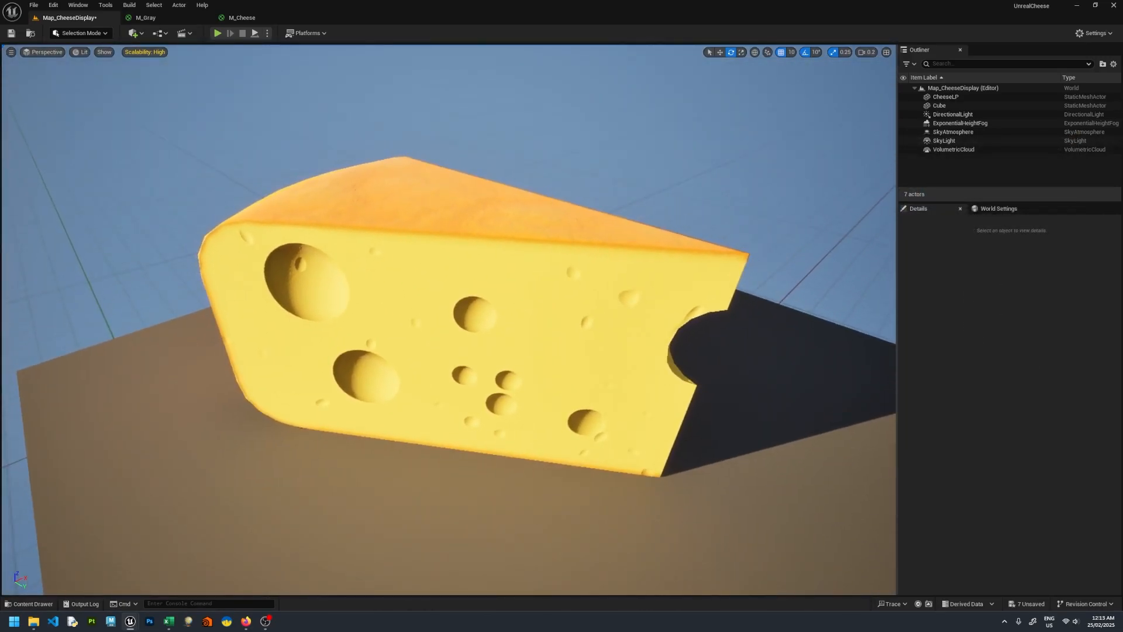